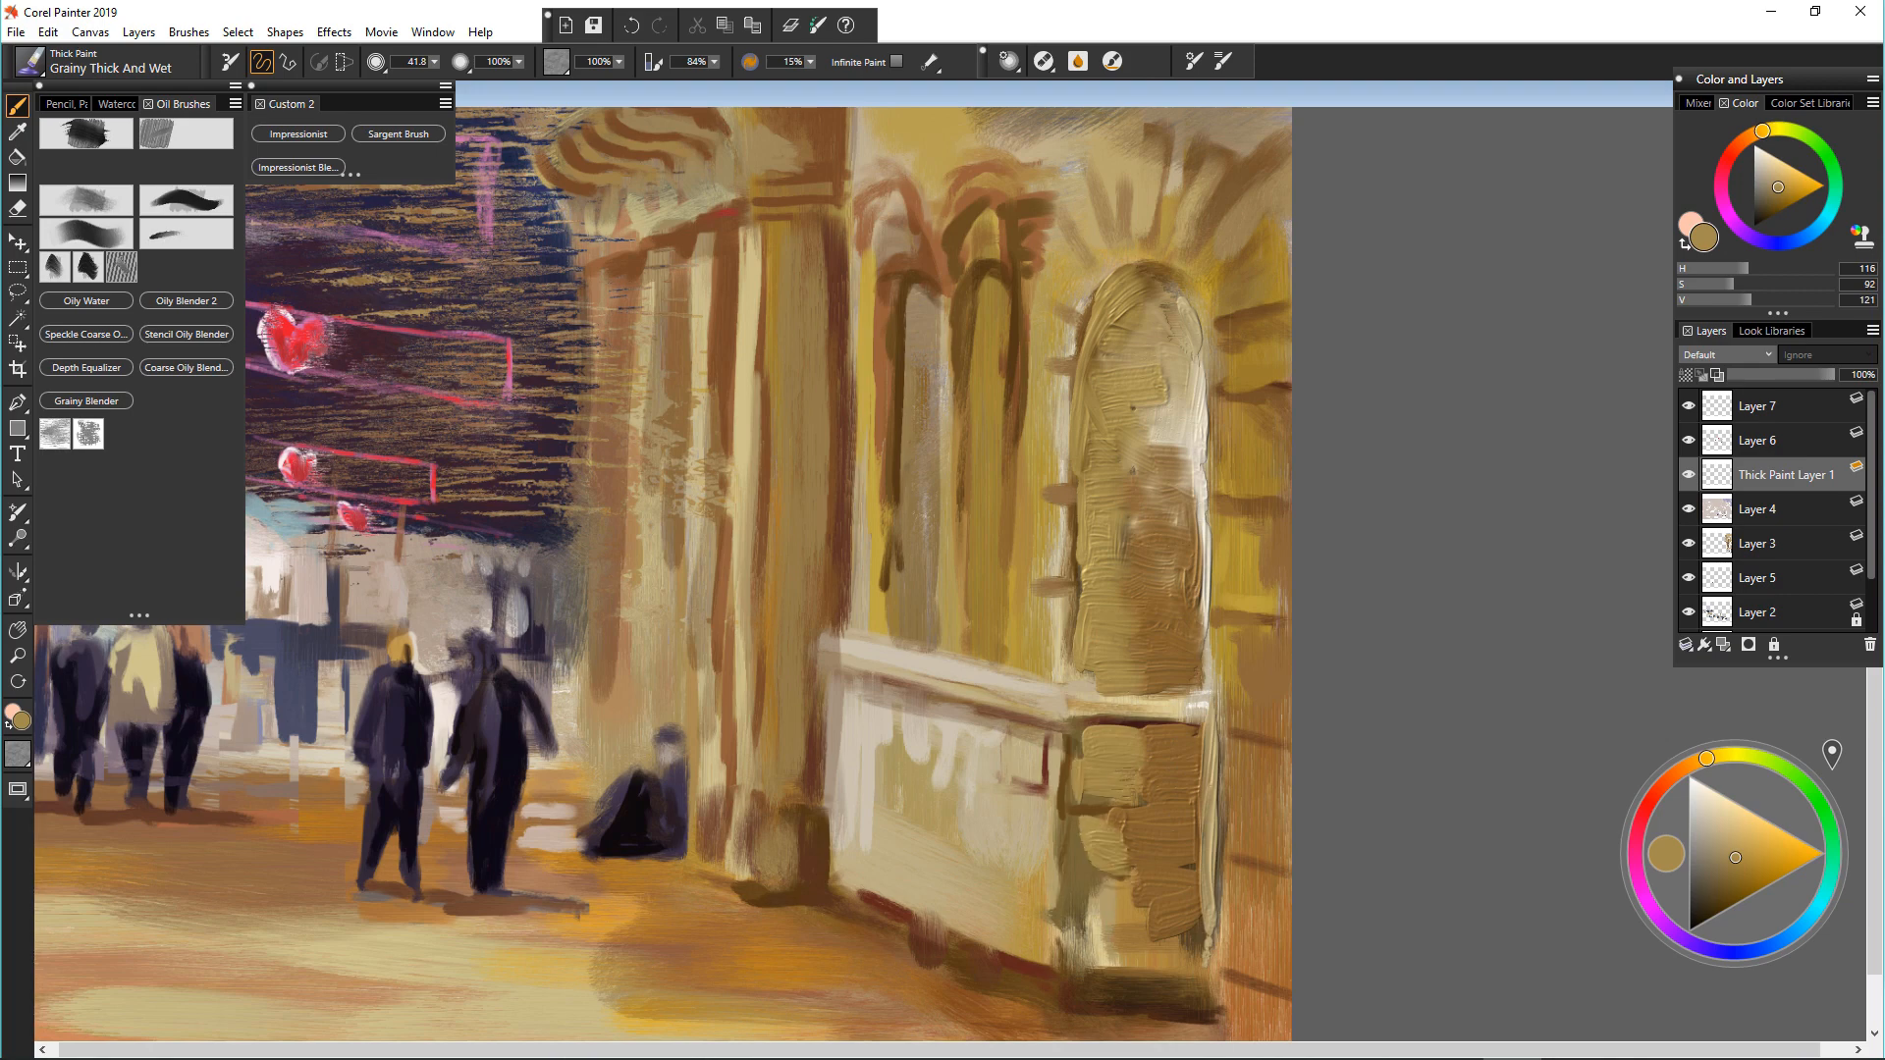
Step: Paint a thick dark brown shadow along the base of the building's lower wall and beneath the arched niche
left_click(1183, 990, "alt")
left_click(86, 200)
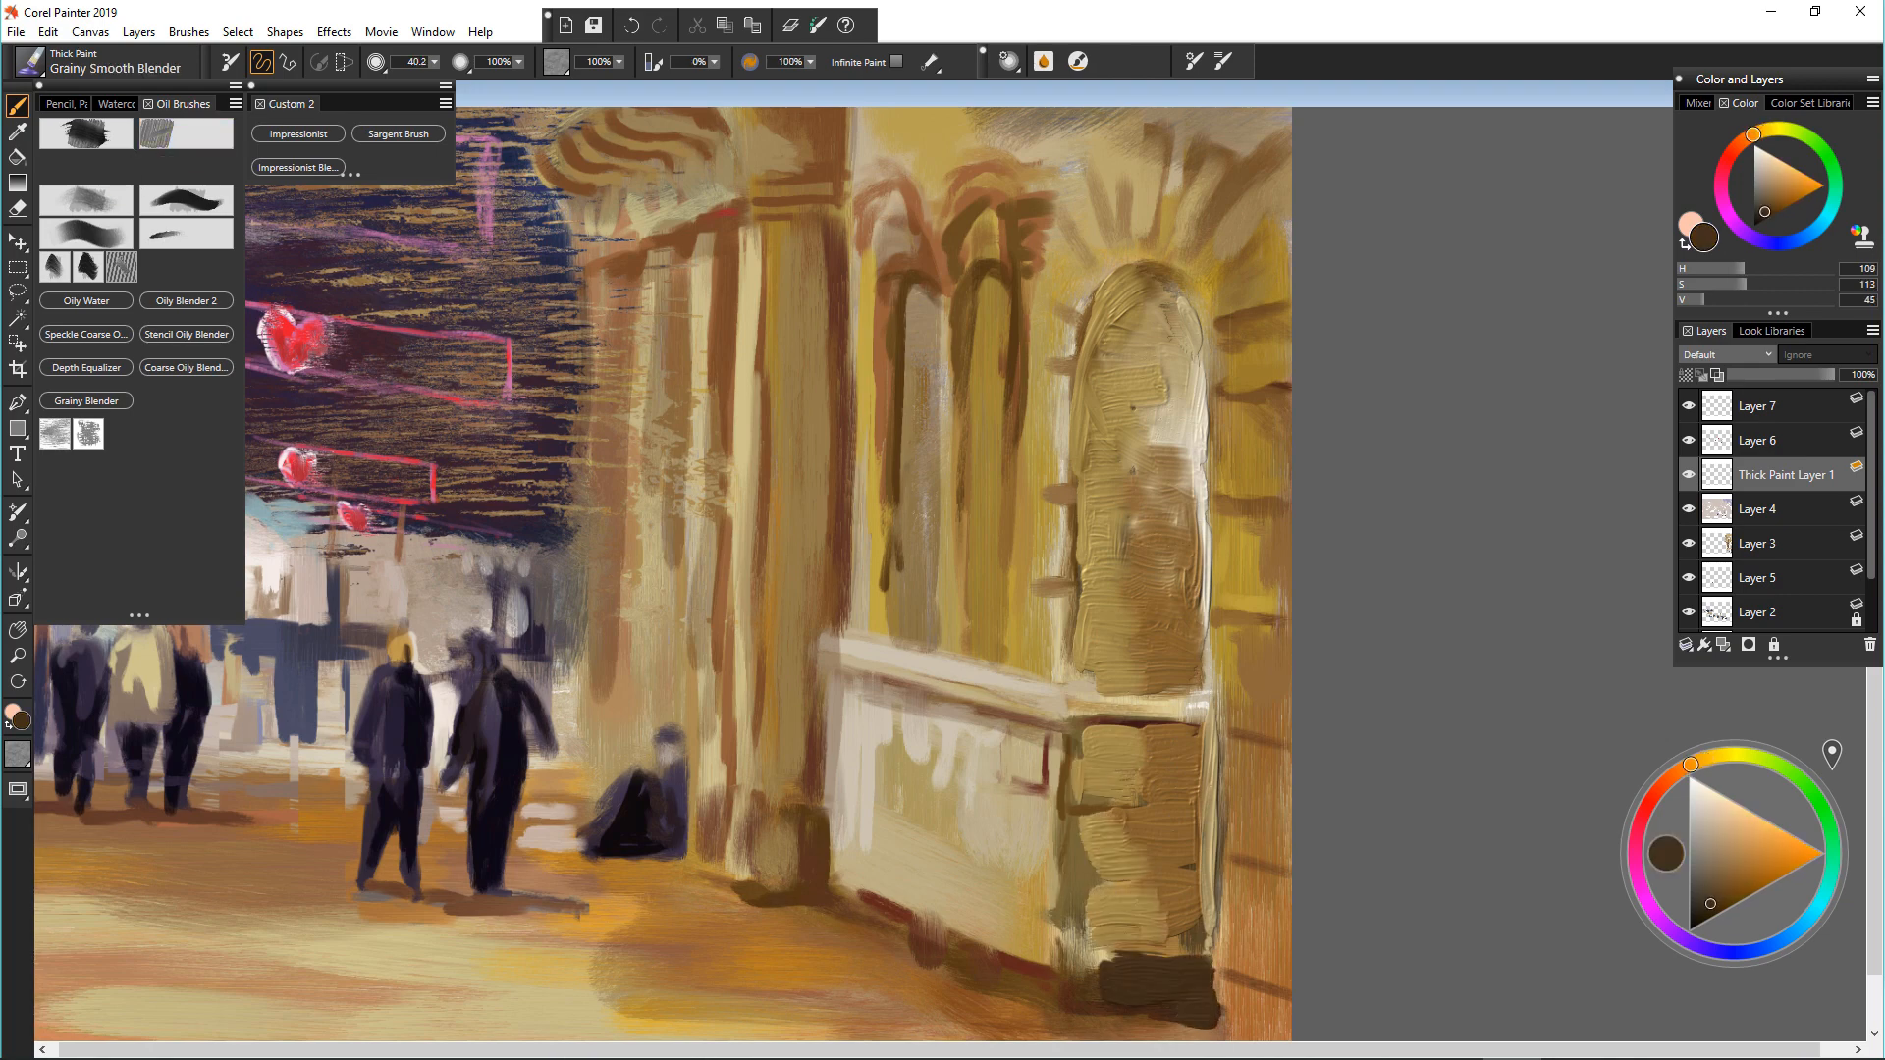
mouse_move(1080, 977)
left_mouse_down()
mouse_move(1183, 947)
mouse_move(1039, 980)
left_mouse_up()
mouse_move(862, 904)
left_mouse_down()
mouse_move(969, 957)
mouse_move(1090, 967)
left_mouse_up()
left_click(85, 199)
Step: Add thick pale beige strokes to the edges of the lower wall panel beside the niche, using colours sampled from the wall
left_click(888, 872, "alt")
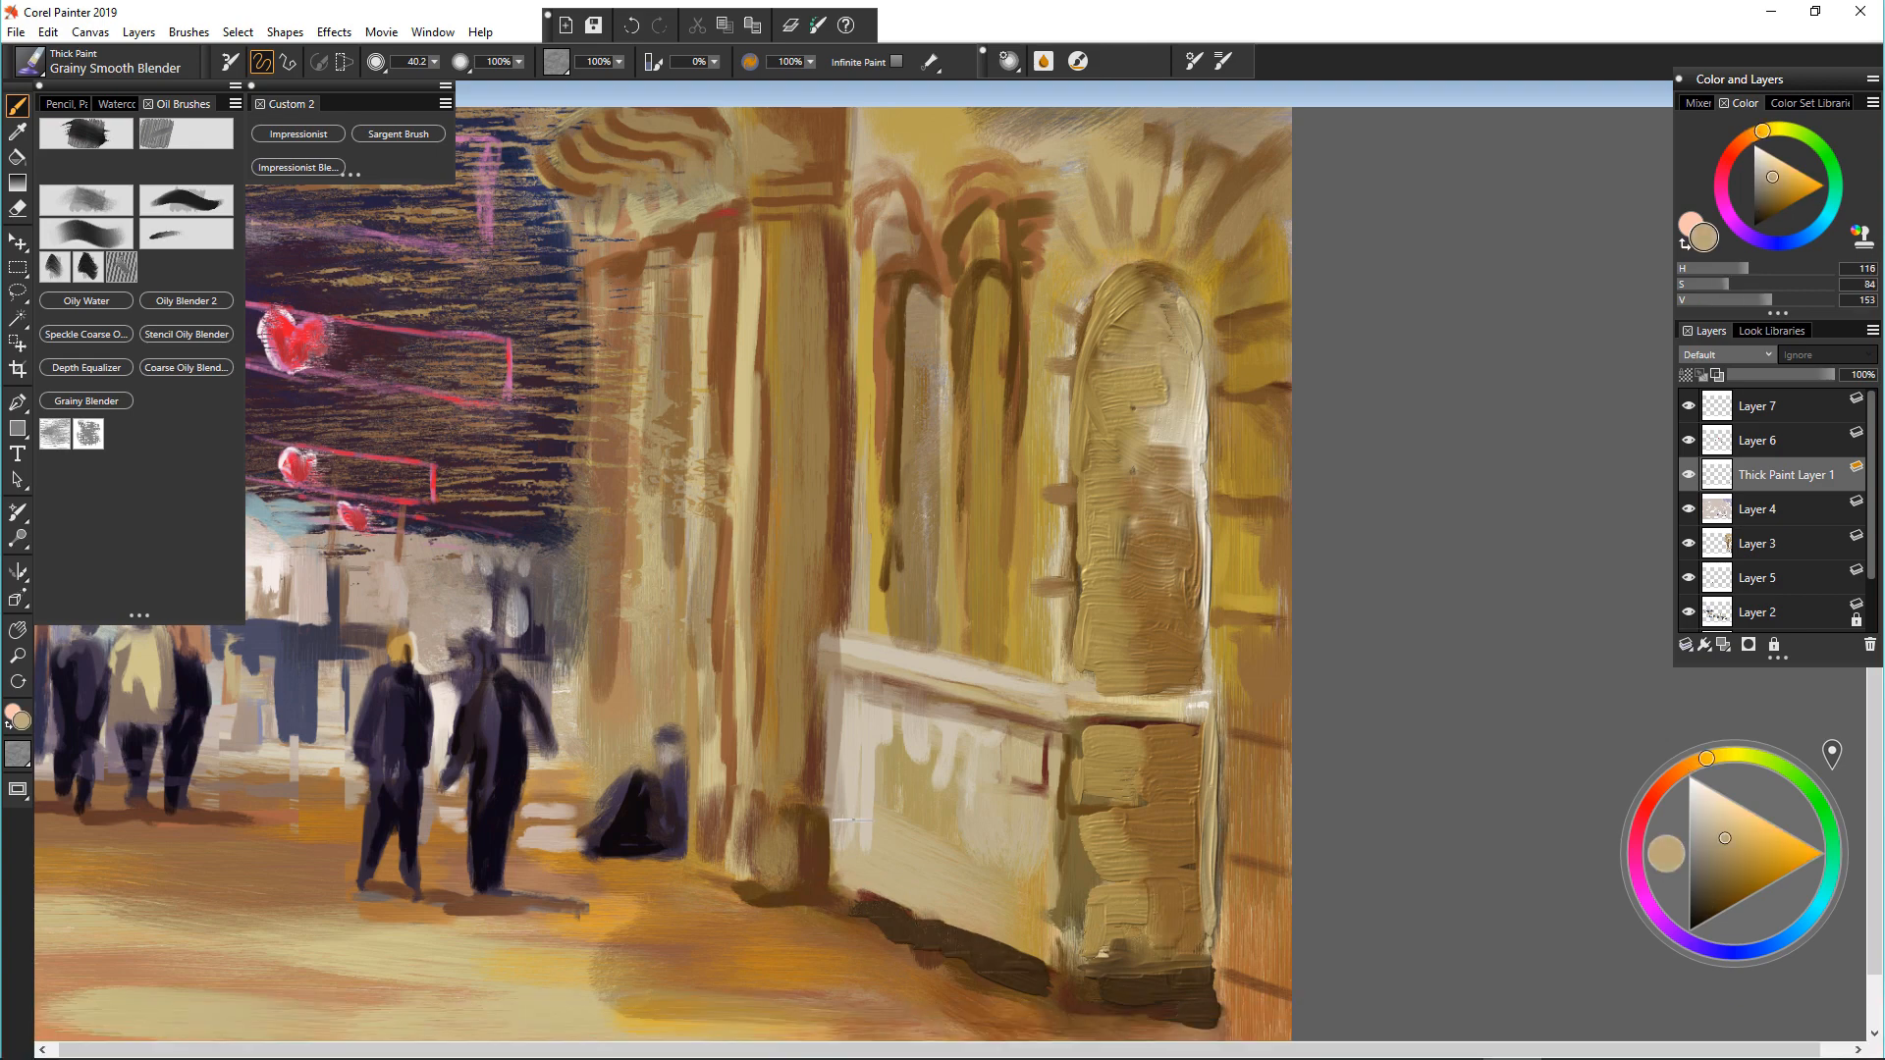
mouse_move(856, 896)
left_mouse_down()
mouse_move(918, 938)
mouse_move(993, 952)
mouse_move(849, 889)
mouse_move(844, 709)
left_mouse_up()
left_click(835, 815, "alt")
mouse_move(1030, 746)
left_mouse_down()
mouse_move(1055, 790)
mouse_move(1055, 932)
left_mouse_up()
Step: Build up the stonework down the left side of the arched niche with thick tan and beige strokes
left_click(1030, 985, "alt")
left_click_drag(1065, 489, 1072, 674)
left_click_drag(1077, 417, 1070, 466)
mouse_move(1106, 275)
left_mouse_down()
mouse_move(1079, 394)
mouse_move(1047, 403)
mouse_move(1053, 574)
left_mouse_up()
left_click(1053, 437, "alt")
left_click(1028, 490, "alt")
mouse_move(1041, 339)
left_mouse_down()
mouse_move(1017, 445)
mouse_move(1043, 683)
left_mouse_up()
left_click_drag(1064, 304, 1043, 356)
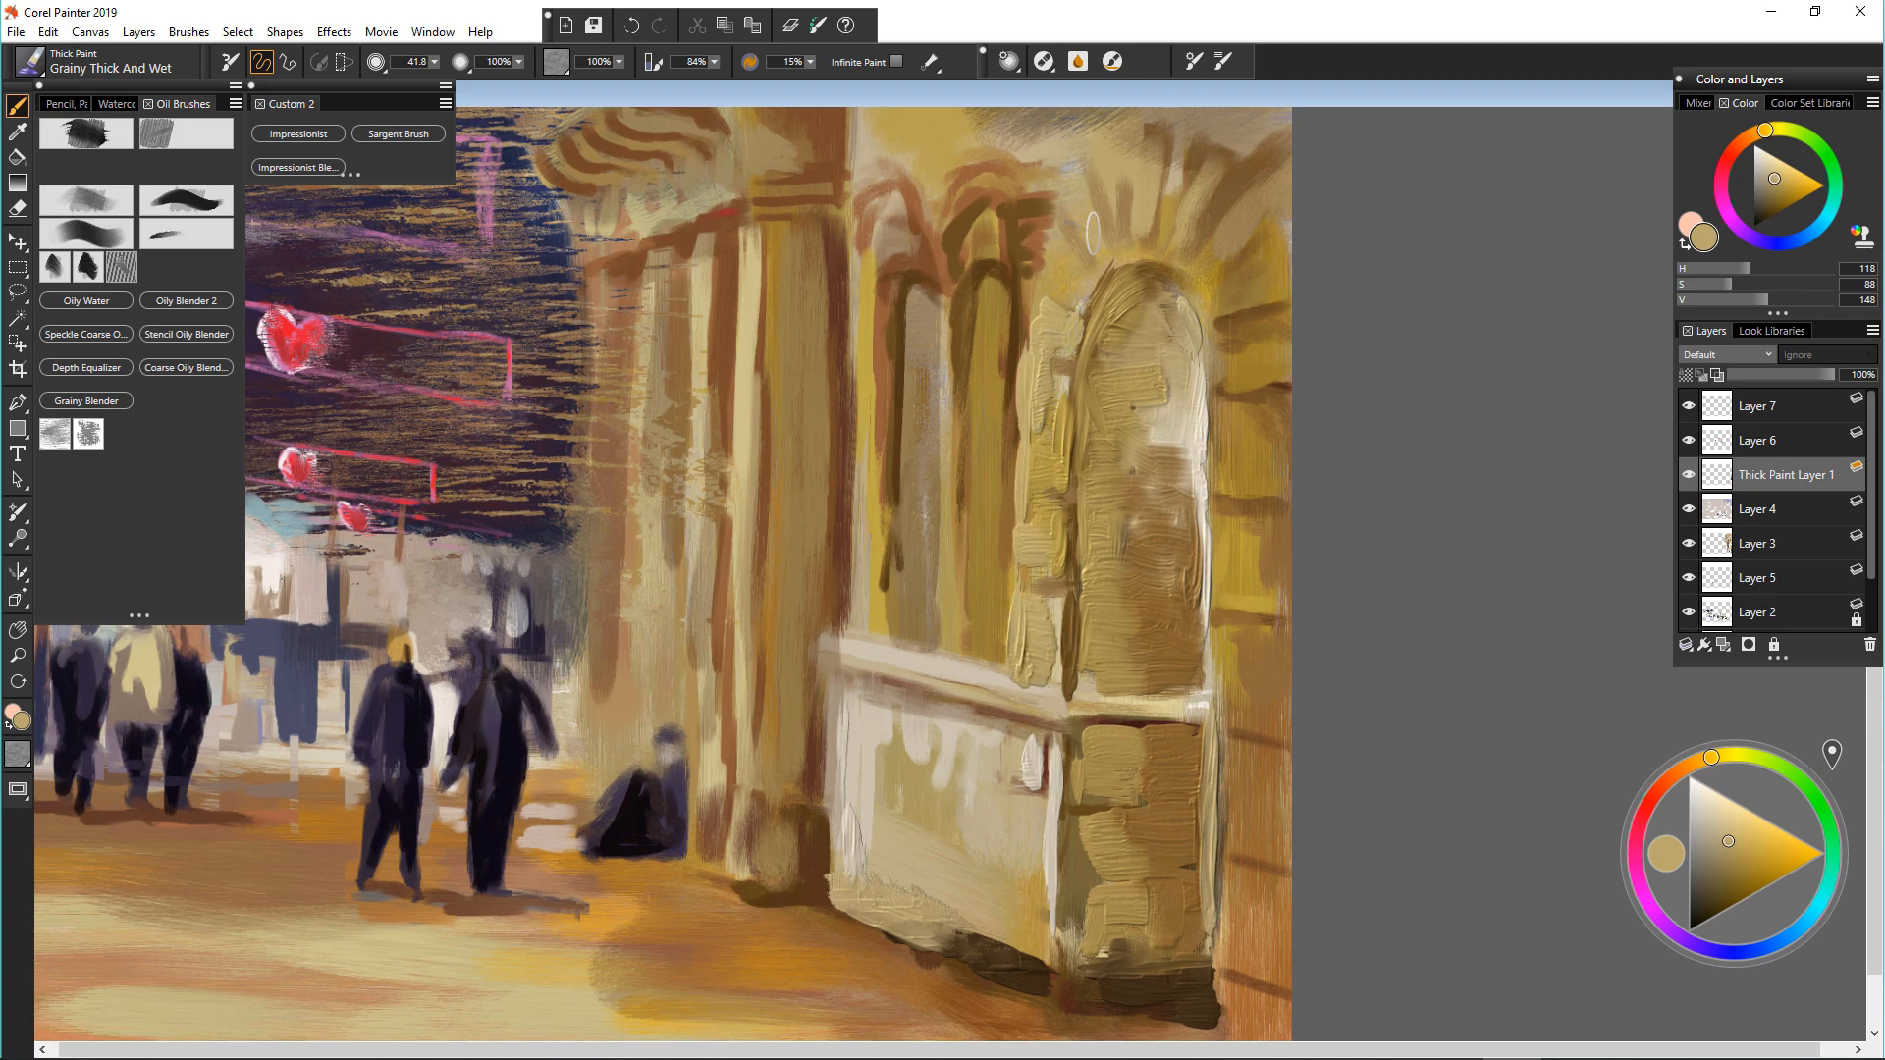
Step: Paint thick beige strokes radiating outward above the niche arch to form the surrounding stones
mouse_move(1088, 236)
left_mouse_down()
mouse_move(1063, 289)
mouse_move(1080, 299)
left_mouse_up()
left_click_drag(1084, 183, 1103, 251)
left_click_drag(1157, 135, 1139, 257)
left_click_drag(1216, 154, 1171, 245)
mouse_move(1247, 193)
left_mouse_down()
mouse_move(1195, 267)
mouse_move(1200, 295)
mouse_move(1218, 247)
left_mouse_up()
Step: Paint thick brown and ochre strokes on the right-hand arch stones and the wall blocks right of the niche
left_click(1186, 282, "alt")
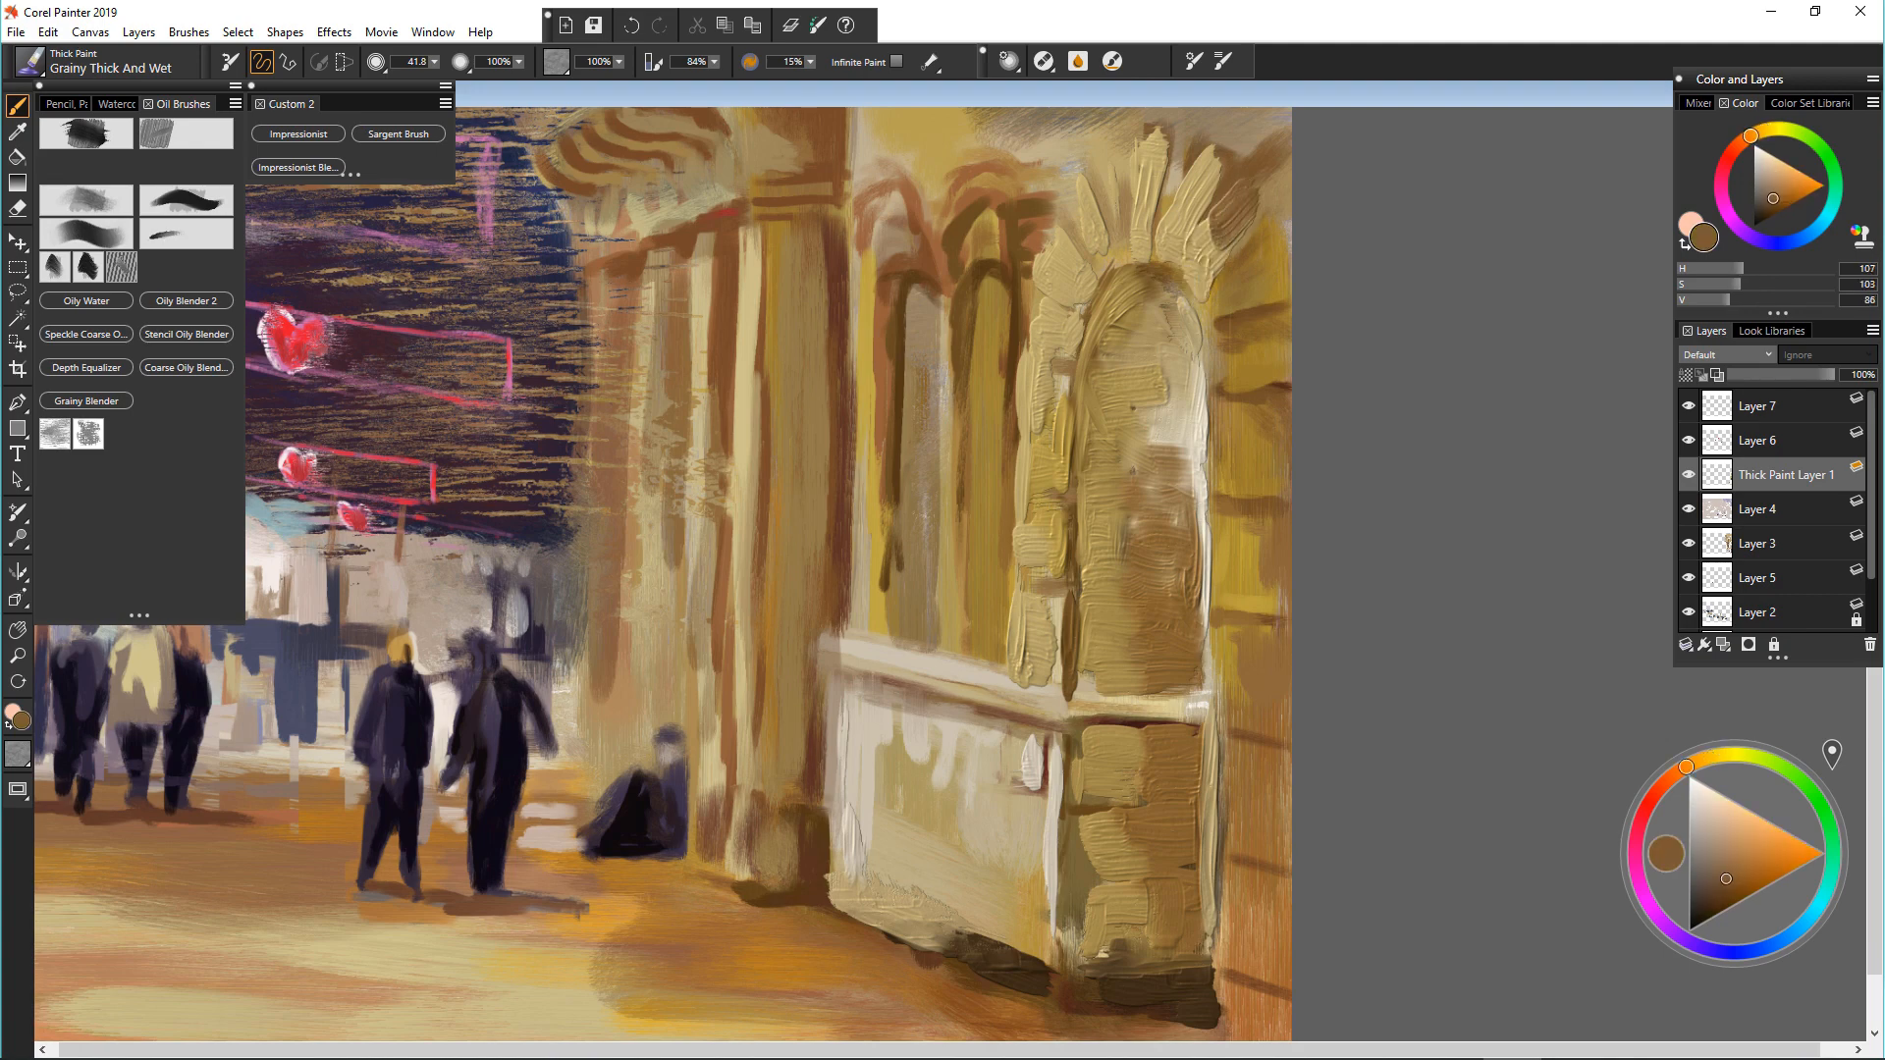
mouse_move(1217, 147)
left_mouse_down()
mouse_move(1190, 242)
mouse_move(1157, 218)
left_mouse_up()
mouse_move(1281, 224)
left_mouse_down()
mouse_move(1216, 315)
mouse_move(1235, 333)
left_mouse_up()
left_click(1259, 319, "alt")
left_click_drag(1281, 392, 1235, 433)
mouse_move(1282, 505)
left_mouse_down()
mouse_move(1236, 550)
mouse_move(1227, 594)
left_mouse_up()
left_click(1247, 575, "alt")
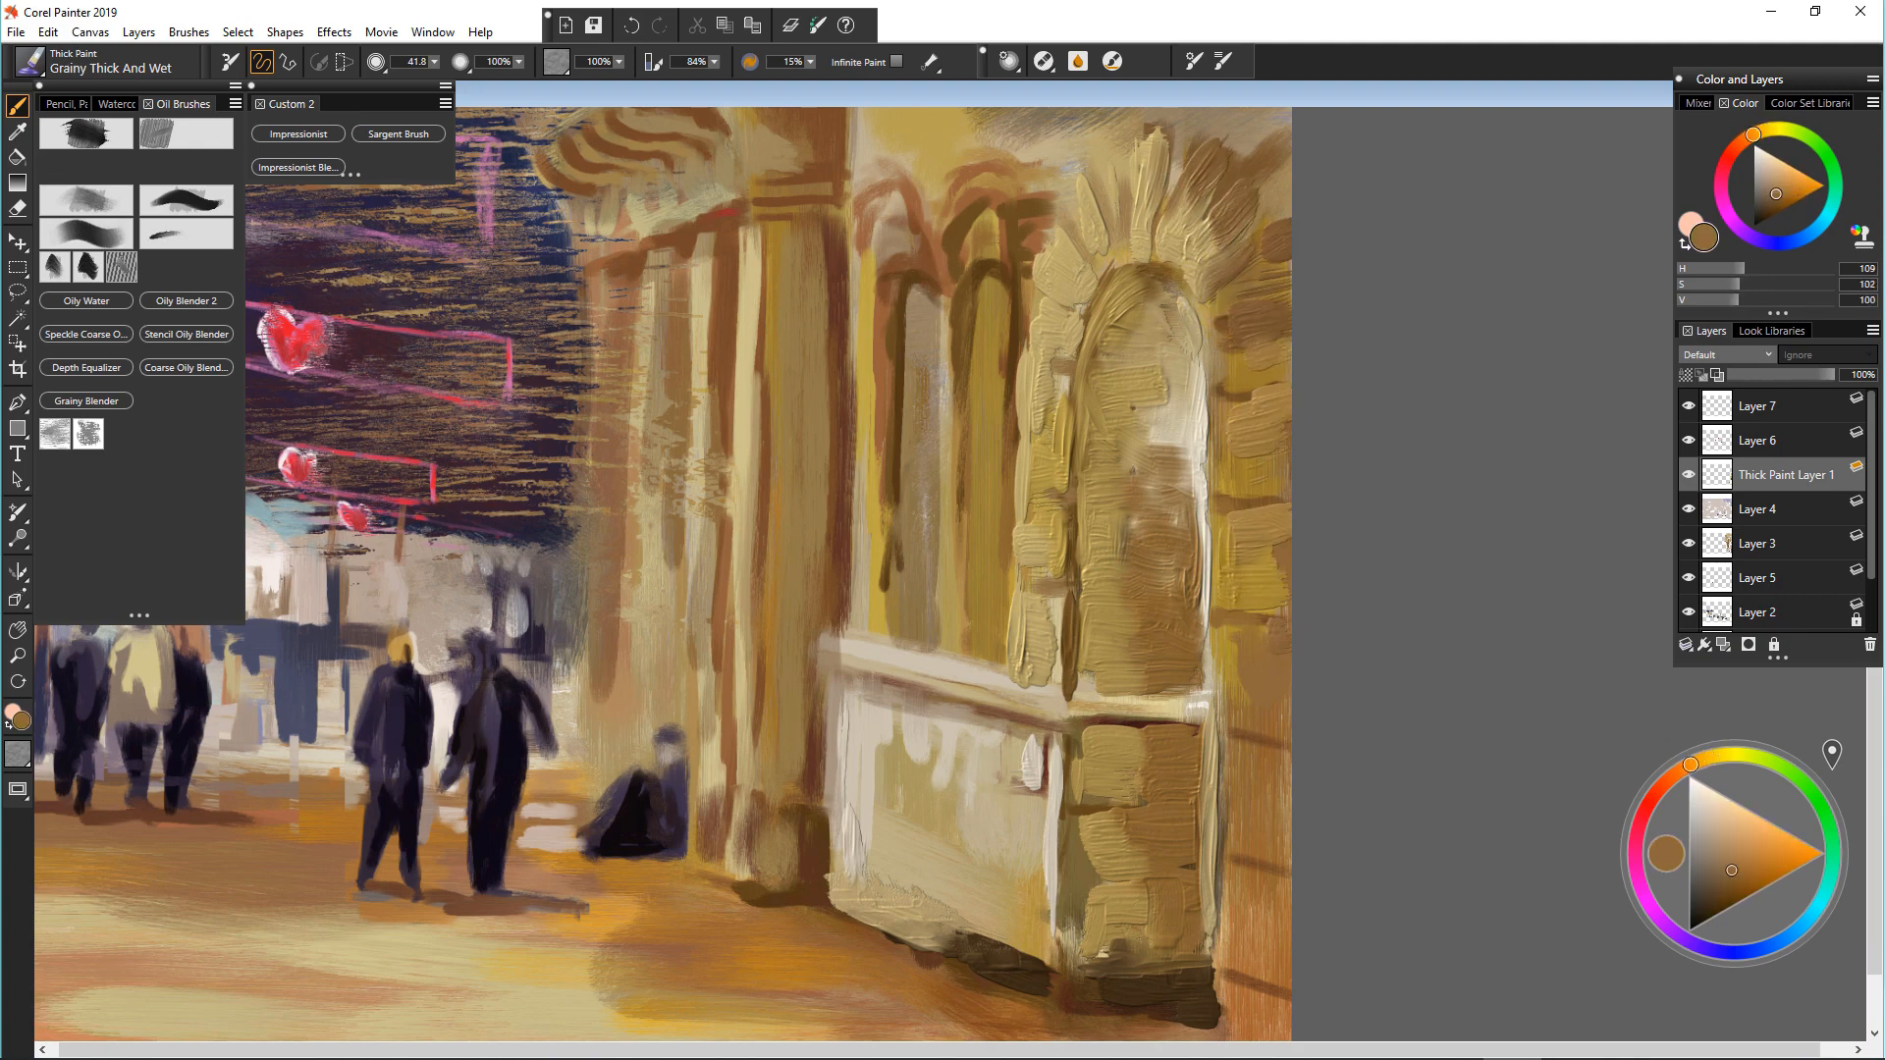
Step: Paint the glass of the narrow window with a thick off-white vertical stroke and a light blue stroke sampled from the sky glow
left_click(1217, 736, "alt")
left_click(1168, 428, "alt")
mouse_move(979, 336)
left_mouse_down()
mouse_move(975, 671)
mouse_move(981, 351)
mouse_move(1005, 675)
mouse_move(995, 638)
left_mouse_up()
left_click(1011, 324, "alt")
left_click(933, 393, "alt")
left_click(280, 520, "alt")
left_click_drag(992, 499, 987, 663)
Step: Darken the narrow window's frame with sampled brown and add a second light blue stroke low in the glass
left_click(960, 297, "alt")
mouse_move(994, 283)
left_mouse_down()
mouse_move(967, 343)
mouse_move(946, 594)
left_mouse_up()
left_click(988, 570, "alt")
left_click_drag(964, 522, 963, 668)
Step: Paint the slim pillar left of the narrow window with long thick beige strokes
left_click(950, 520, "alt")
left_click(892, 265, "alt")
left_click_drag(939, 284, 934, 579)
left_click_drag(942, 417, 929, 624)
left_click_drag(928, 558, 935, 670)
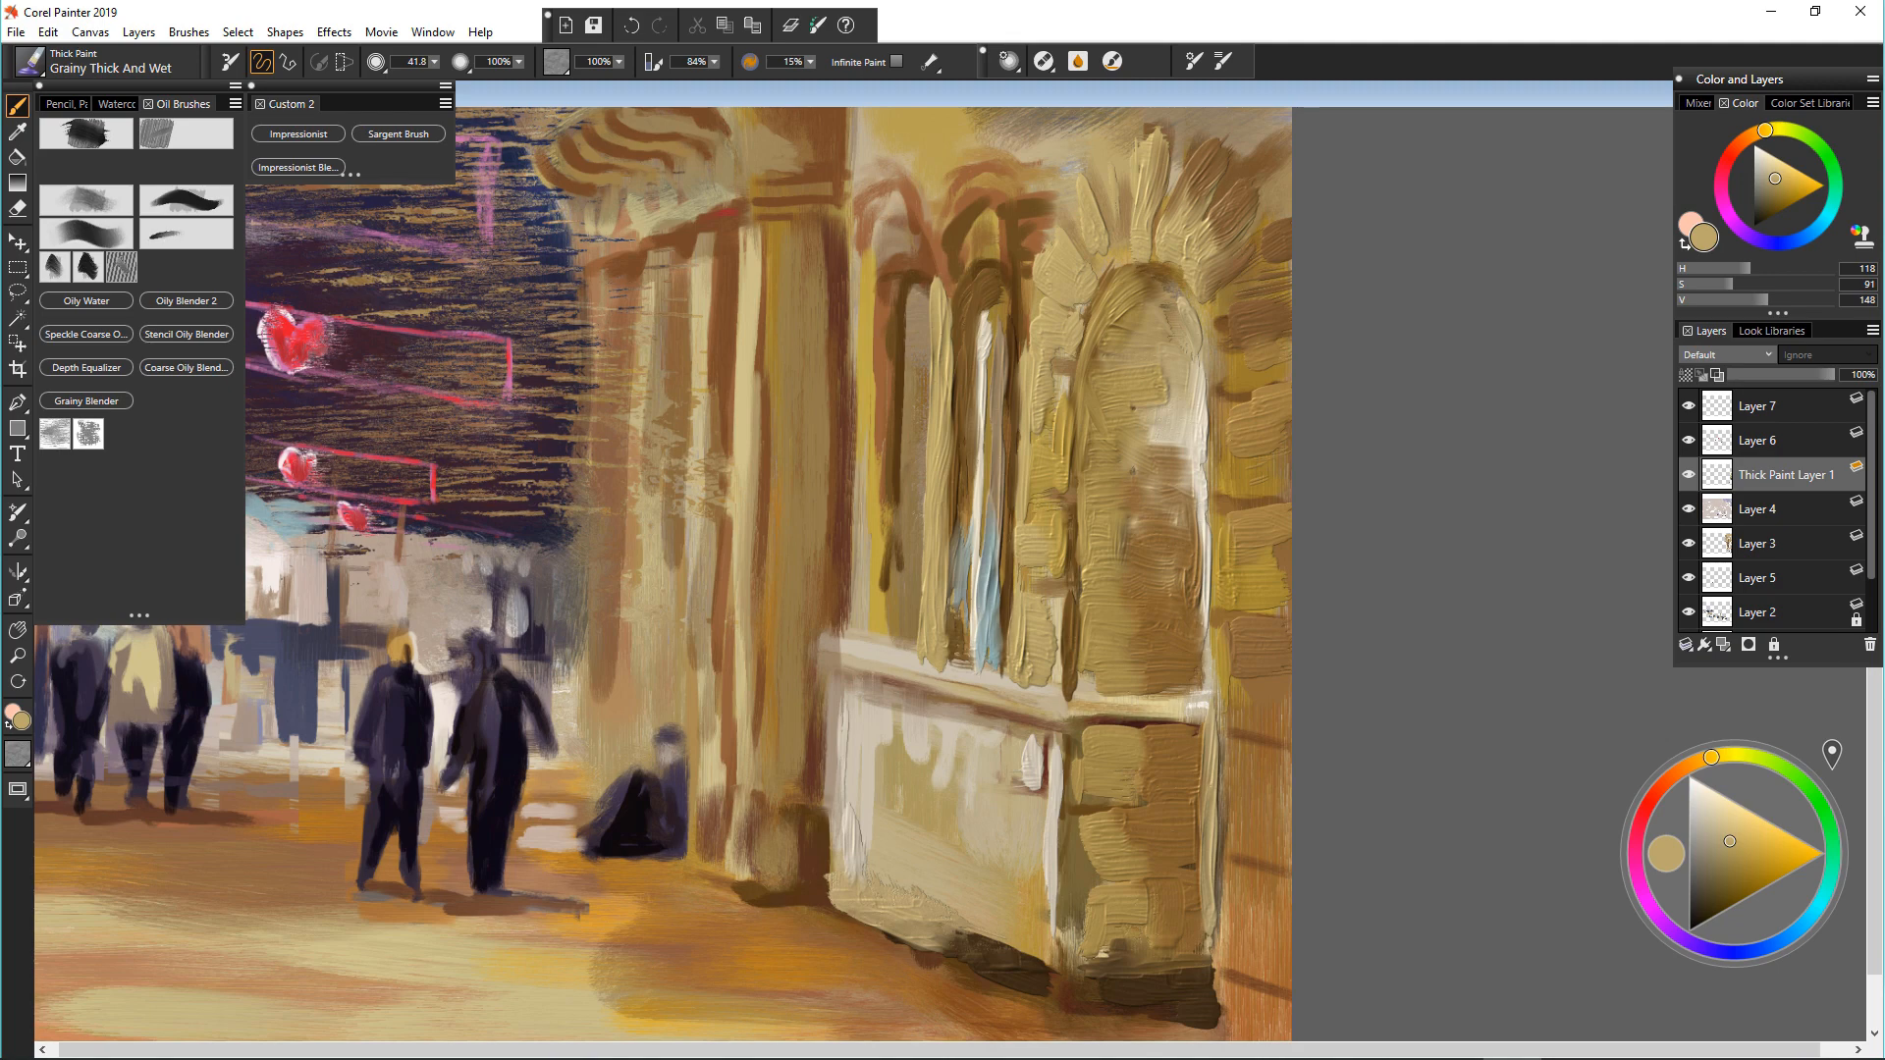
left_click_drag(921, 328, 944, 325)
Step: Paint the arch over the narrow window in thick dark brown, using a smaller brush for the frame's left edge
left_click(1021, 211, "alt")
left_click_drag(1009, 268, 1001, 312)
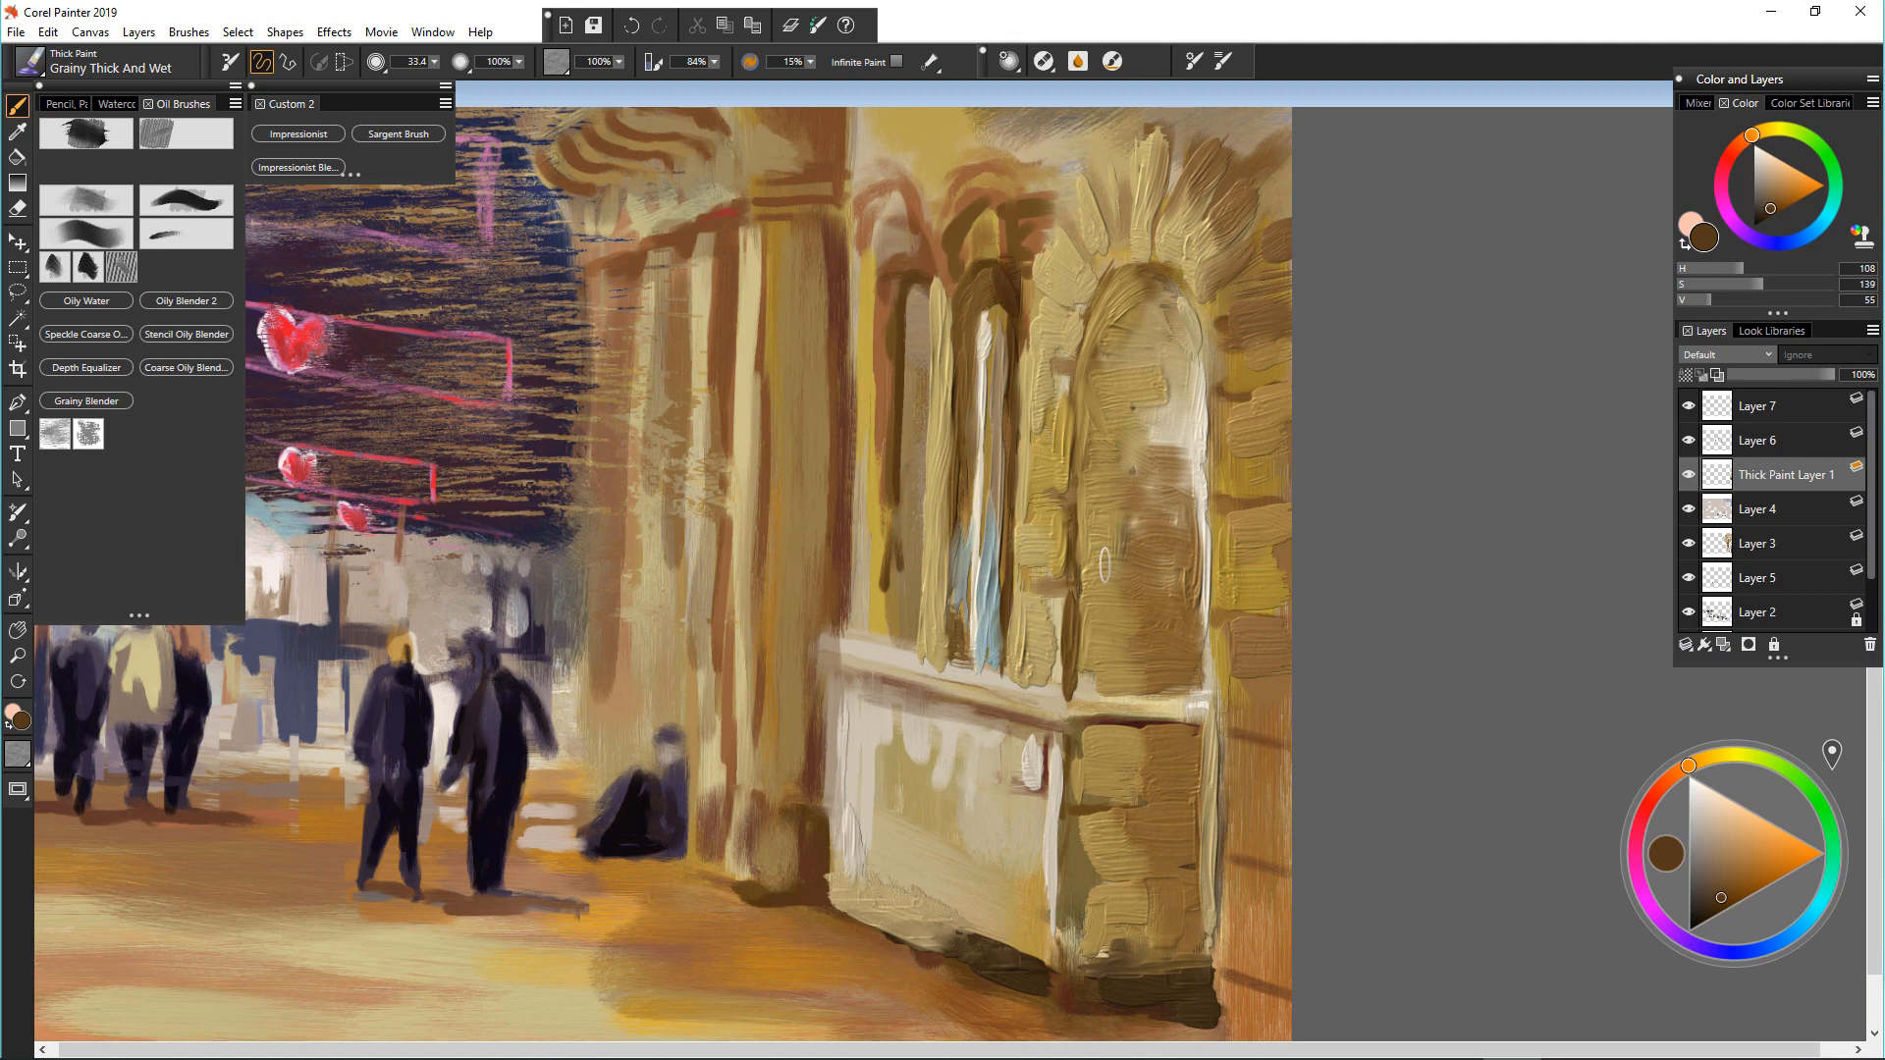
mouse_move(1001, 218)
left_mouse_down()
mouse_move(1026, 228)
mouse_move(961, 210)
left_mouse_up()
key("bracketleft")
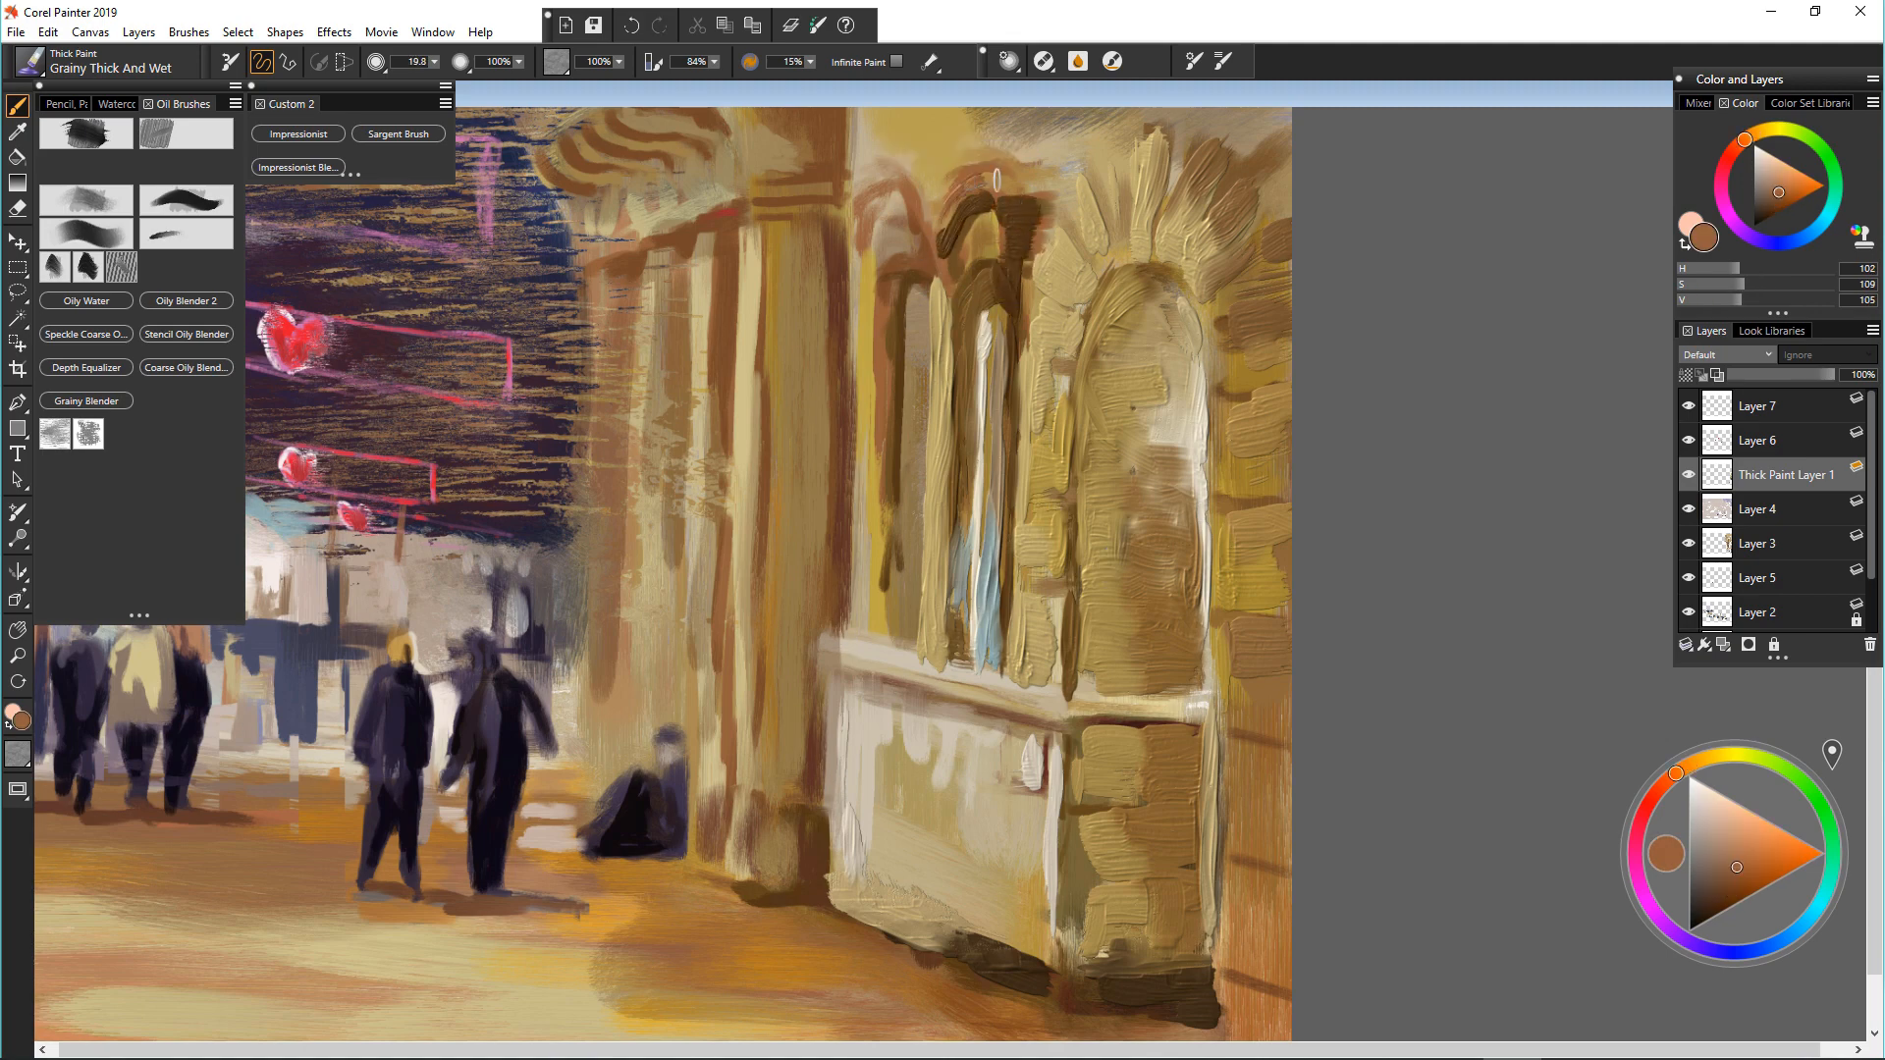
left_click(982, 182, "alt")
key("bracketleft")
key("bracketleft")
left_click(920, 250, "alt")
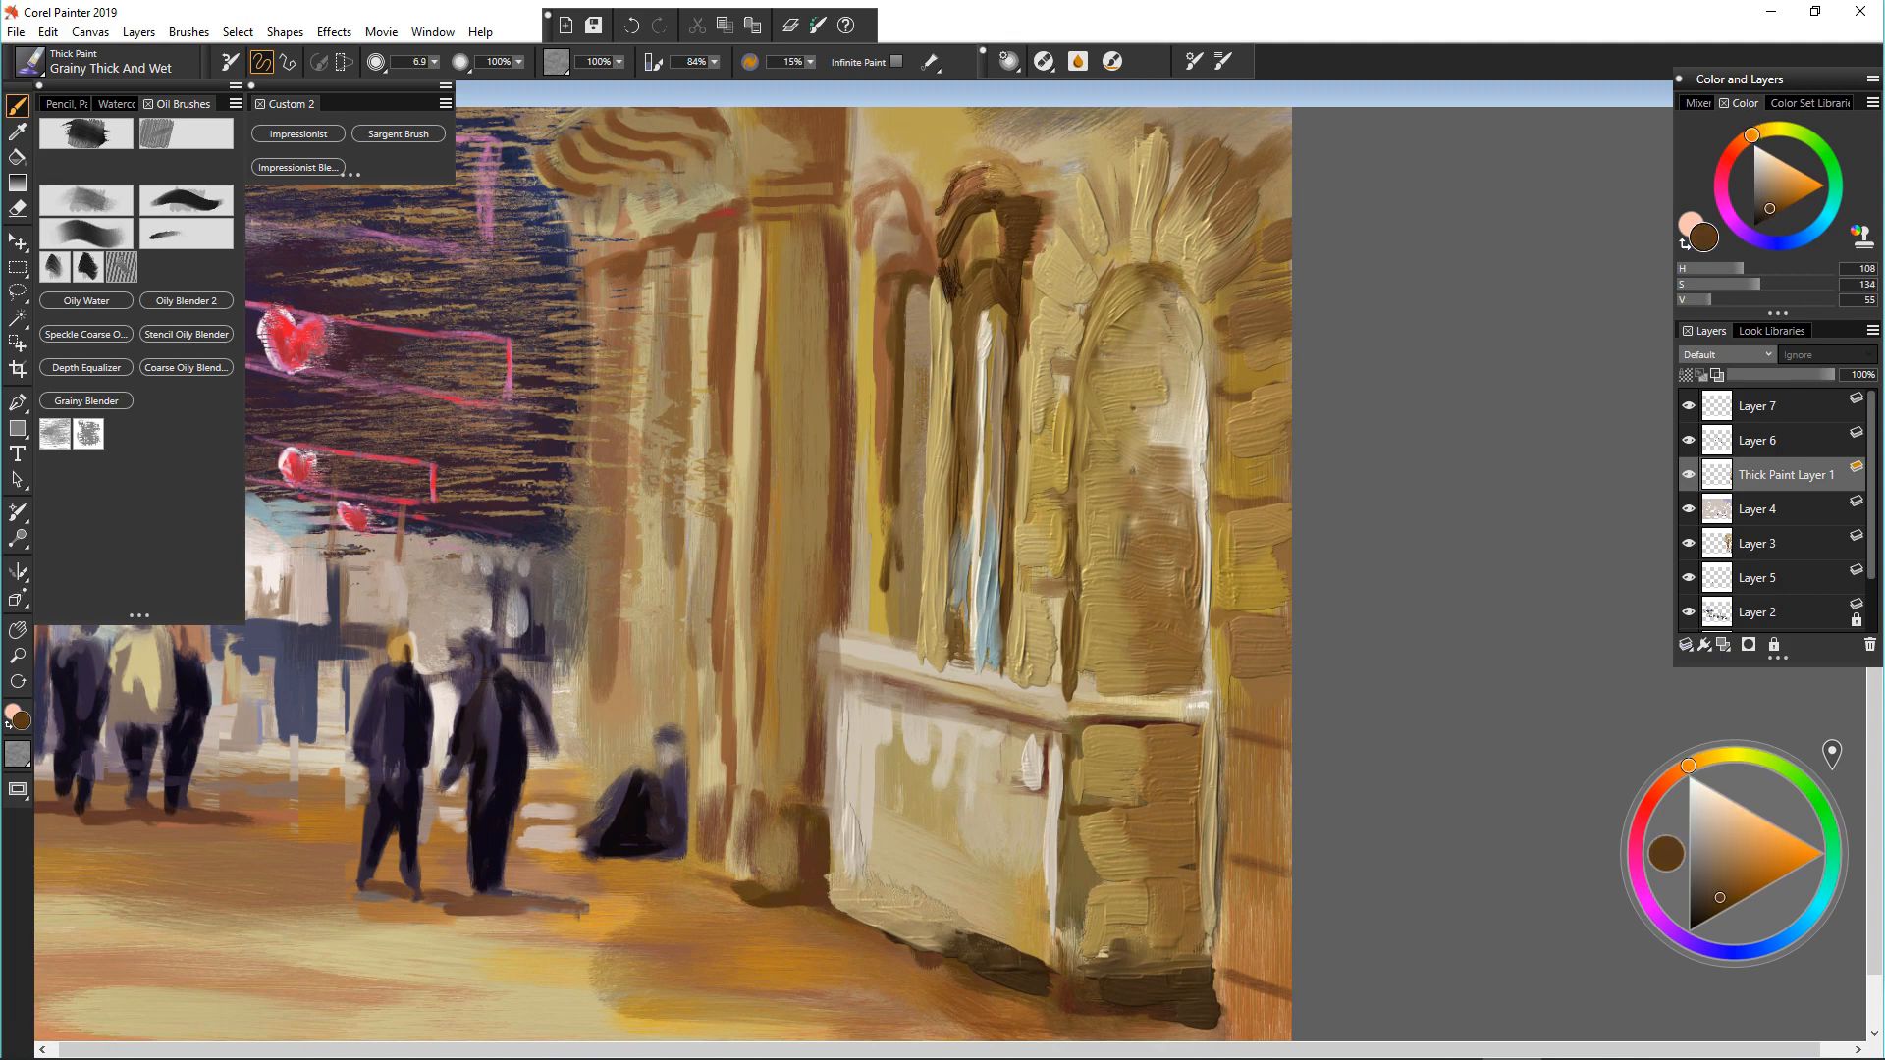
left_click_drag(949, 300, 947, 457)
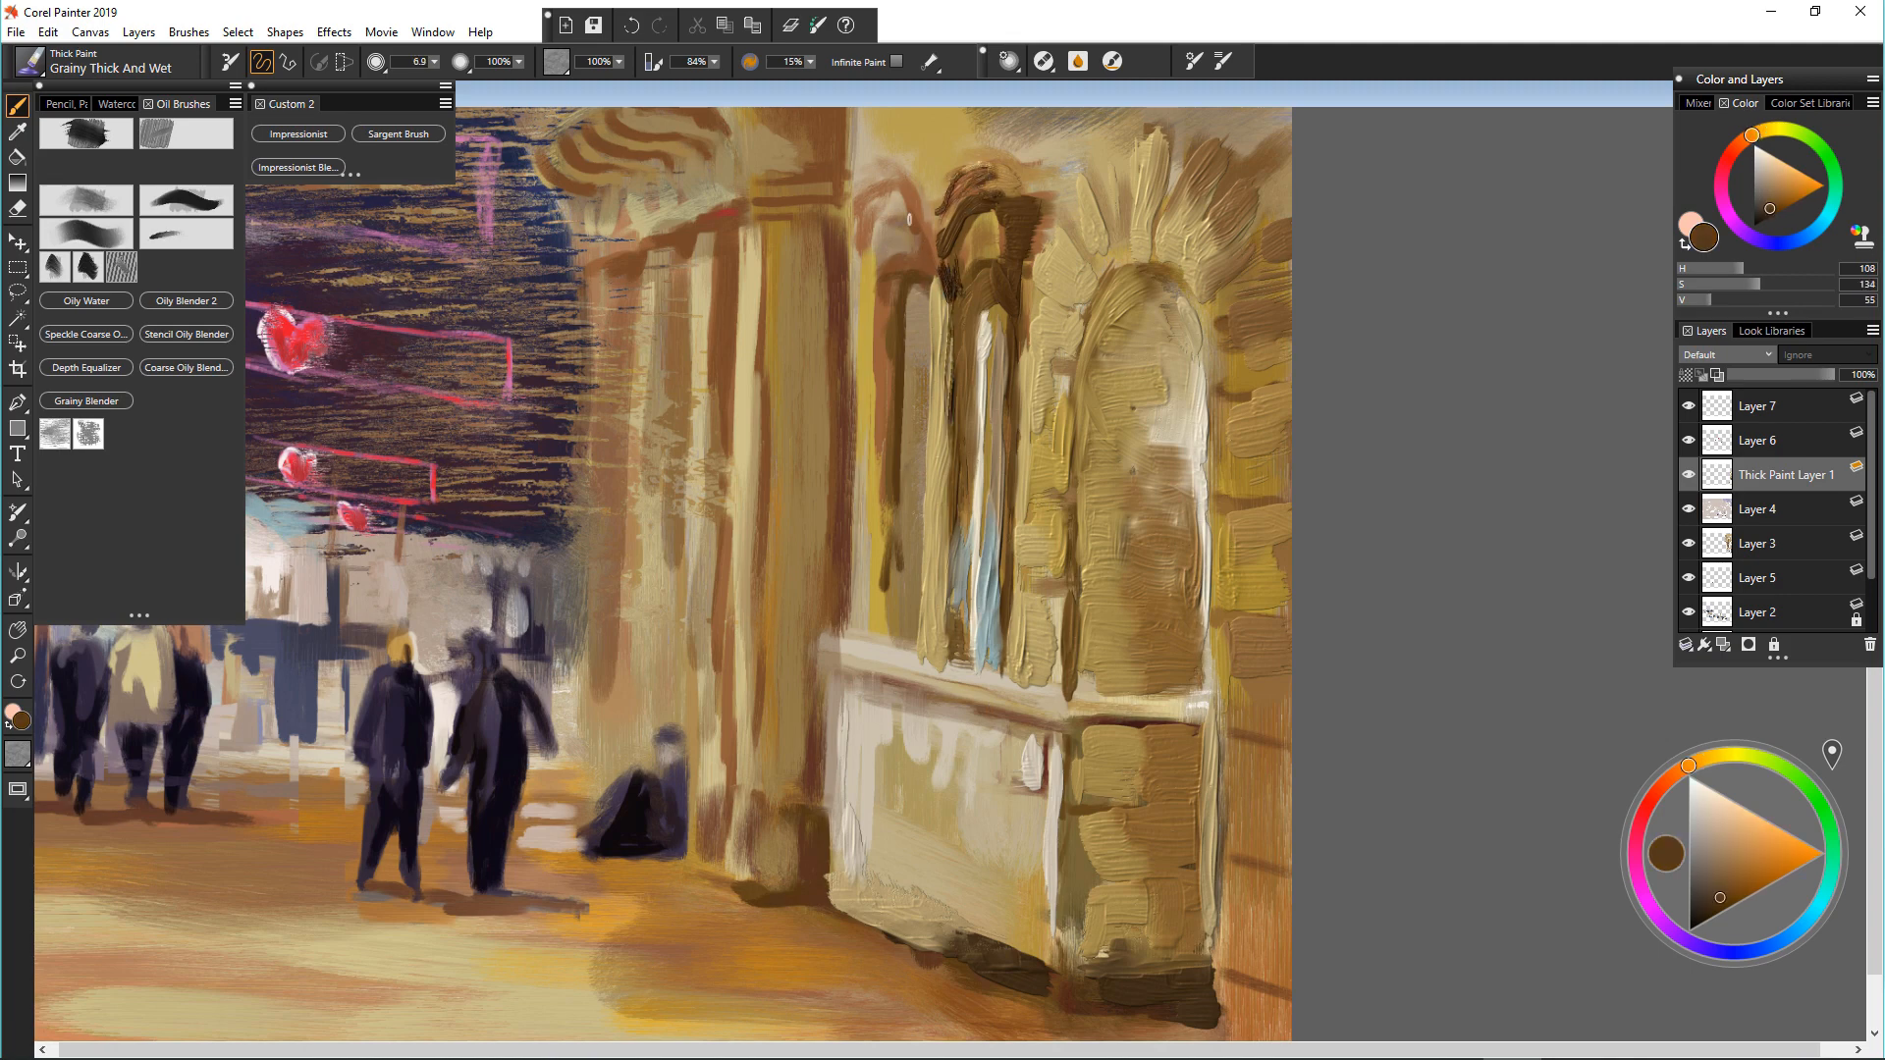
left_click(962, 181, "alt")
key("bracketright")
key("bracketright")
key("bracketright")
mouse_move(1009, 158)
left_mouse_down()
mouse_move(1055, 182)
mouse_move(1006, 150)
left_mouse_up()
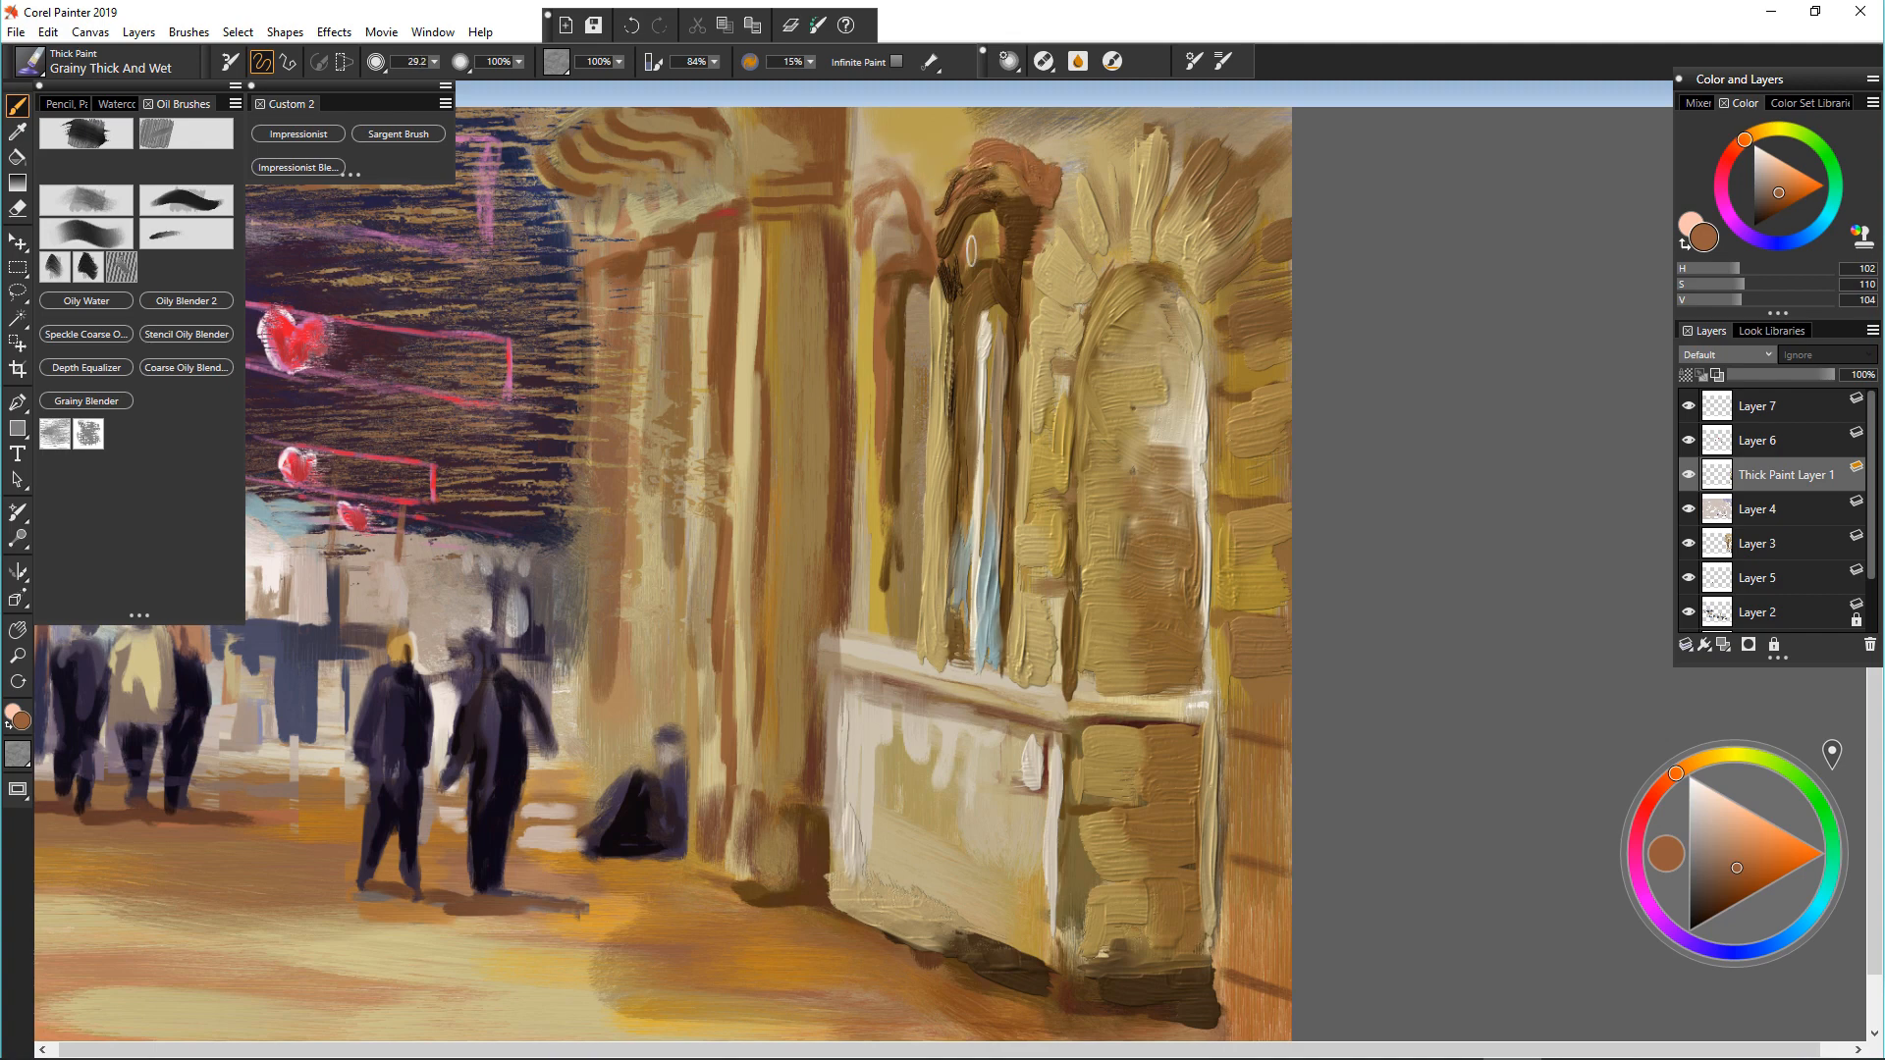
key("ctrl+z")
key("ctrl+z")
Step: On Layer 4, paint brown around the top of the narrow window's arch with the Speckle Grainy Hard Drip brush
left_click(1785, 509)
mouse_move(1001, 248)
left_mouse_down("ctrl+alt")
mouse_move(961, 248)
mouse_move(997, 249)
left_mouse_up("ctrl+alt")
mouse_move(977, 186)
left_mouse_down()
mouse_move(1031, 162)
mouse_move(1041, 211)
mouse_move(1031, 177)
left_mouse_up()
left_click(1014, 140, "alt")
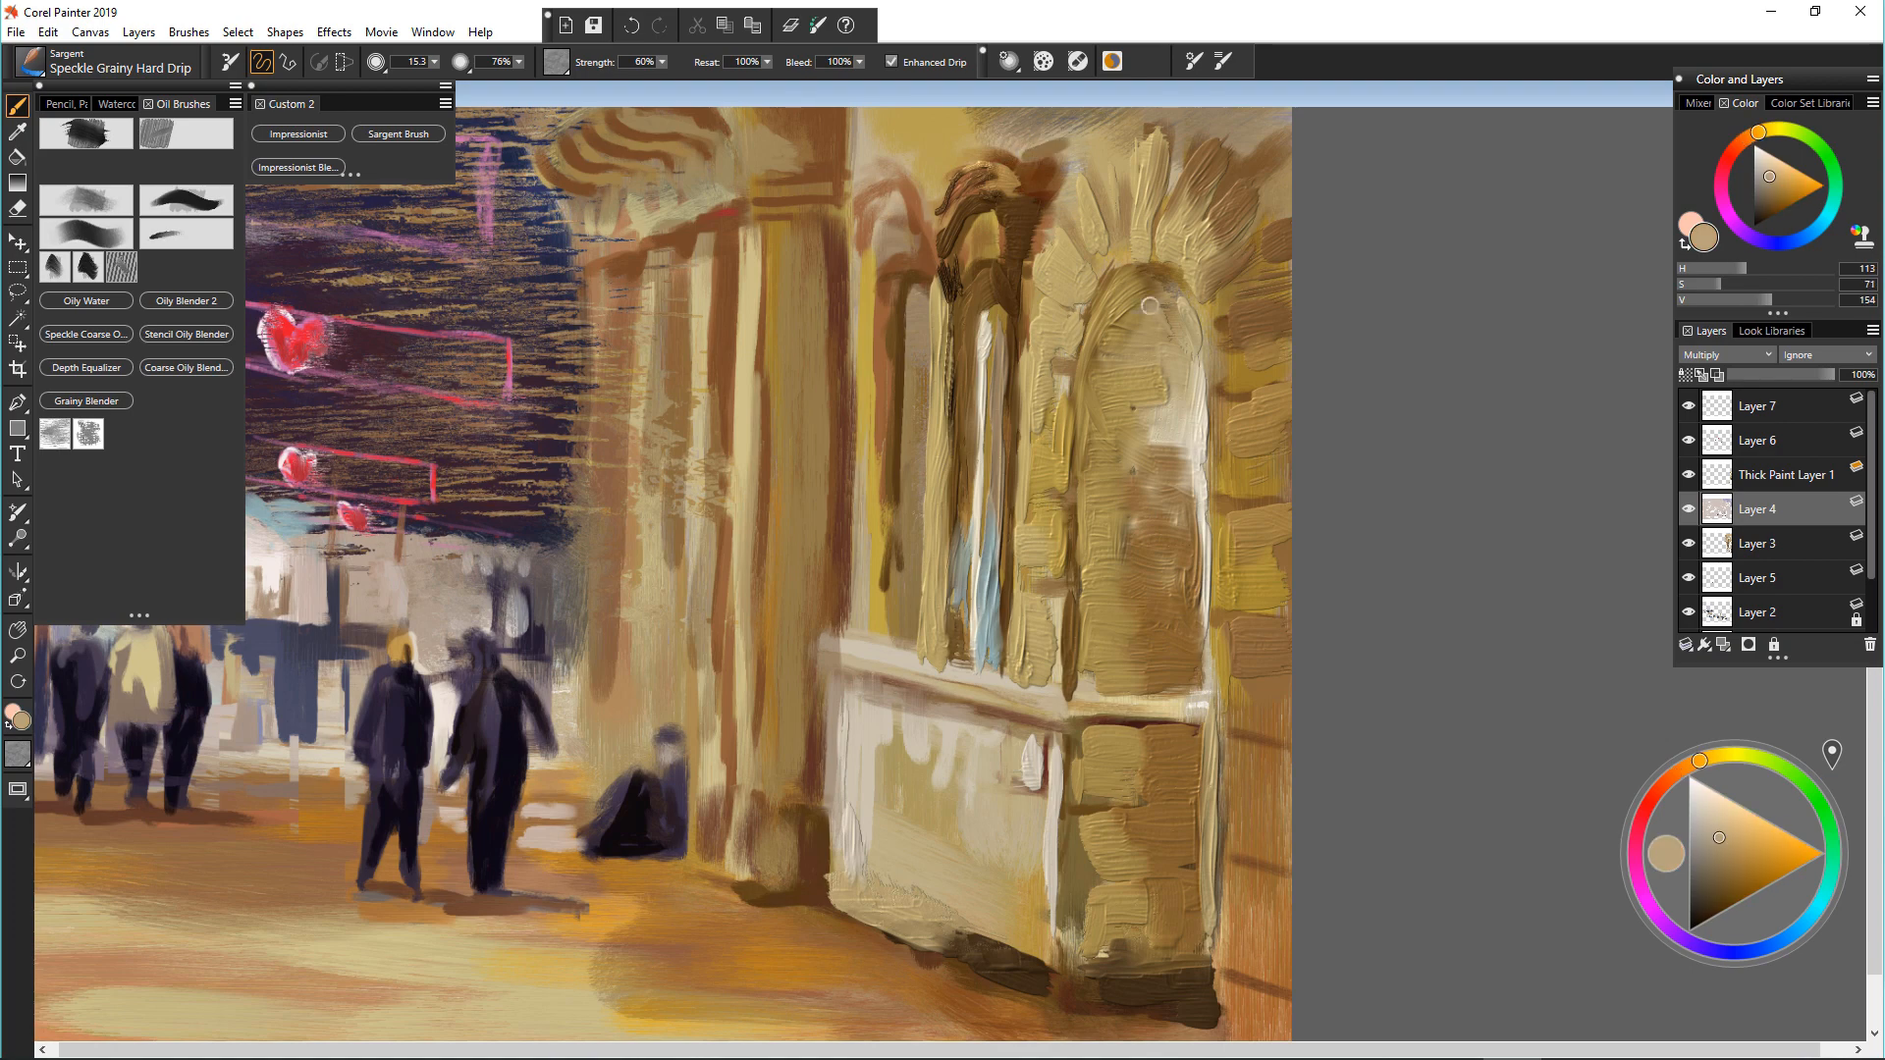
Step: Add a new layer above Layer 4 and paint sampled beige along the right edge of the narrow window's arch
key("ctrl+shift+n")
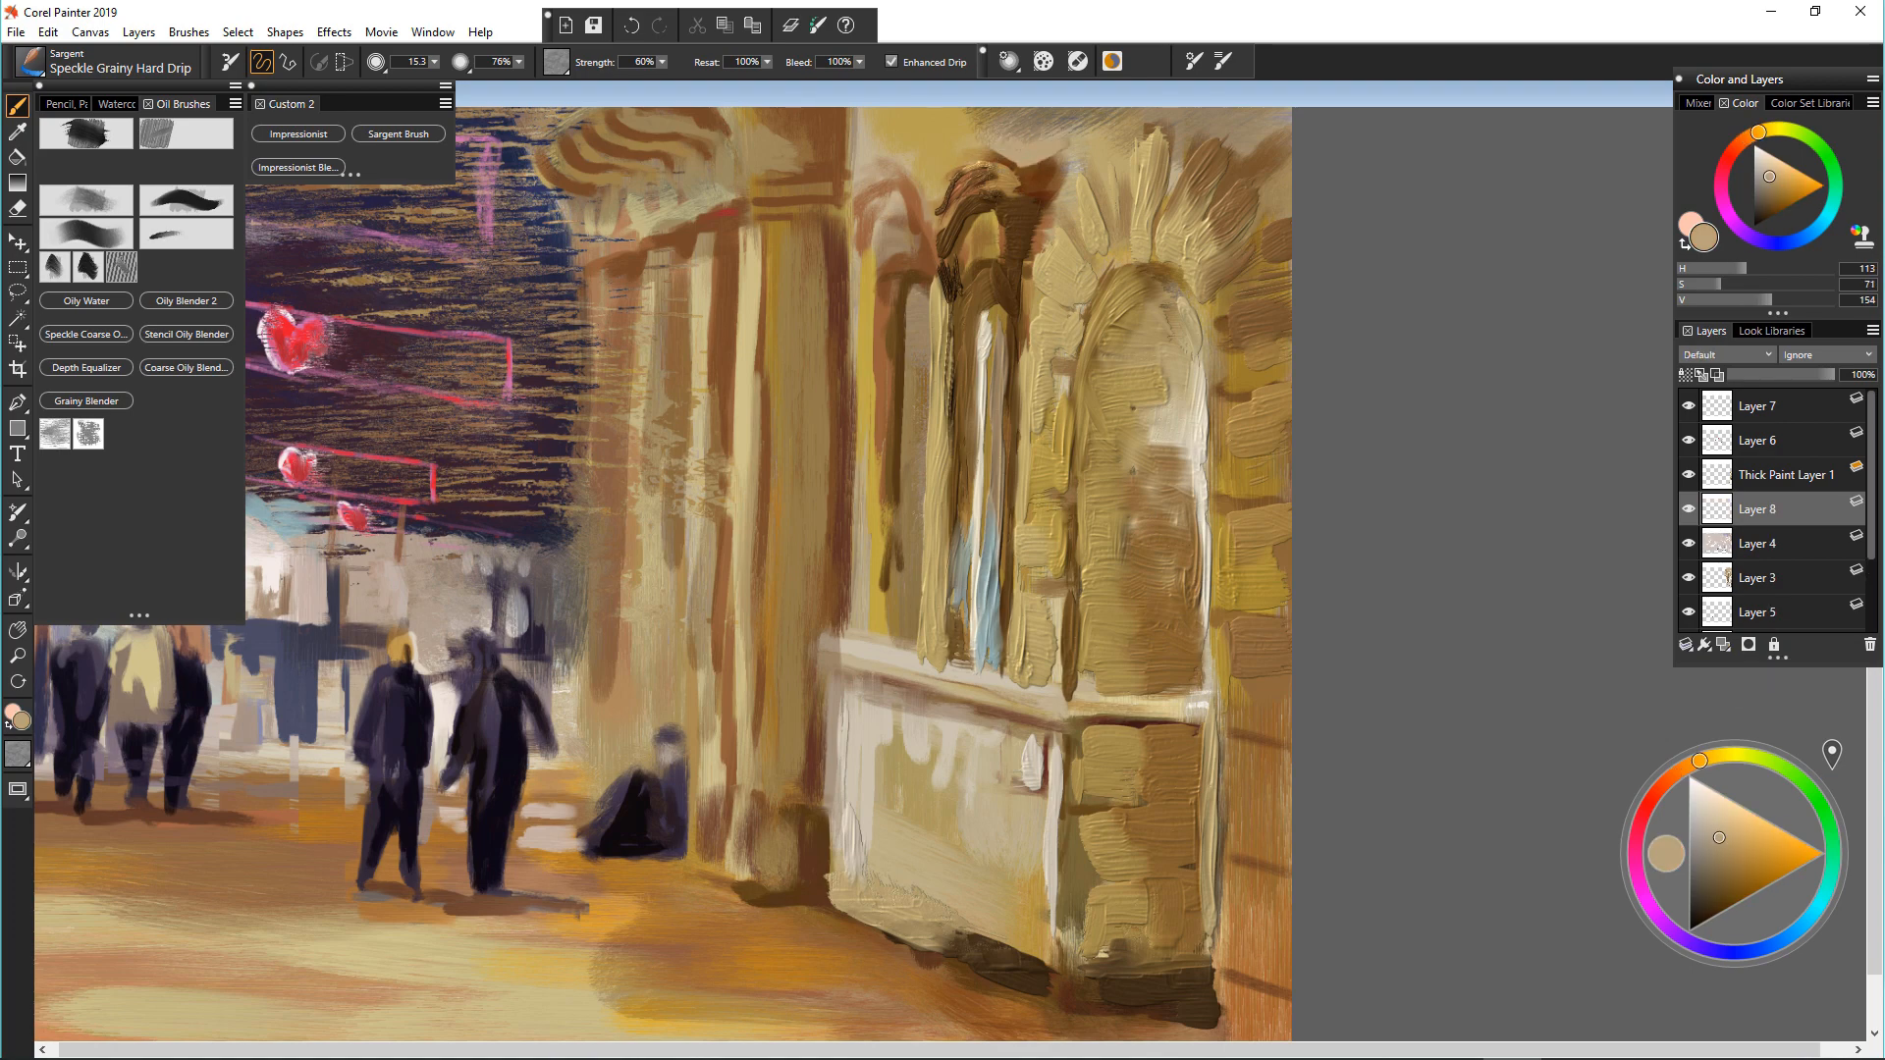
left_click_drag(1062, 125, 1043, 241)
left_click(1029, 177, "alt")
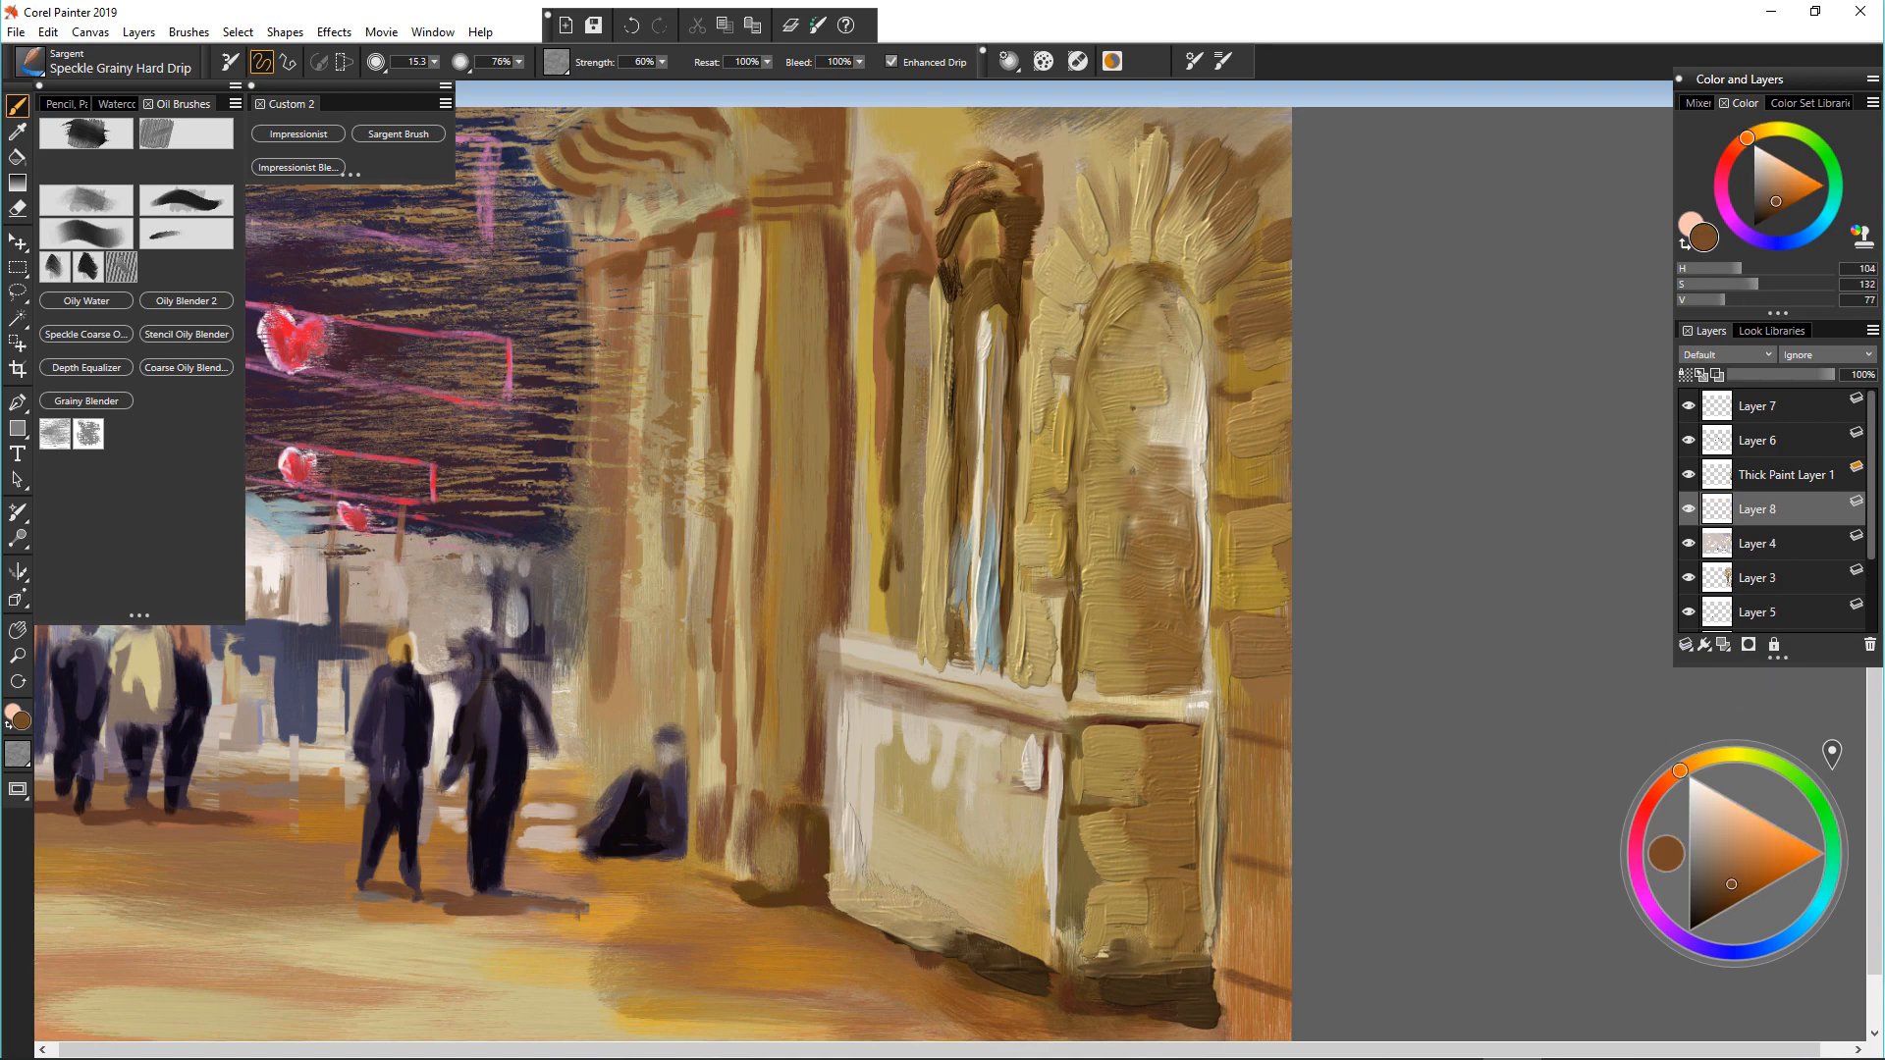
left_click(956, 265, "alt")
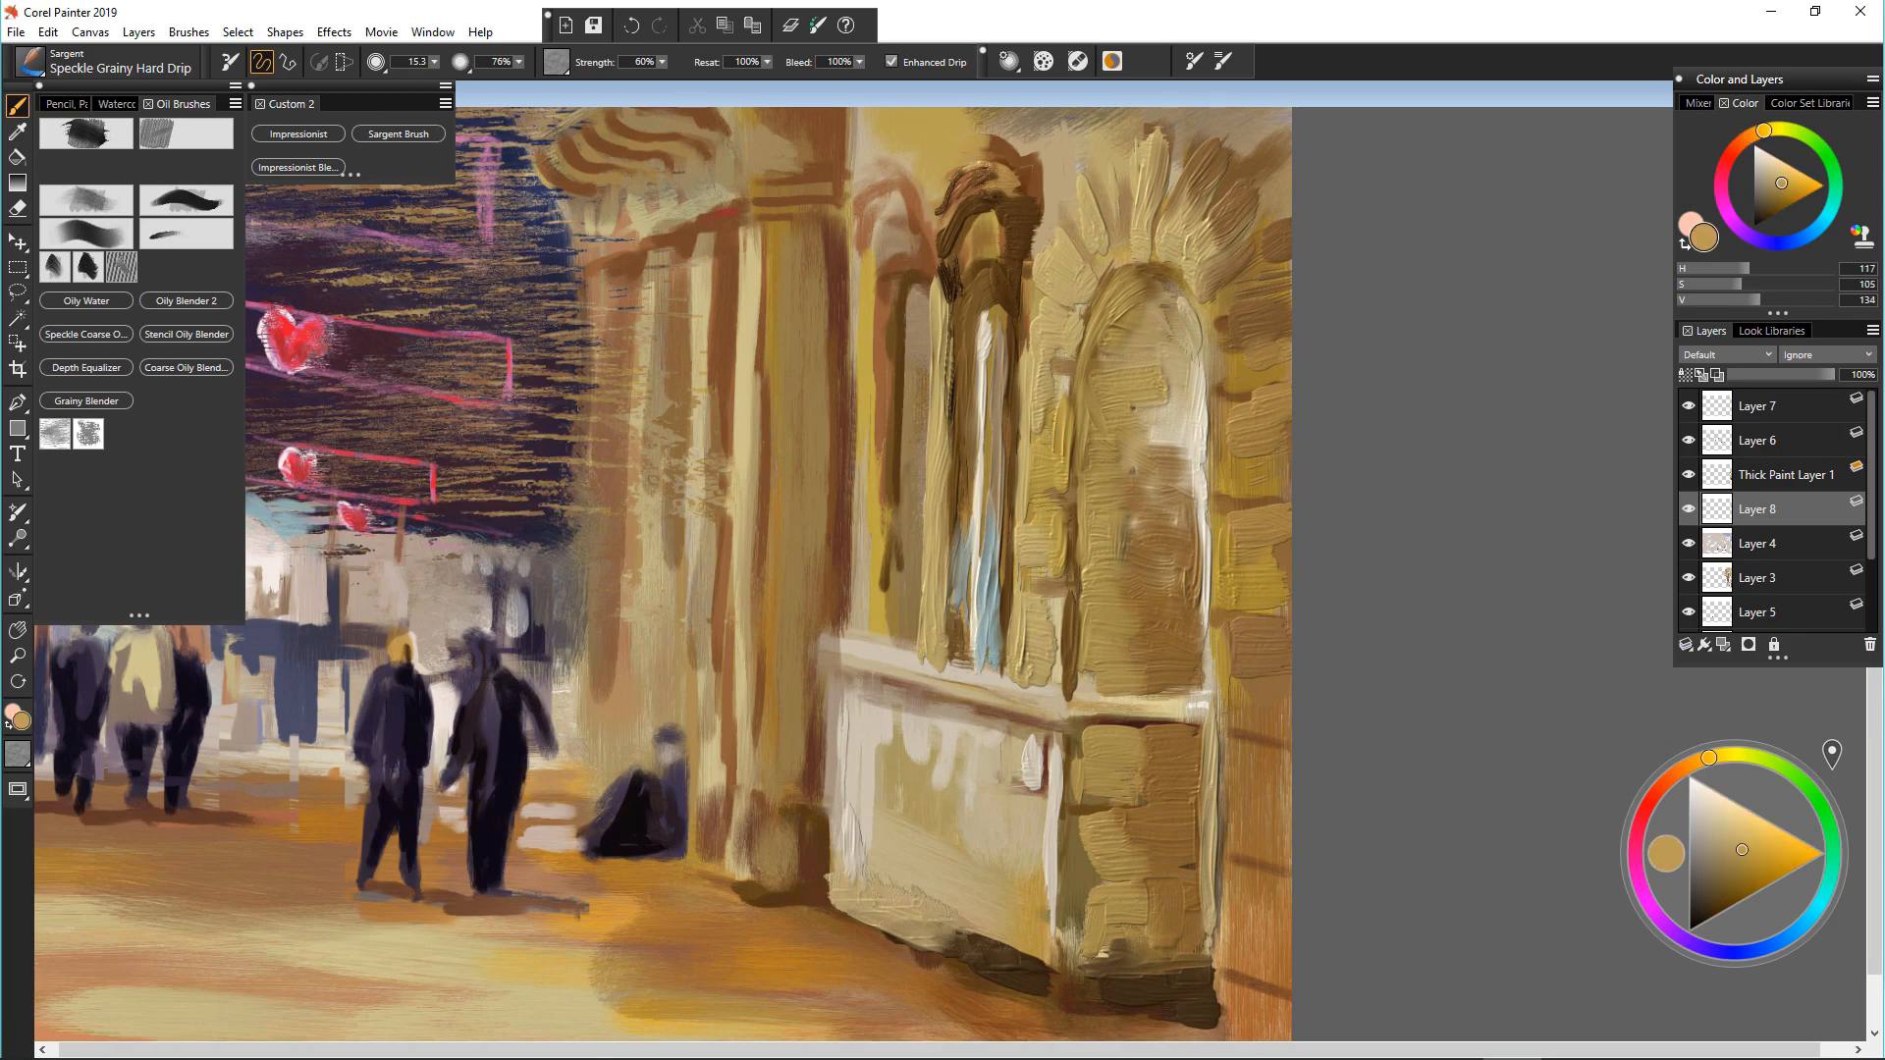
Step: On Thick Paint Layer 1, paint thick tan strokes over the narrow window's dark arch with Grainy Thick And Wet
scroll(841, 343, "down", 3)
scroll(531, 457, "up", 4)
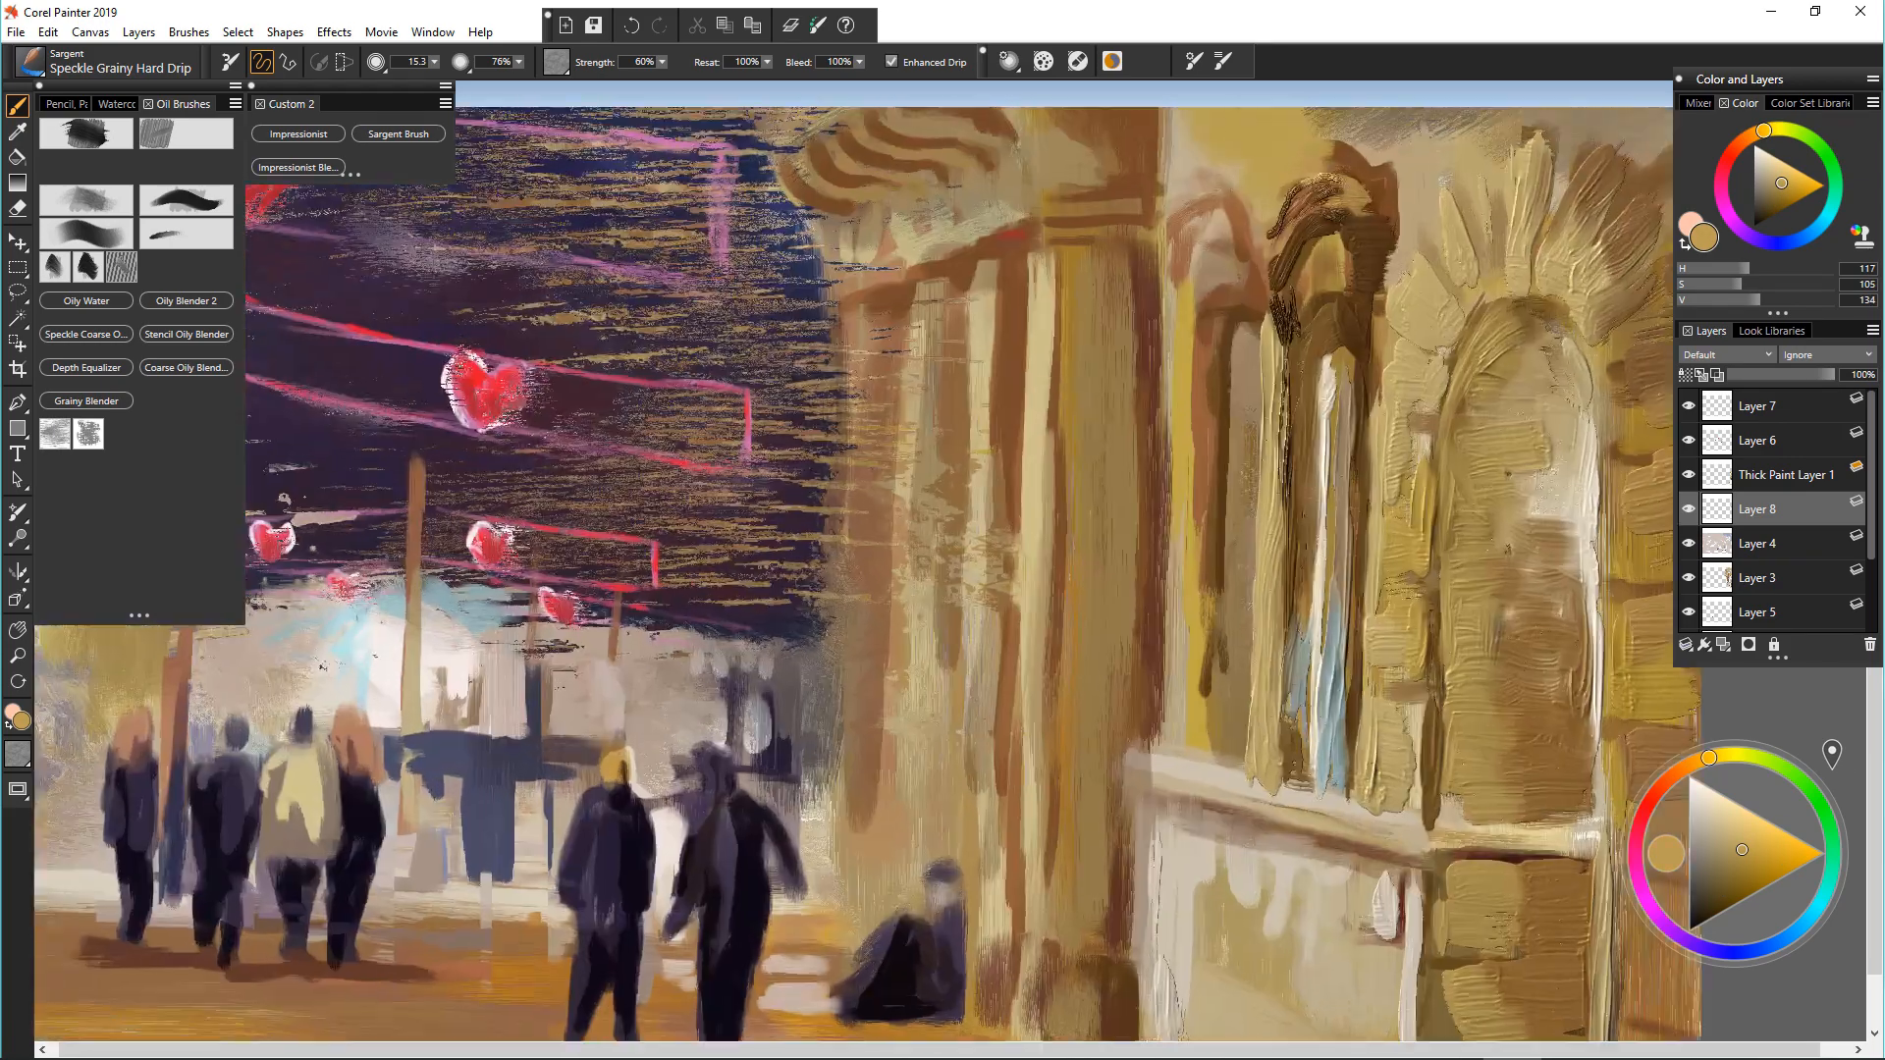
scroll(1176, 471, "down", 2)
left_click(1785, 474)
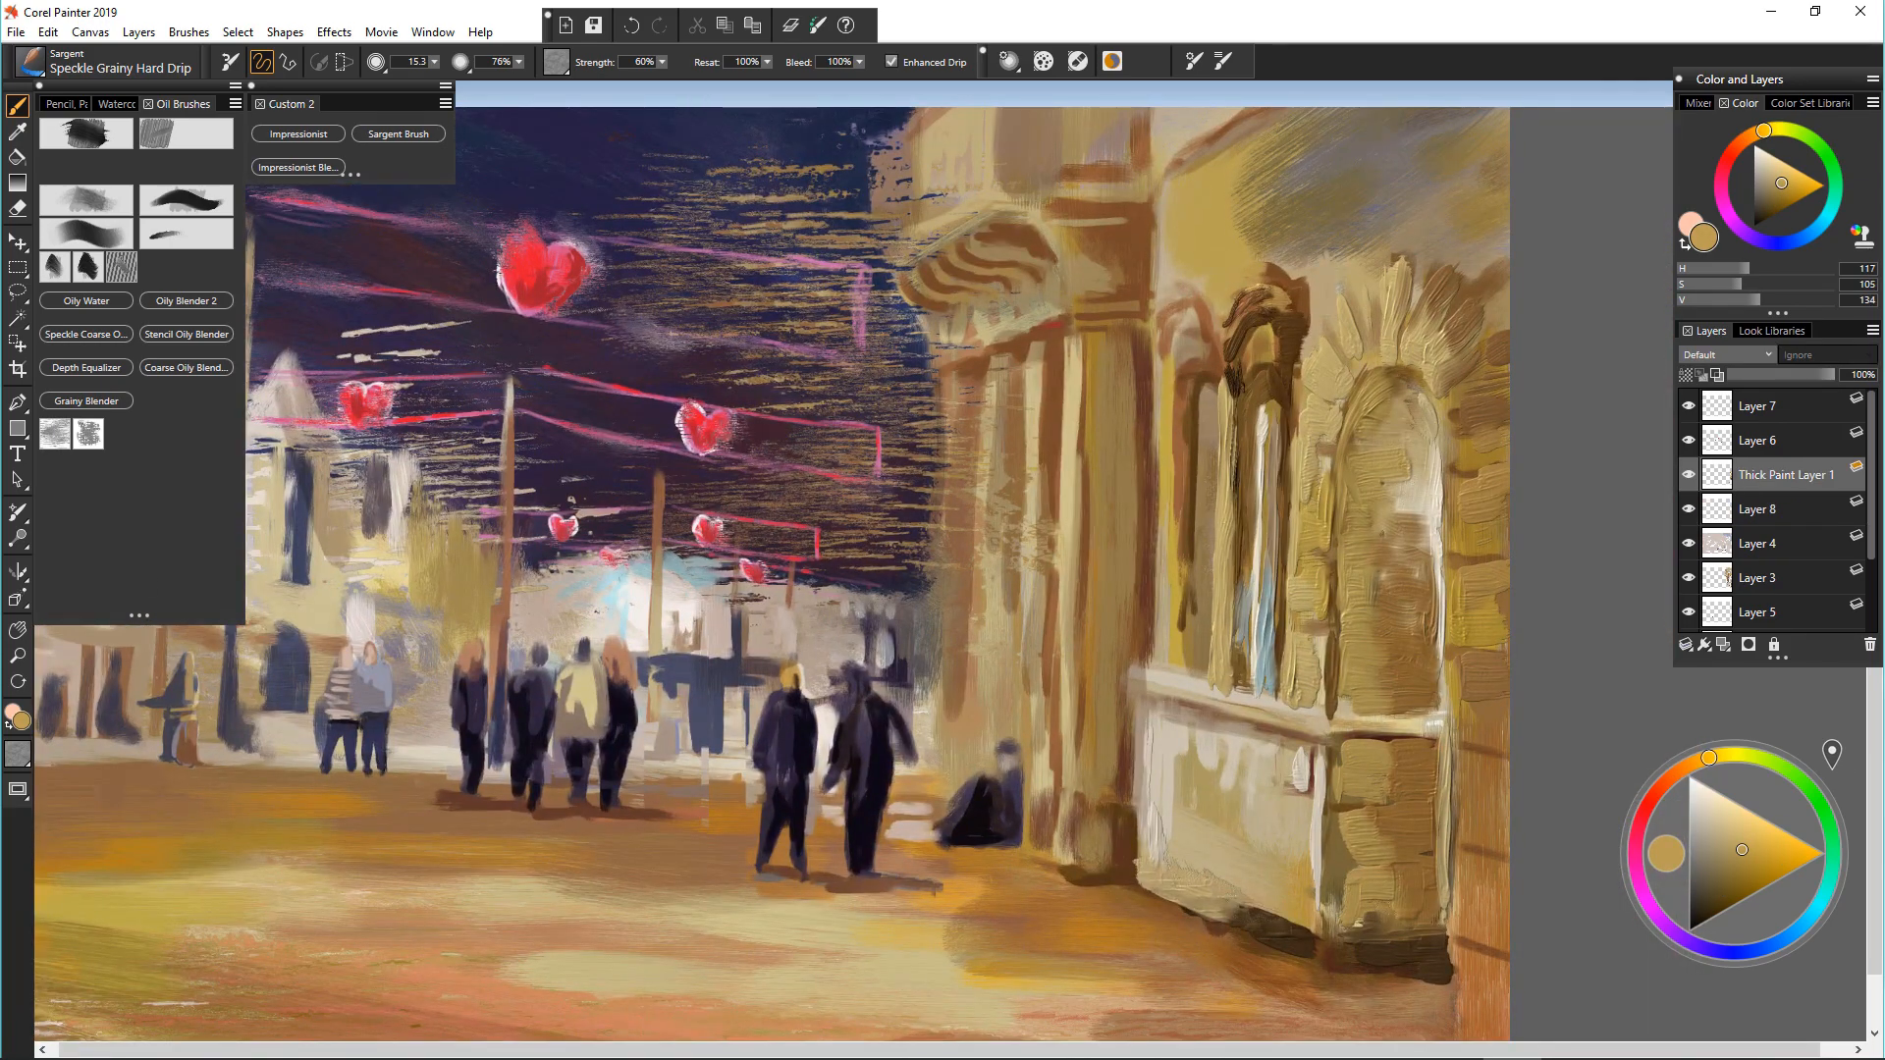
scroll(1310, 386, "up", 4)
left_click_drag(1310, 386, 1100, 365)
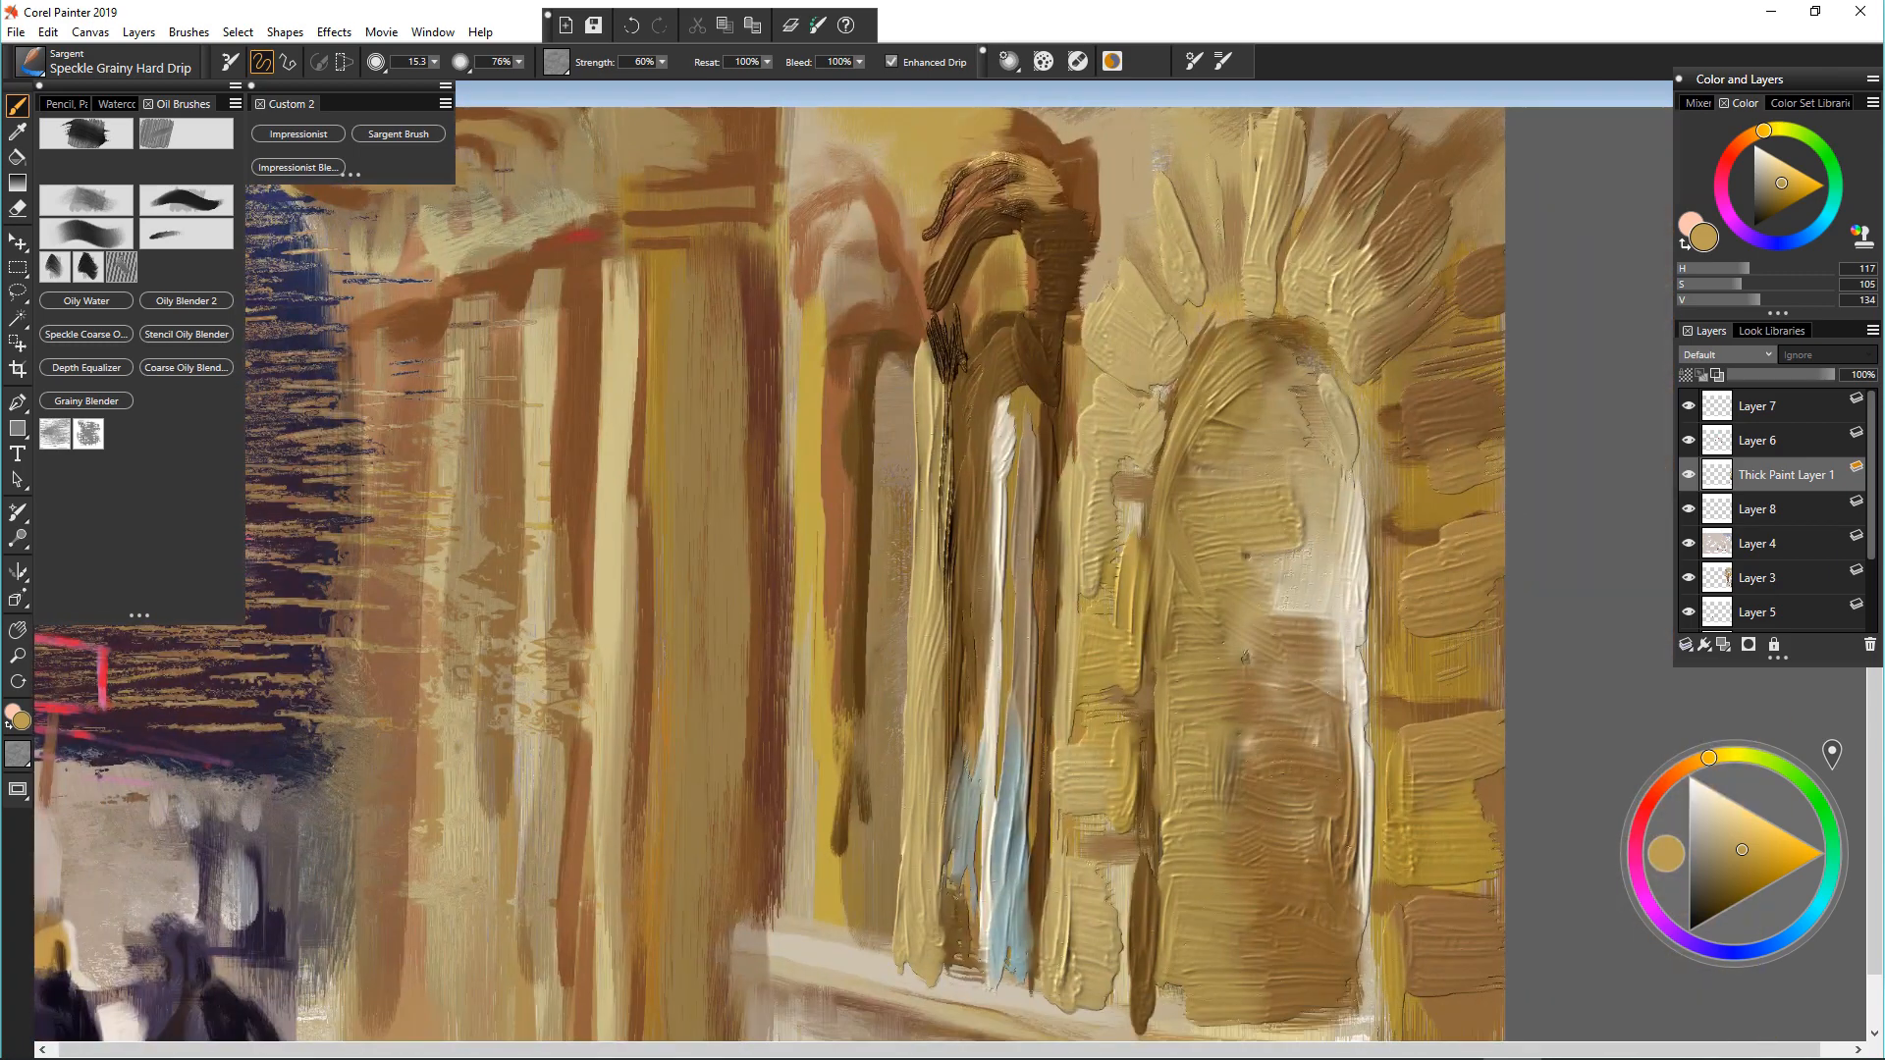
left_click(1026, 193, "alt")
mouse_move(1026, 193)
left_mouse_down()
mouse_move(966, 207)
mouse_move(914, 286)
mouse_move(976, 216)
mouse_move(976, 285)
mouse_move(1026, 248)
mouse_move(1009, 319)
mouse_move(982, 299)
mouse_move(970, 343)
mouse_move(1033, 321)
mouse_move(955, 334)
mouse_move(949, 552)
mouse_move(1037, 428)
left_mouse_up()
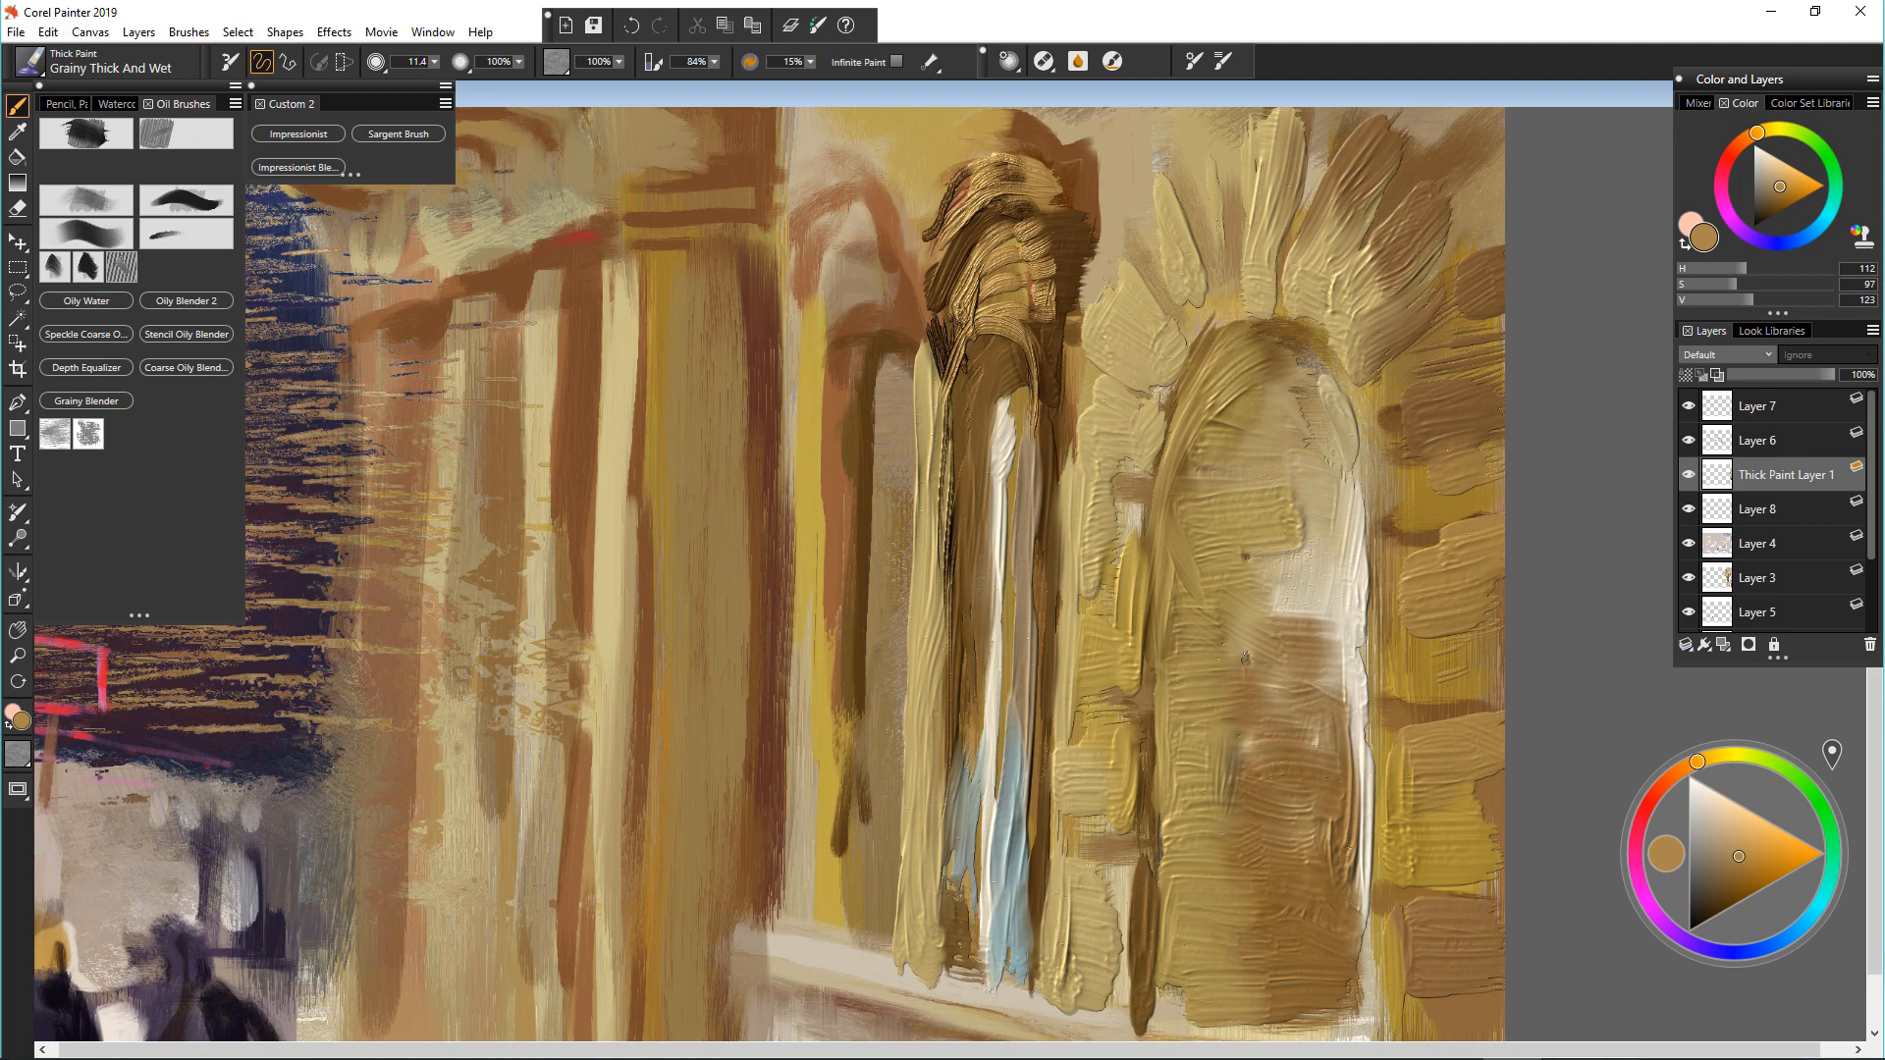
Step: Paint long thin tan and dark brown strokes down both sides of the narrow window's frame and around its inner top
left_click_drag(1026, 344, 1029, 469)
mouse_move(975, 330)
left_mouse_down()
mouse_move(945, 413)
mouse_move(952, 463)
mouse_move(972, 446)
mouse_move(961, 972)
left_mouse_up()
left_click_drag(958, 508, 941, 954)
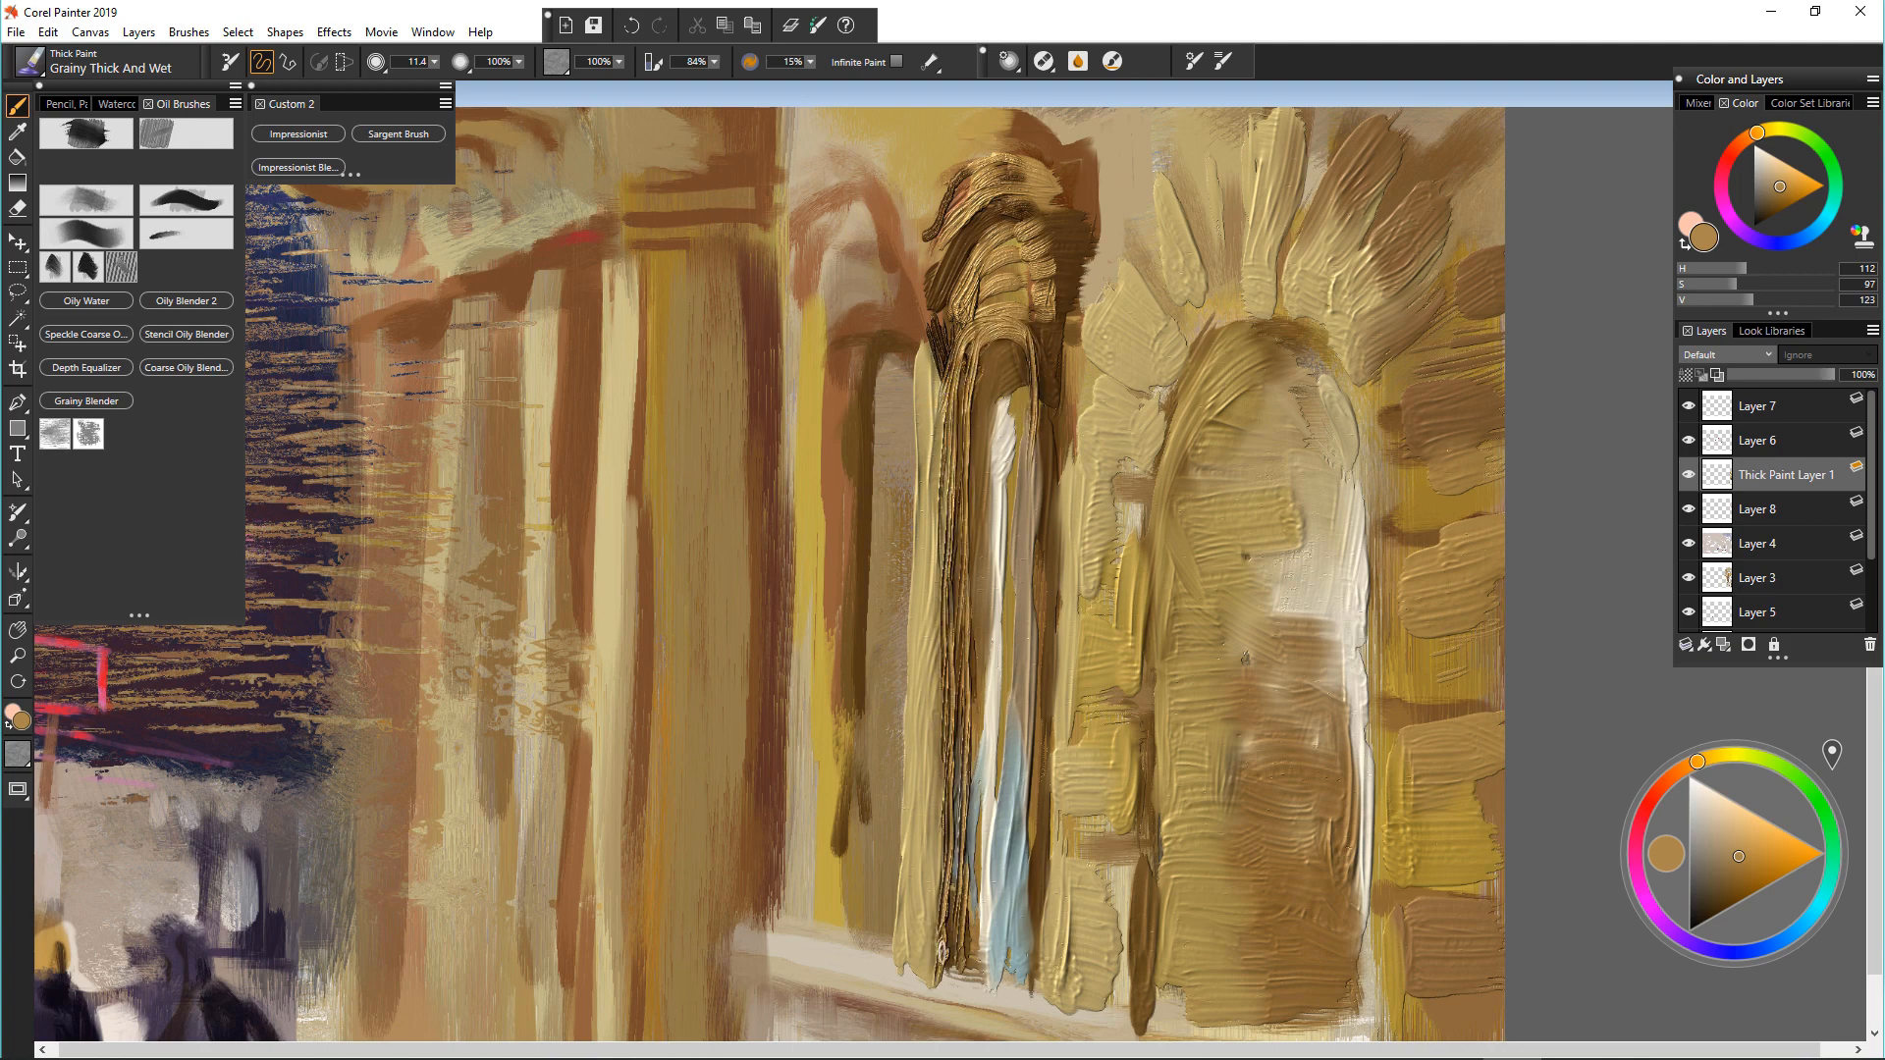
left_click_drag(1047, 229, 1031, 987)
left_click(1013, 361, "alt")
mouse_move(1021, 346)
left_mouse_down()
mouse_move(982, 356)
mouse_move(986, 614)
left_mouse_up()
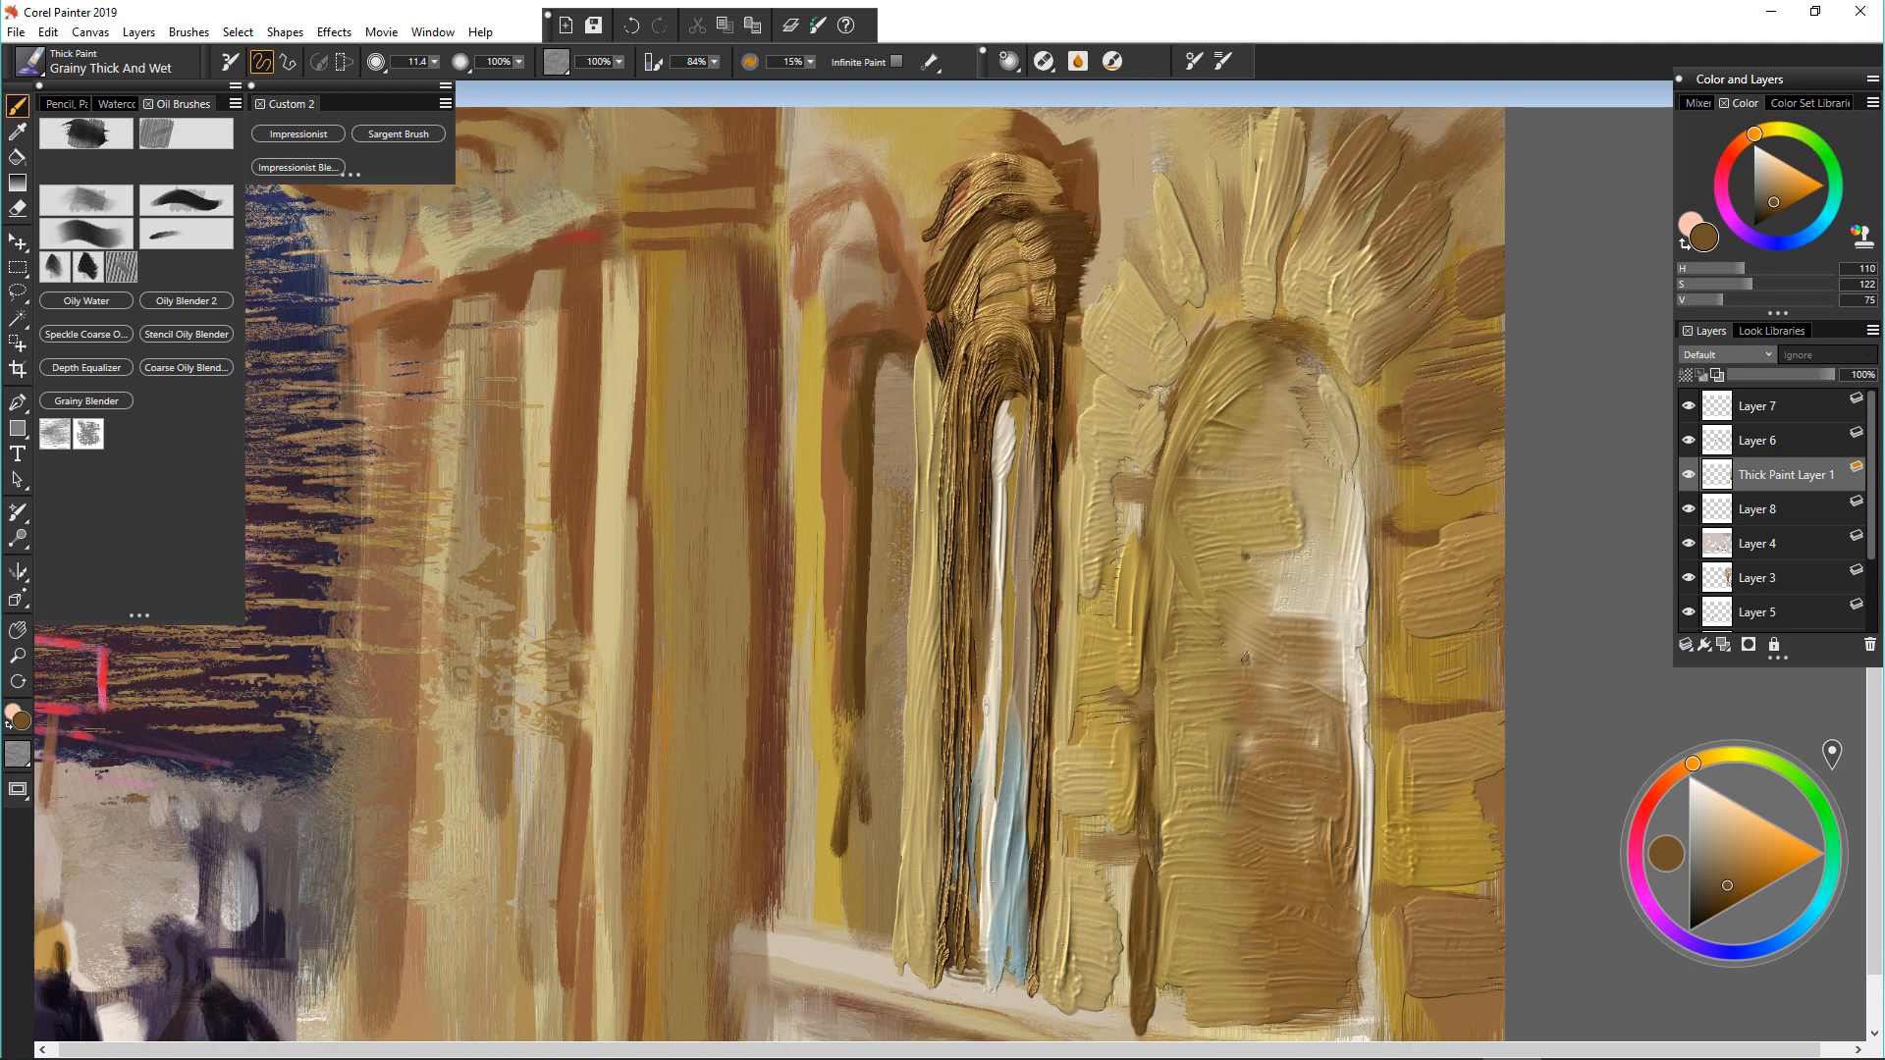
Step: With a small brush, add cream highlights to the arch's right ledge and thin cream glazing bars down the window glass
left_click(1031, 246, "alt")
key("bracketleft")
left_click_drag(1049, 209, 1082, 210)
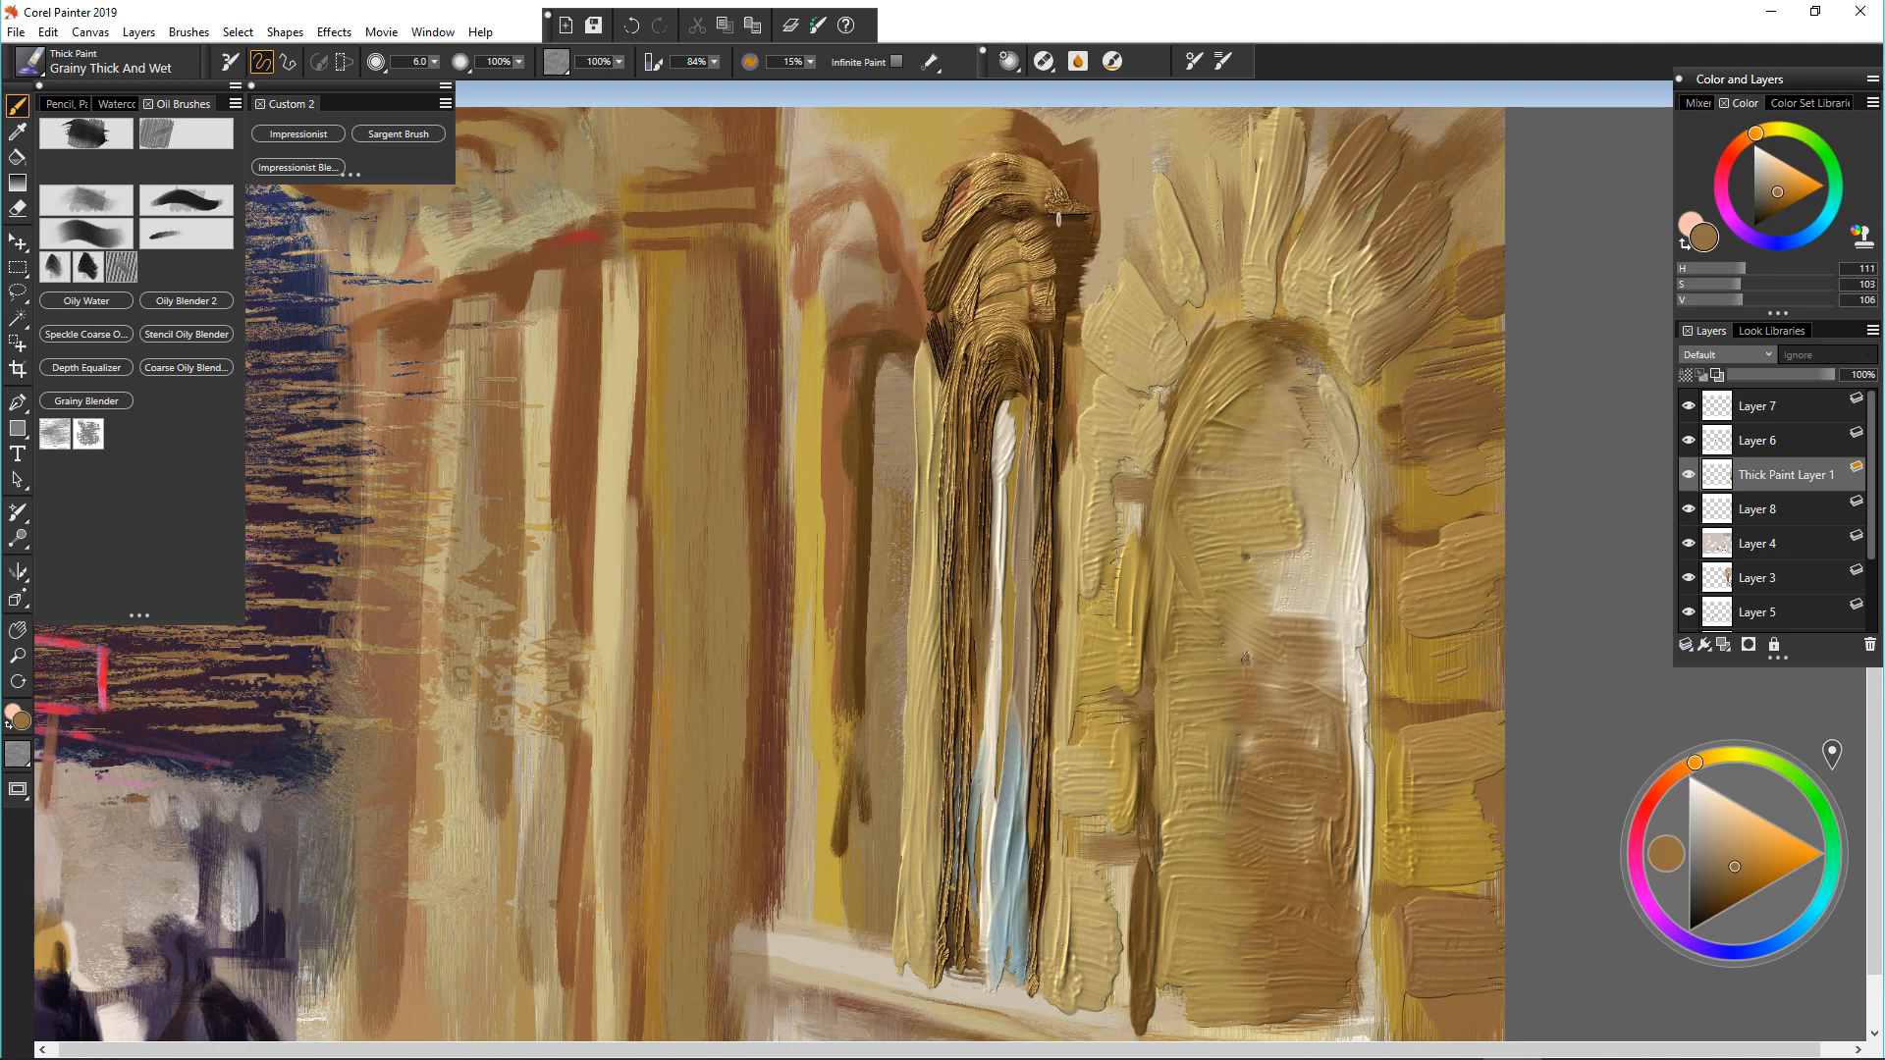
key("b")
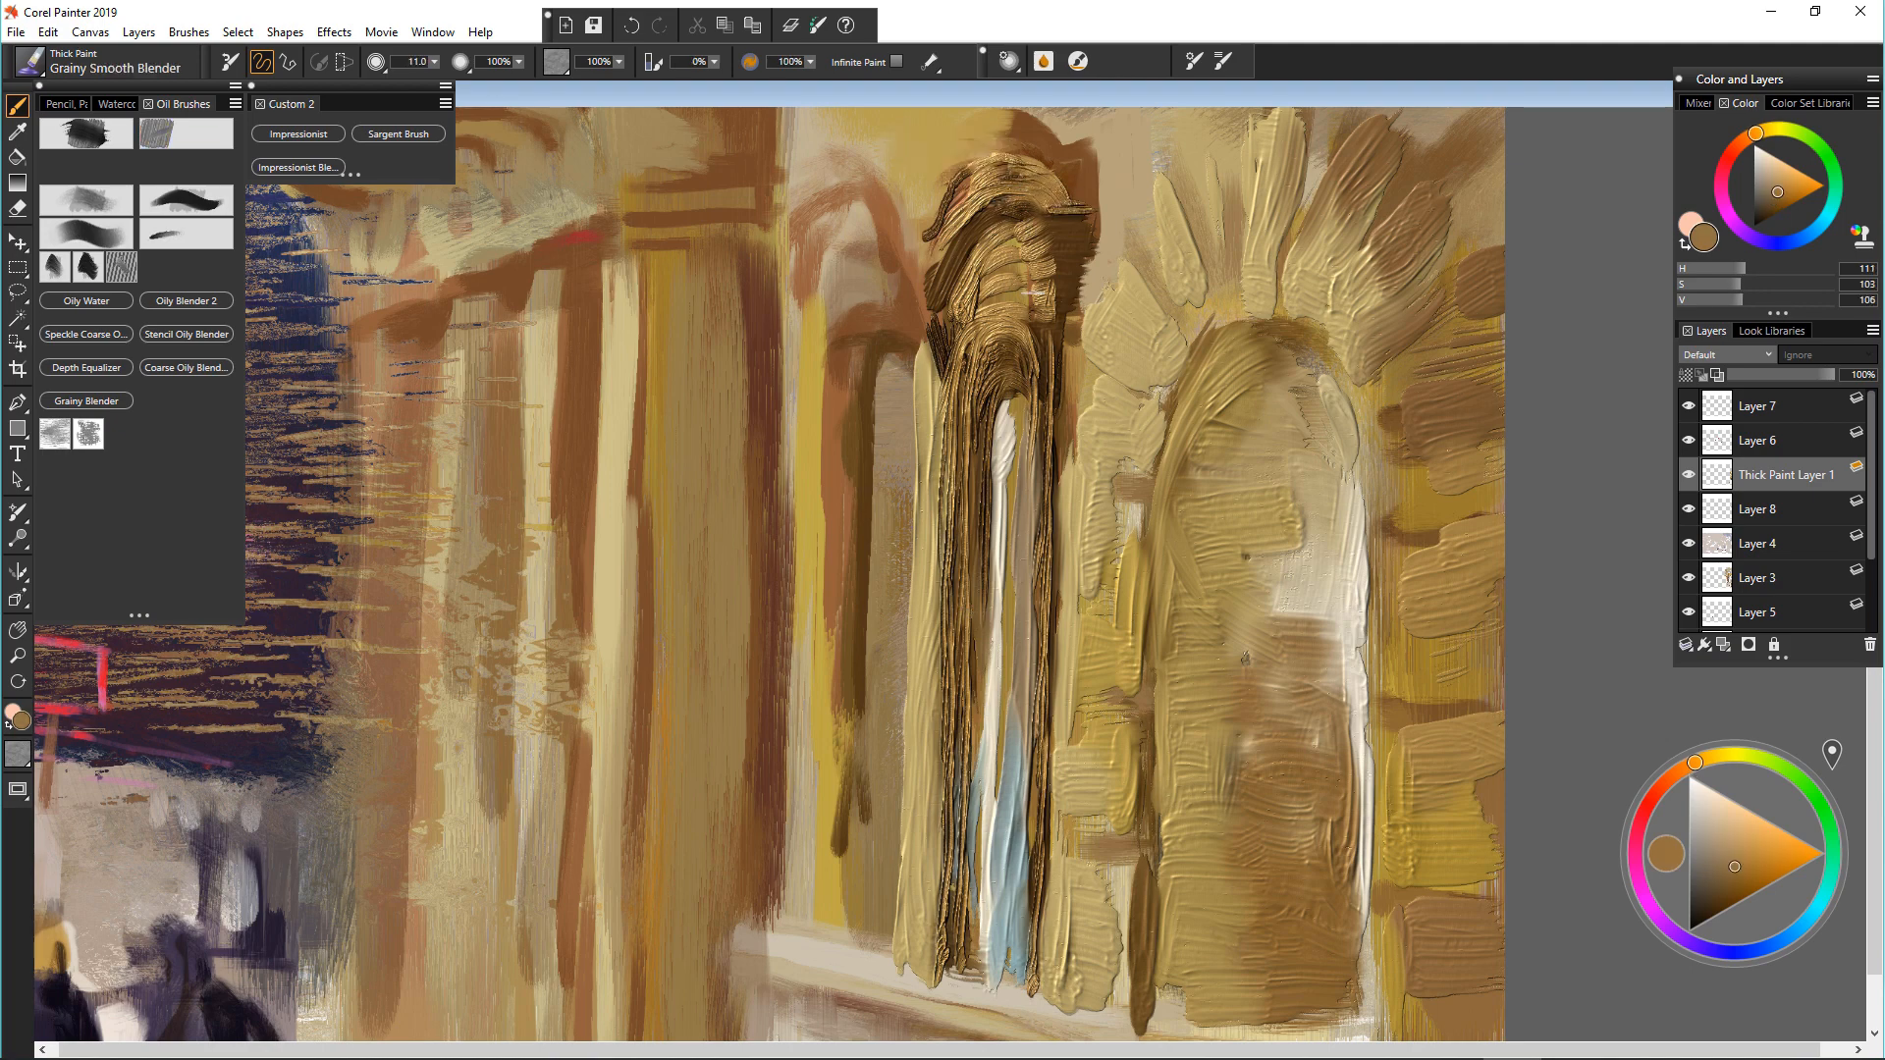
key("b")
left_click(1088, 207, "alt")
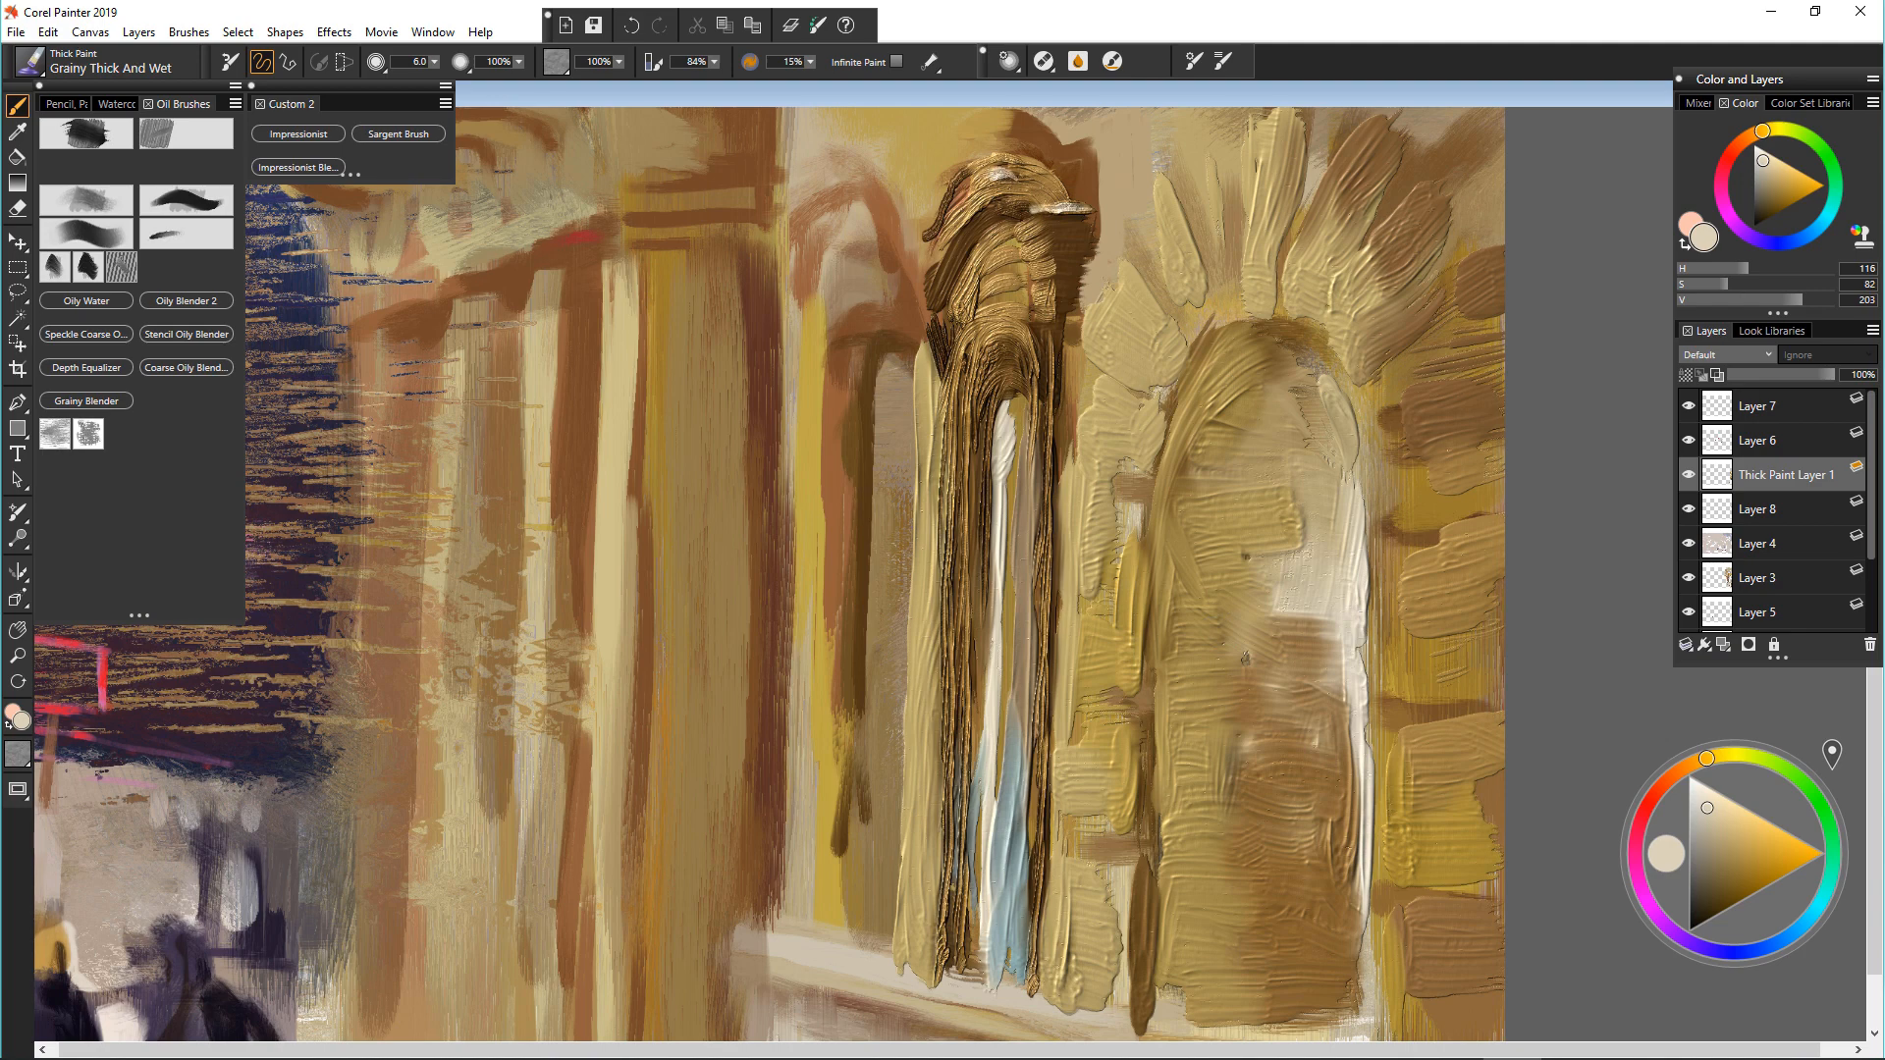
mouse_move(1015, 378)
left_mouse_down()
mouse_move(995, 496)
mouse_move(1011, 864)
left_mouse_up()
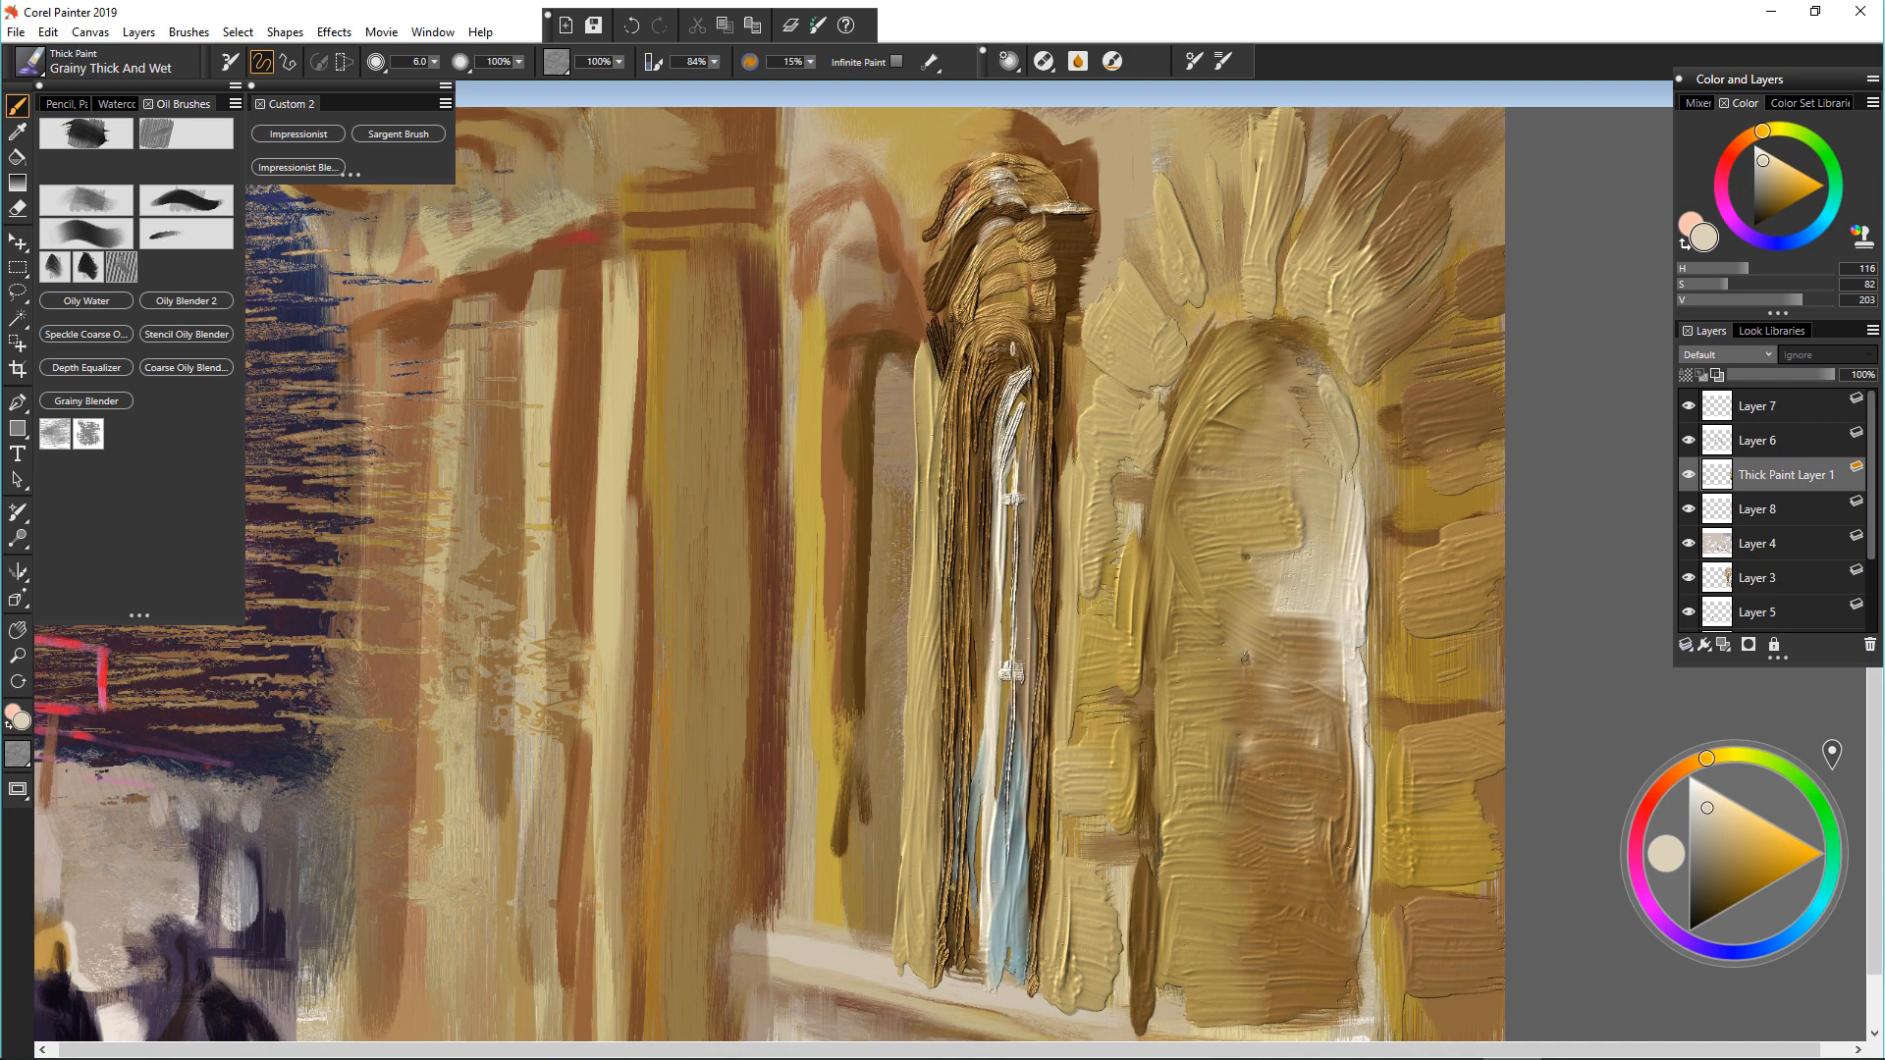
Step: Add small pale beige highlights along the carved right and left edges of the narrow window's arch
left_click(1026, 285, "alt")
left_click(1041, 222, "alt")
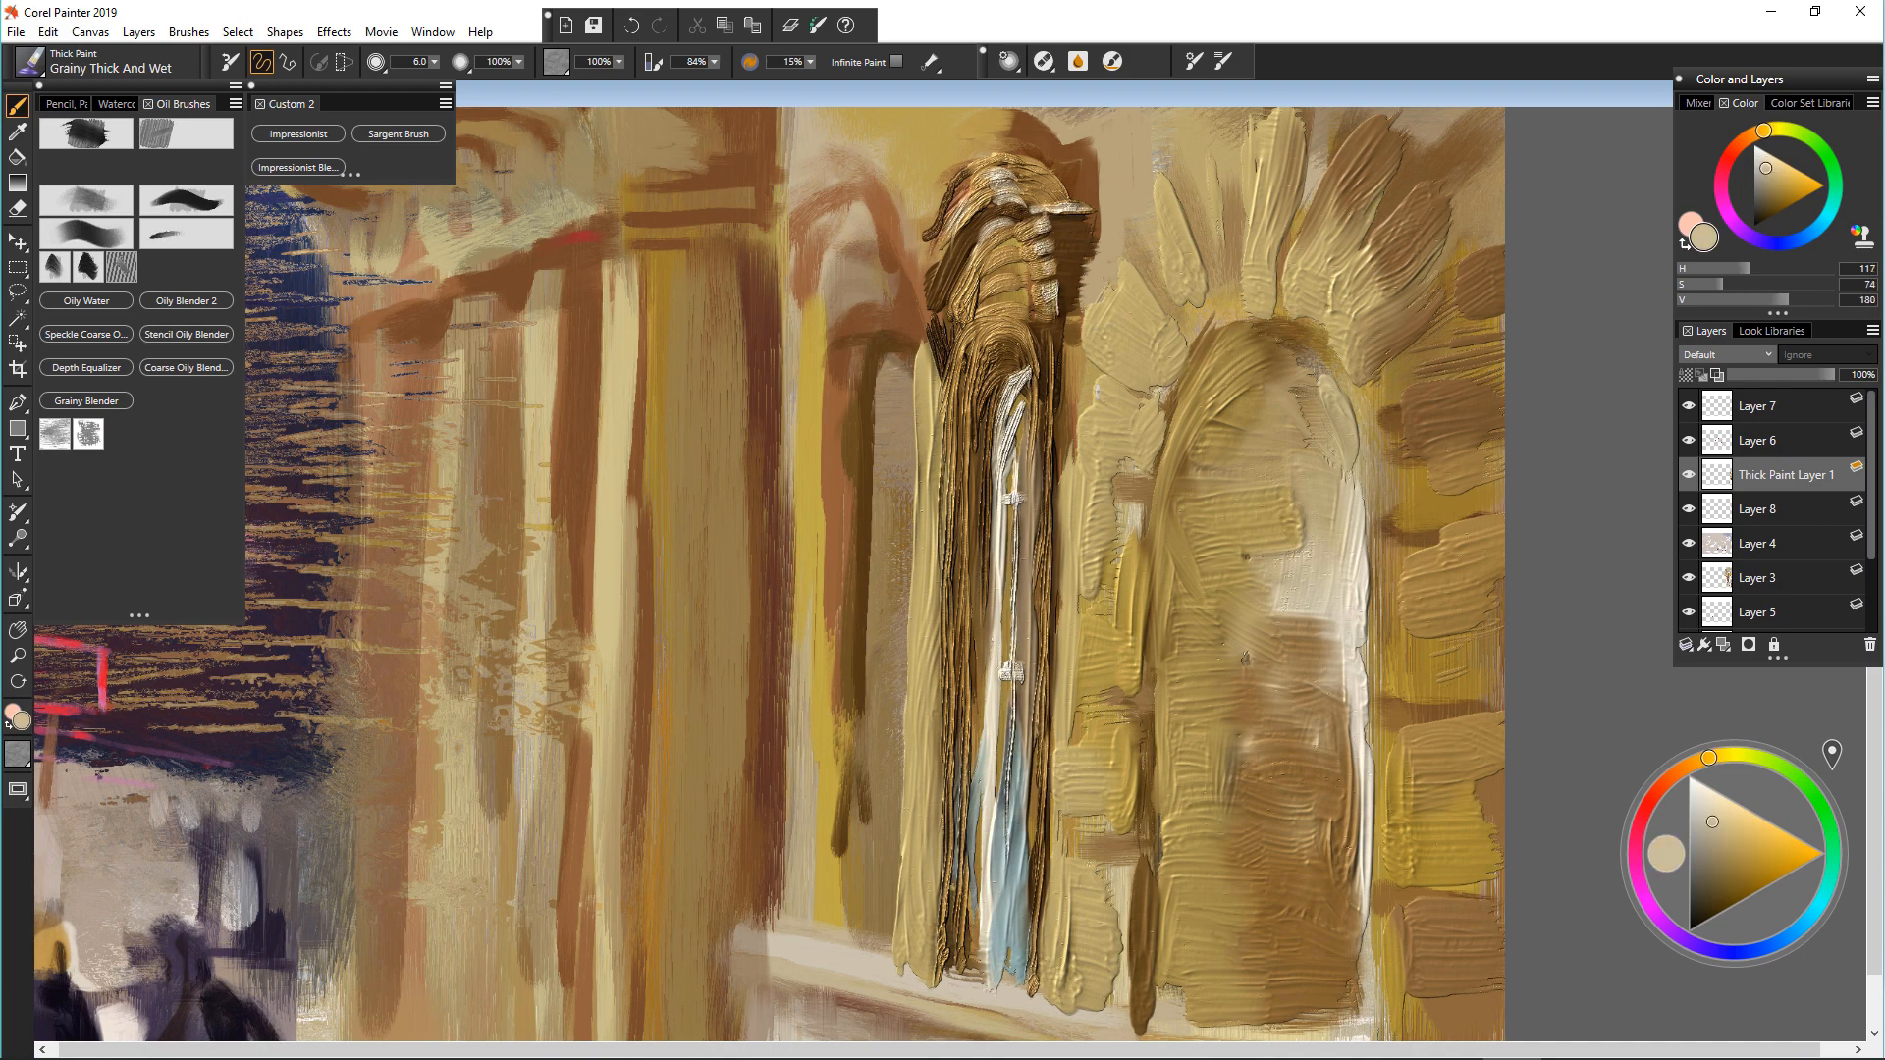
left_click_drag(931, 254, 972, 200)
left_click(933, 312, "alt")
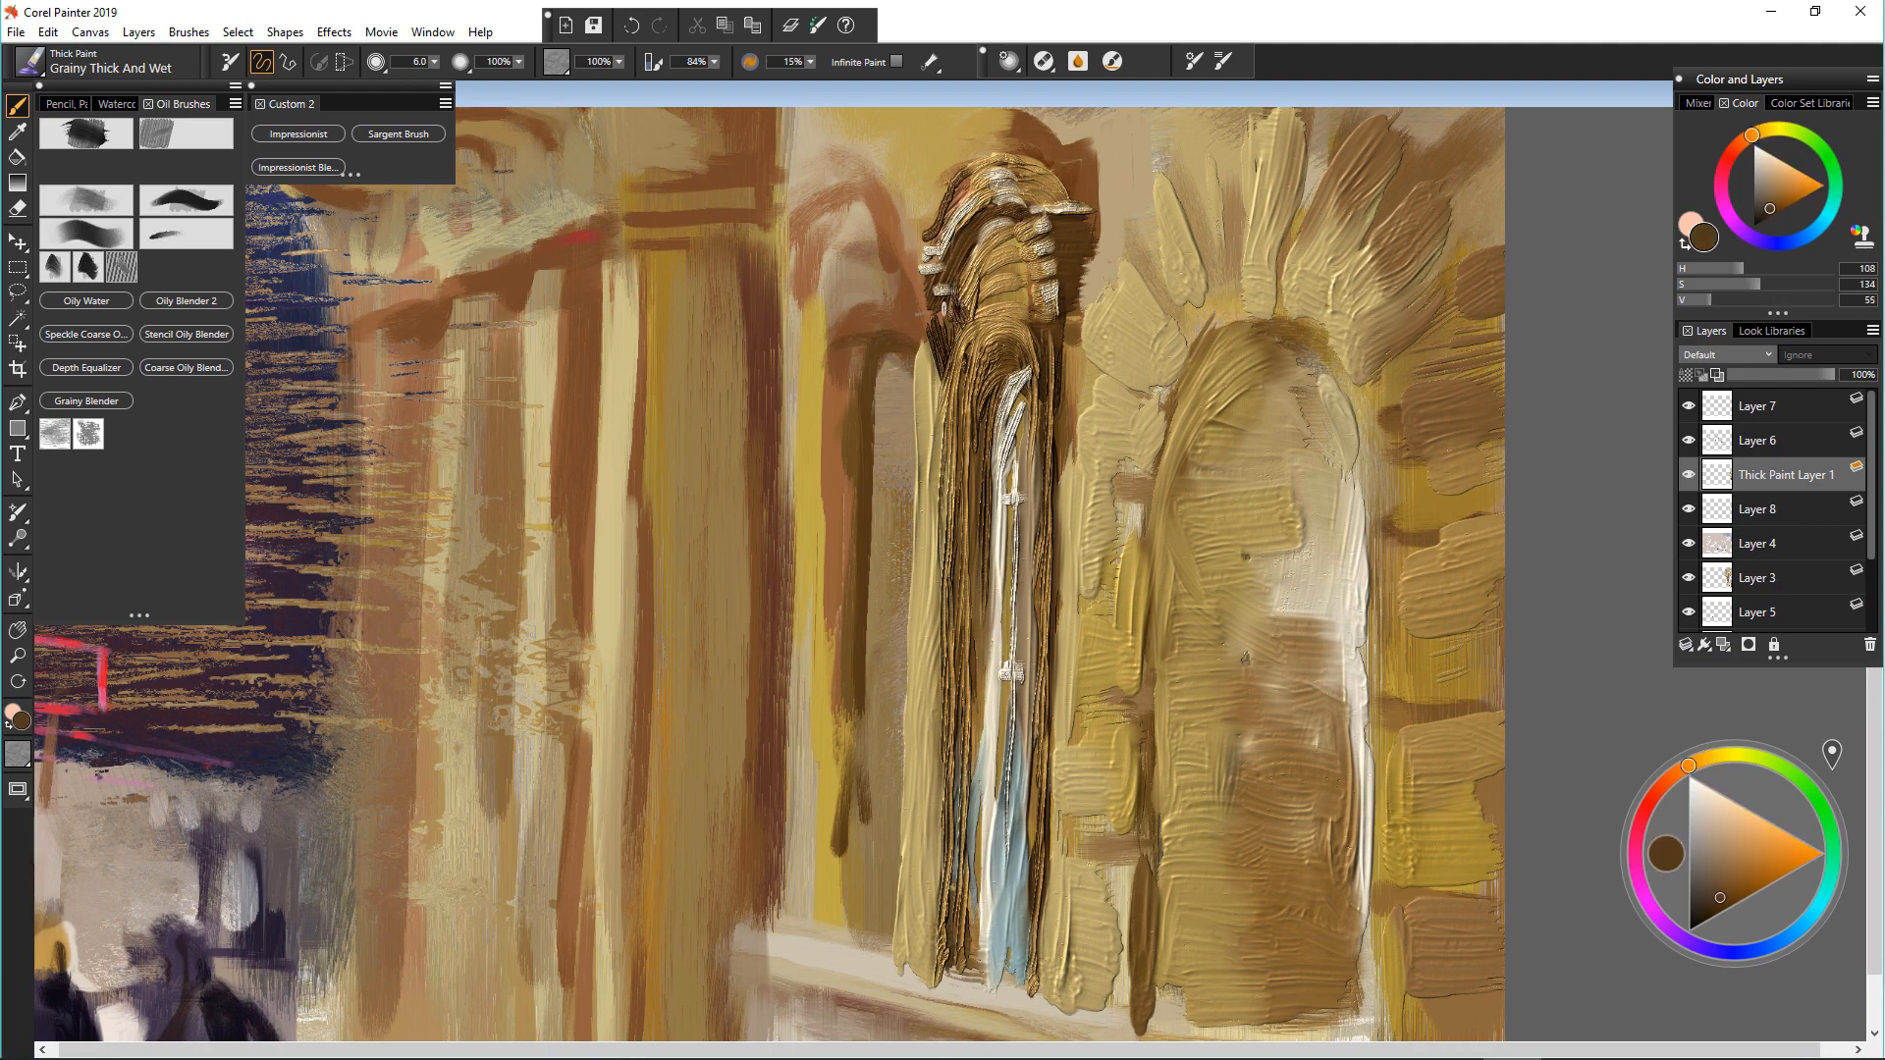
left_click(930, 327, "alt")
left_click_drag(938, 322, 923, 444)
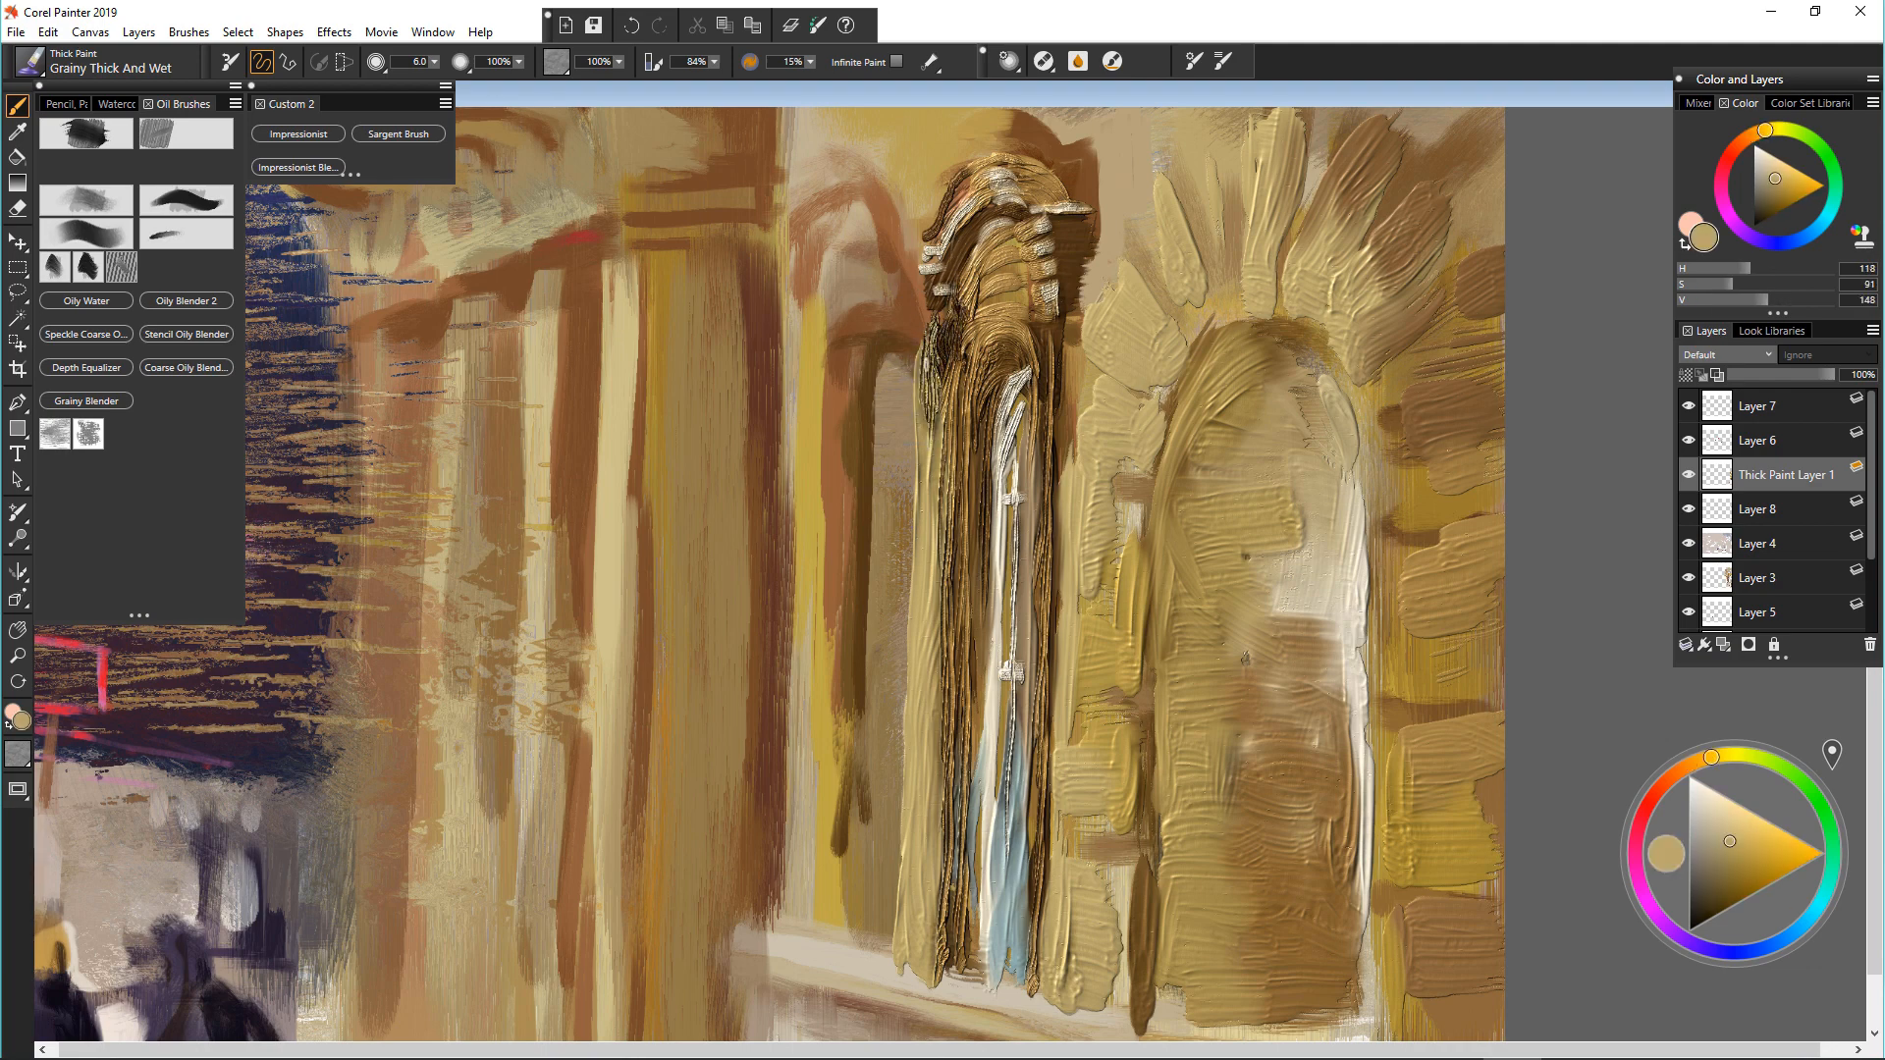
key("ctrl+z")
key("ctrl+z")
key("ctrl+z")
Step: Blend the top of the pillar left of the window with Grainy Smooth Blender, then touch up the arch's left end
key("b")
left_click_drag(928, 324, 928, 732)
left_click(929, 323, "alt")
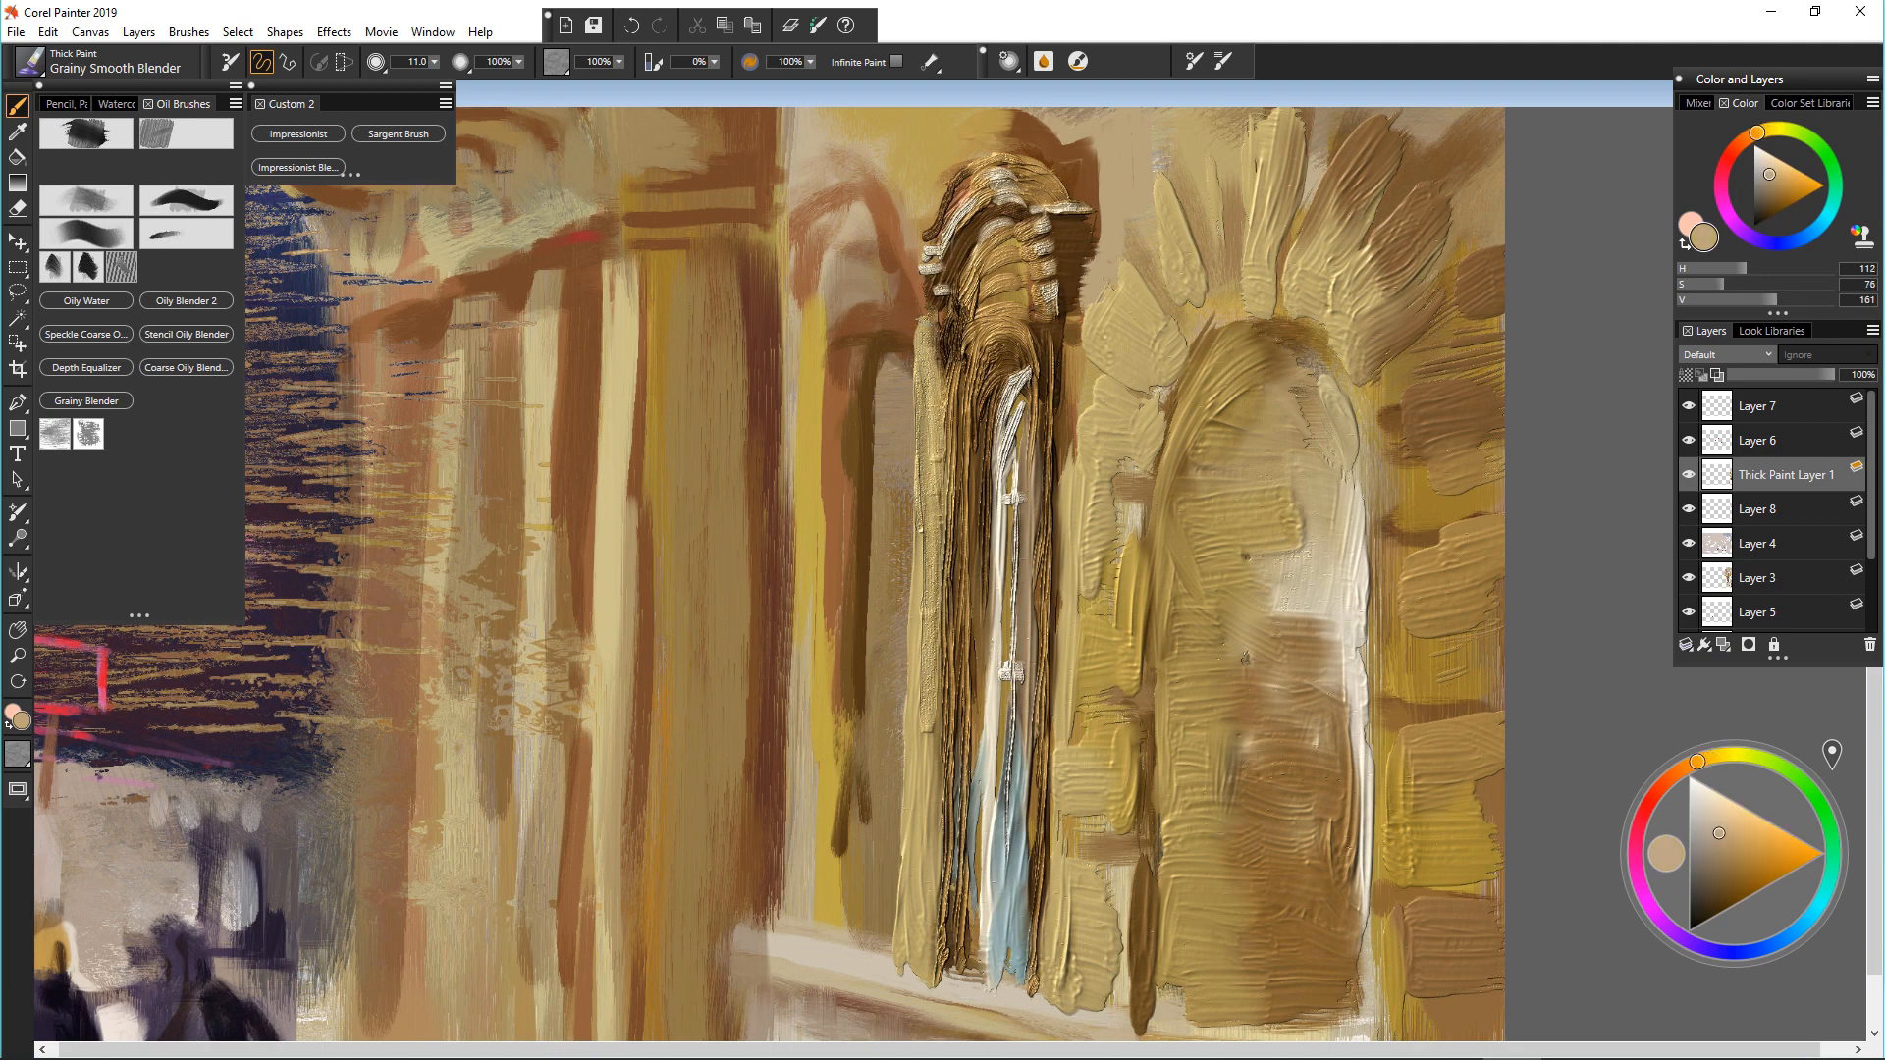
key("b")
left_click_drag(939, 292, 938, 309)
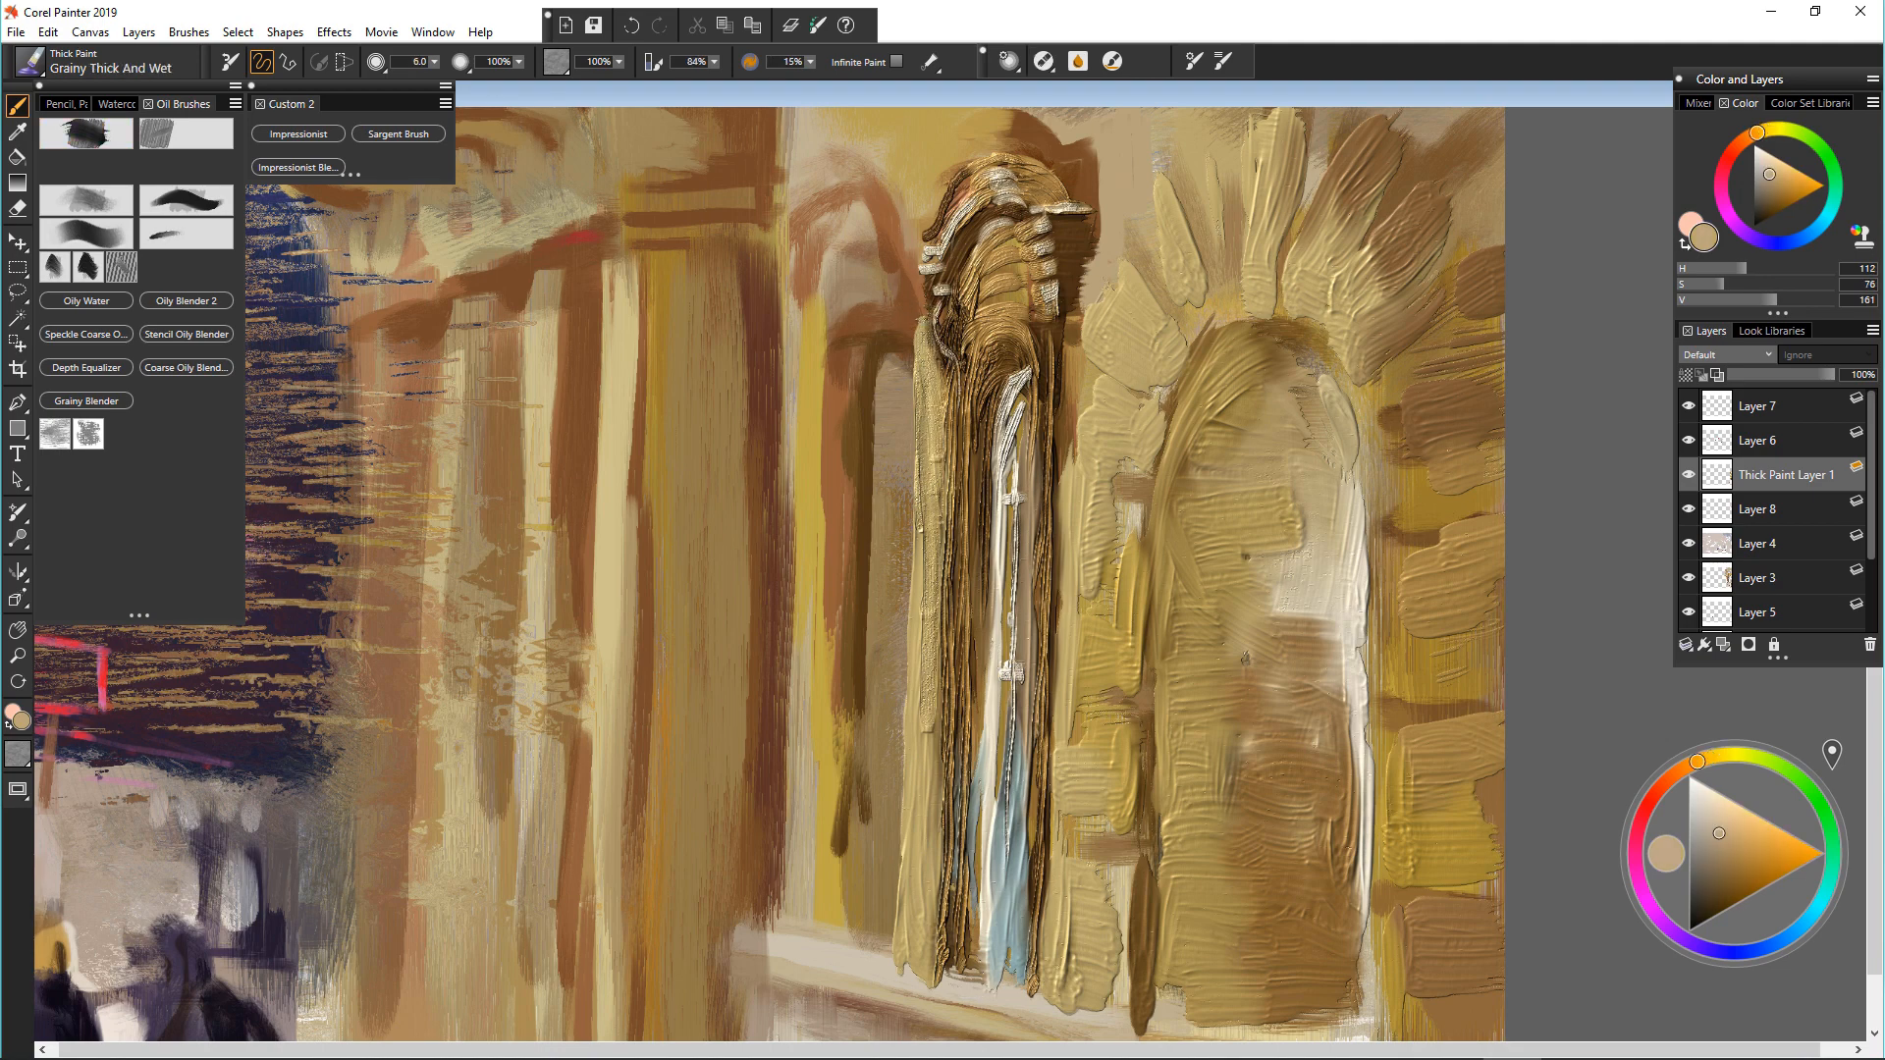
Step: Paint dark brown detail under the arch's right end, then tan strokes beside it with the brush enlarged to radius 19
left_click(1060, 303, "alt")
left_click(1070, 288, "alt")
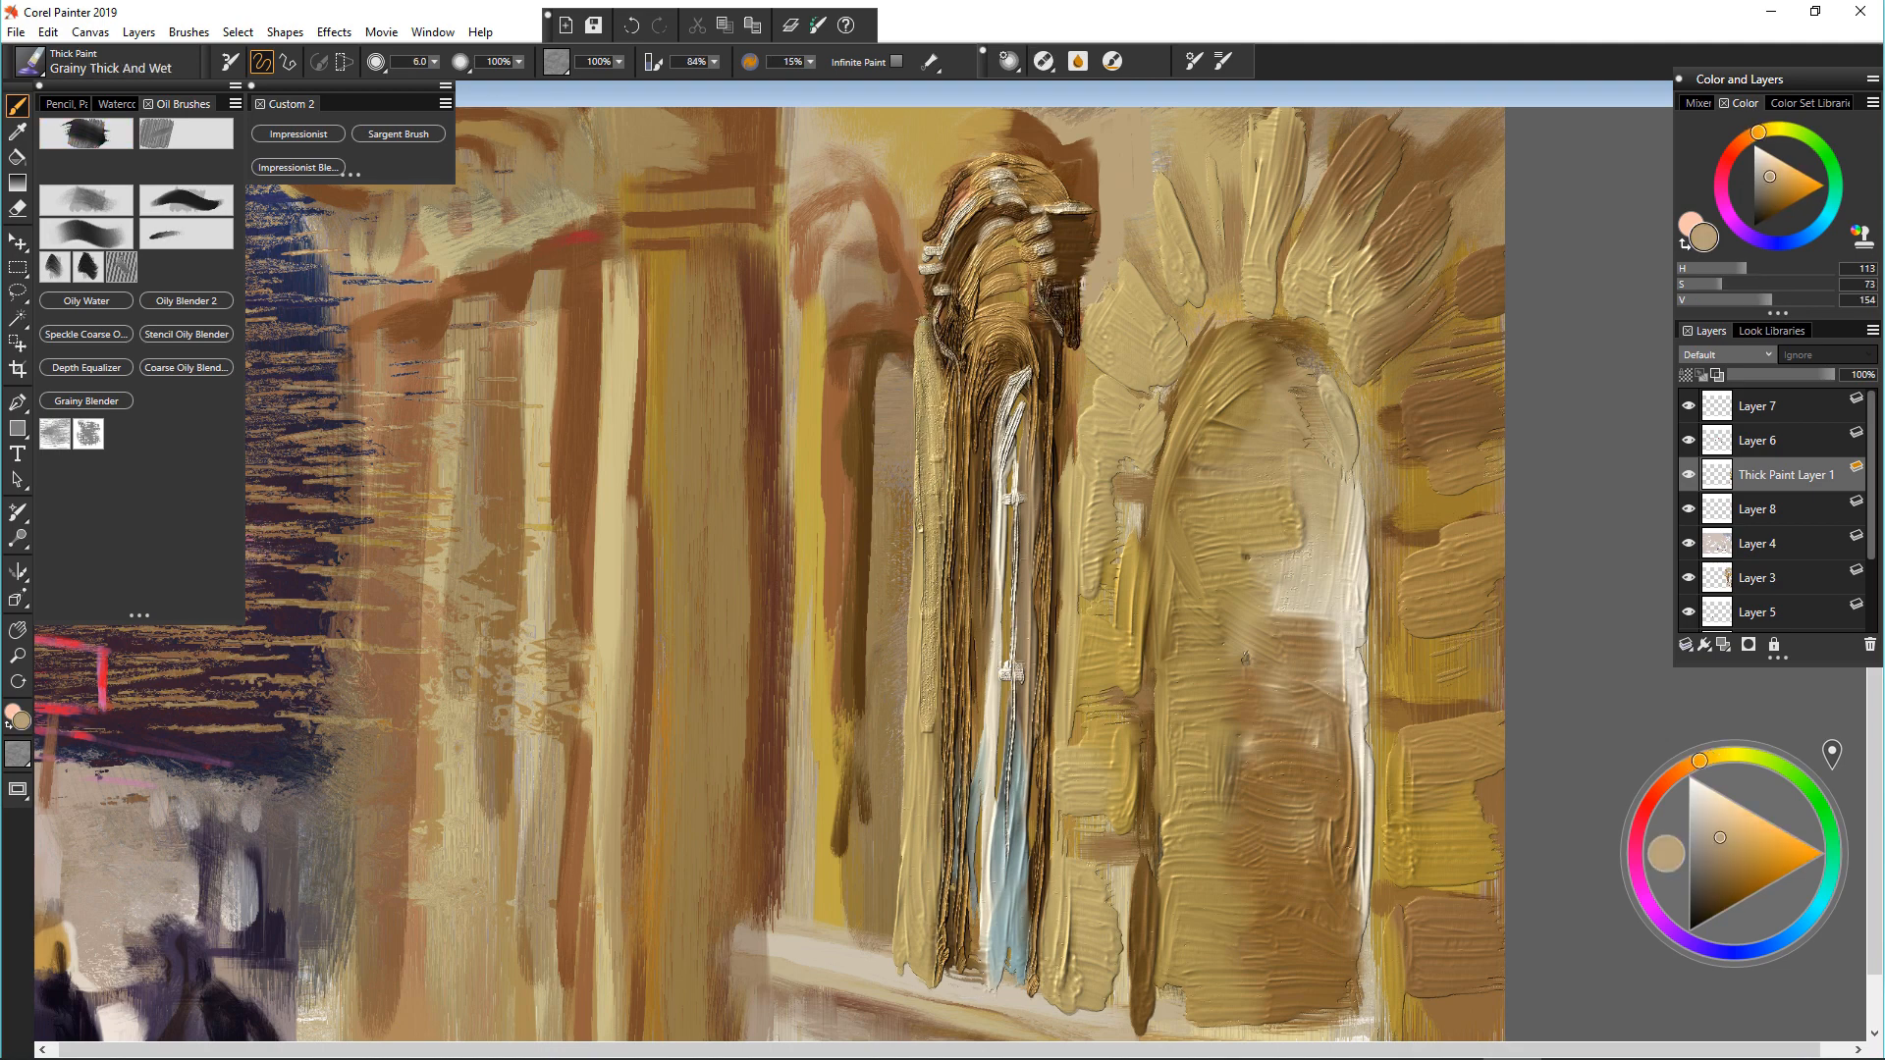
left_click(1019, 297, "alt")
key("bracketright")
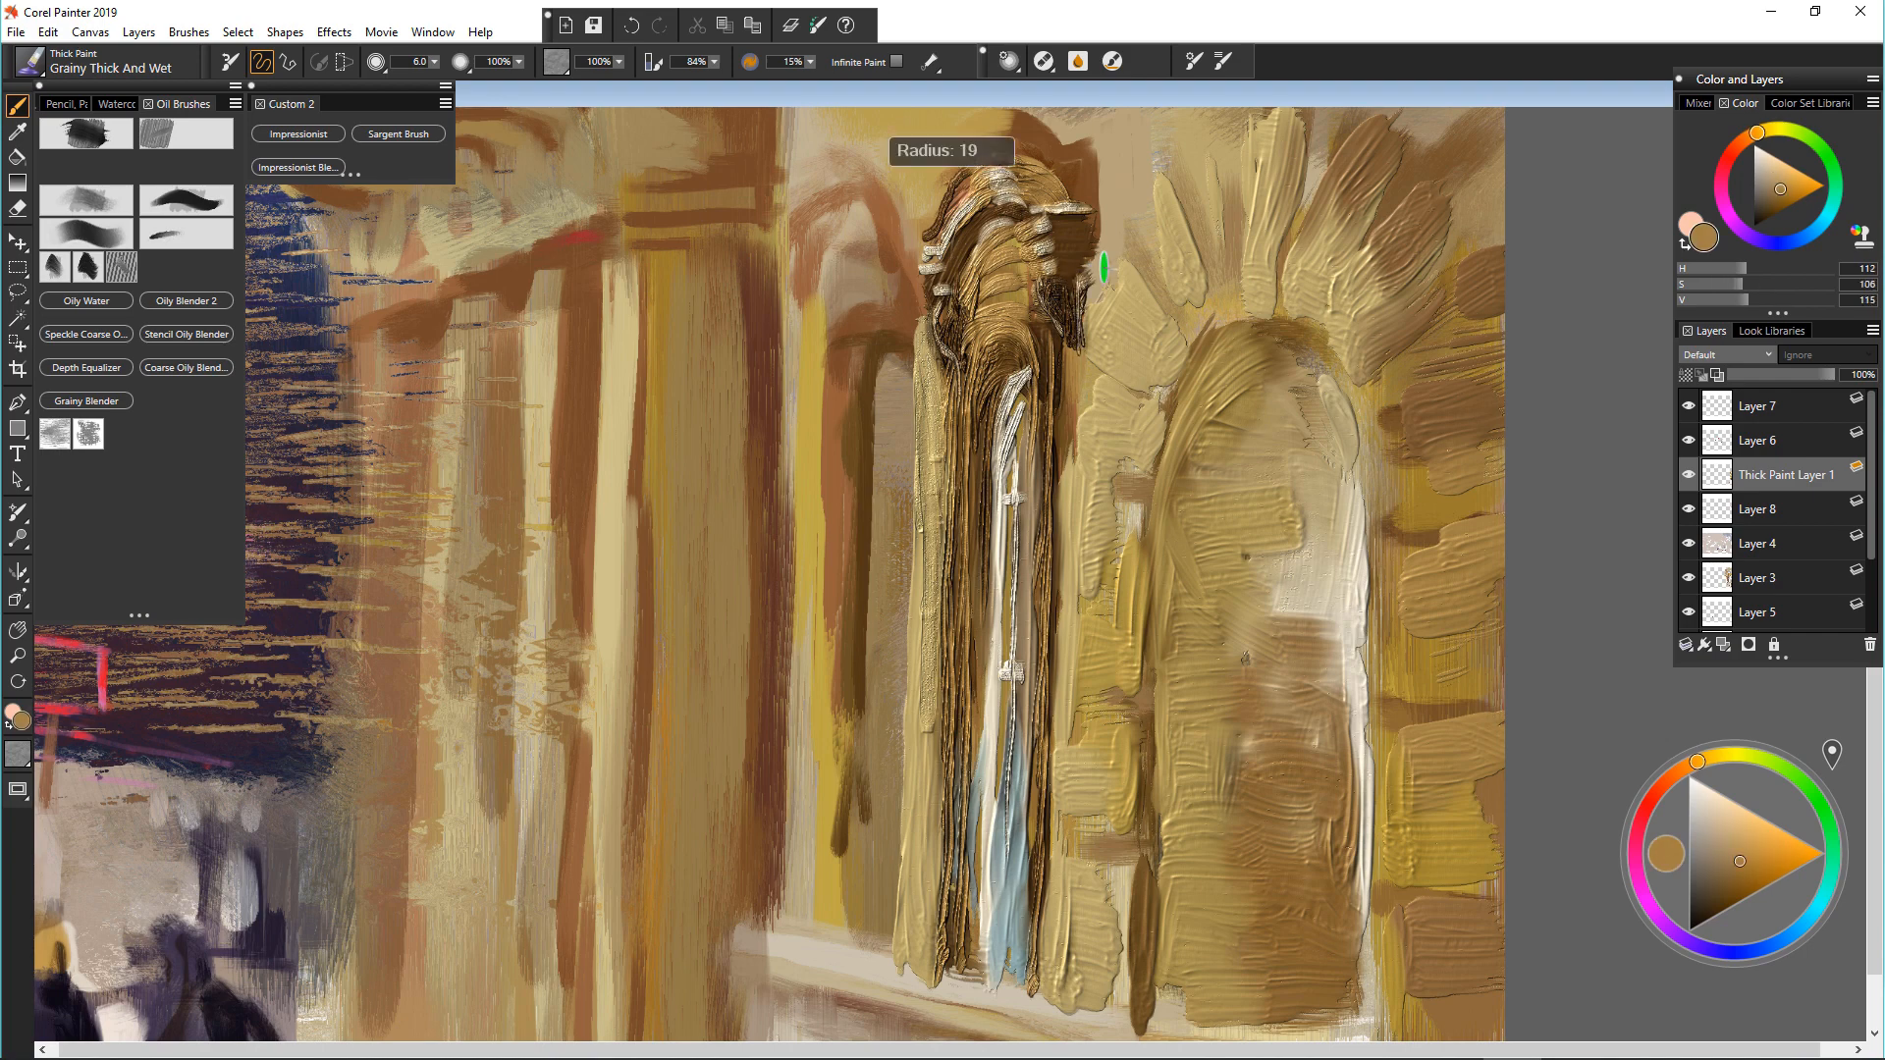
left_click_drag(1105, 265, 1063, 454)
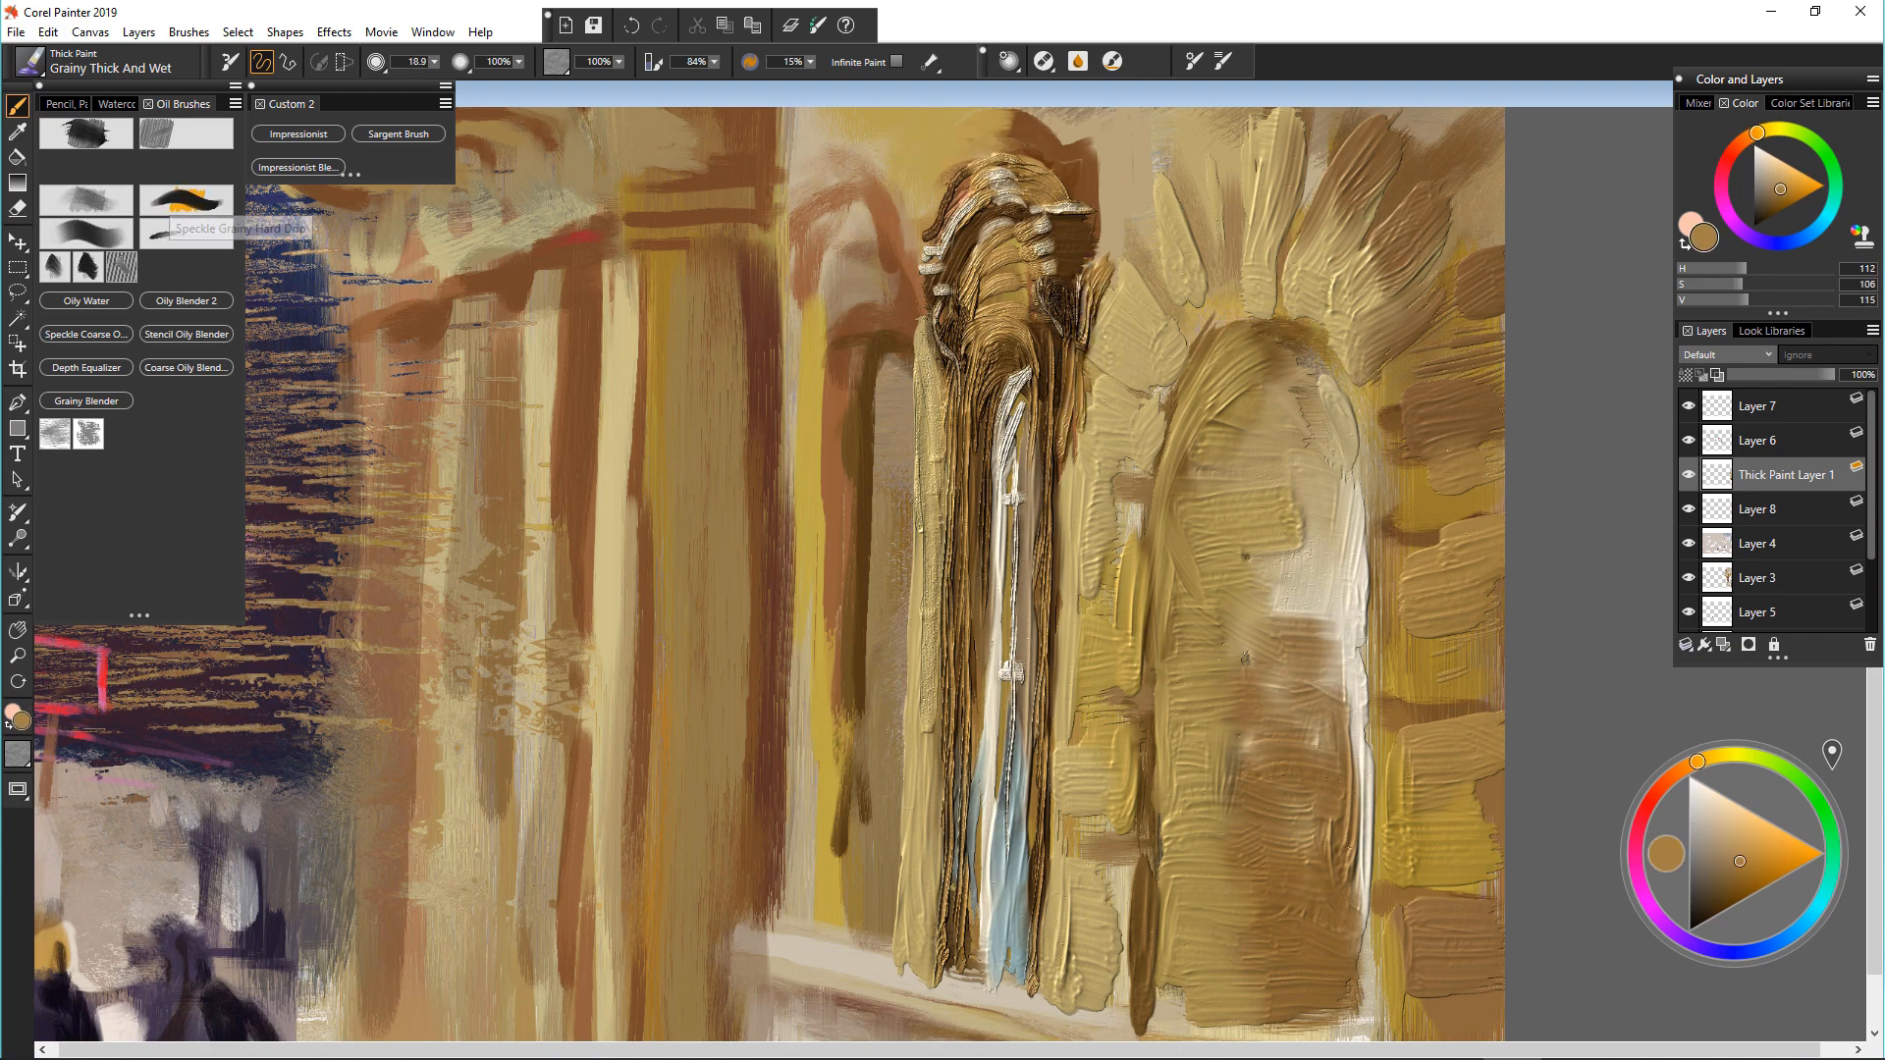
Step: On Layer 8, paint reddish brown around the left window's arch and above the narrow window with Speckle Grainy Hard Drip
left_click(169, 200)
left_click(896, 245, "alt")
left_click_drag(923, 241, 874, 165)
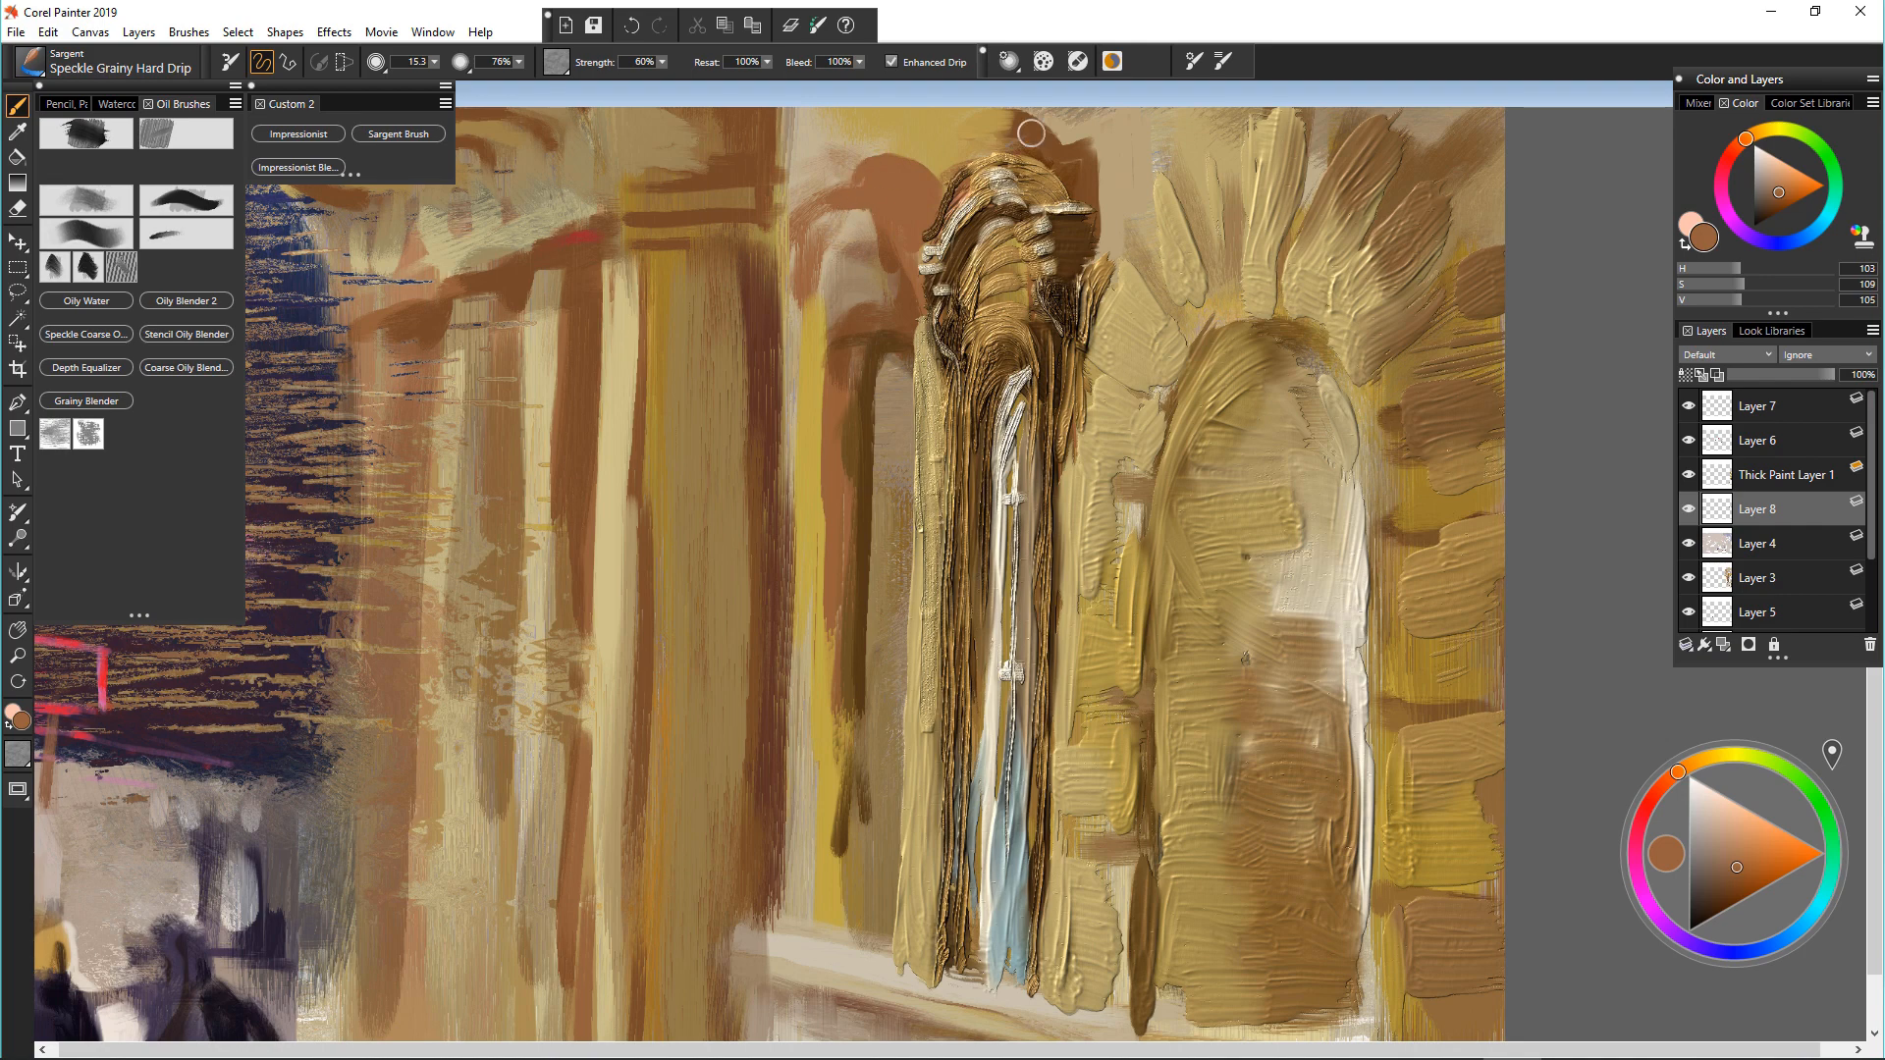
left_click_drag(1029, 130, 987, 139)
scroll(782, 611, "down", 3)
left_click(830, 550, "alt")
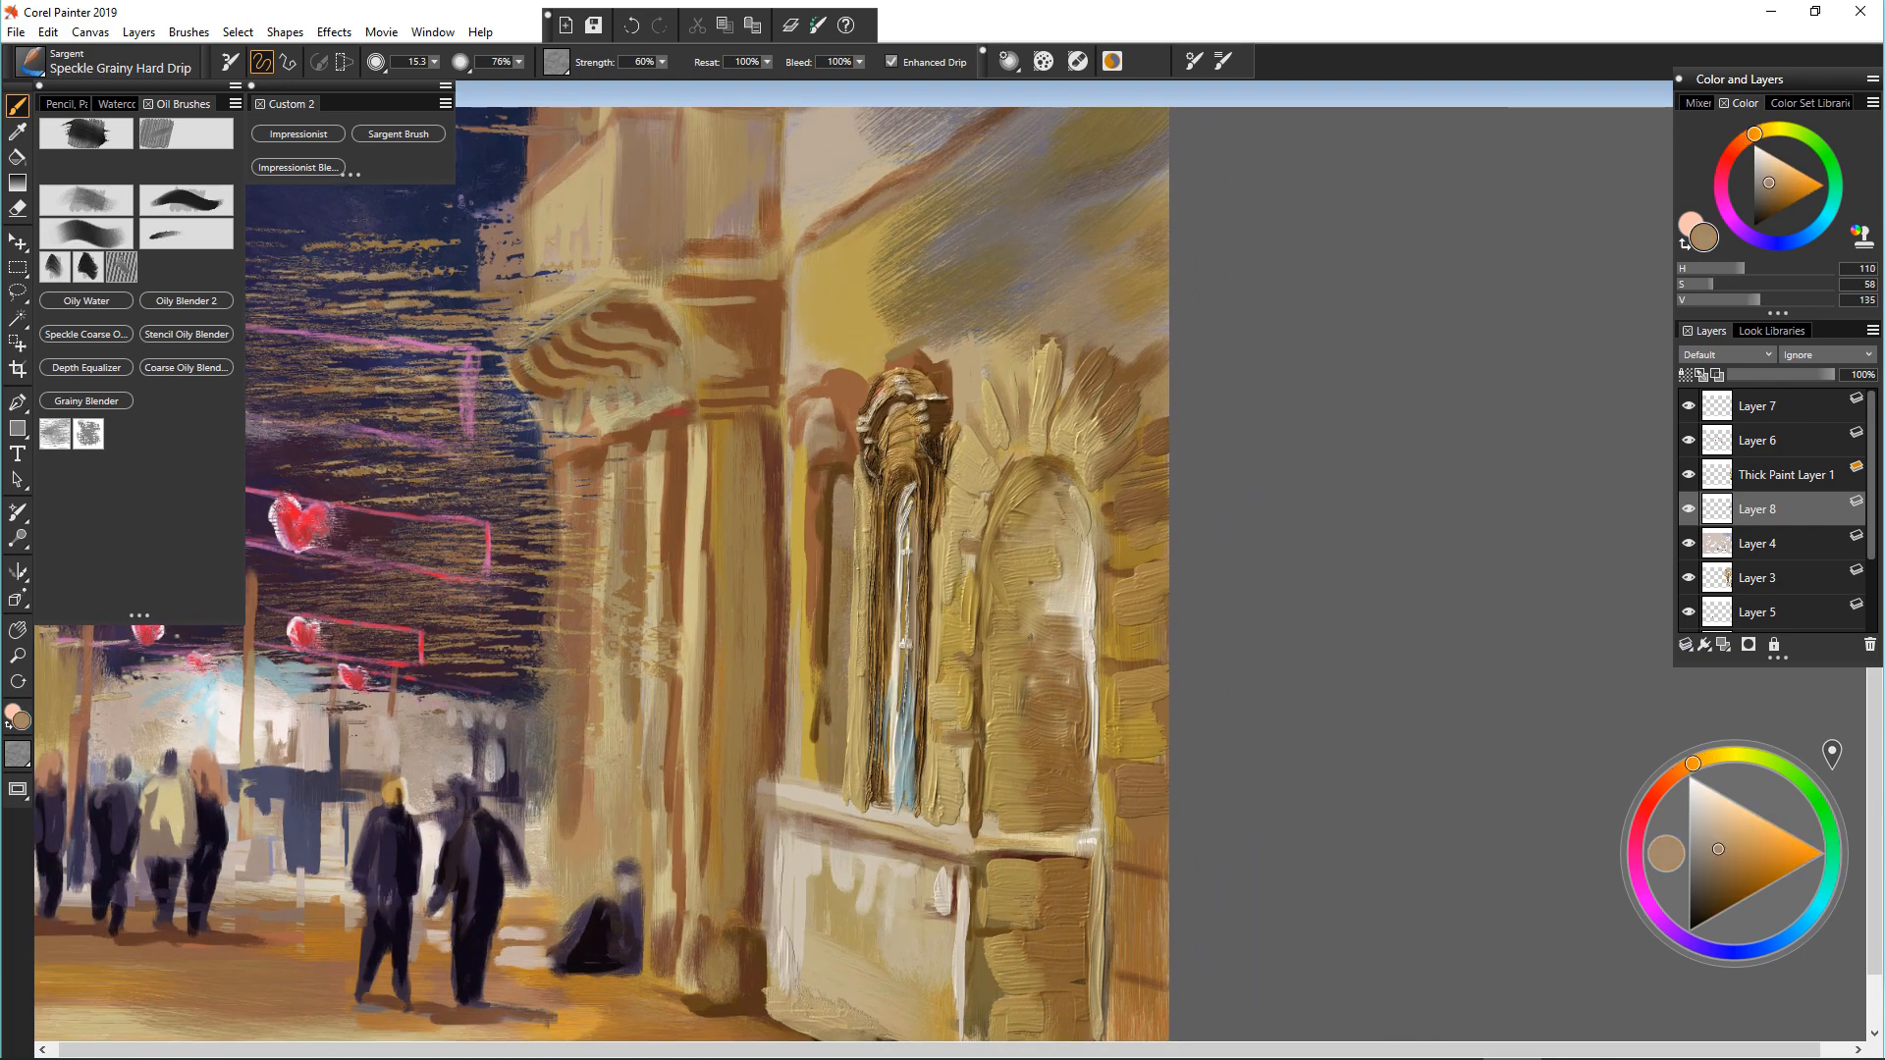
Step: Paint reddish-brown, dark brown and ochre strokes along the left window's arch and down its jamb, using colours sampled from the facade
left_click(898, 362, "alt")
left_click(833, 393, "alt")
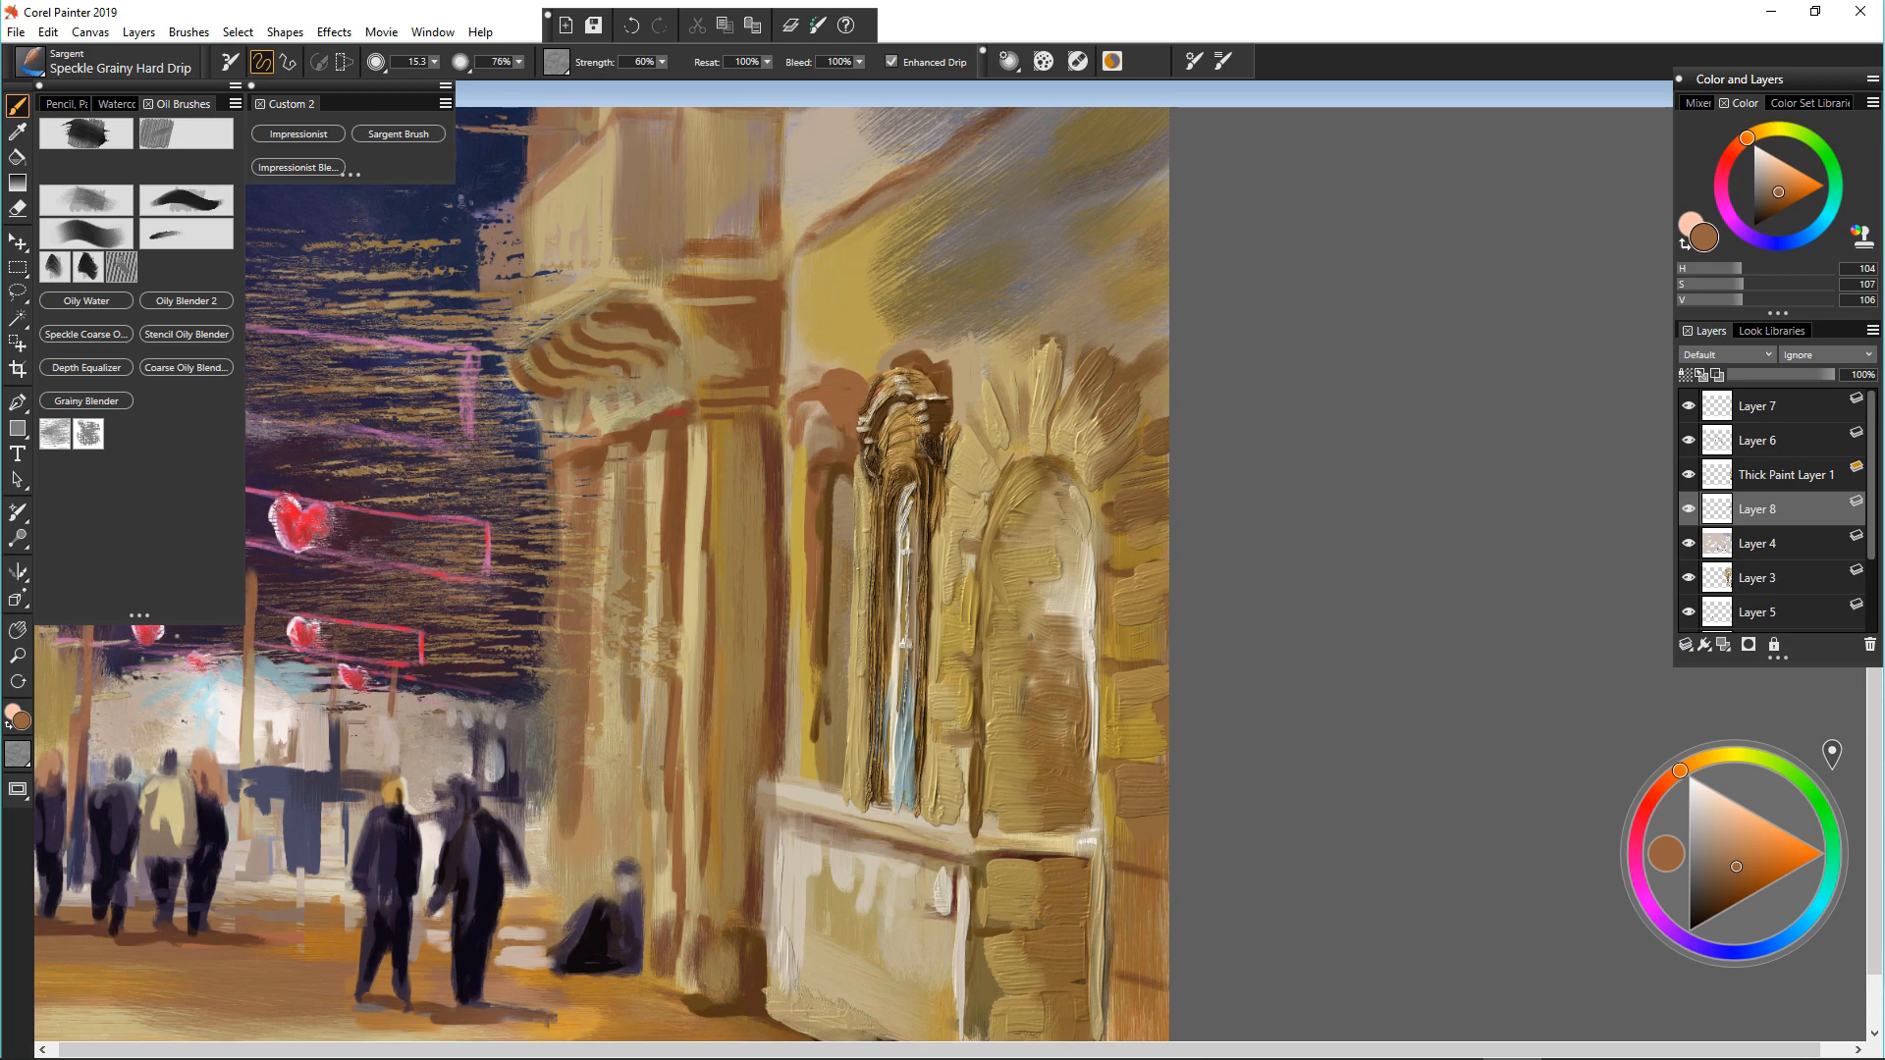
left_click(800, 388, "alt")
scroll(792, 442, "up", 4)
left_click(840, 628, "alt")
left_click_drag(897, 639, 903, 642)
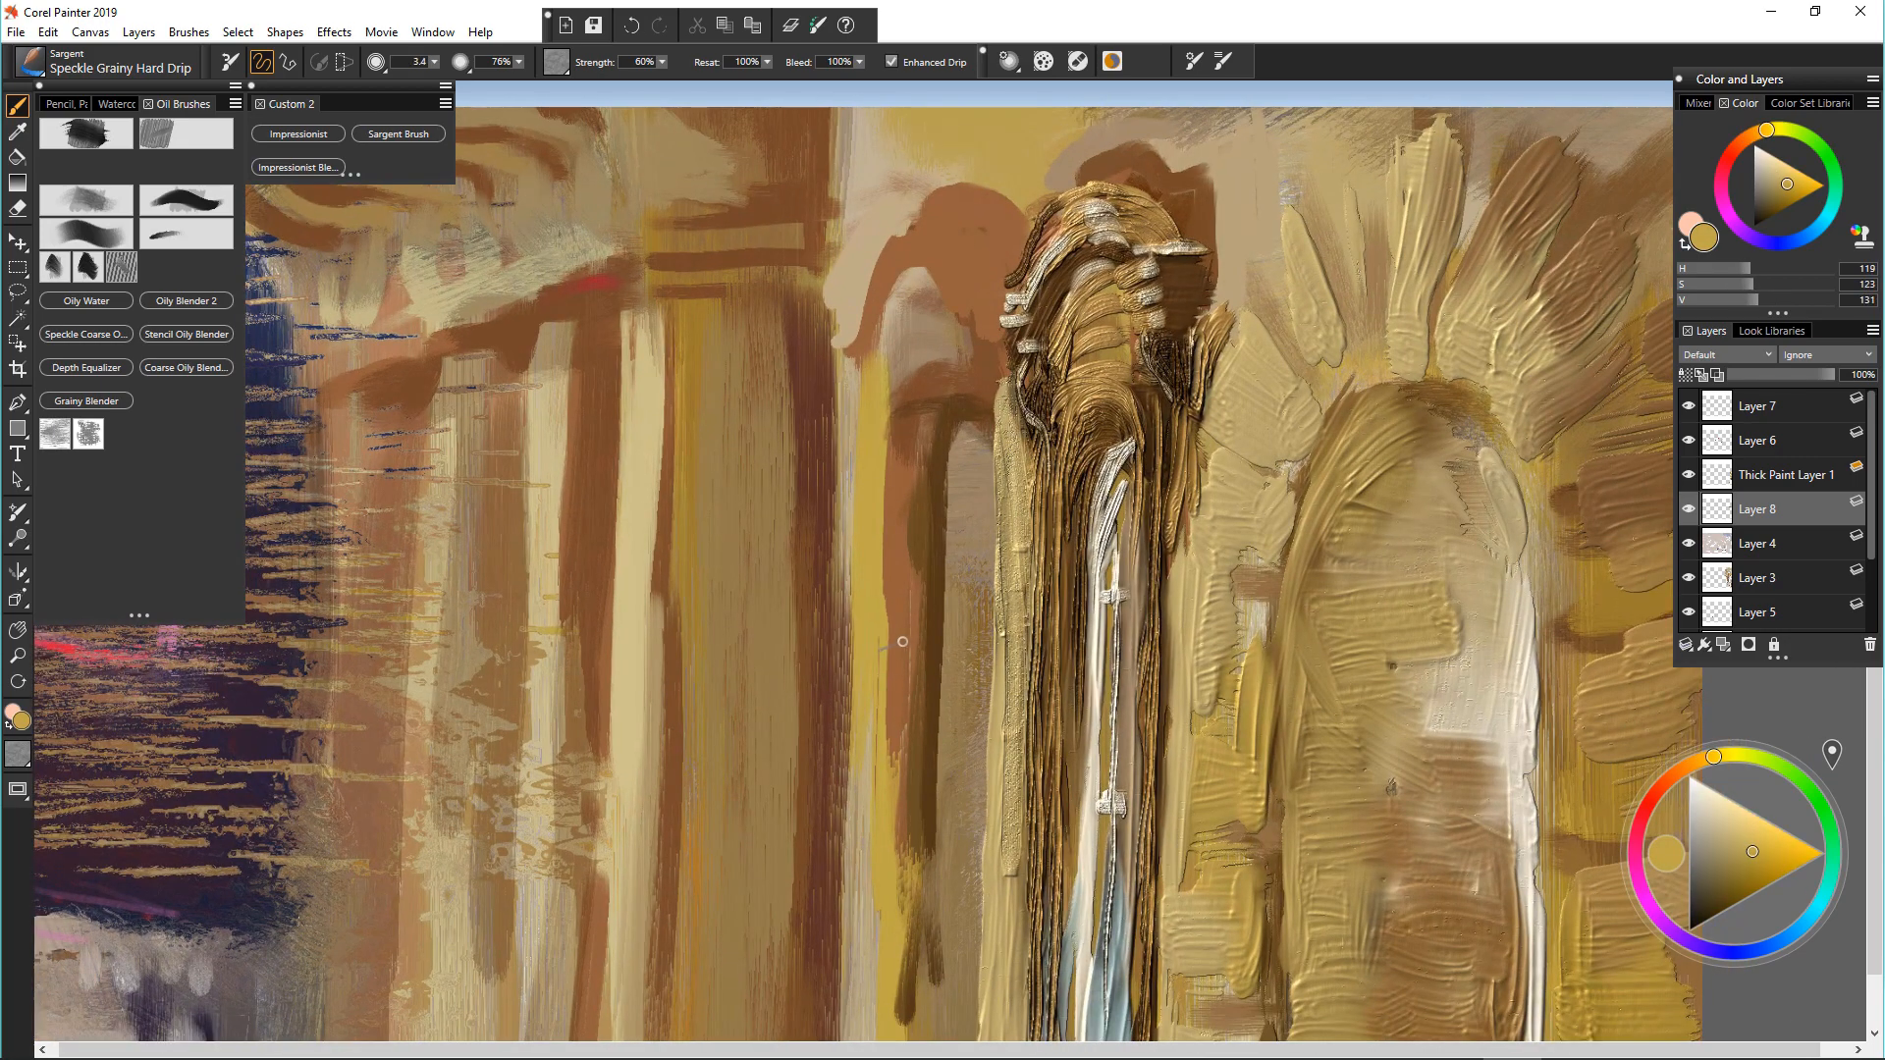
Step: Paint pale beige strokes inside the left window's arch with Speckle Grainy Hard Drip on Layer 8
scroll(900, 640, "down", 2)
left_click(909, 432, "alt")
left_click(151, 202)
mouse_move(866, 447)
left_mouse_down()
mouse_move(916, 393)
mouse_move(945, 420)
mouse_move(902, 508)
mouse_move(961, 702)
left_mouse_up()
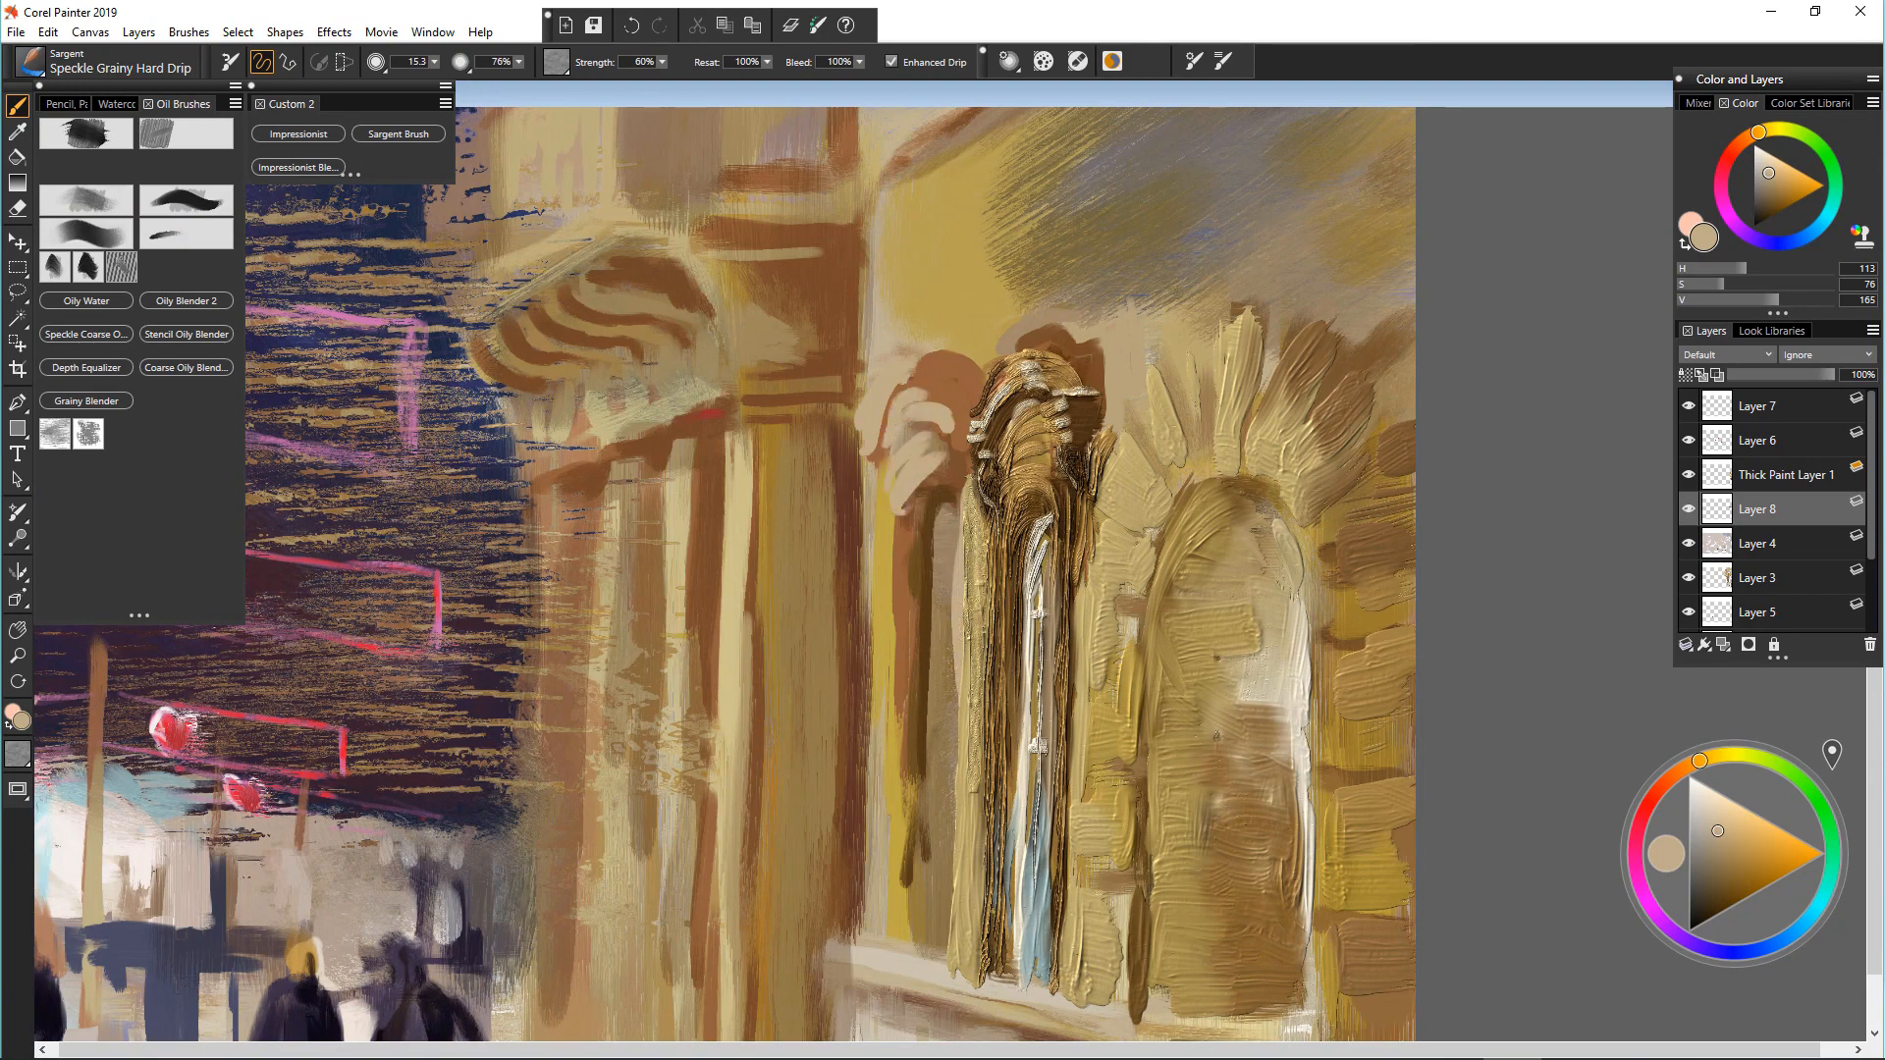
mouse_move(923, 420)
left_mouse_down()
mouse_move(953, 468)
mouse_move(879, 673)
left_mouse_up()
Step: Paint tan thick paint over the left window's arch with Grainy Thick And Wet, then lower the brush's 84% setting to 51%
left_click(87, 434)
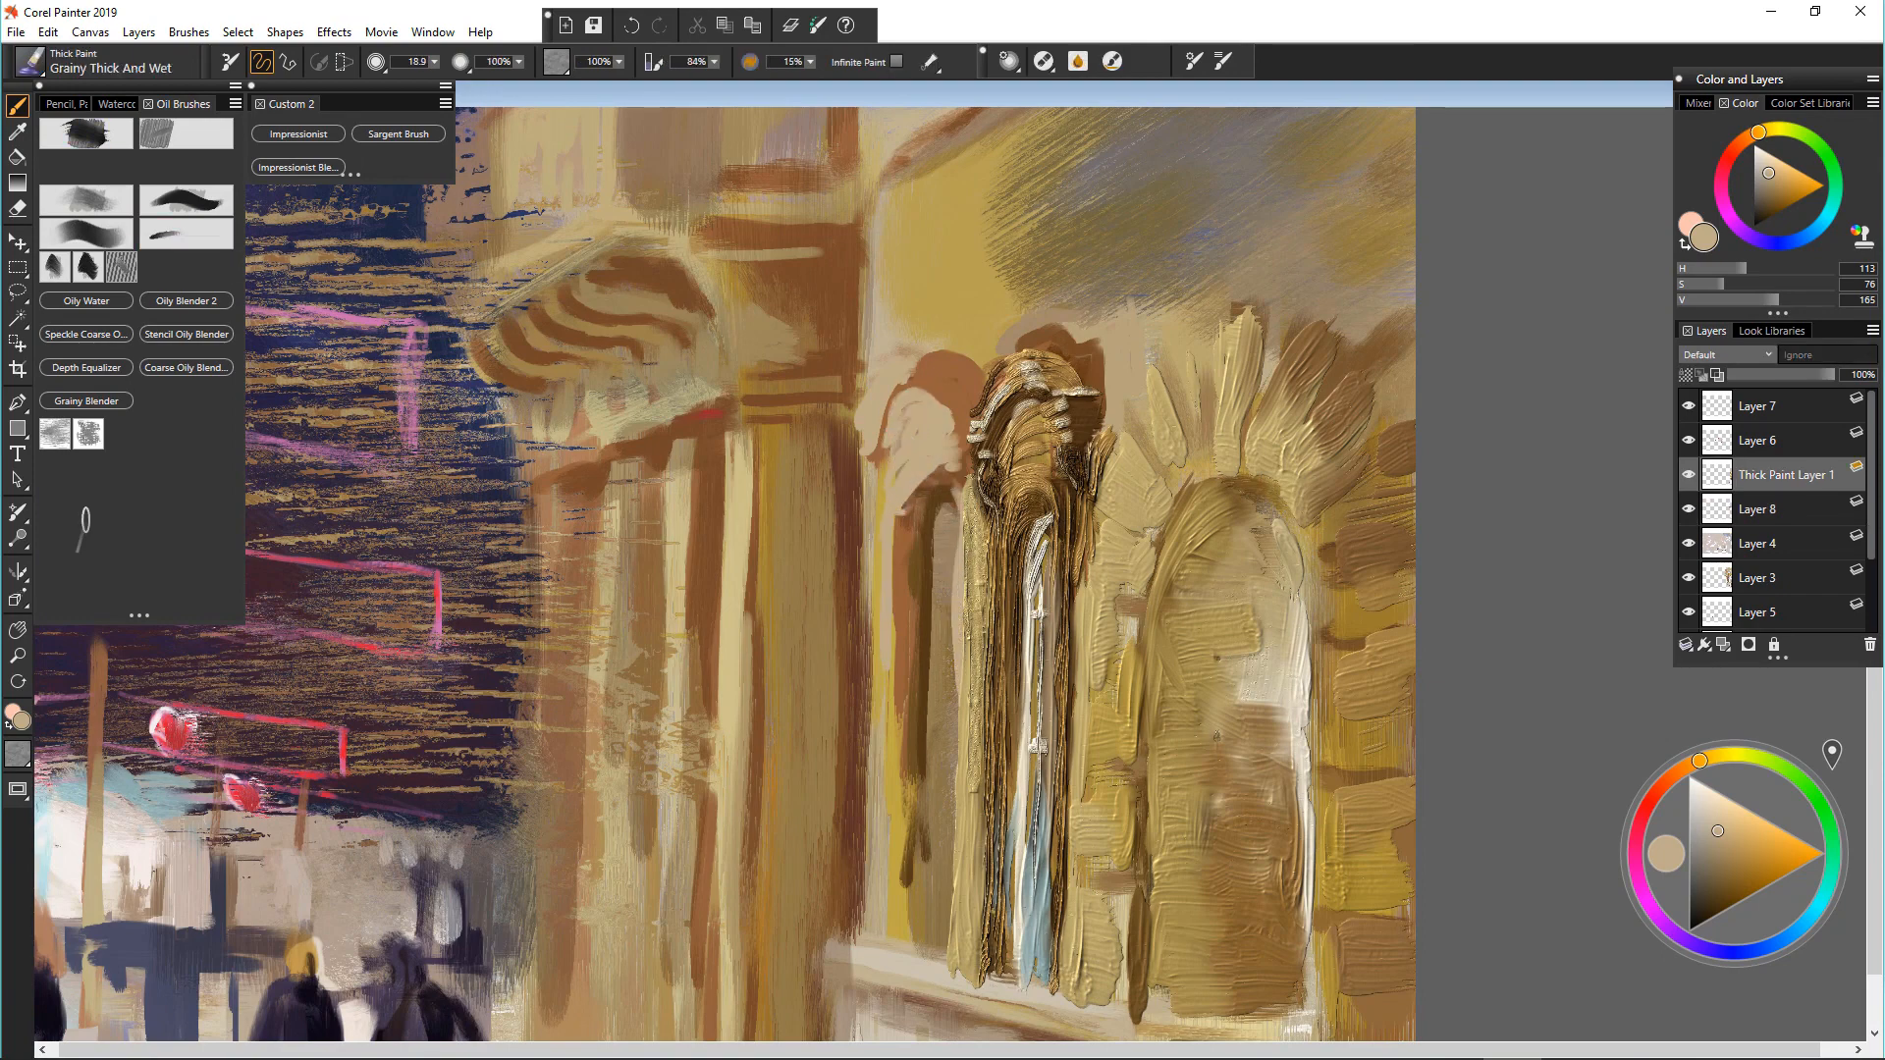
left_click(967, 357, "alt")
mouse_move(927, 395)
left_mouse_down()
mouse_move(895, 403)
mouse_move(908, 418)
mouse_move(877, 453)
mouse_move(923, 413)
left_mouse_up()
left_click(713, 61)
left_click(715, 75)
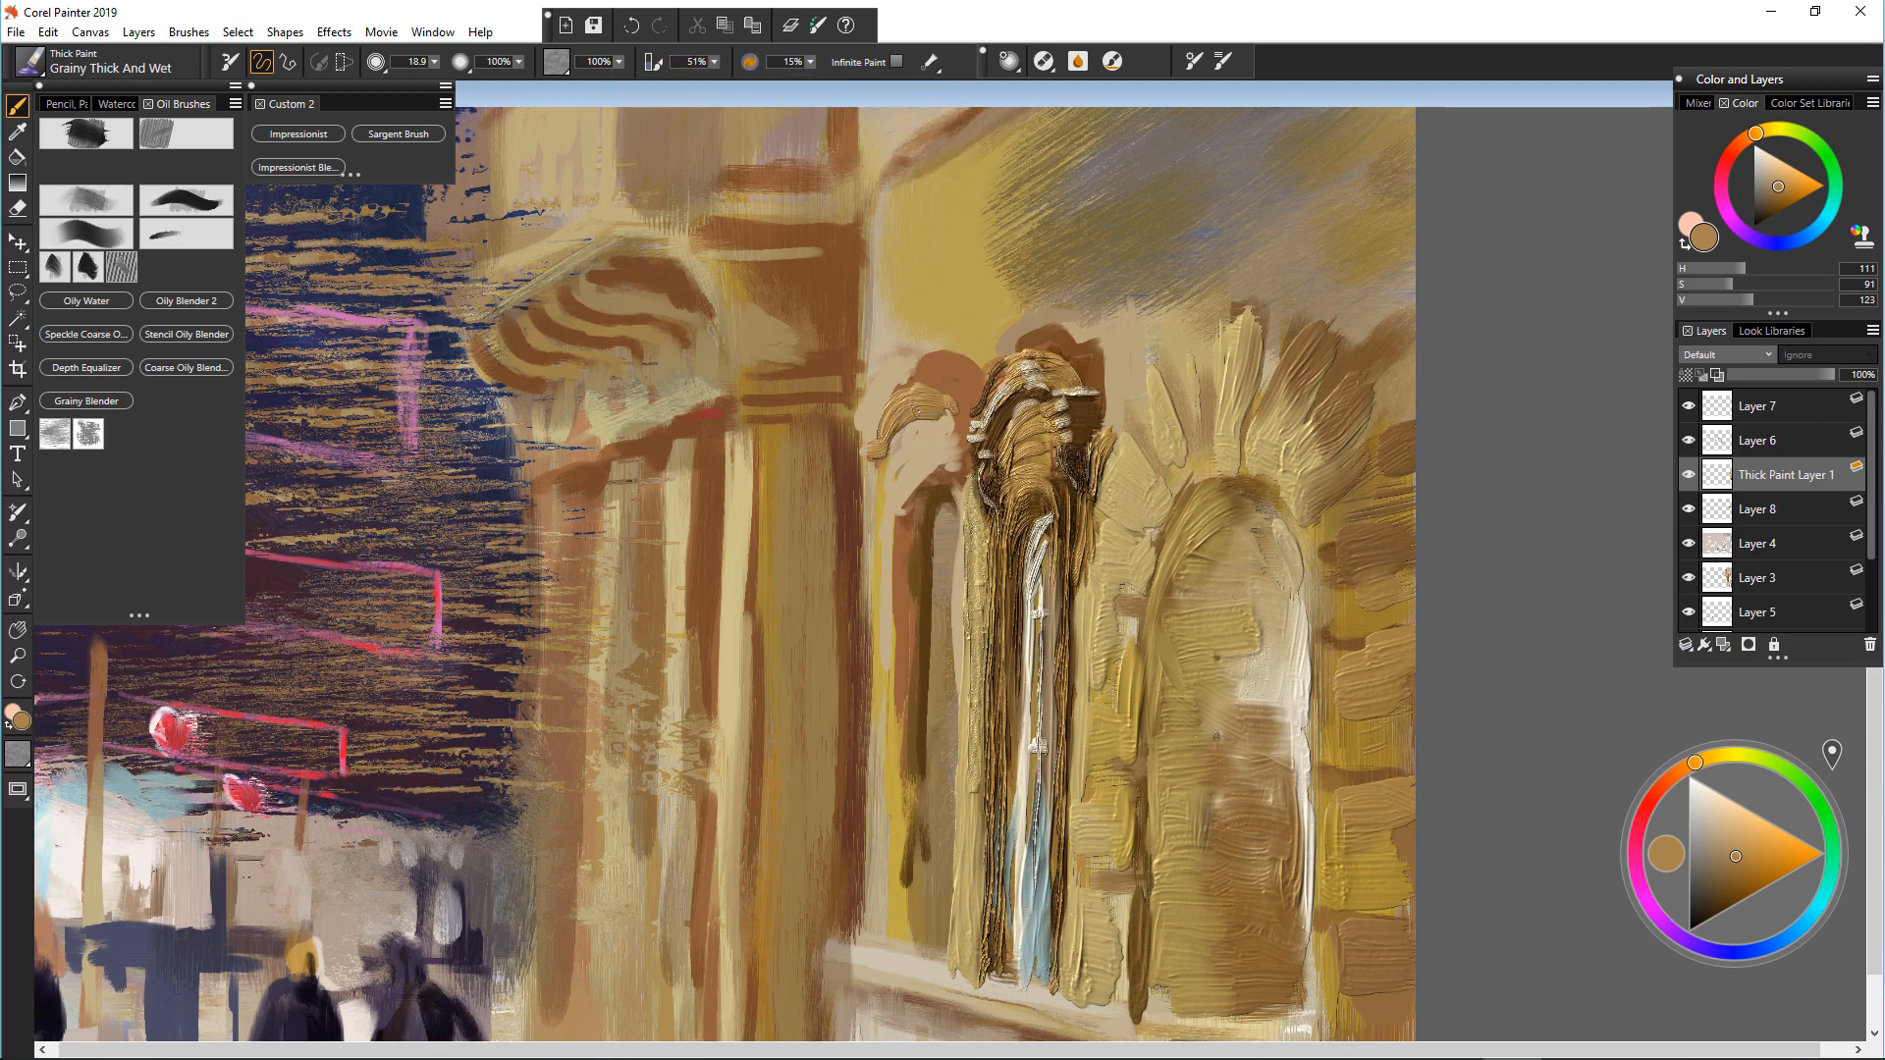
Step: Add a pale beige highlight above the left window's arch and dark brown accents along the arch's ends and curve
left_click(917, 488, "alt")
left_click_drag(946, 342, 878, 398)
left_click(949, 430, "alt")
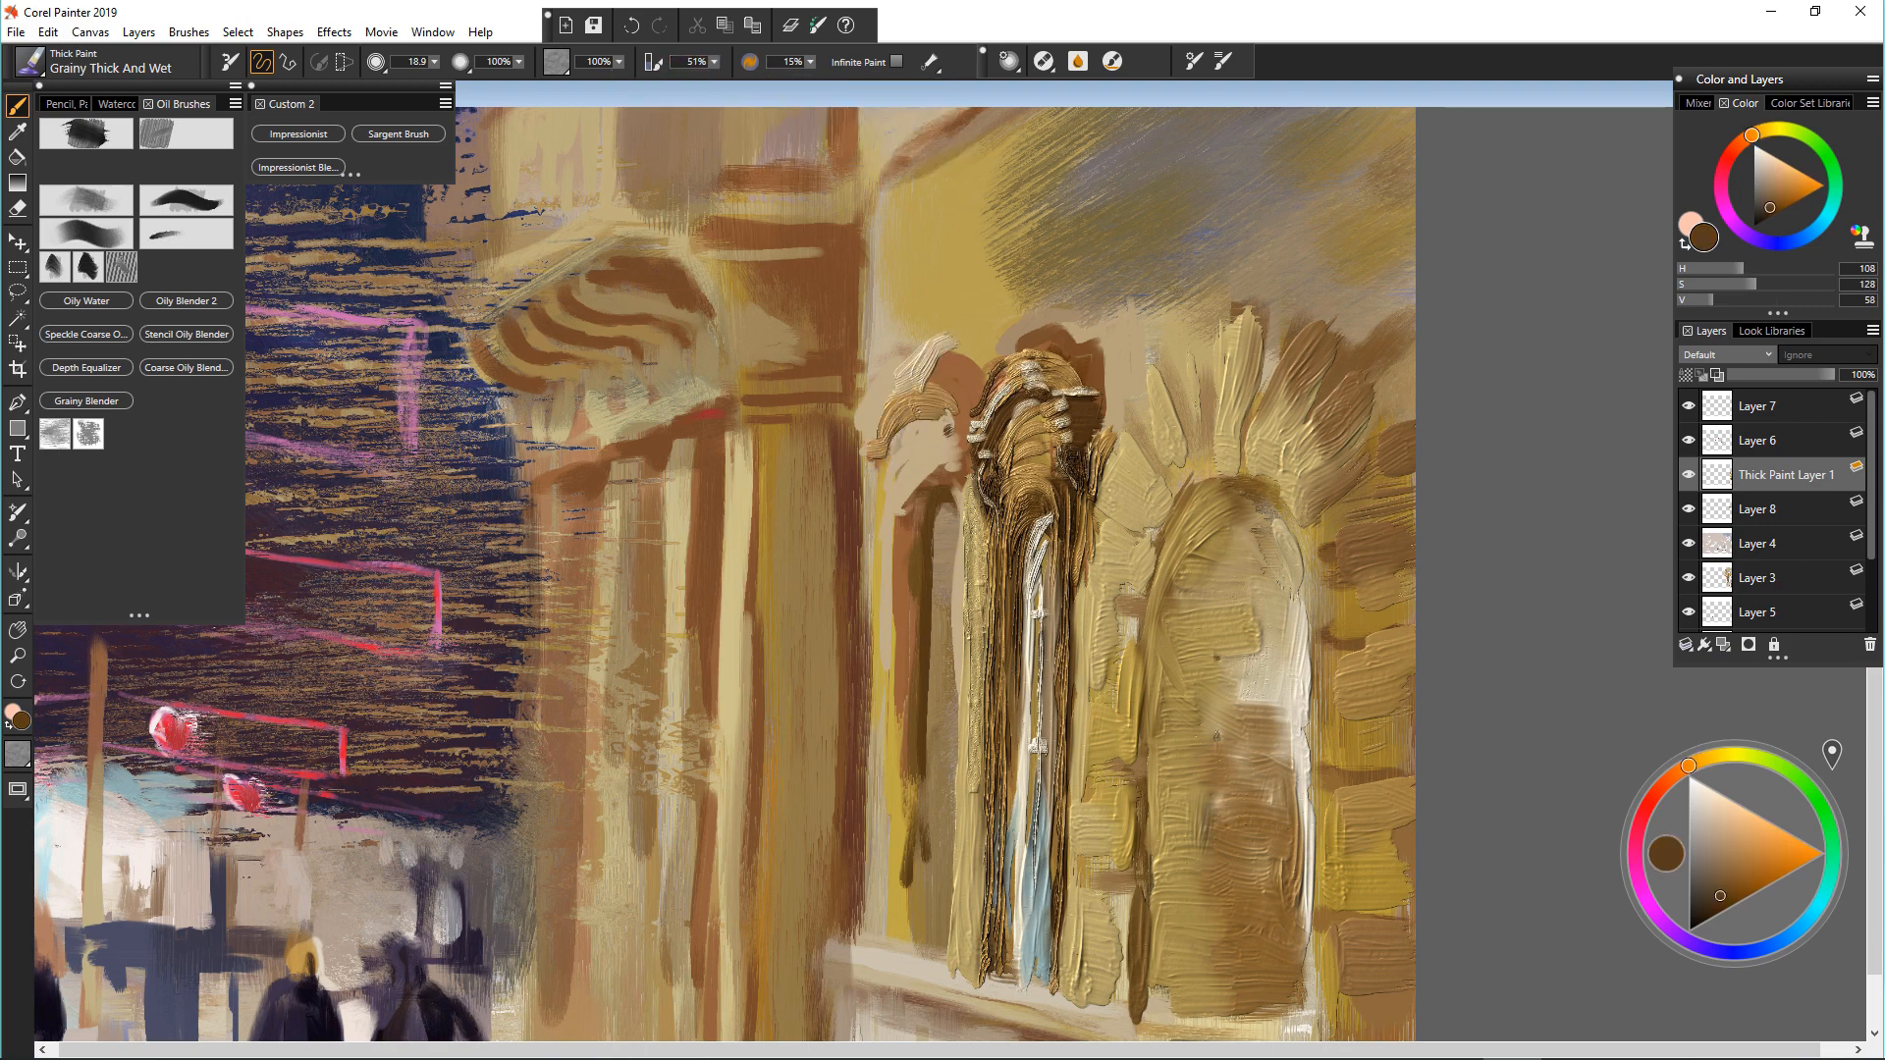
left_click(883, 488, "alt")
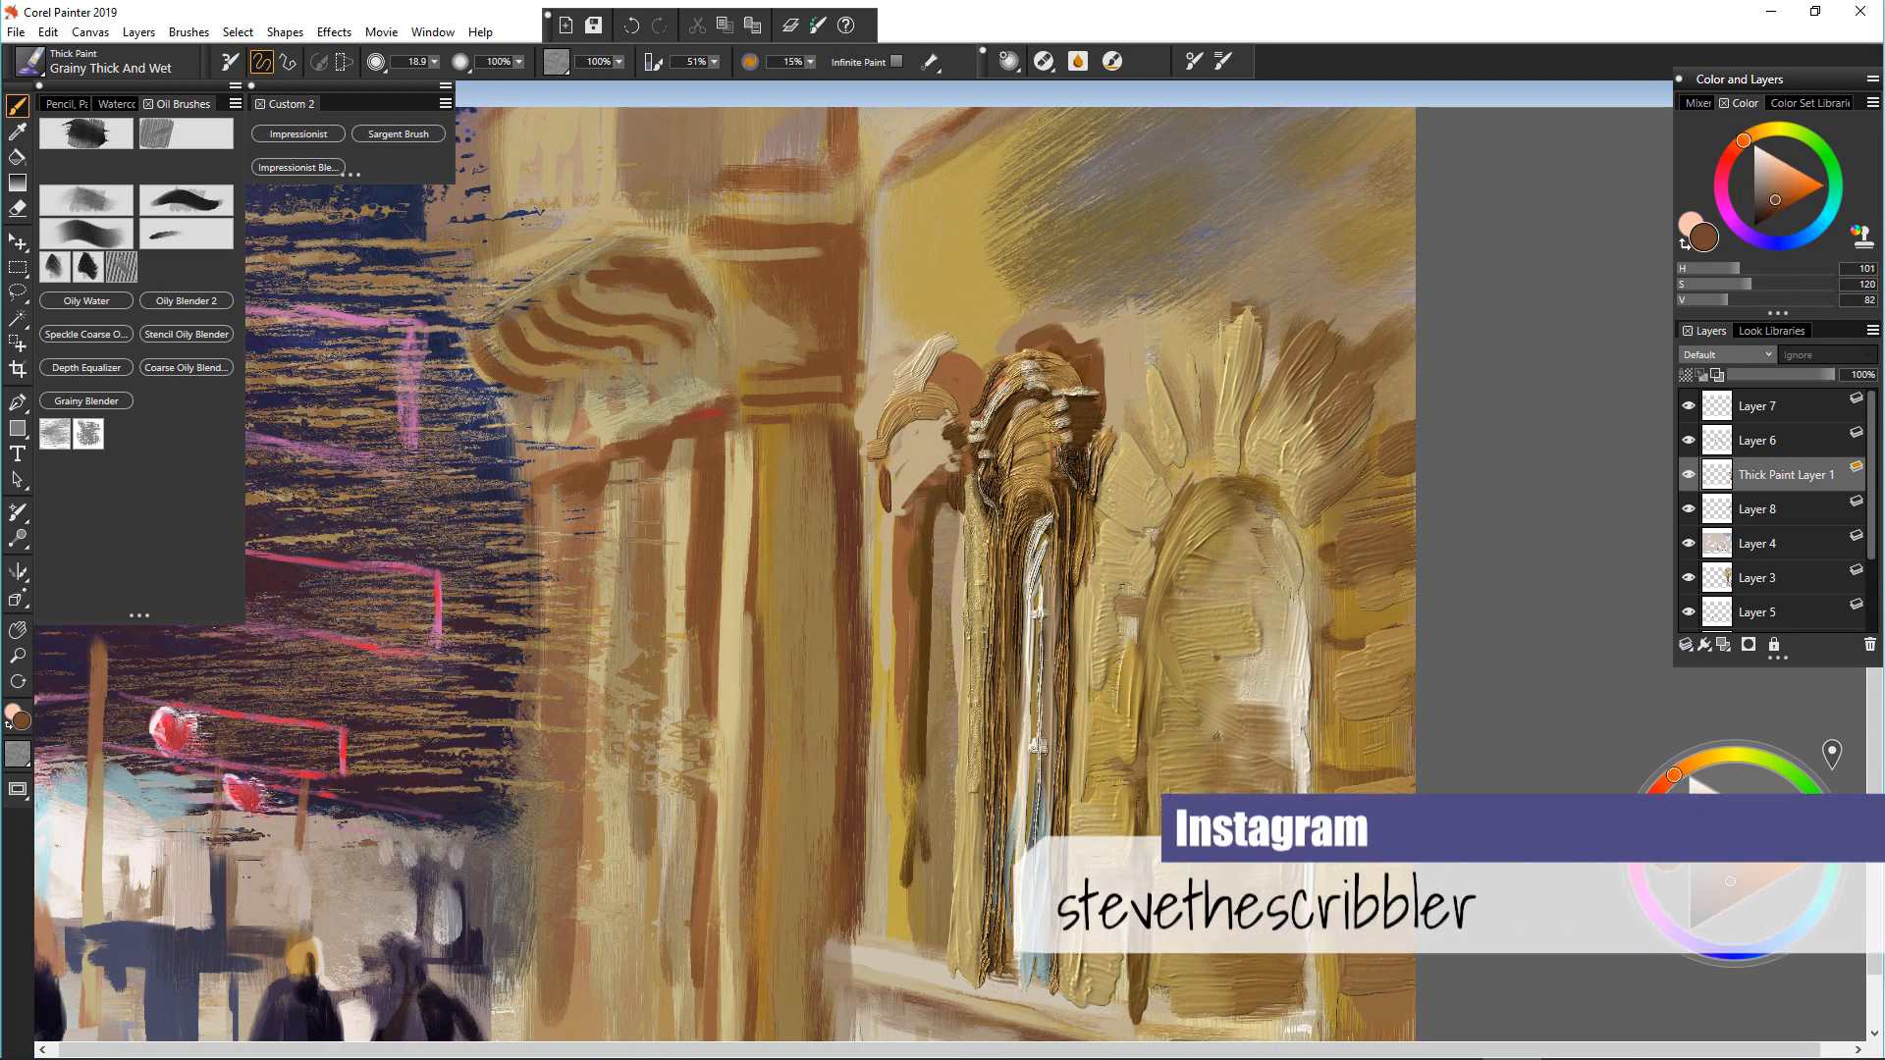
left_click_drag(888, 471, 932, 408)
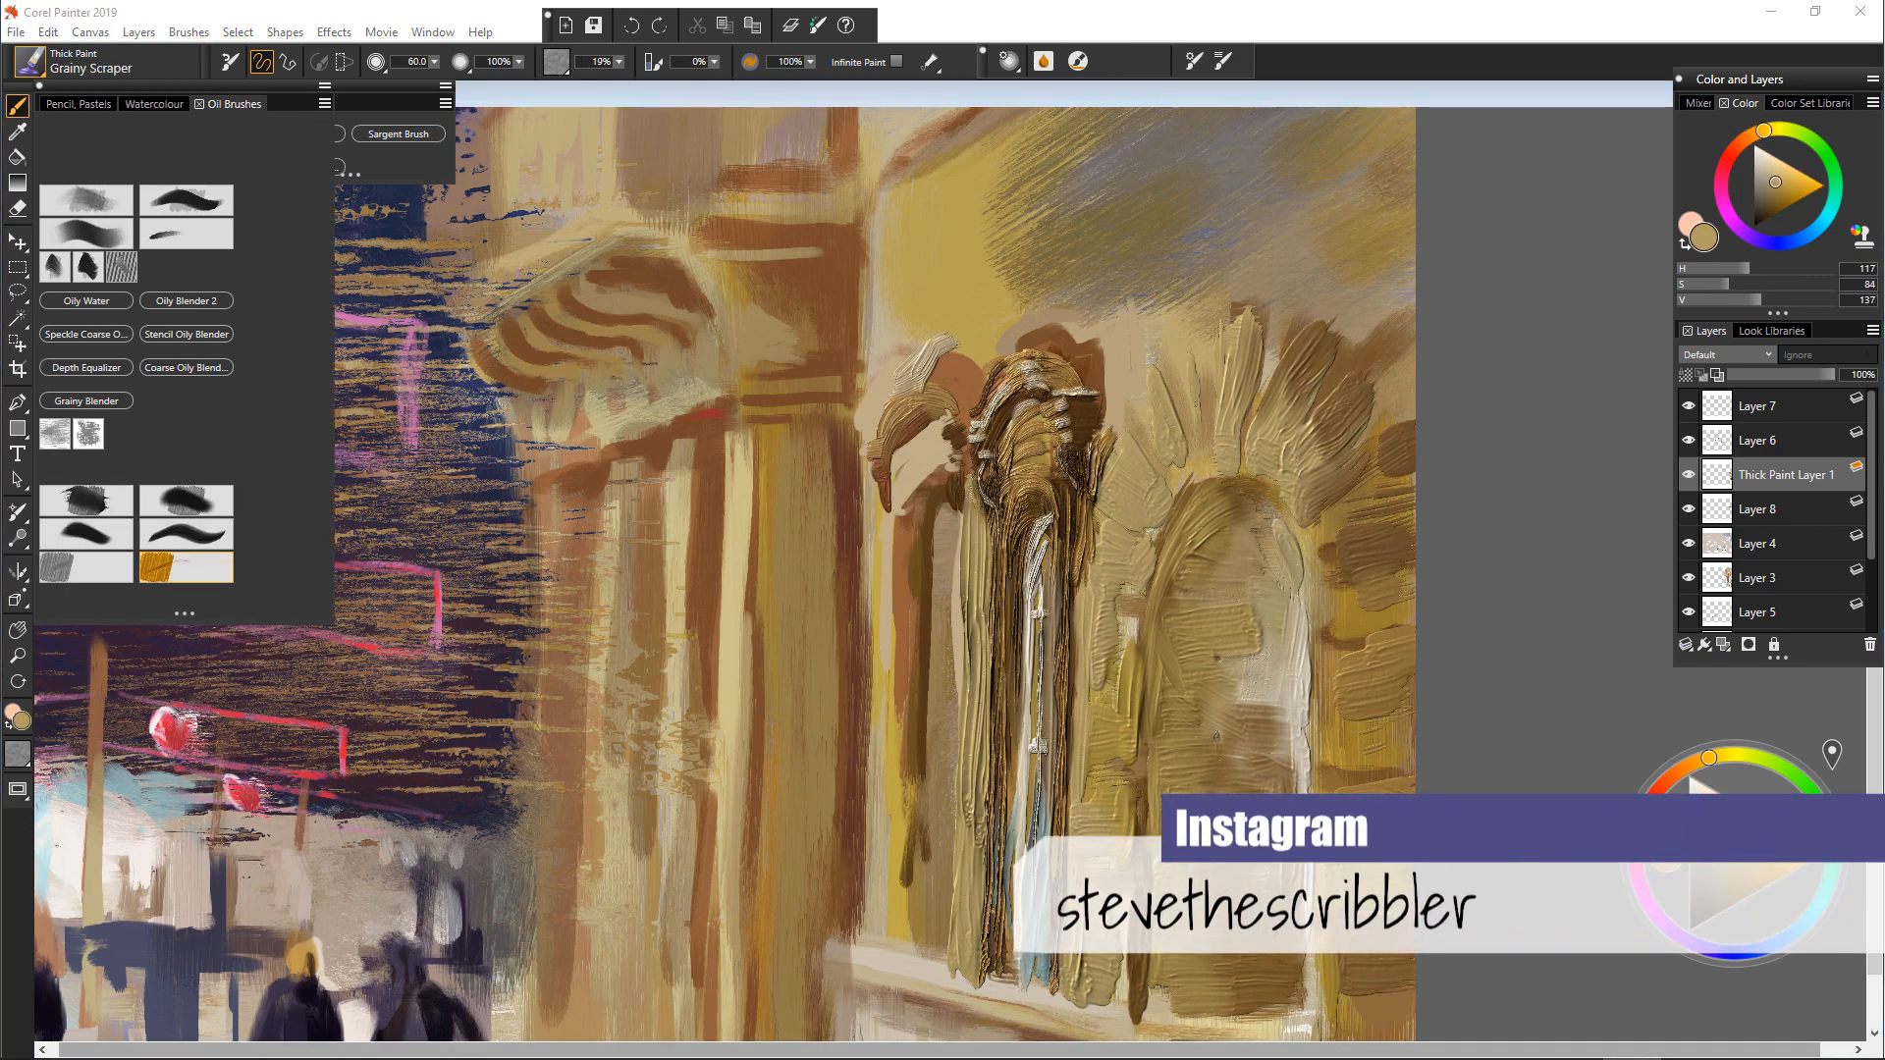
Step: Scrape long ridges down over the narrow window and the left window with Grainy Scraper at size 60
left_click_drag(1012, 628, 1041, 981)
left_click_drag(1050, 363, 1031, 884)
left_click_drag(933, 334, 981, 865)
left_click_drag(1051, 334, 992, 589)
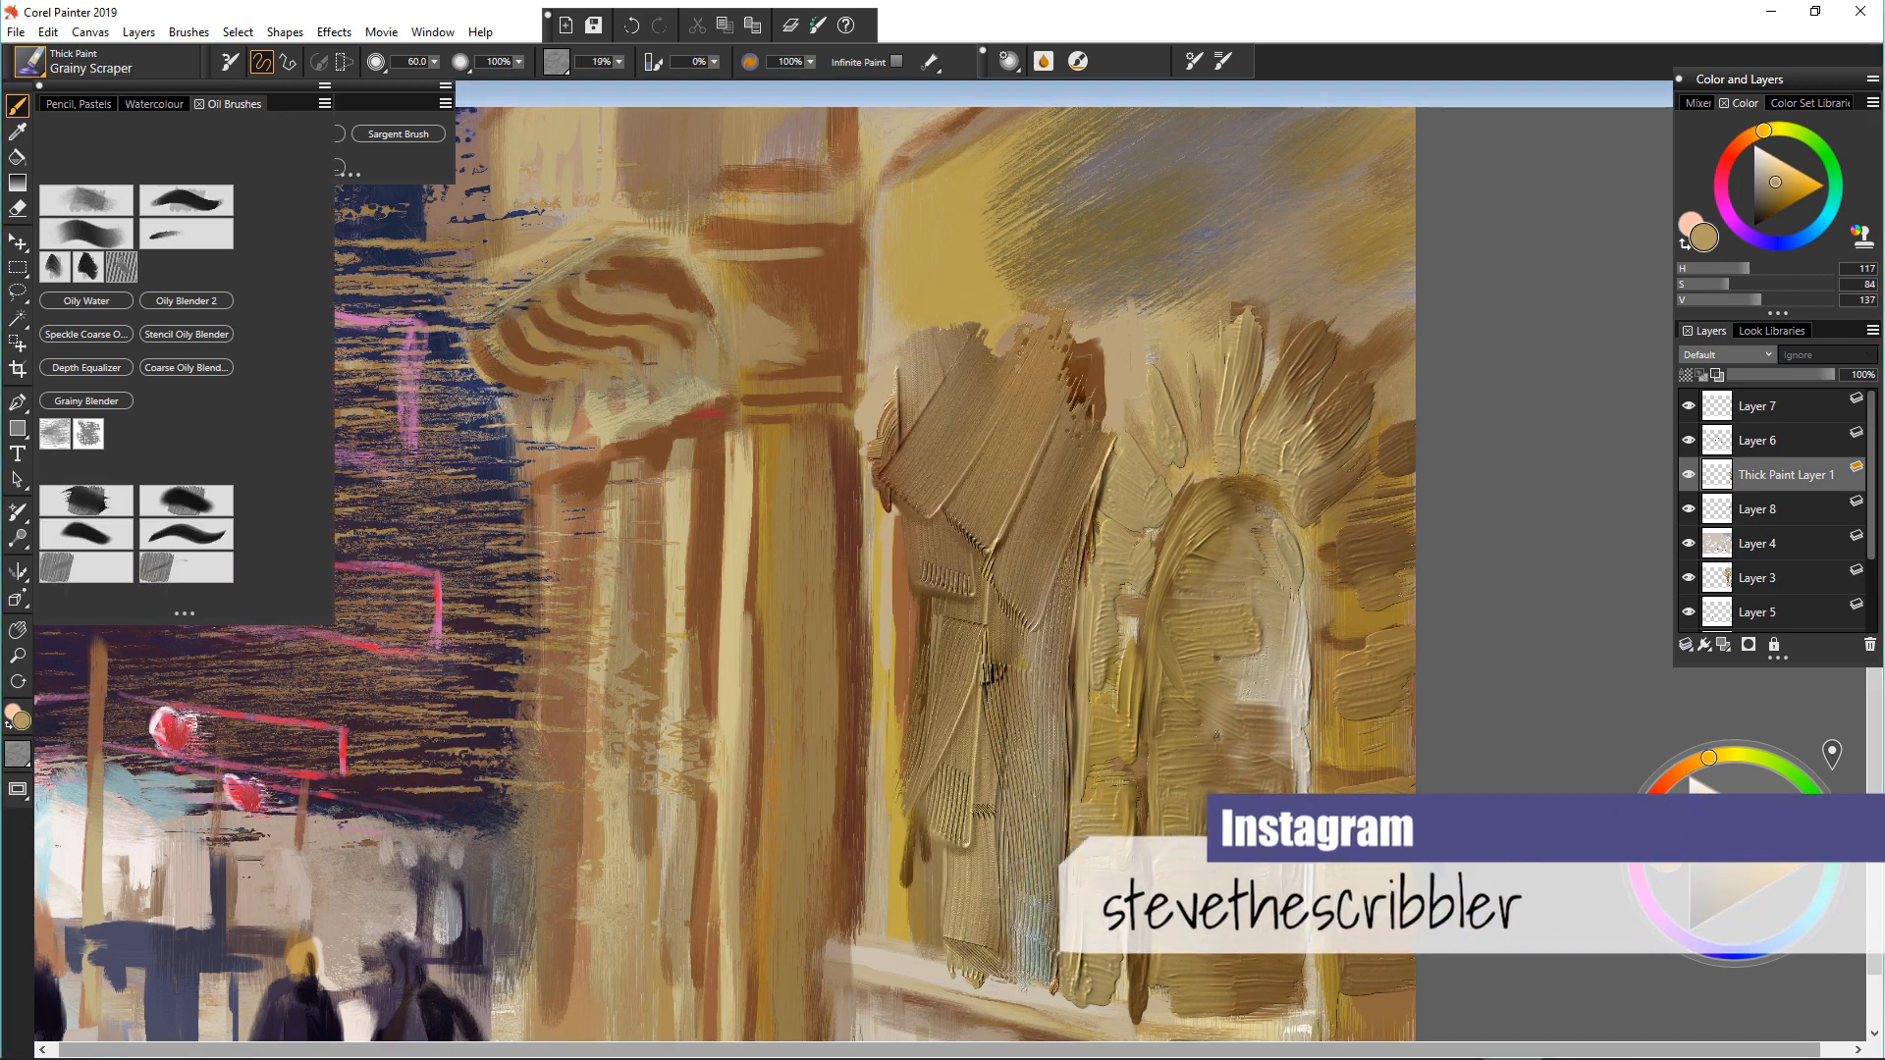
left_click_drag(923, 363, 972, 864)
left_click_drag(903, 687, 972, 972)
left_click_drag(1046, 609, 1055, 1021)
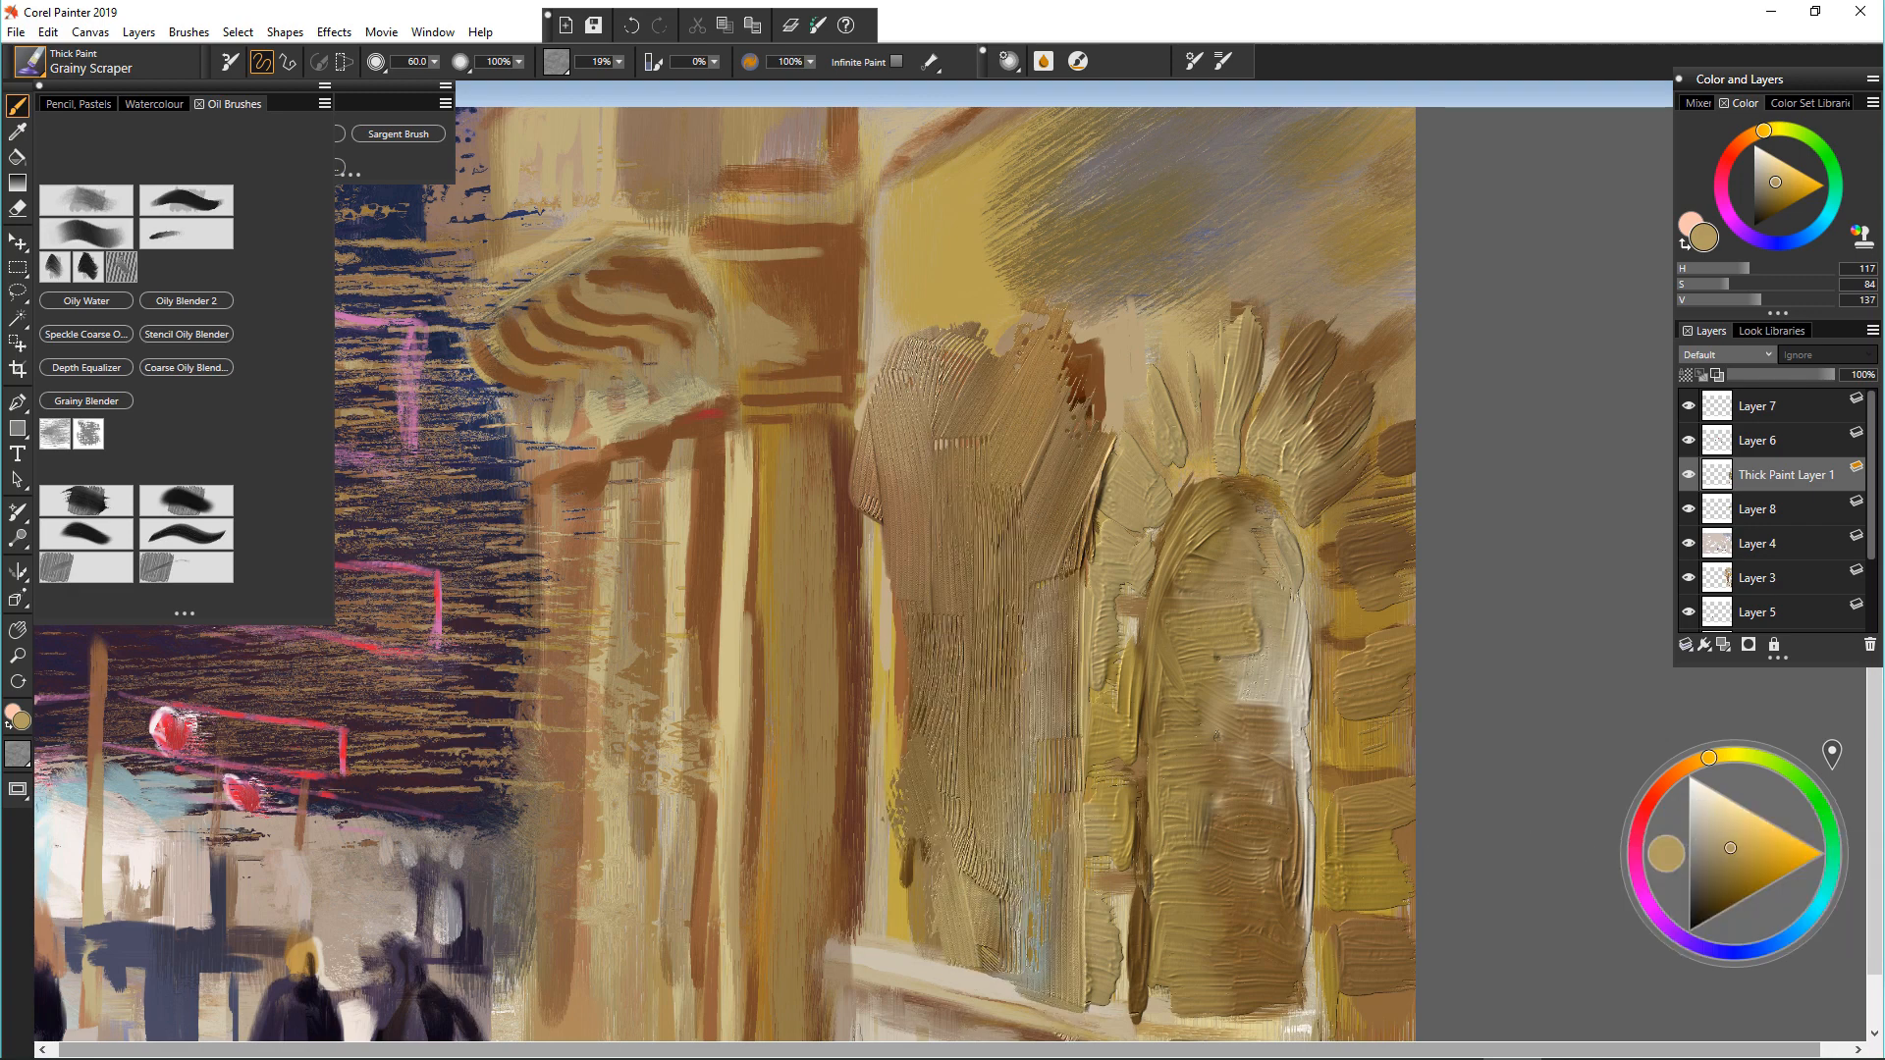
Step: Scrape crosswise over the tops of both windows and along the base beside the niche to roughen the scraped paint
left_click_drag(982, 967, 1129, 1012)
left_click_drag(1070, 442, 1051, 314)
left_click_drag(972, 432, 894, 334)
left_click_drag(884, 491, 972, 354)
left_click_drag(1071, 530, 1076, 574)
mouse_move(874, 432)
left_mouse_down()
mouse_move(864, 550)
mouse_move(967, 692)
left_mouse_up()
left_click_drag(884, 452, 954, 579)
Step: Repaint the narrow window's right edge and inner arch in brown with Real Bristle Oils Flat at size 30.6
left_click(87, 533)
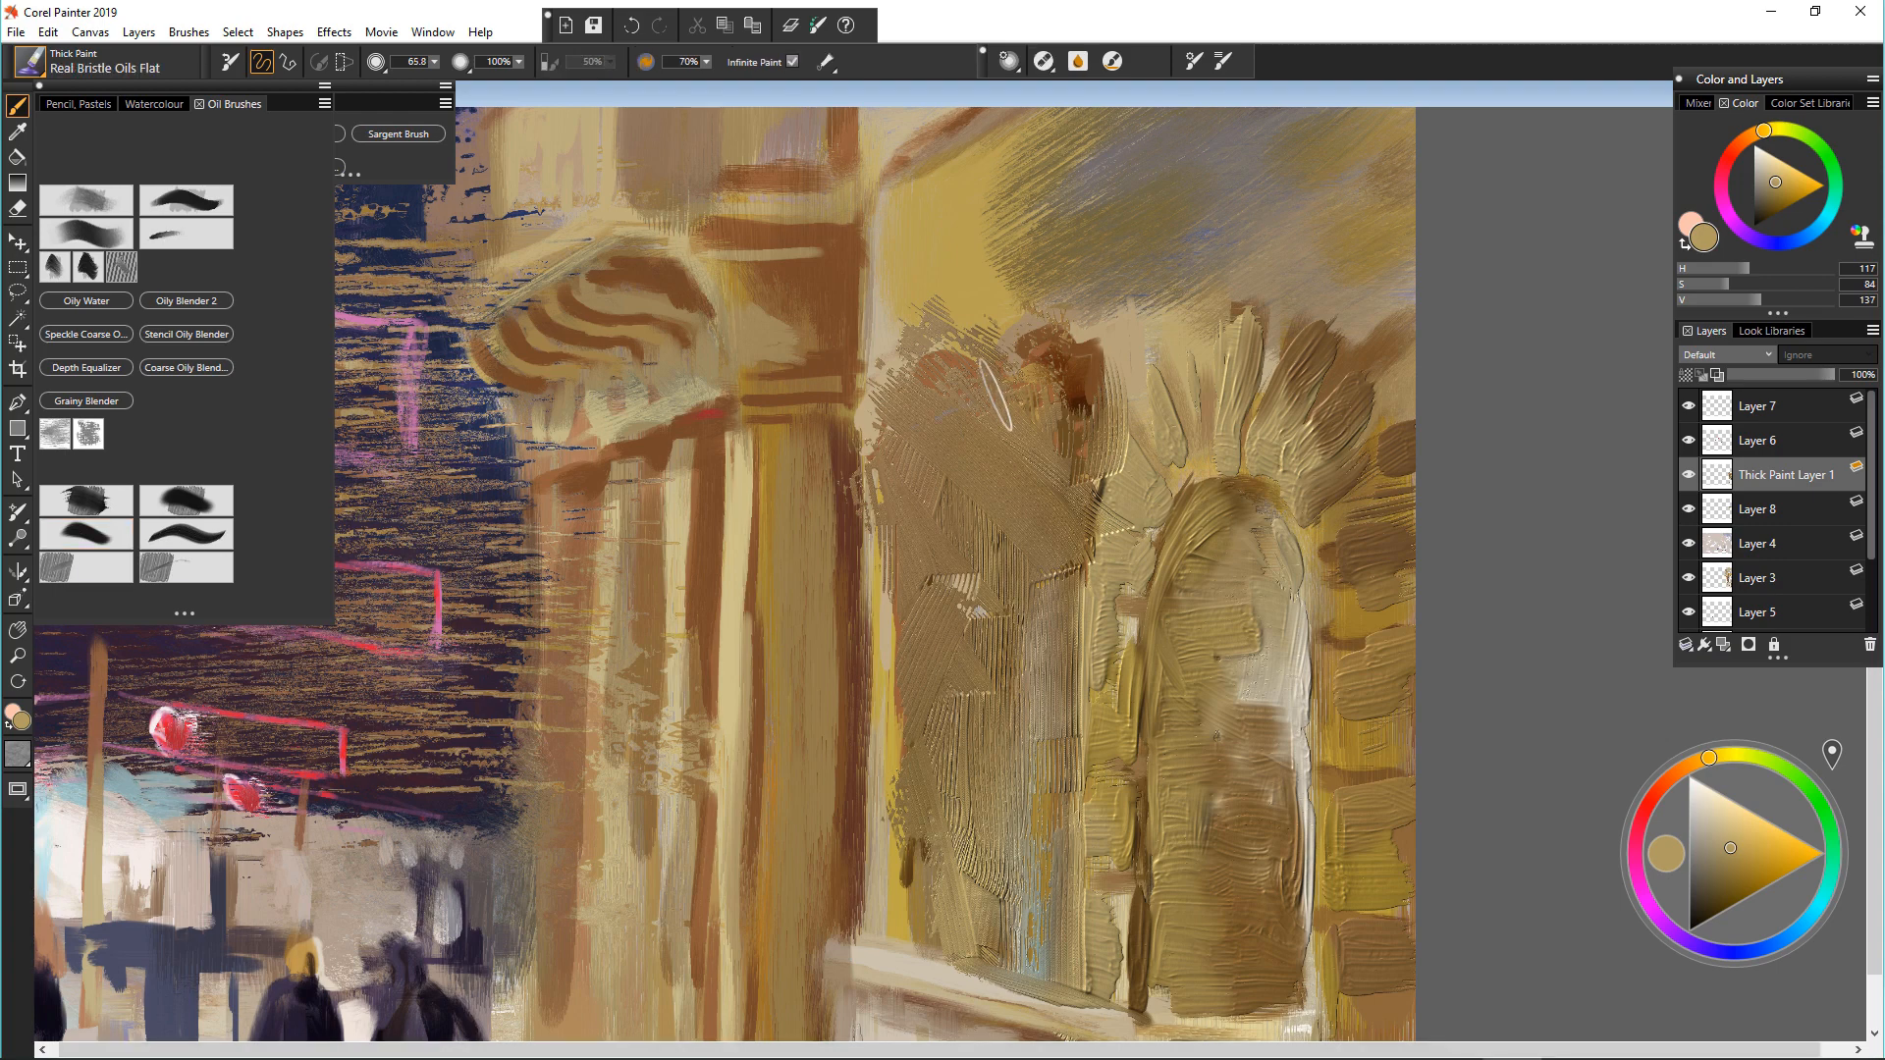
left_click(1039, 447, "alt")
left_click_drag(1055, 456, 1070, 994)
left_click(1078, 392, "alt")
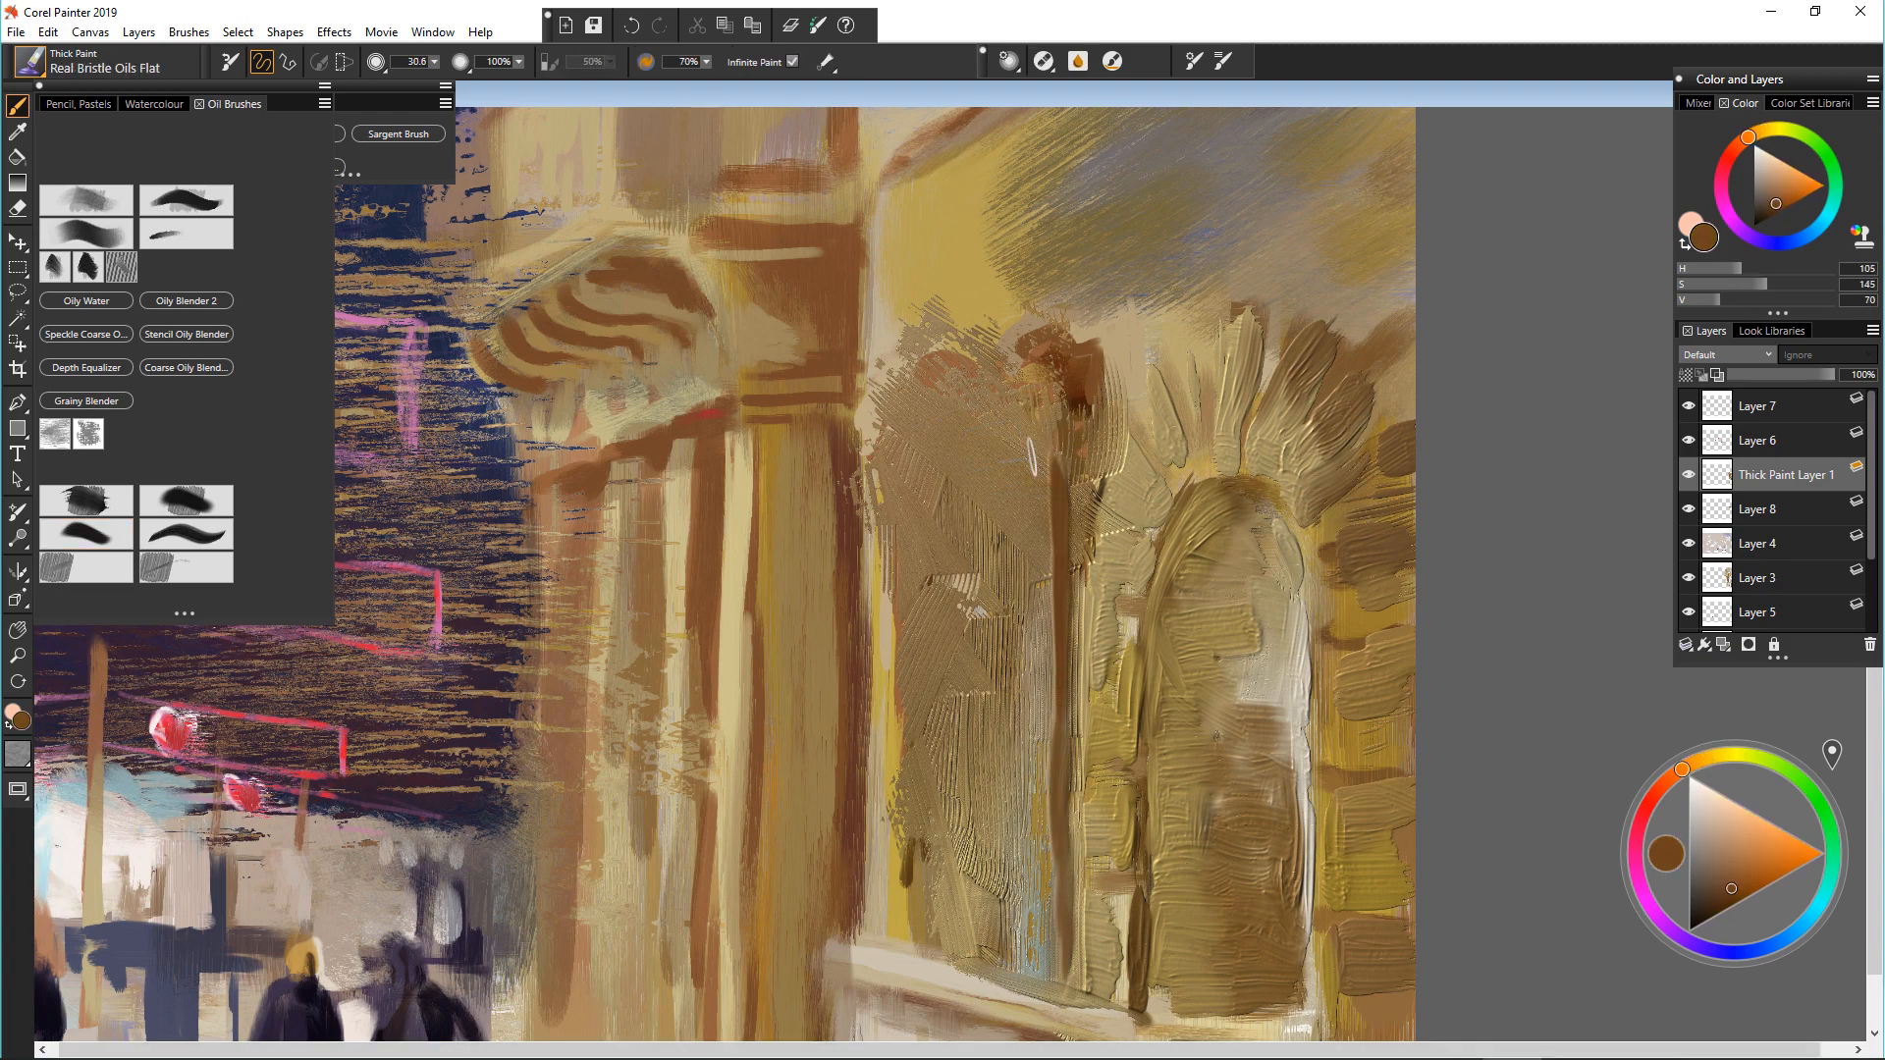
left_click_drag(1061, 496, 1017, 491)
key("ctrl+z")
mouse_move(1058, 565)
left_mouse_down()
mouse_move(1026, 549)
mouse_move(1012, 580)
mouse_move(1017, 982)
mouse_move(1031, 658)
mouse_move(1027, 709)
left_mouse_up()
Step: Paint an ochre band around the narrow window's brown arch and down its left side
left_click(1006, 722, "alt")
left_click(1115, 601, "alt")
left_click_drag(1012, 524, 1033, 511)
left_click(982, 588, "alt")
mouse_move(994, 577)
left_mouse_down()
mouse_move(1040, 534)
mouse_move(994, 672)
mouse_move(1003, 982)
left_mouse_up()
Step: Paint the narrow window's pane with grey strokes, a pale beige streak and grey-blue touches near its base
left_click(1020, 785, "alt")
left_click_drag(1018, 811, 1012, 940)
left_click(967, 974, "alt")
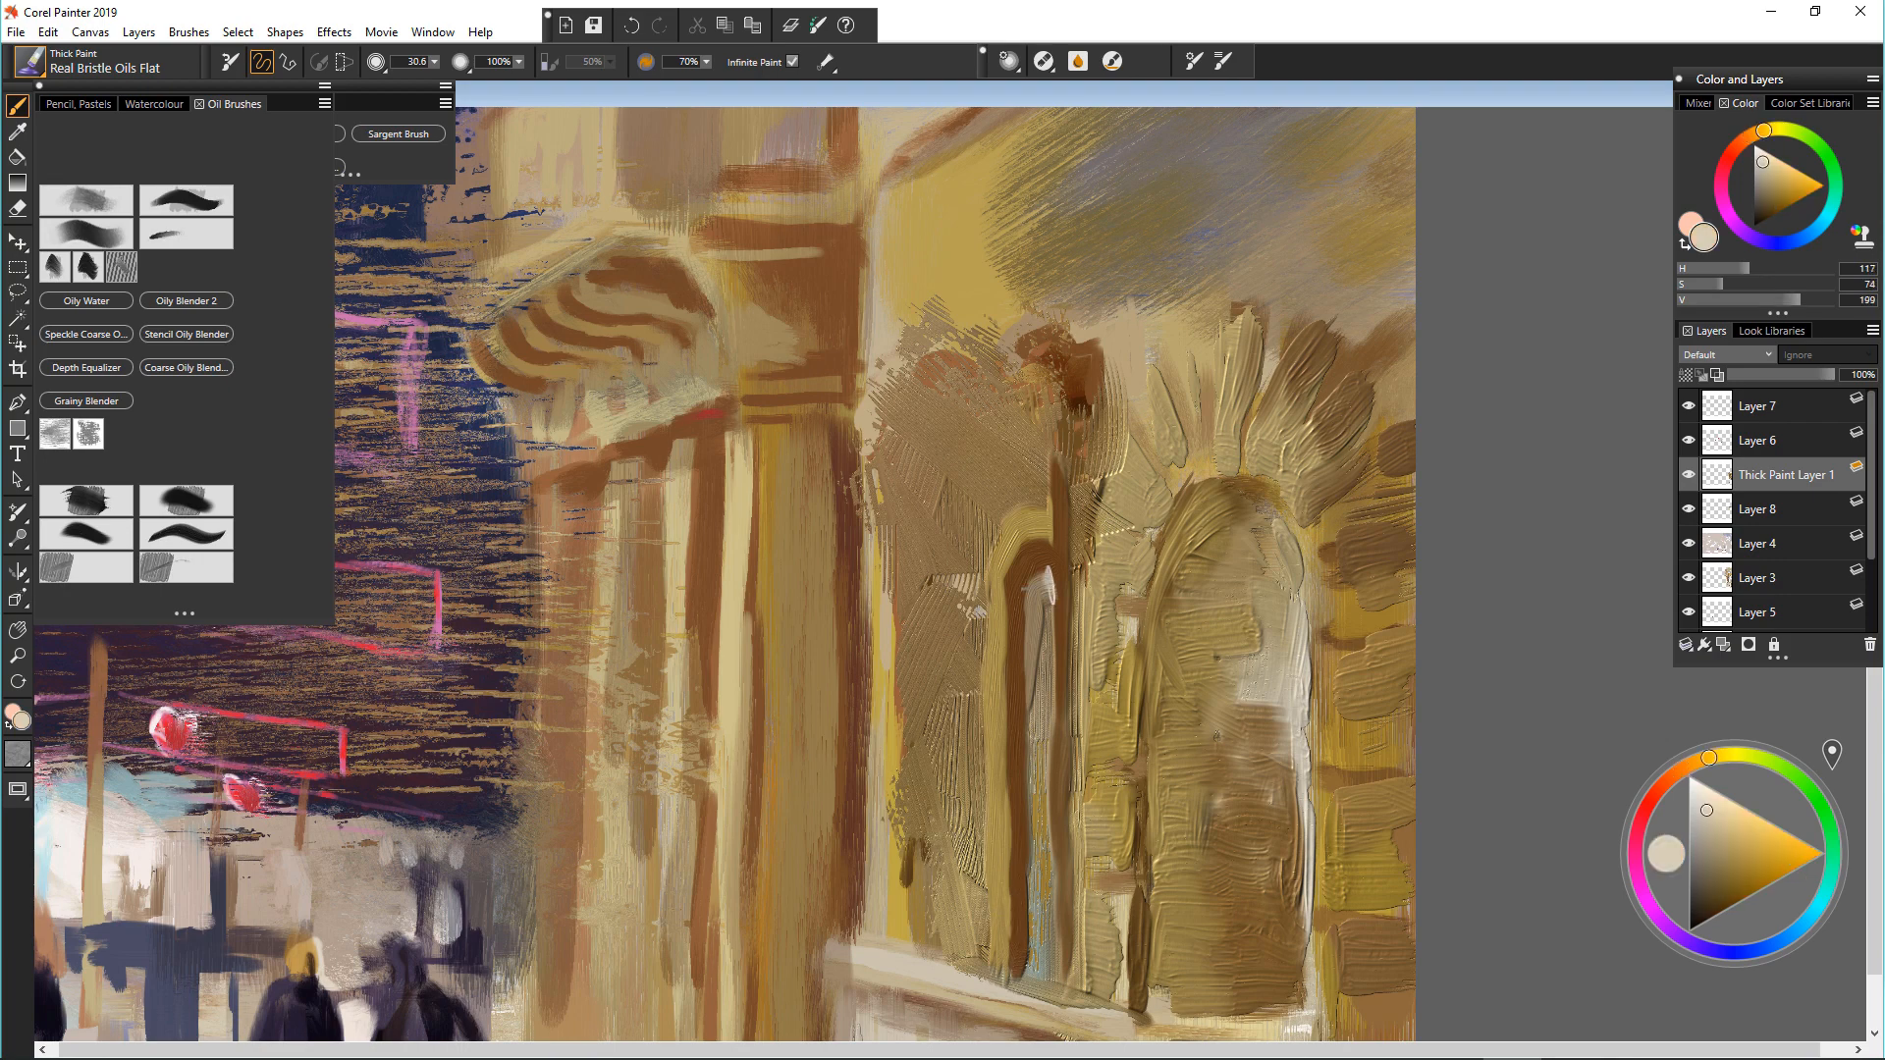
left_click_drag(1043, 580, 1019, 935)
left_click(1001, 869, "alt")
left_click(1038, 948, "alt")
left_click_drag(1043, 868, 1047, 980)
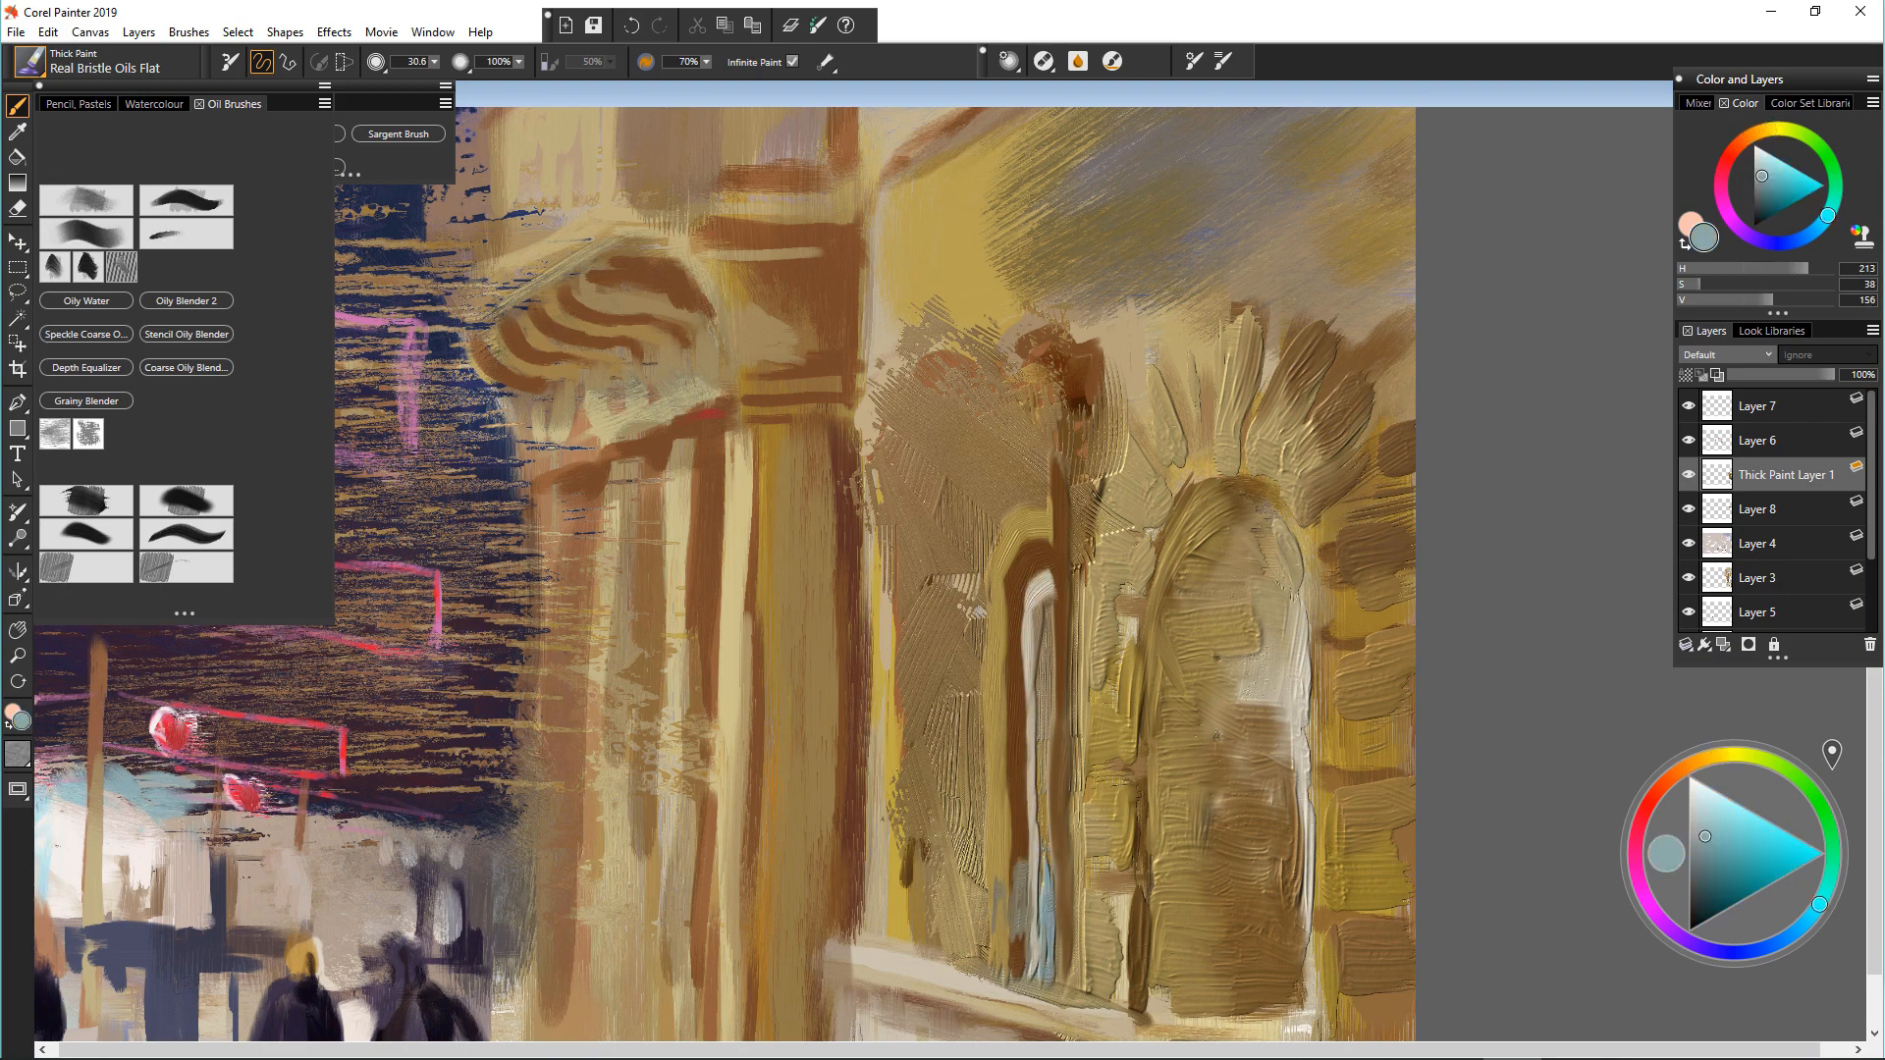
Step: Paint a thin tan edge over the top of the narrow window's arch with the brush radius reduced to 10
left_click(1017, 601, "alt")
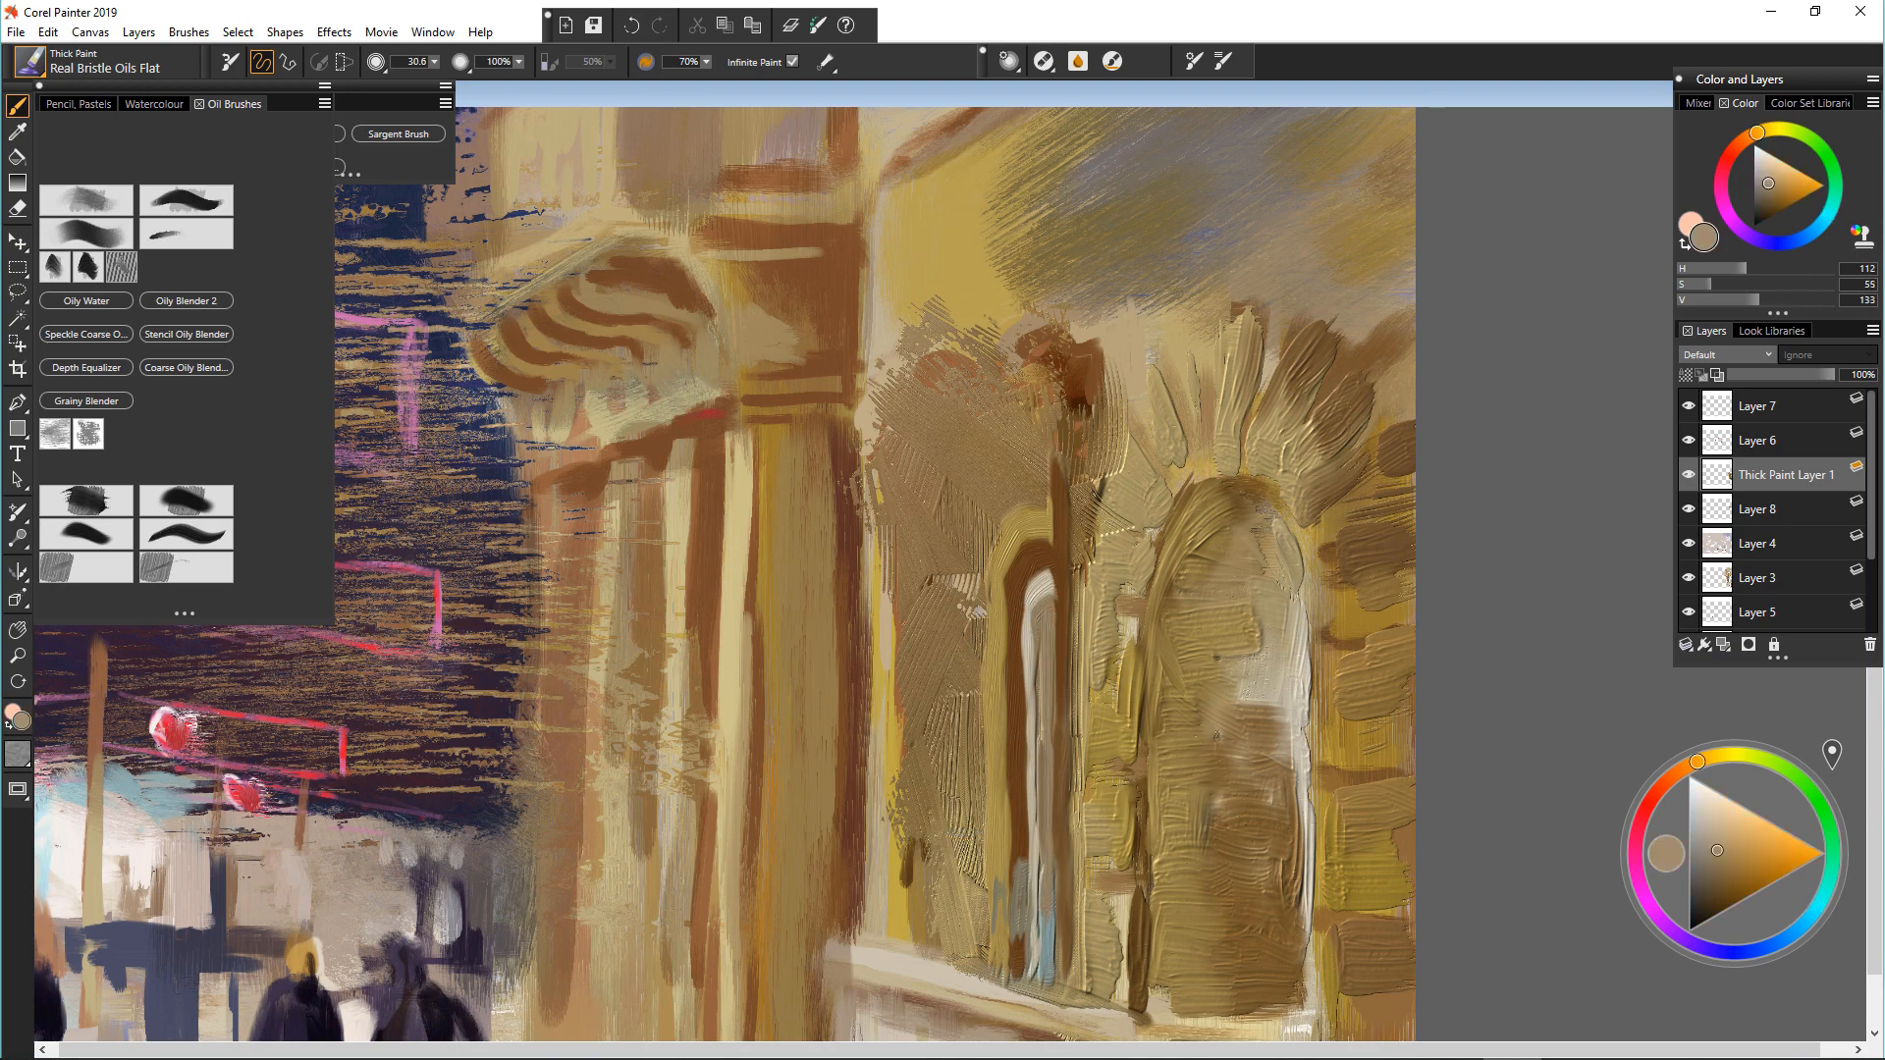
left_click(1024, 536, "alt")
key("bracketleft")
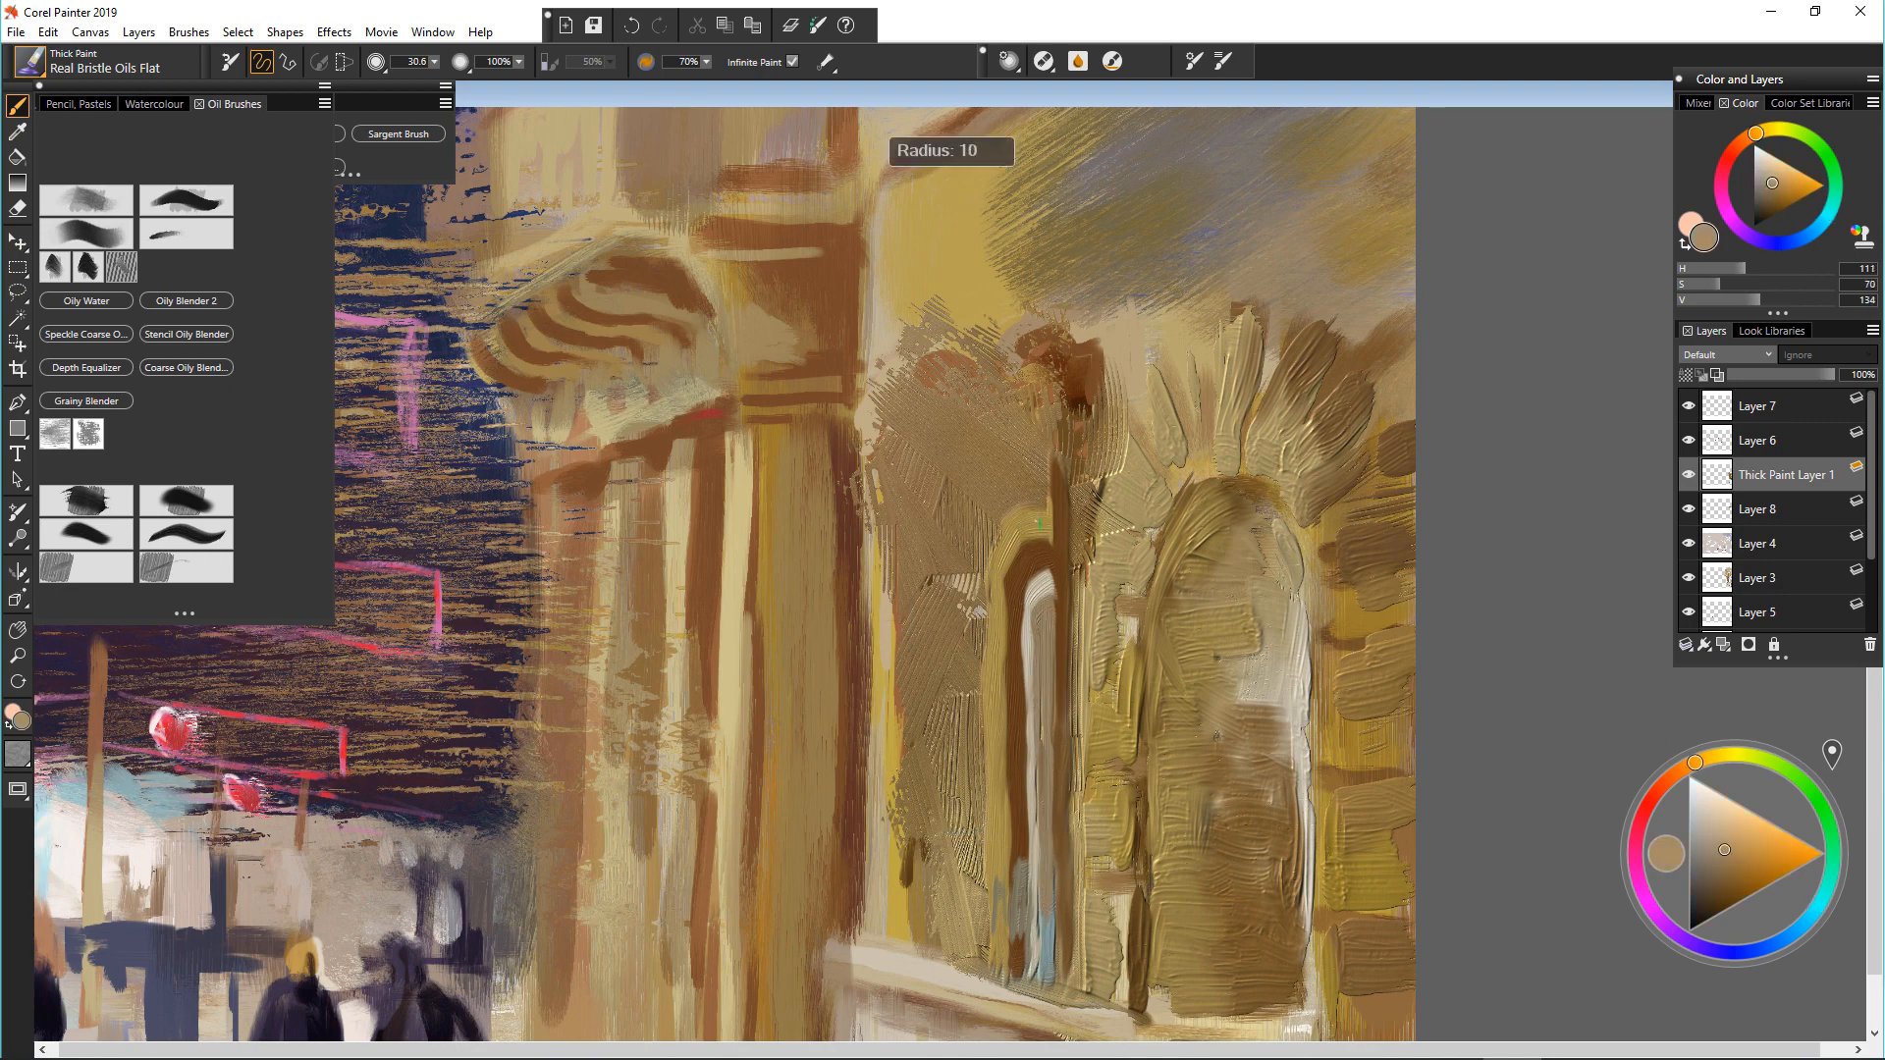
left_click_drag(1054, 522, 993, 545)
Step: Paint golden ochre strokes down the left side of the narrow window's arch with Real Bristle Oils Filbert
left_click(991, 629, "alt")
left_click(167, 515)
left_click_drag(917, 644, 930, 645)
left_click_drag(992, 614, 987, 717)
left_click_drag(1006, 550, 1008, 875)
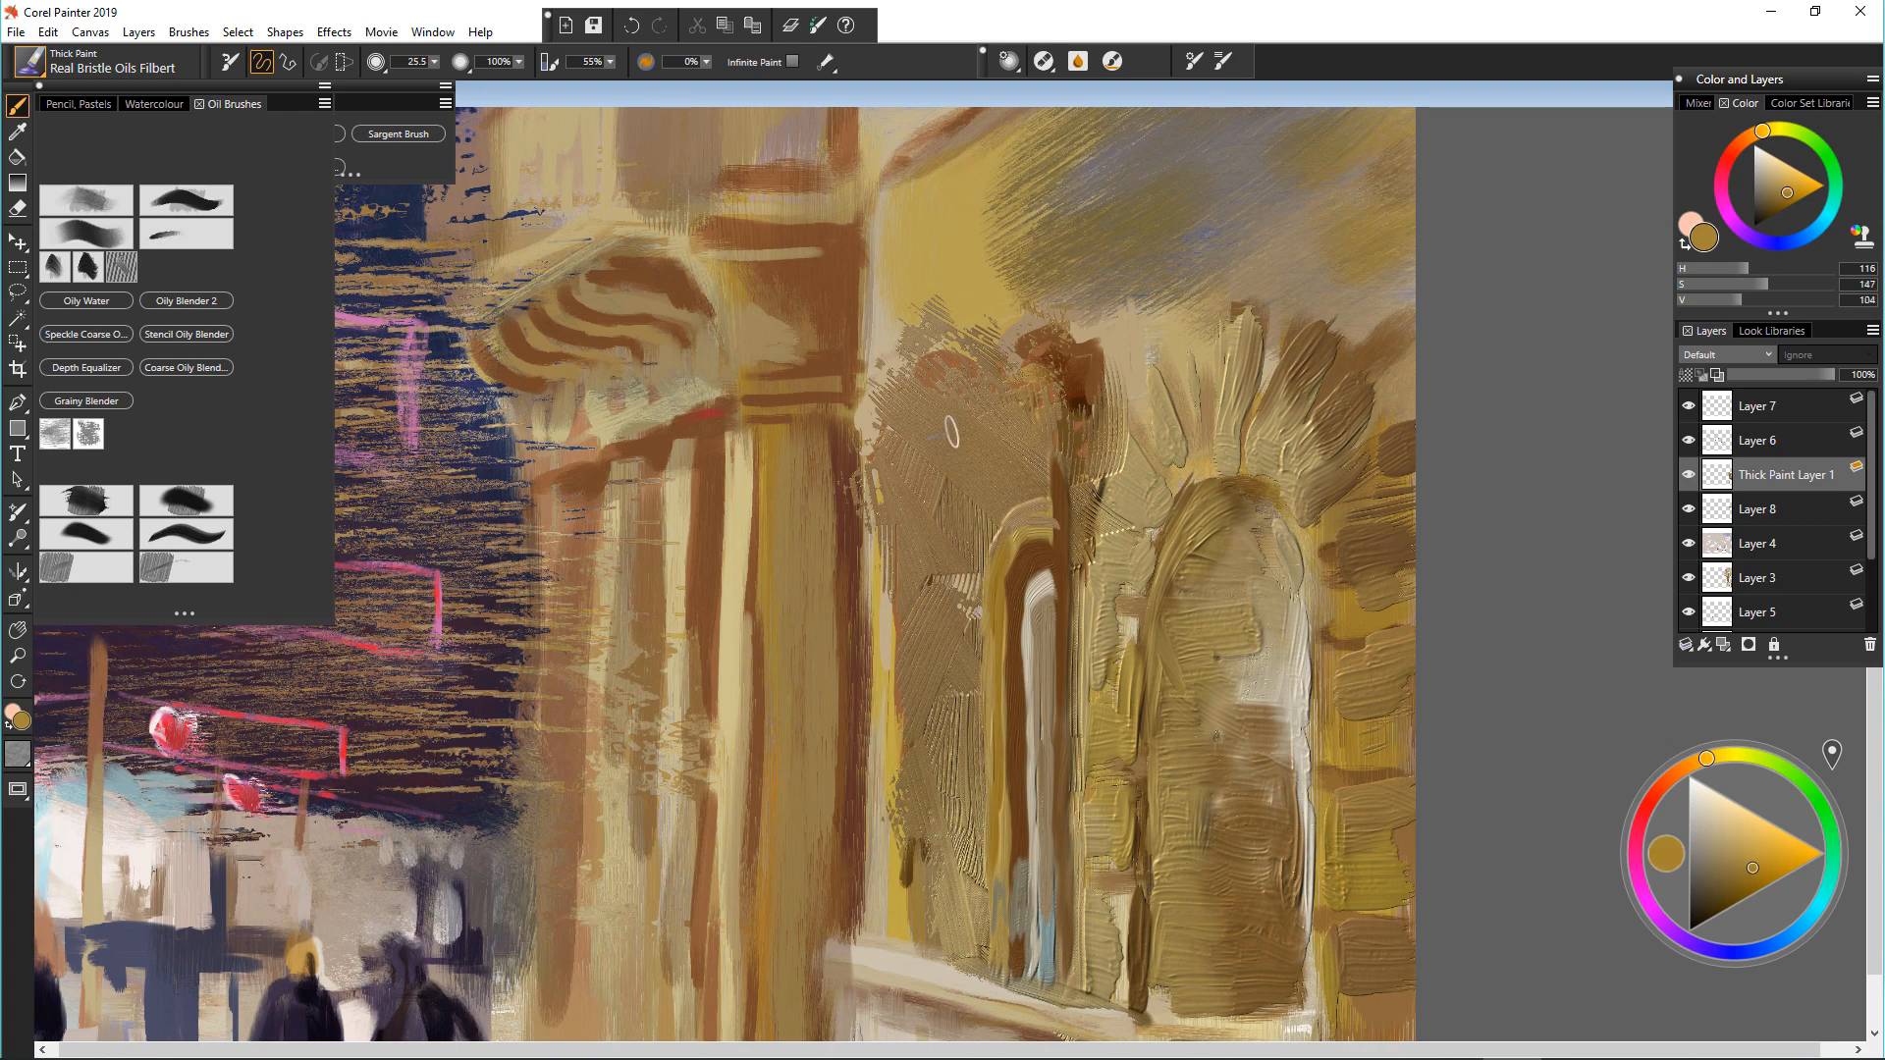
Step: Add tan and brown curved bands above the narrow window's arch using colours sampled from the surrounding paint
left_click(992, 536, "alt")
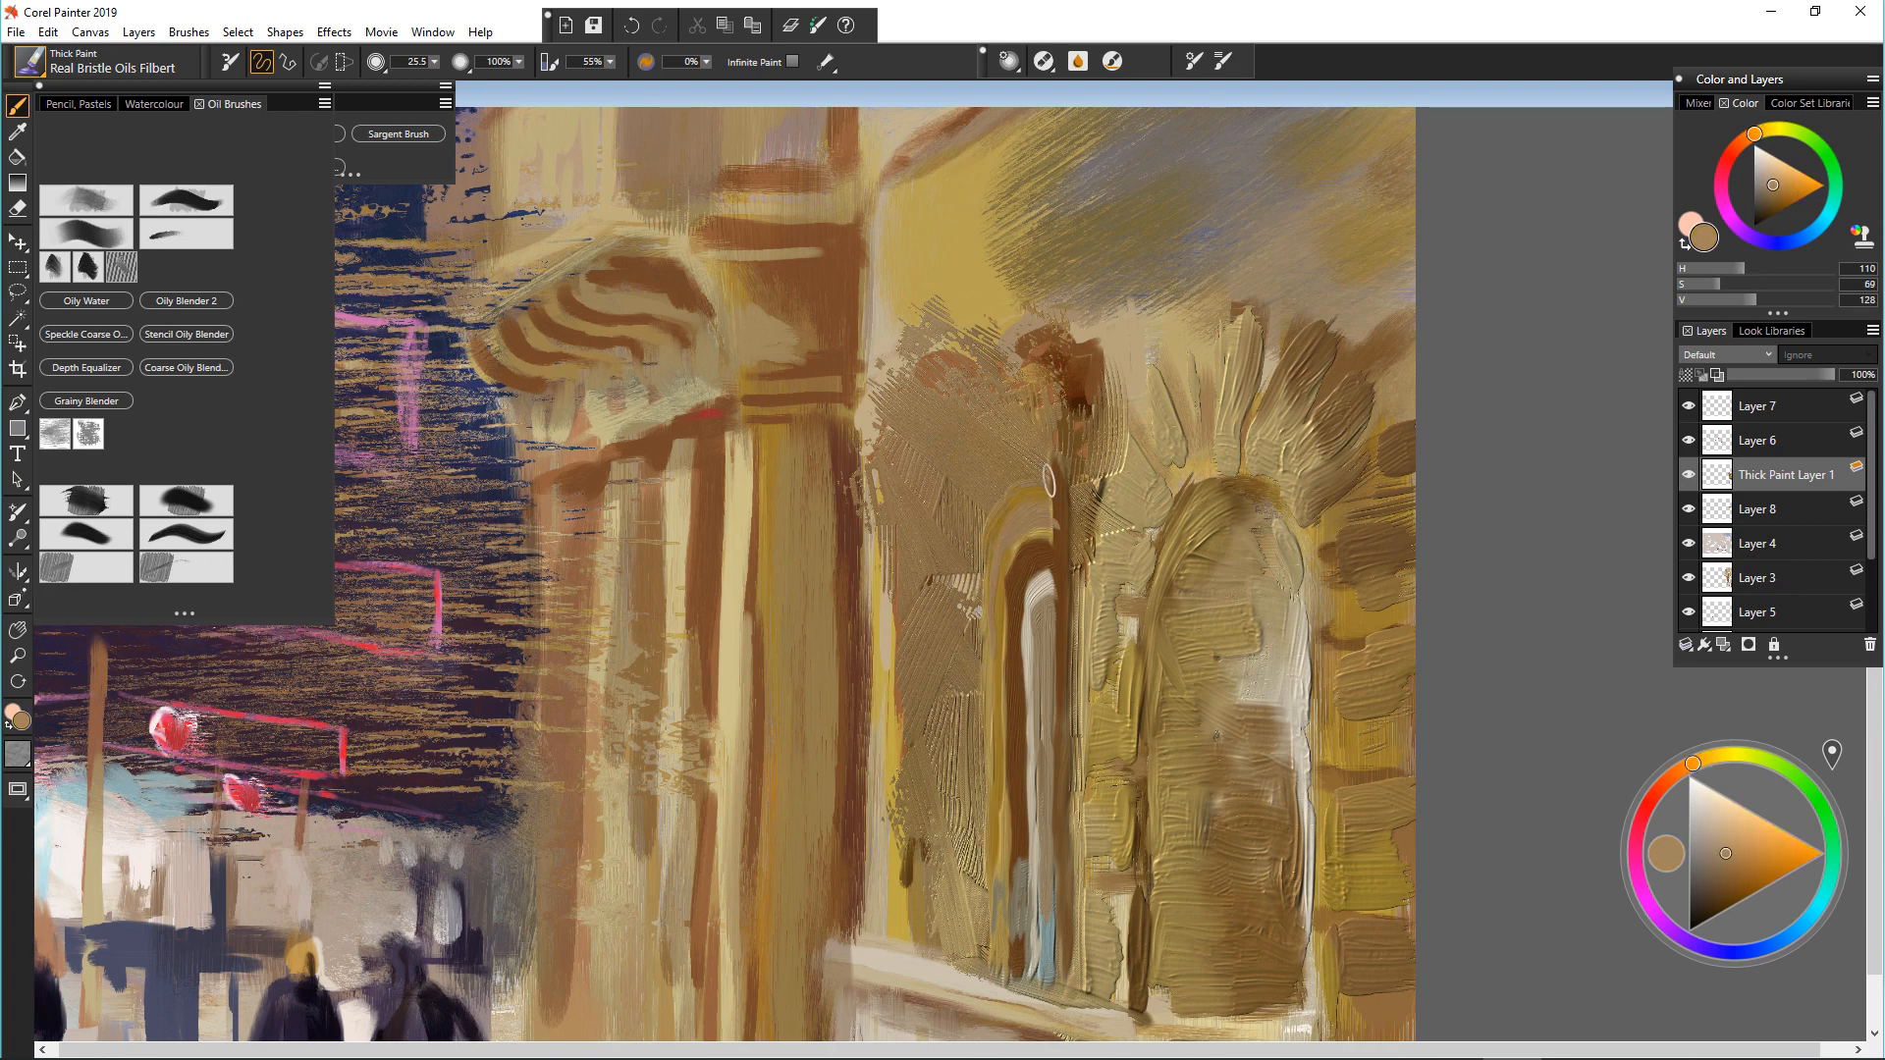
left_click(1055, 510, "alt")
mouse_move(1053, 508)
left_mouse_down()
mouse_move(1031, 488)
mouse_move(987, 530)
left_mouse_up()
left_click(994, 535, "alt")
mouse_move(1043, 468)
left_mouse_down()
mouse_move(1011, 455)
mouse_move(980, 515)
mouse_move(1038, 448)
left_mouse_up()
Step: Paint a very dark brown shadow down the right end of the narrow window's arch
left_click(1059, 481, "alt")
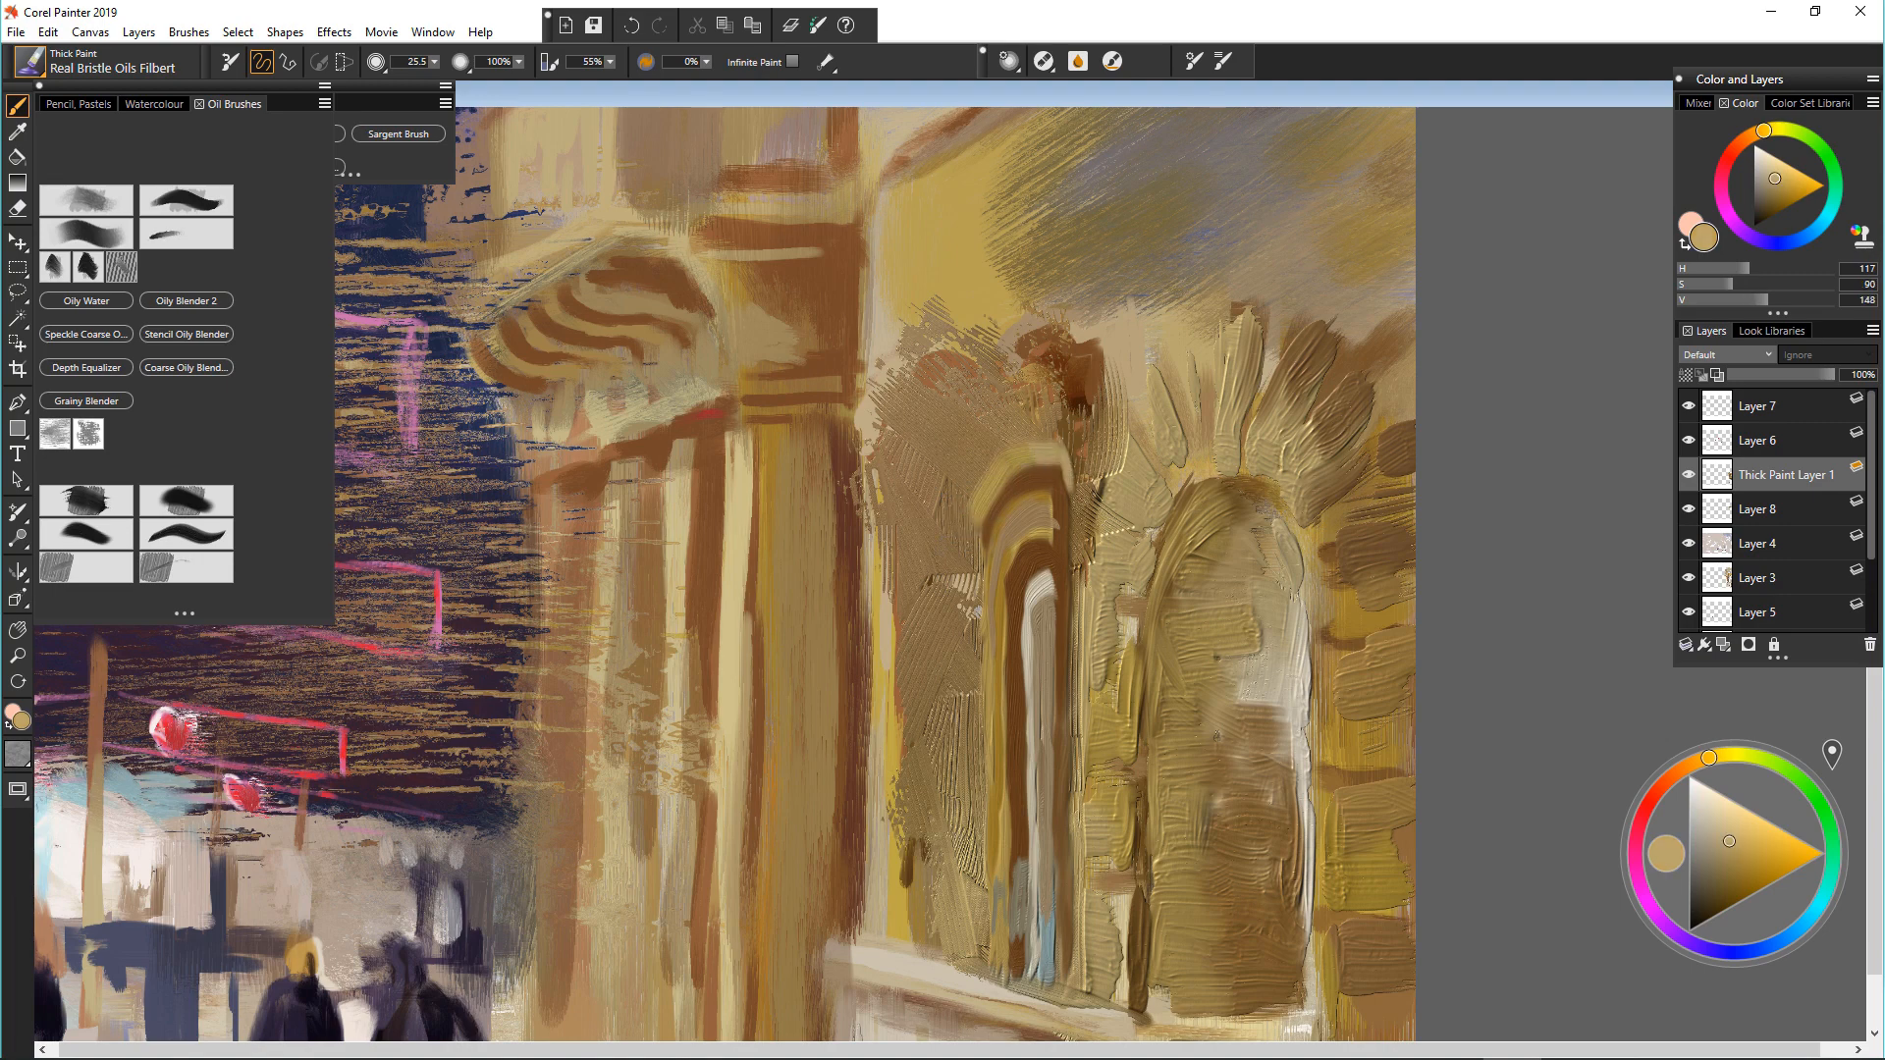
left_click(1034, 510, "alt")
left_click(1050, 535, "alt")
left_click(1080, 480, "alt")
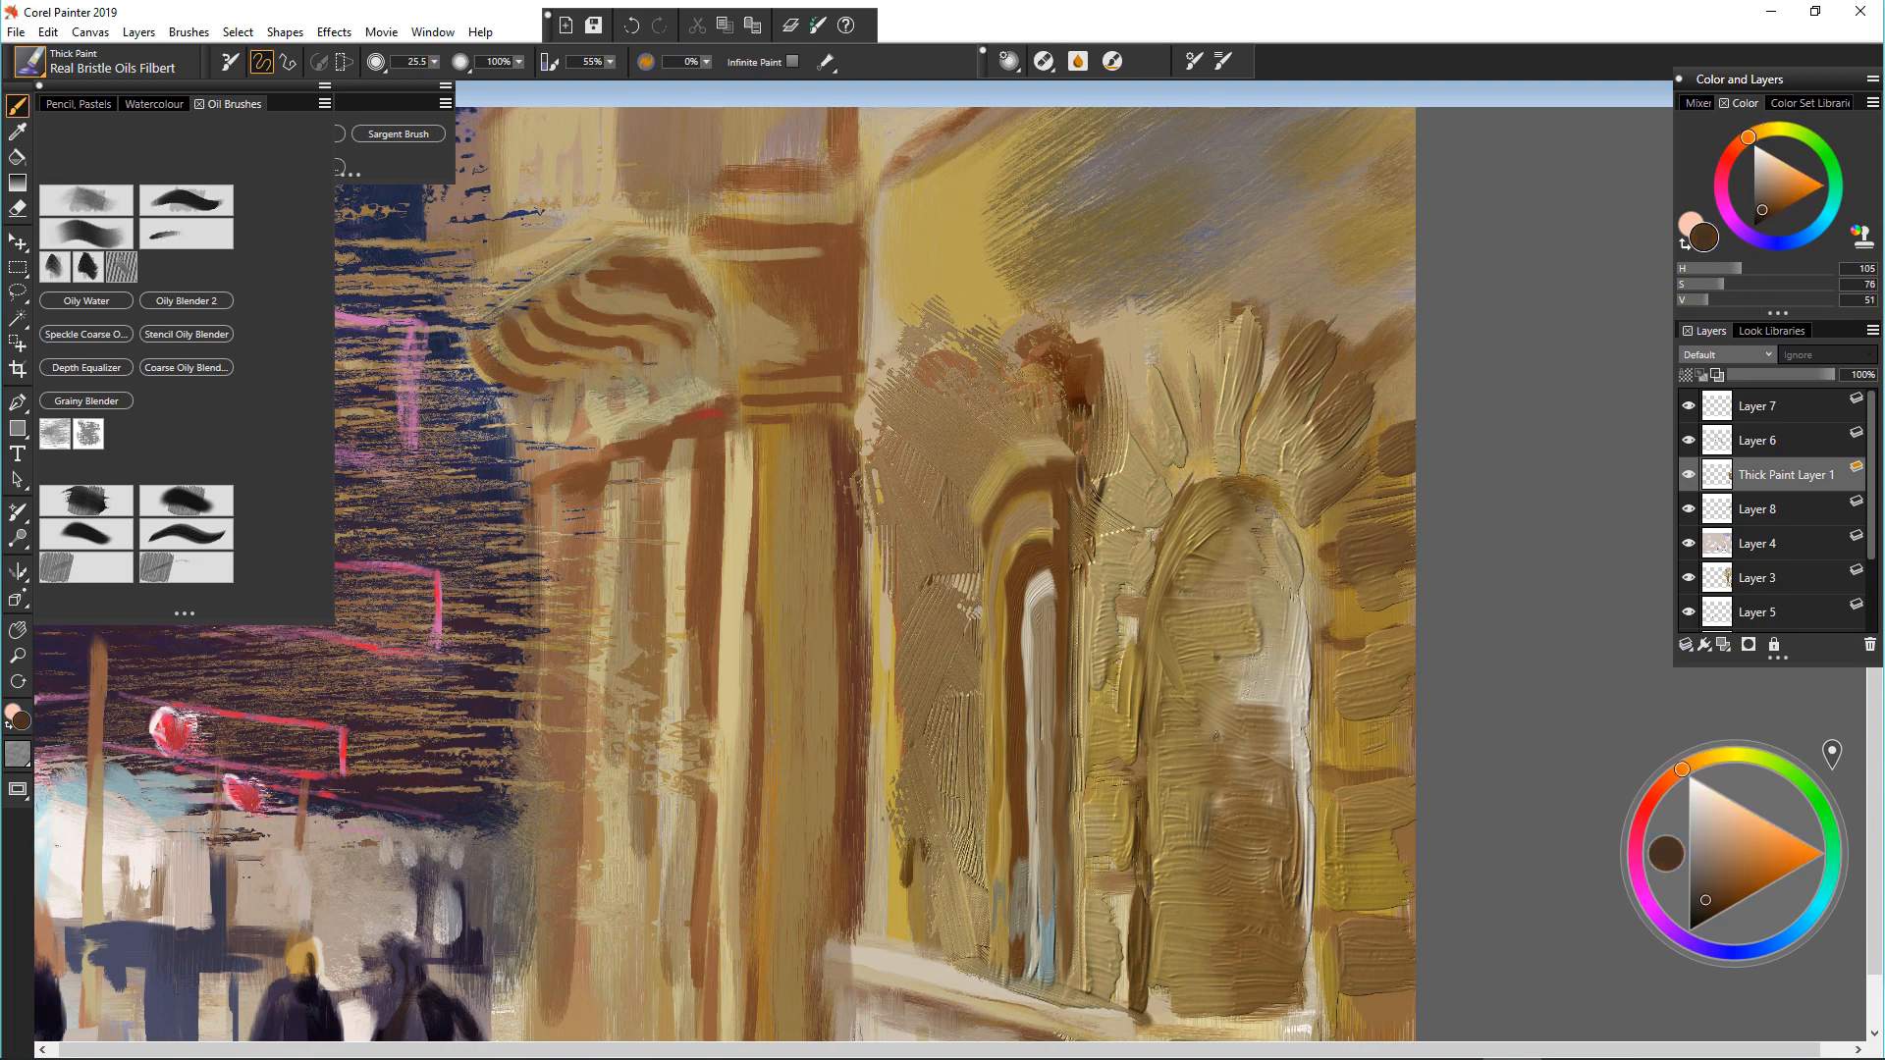
left_click_drag(1073, 478, 1086, 580)
Step: Paint a light tan stroke over the top of the narrow window's arch moulding
left_click(1056, 489, "alt")
left_click(1073, 483, "alt")
left_click(983, 353, "alt")
left_click_drag(1058, 433, 992, 471)
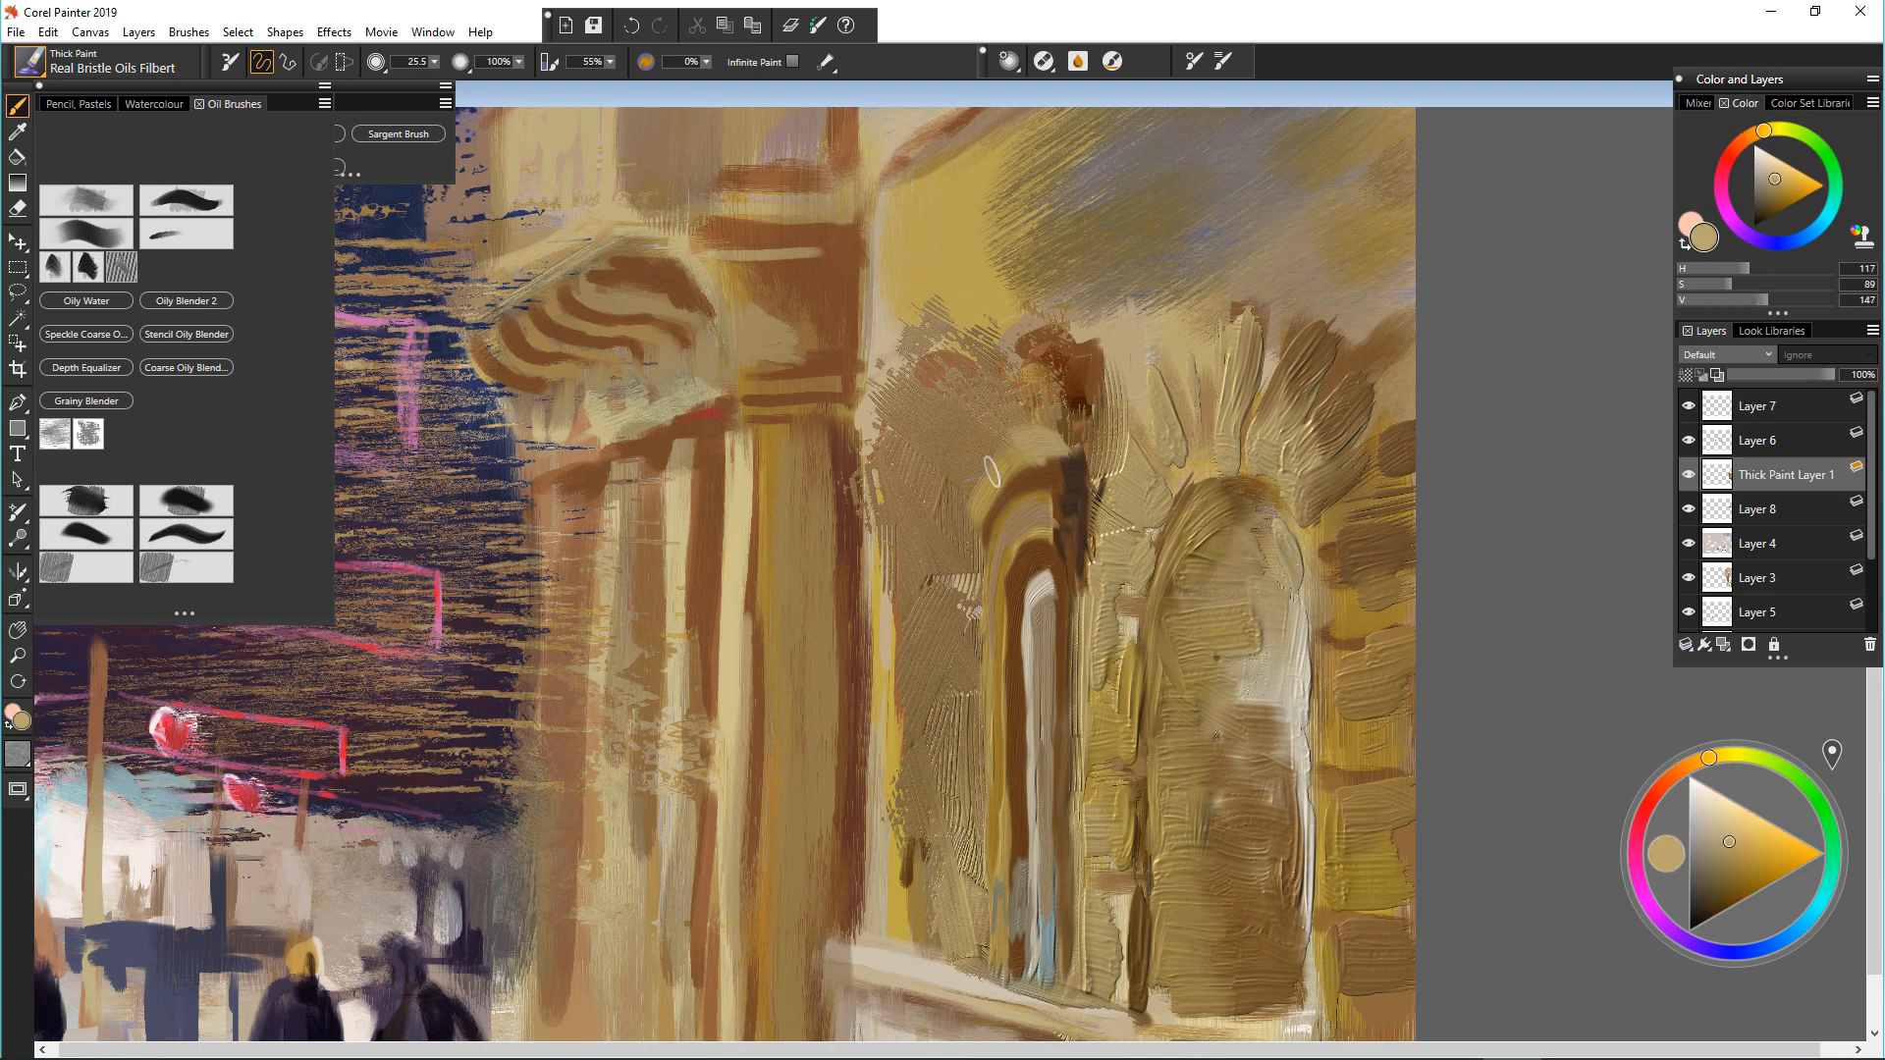
Step: Paint dark brown contour lines and tan bands on the arch moulding with the brush reduced to size 14.1
left_click(1022, 491, "alt")
key("[")
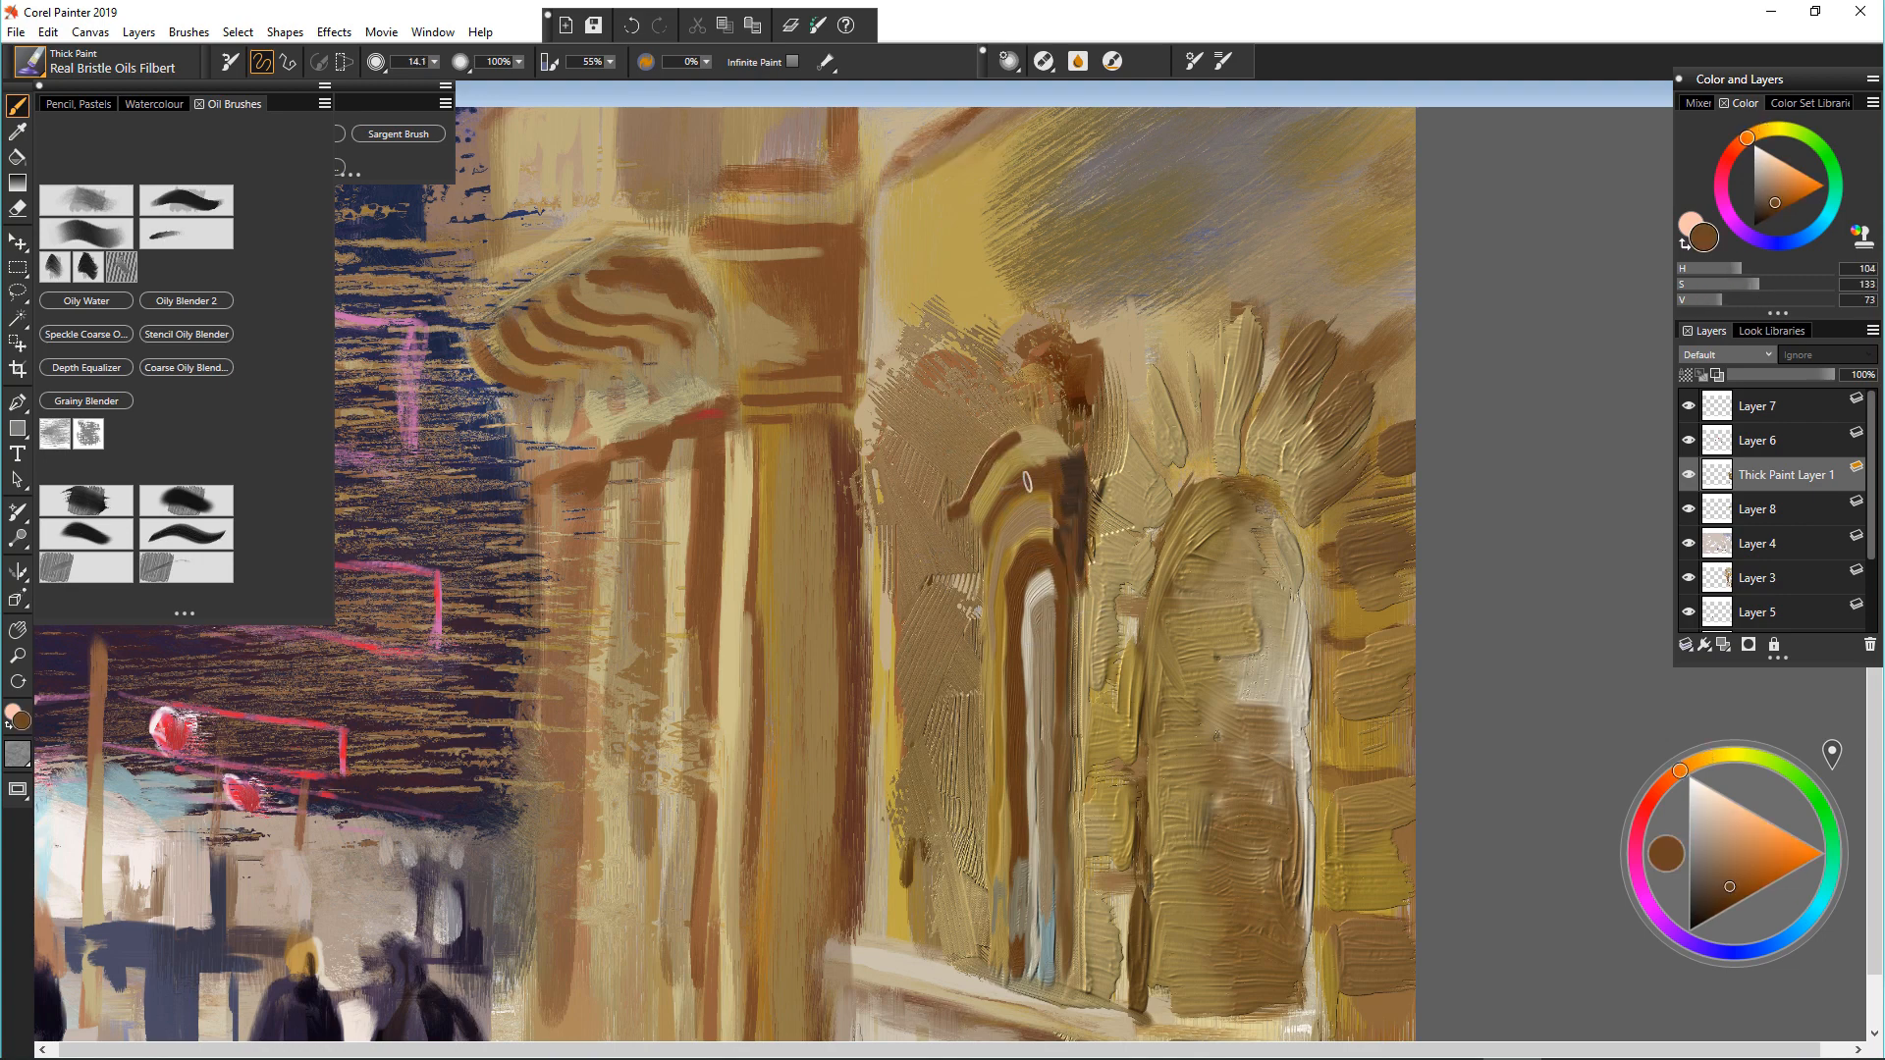
left_click(1035, 509, "alt")
left_click(1038, 496, "alt")
left_click_drag(996, 540, 964, 541)
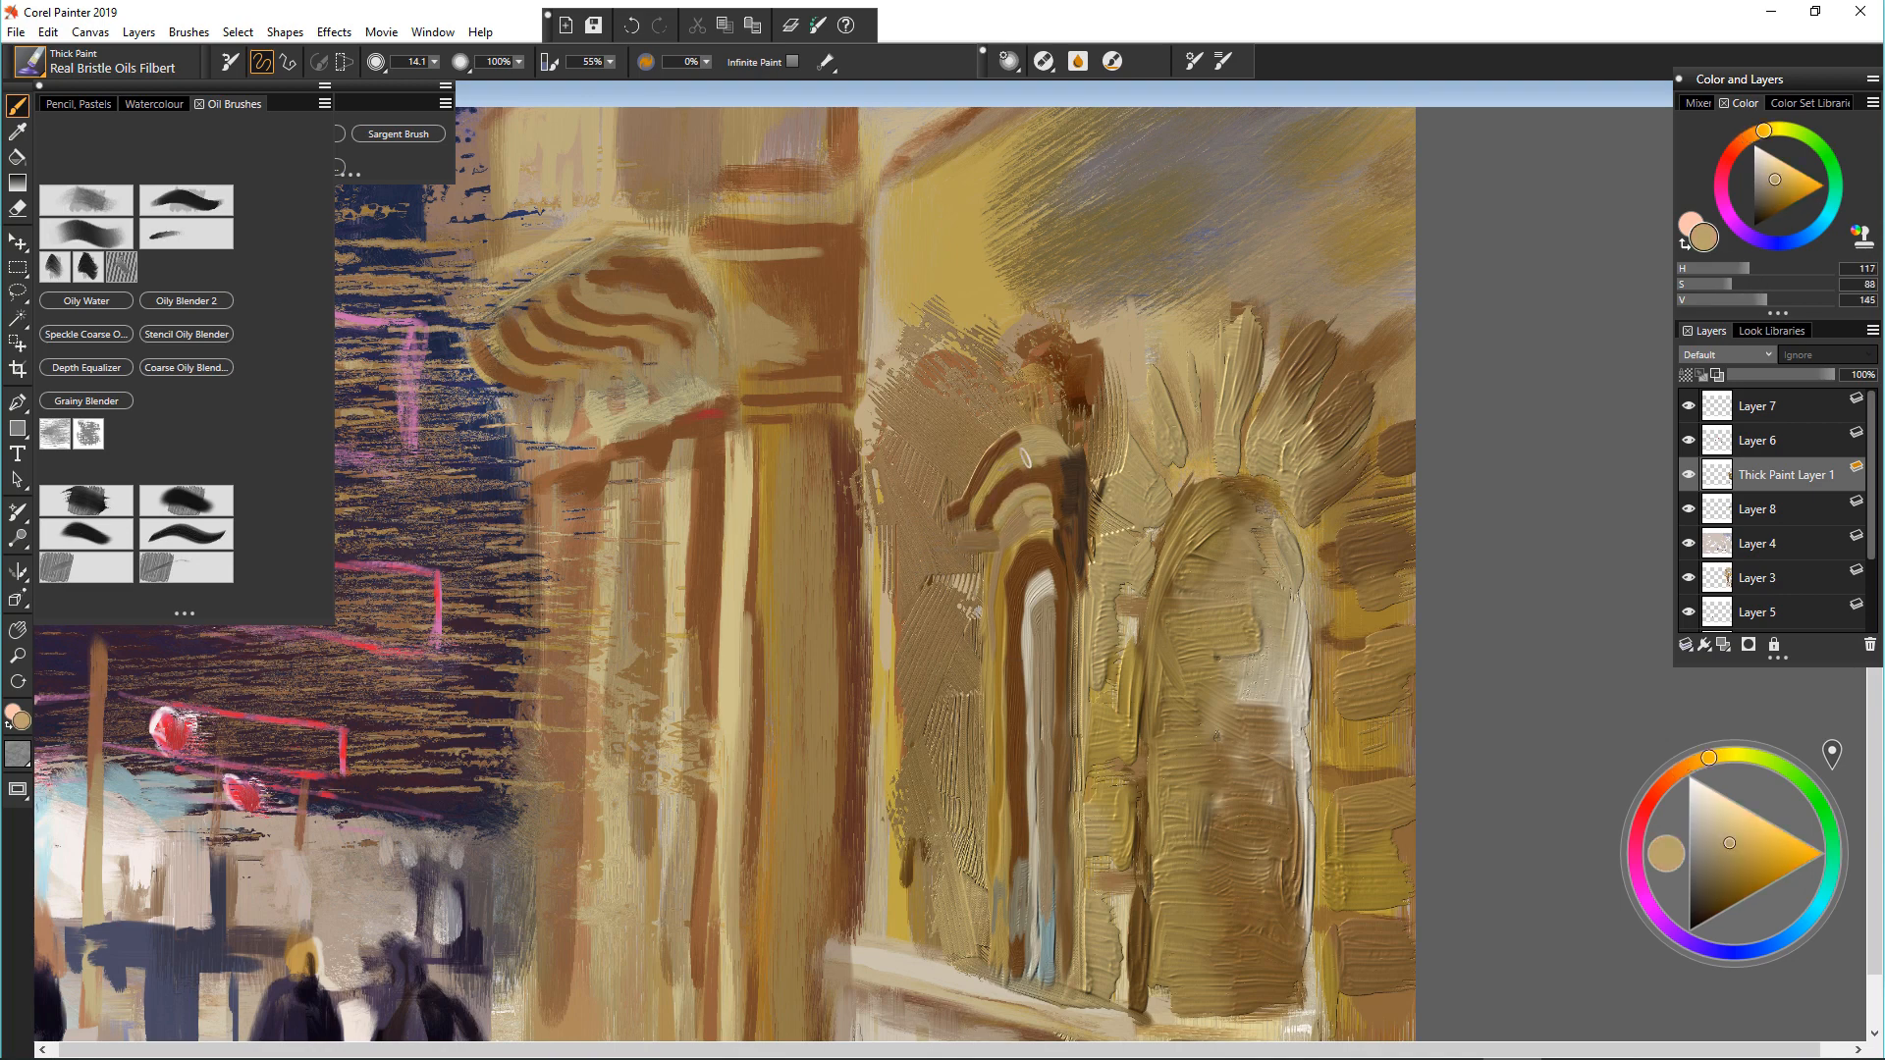
Step: Darken the arch moulding's lines and dab small tan blocks down its right end
left_click(1022, 438, "alt")
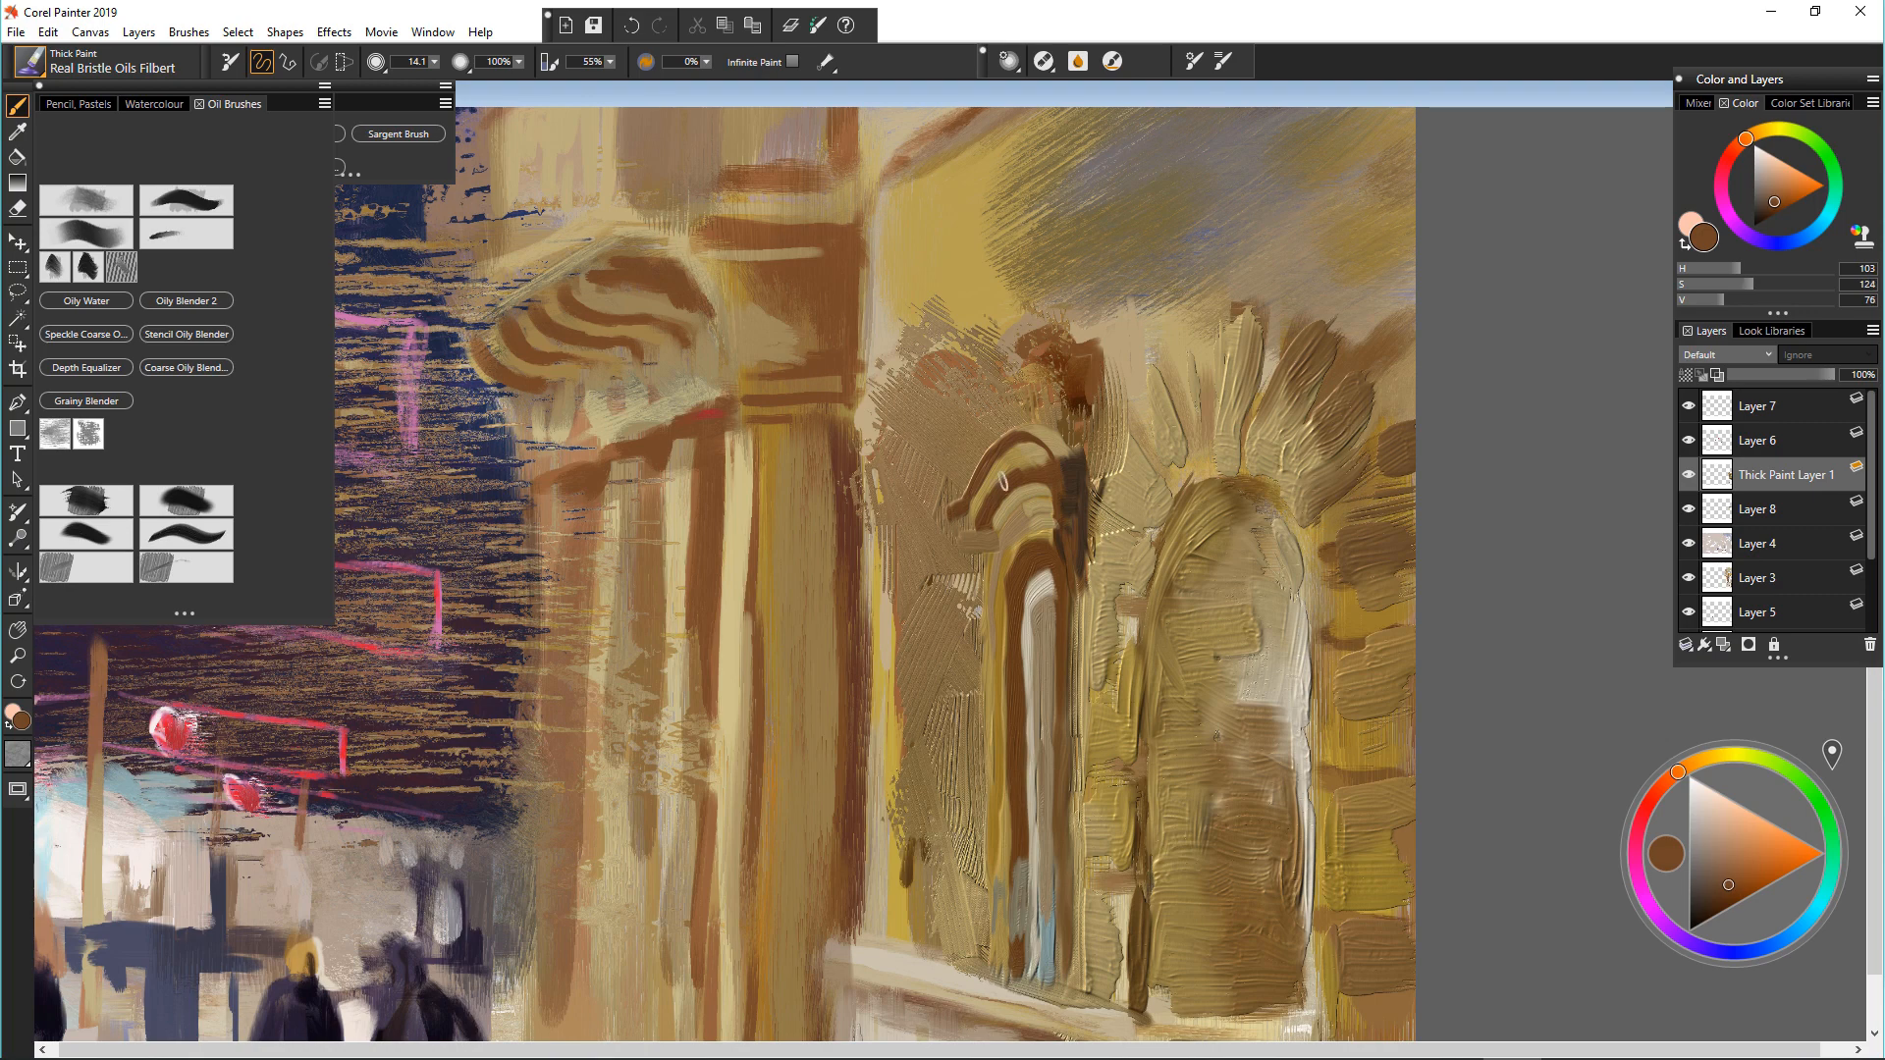
left_click(1038, 495, "alt")
left_click(1058, 475)
left_click(1062, 505)
left_click(1059, 531)
Step: Paint a small capital under the moulding's left end and an ochre column strip below it
left_click(1021, 556, "alt")
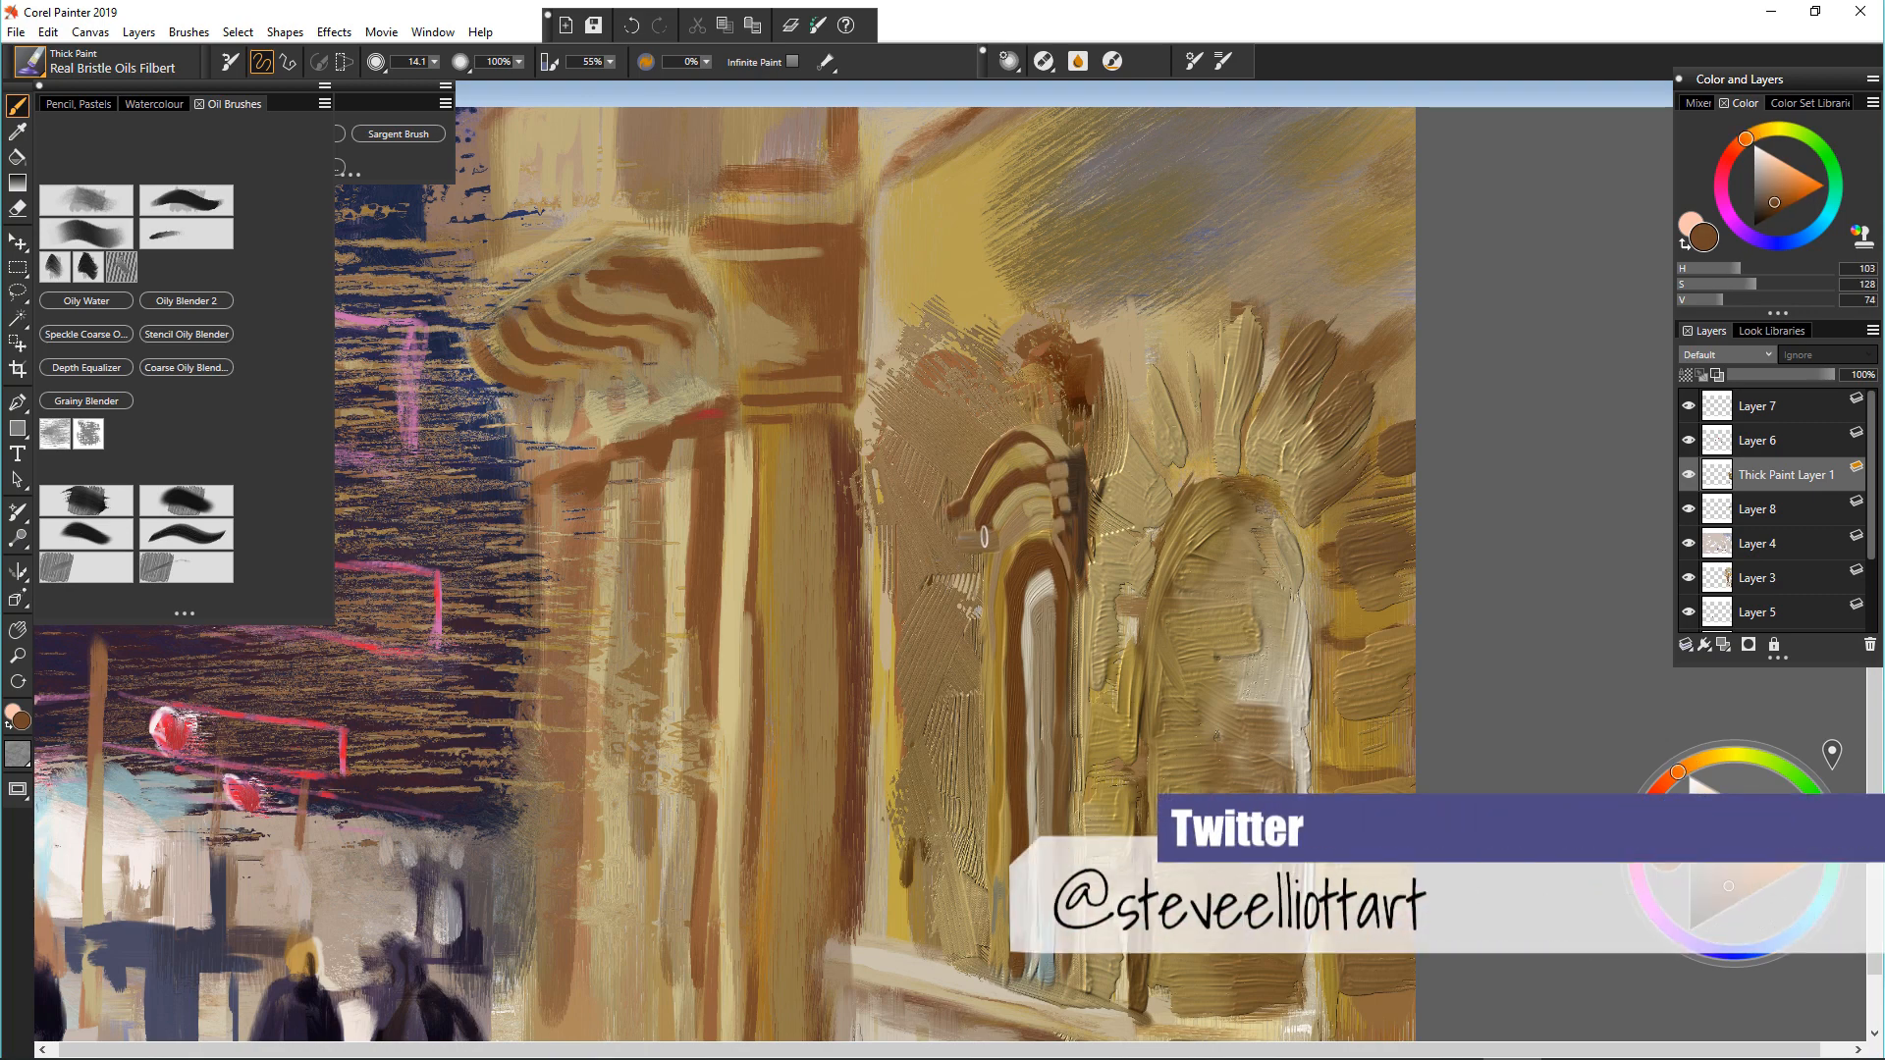
left_click(964, 567, "alt")
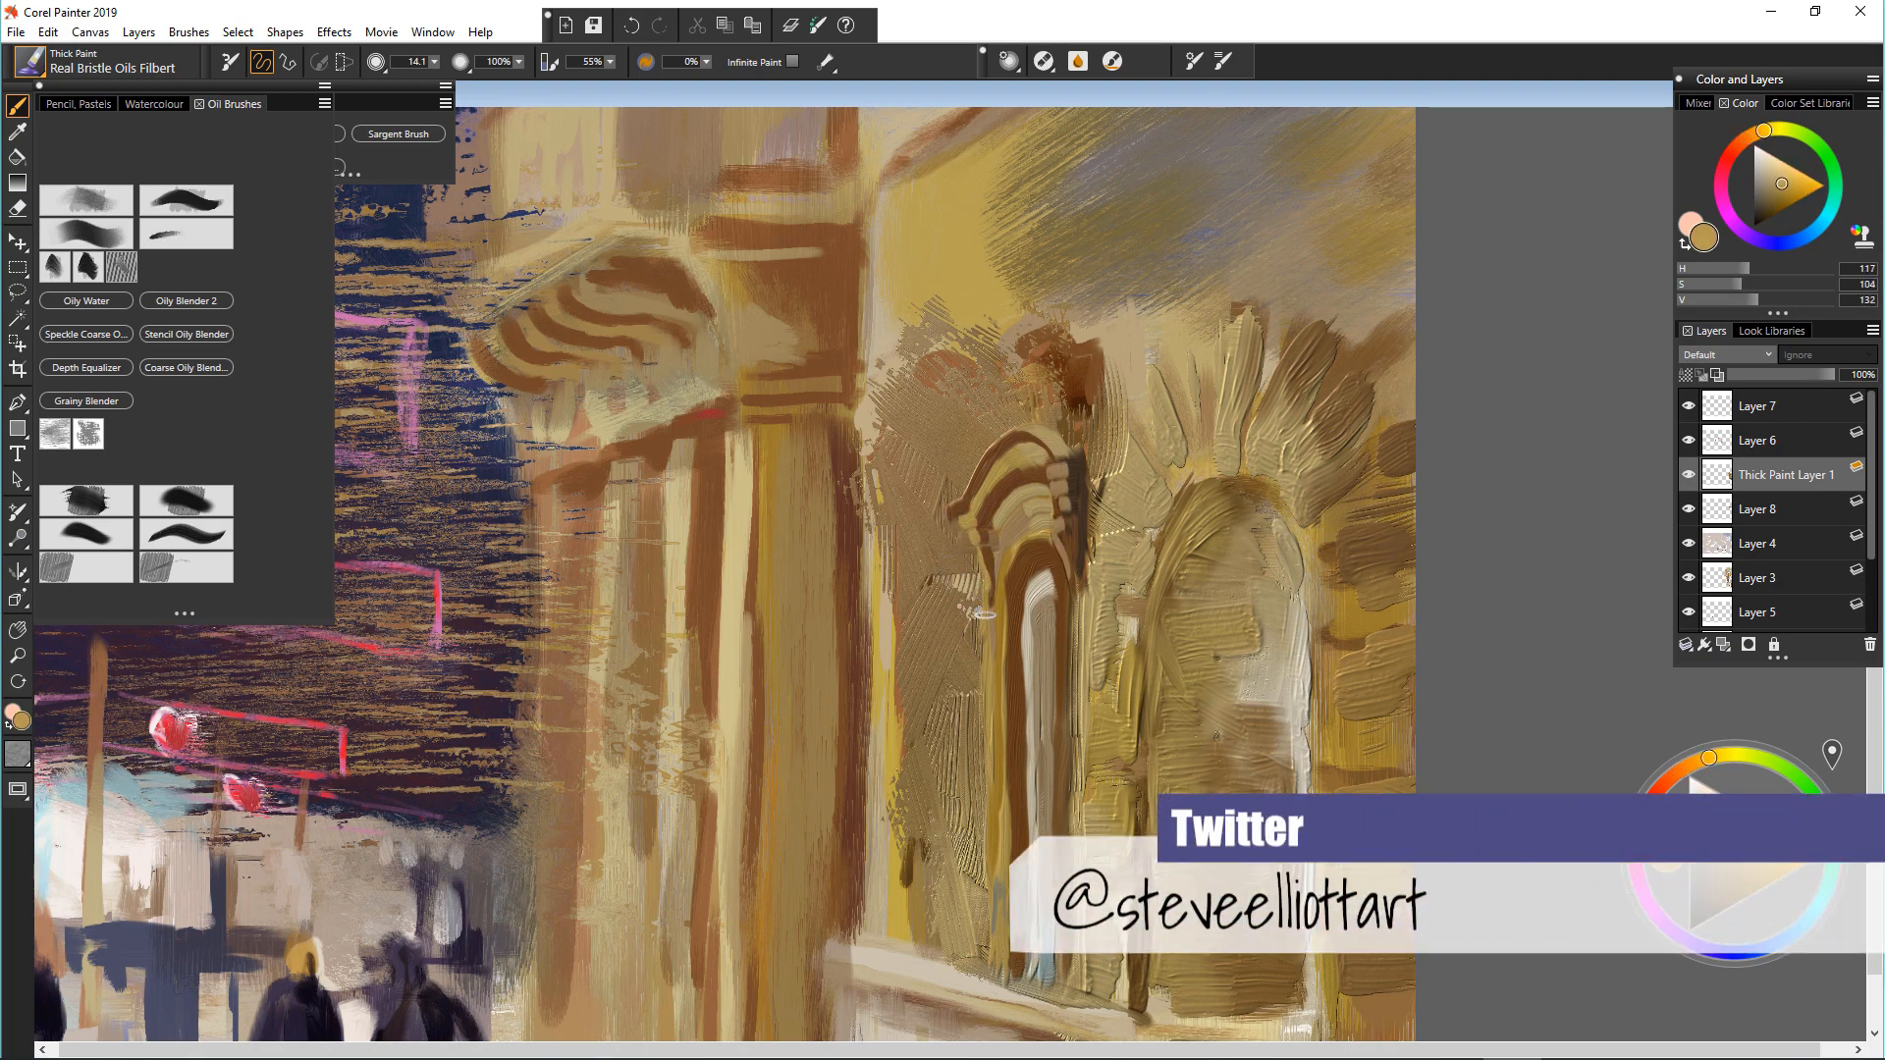
left_click(971, 561, "alt")
left_click_drag(972, 562, 977, 751)
left_click(86, 567)
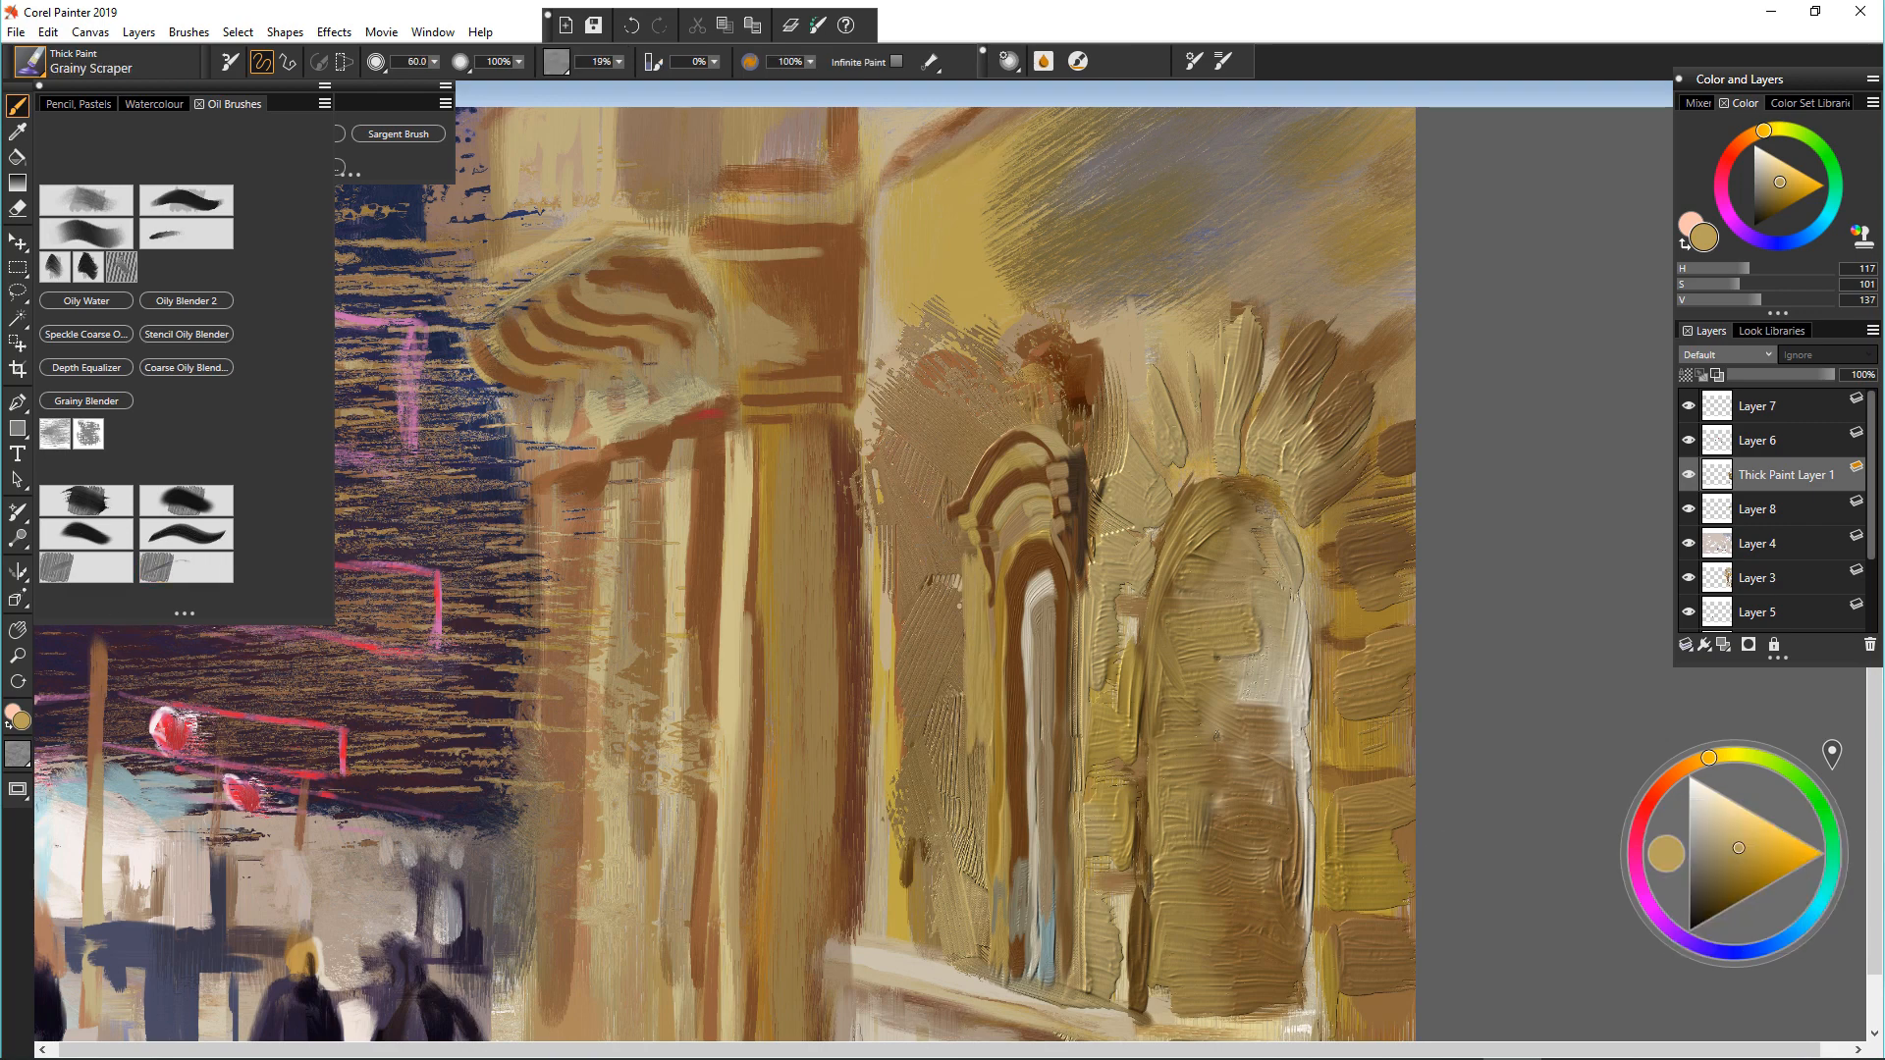
left_click_drag(978, 609, 985, 875)
key("ctrl+z")
Step: Extend the ochre column strip down to the base of the narrow window's left side with Real Bristle Oils Flat
left_click(185, 566)
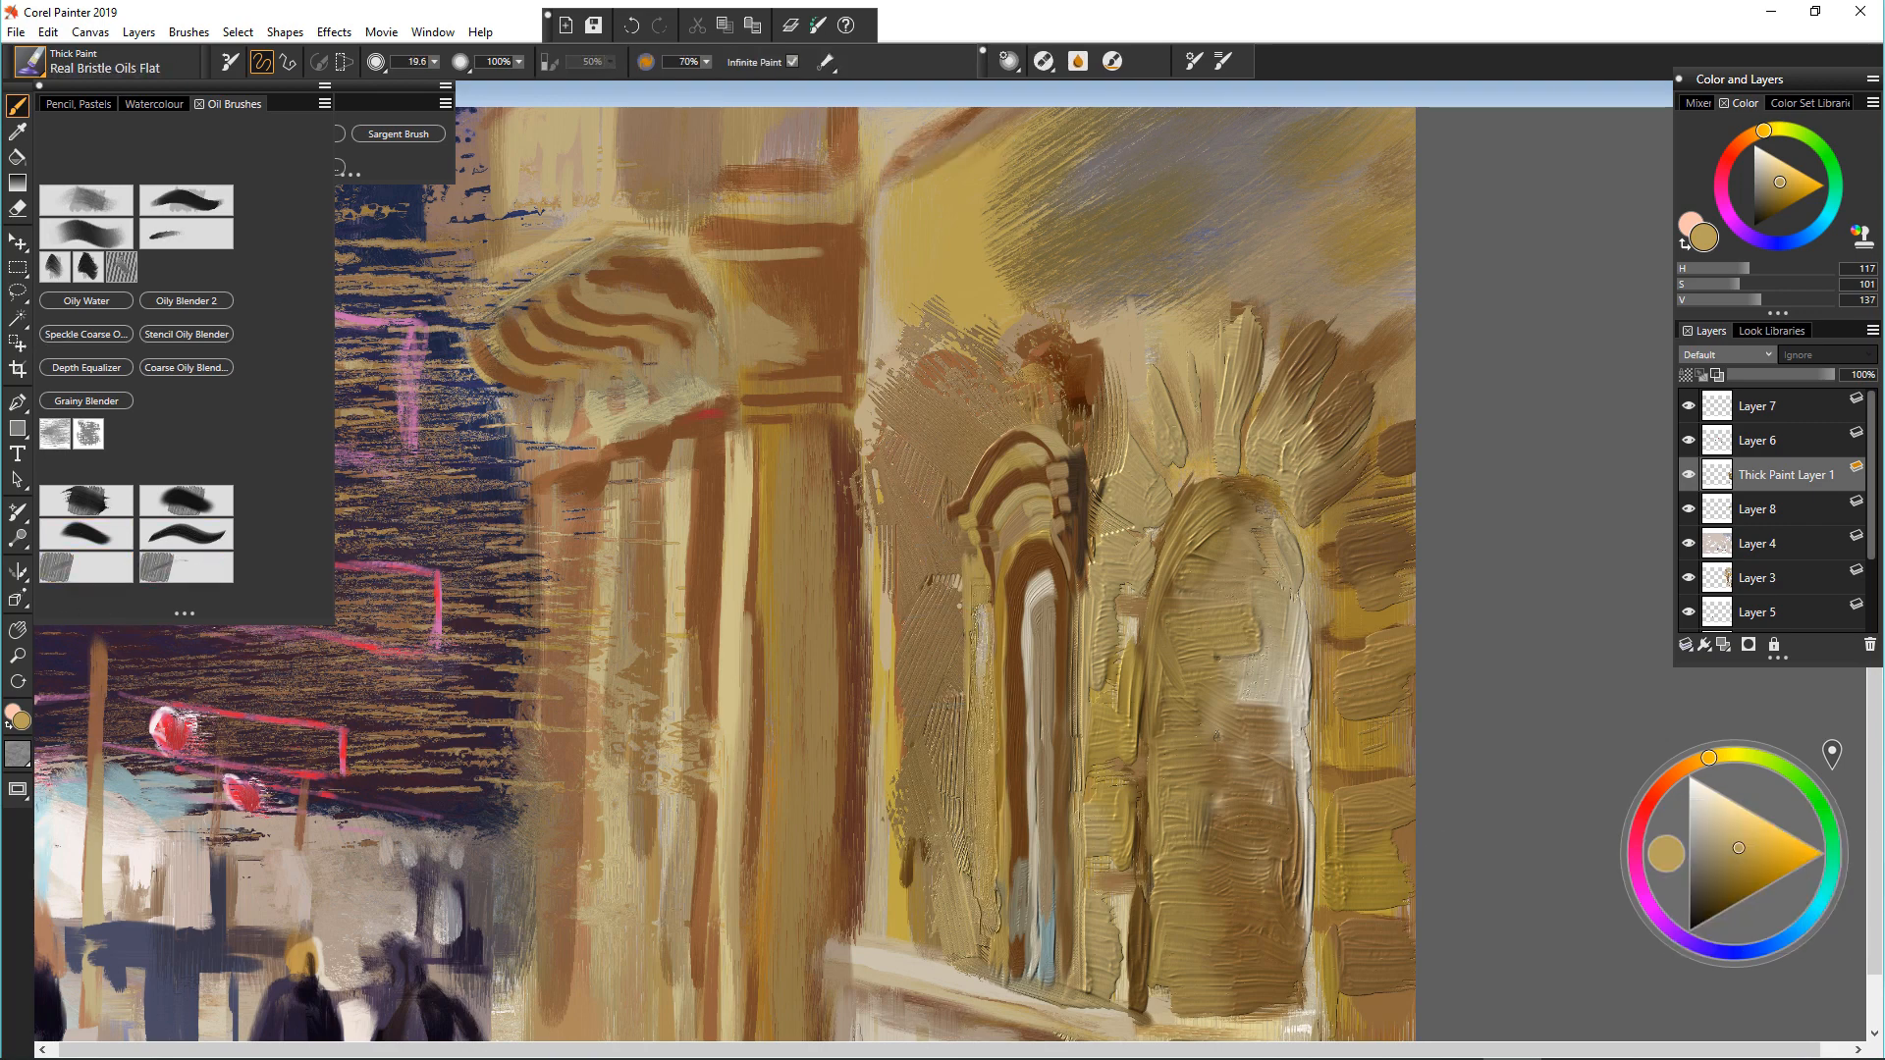
left_click_drag(977, 587, 998, 923)
left_click_drag(987, 807, 990, 954)
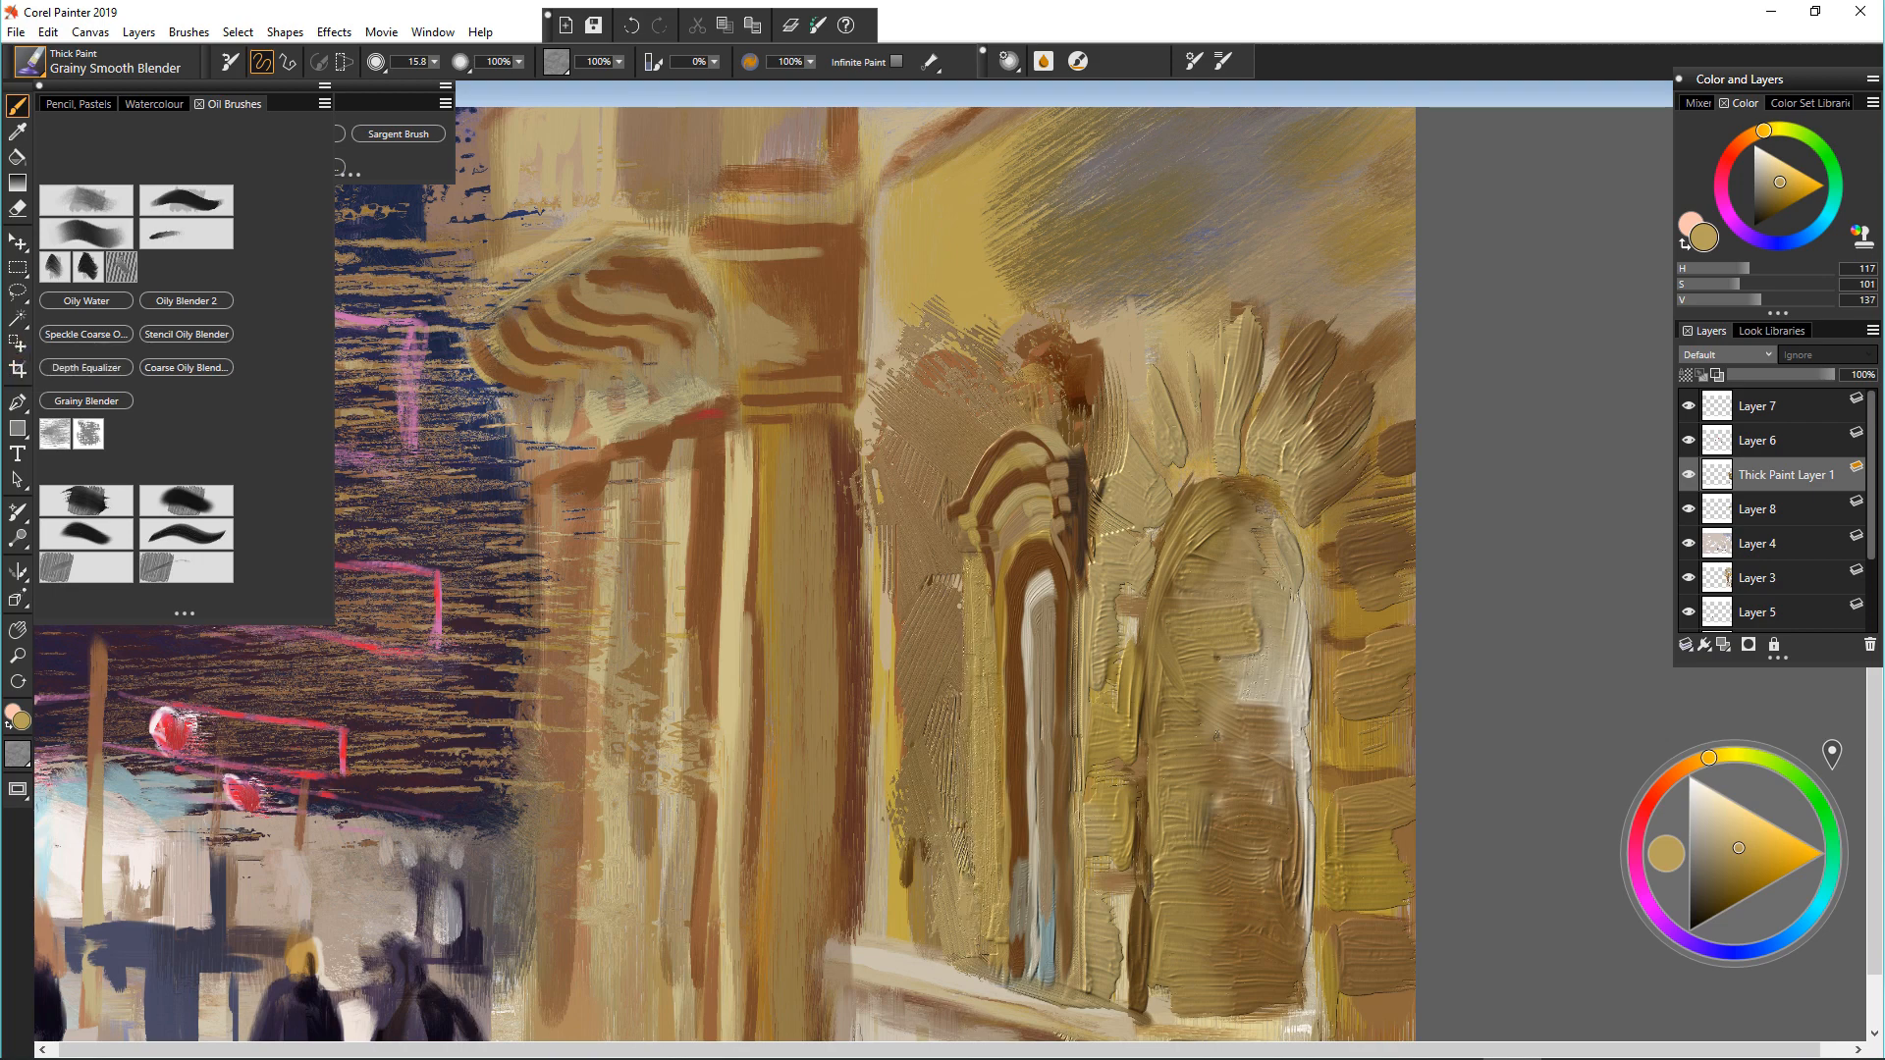
Step: Select a rectangle around the narrow window, copy it and paste it in place as a new layer
key("r")
left_click_drag(906, 412, 1102, 1018)
left_click(47, 32)
left_click(100, 176)
left_click(47, 31)
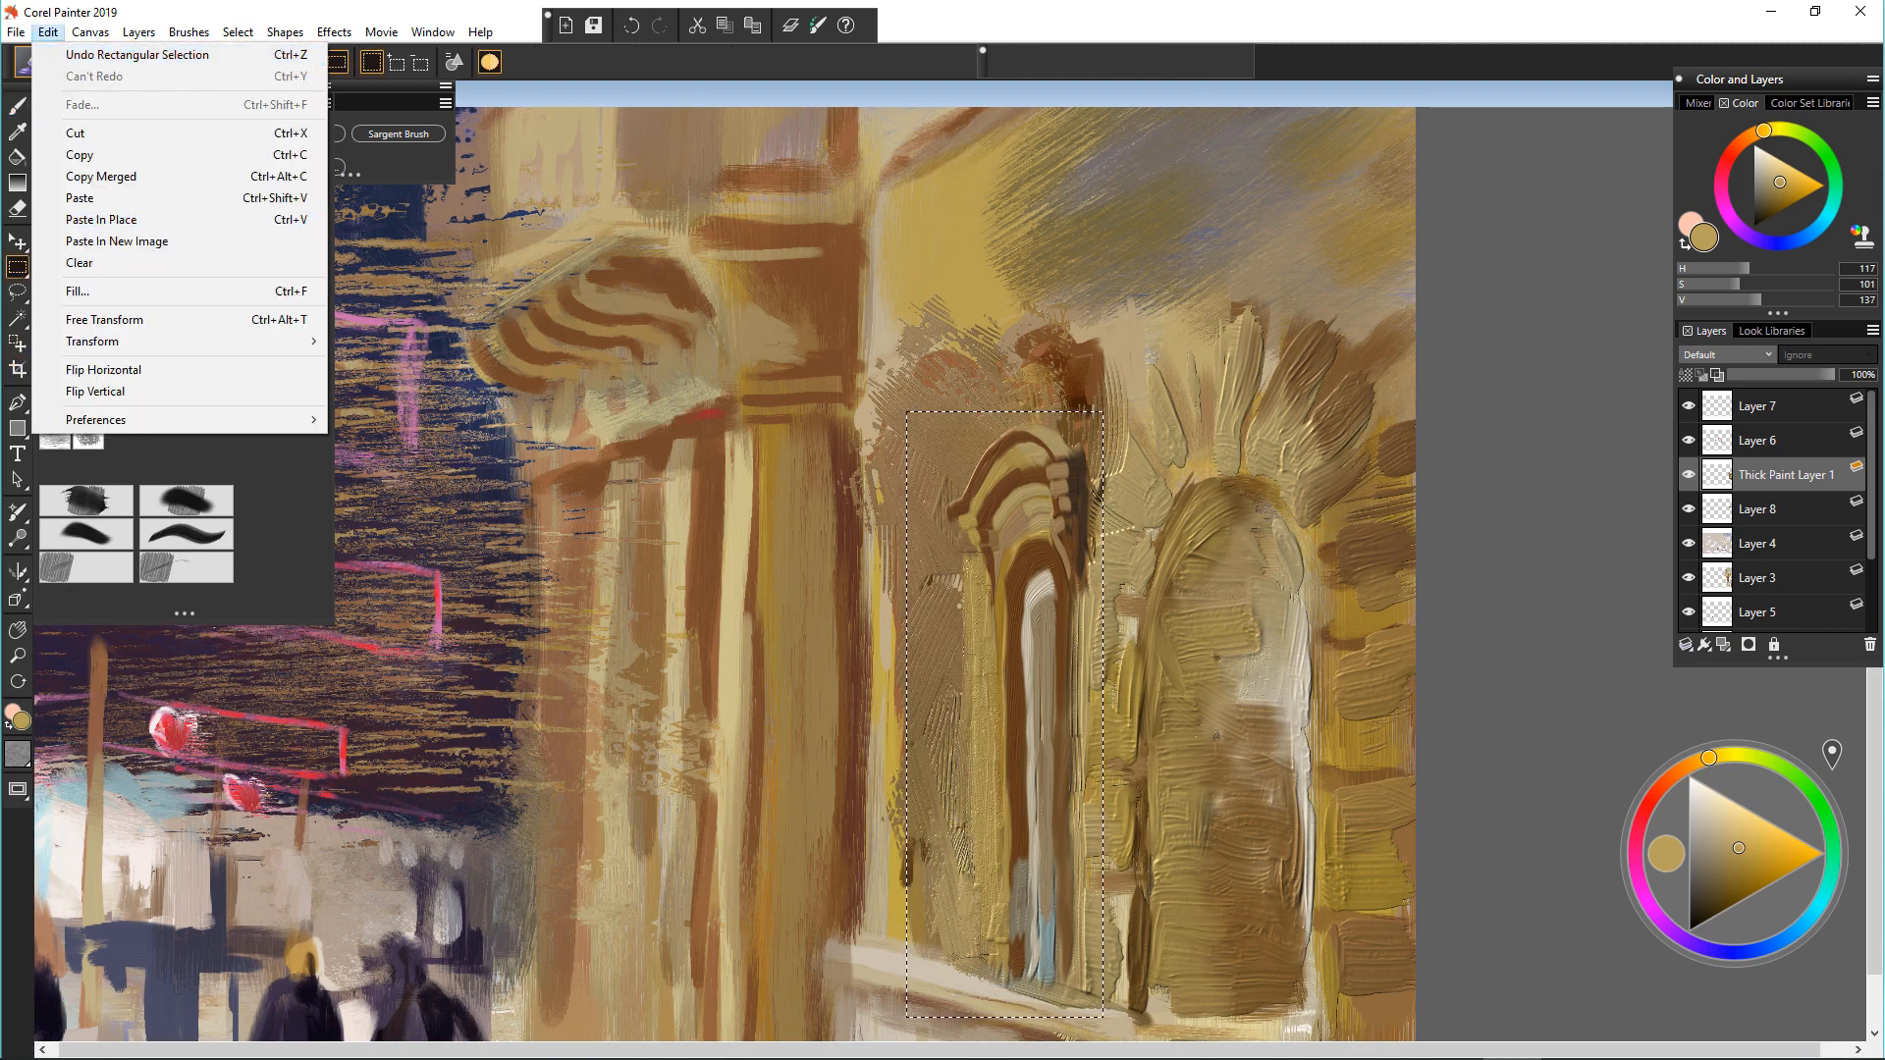
left_click(100, 219)
Step: Move the pasted window copy to the left so it stands beside the original window
key("ctrl+alt+t")
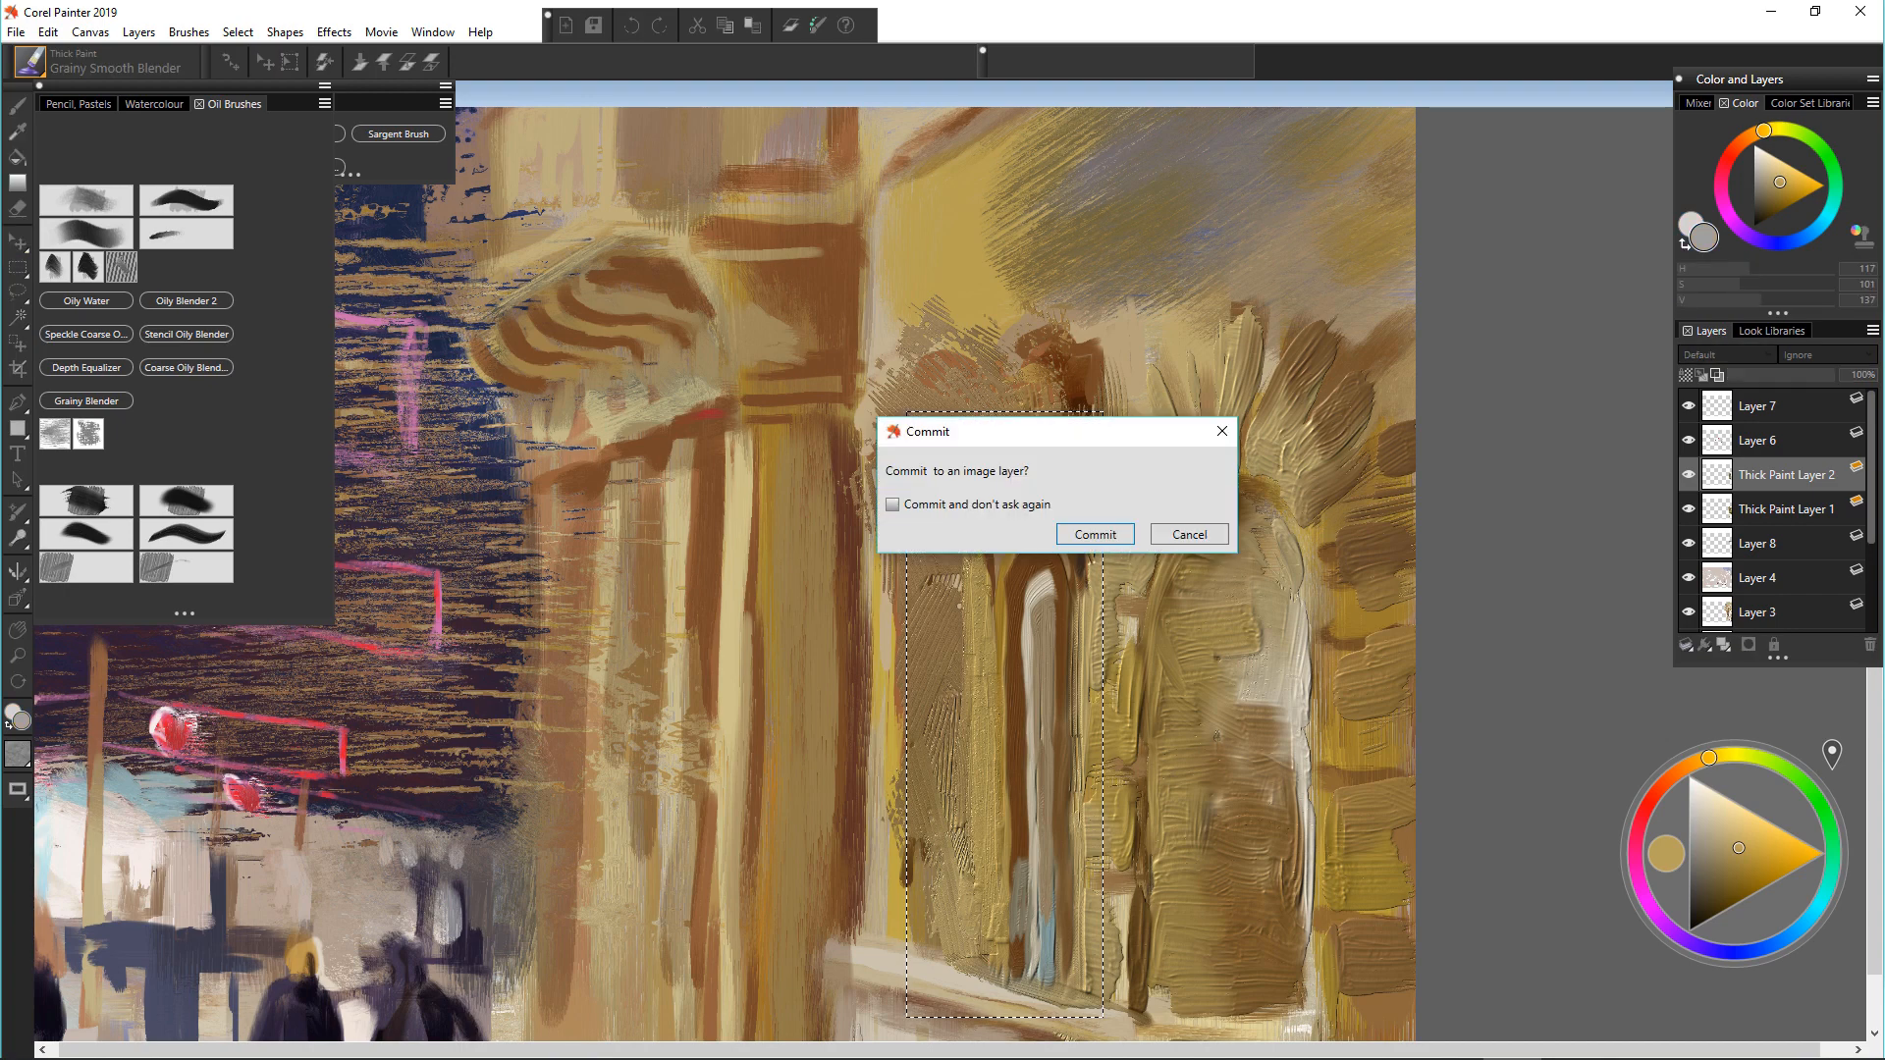
key("Escape")
key("s")
left_click_drag(1005, 714, 851, 712)
key("f")
left_click(986, 706)
key("Escape")
Step: Clear the selection and transform the copied window slightly smaller than the original, converting its layer to a default layer
left_click(236, 31)
left_click(257, 76)
left_click(48, 31)
mouse_move(128, 370)
left_click(374, 391)
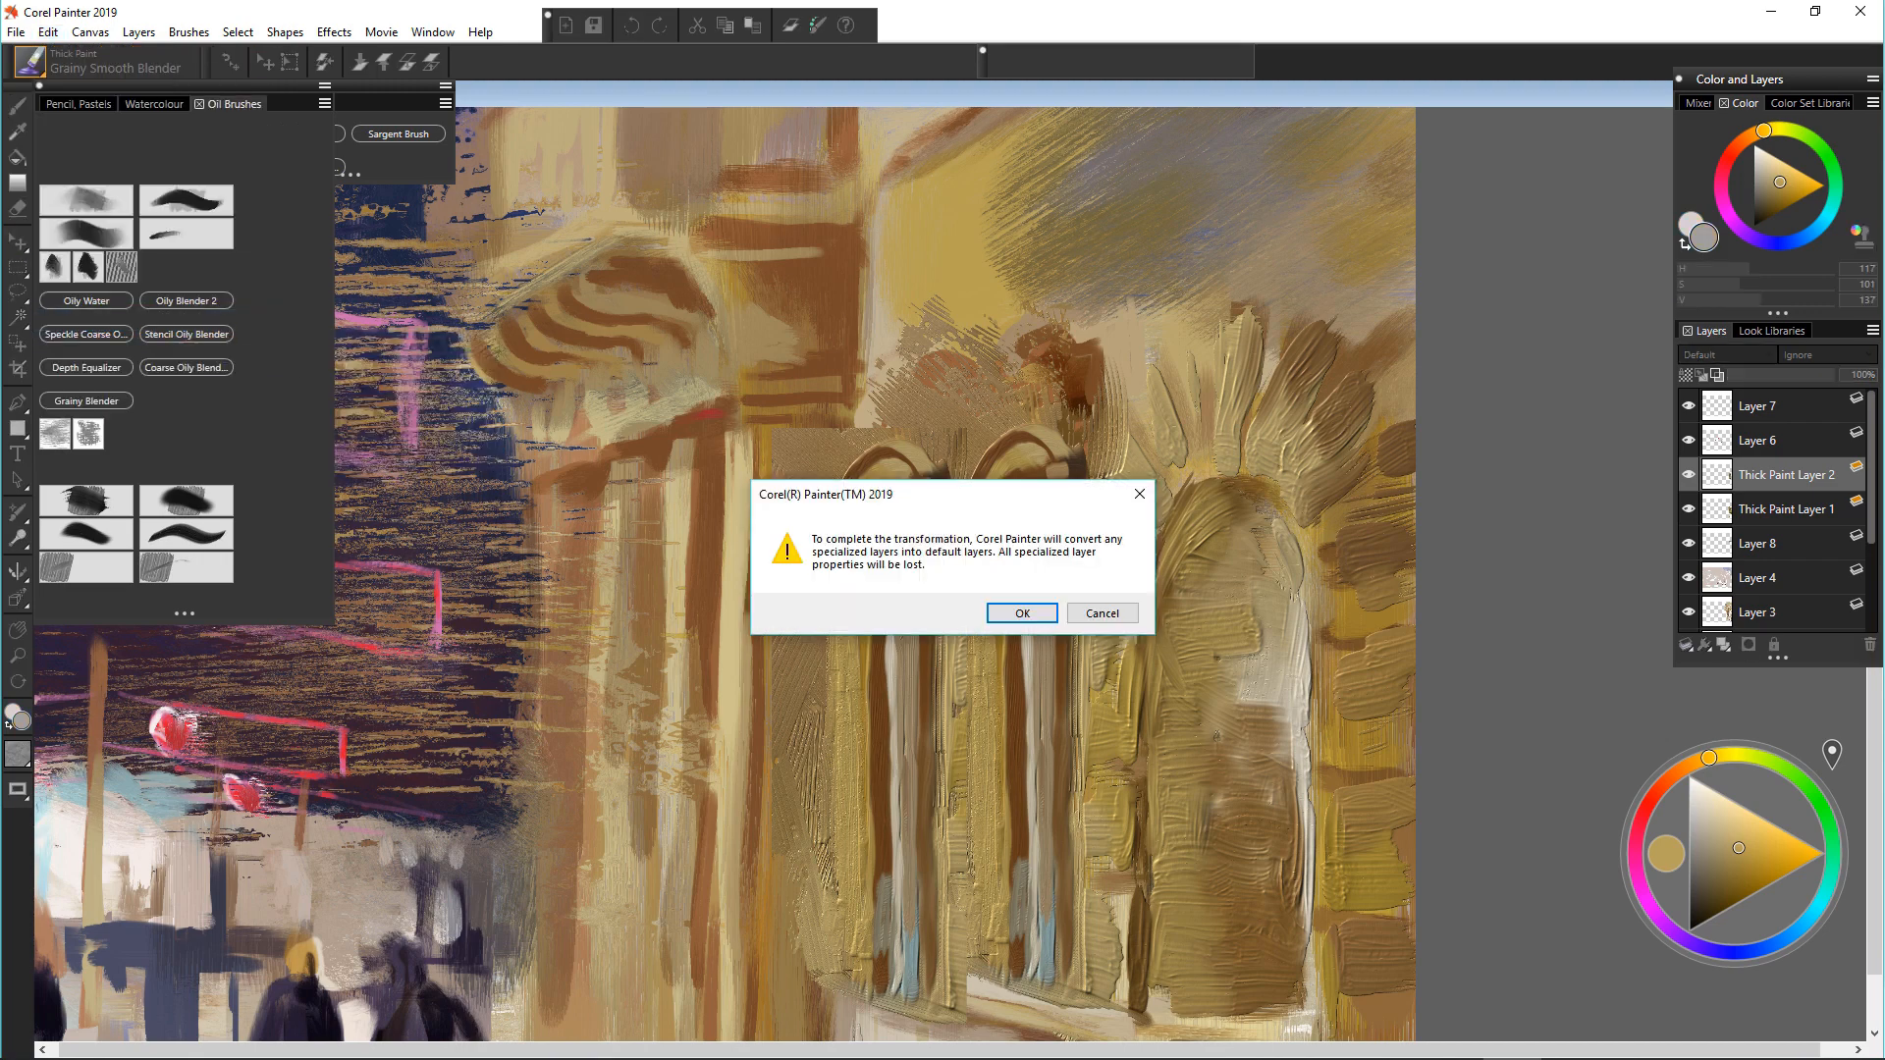
key("Return")
key("Return")
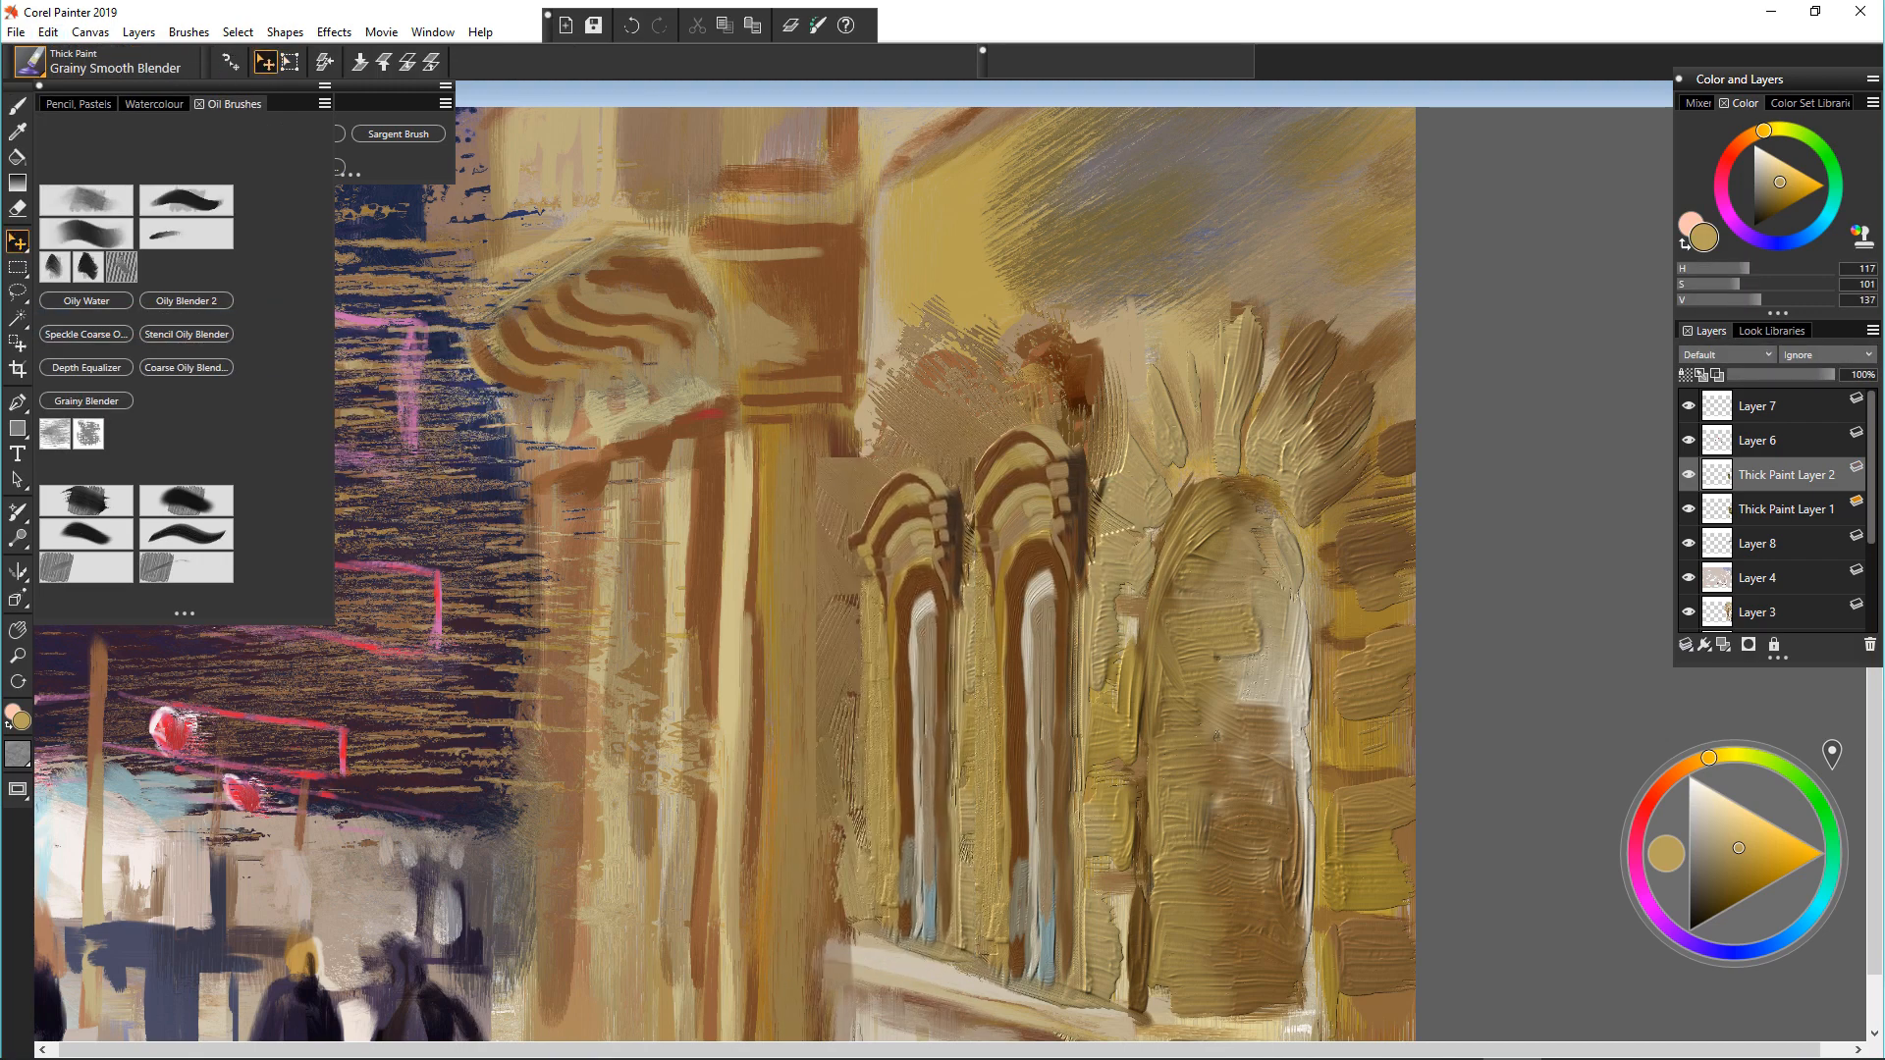
Step: Erase the excess along the copied window's left edge, then move Thick Paint Layer 2 below Thick Paint Layer 1
key("n")
mouse_move(852, 466)
left_mouse_down()
mouse_move(834, 545)
mouse_move(842, 874)
left_mouse_up()
left_click_drag(850, 497, 864, 923)
key("f")
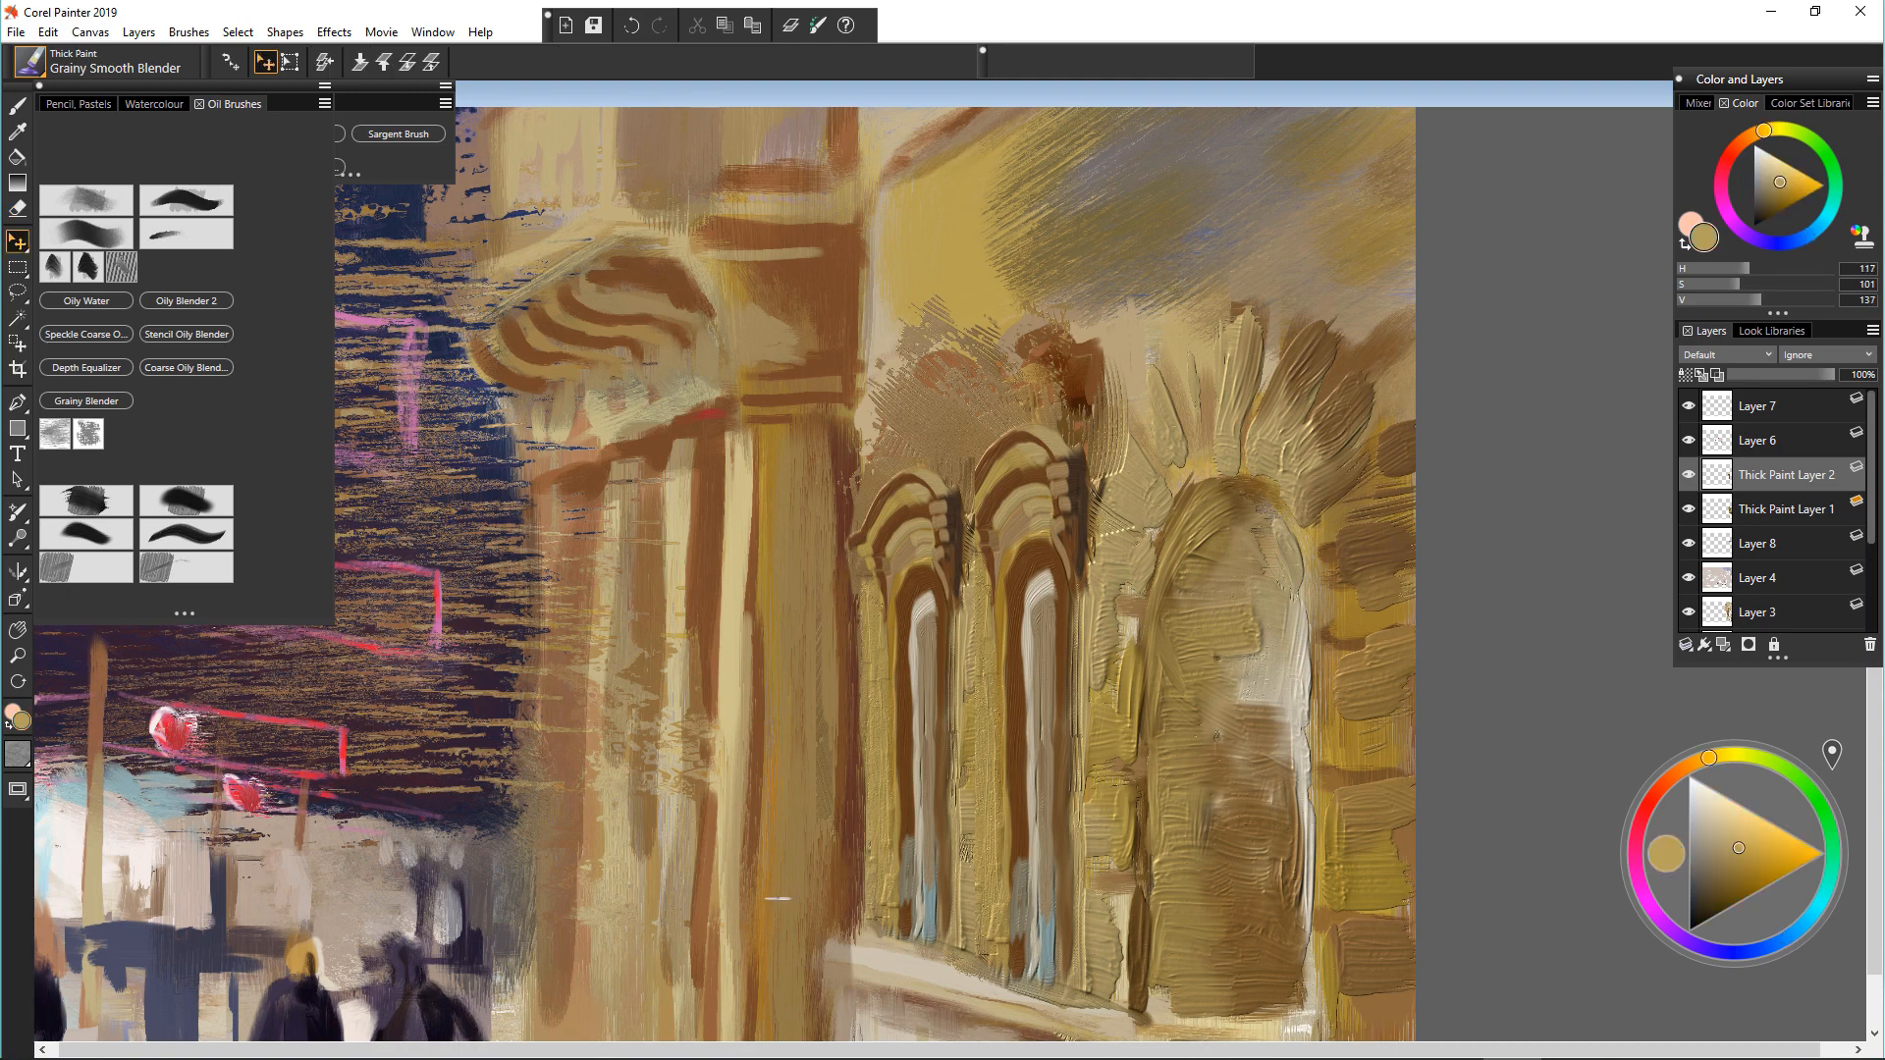
key("ctrl+[")
left_click(90, 31)
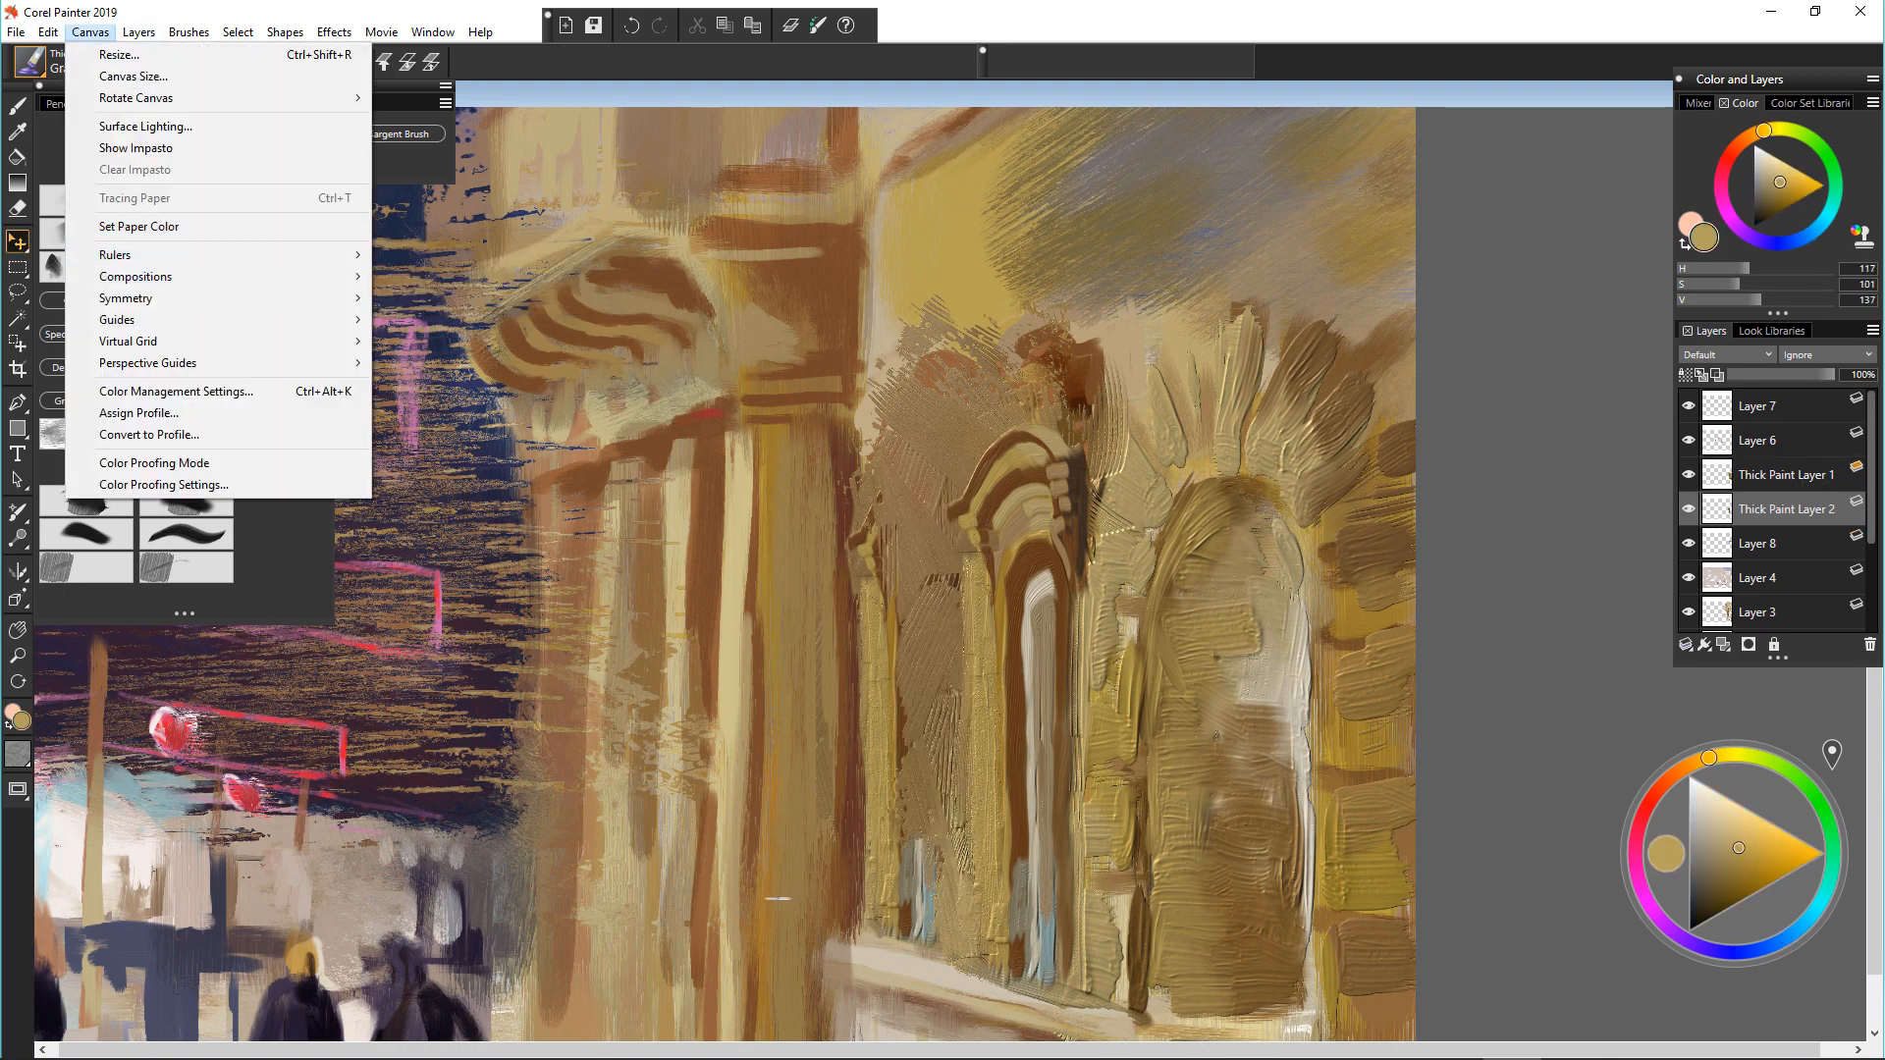
Step: Move Thick Paint Layer 2 to the bottom of the layer stack and make Thick Paint Layer 1 active
mouse_move(138, 32)
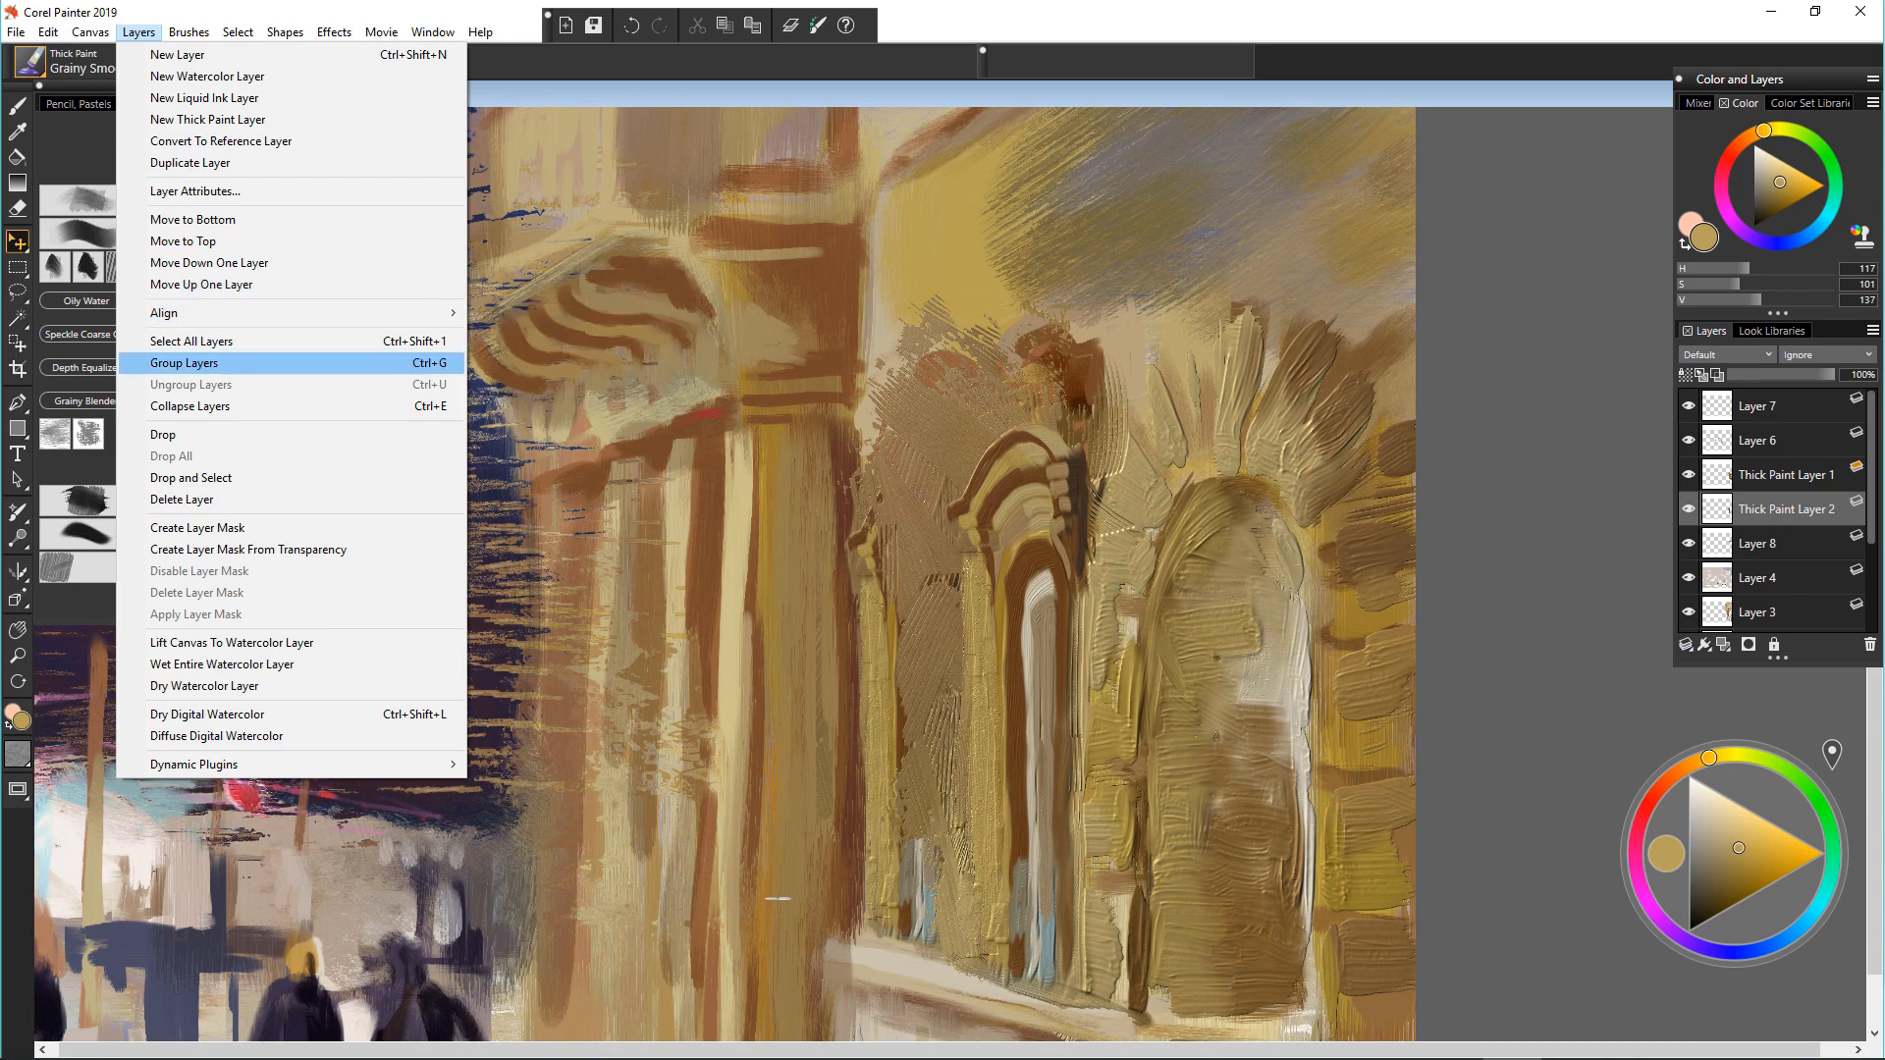
left_click(192, 219)
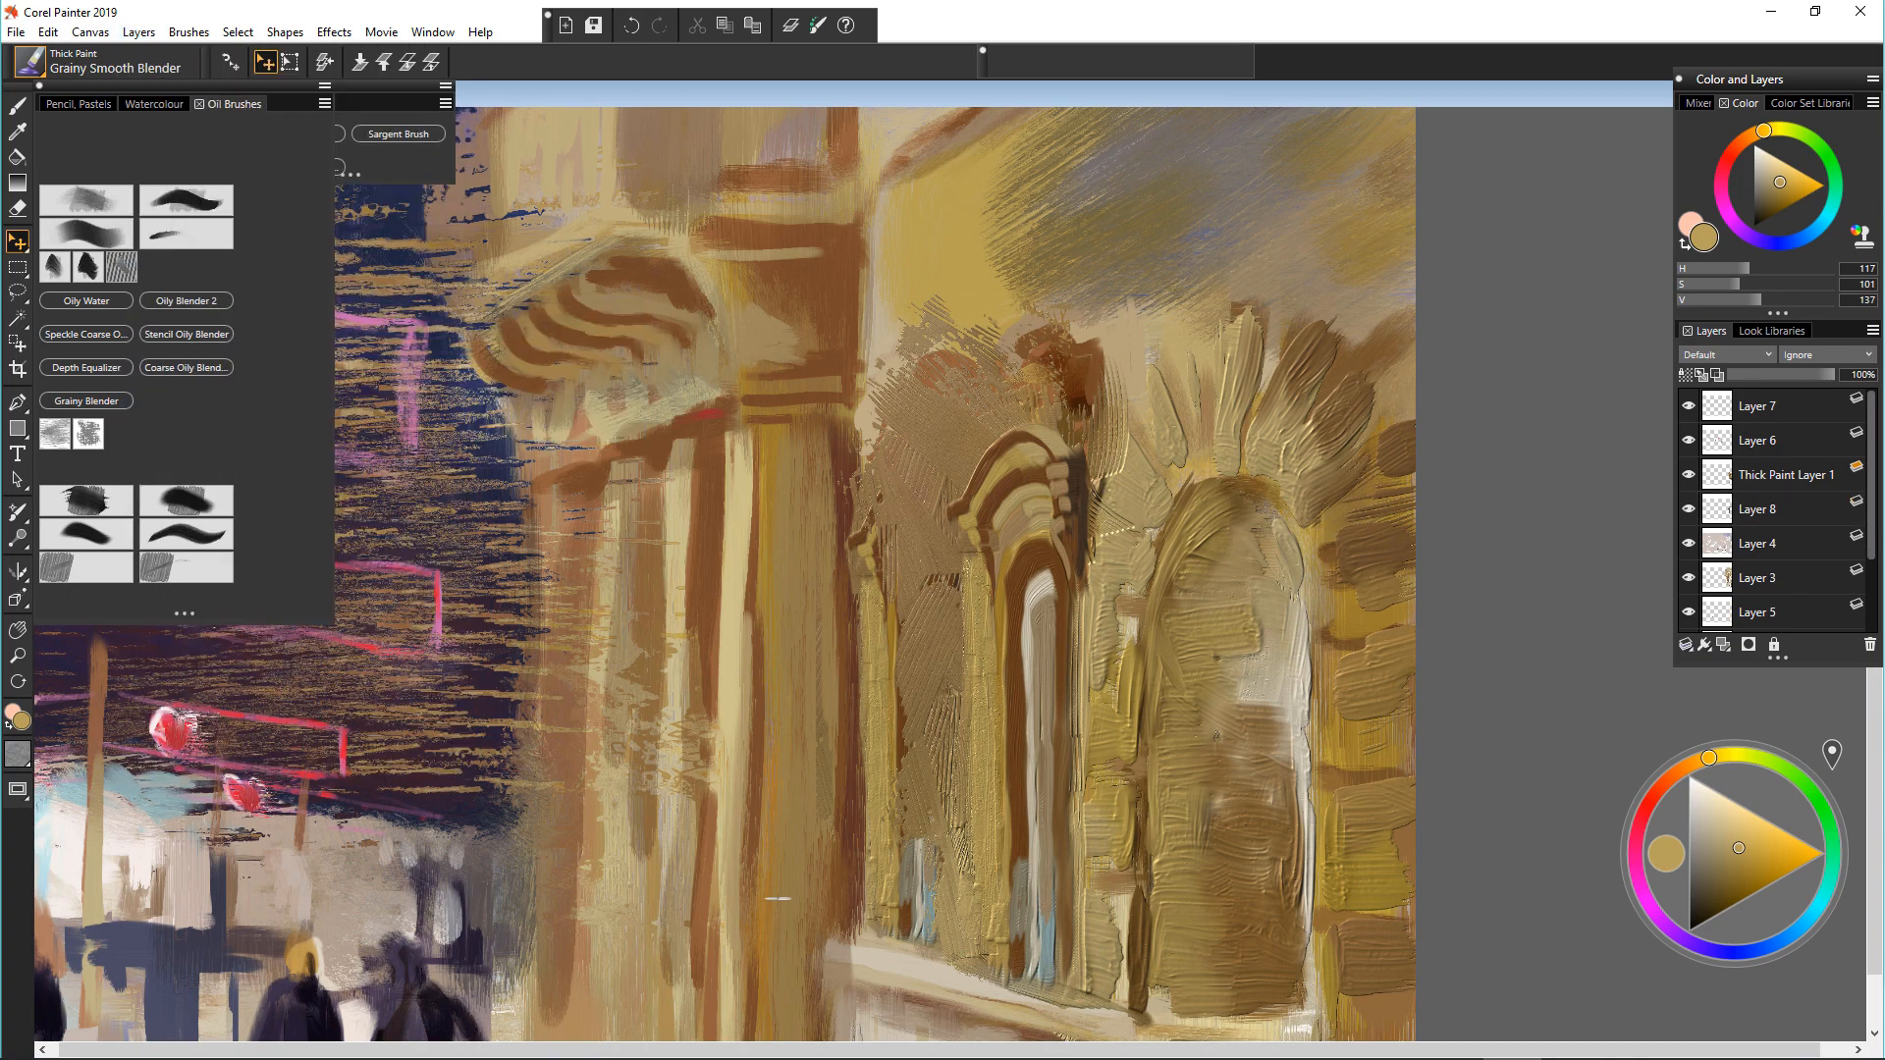
left_click(1785, 474)
key("n")
Step: Fill in the arched moulding and recess of the left narrow window
left_click_drag(903, 590, 908, 393)
mouse_move(957, 511)
left_mouse_down()
mouse_move(923, 805)
mouse_move(967, 933)
mouse_move(980, 564)
left_mouse_up()
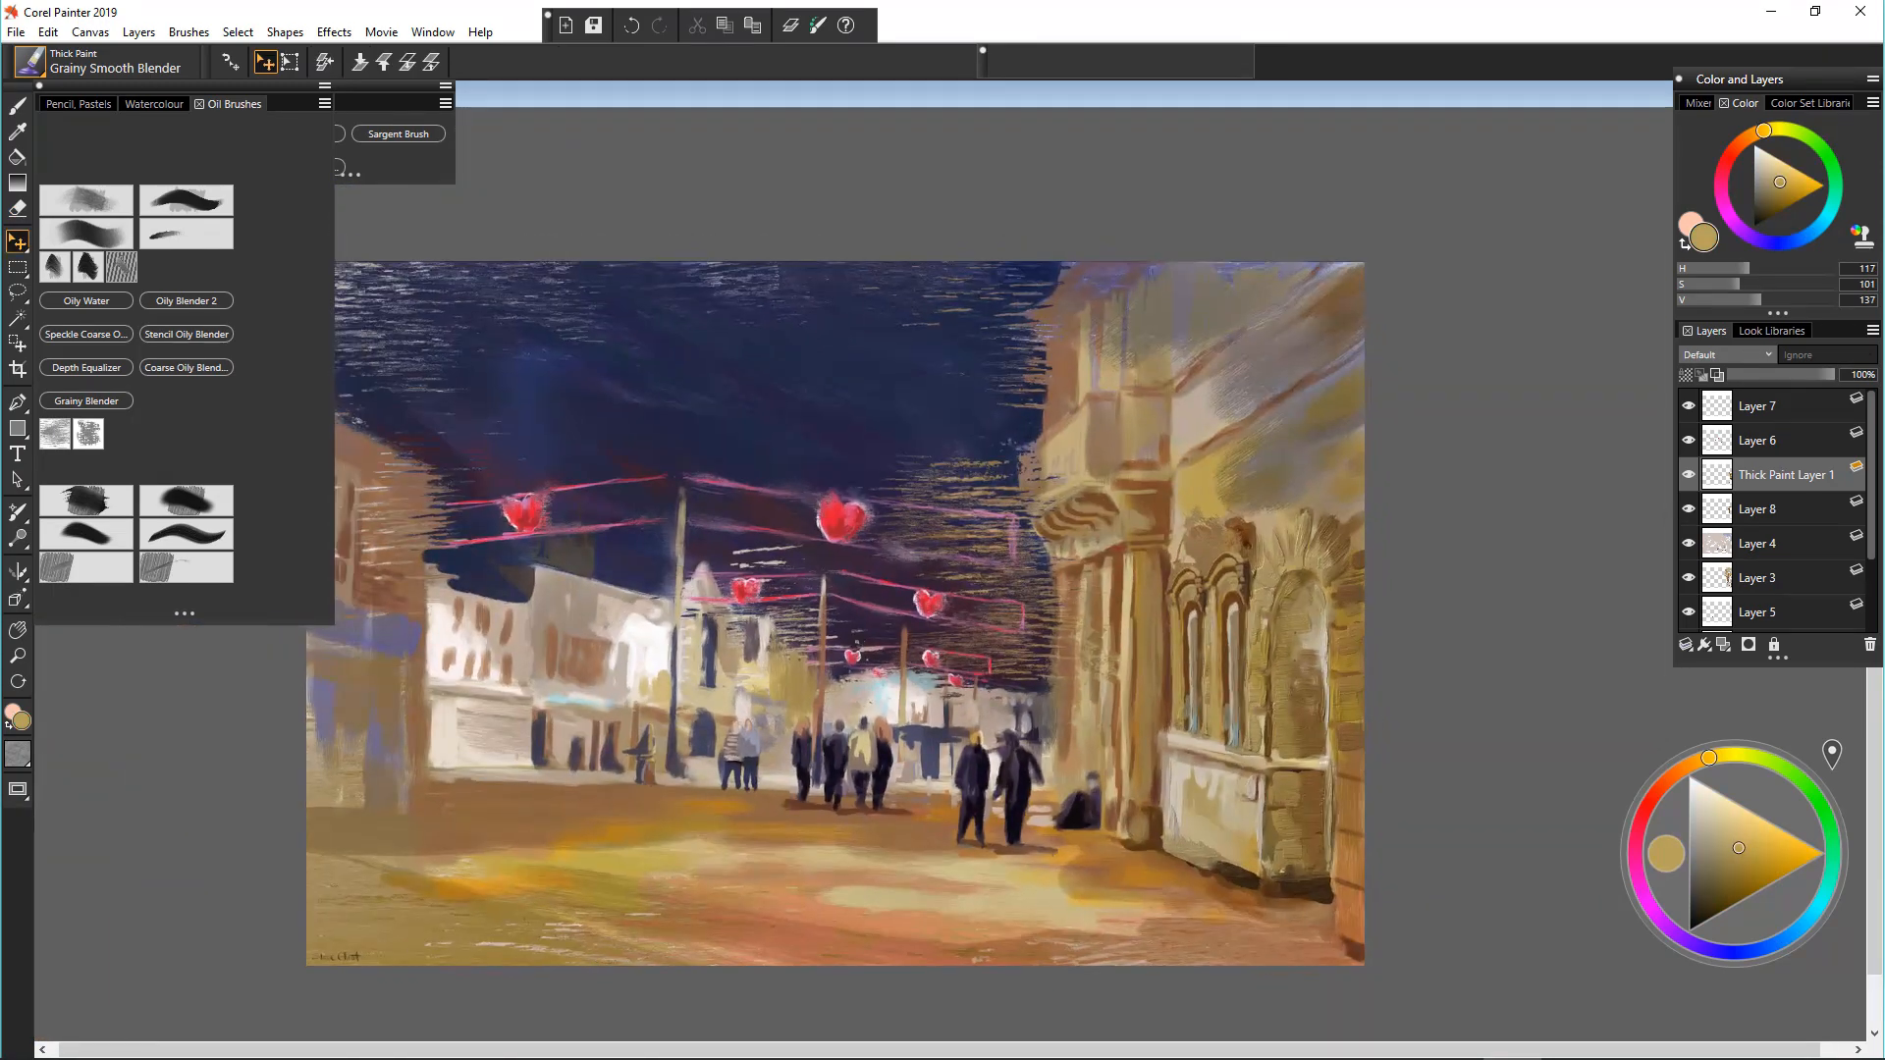
key("ctrl+plus")
key("ctrl+plus")
key("b")
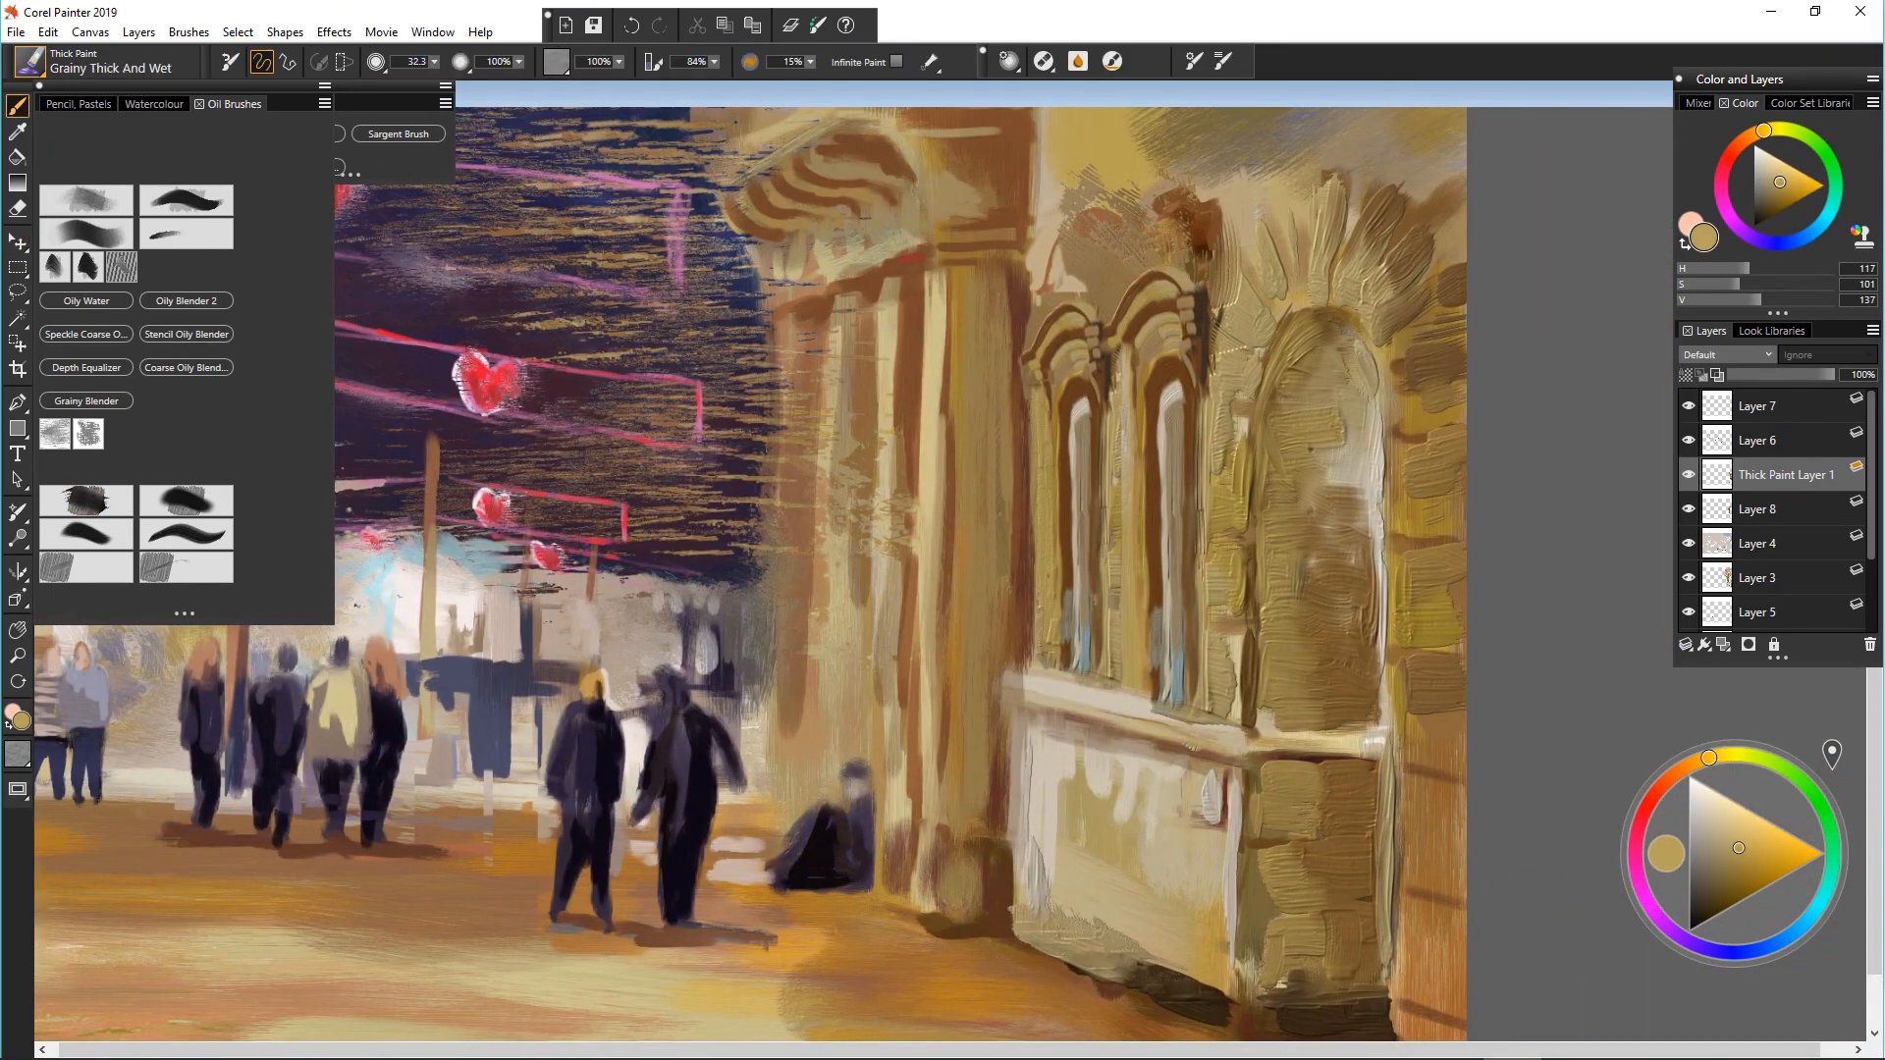
Step: Shade the inner tops and edges of both narrow windows in sampled browns with the Grainy Thick And Wet brush
left_click(1178, 375, "alt")
left_click_drag(1174, 369, 1150, 442)
left_click(1081, 391, "alt")
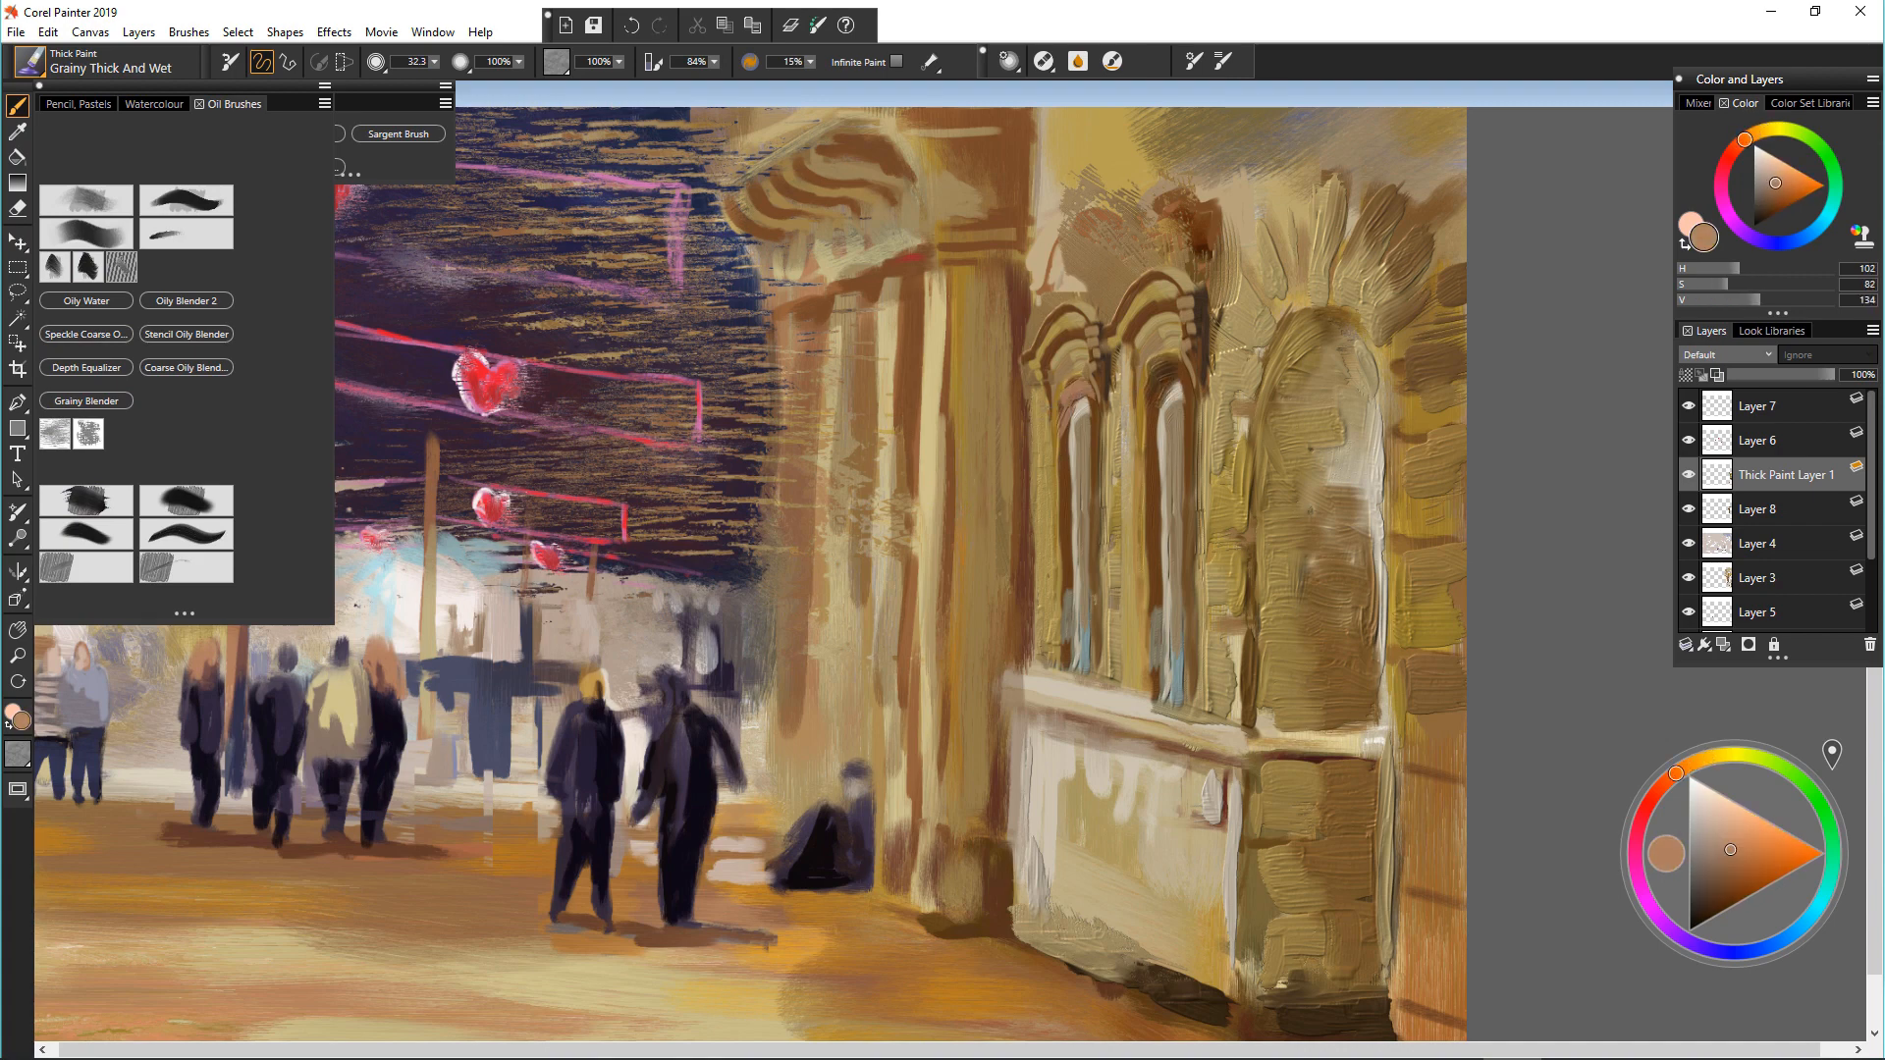
left_click_drag(1070, 403, 1060, 539)
left_click(1077, 428, "alt")
Step: Paint thick off-white and grey highlights down the panes of the narrow windows
left_click(1692, 787)
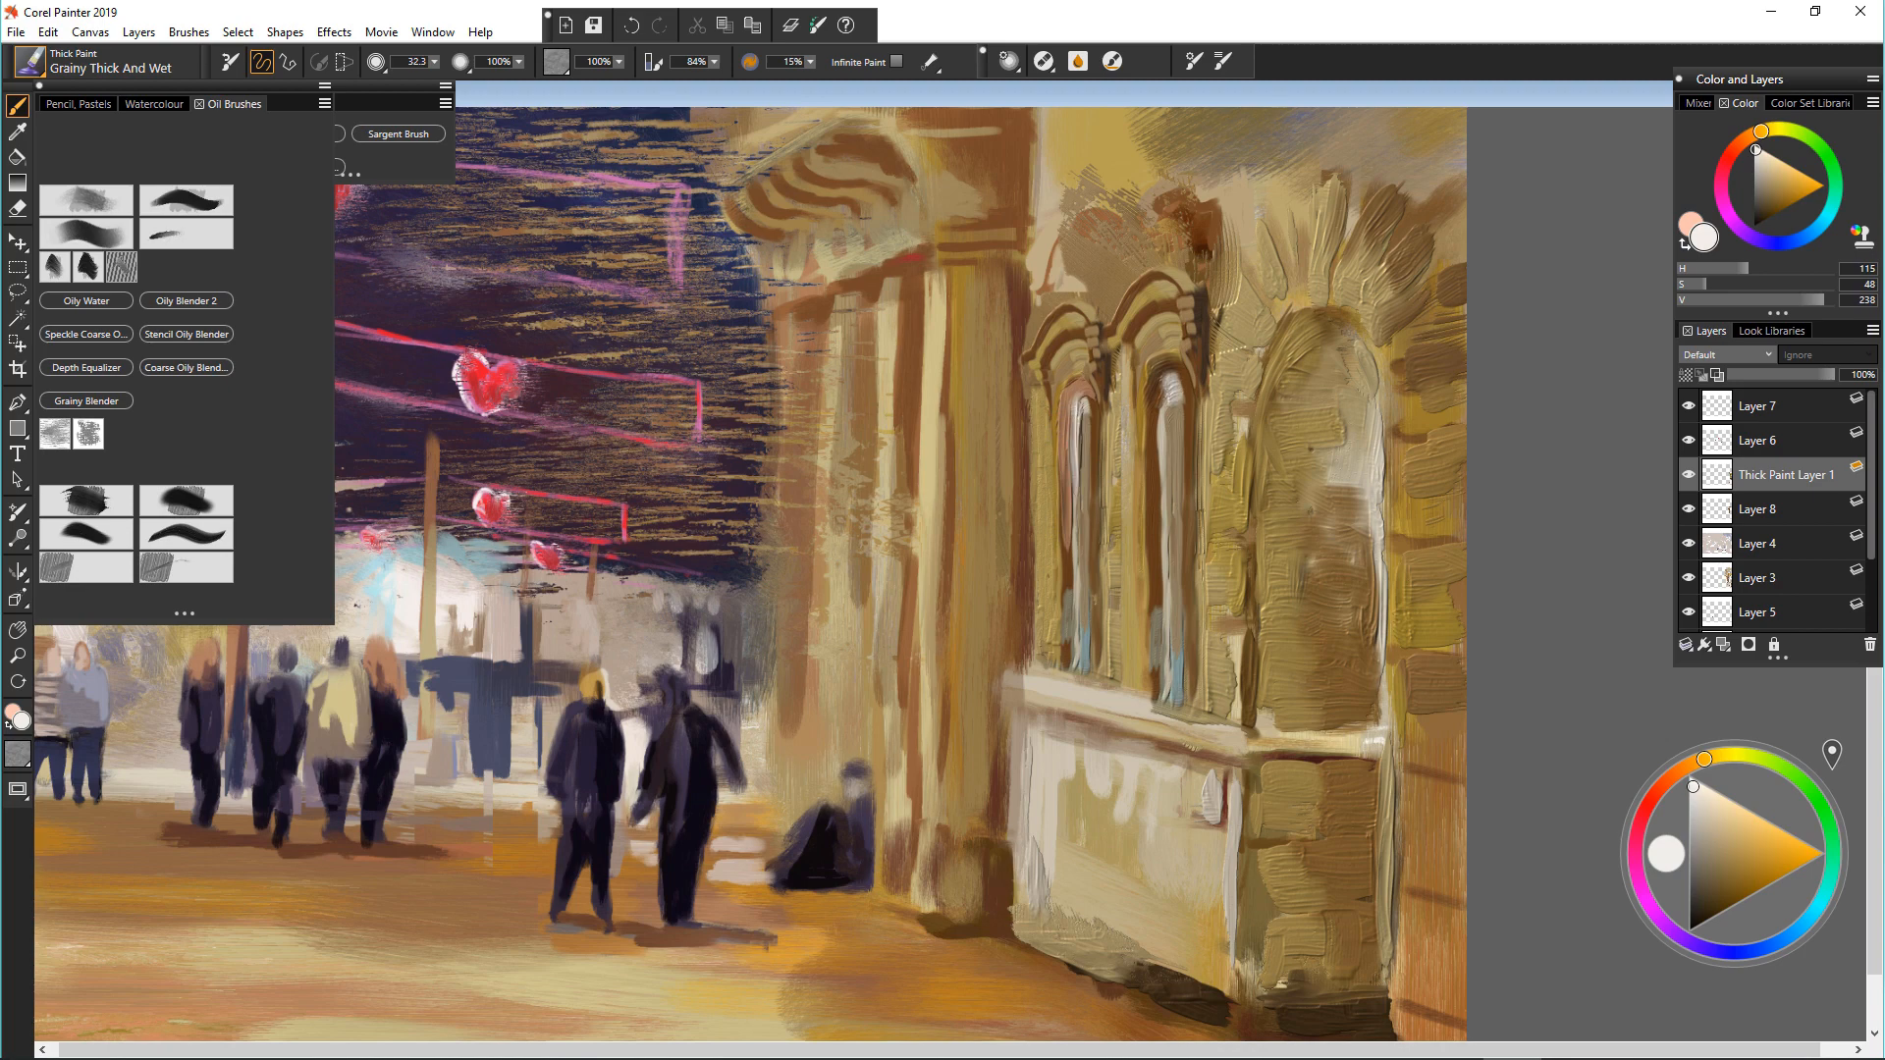
left_click(1170, 629, "alt")
mouse_move(1172, 554)
left_mouse_down()
mouse_move(1173, 620)
mouse_move(1176, 575)
left_mouse_up()
left_click(1173, 540, "alt")
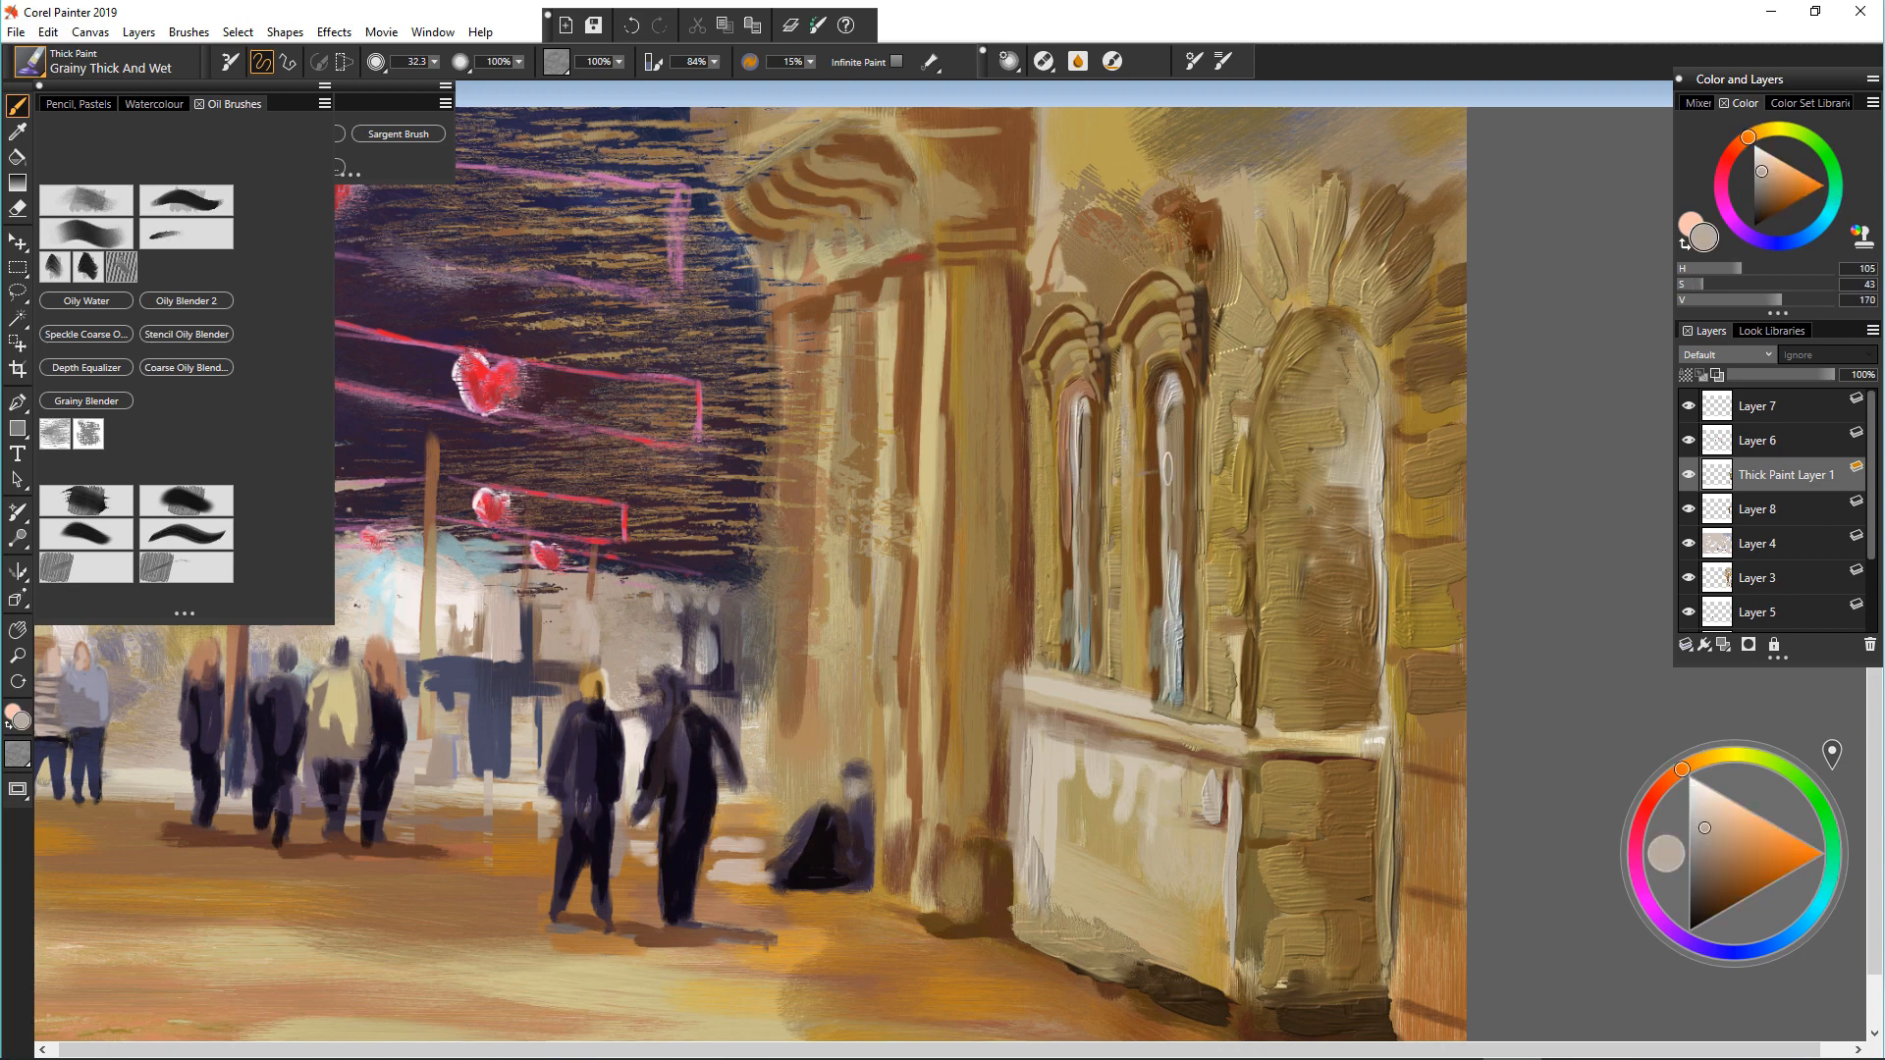
right_click(1027, 245)
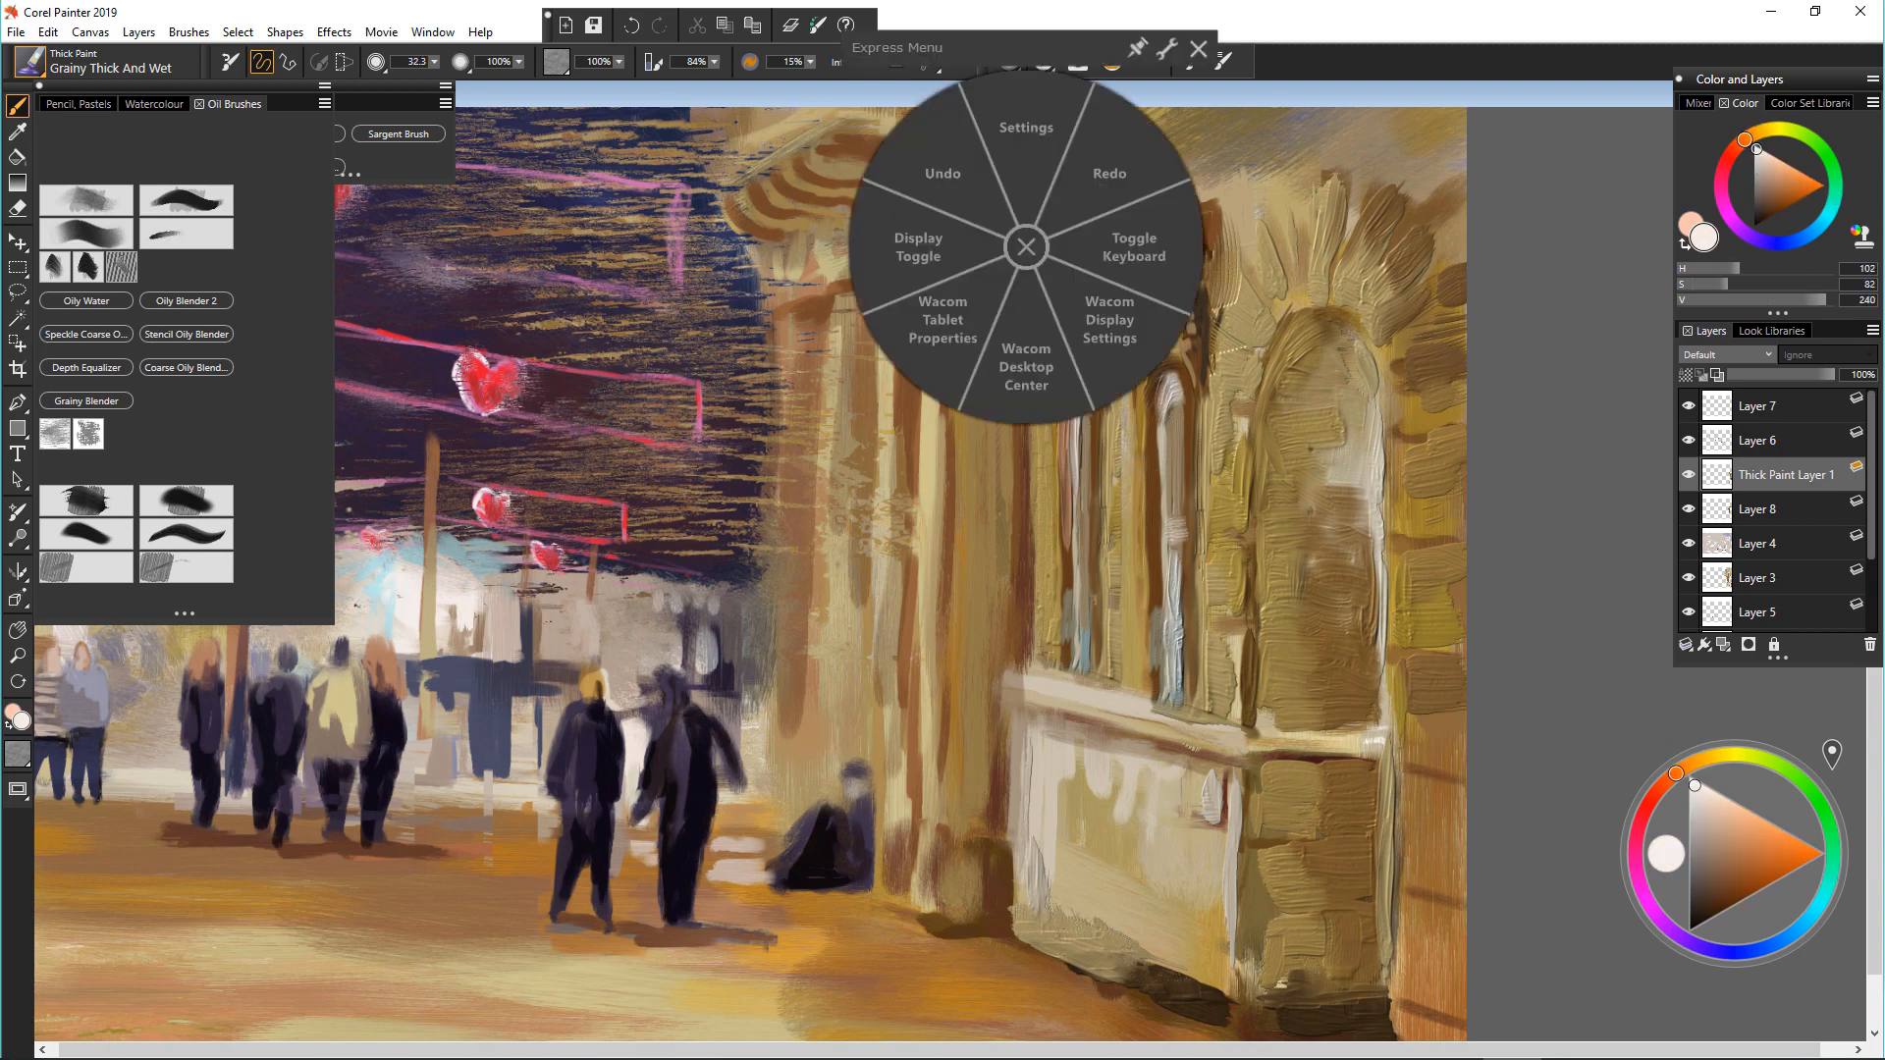
Step: Paint cream highlights on the left window's arched moulding with the brush reduced to about 14
left_click(1054, 329, "alt")
left_click_drag(1040, 324, 1023, 309)
left_click(1023, 310, "alt")
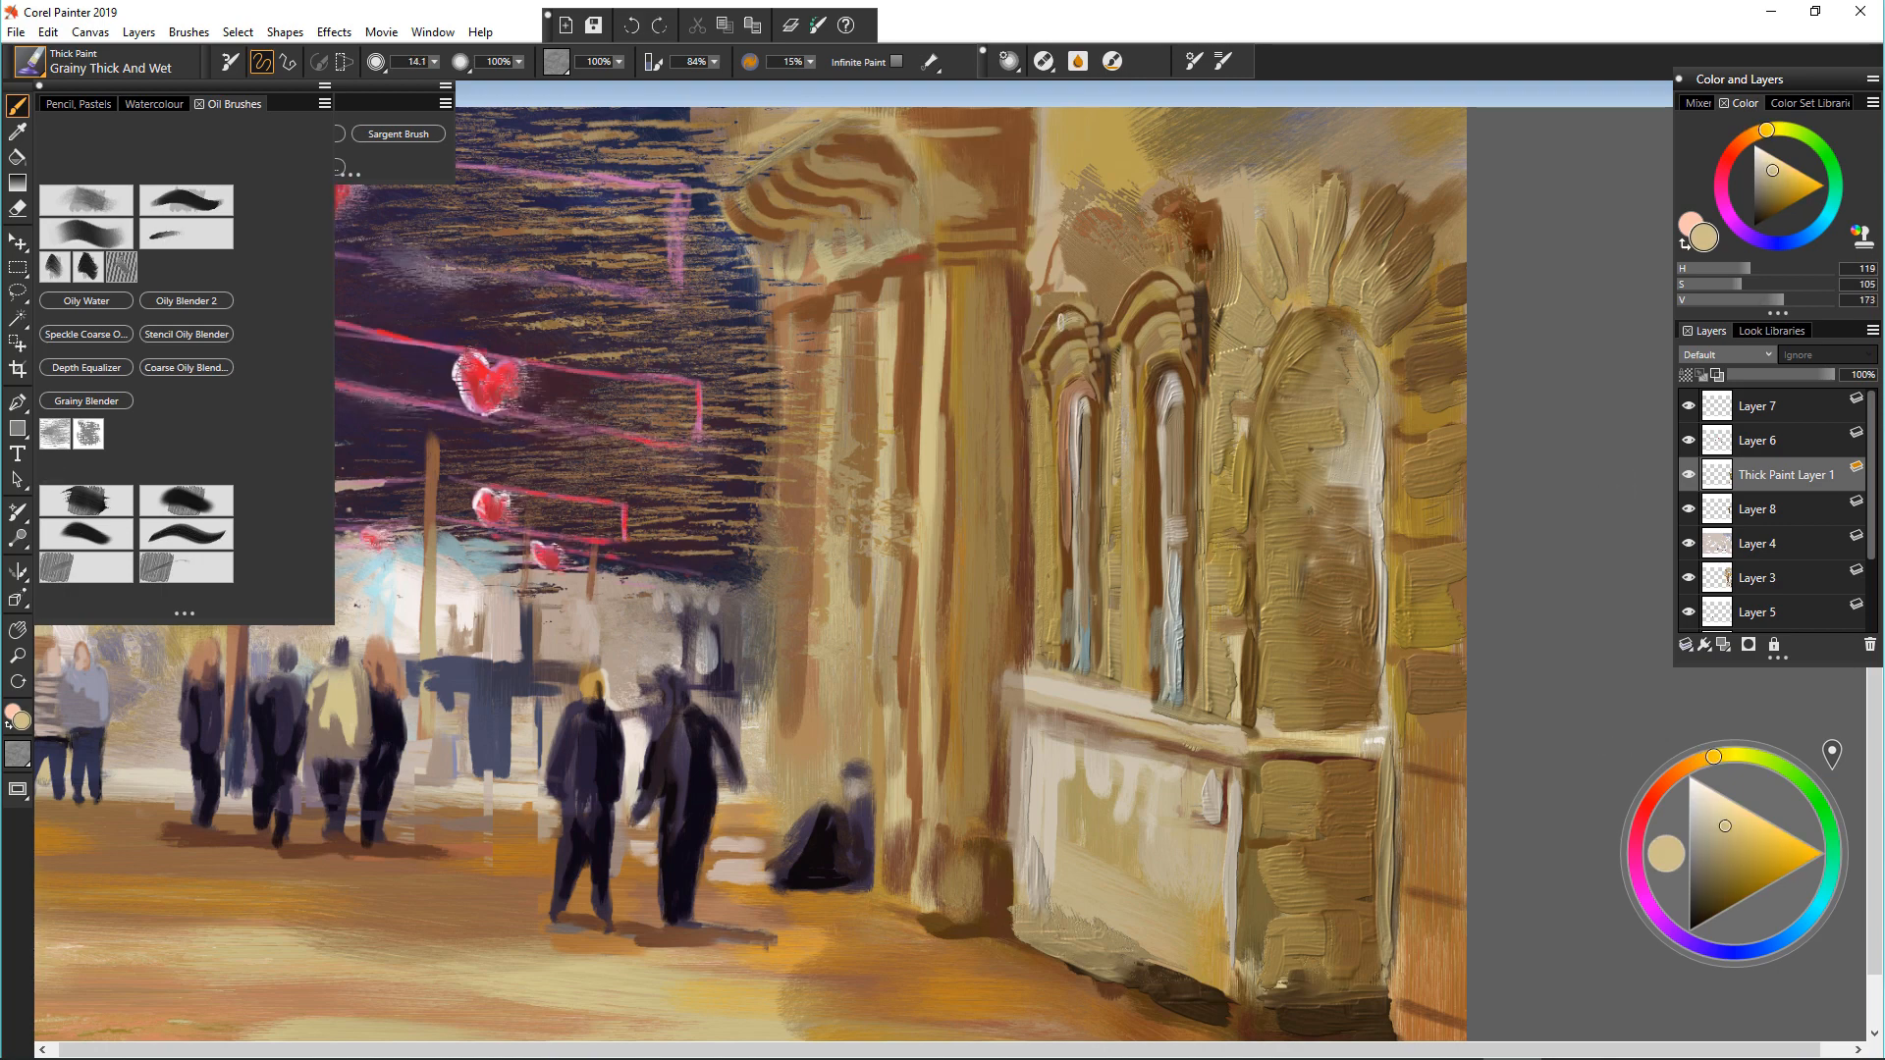
left_click_drag(1061, 322, 1046, 351)
key("ctrl+plus")
left_click_drag(1114, 211, 982, 380)
Step: Add sampled cream strokes down the right window's frame and on the left window's moulding
left_click(987, 358, "alt")
left_click(972, 391, "alt")
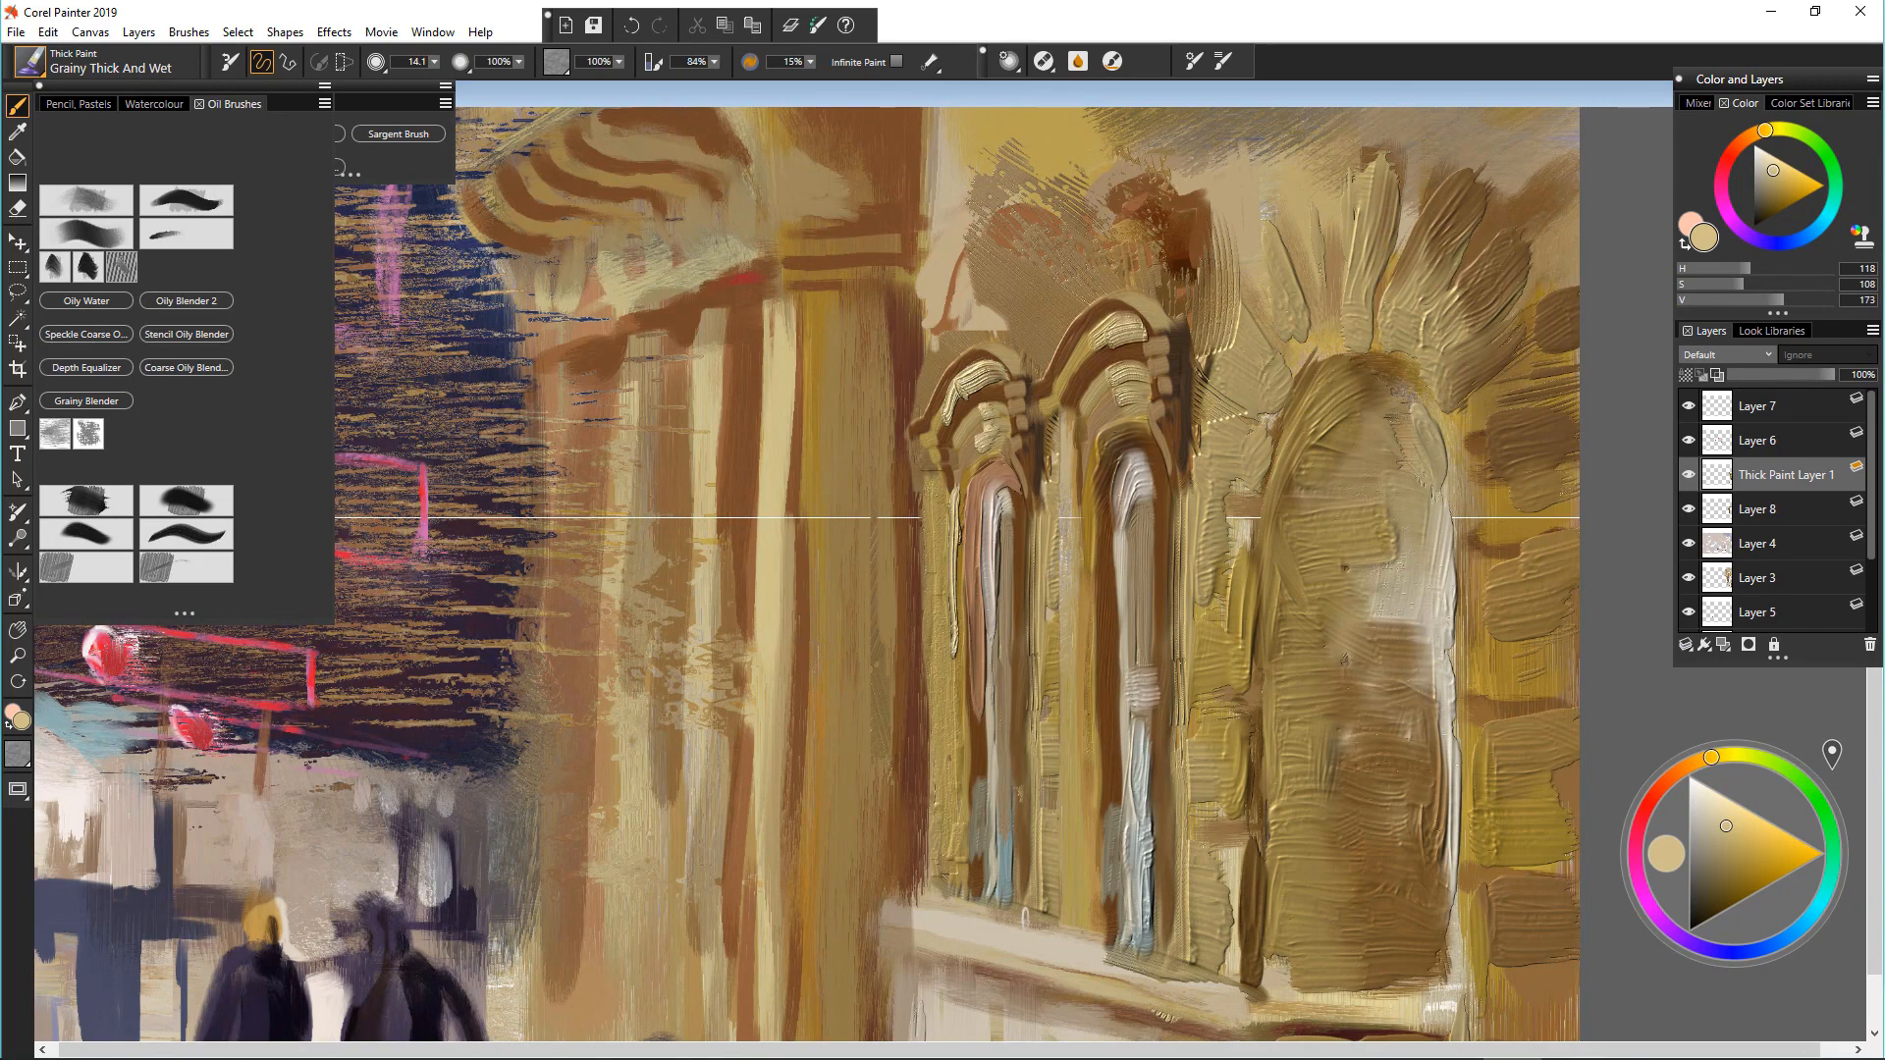
left_click_drag(1166, 491, 1171, 883)
left_click(948, 429, "alt")
left_click_drag(1015, 380, 1018, 407)
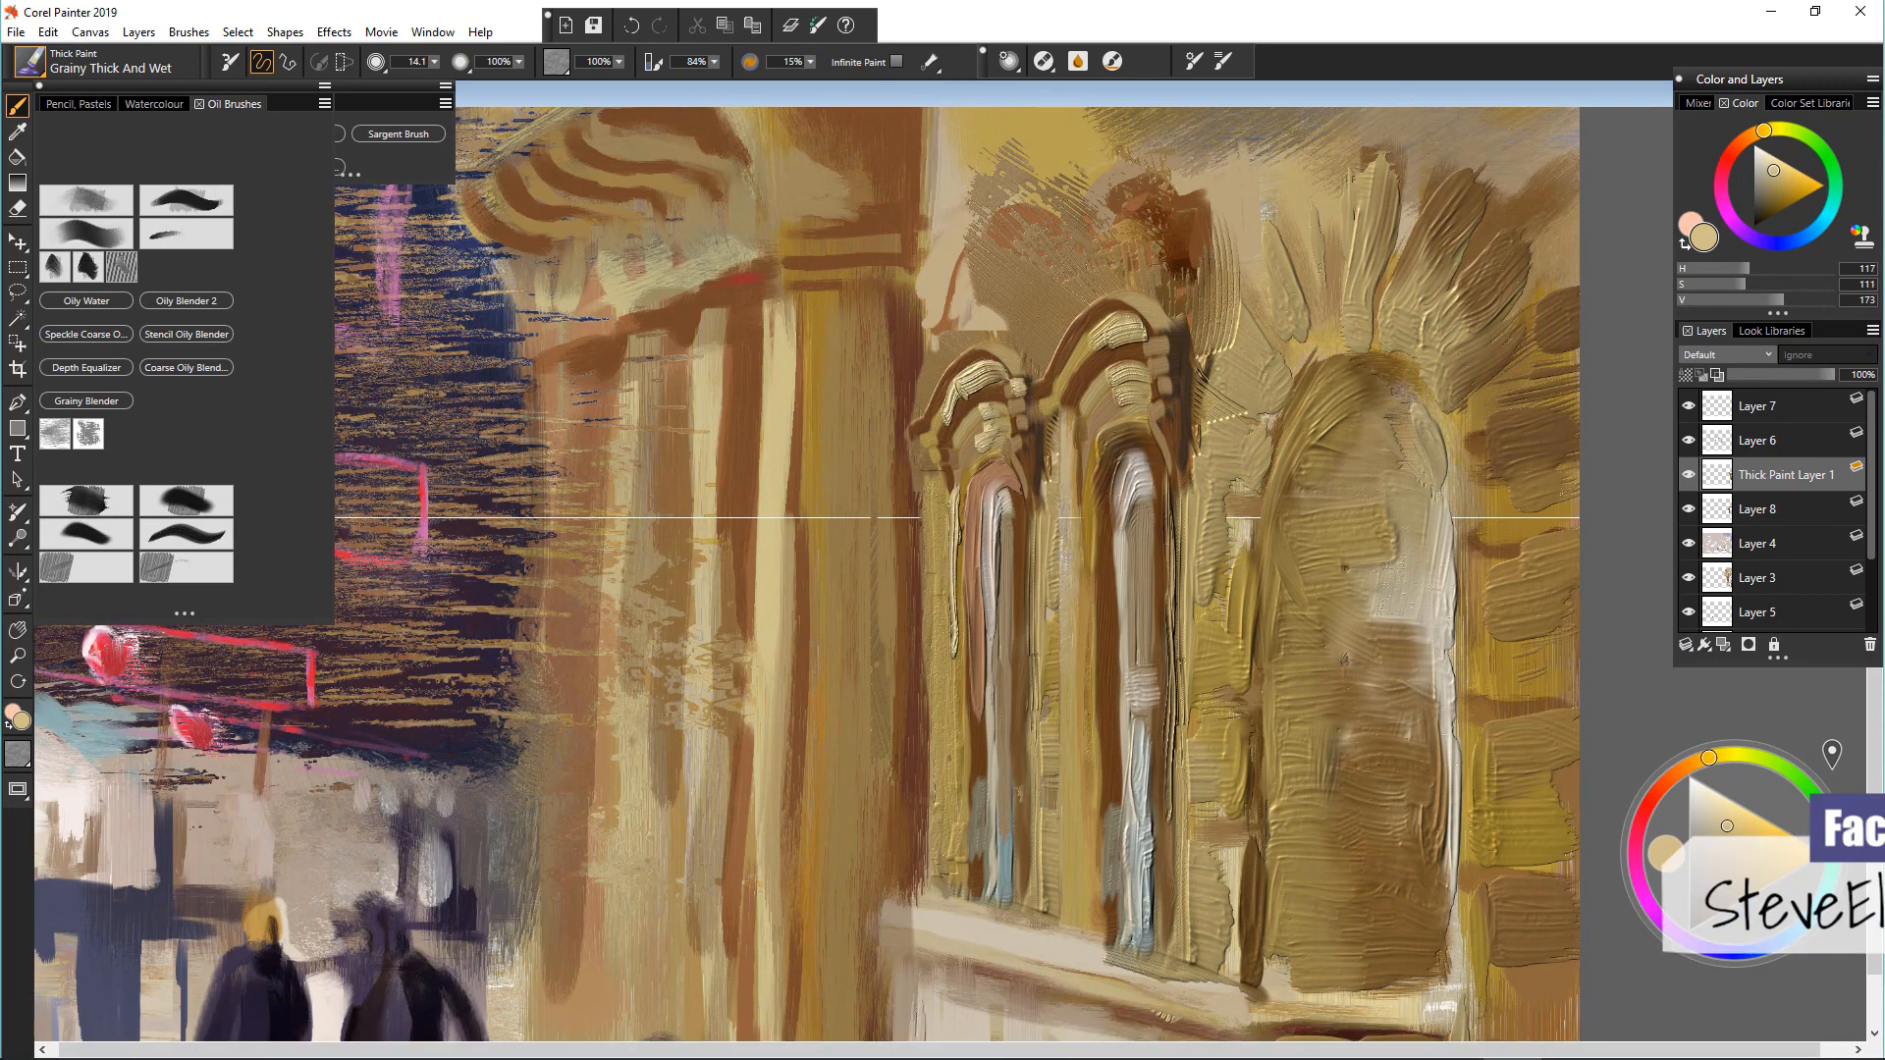
Step: Paint the wall around the two window arches in sampled reddish brown, undoing the first thick stroke
left_click(936, 384, "alt")
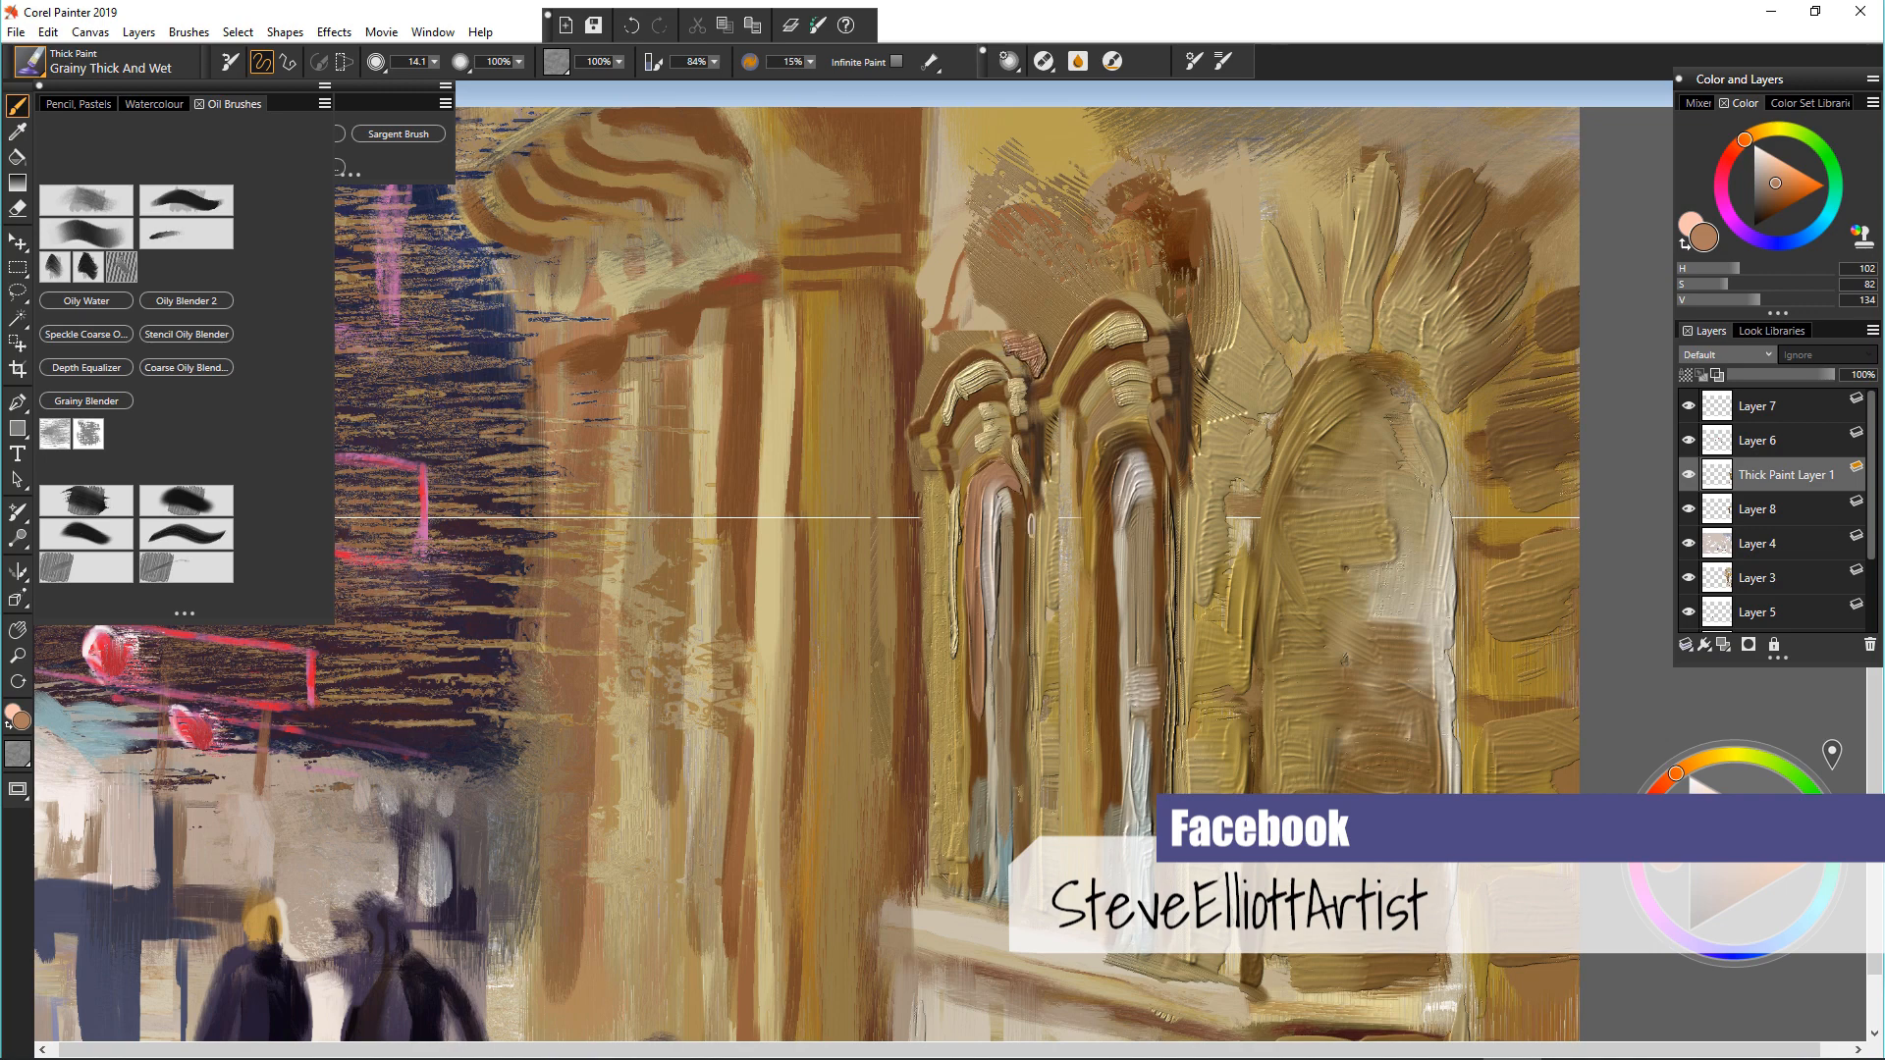
key("ctrl+z")
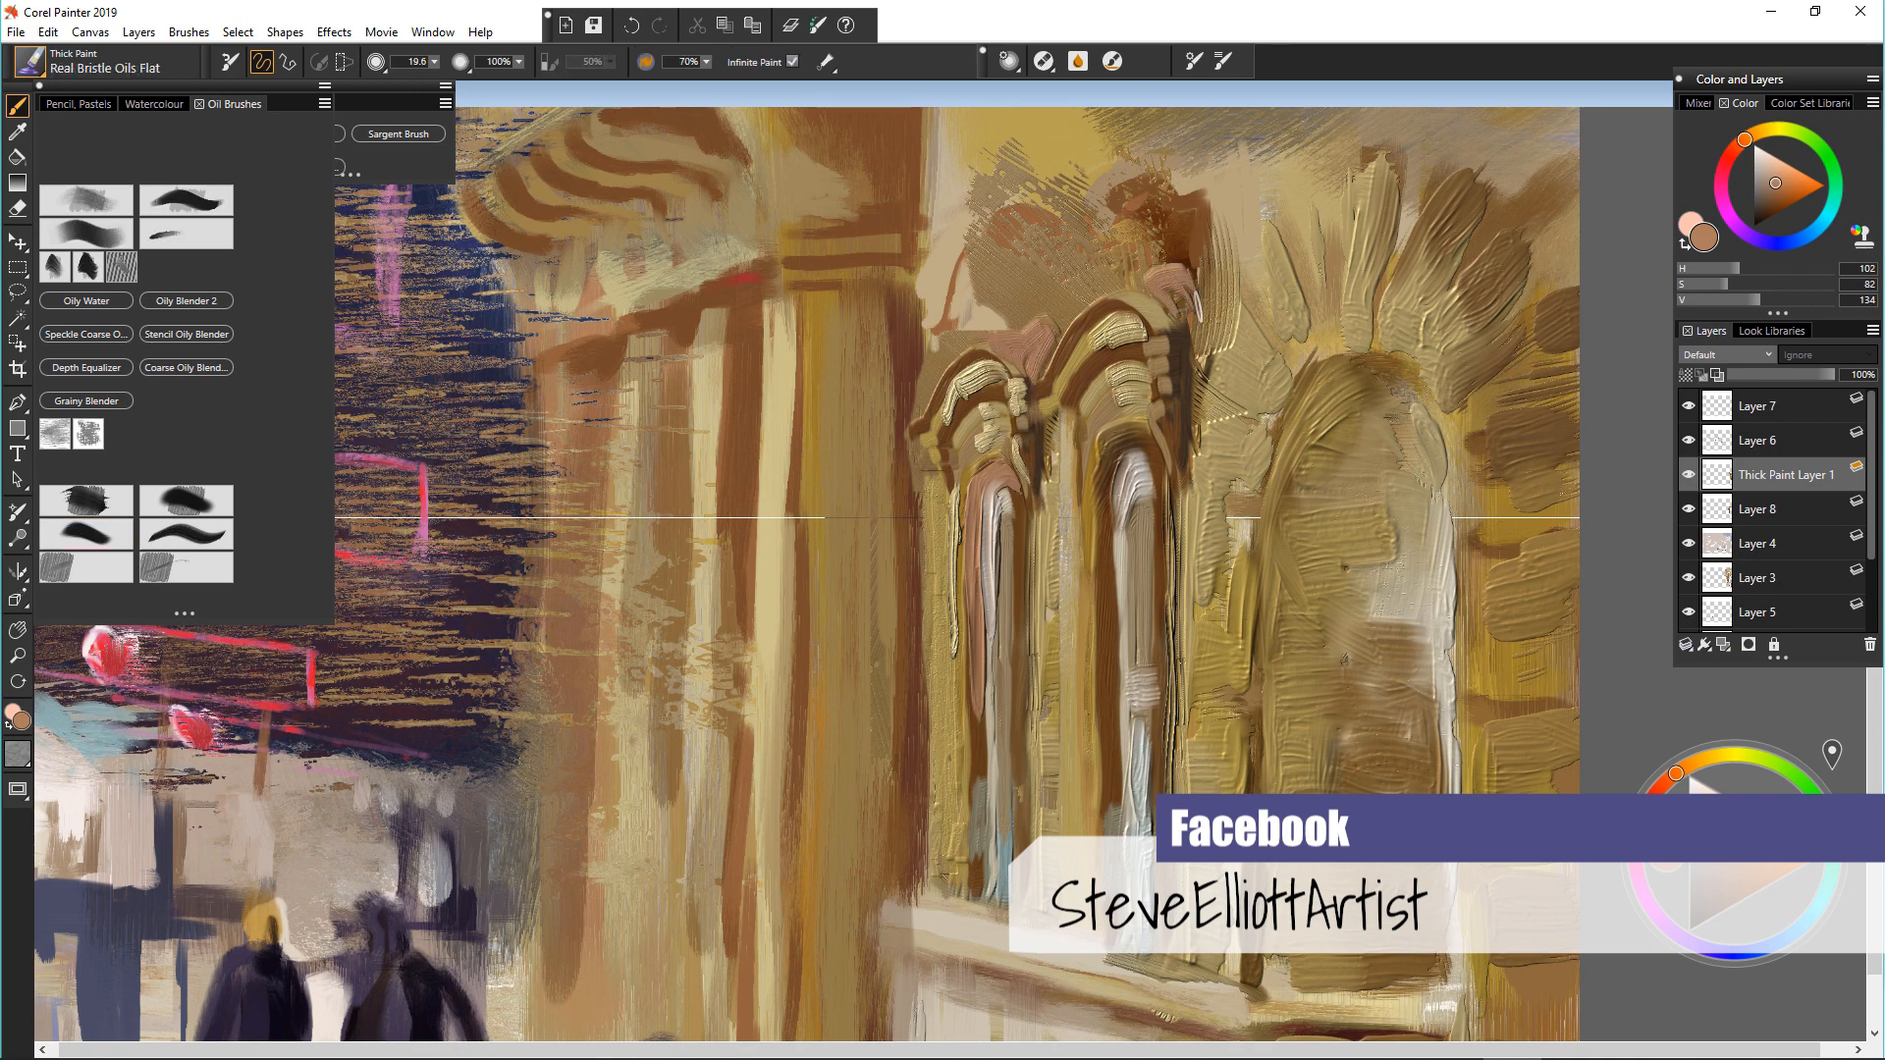
left_click_drag(1179, 211, 1187, 309)
left_click_drag(1056, 316, 1021, 342)
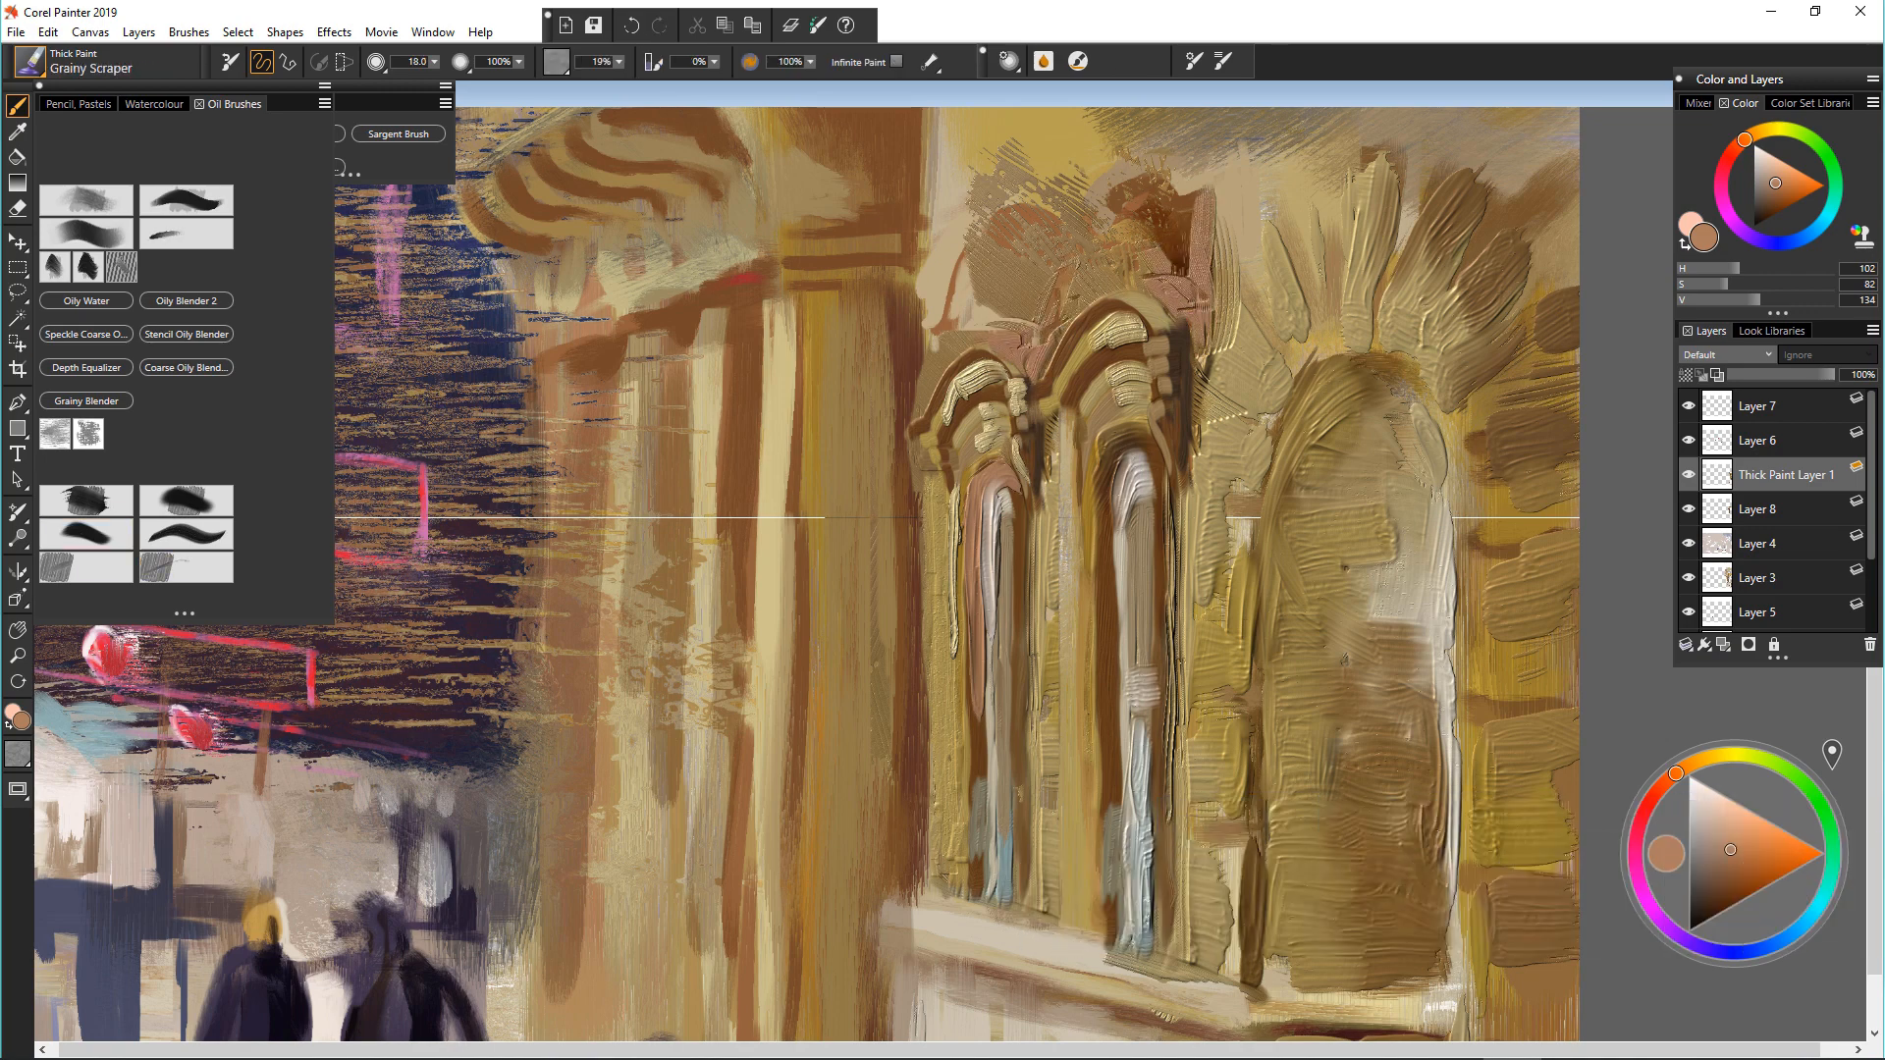
Step: Add thick pale texture along the sill beneath the narrow windows
mouse_move(1156, 972)
left_mouse_down()
mouse_move(1227, 984)
mouse_move(894, 915)
left_mouse_up()
left_click(89, 434)
left_click(982, 928, "alt")
scroll(703, 814, "up", 3)
scroll(845, 591, "down", 5)
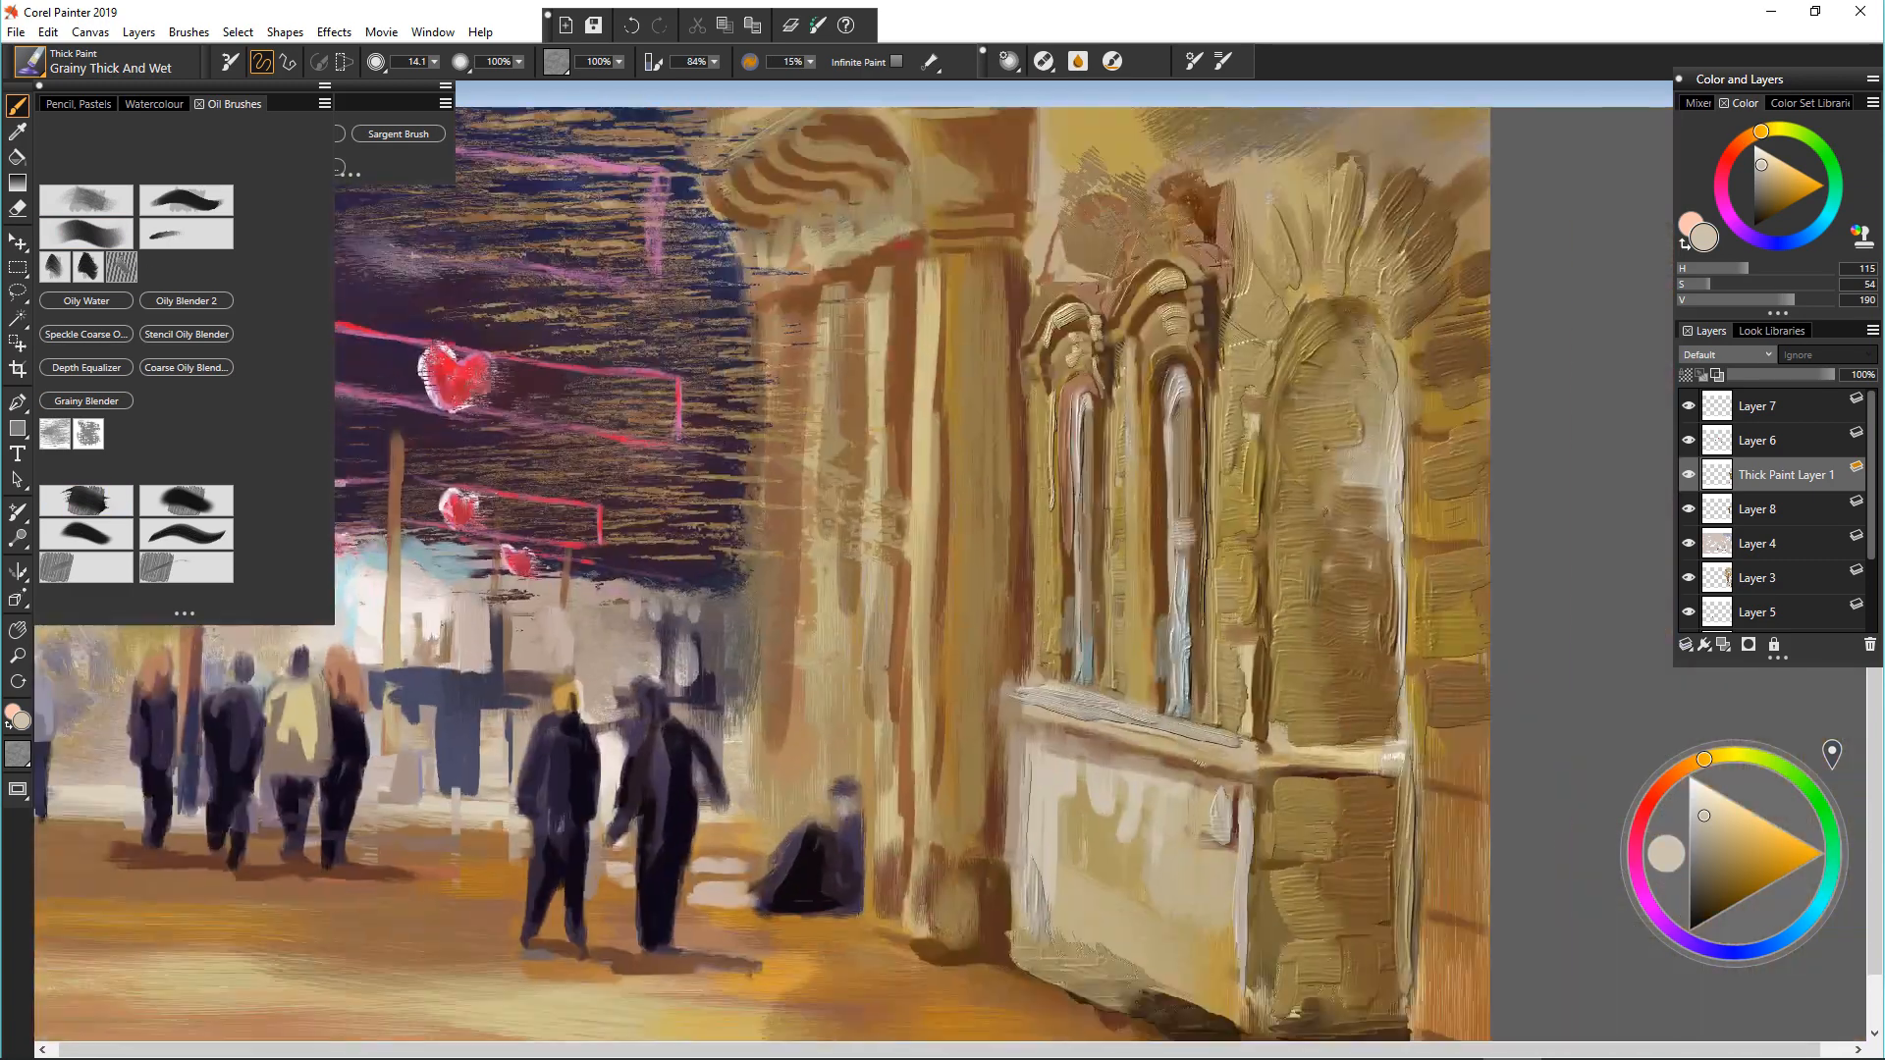
Step: Paint the shaft of the pilaster beside the windows in sampled ochre tones with the Grainy Thick And Wet brush
left_click(85, 501)
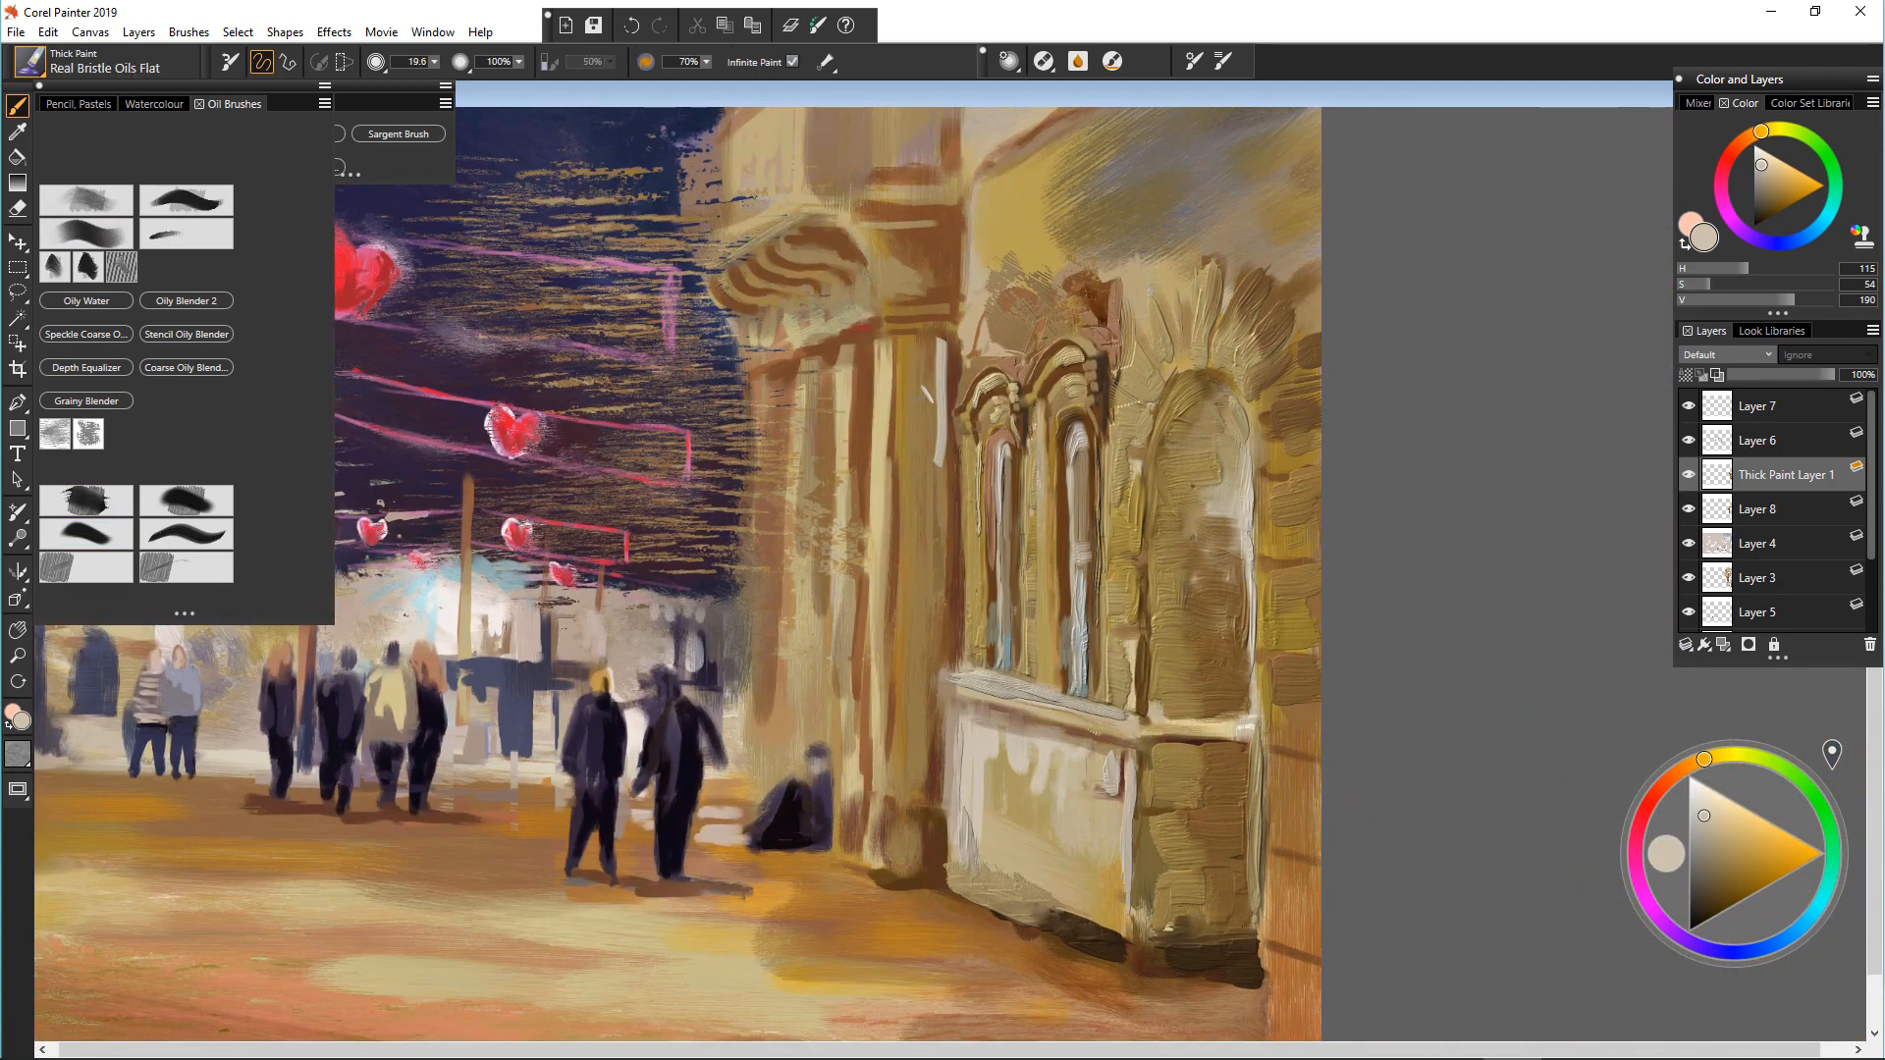
left_click(932, 402, "alt")
left_click(889, 385, "alt")
left_click(88, 434)
mouse_move(931, 348)
left_mouse_down()
mouse_move(914, 773)
mouse_move(903, 444)
left_mouse_up()
left_click(934, 570, "alt")
left_click(899, 363, "alt")
Step: Paint the upper block of the pilaster in thick sampled ochre with the Grainy Thick And Wet brush at about 70
left_click(893, 295, "alt")
mouse_move(937, 285)
left_mouse_down()
mouse_move(881, 277)
mouse_move(908, 243)
mouse_move(885, 304)
left_mouse_up()
left_click(881, 334, "alt")
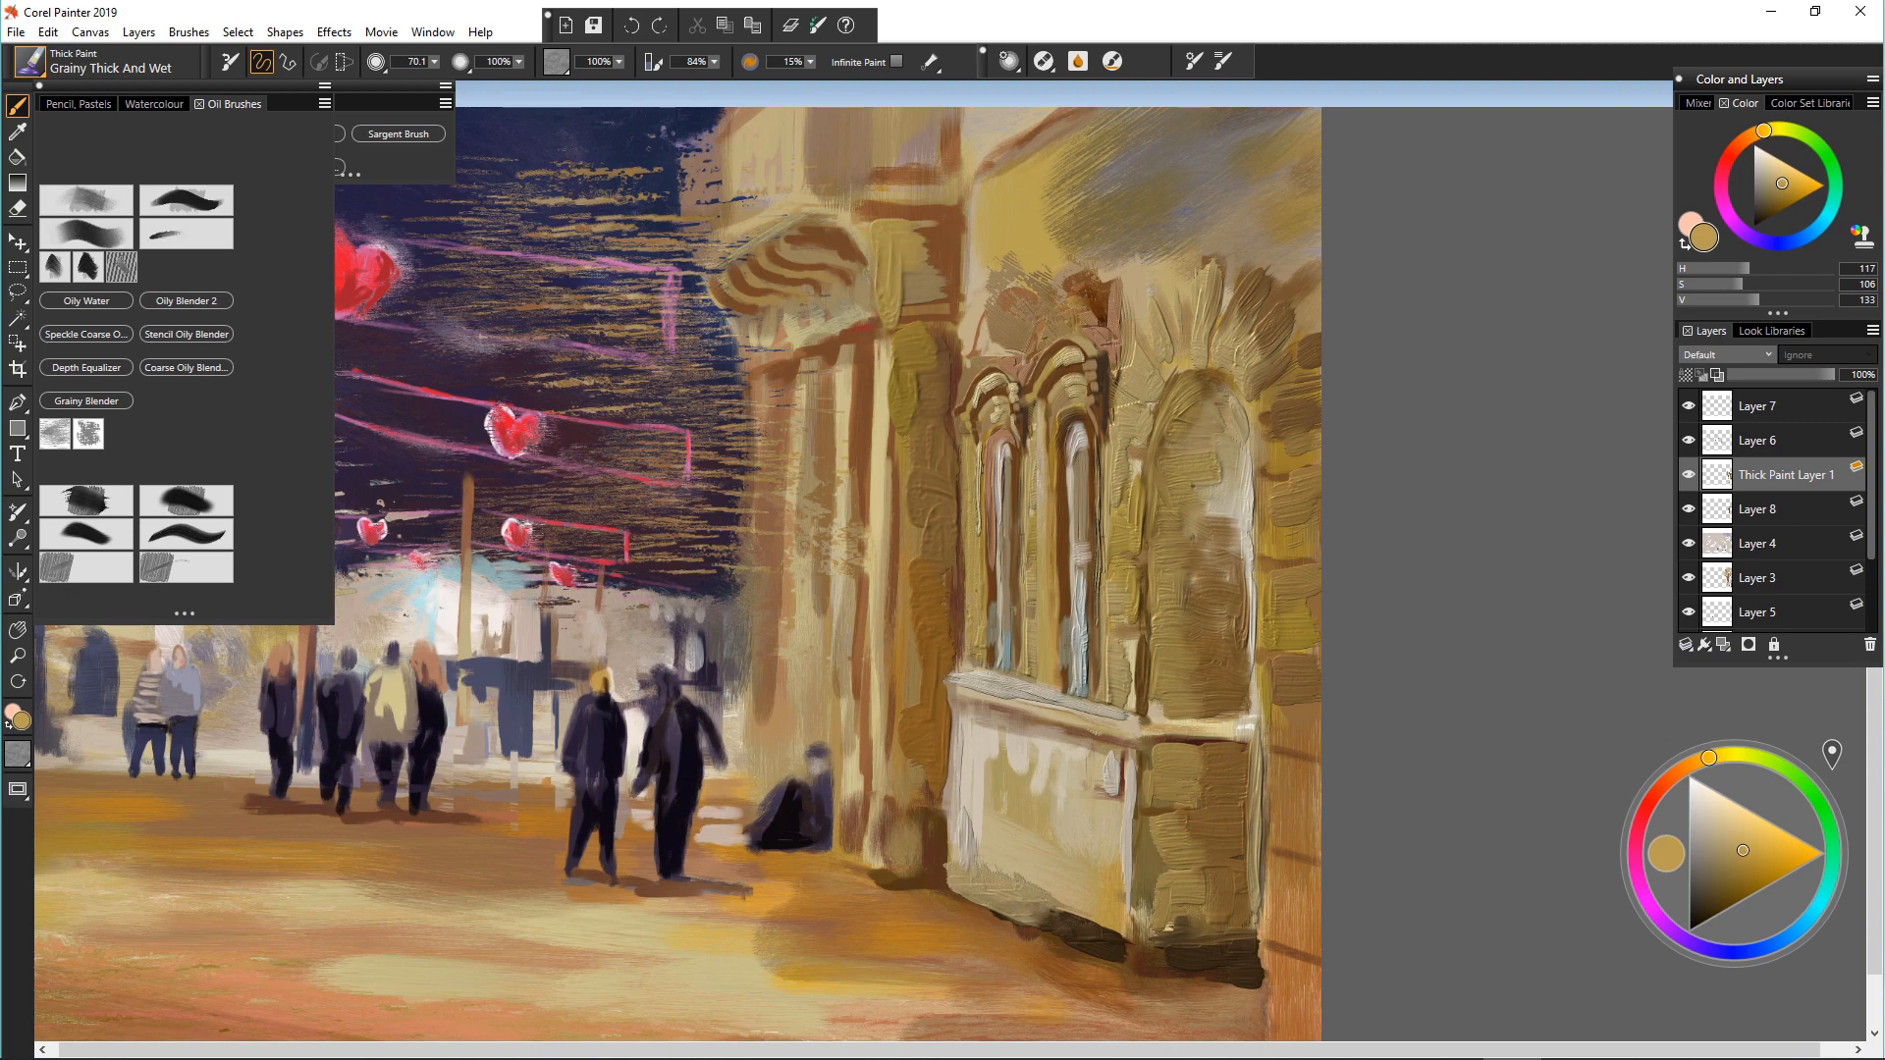
left_click_drag(942, 232, 897, 275)
Step: Paint a thick pale cream strip down the pilaster's edge, undoing the first attempts
left_click(884, 343, "alt")
left_click_drag(886, 354, 876, 594)
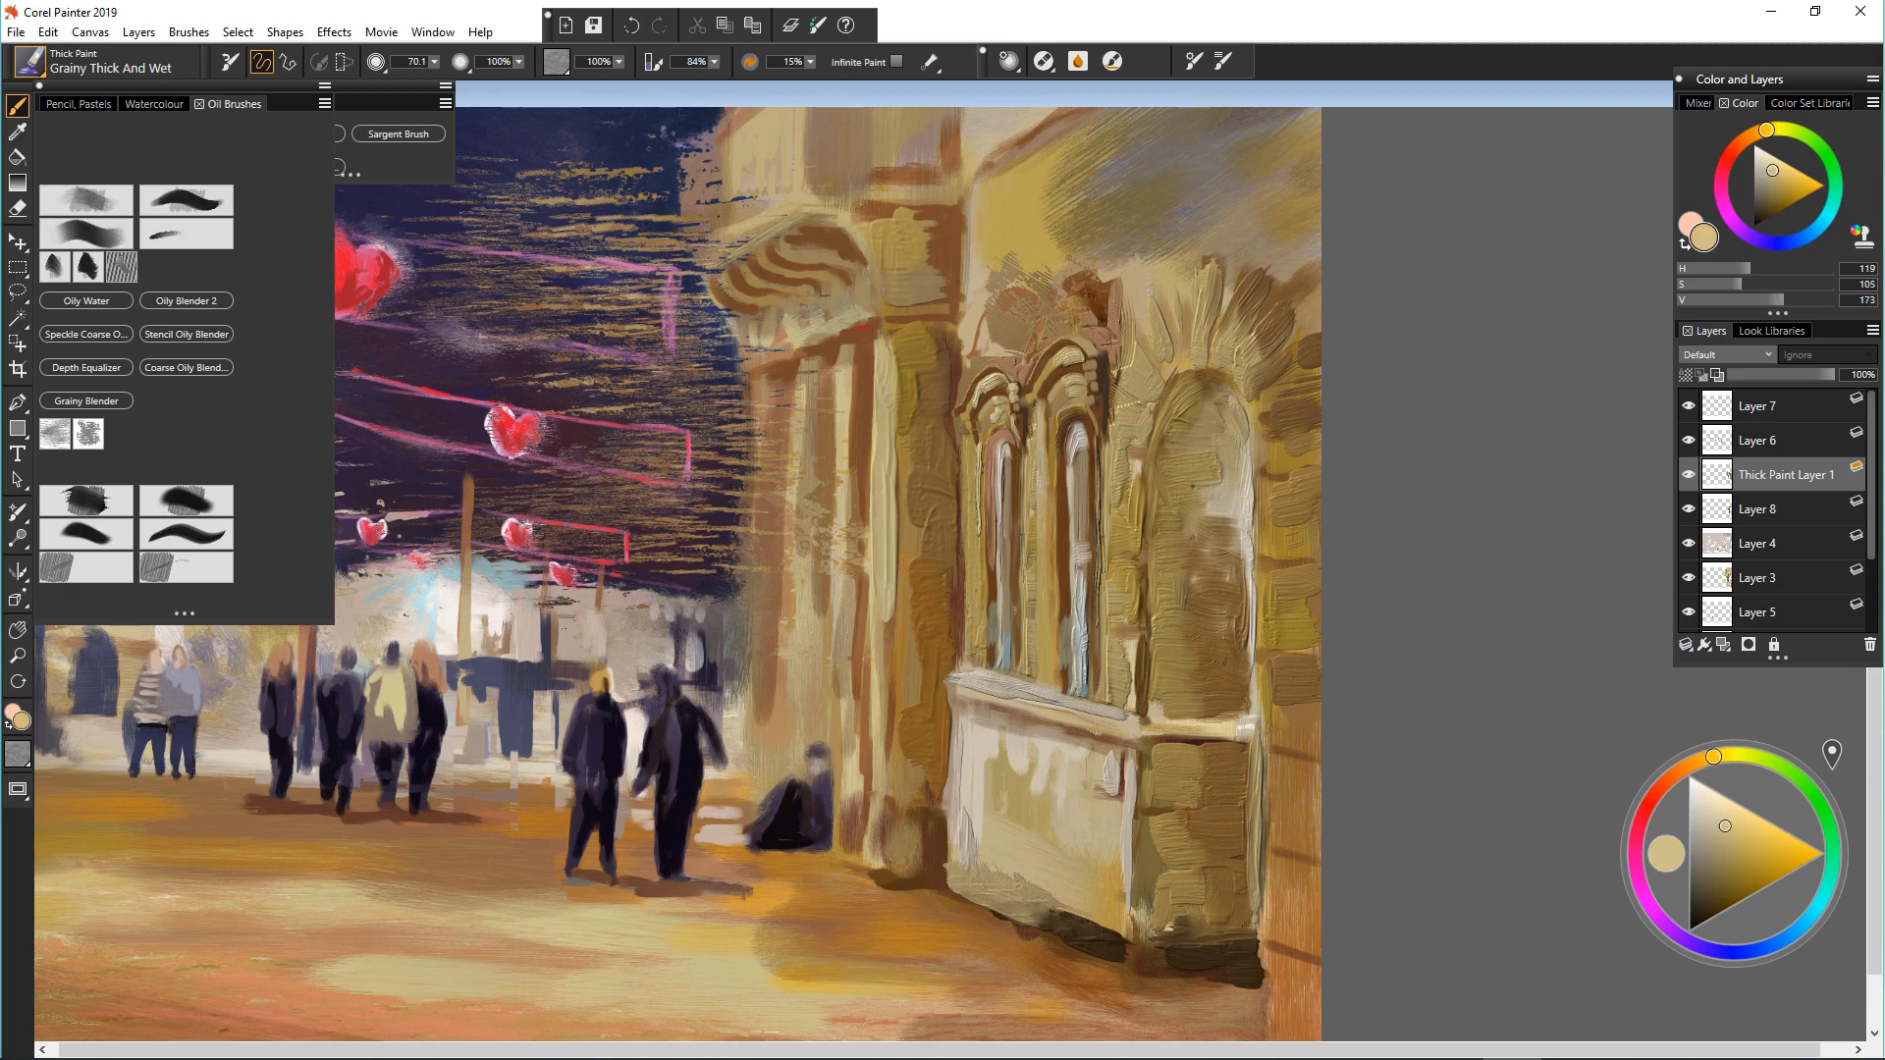
key("ctrl+z")
key("ctrl+z")
key("ctrl+z")
key("ctrl+z")
key("ctrl+y")
key("ctrl+y")
left_click_drag(898, 230, 894, 859)
Step: Paint long pale cream strokes down the column's flutes
left_click_drag(840, 351, 837, 451)
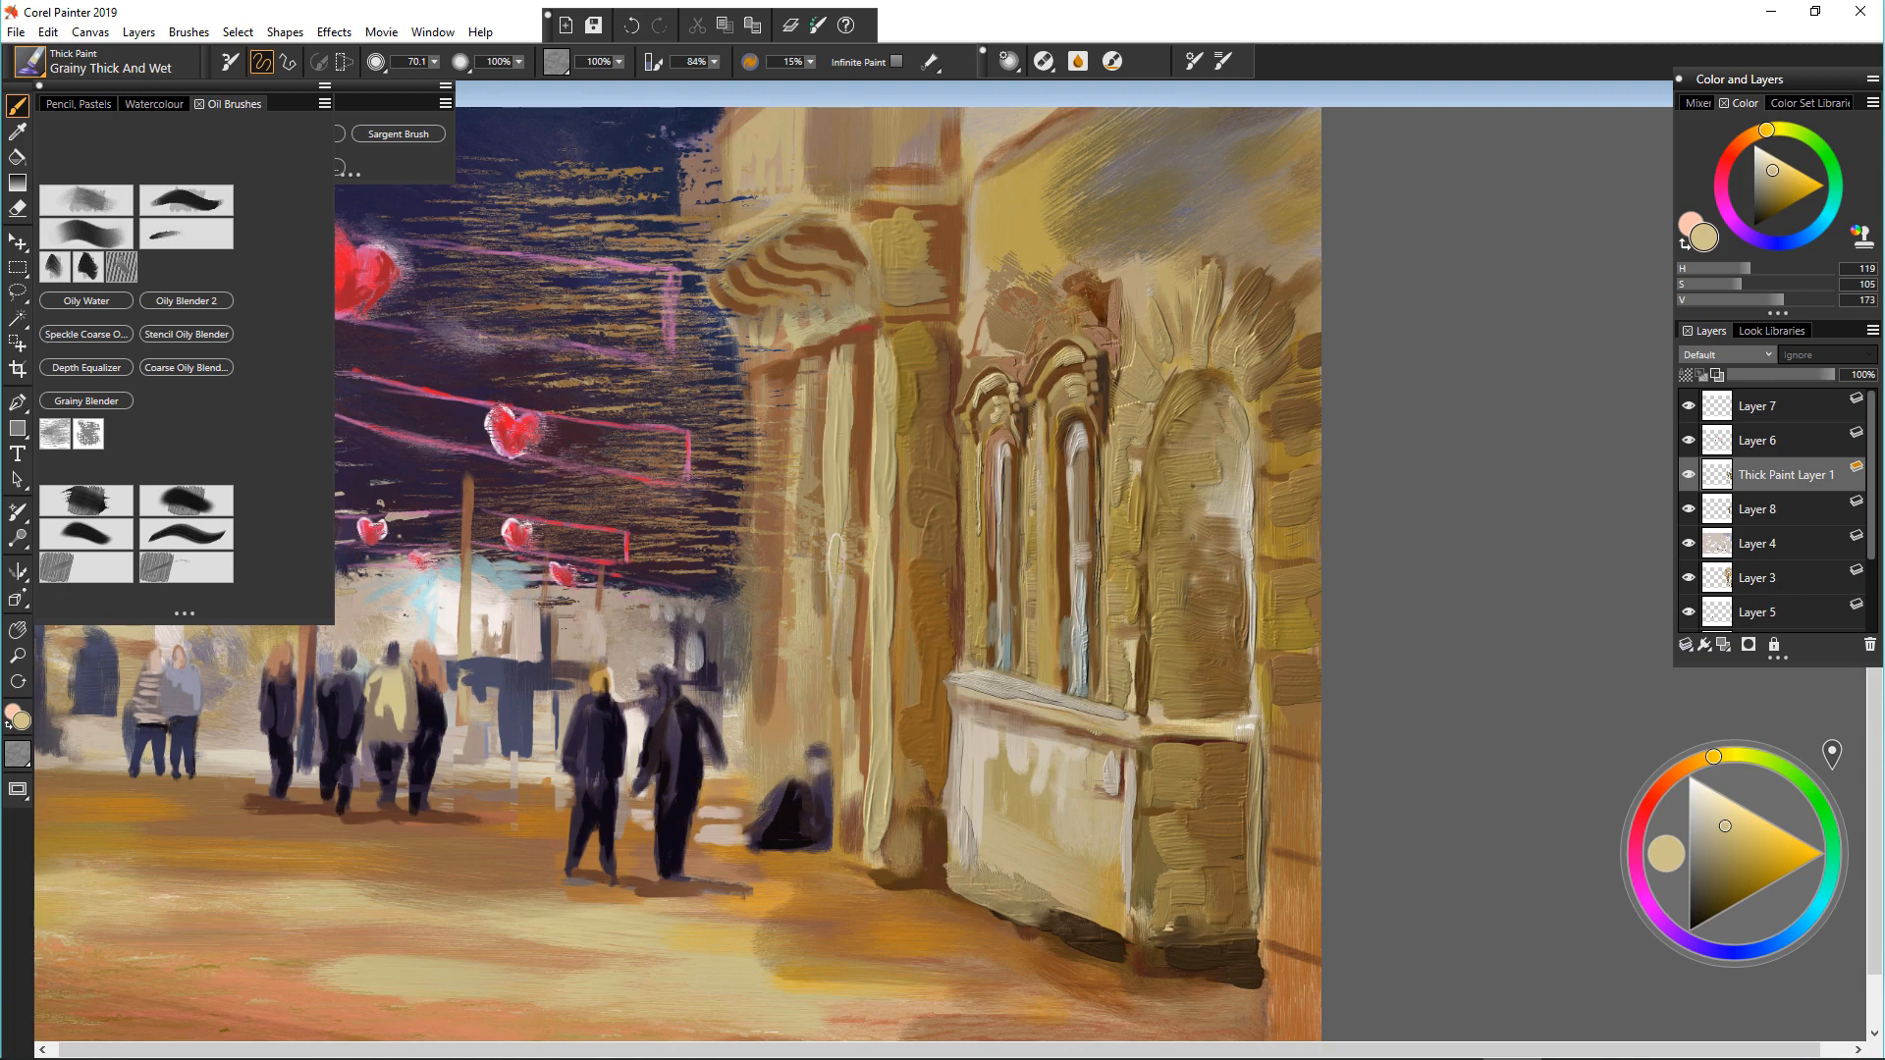
left_click_drag(837, 548, 832, 731)
mouse_move(798, 353)
left_mouse_down()
mouse_move(790, 742)
mouse_move(756, 749)
left_mouse_up()
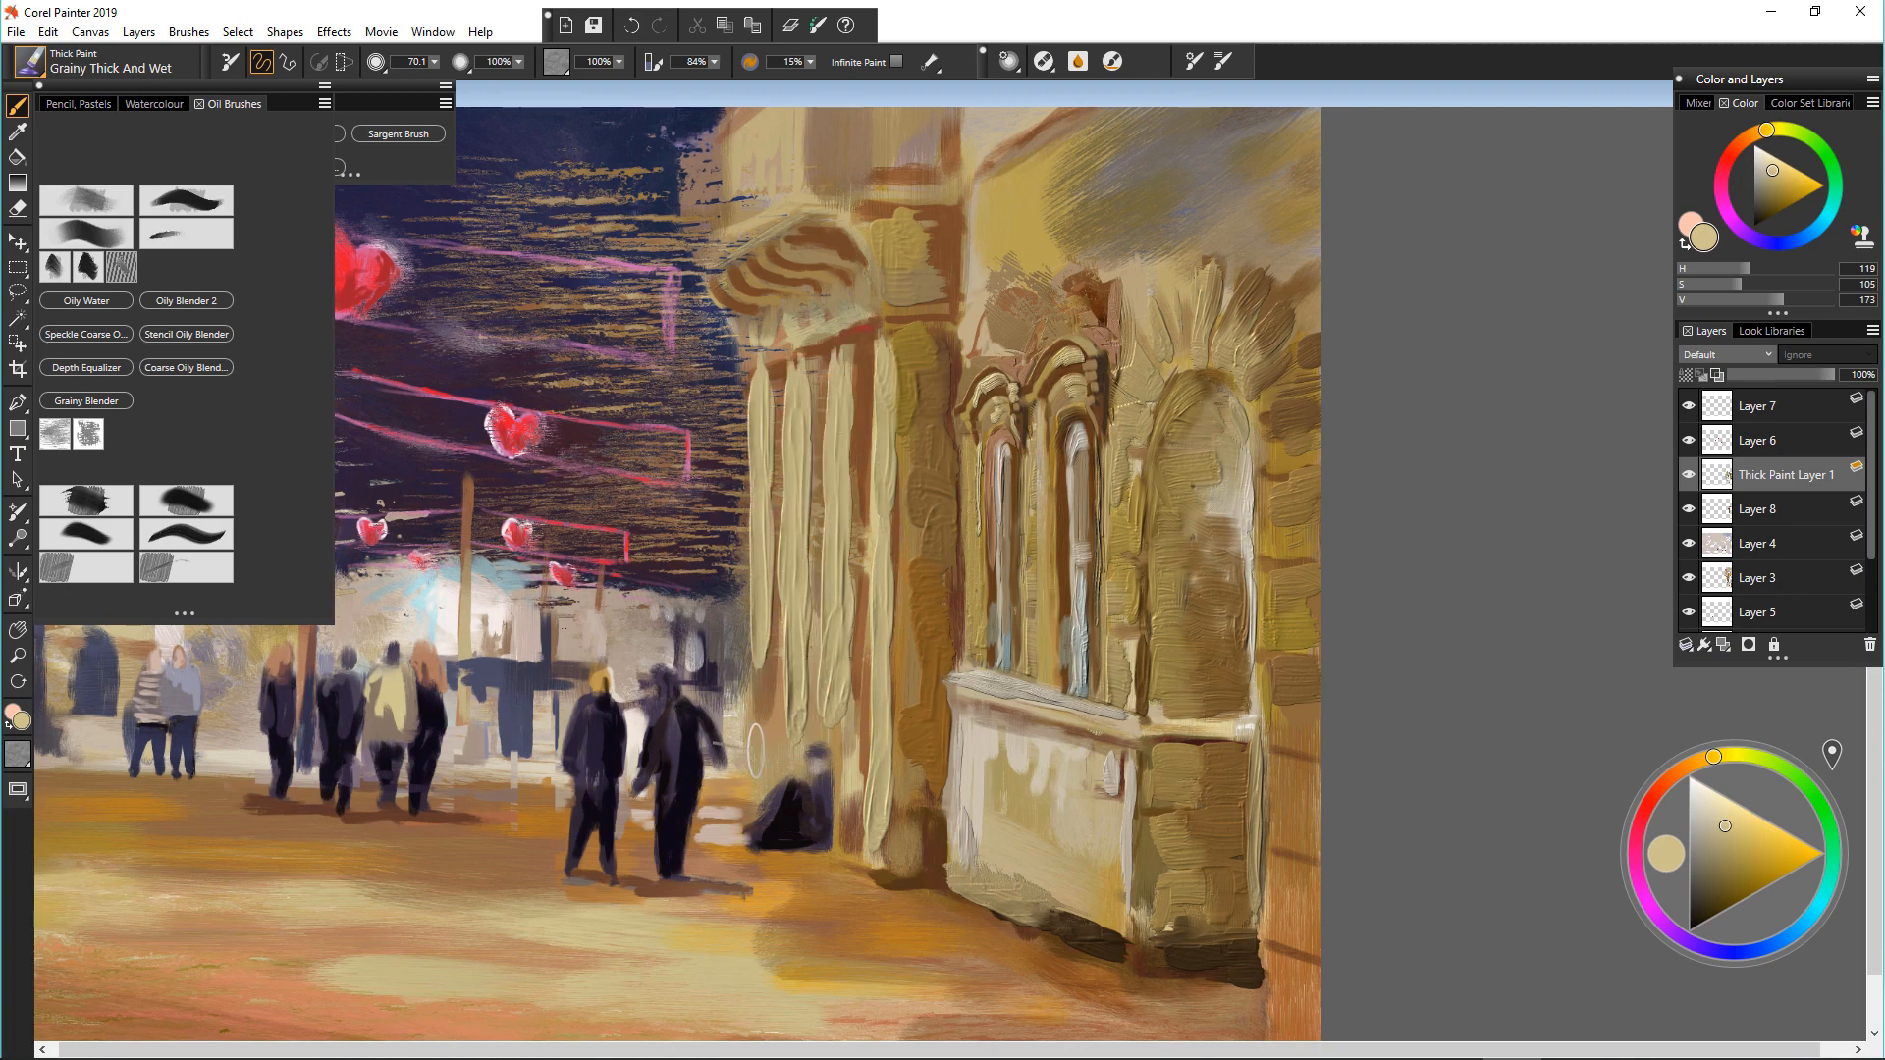
Step: Deepen the grooves between the column's flutes and rework the flute tops beneath the capital
left_click(866, 362, "alt")
mouse_move(866, 358)
left_mouse_down()
mouse_move(866, 614)
mouse_move(820, 678)
left_mouse_up()
left_click_drag(783, 388, 778, 702)
mouse_move(800, 373)
left_mouse_down()
mouse_move(854, 349)
mouse_move(825, 366)
mouse_move(864, 382)
mouse_move(851, 395)
left_mouse_up()
left_click(878, 365, "alt")
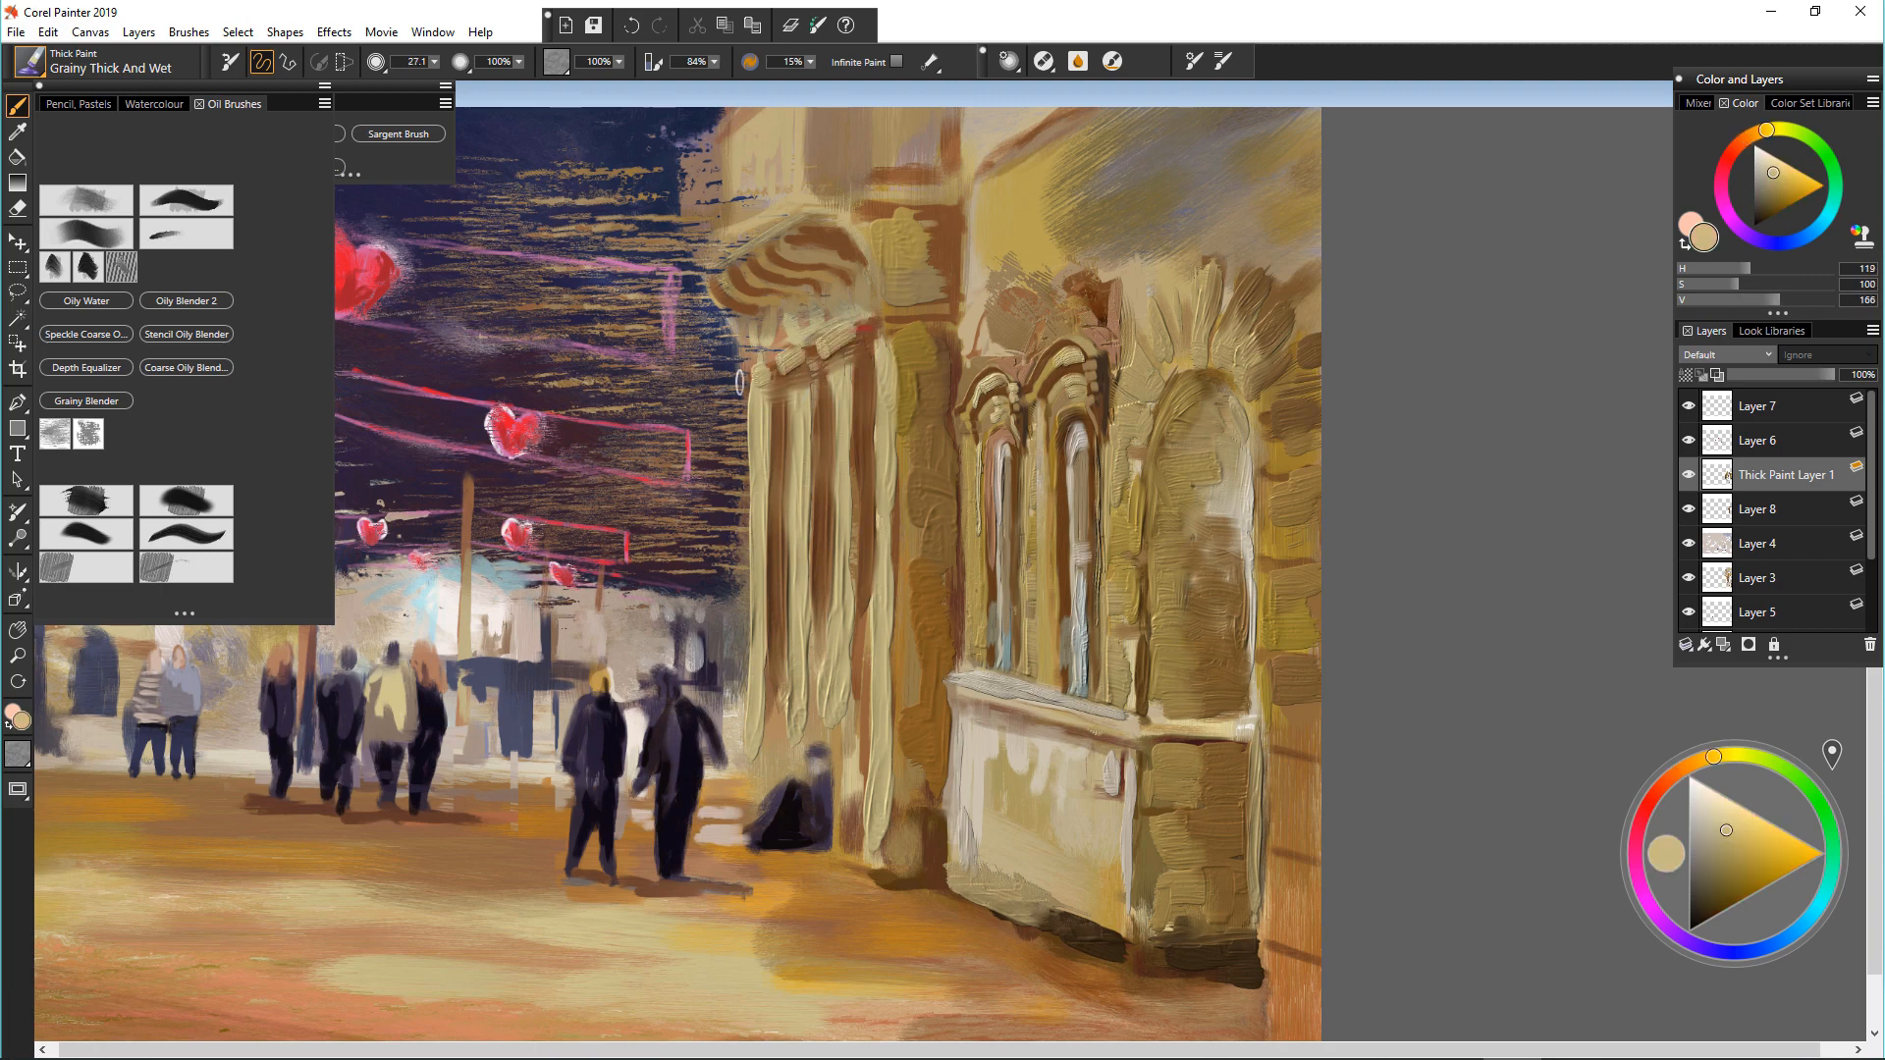
Step: Paint the capital's curved scrolls and the cornice above it in thick pale strokes with the brush at about 27
left_click_drag(744, 251, 723, 324)
mouse_move(830, 287)
left_mouse_down()
mouse_move(787, 255)
mouse_move(710, 283)
mouse_move(791, 199)
left_mouse_up()
left_click(756, 218, "alt")
left_click_drag(790, 184, 770, 212)
left_click_drag(870, 177, 938, 175)
left_click_drag(852, 204, 801, 207)
left_click(884, 240, "alt")
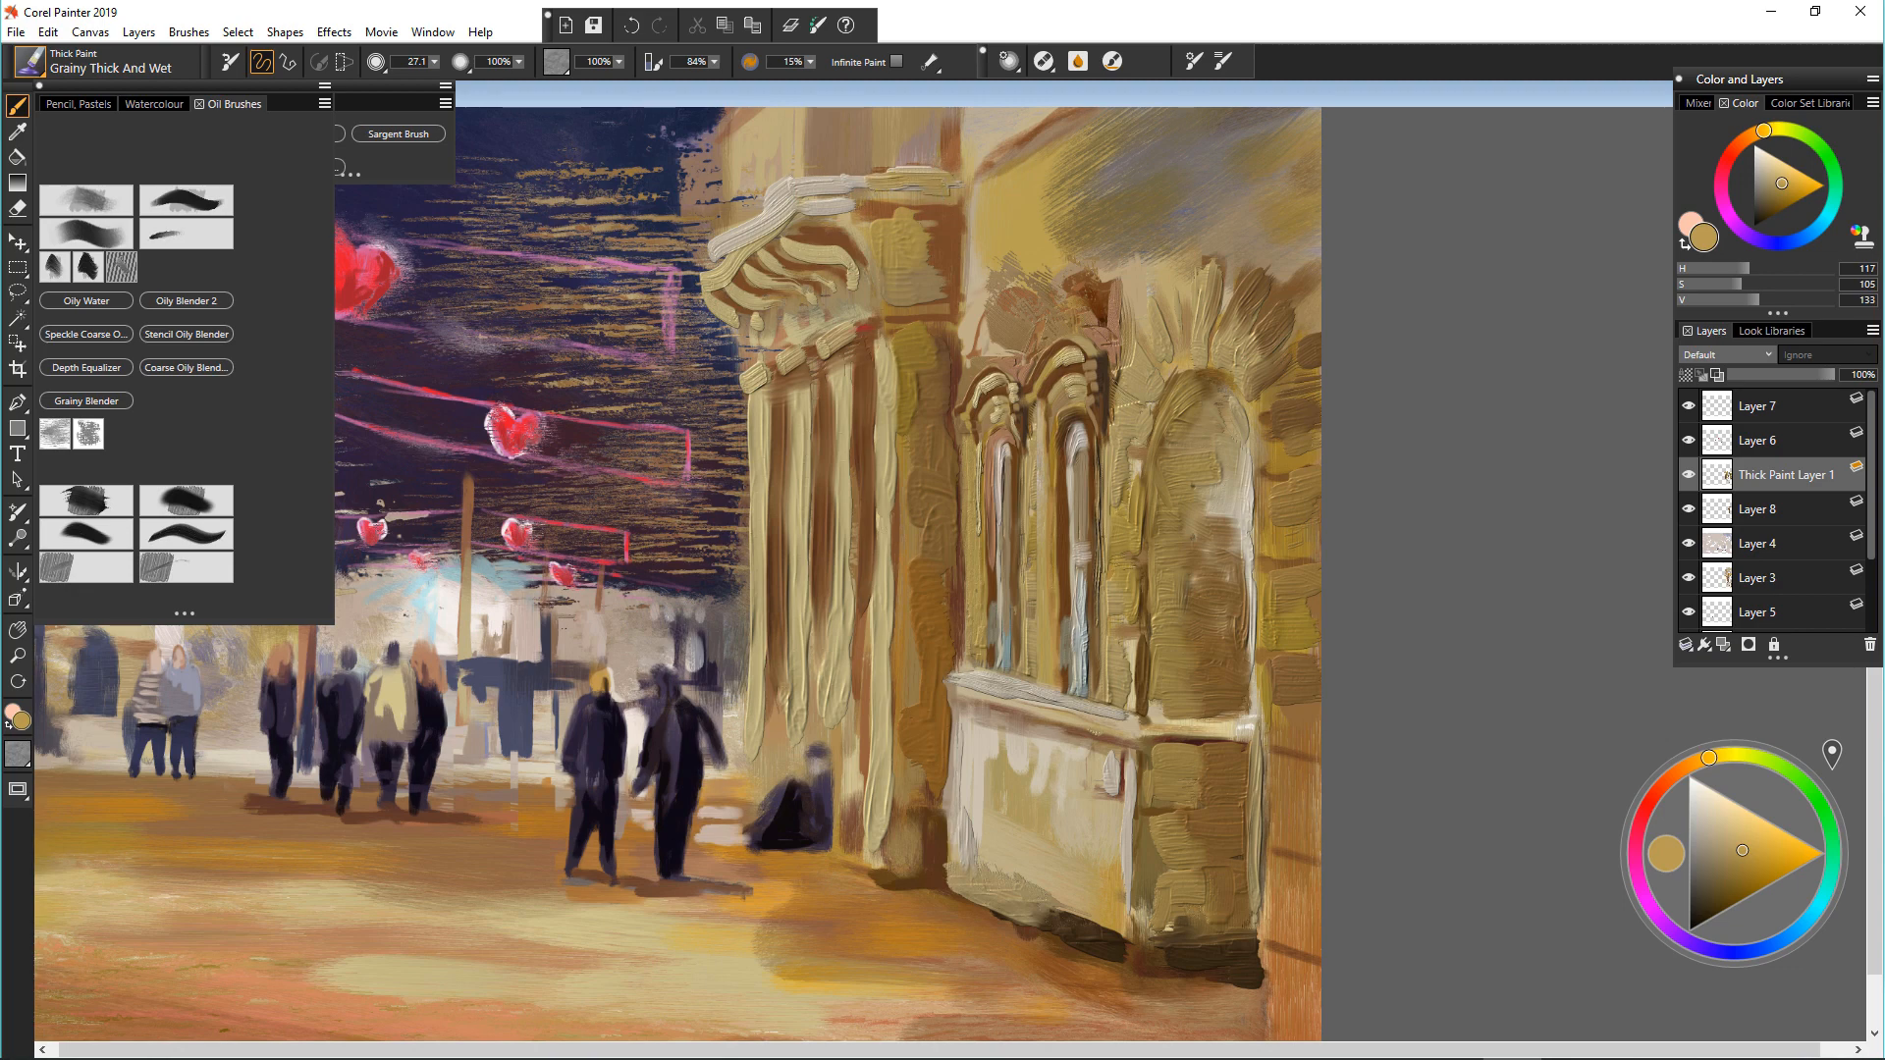
Step: Paint broad dark shadow strokes on the pavement along the foot of the right-hand building
key("ctrl+0")
left_click(1414, 889, "alt")
mouse_move(1139, 847)
left_mouse_down()
mouse_move(1276, 853)
mouse_move(1255, 875)
left_mouse_up()
left_click_drag(1372, 874, 1105, 849)
mouse_move(1218, 856)
left_mouse_down()
mouse_move(1075, 843)
mouse_move(1262, 843)
left_mouse_up()
mouse_move(1353, 892)
left_mouse_down()
mouse_move(1478, 901)
mouse_move(1453, 945)
mouse_move(1325, 938)
mouse_move(1105, 866)
left_mouse_up()
Step: Cover the pavement in front of the right-hand building with broad terracotta strokes, undoing one stray stroke near the figures
left_click(1414, 916, "alt")
key("/")
left_click(1395, 938, "alt")
key("[")
mouse_move(1105, 866)
left_mouse_down()
mouse_move(1260, 875)
mouse_move(898, 862)
left_mouse_up()
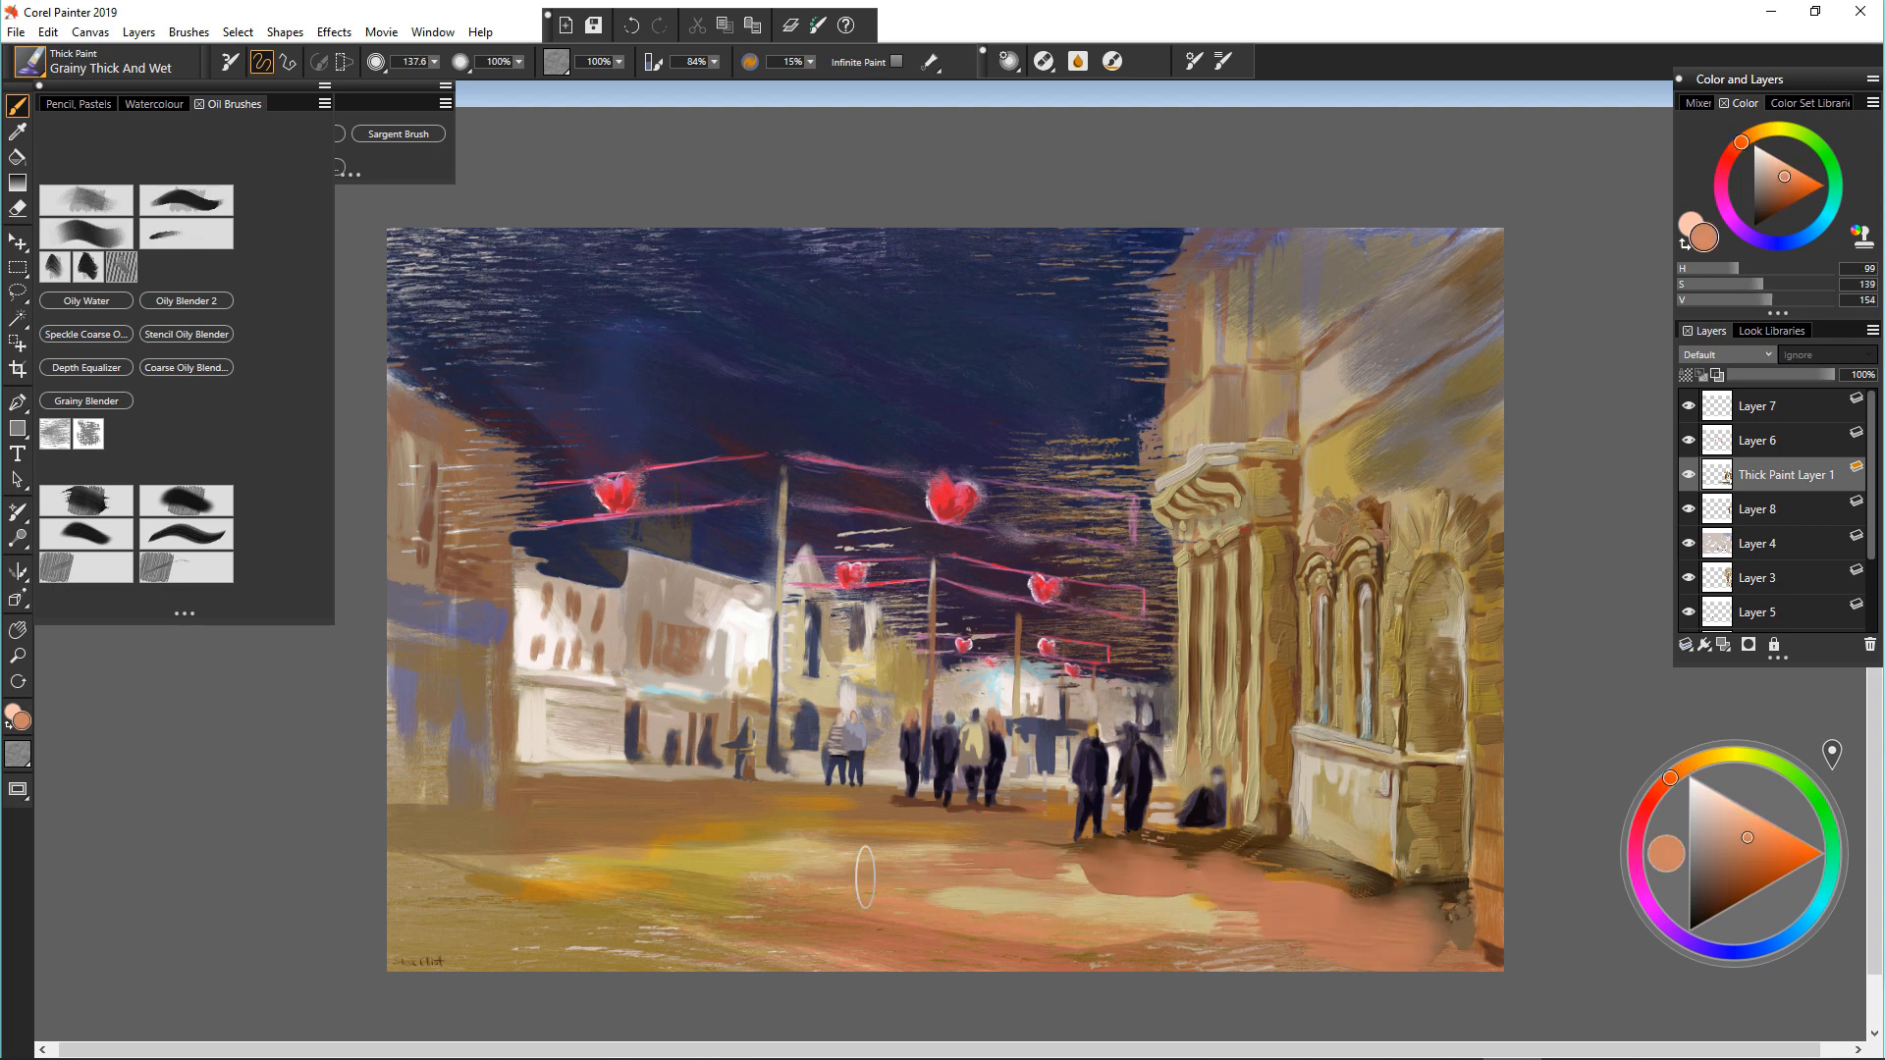
left_click_drag(1061, 832, 925, 836)
key("ctrl+z")
left_click_drag(1151, 905, 1031, 908)
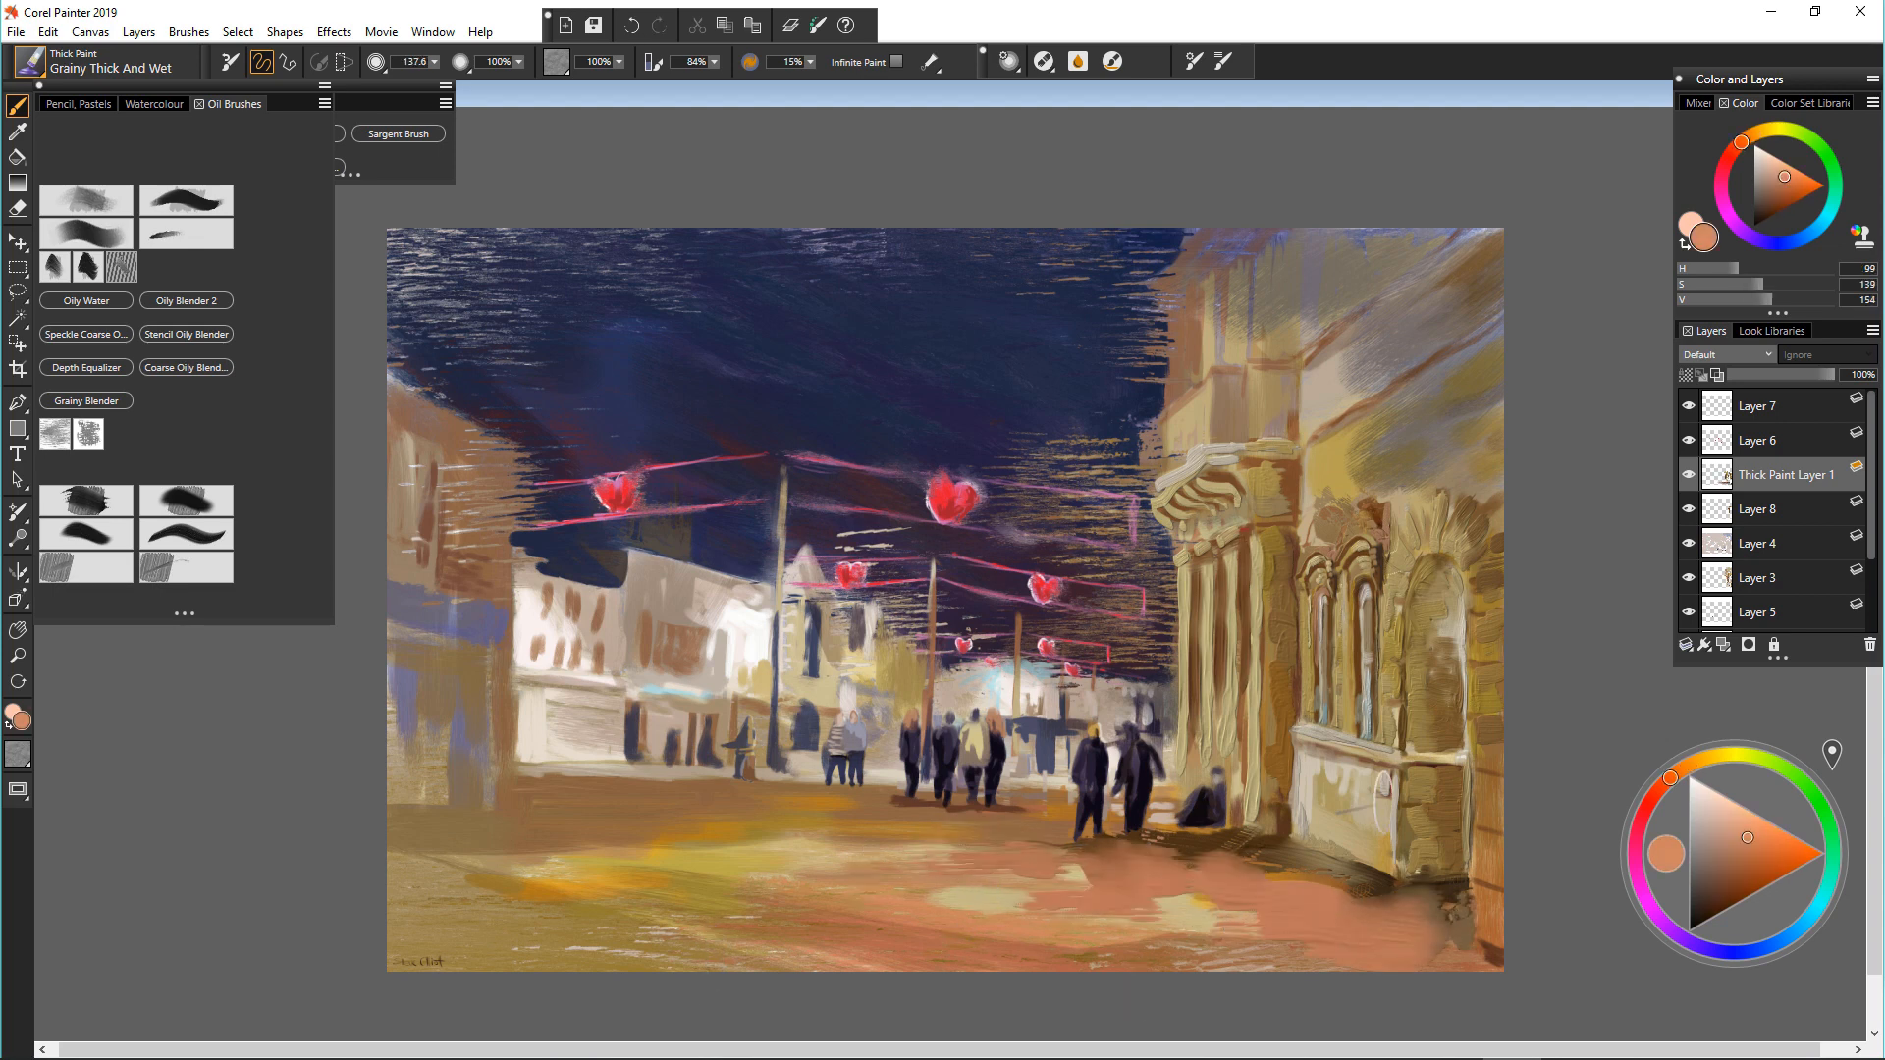
Step: Reduce the brush size to 60 and add terracotta strokes to the pale panel beneath the windows
key("[")
key("[")
key("[")
key("[")
key("[")
key("[")
key("[")
key("[")
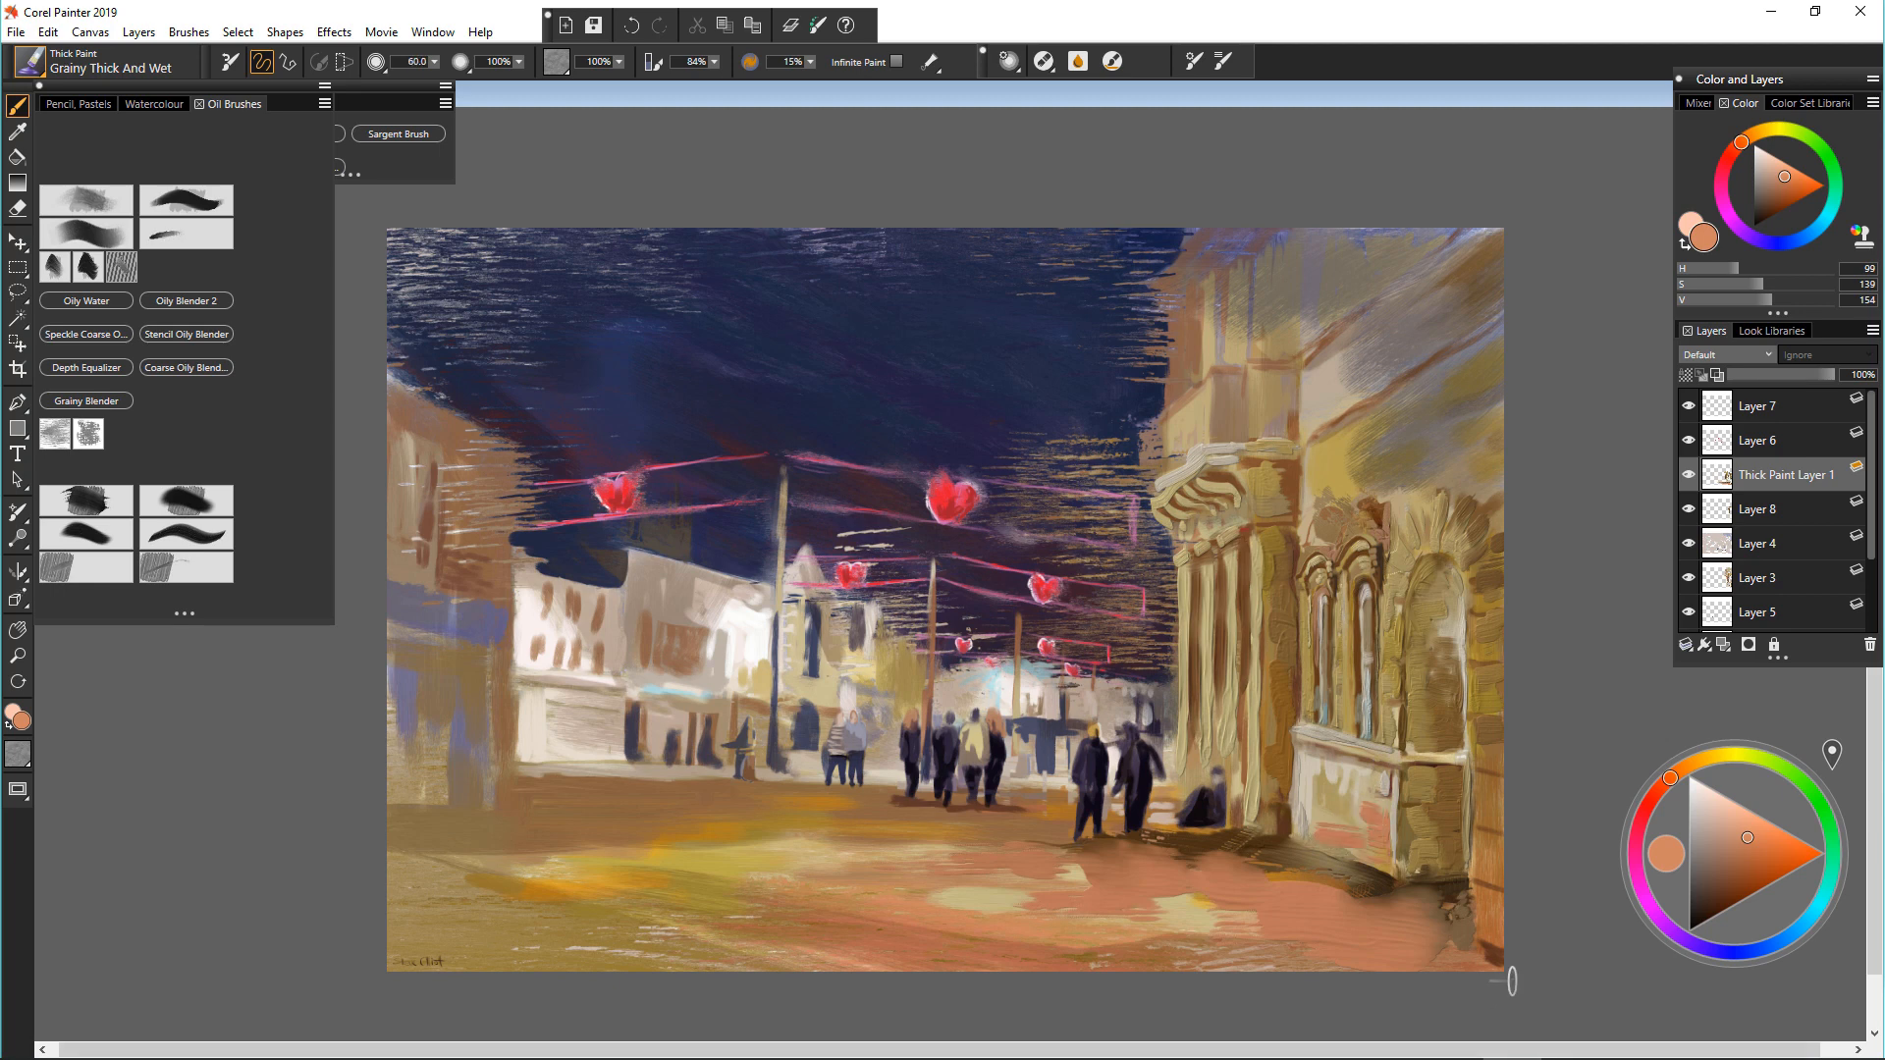
left_click_drag(1367, 807, 1314, 824)
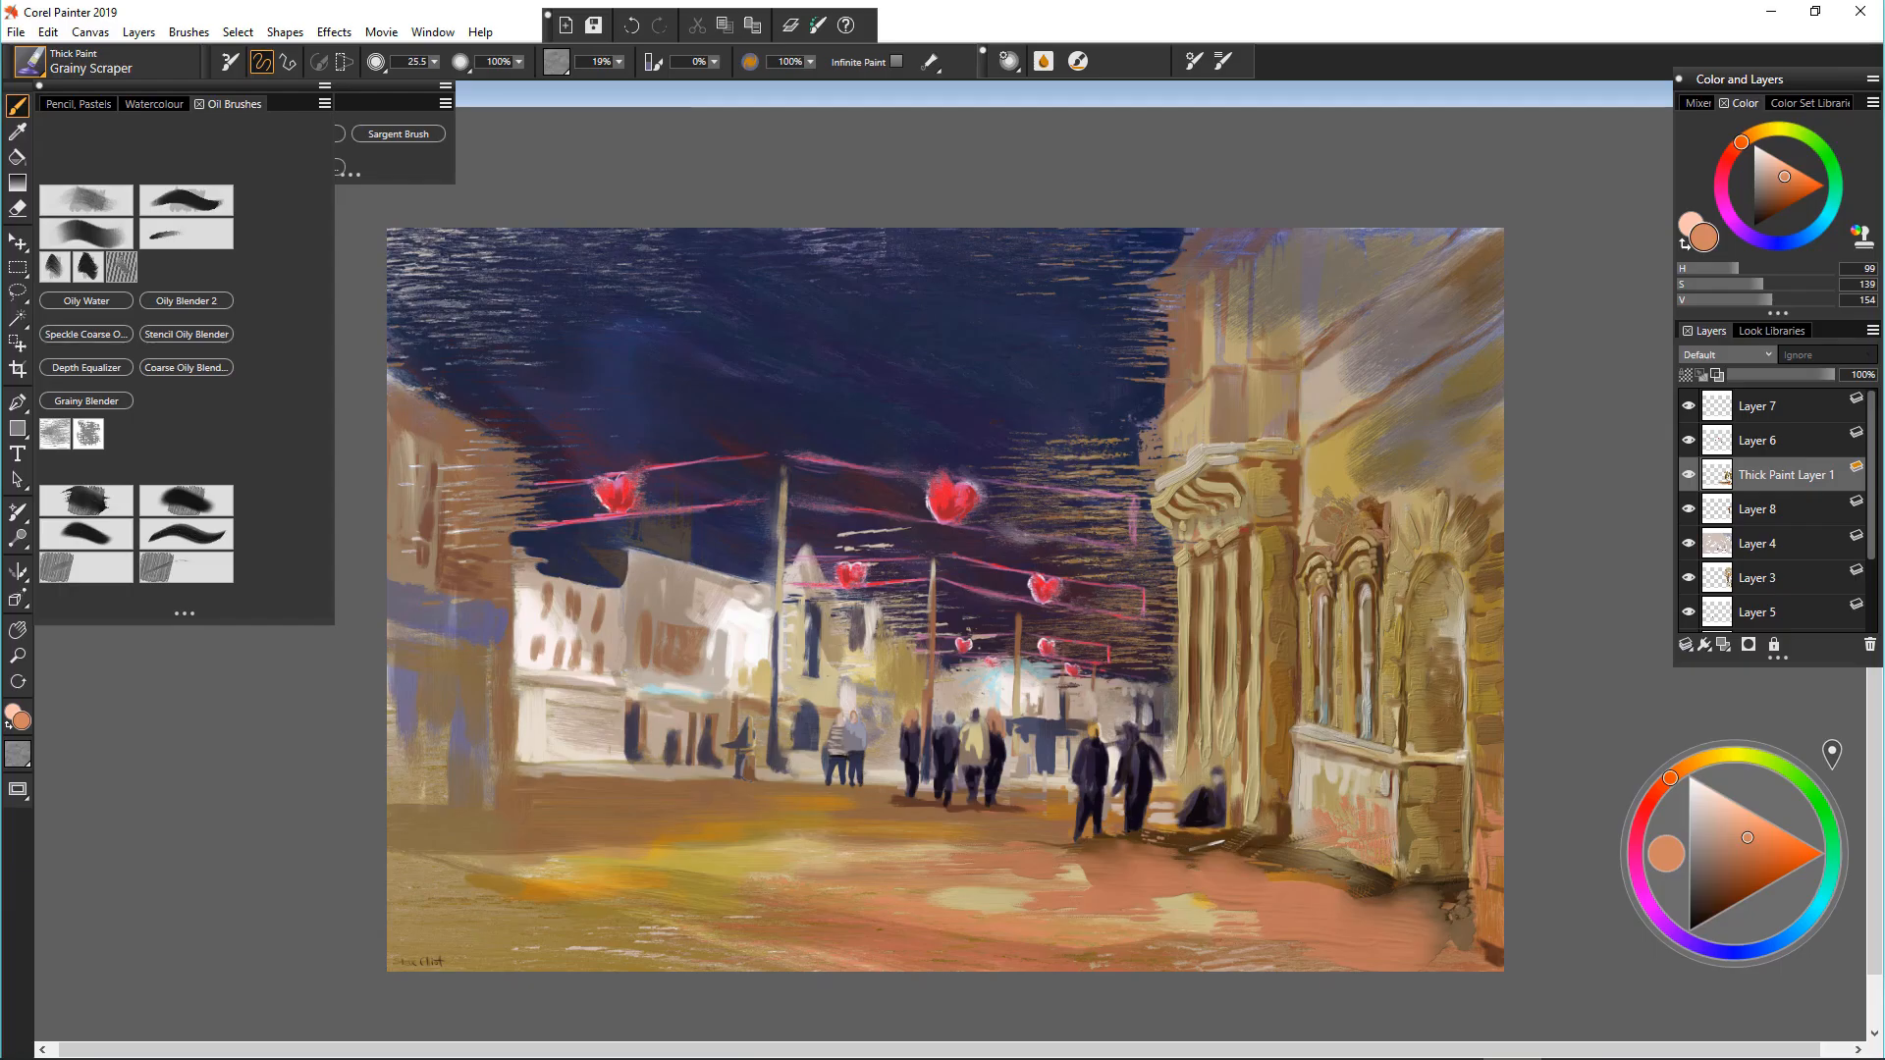
Step: Scrape ridged texture through the pavement paint with the Grainy Scraper
scroll(1375, 972, "up", 5)
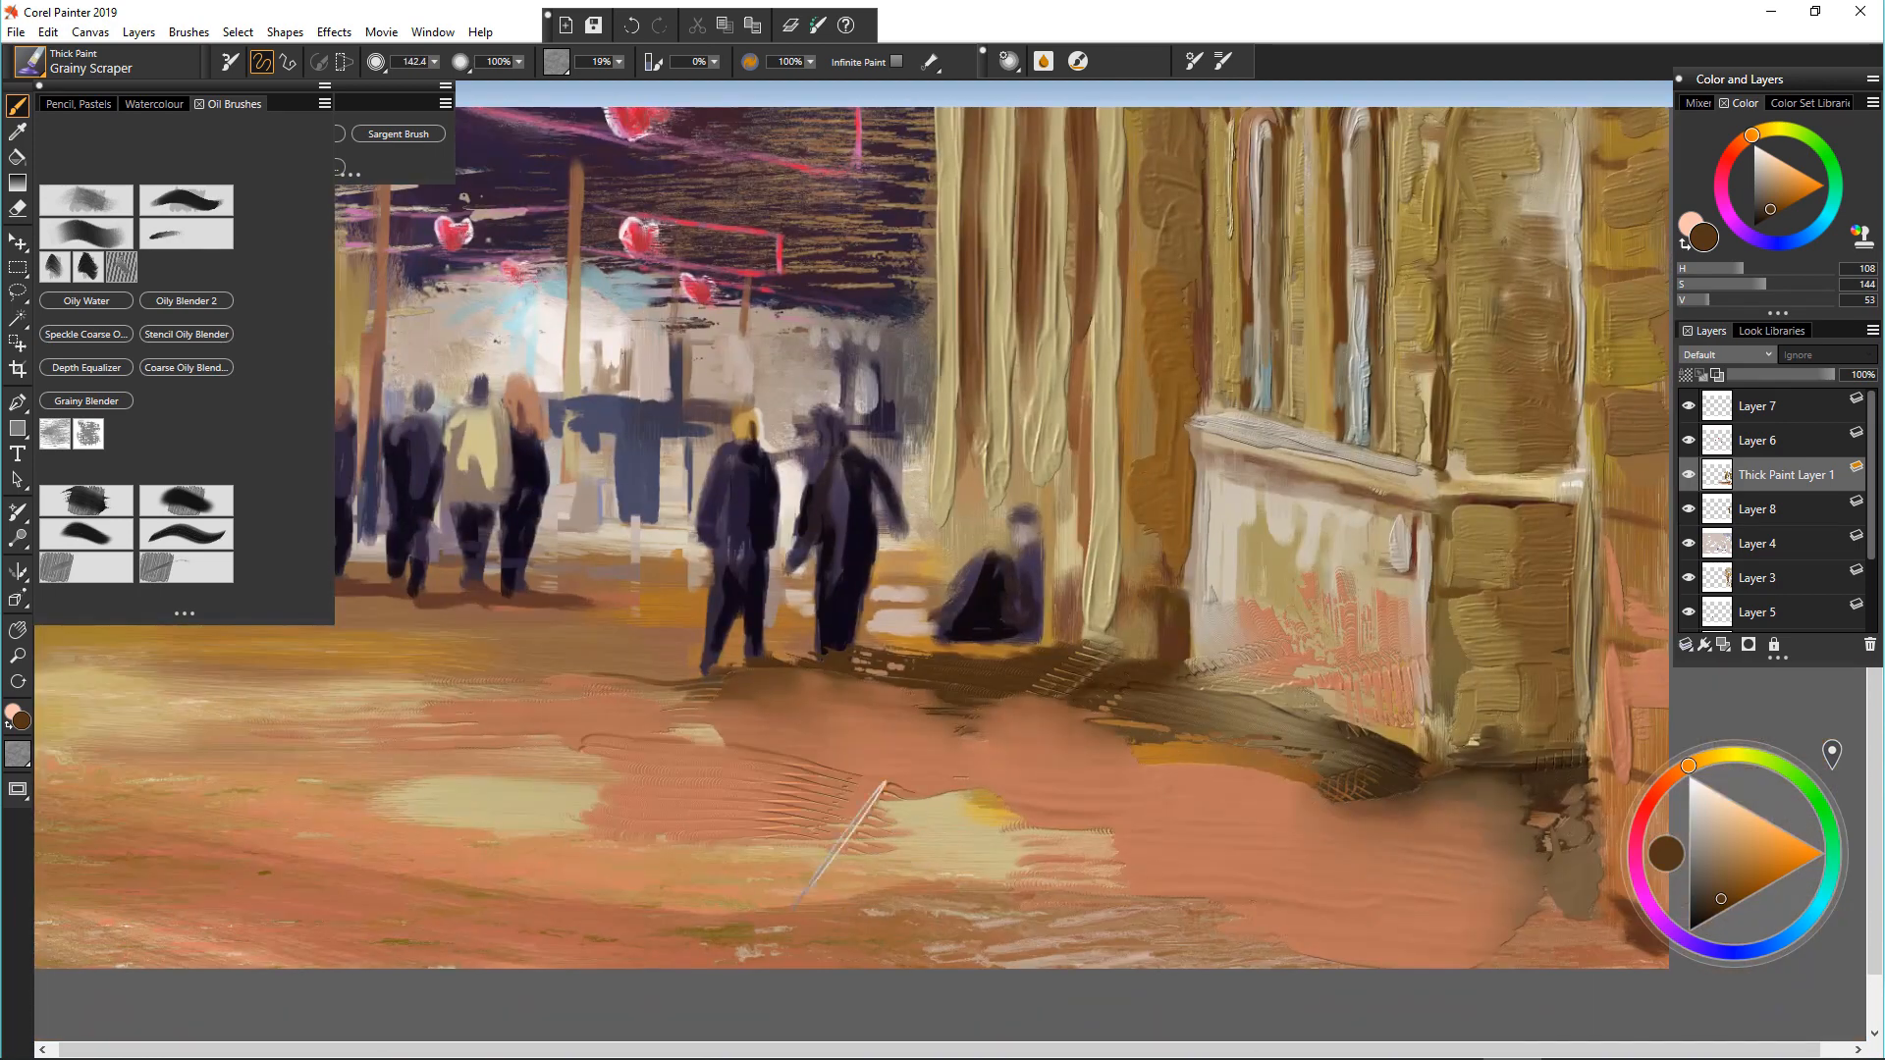
left_click_drag(648, 785, 422, 705)
mouse_move(973, 803)
left_mouse_down()
mouse_move(751, 791)
mouse_move(1129, 842)
mouse_move(1325, 902)
left_mouse_up()
left_click_drag(1046, 883, 1237, 896)
Step: Paint sampled beige strokes over the panel beneath the windows with the Grainy Thick And Wet brush
left_click(85, 499)
left_click(1240, 601, "alt")
left_click_drag(1227, 601, 1298, 668)
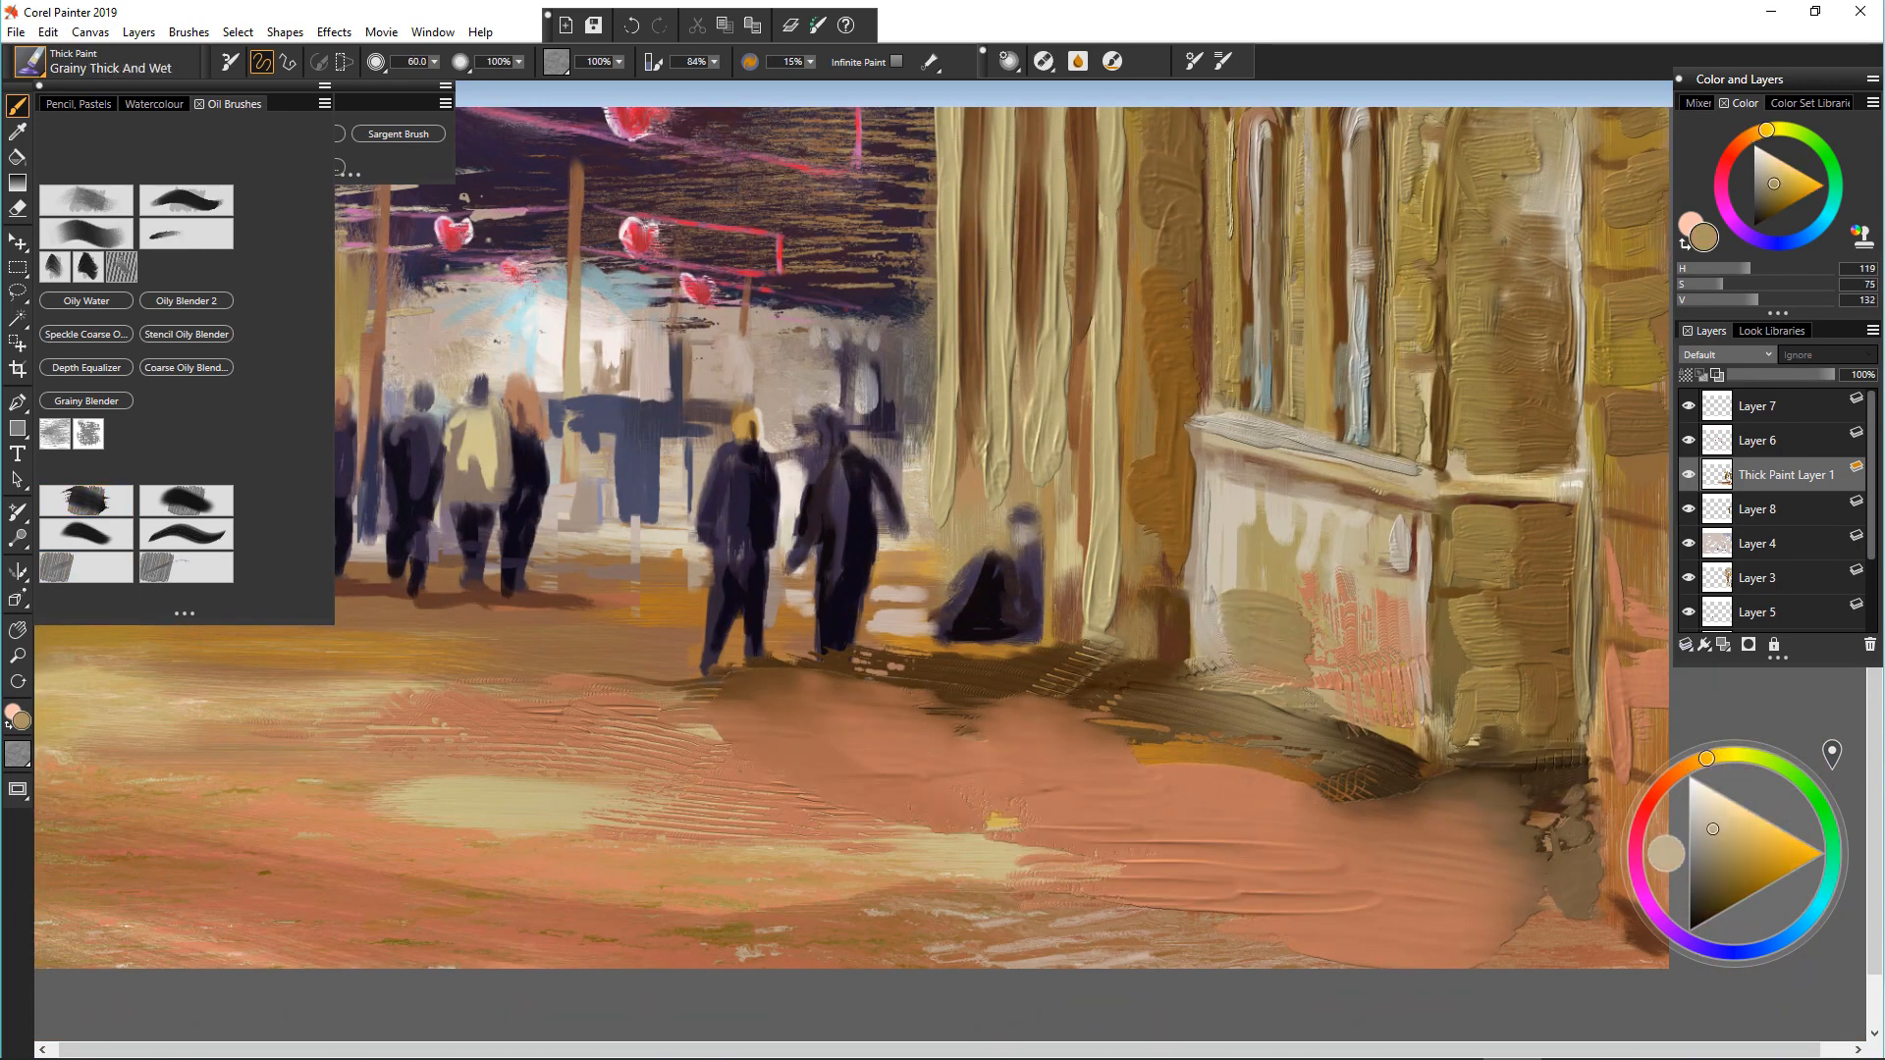
left_click_drag(1217, 506, 1242, 662)
Step: Paint thick off-white strokes around the edges of the panel beneath the windows, redoing the first one
left_click(1395, 550, "alt")
left_click_drag(1281, 506, 1217, 599)
key("ctrl+z")
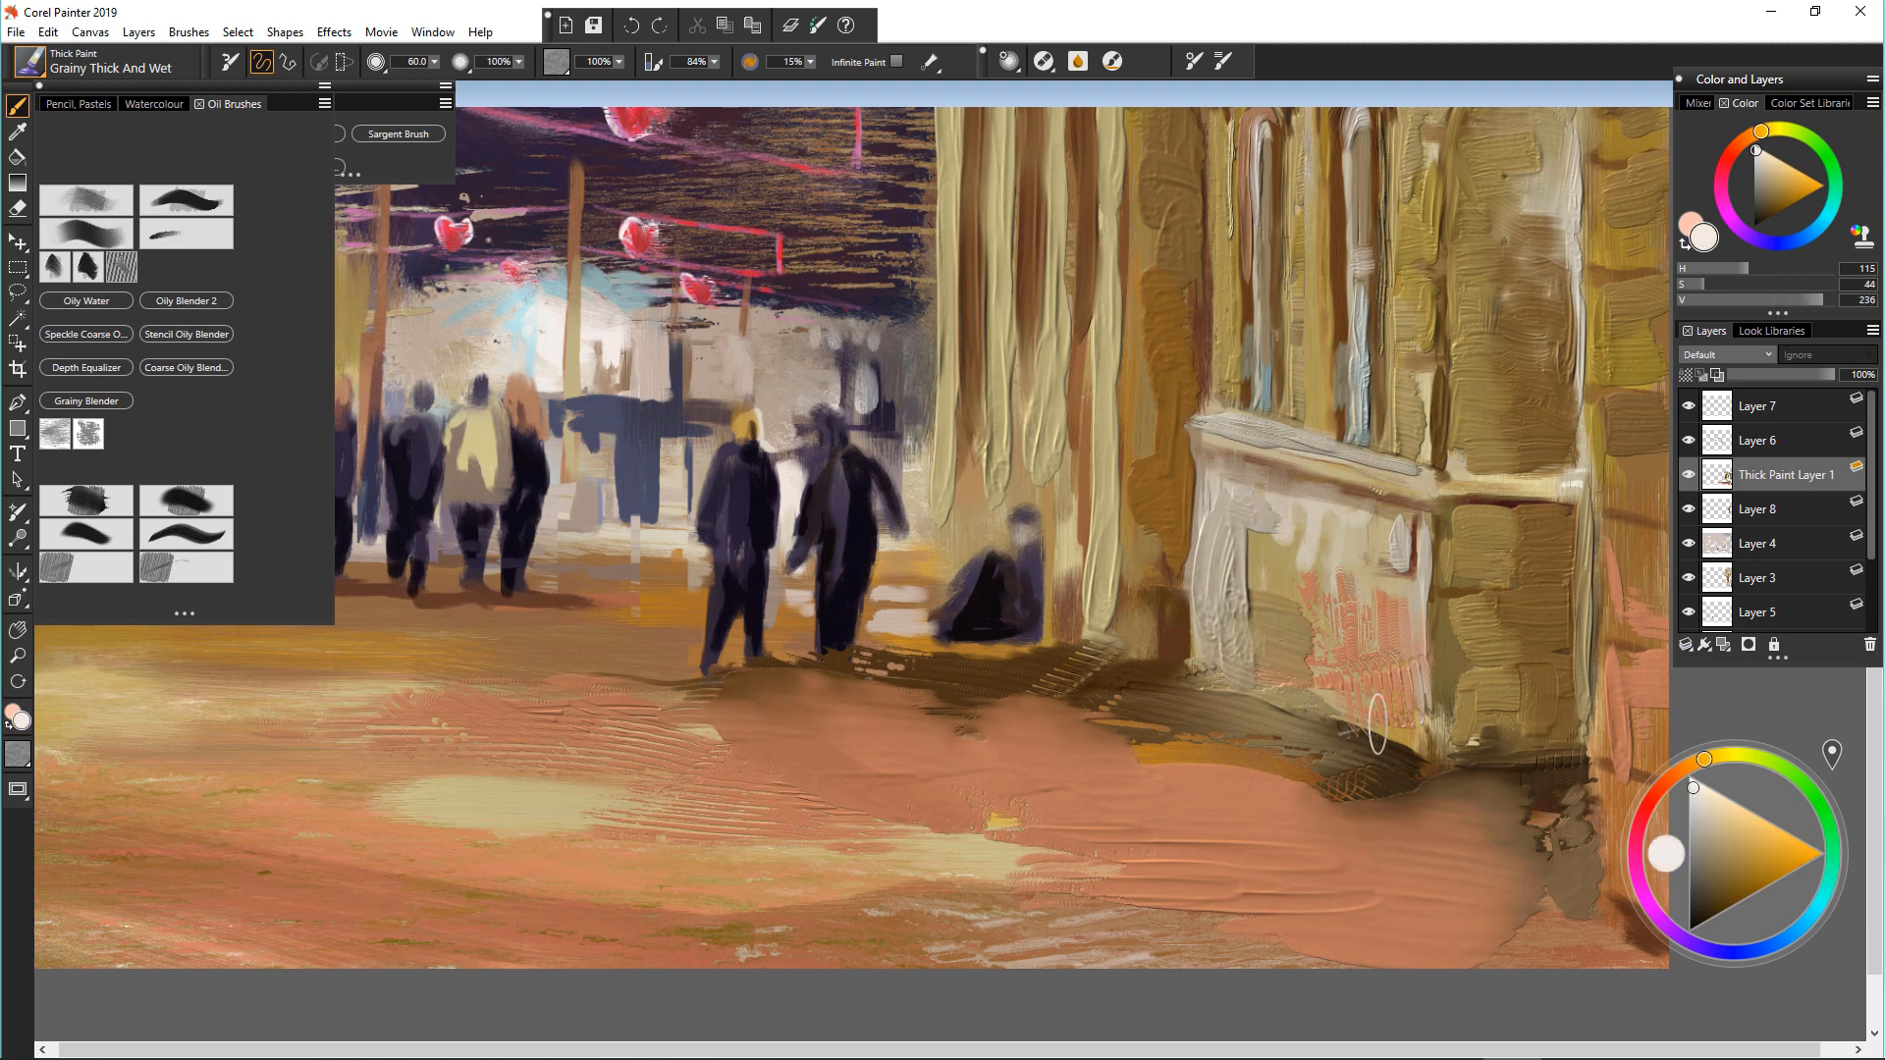
left_click_drag(1268, 506, 1212, 625)
mouse_move(1373, 589)
left_mouse_down()
mouse_move(1343, 643)
mouse_move(1261, 550)
mouse_move(1316, 653)
mouse_move(1365, 638)
mouse_move(1347, 685)
left_mouse_up()
left_click(1287, 580, "alt")
Step: Resize the brush and paint the seated figure's cap and dark clothing in thick sampled colours
left_click_drag(1003, 515, 1038, 521, "ctrl+alt")
left_click(1021, 516, "alt")
left_click_drag(1035, 545, 1021, 640)
left_click(992, 594, "alt")
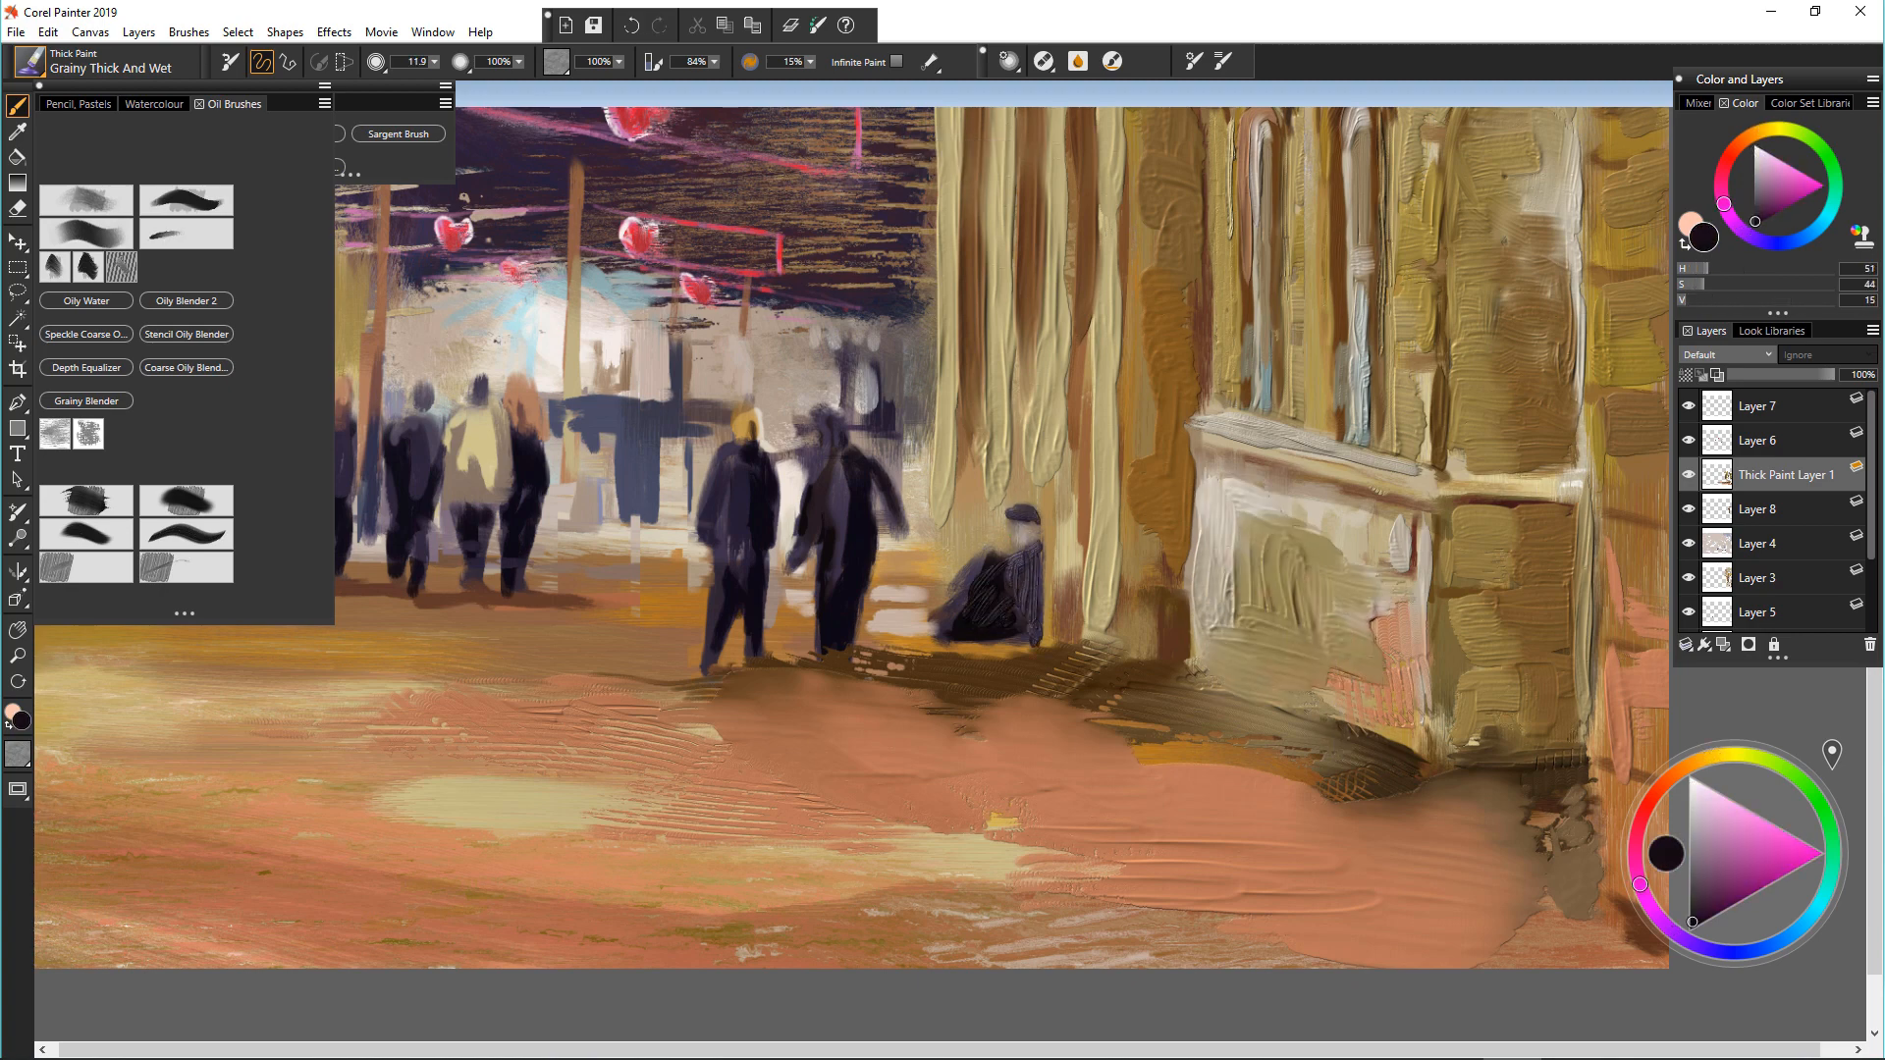
left_click_drag(982, 579, 1018, 579, "ctrl+alt")
left_click(951, 561, "alt")
mouse_move(977, 567)
left_mouse_down()
mouse_move(908, 633)
mouse_move(1021, 653)
left_mouse_up()
left_click(918, 589, "alt")
Step: Paint ochre and brown ground and shadow strokes beneath the seated figure and along the building's base
left_click(949, 688, "alt")
left_click_drag(869, 660, 1105, 669)
left_click(1099, 699, "alt")
left_click_drag(1012, 677, 1119, 696)
left_click_drag(908, 727, 1043, 729)
left_click_drag(1169, 729, 1355, 783)
Step: Blend thick terracotta strokes over the edge of the building's shadow on the pavement
left_click(1208, 790, "alt")
left_click_drag(1105, 741, 1208, 746)
left_click_drag(1193, 761, 1291, 794)
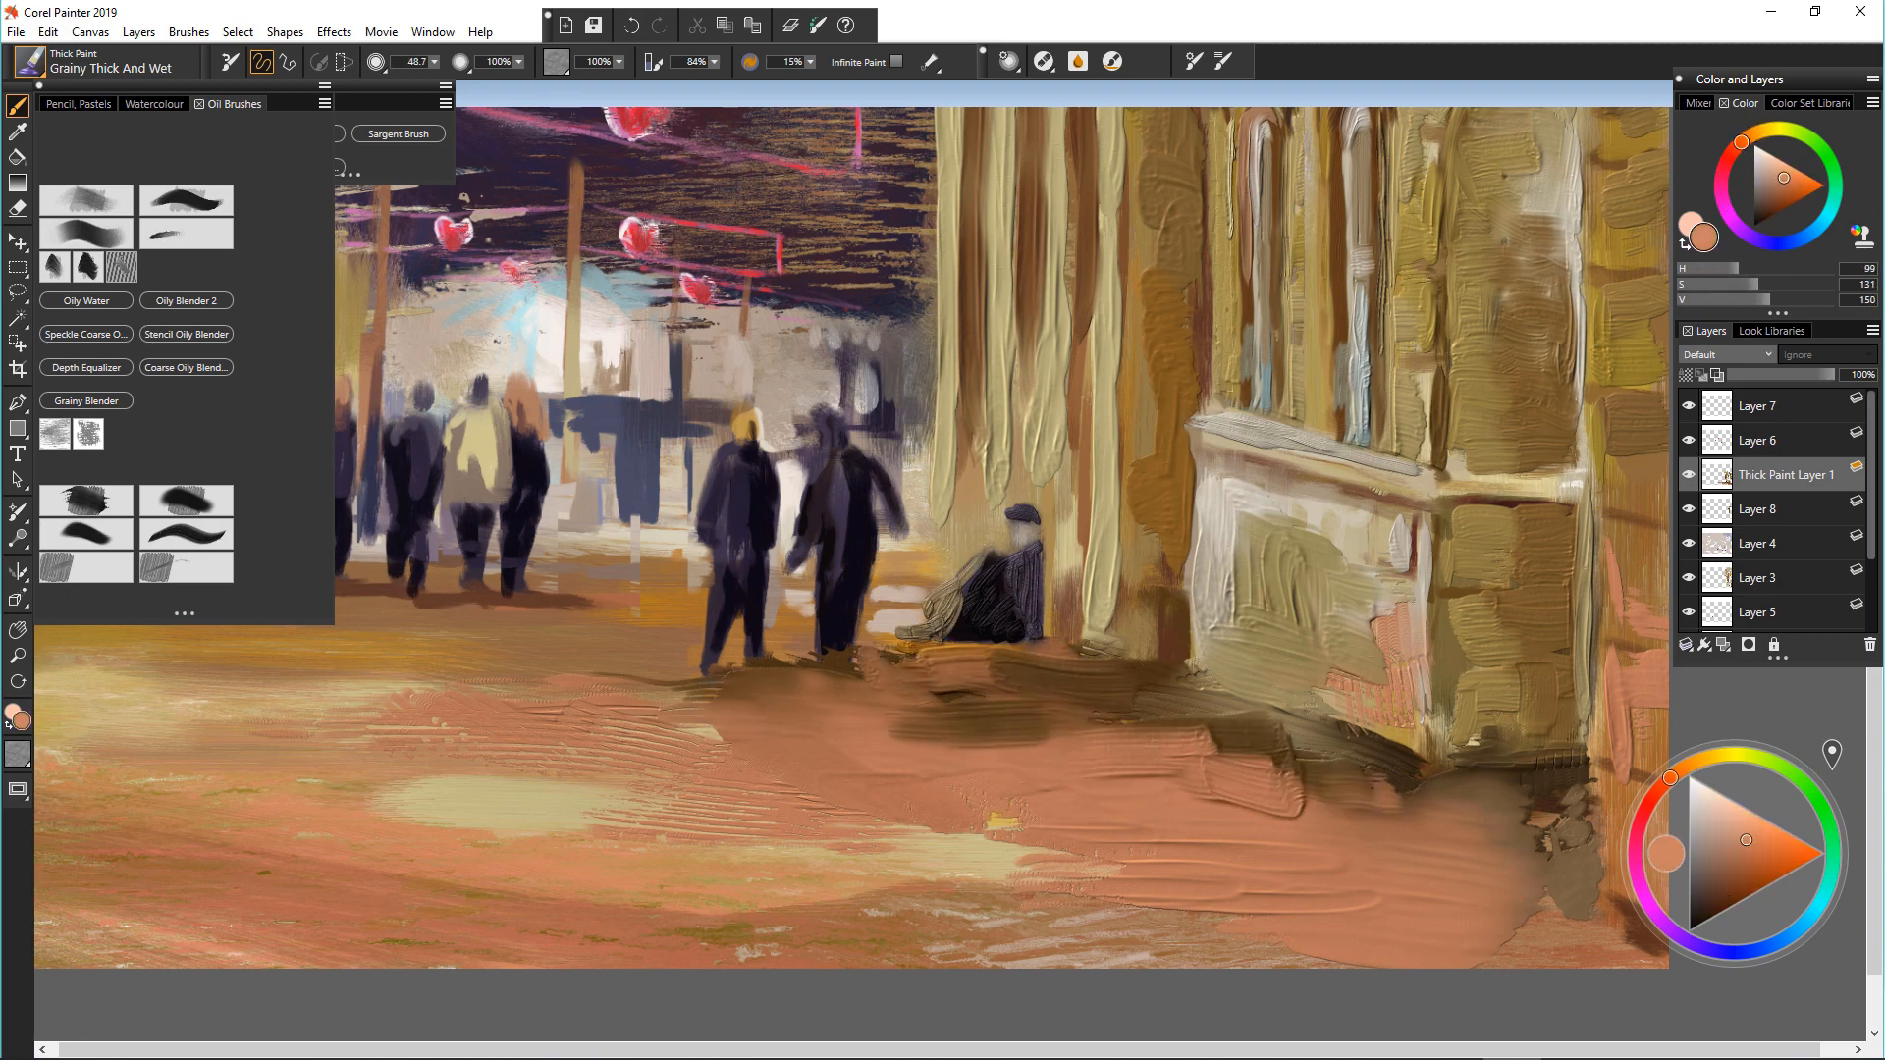
Step: Paint the lower leg and coat of the right-hand walking figure in thick dark violet strokes
left_click(853, 560, "alt")
left_click_drag(864, 585, 860, 629)
mouse_move(864, 589)
left_mouse_down("ctrl+alt")
mouse_move(880, 589)
mouse_move(858, 550)
mouse_move(856, 717)
left_mouse_up("ctrl+alt")
scroll(827, 589, "up", 2)
left_click(835, 422, "alt")
left_click_drag(852, 391, 835, 545)
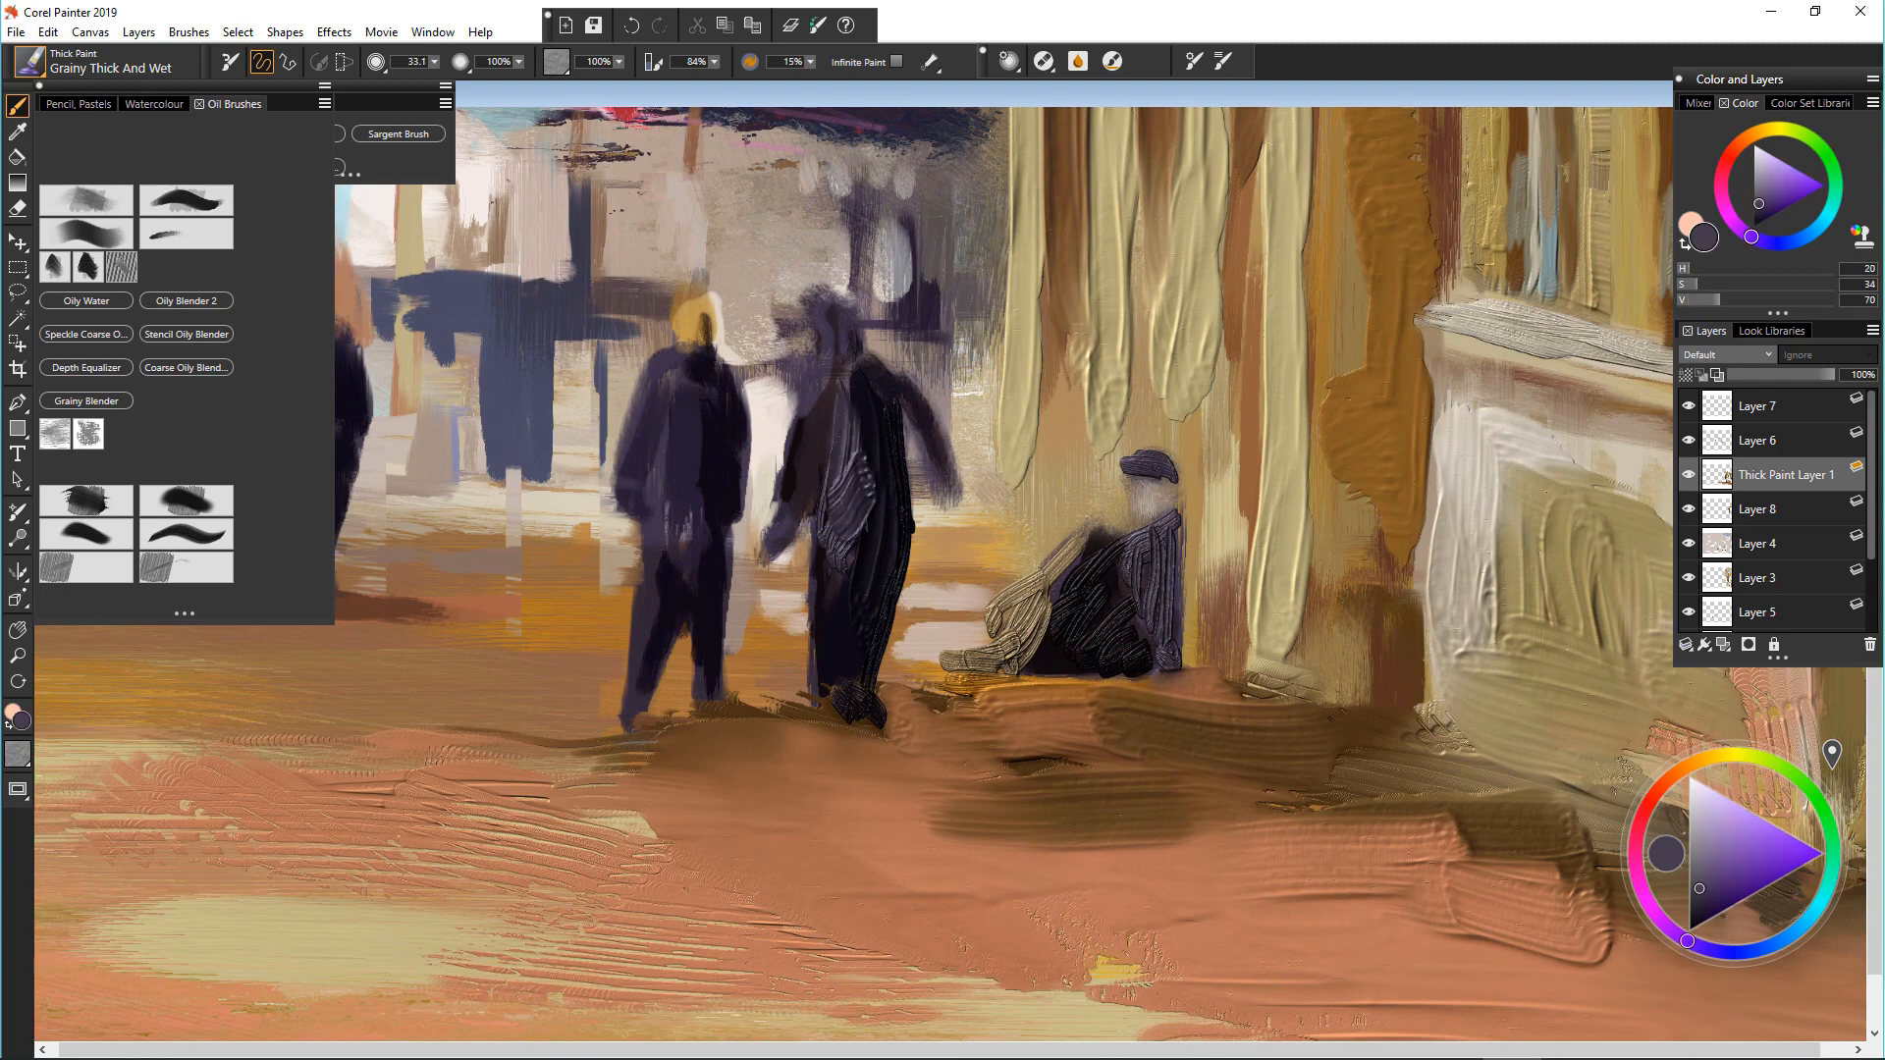
left_click_drag(846, 459, 823, 621)
Step: Paint the right-hand walking figure's arms and head, and the light gap beside the legs
left_click(797, 442, "alt")
mouse_move(810, 408)
left_mouse_down()
mouse_move(771, 550)
mouse_move(791, 712)
left_mouse_up()
left_click(764, 491, "alt")
left_click(884, 432, "alt")
left_click_drag(888, 363, 951, 506)
left_click_drag(825, 309, 845, 393)
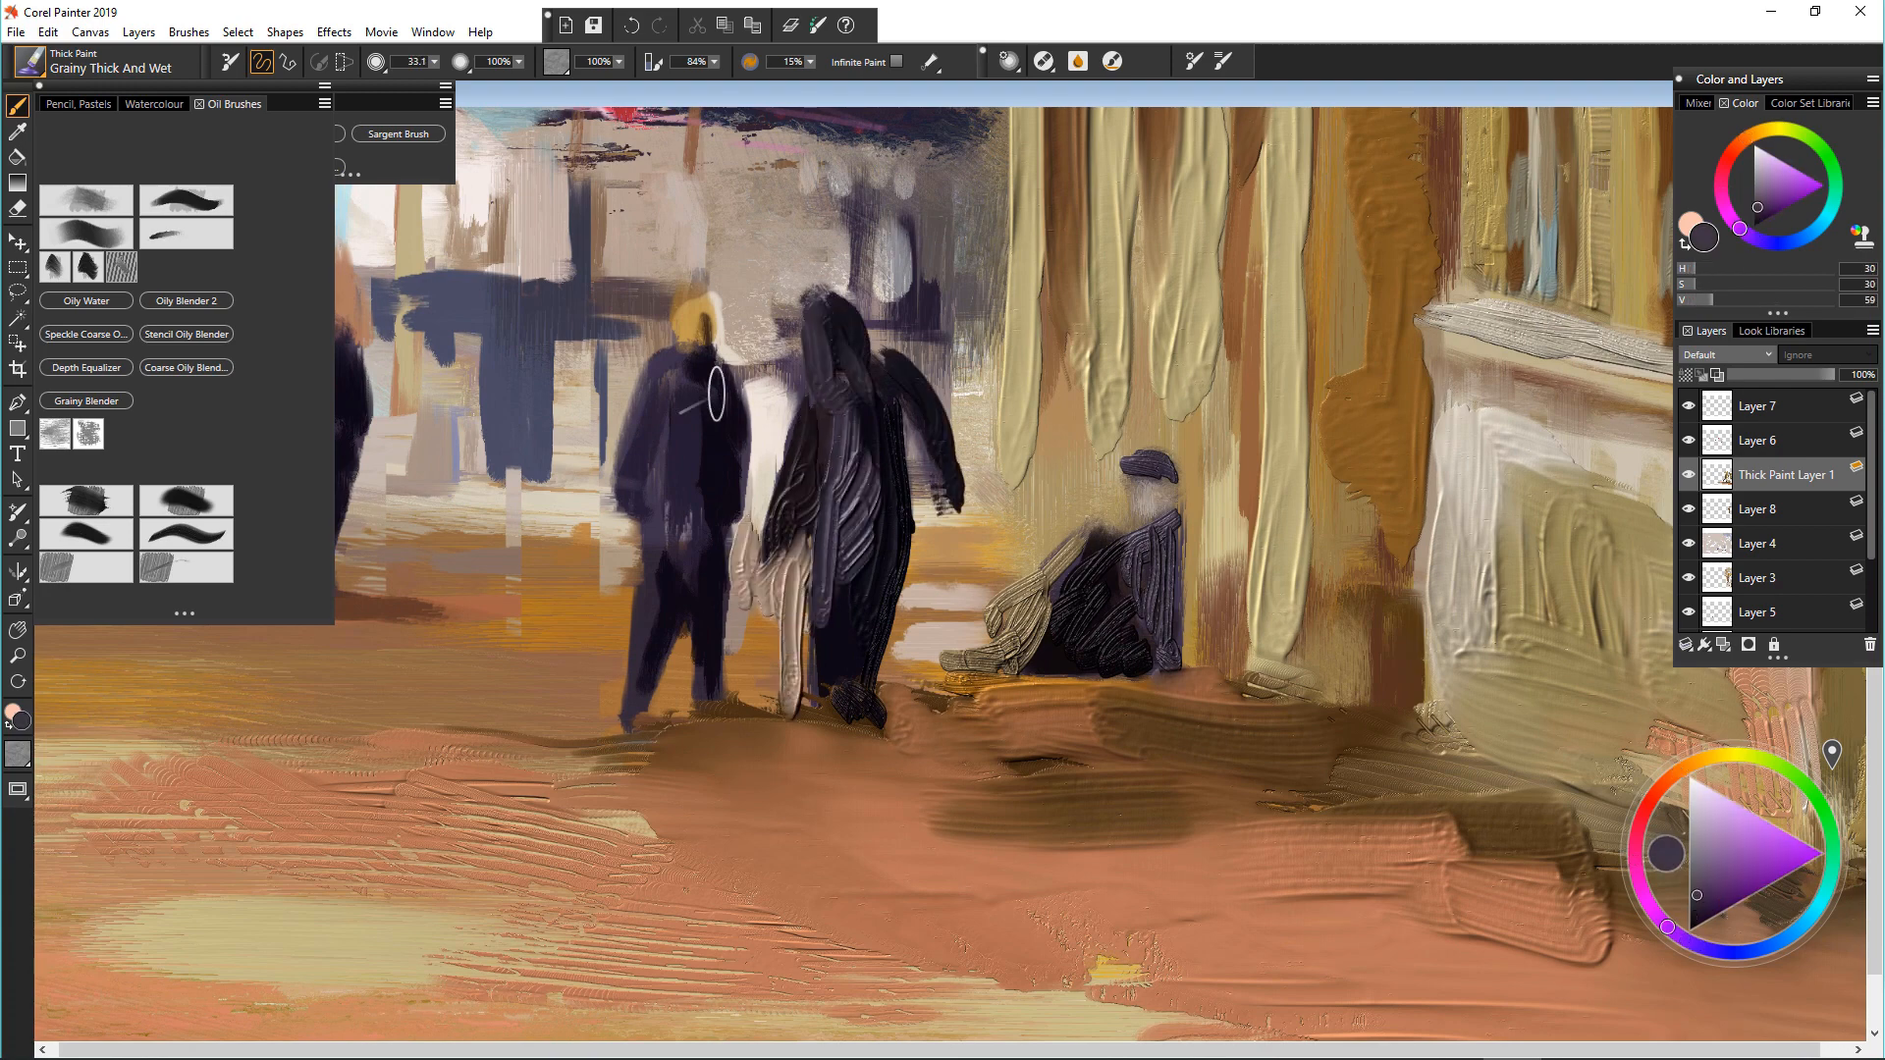
Step: Paint the left-hand walking figure's coat and legs in thick dark strokes
left_click_drag(717, 392, 731, 500)
left_click_drag(660, 368, 638, 520)
left_click(686, 527, "alt")
left_click_drag(702, 422, 717, 717)
left_click_drag(668, 608, 628, 736)
Step: Paint the left-hand walking figure's blonde hair with a sampled tone
left_click(691, 312, "alt")
left_click_drag(692, 300, 695, 364)
left_click(699, 378, "alt")
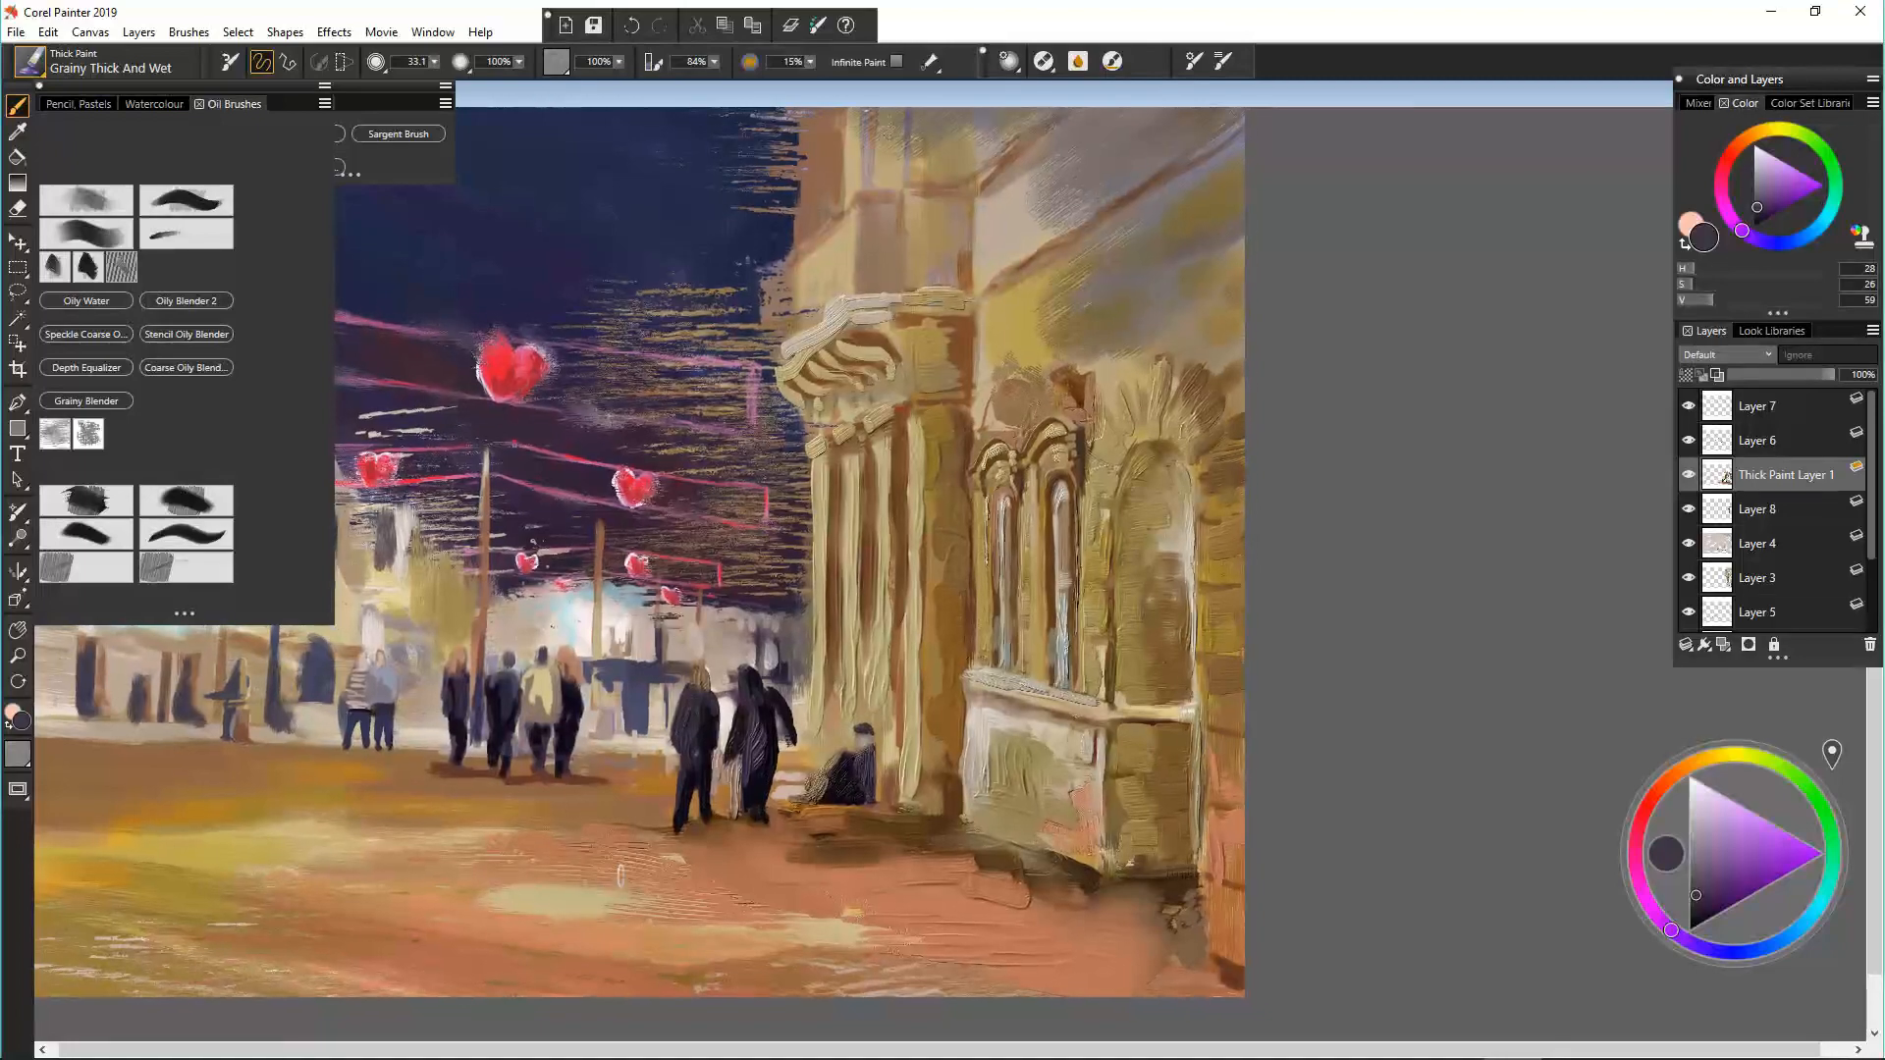
scroll(817, 834, "down", 4)
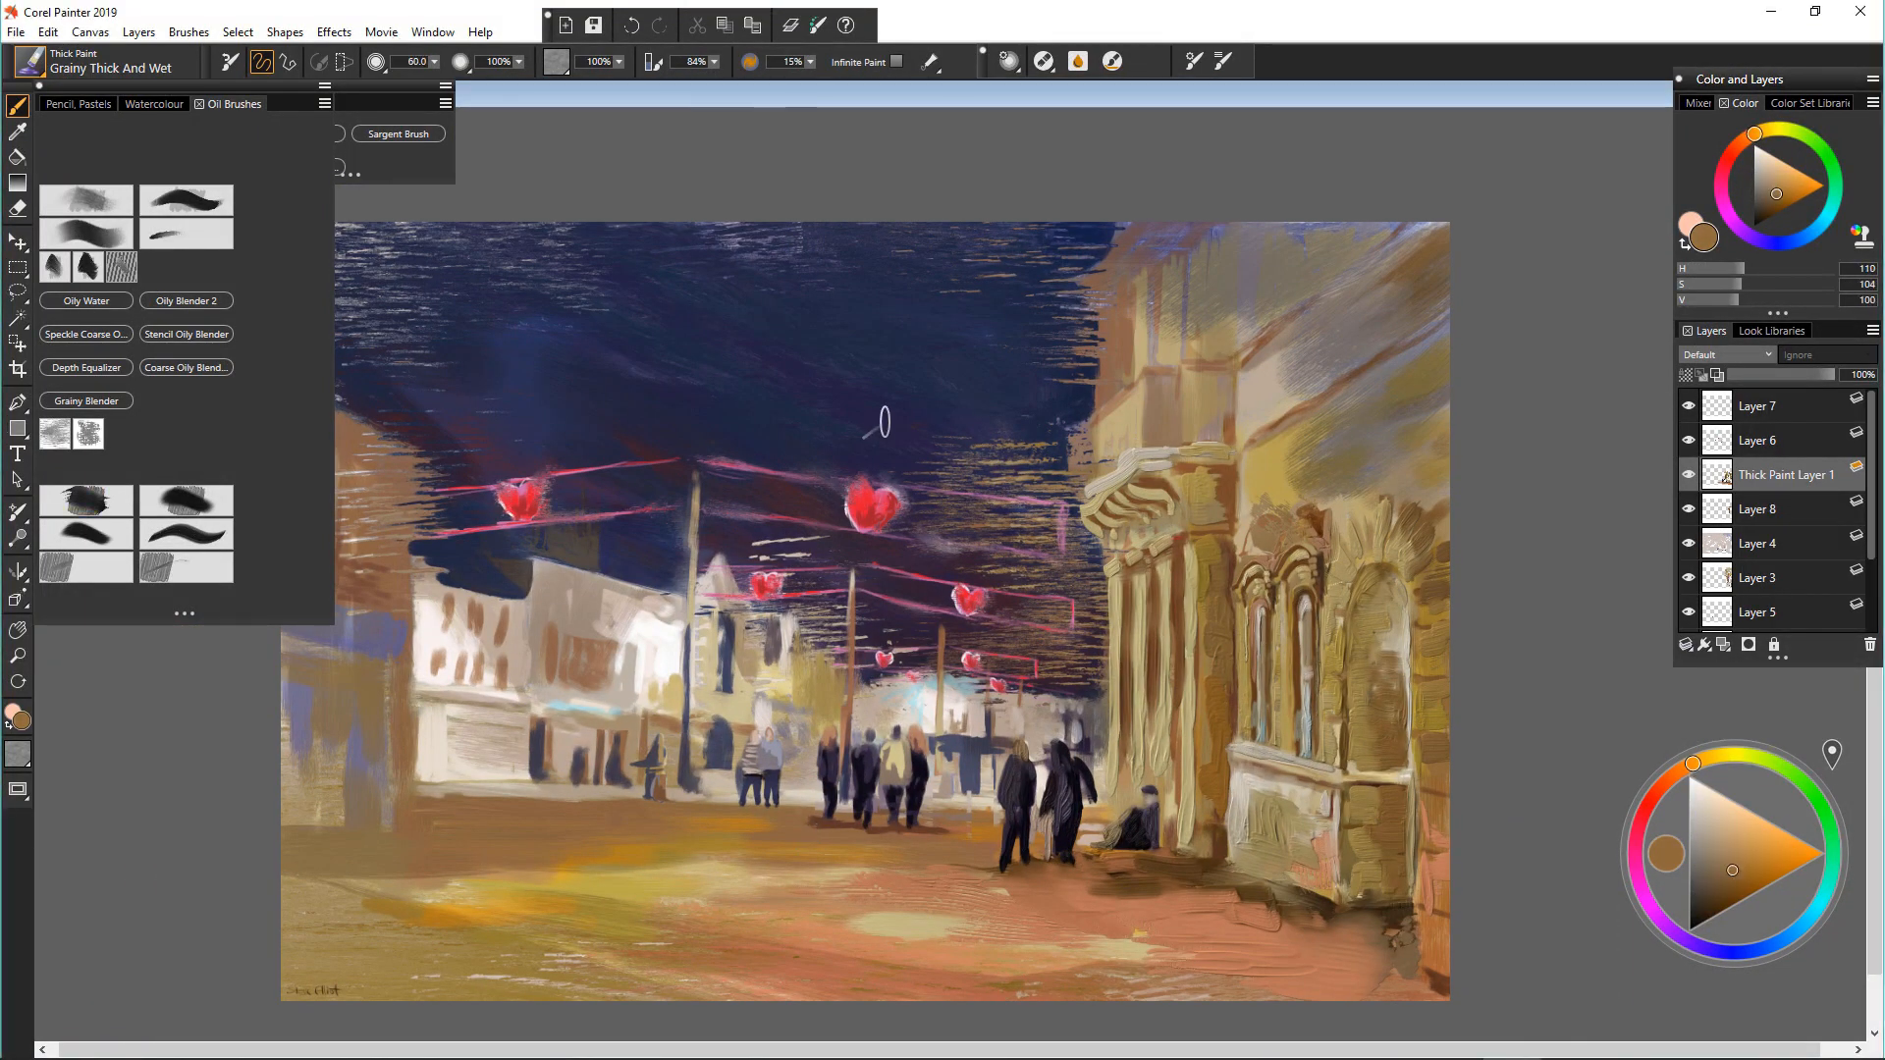
Step: Paint thick ochre strokes in sampled tones on the building wall above and beside the arched windows
scroll(938, 420, "up", 2)
left_click_drag(951, 429, 994, 429)
left_click(1391, 459, "alt")
mouse_move(1390, 459)
left_mouse_down()
mouse_move(1424, 432)
mouse_move(1331, 559)
left_mouse_up()
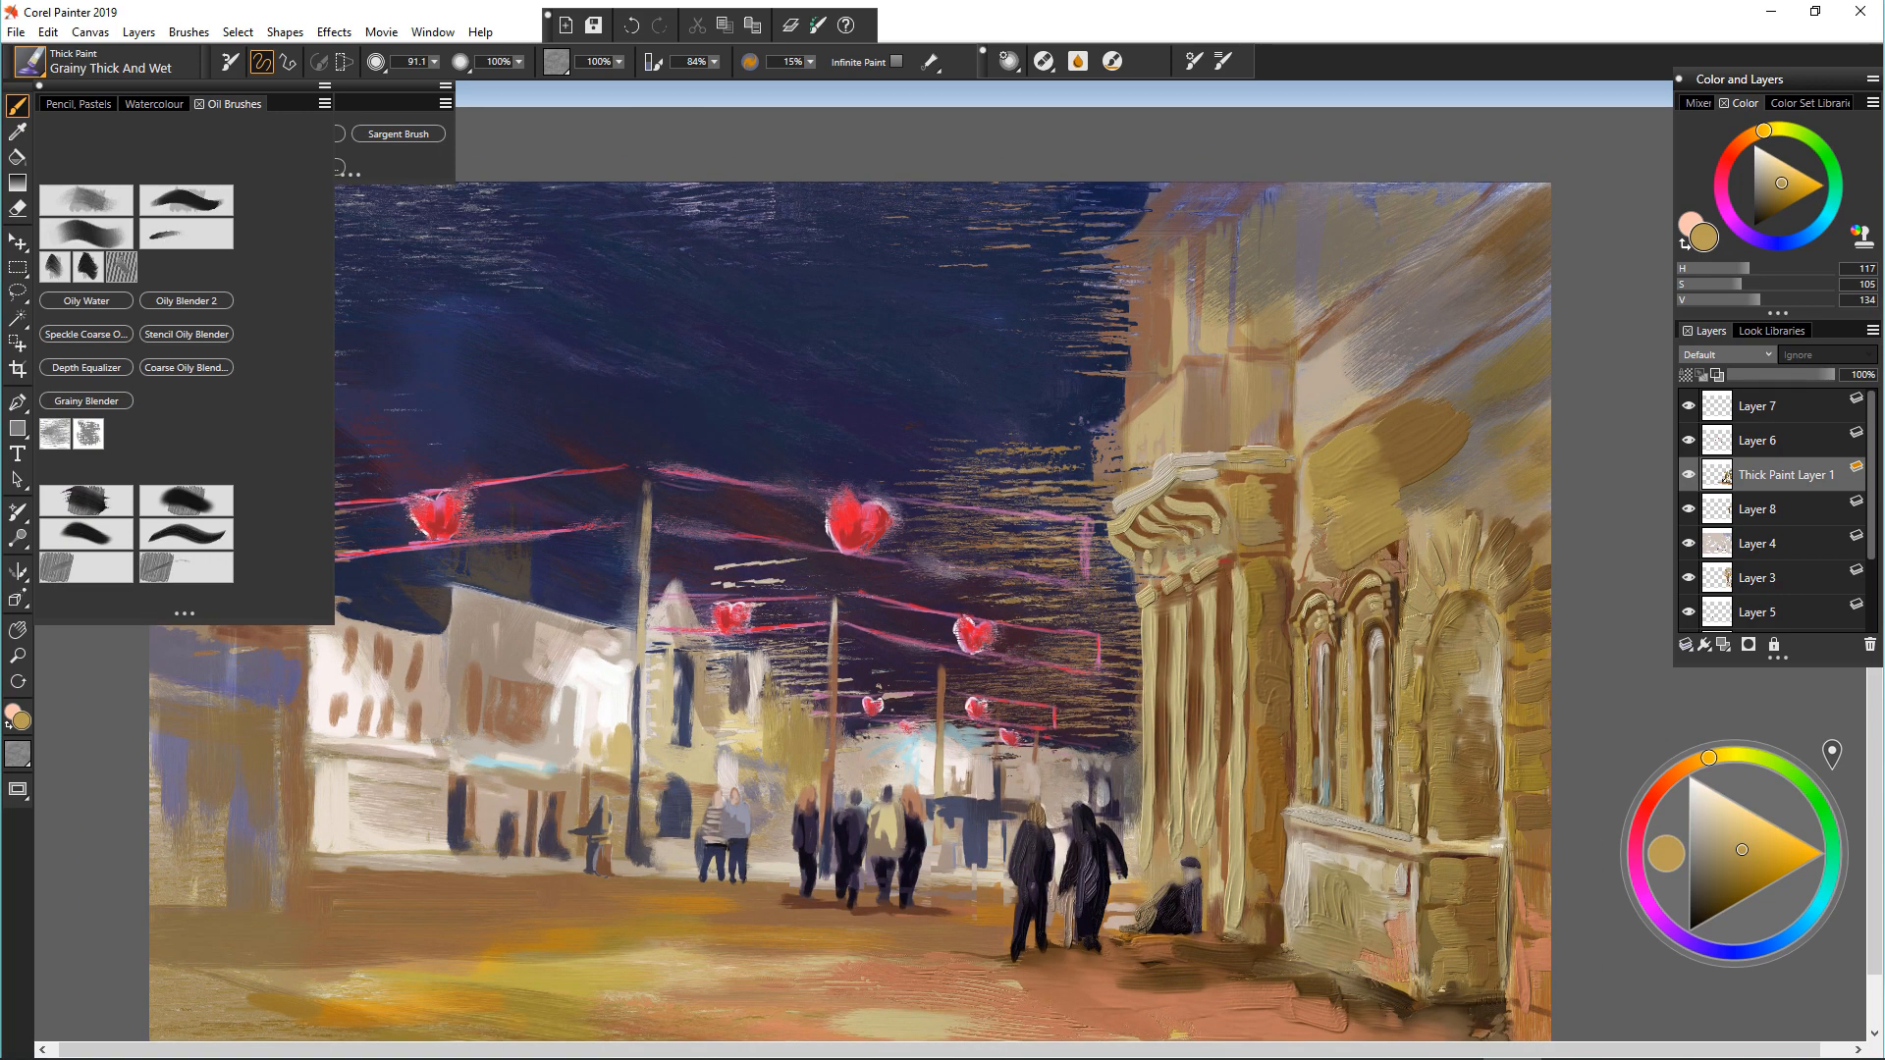
left_click_drag(1444, 427, 1508, 507)
left_click(1503, 462, "alt")
left_click_drag(1537, 339, 1443, 378)
Step: Paint sampled beige and brown strokes above the arched window tops and smooth them with the Grainy Smooth Blender
mouse_move(1316, 491)
left_mouse_down()
mouse_move(1315, 546)
mouse_move(1304, 484)
left_mouse_up()
left_click(1306, 530, "alt")
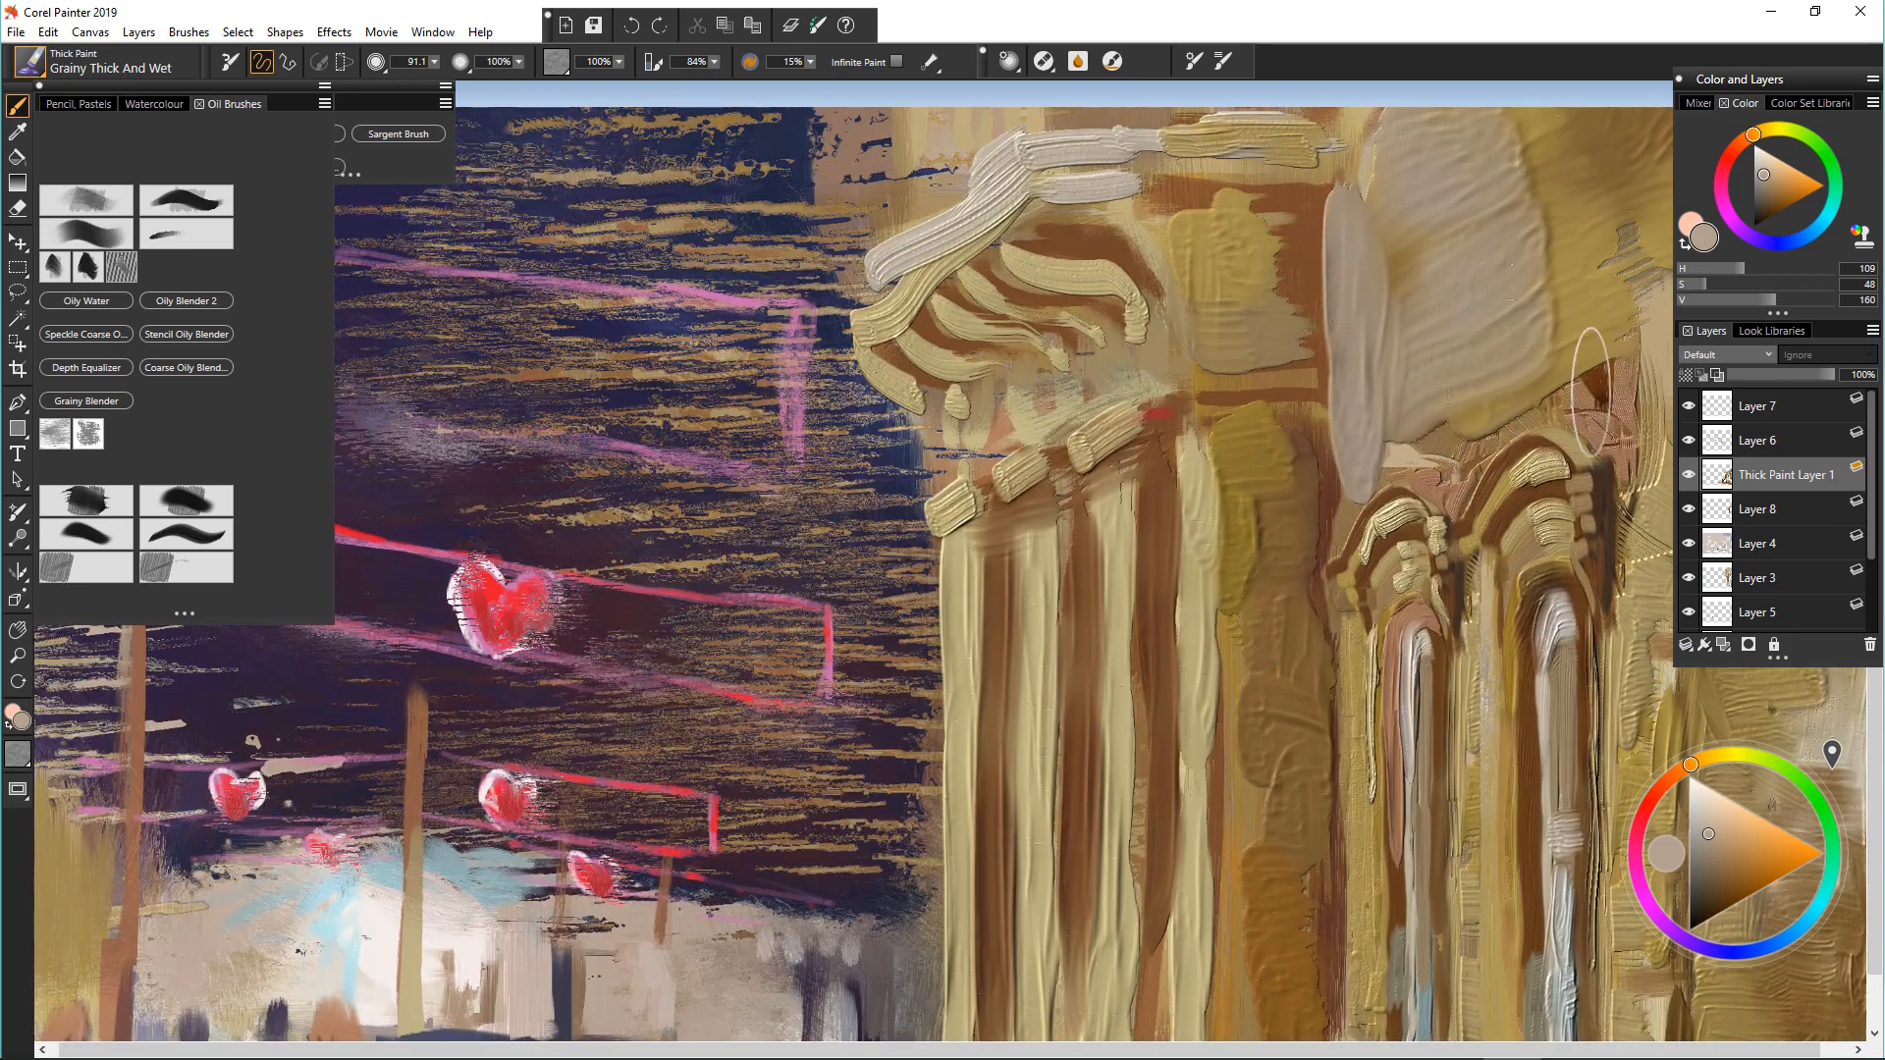
mouse_move(1581, 383)
left_mouse_down()
mouse_move(1414, 432)
mouse_move(1399, 471)
left_mouse_up()
left_click(1439, 481, "alt")
mouse_move(1440, 481)
left_mouse_down()
mouse_move(1466, 481)
mouse_move(1385, 491)
left_mouse_up()
mouse_move(1542, 402)
left_mouse_down()
mouse_move(1615, 442)
mouse_move(1610, 392)
left_mouse_up()
left_click(61, 566)
left_click_drag(1552, 187, 1509, 369)
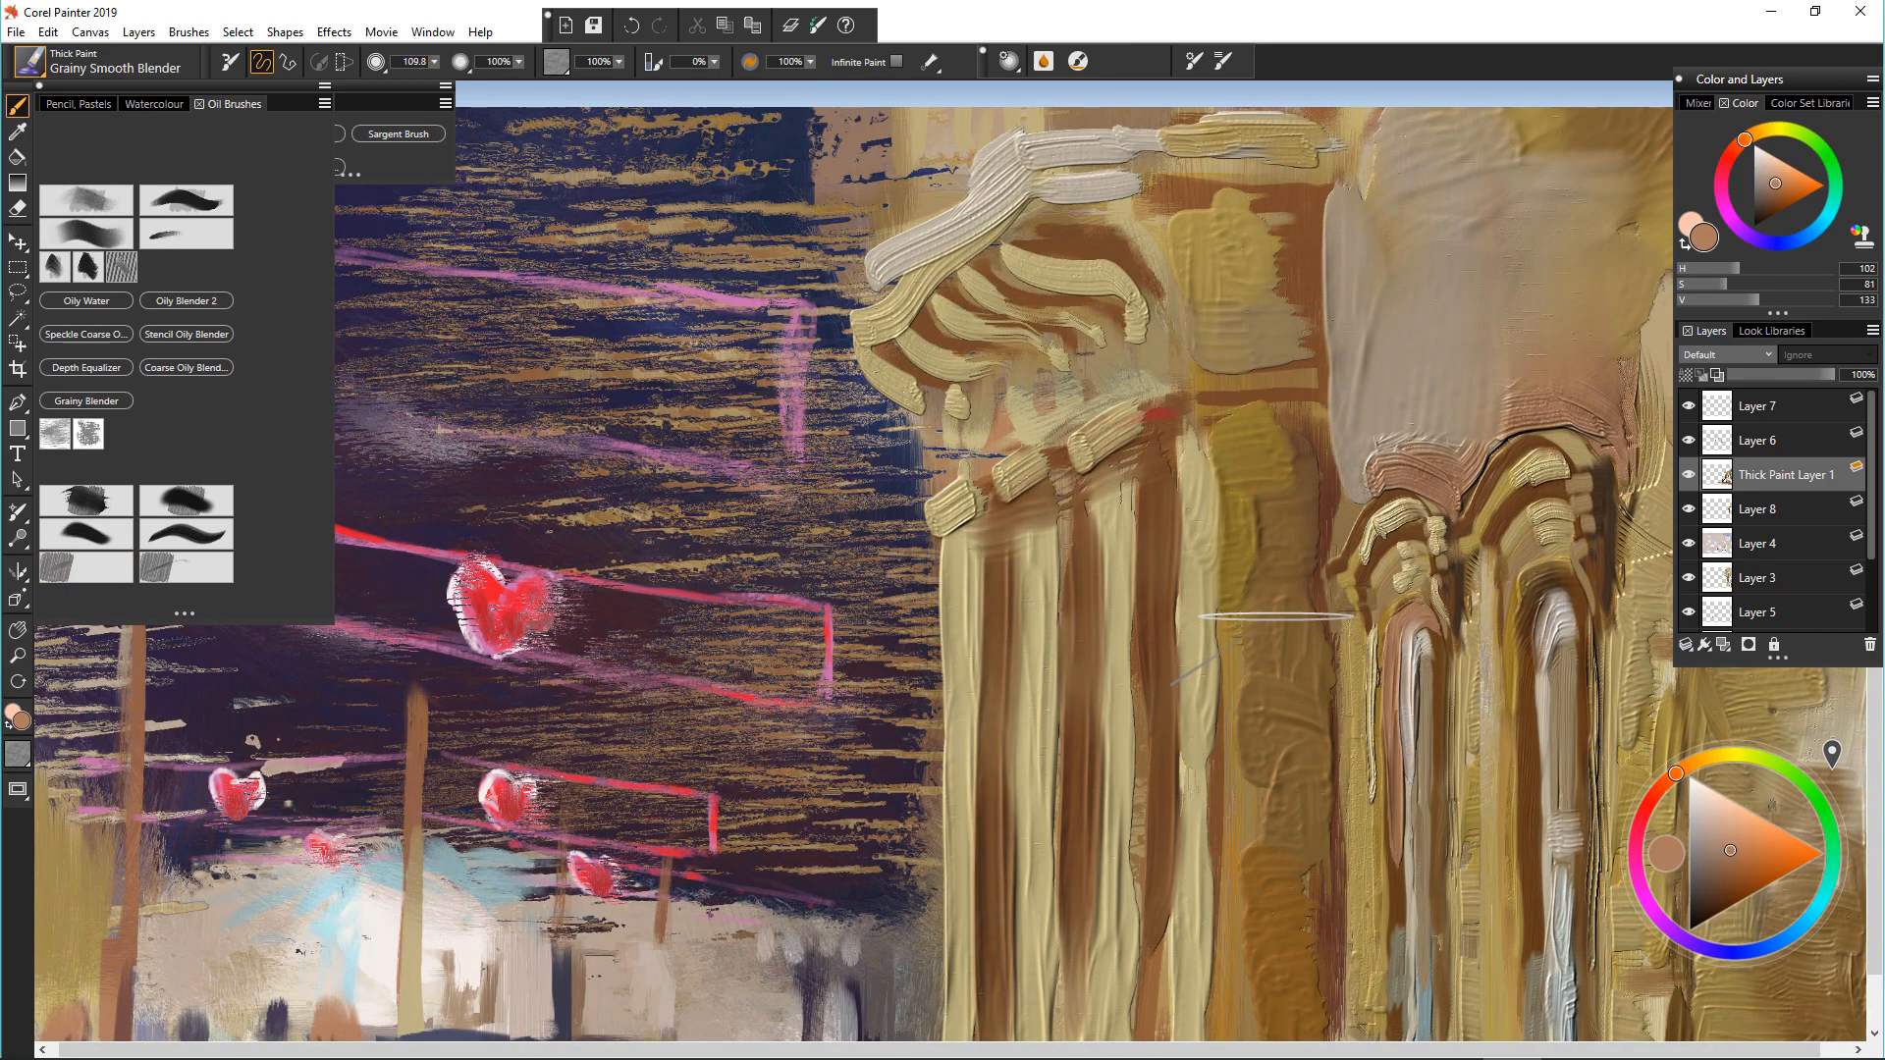
Step: Paint thick ochre and violet-grey strokes on the pilaster above the column capital with the Grainy Thick And Wet brush
key("ctrl+0")
left_click(185, 500)
left_click(1330, 607, "alt")
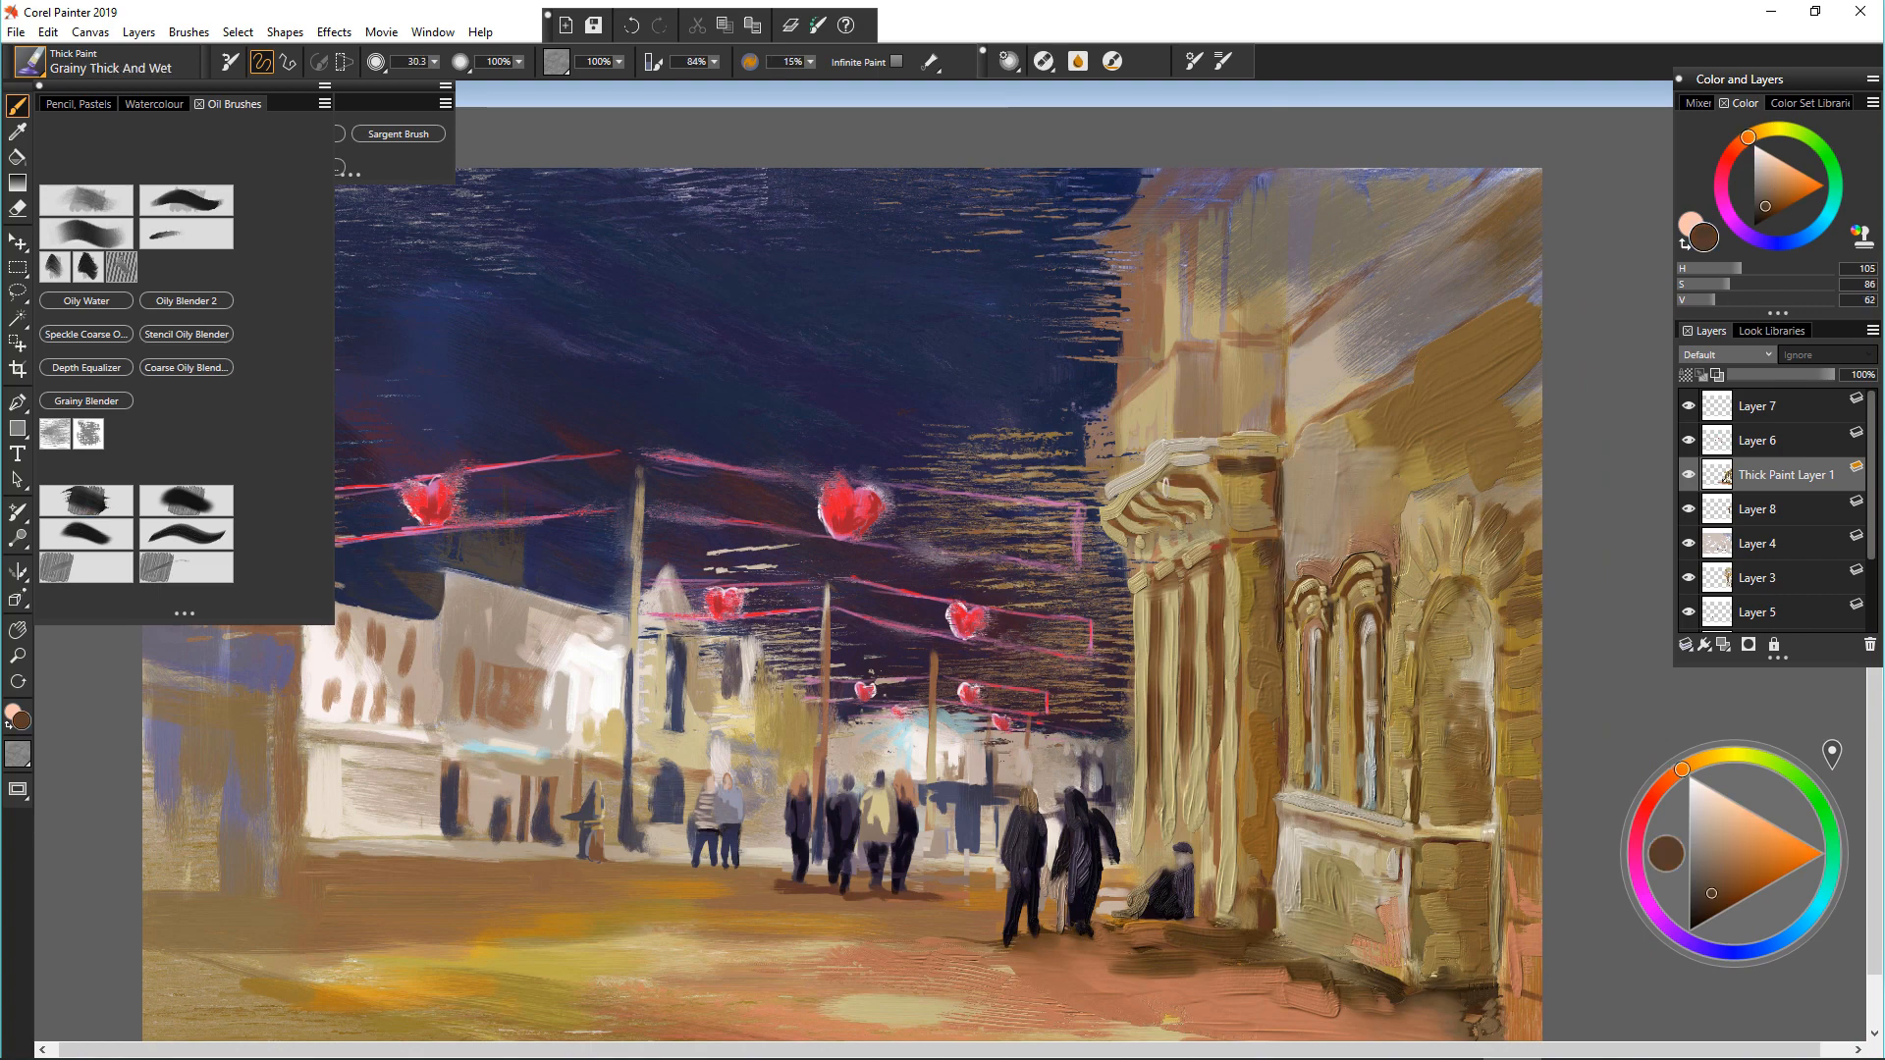
left_click(1250, 533, "alt")
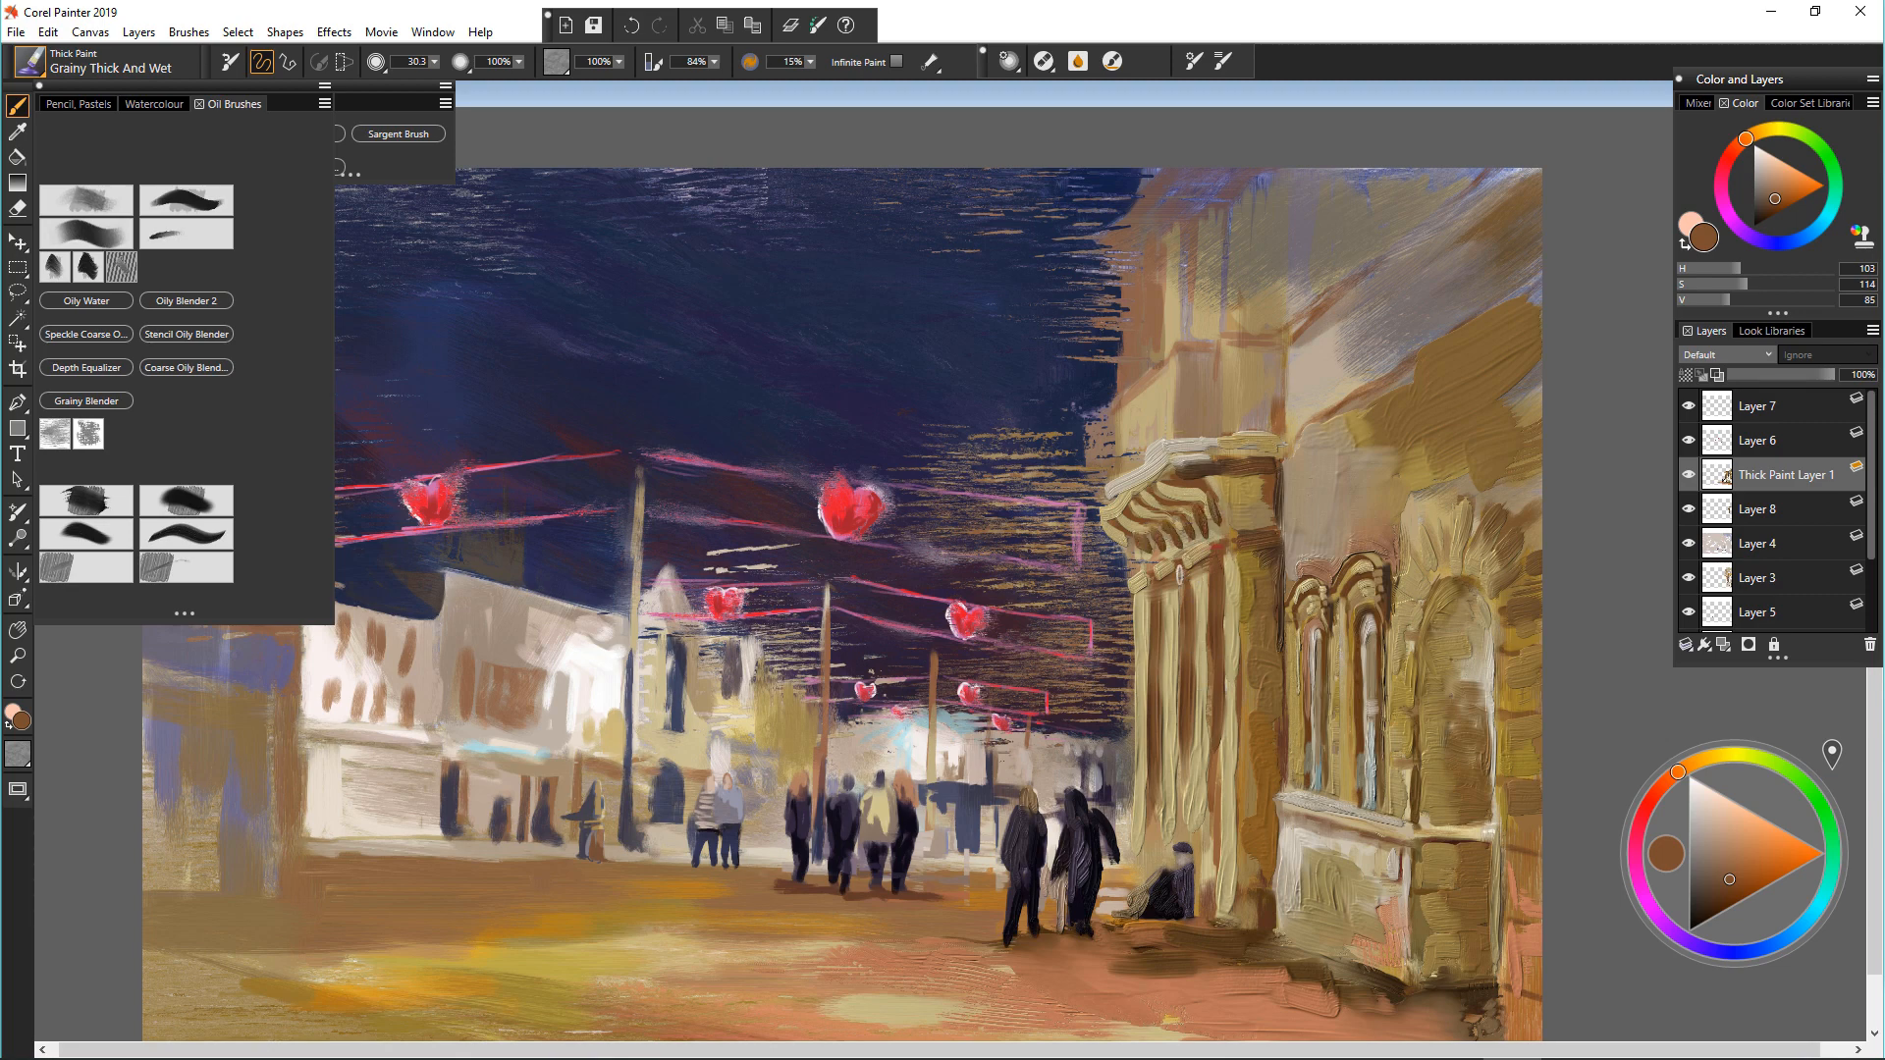
left_click(1247, 368, "alt")
left_click_drag(1260, 368, 1291, 307)
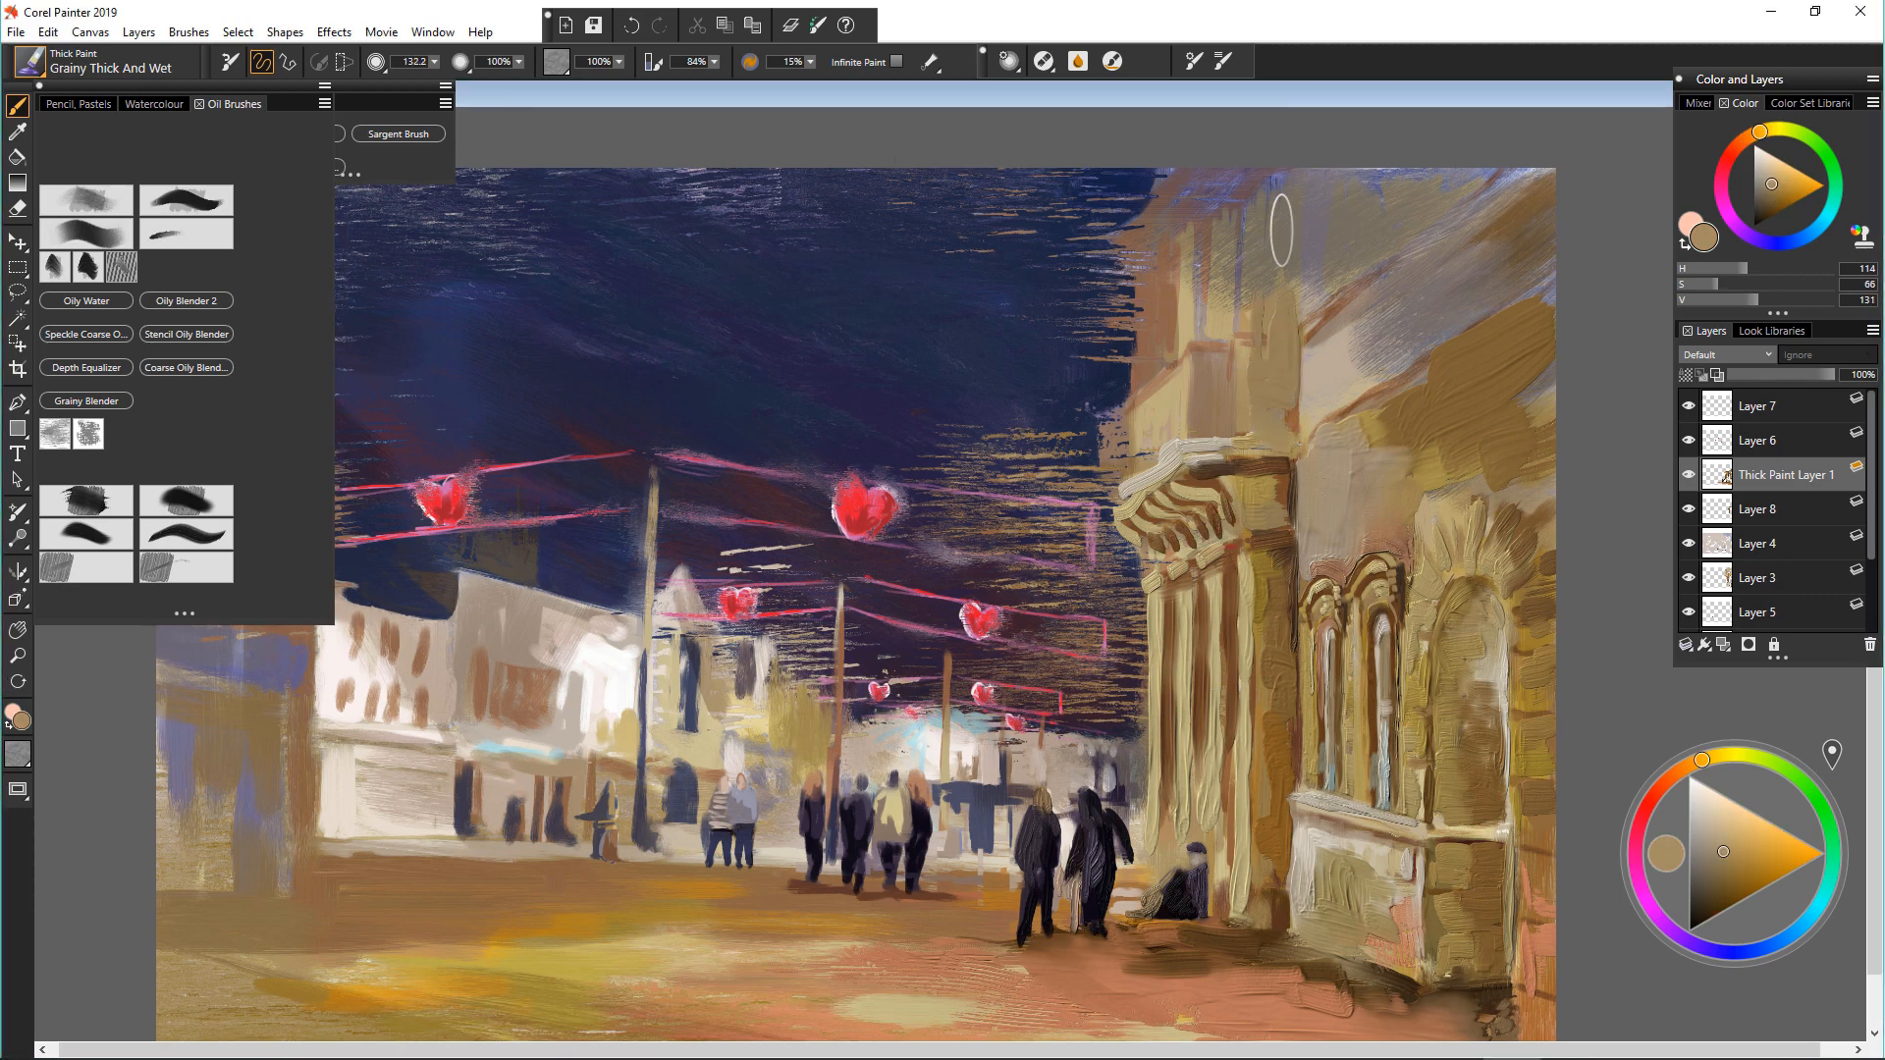
left_click(1255, 285, "alt")
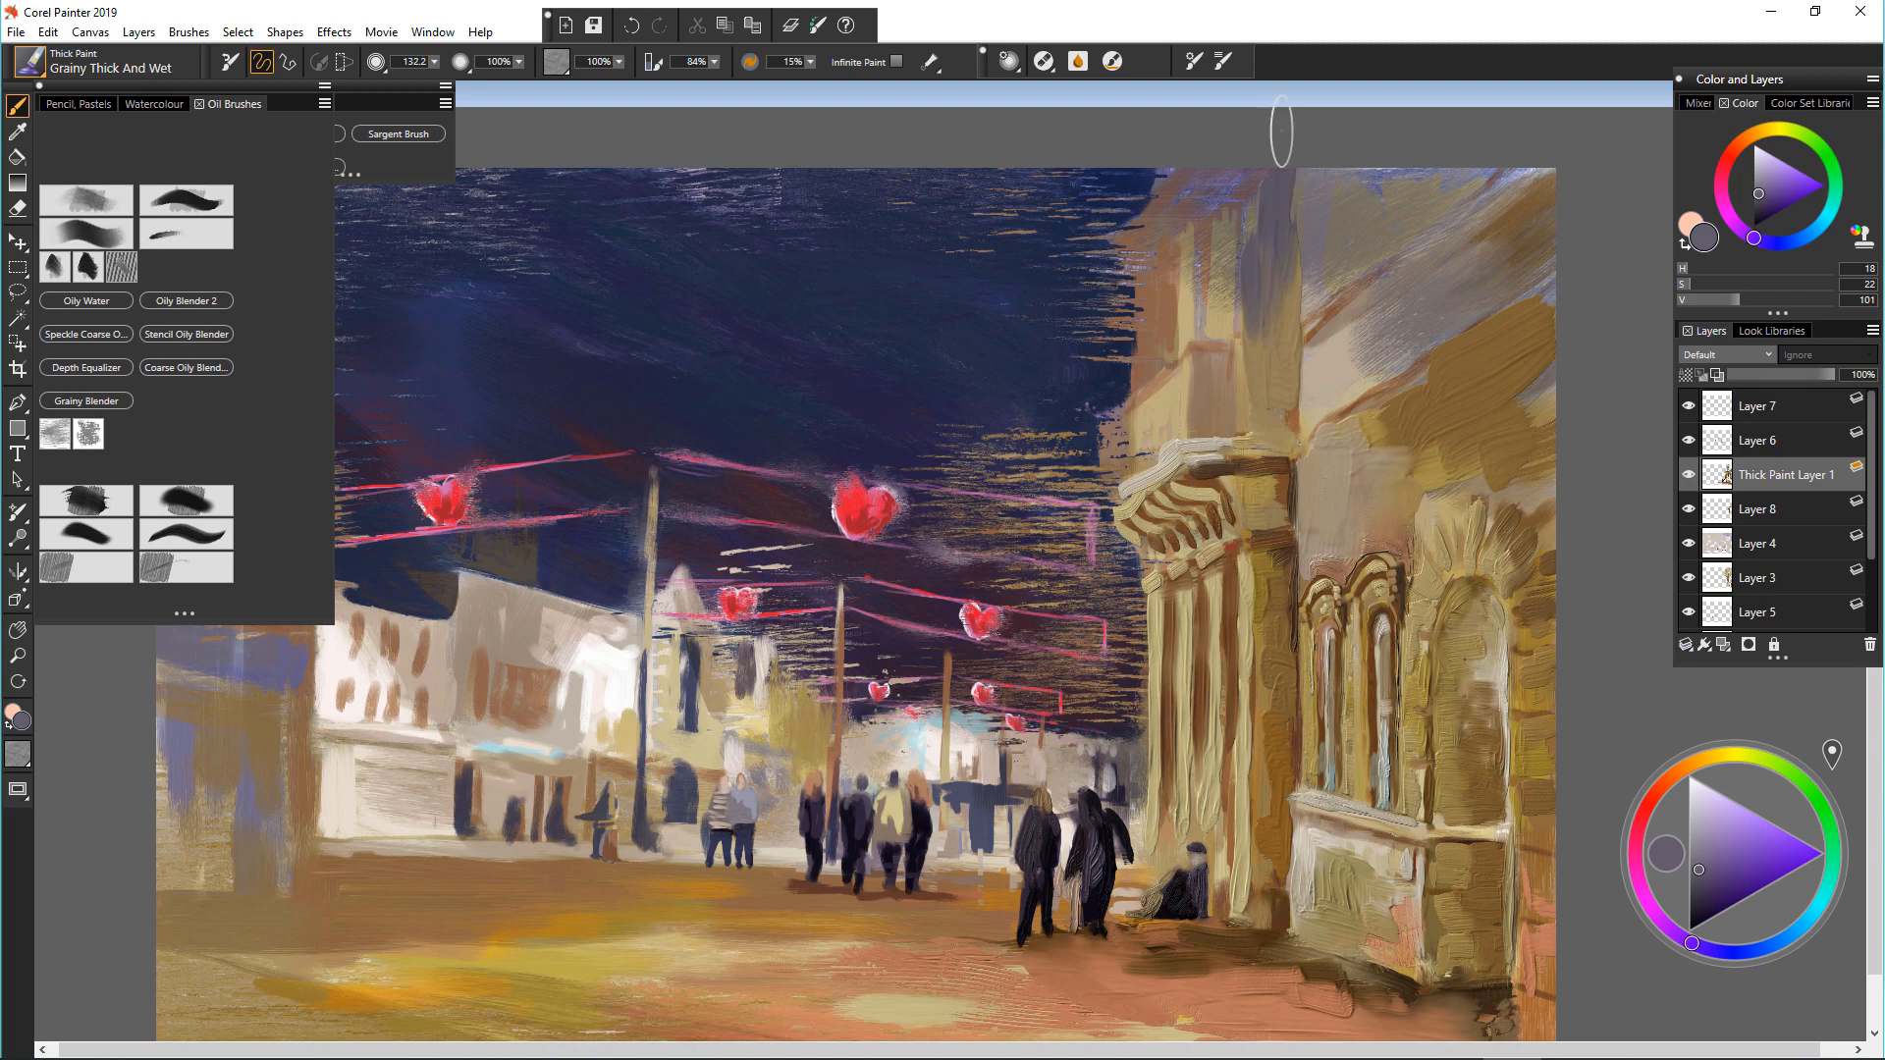
Step: Paint the building's upper edge beside the sky in thick sampled brown and light tan strokes
left_click(1193, 236, "alt")
left_click_drag(1207, 211, 1178, 255)
mouse_move(1161, 294)
left_mouse_down()
mouse_move(1162, 272)
mouse_move(1129, 313)
left_mouse_up()
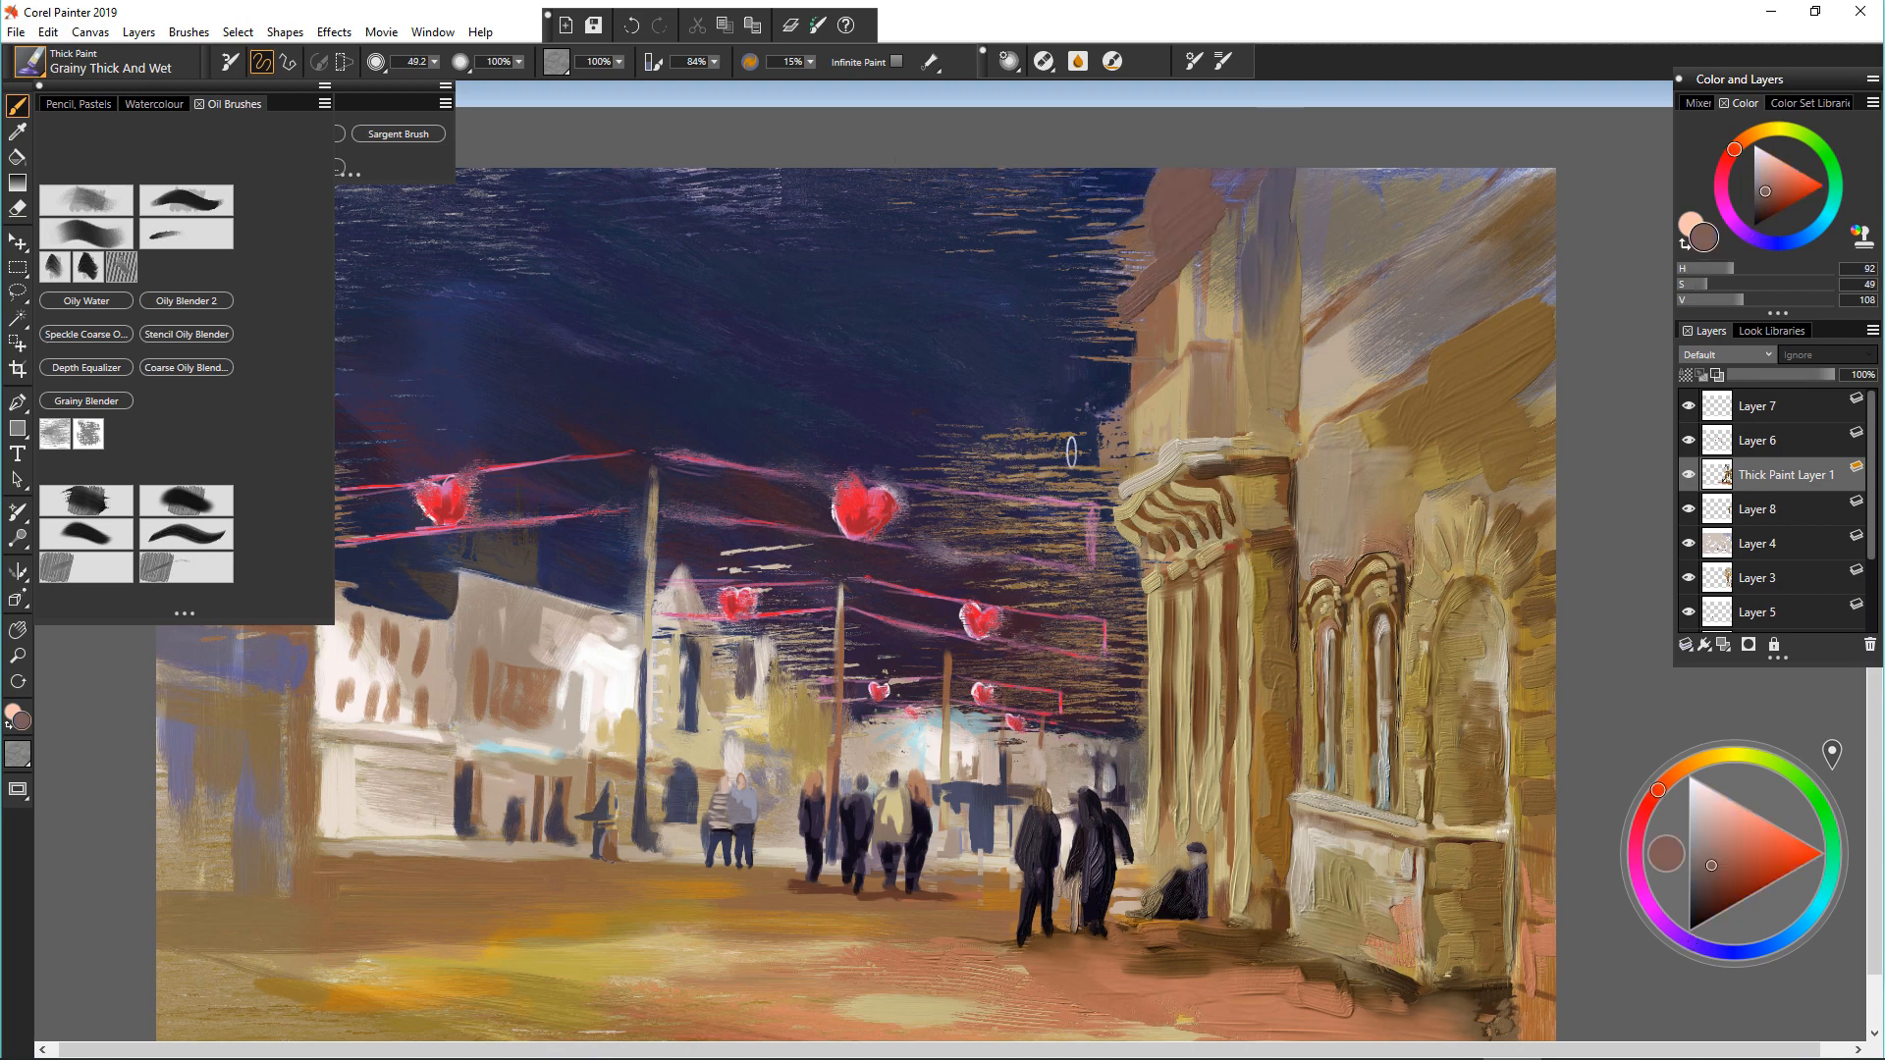
left_click(1155, 354, "alt")
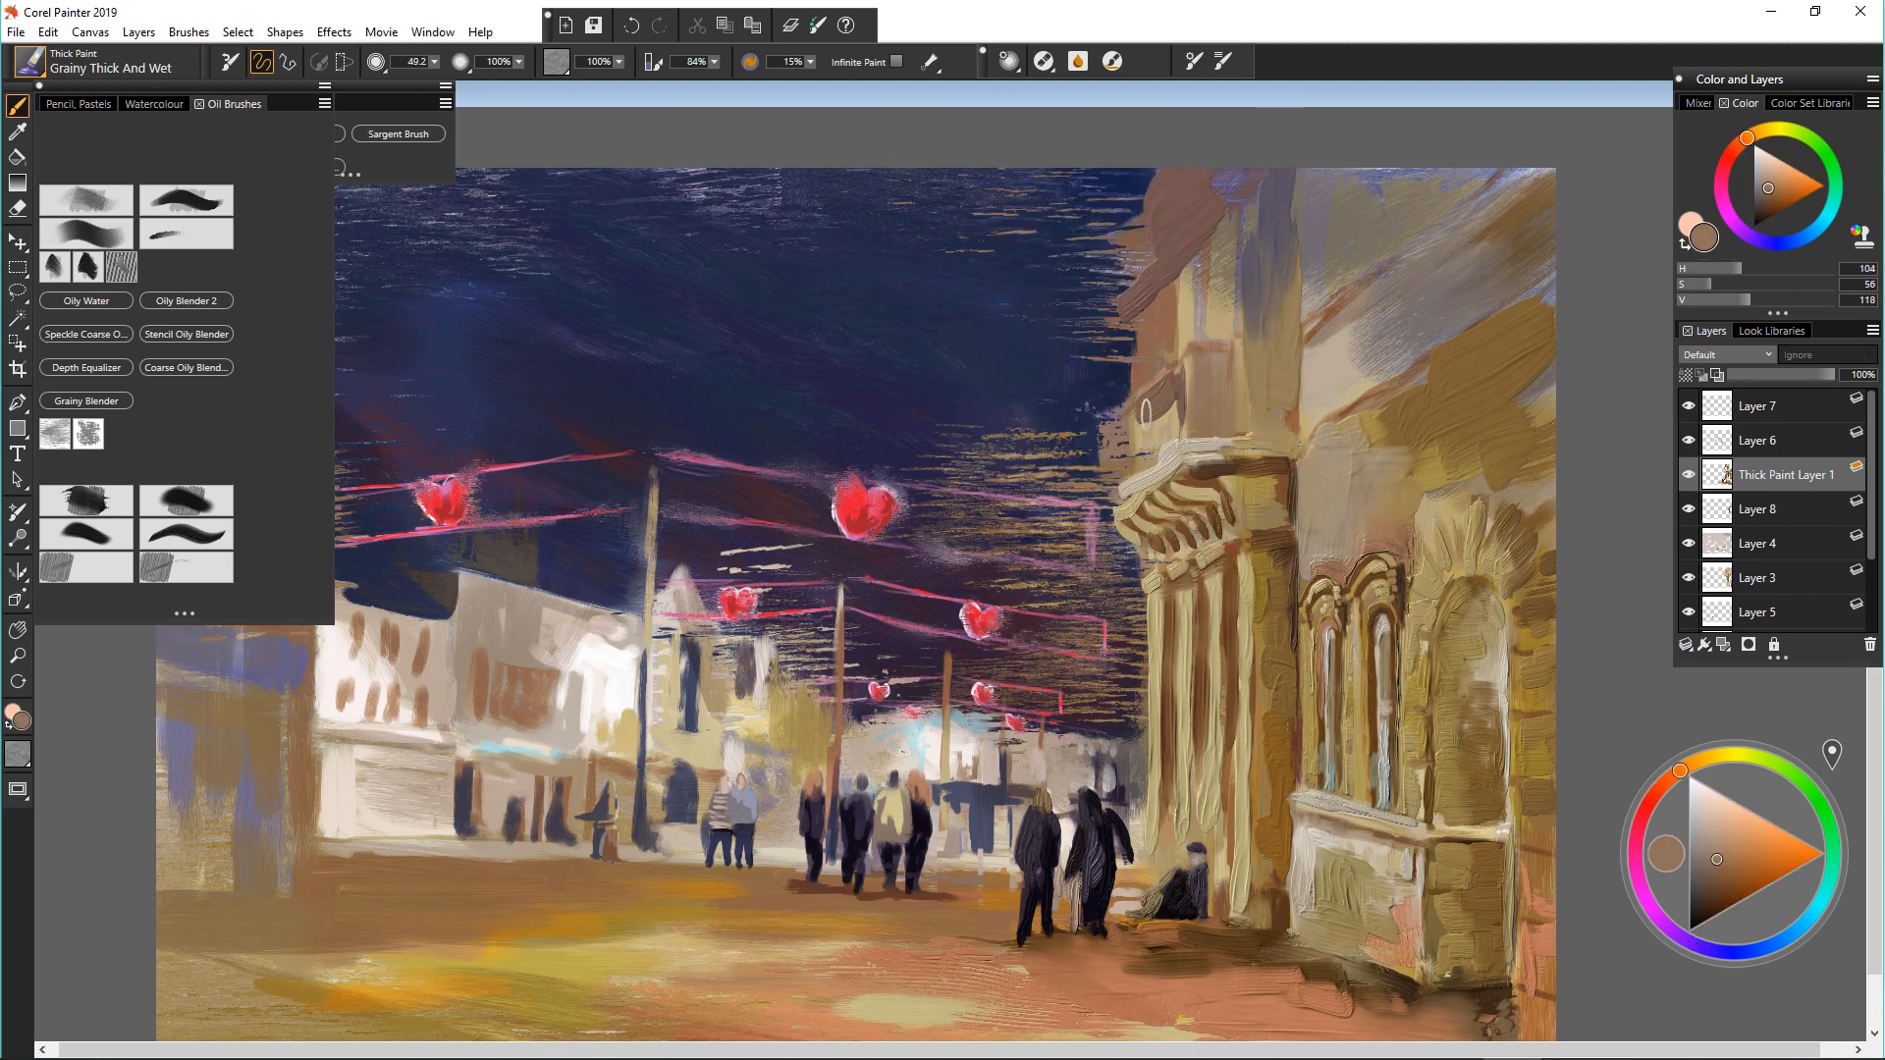
left_click(1142, 442, "alt")
left_click(1160, 310, "alt")
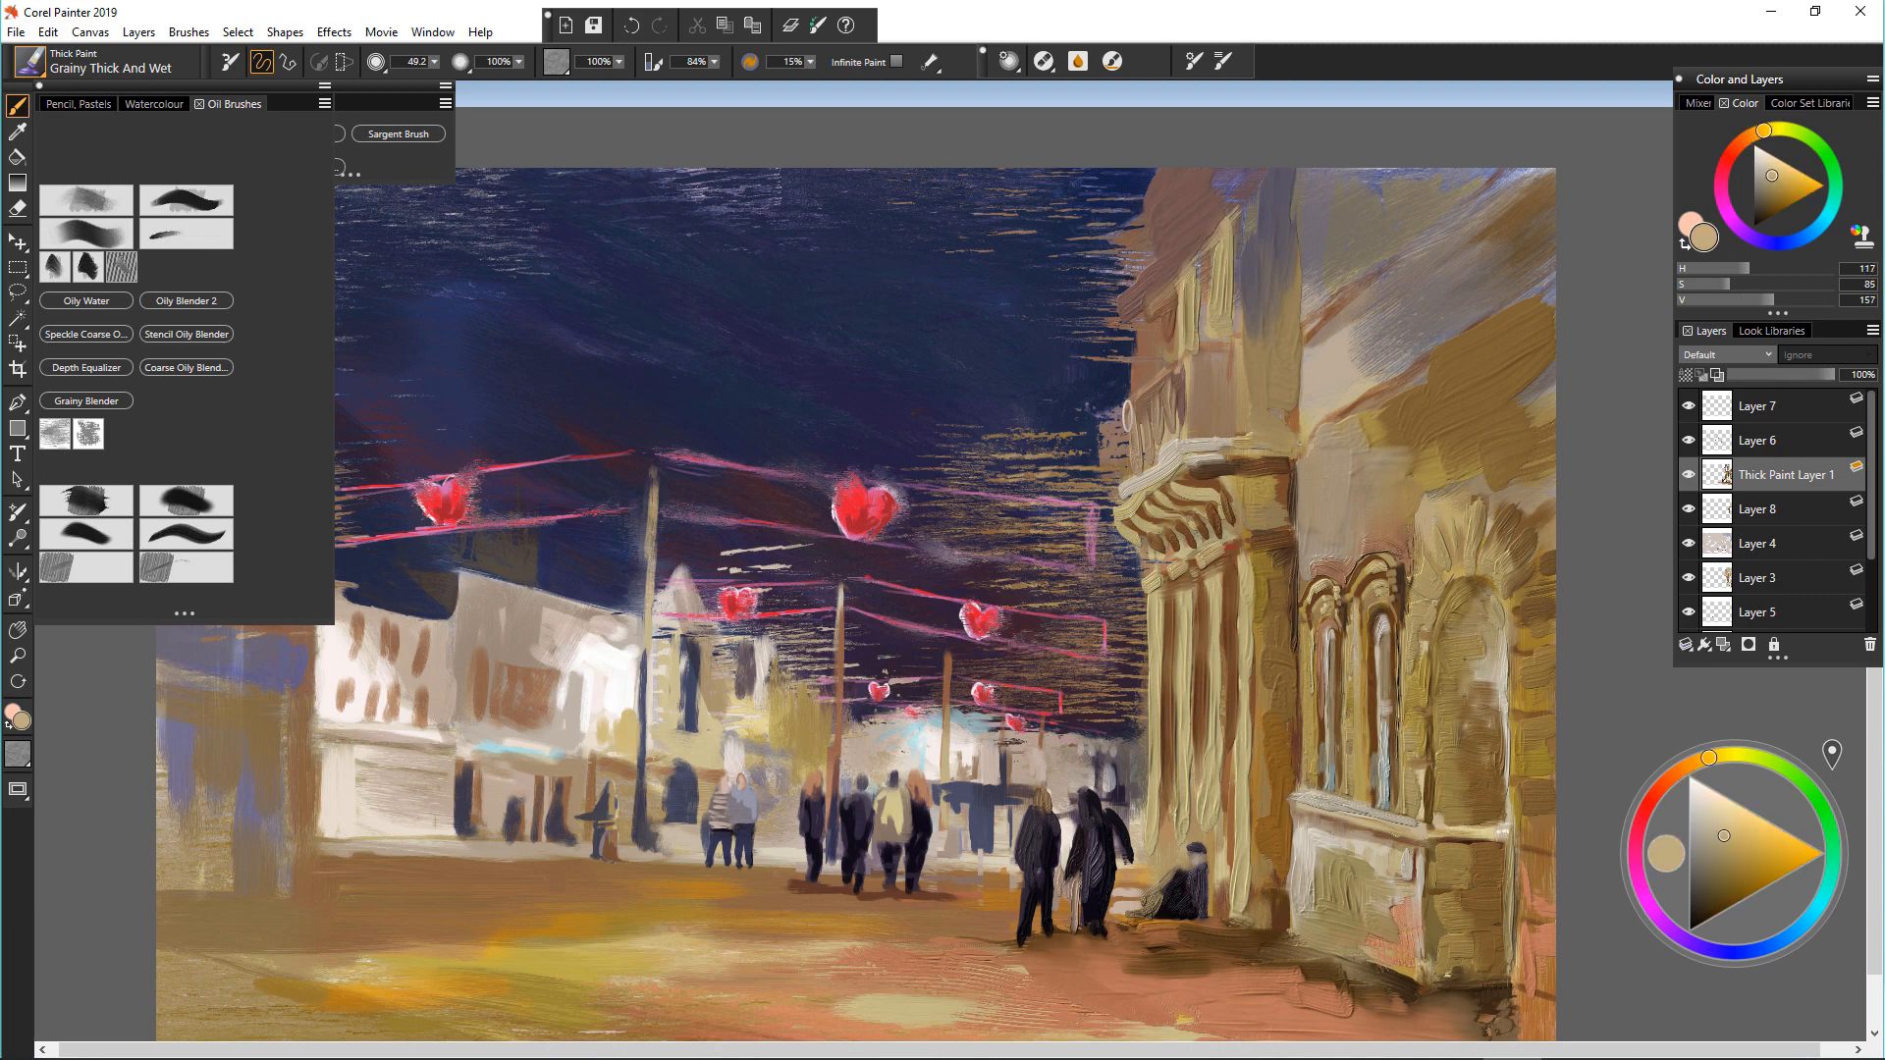
Step: Paint pale beige lines along the slanting cornice above the arched windows
left_click(1345, 369, "alt")
left_click_drag(1552, 307, 1385, 414)
left_click_drag(1554, 367, 1344, 501)
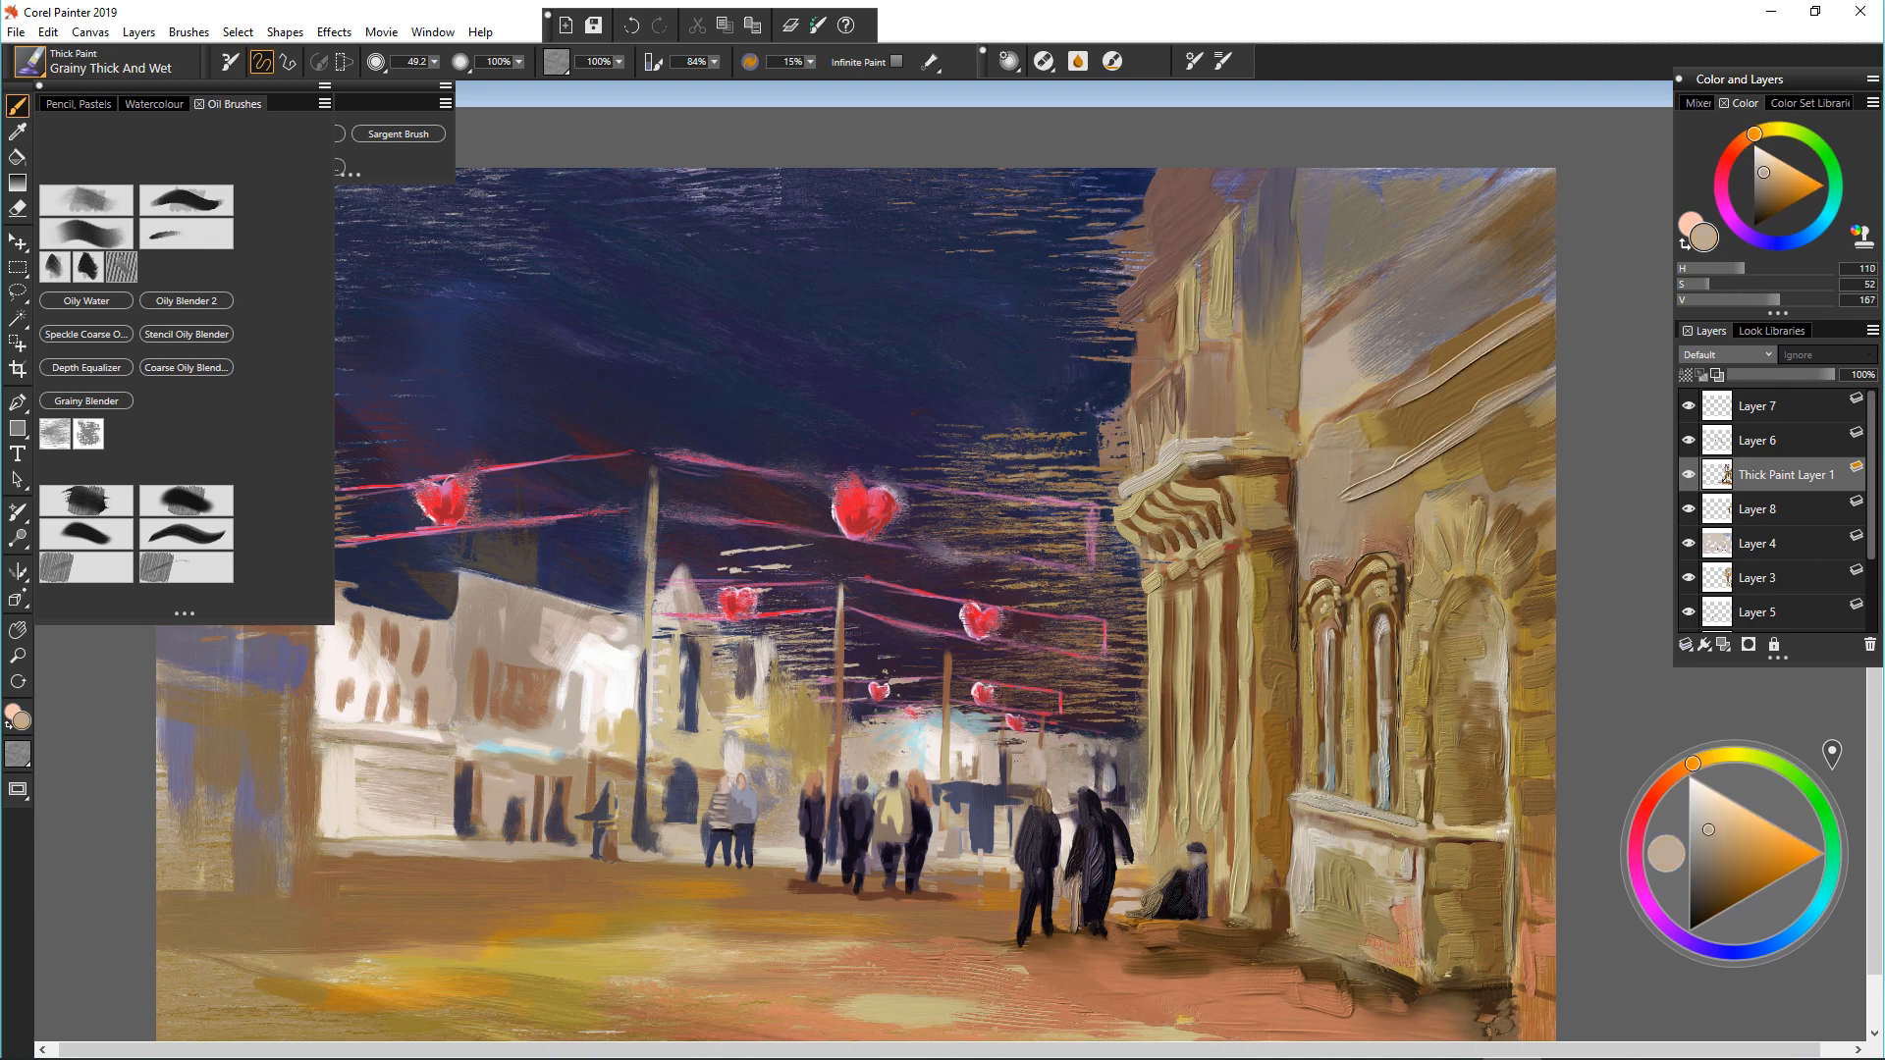
mouse_move(1549, 275)
left_mouse_down()
mouse_move(1330, 412)
mouse_move(1390, 417)
mouse_move(1336, 432)
mouse_move(1551, 324)
left_mouse_up()
left_click(1487, 354, "alt")
Step: Enlarge the brush and paint thick vertical brown and light ochre strokes on the upper facade beside the pilaster
scroll(1366, 448, "up", 1)
key("]")
key("]")
key("]")
left_click(1327, 193, "alt")
left_click_drag(1332, 172, 1330, 373)
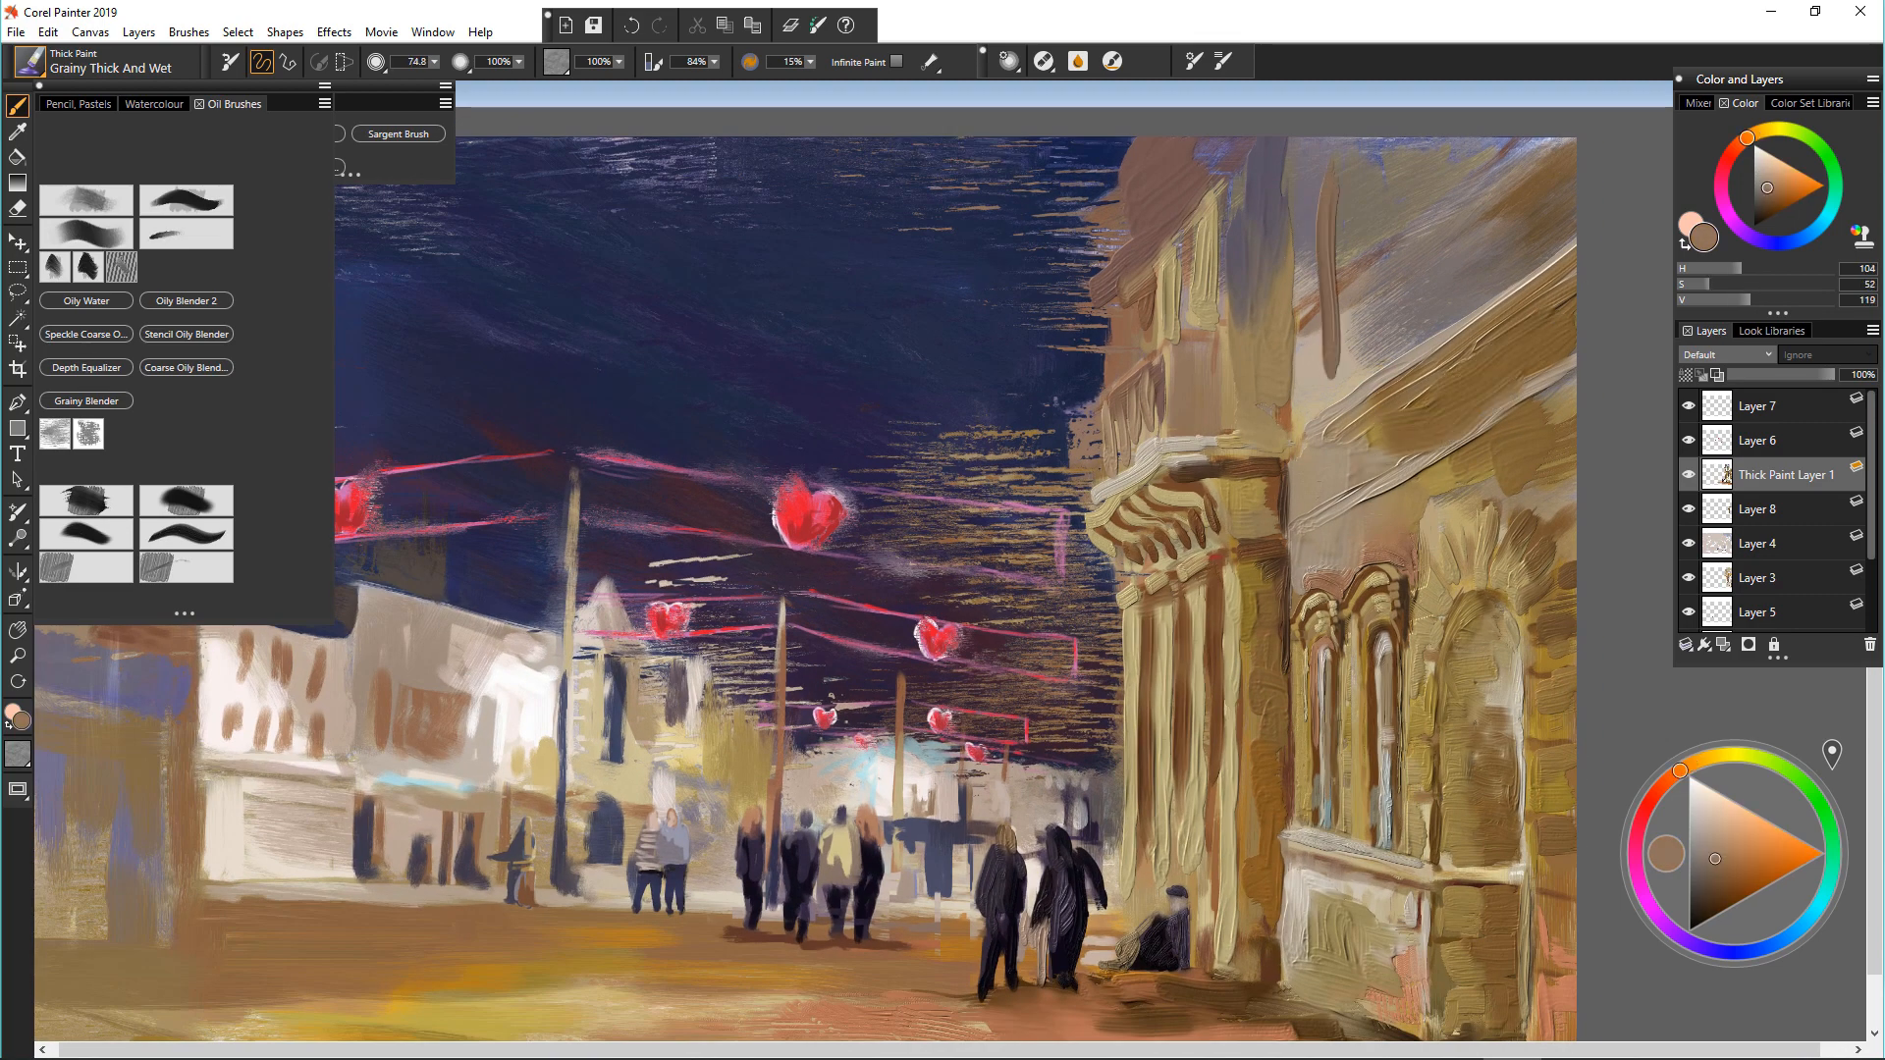
key("]")
key("]")
left_click(1210, 245, "alt")
mouse_move(1414, 167)
left_mouse_down()
mouse_move(1402, 324)
mouse_move(1373, 339)
left_mouse_up()
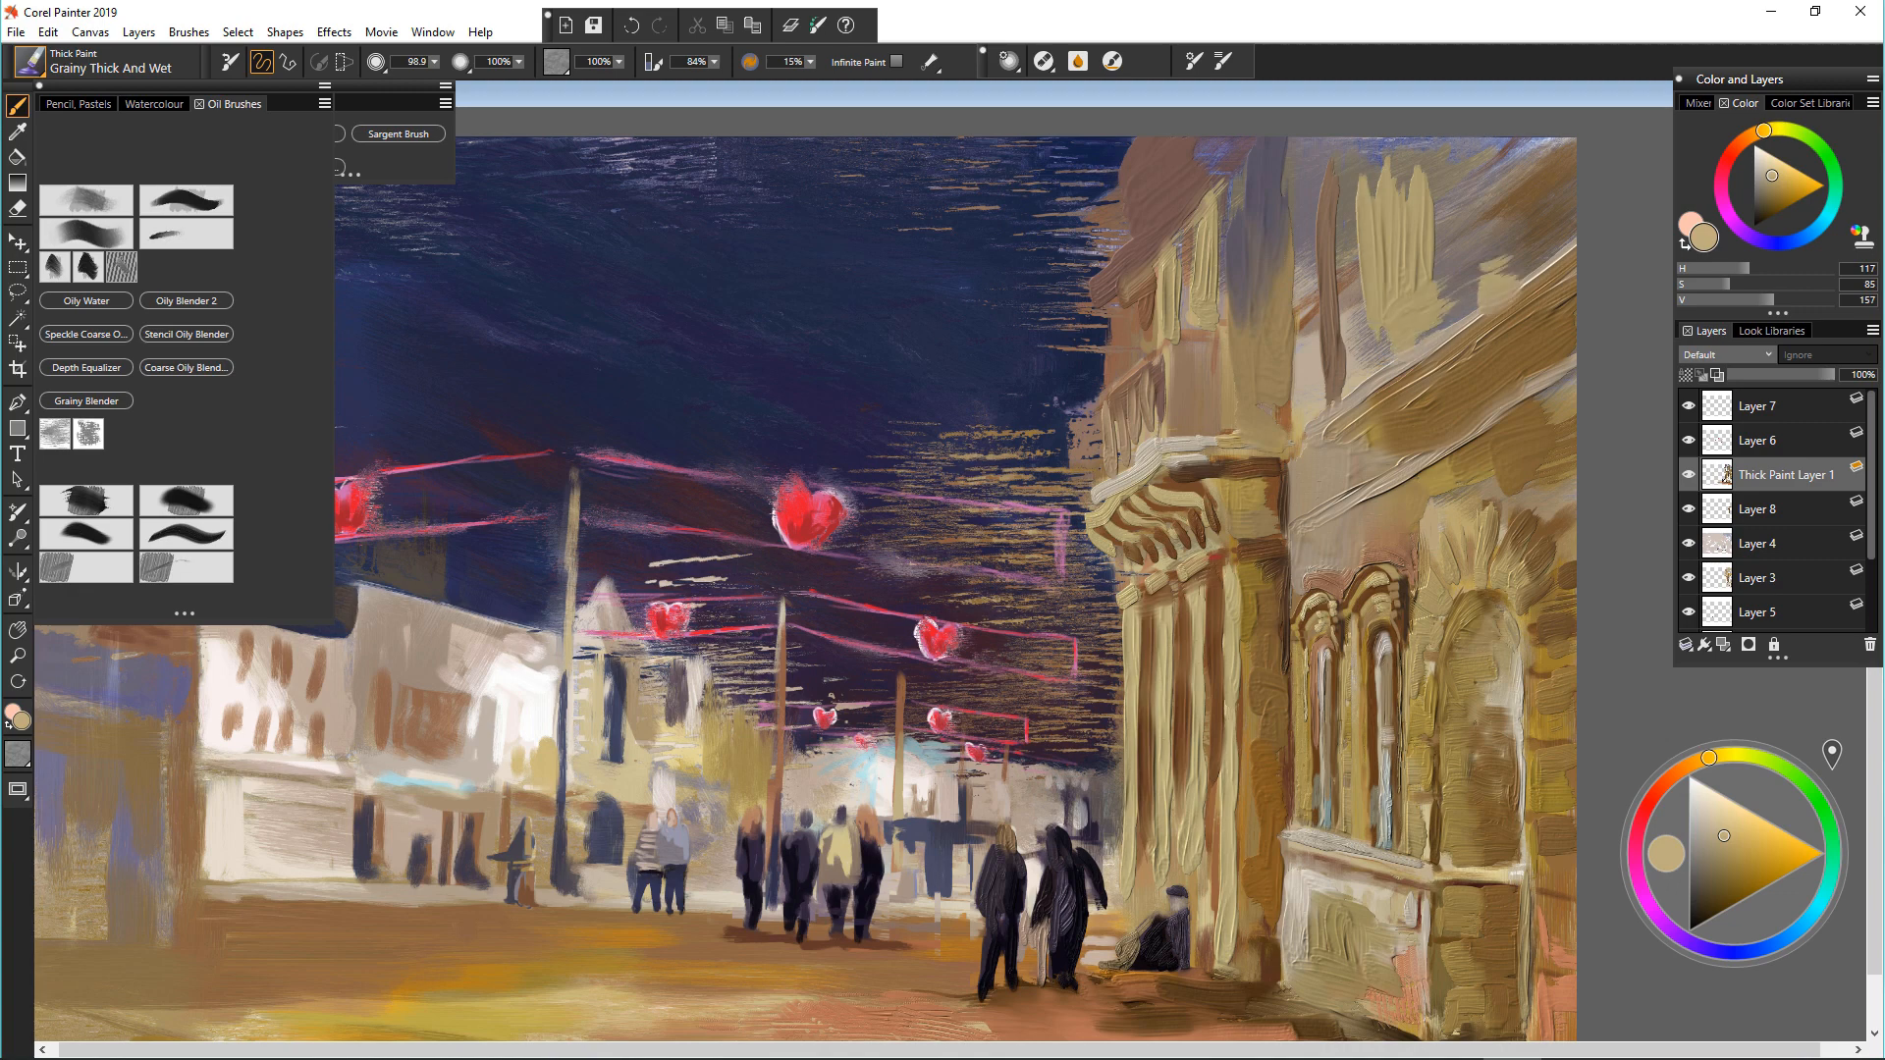
Step: Add sampled grey strokes to the upper facade above the cornice and blend them with the Grainy Smooth Blender
left_click(1453, 280, "alt")
left_click_drag(1453, 236, 1424, 334)
left_click_drag(1517, 157, 1547, 260)
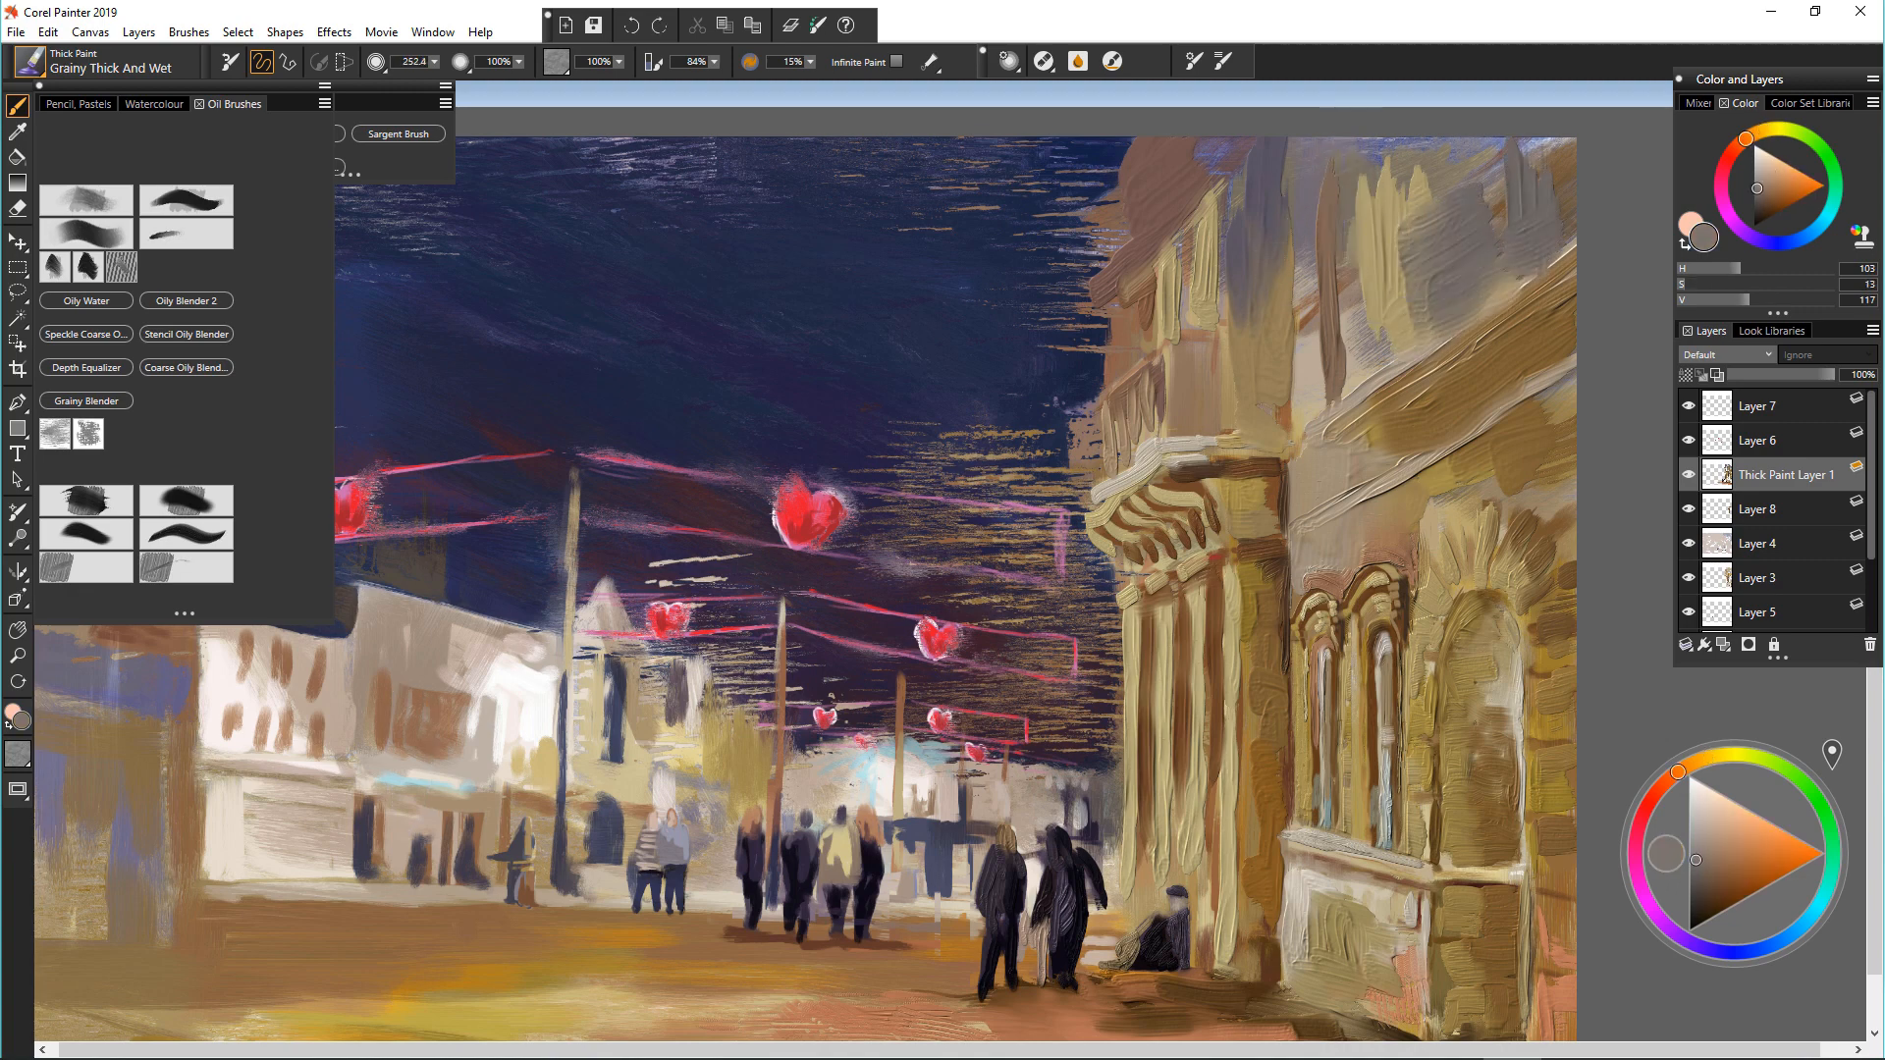
key("/")
mouse_move(1421, 211)
left_mouse_down()
mouse_move(1424, 140)
mouse_move(1328, 375)
left_mouse_up()
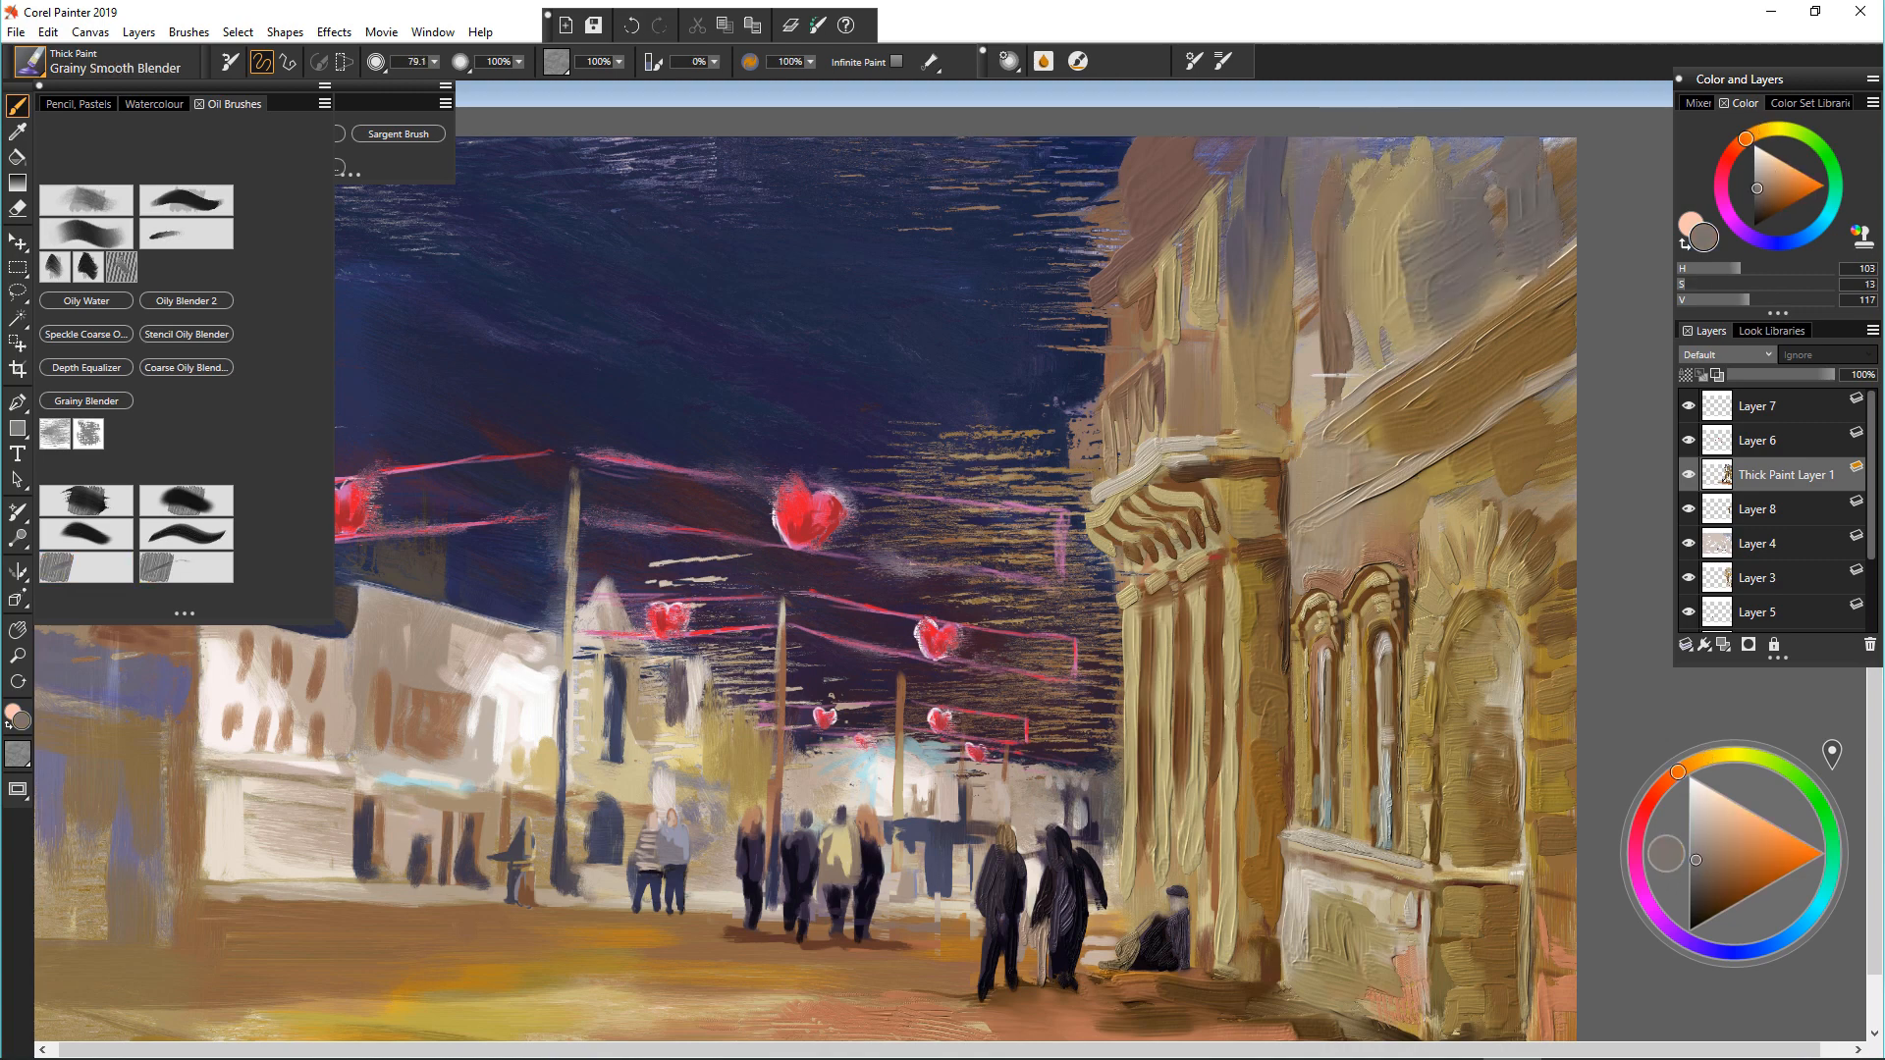
Step: Paint a thick pale highlight on the upper facade and a long light ochre stroke down the pilaster
left_click(1326, 389, "alt")
key("/")
key("[")
left_click_drag(1447, 152, 1456, 316)
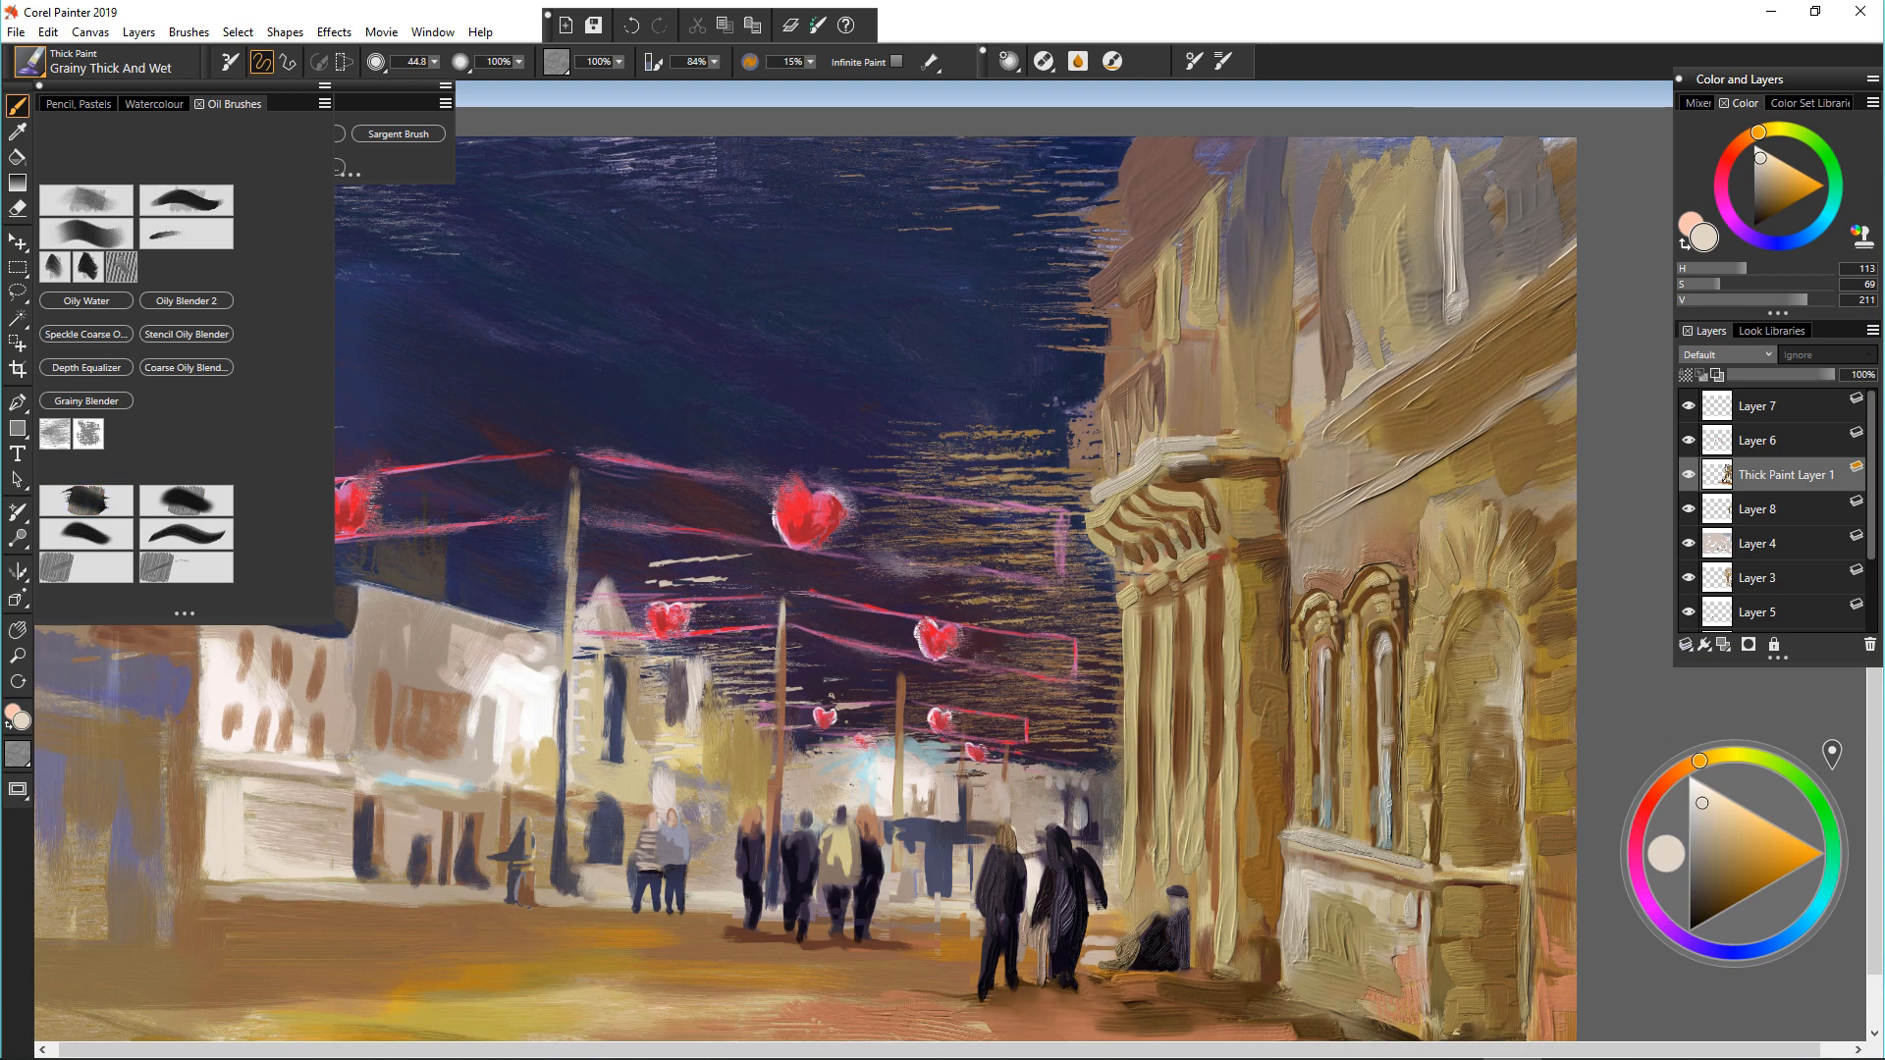
left_click(1226, 489, "alt")
left_click(1236, 522, "alt")
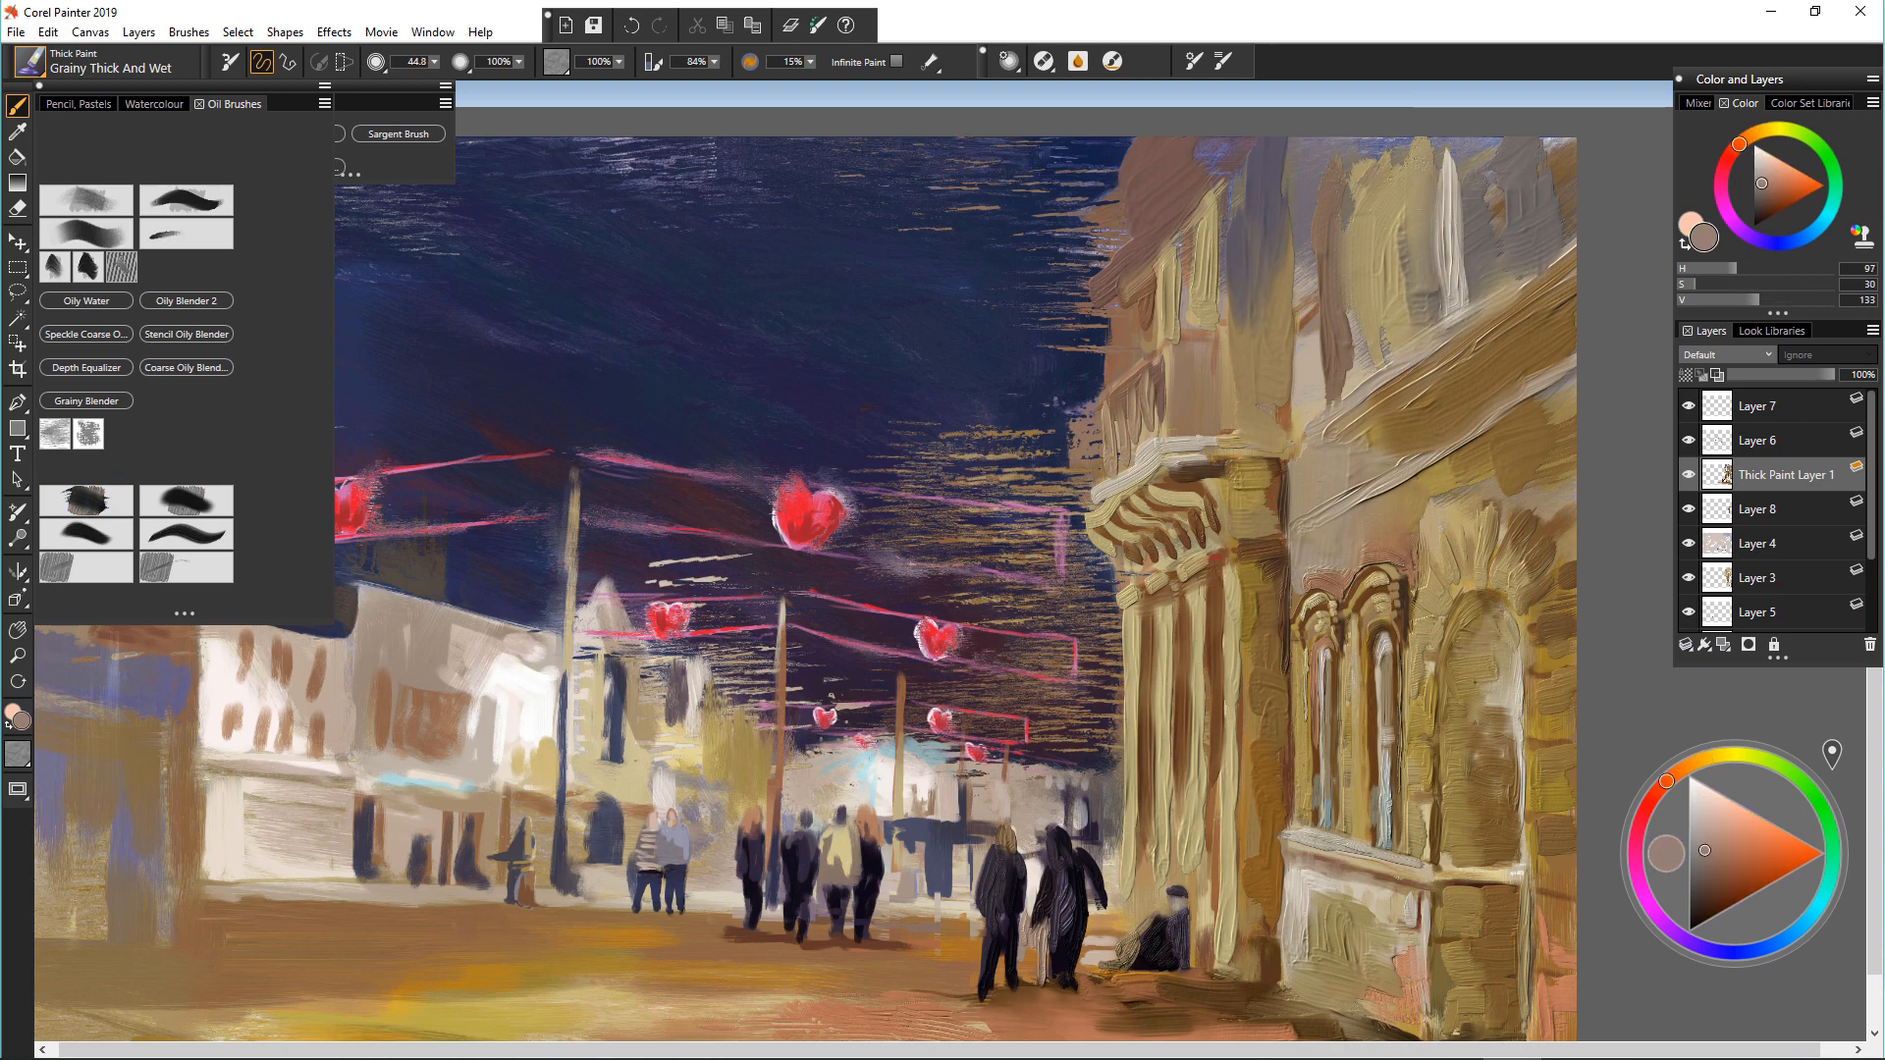
left_click(1215, 244, "alt")
left_click_drag(1242, 172, 1233, 428)
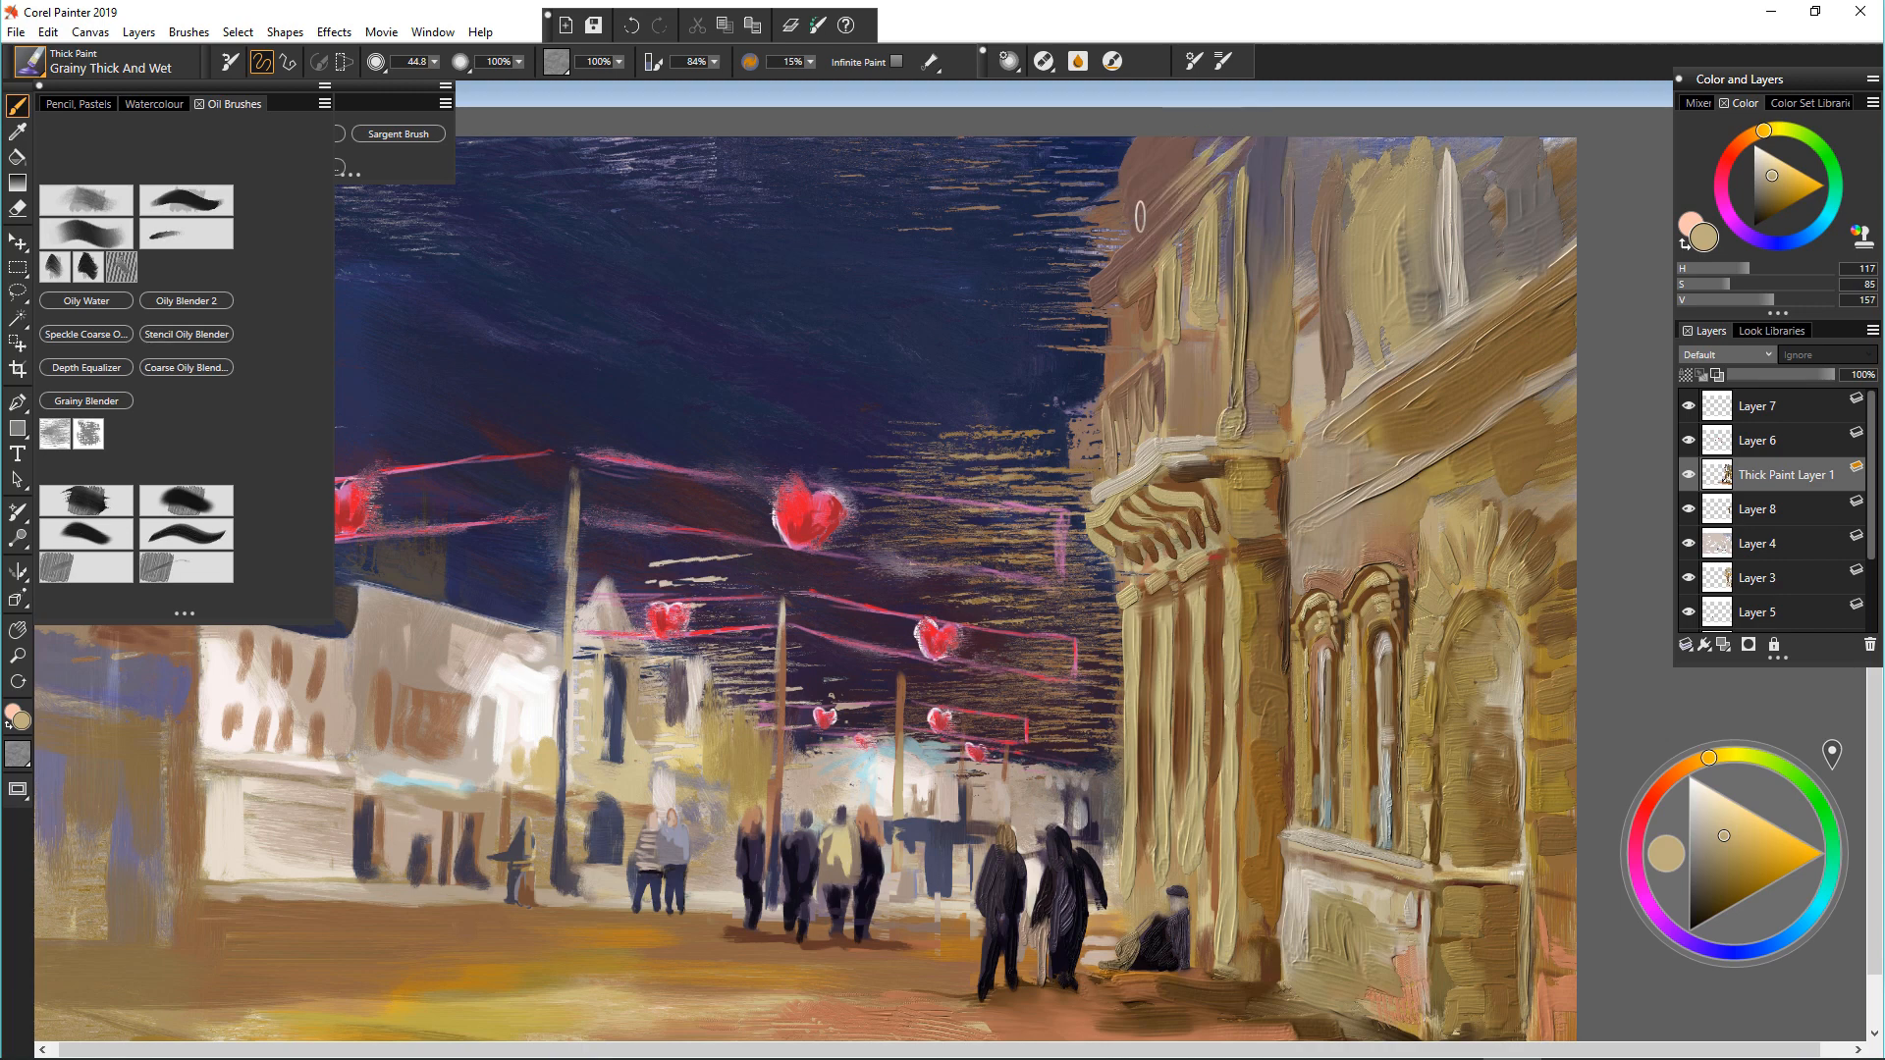
Step: Cover the streaky night sky beside the building with thick dark blue paint around the heart garland
left_click_drag(879, 309, 921, 310)
key("ctrl+z")
mouse_move(883, 306)
left_mouse_down()
mouse_move(1050, 300)
mouse_move(1029, 319)
left_mouse_up()
left_click(888, 426, "alt")
mouse_move(1100, 366)
left_mouse_down()
mouse_move(1031, 451)
mouse_move(1016, 579)
left_mouse_up()
Step: Scrape texture into the dark blue sky paint beside the building with the Grainy Scraper
left_click(157, 567)
mouse_move(844, 236)
left_mouse_down()
mouse_move(908, 393)
mouse_move(1051, 580)
mouse_move(991, 633)
left_mouse_up()
mouse_move(1058, 192)
left_mouse_down()
mouse_move(1031, 272)
mouse_move(954, 324)
left_mouse_up()
left_click_drag(795, 157, 692, 211)
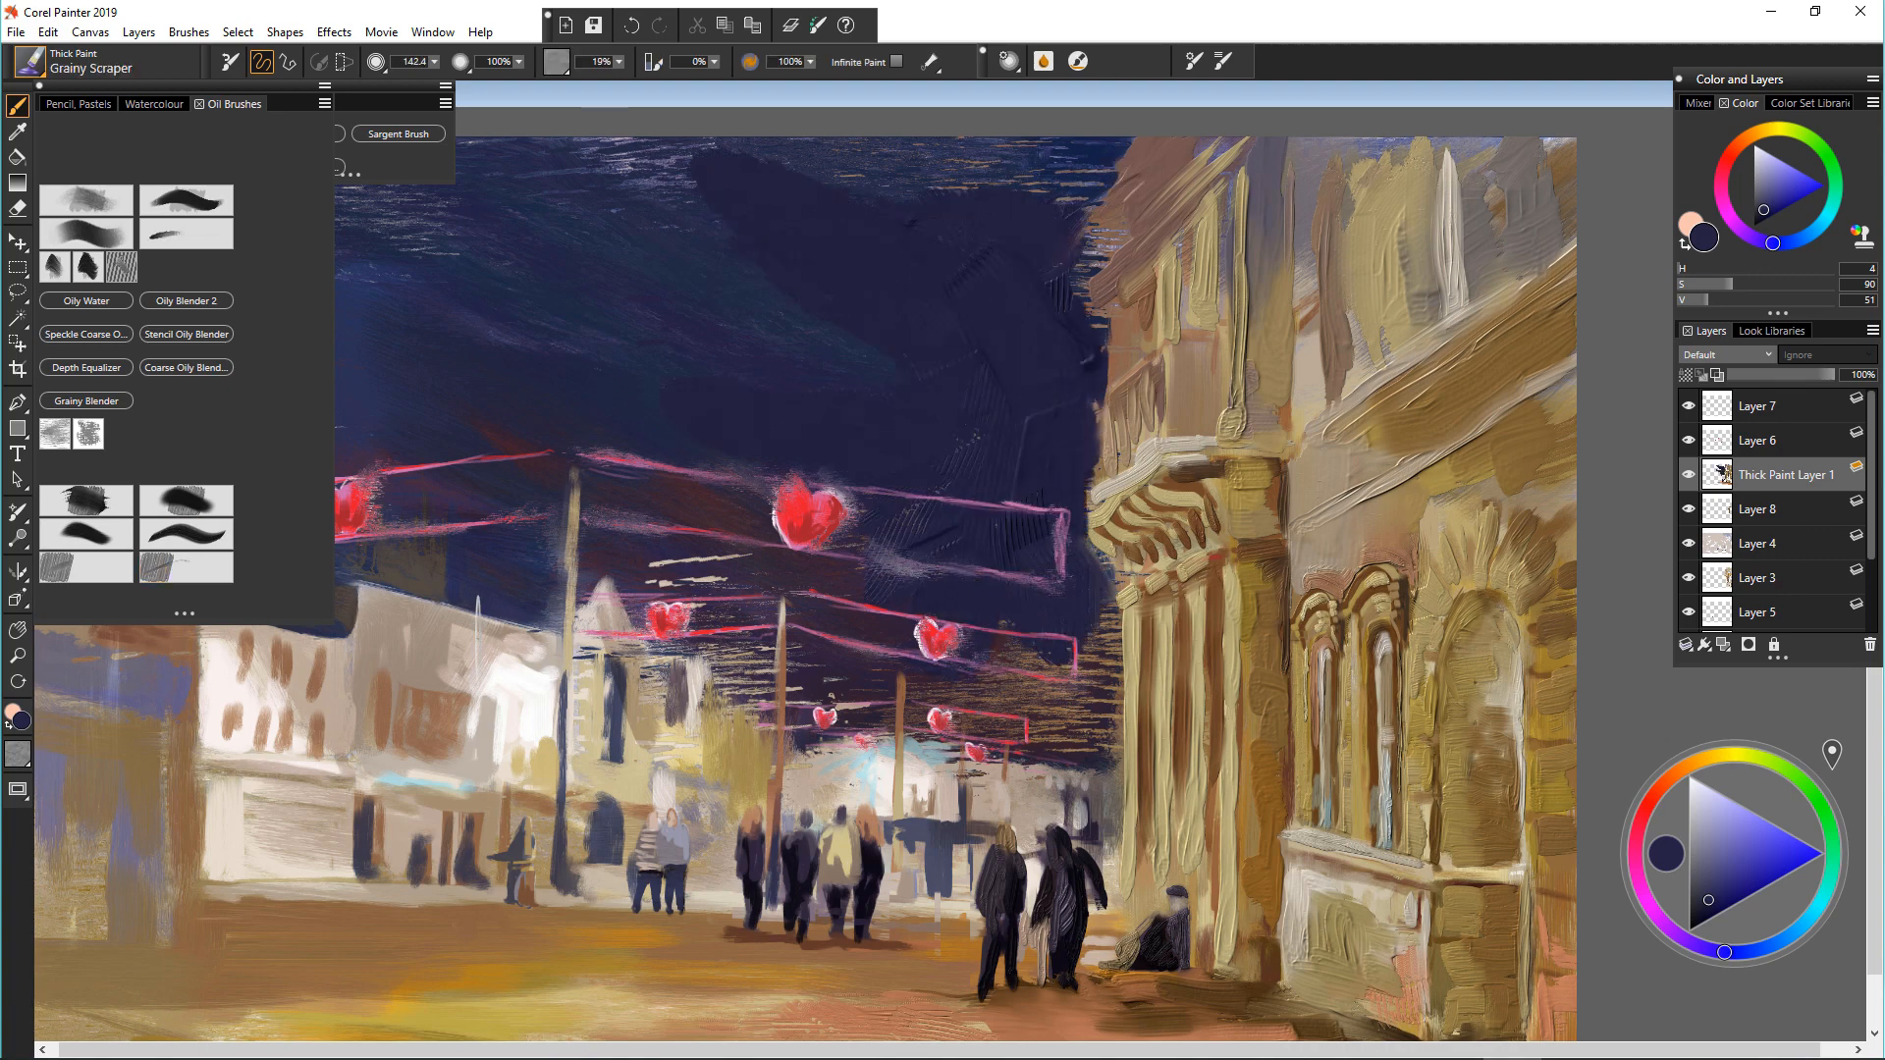
Step: Extend the thick dark blue paint across the middle of the sky above the heart garlands with a sampled sky tone
scroll(629, 839, "down", 2)
left_click_drag(628, 840, 849, 748)
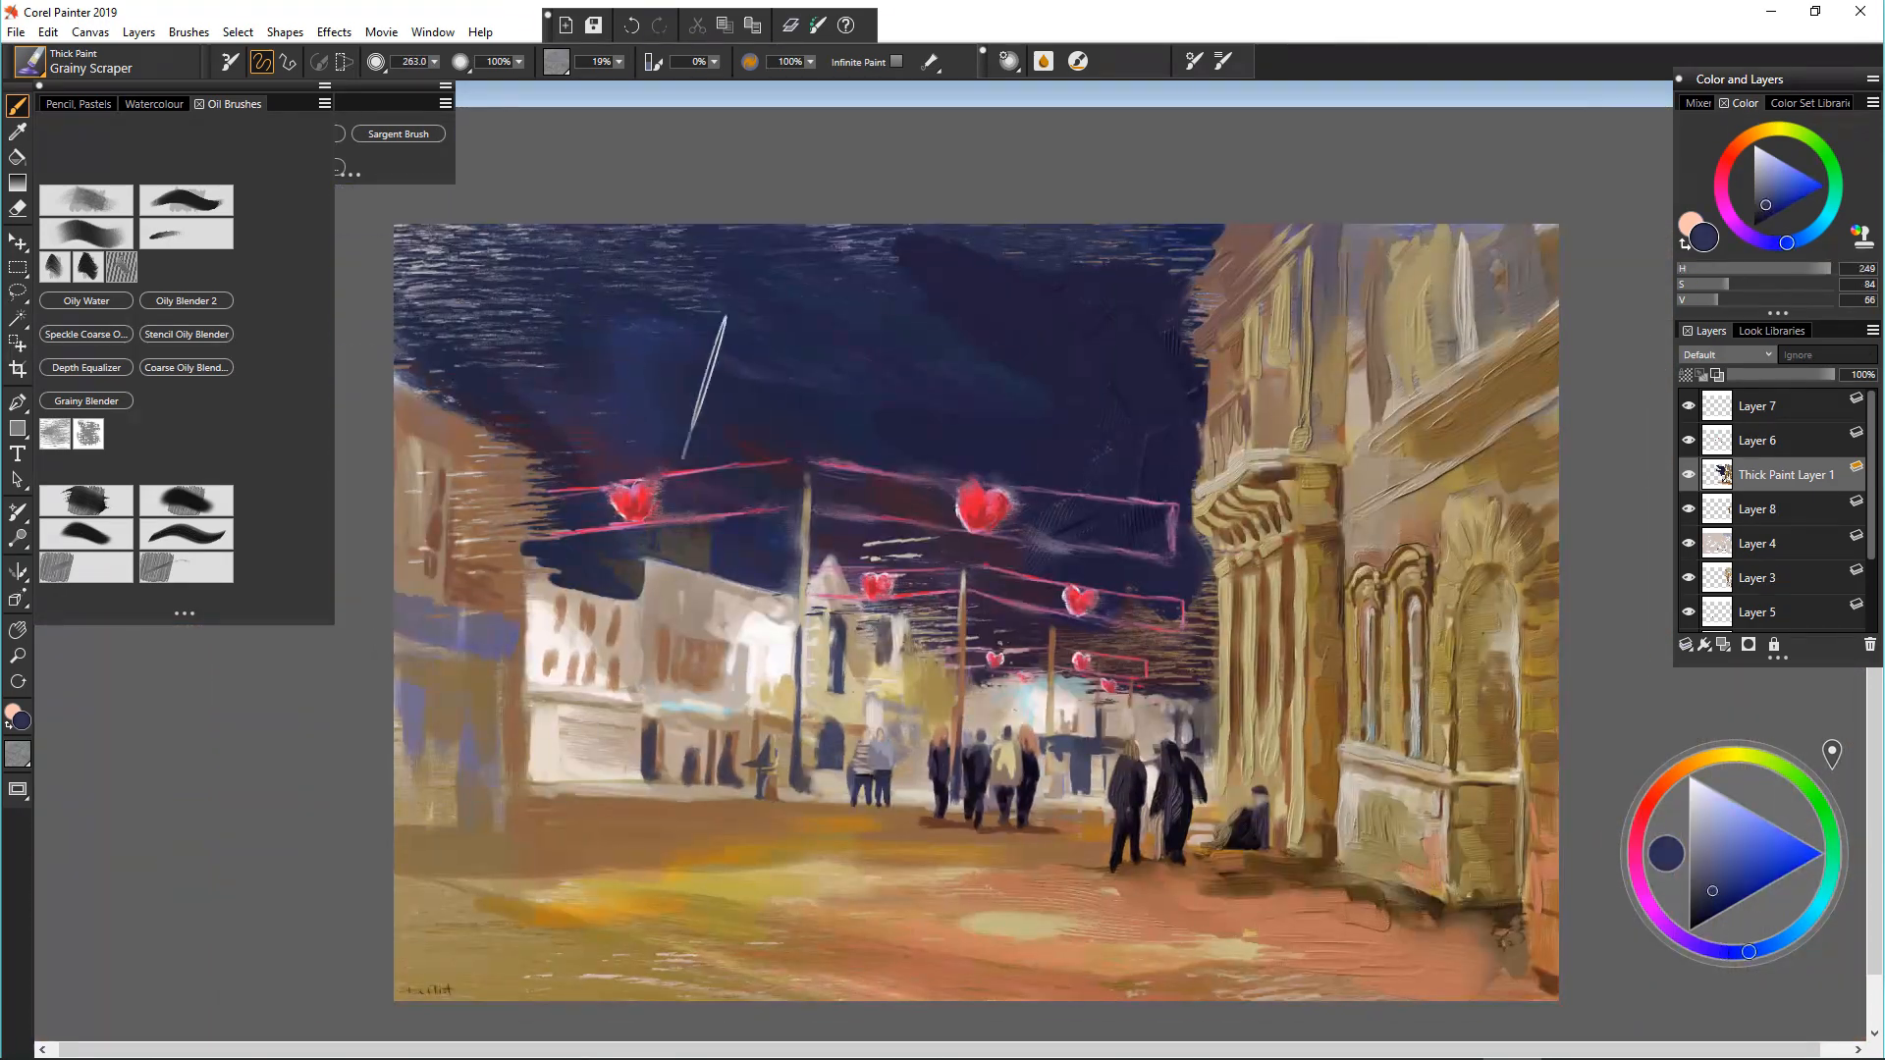
left_click(86, 500)
left_click(851, 413, "alt")
left_click_drag(850, 414, 692, 378)
mouse_move(967, 324)
left_mouse_down()
mouse_move(751, 365)
mouse_move(825, 239)
left_mouse_up()
Step: Spread and scrape the sky paint toward the left-hand building, and erase the excess along that building's edge
left_click(186, 500)
left_click(86, 567)
left_click_drag(1072, 301, 844, 241)
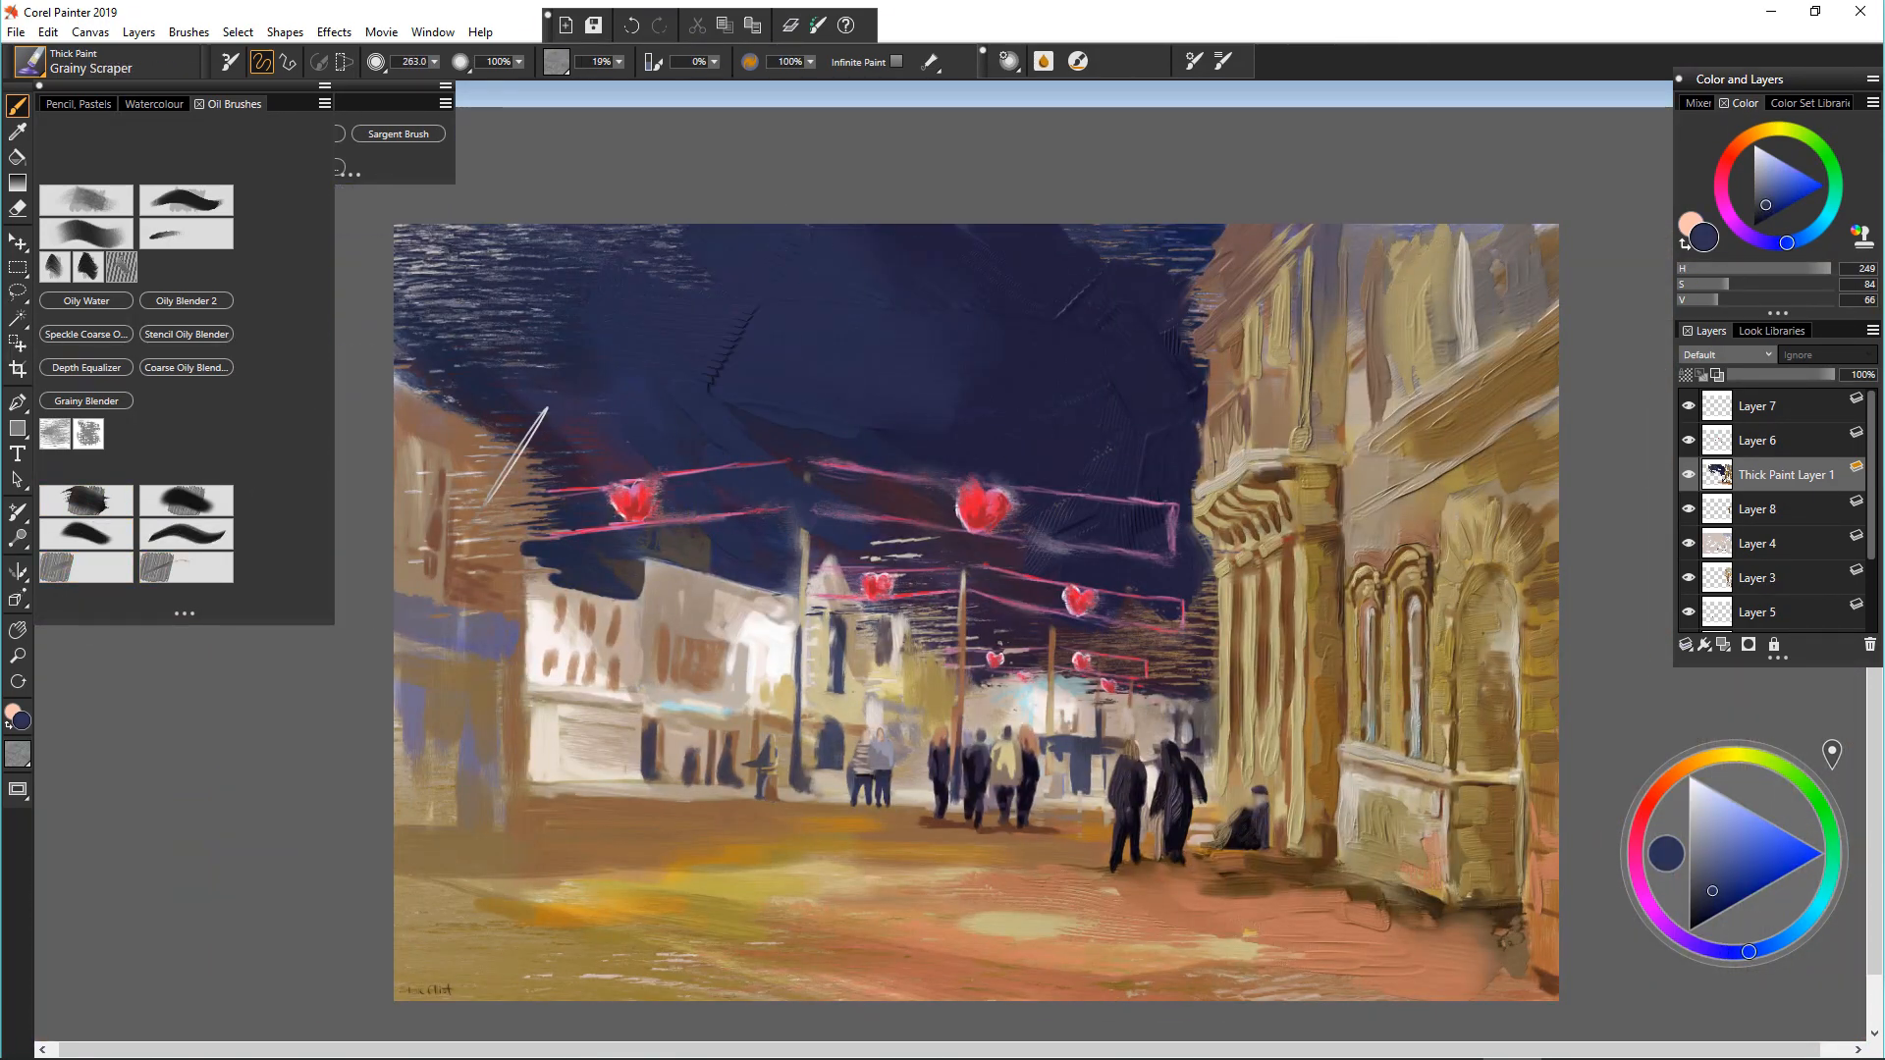
mouse_move(579, 255)
left_mouse_down()
mouse_move(432, 403)
mouse_move(461, 491)
left_mouse_up()
key("n")
left_click_drag(453, 420, 495, 507)
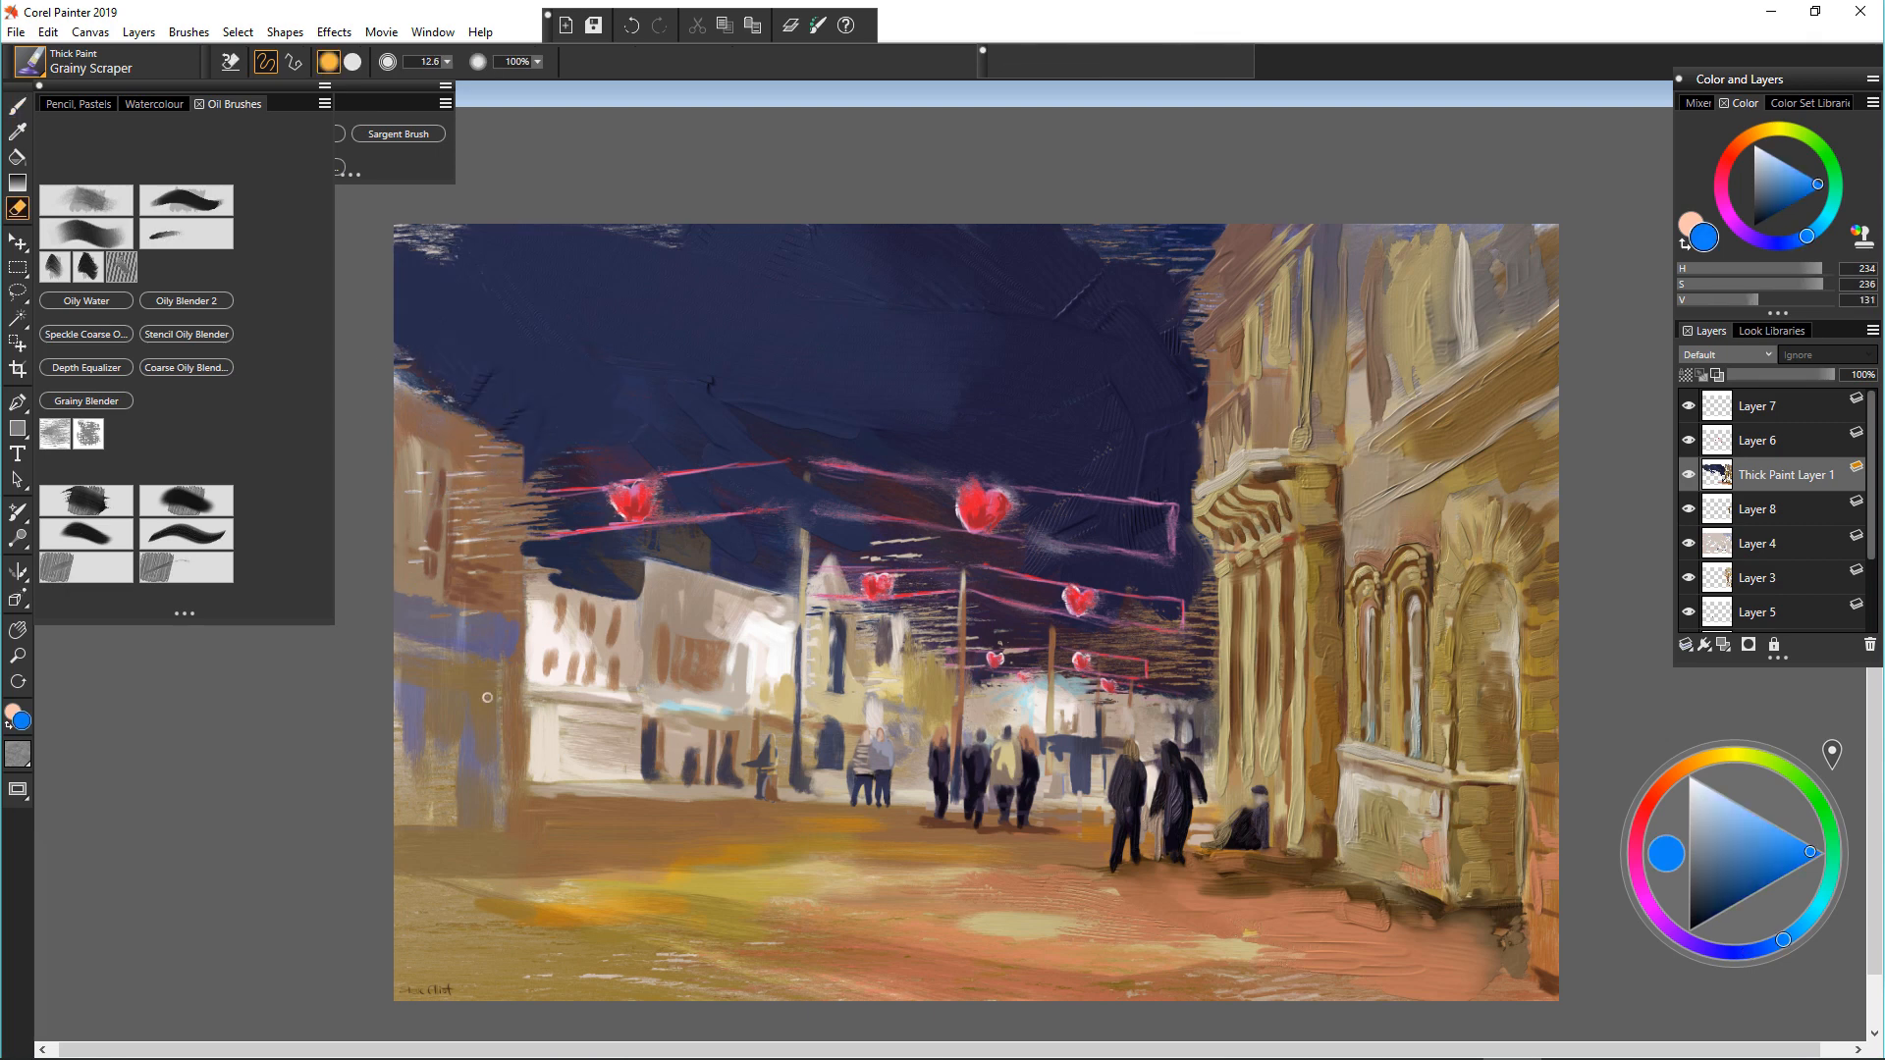
key("b")
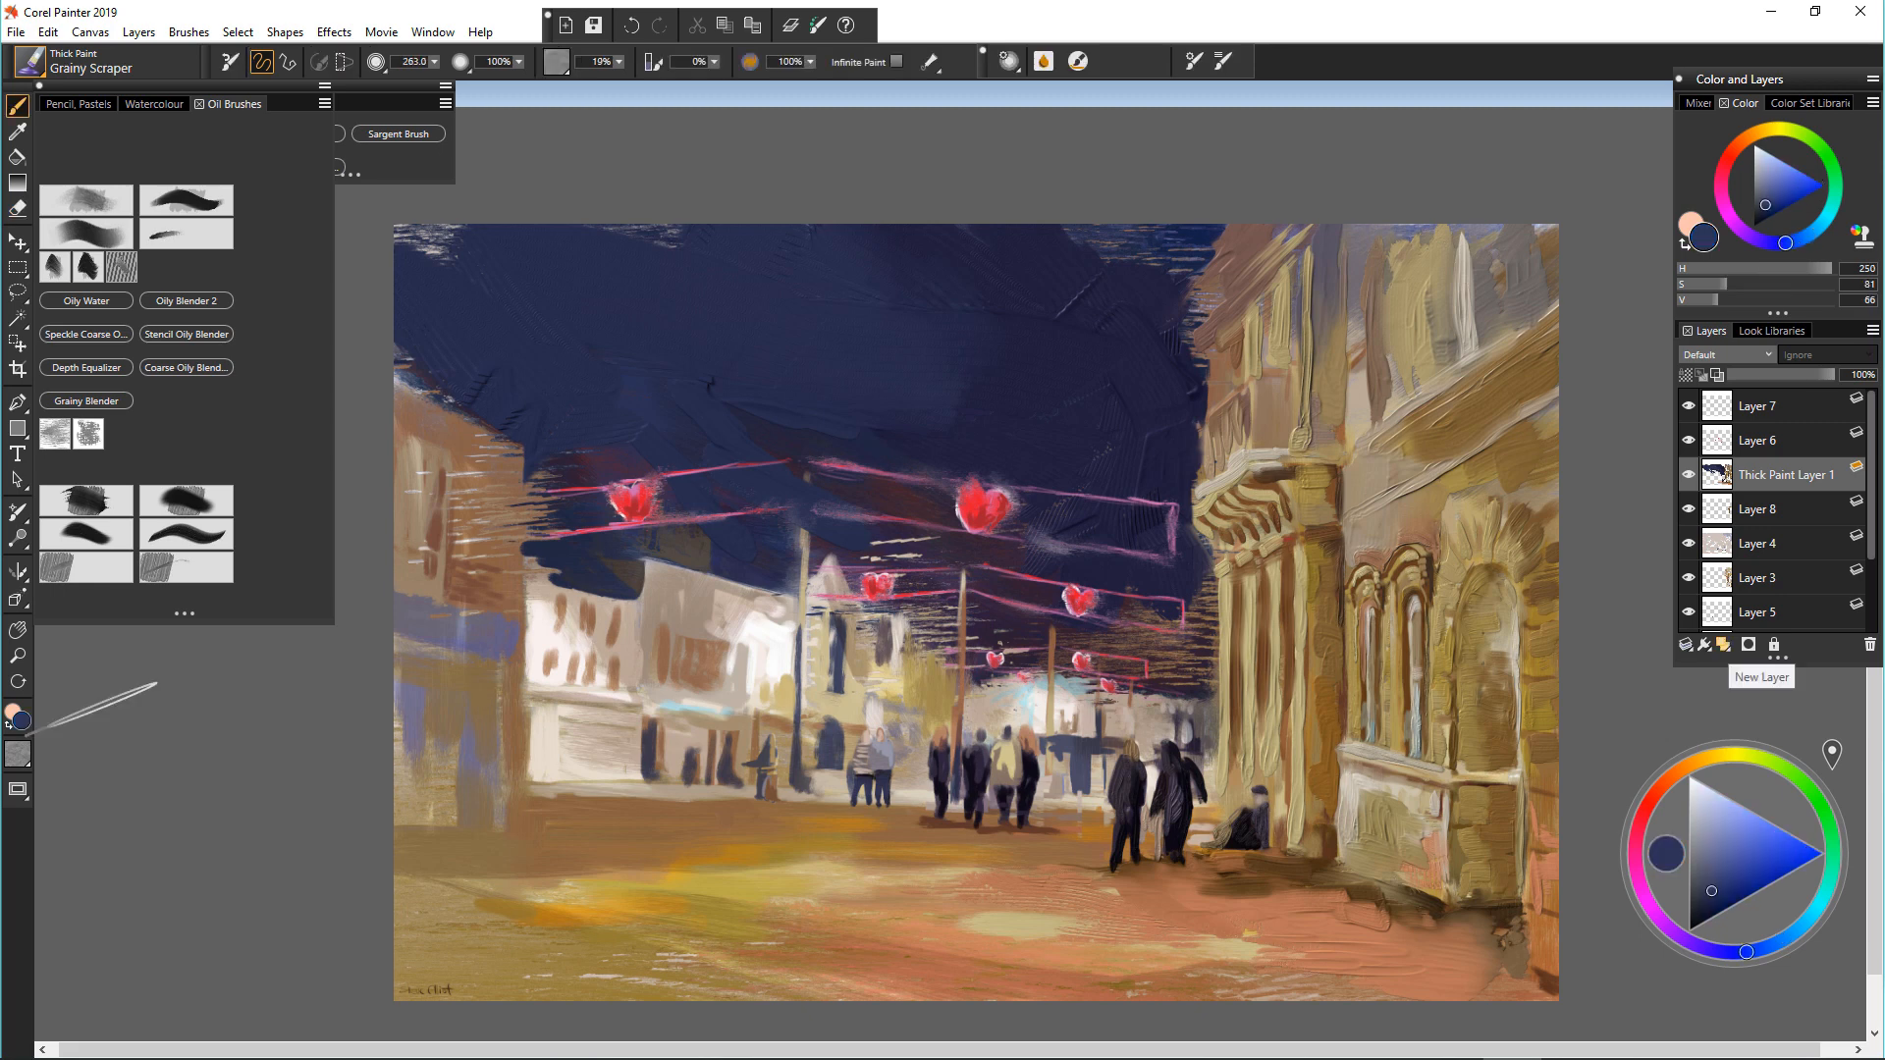
Step: Try a new thick paint layer, painting a sampled brown over the columns with the Real Bristle Oils Flat brush
left_click(1686, 645)
left_click(1561, 736)
left_click(459, 438, "alt")
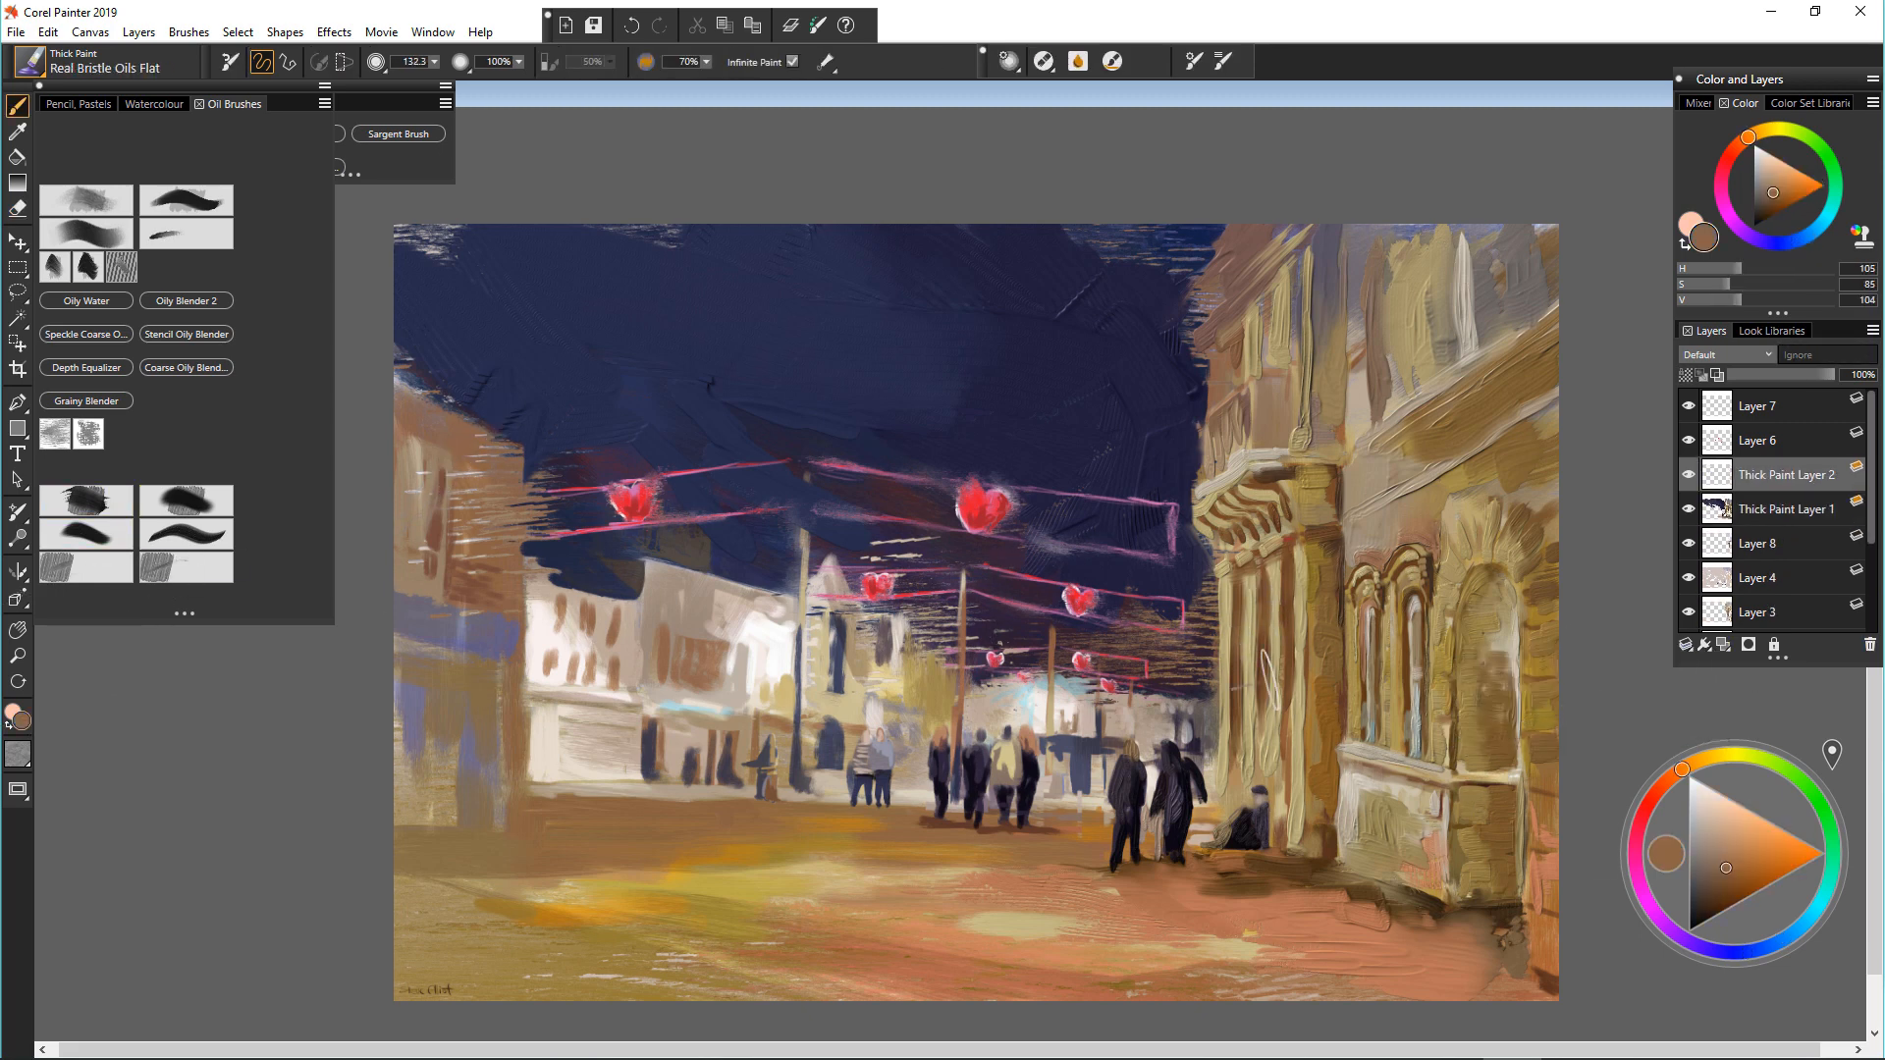
left_click_drag(1262, 614, 1306, 825)
Step: Try the Shadow Map and Overlay blend modes on the new thick paint layer
left_click(1725, 354)
left_click(1711, 441)
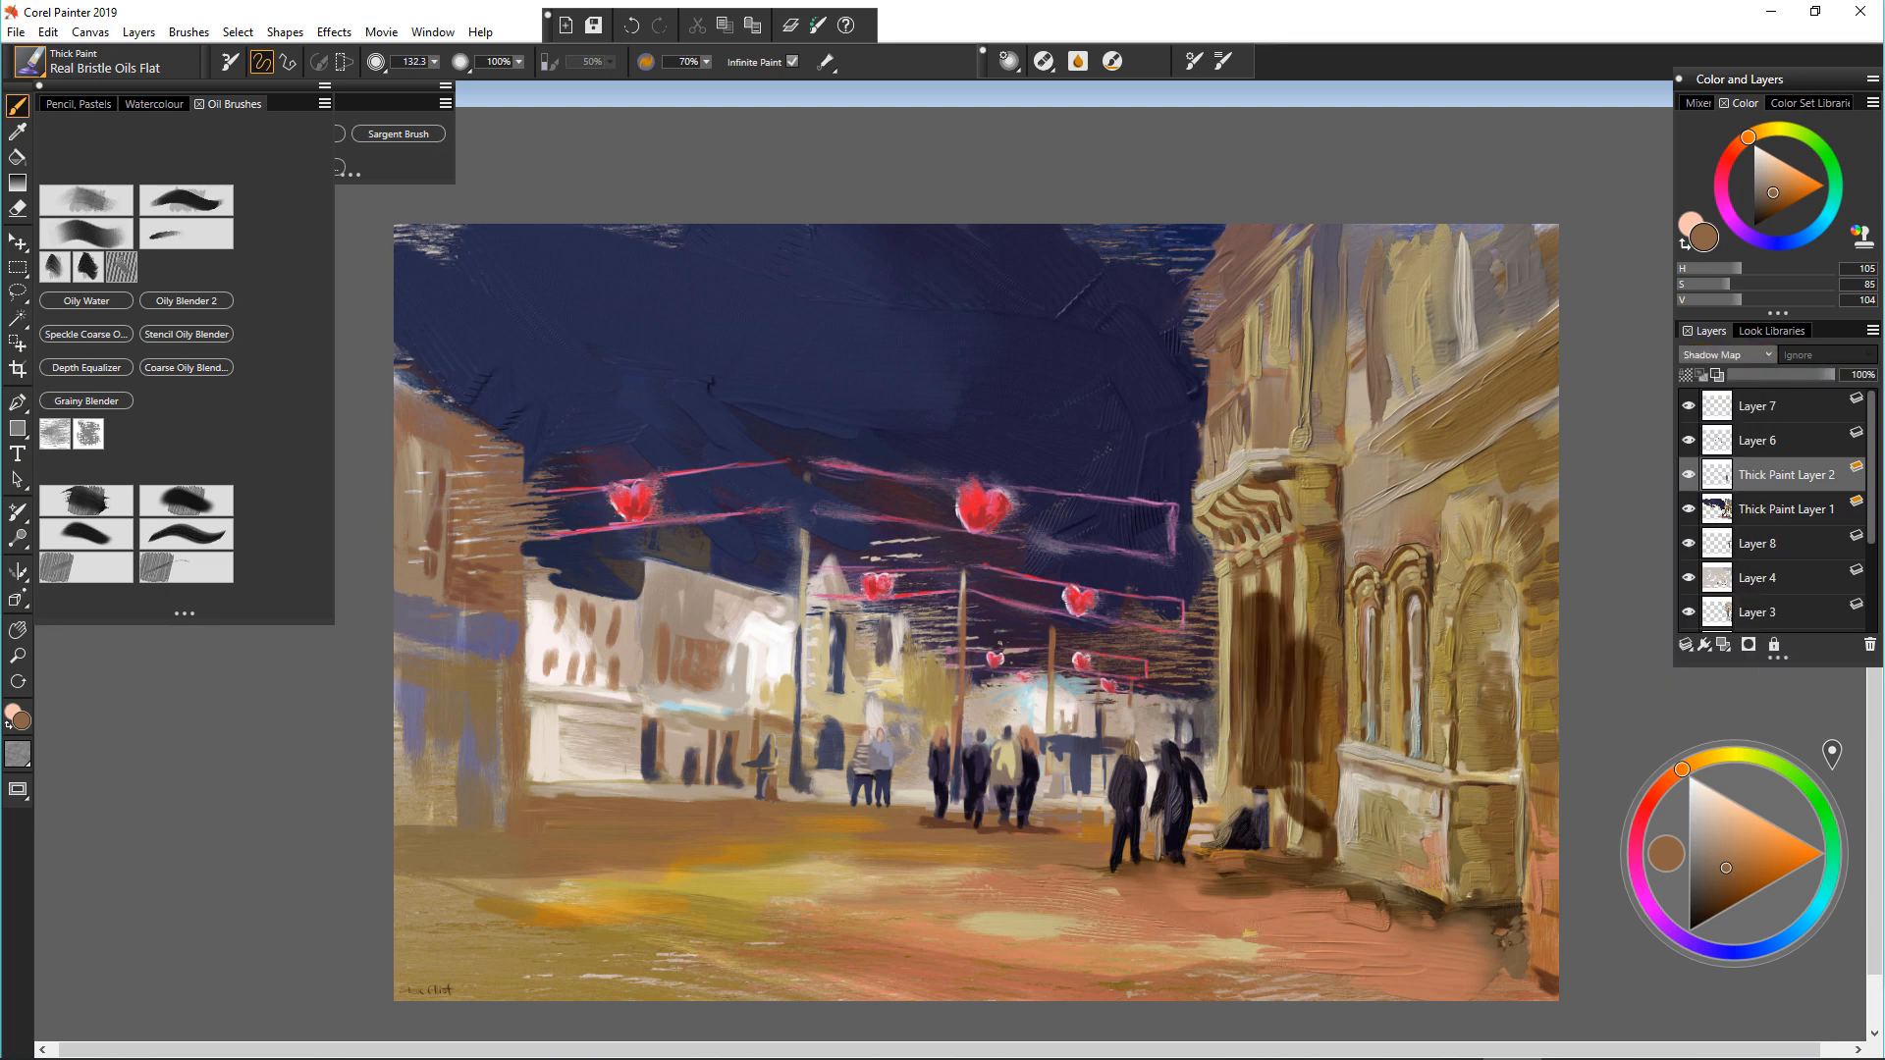
left_click(1725, 354)
left_click(1699, 575)
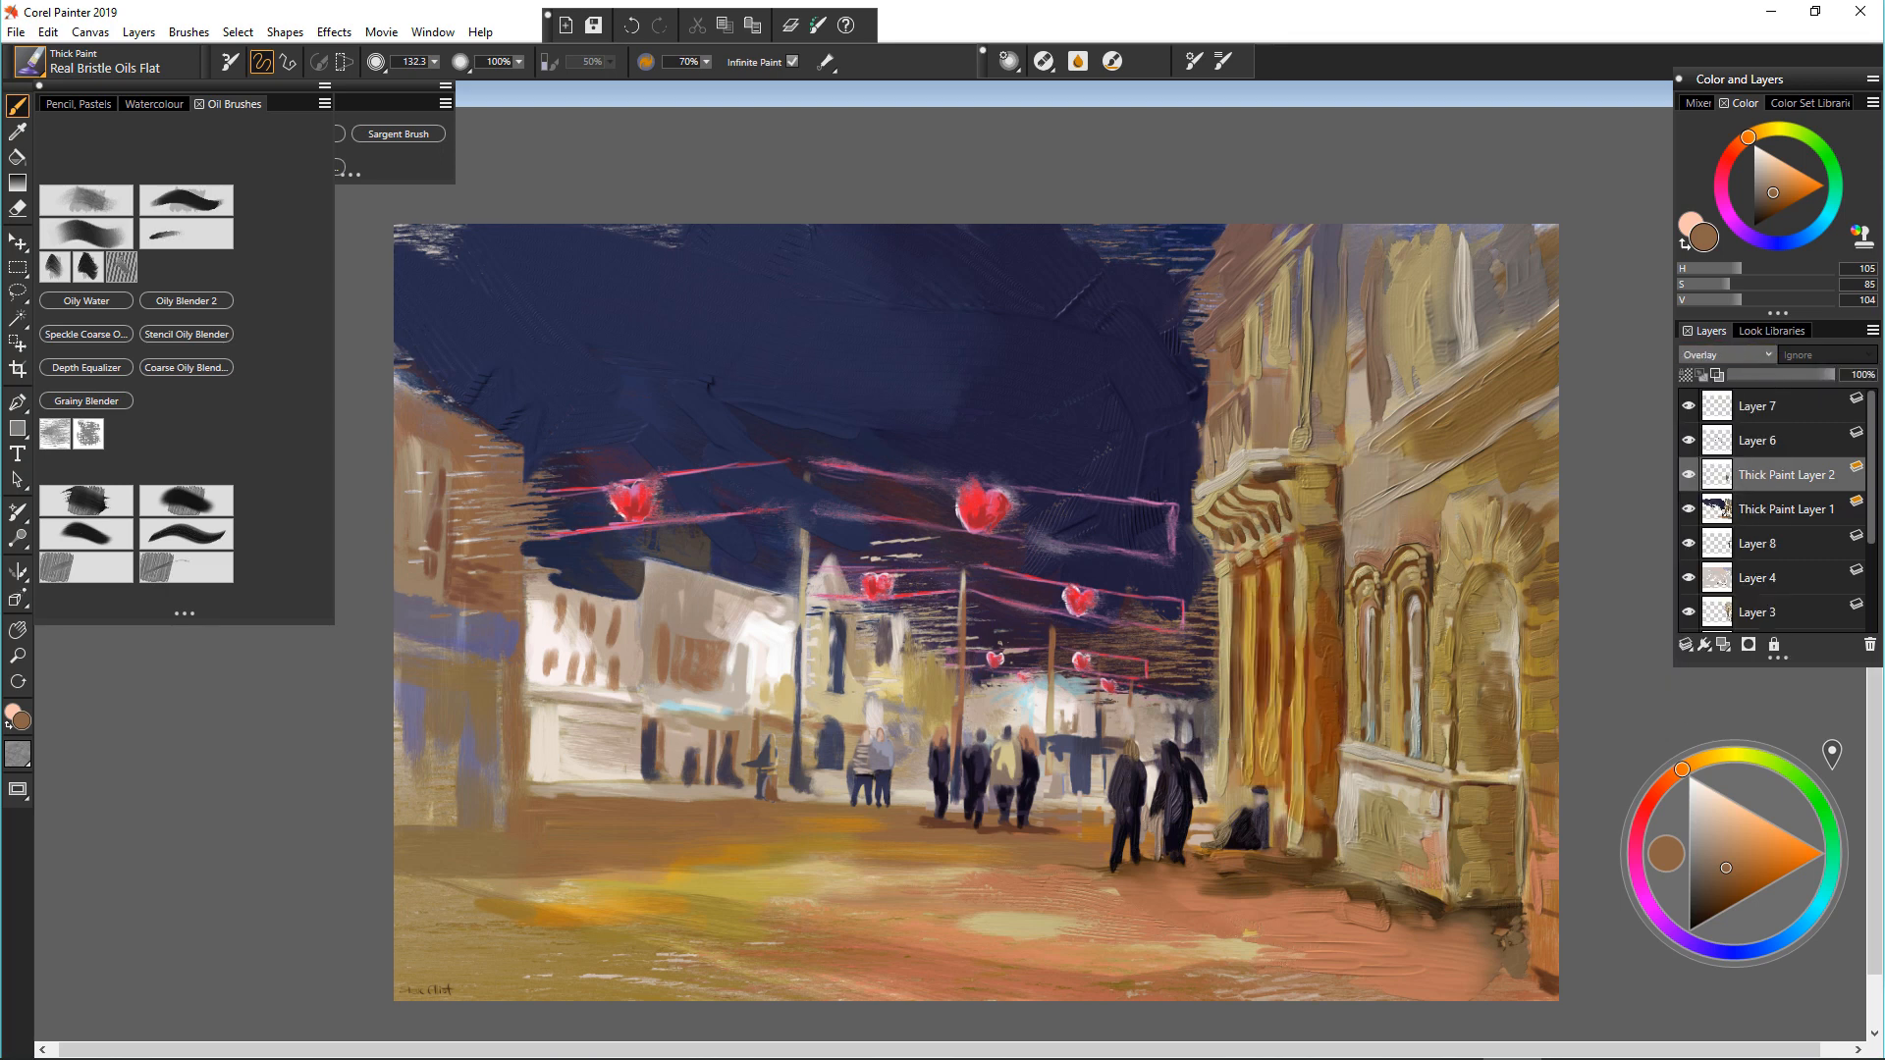
Step: Erase strips of the overlay paint along the light column ridges
key("n")
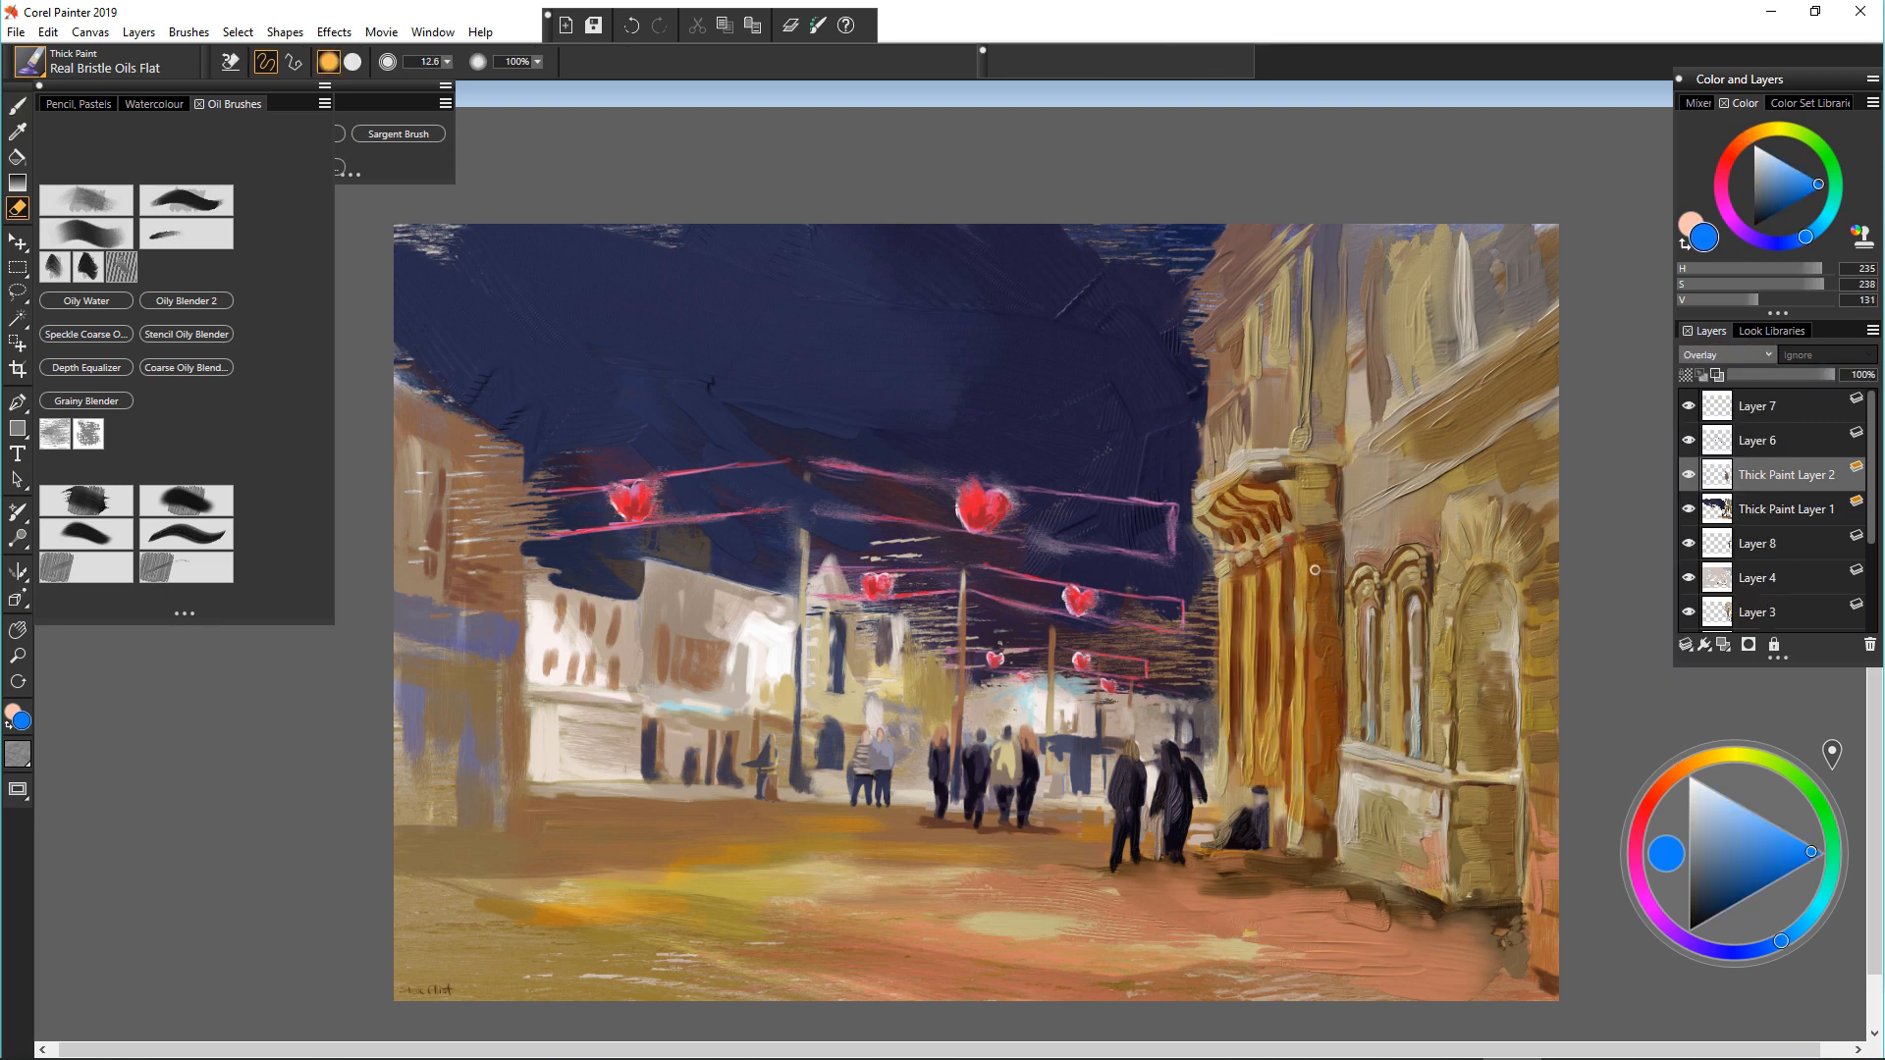
left_click_drag(1322, 568, 1306, 746)
left_click_drag(1273, 560, 1272, 776)
mouse_move(1240, 571)
left_mouse_down()
mouse_move(1240, 763)
mouse_move(1234, 711)
left_mouse_up()
Step: Paint warm overlay strokes over the upper facade and across the pavement behind the walking figures
key("b")
mouse_move(1242, 258)
left_mouse_down()
mouse_move(1242, 462)
mouse_move(1298, 267)
left_mouse_up()
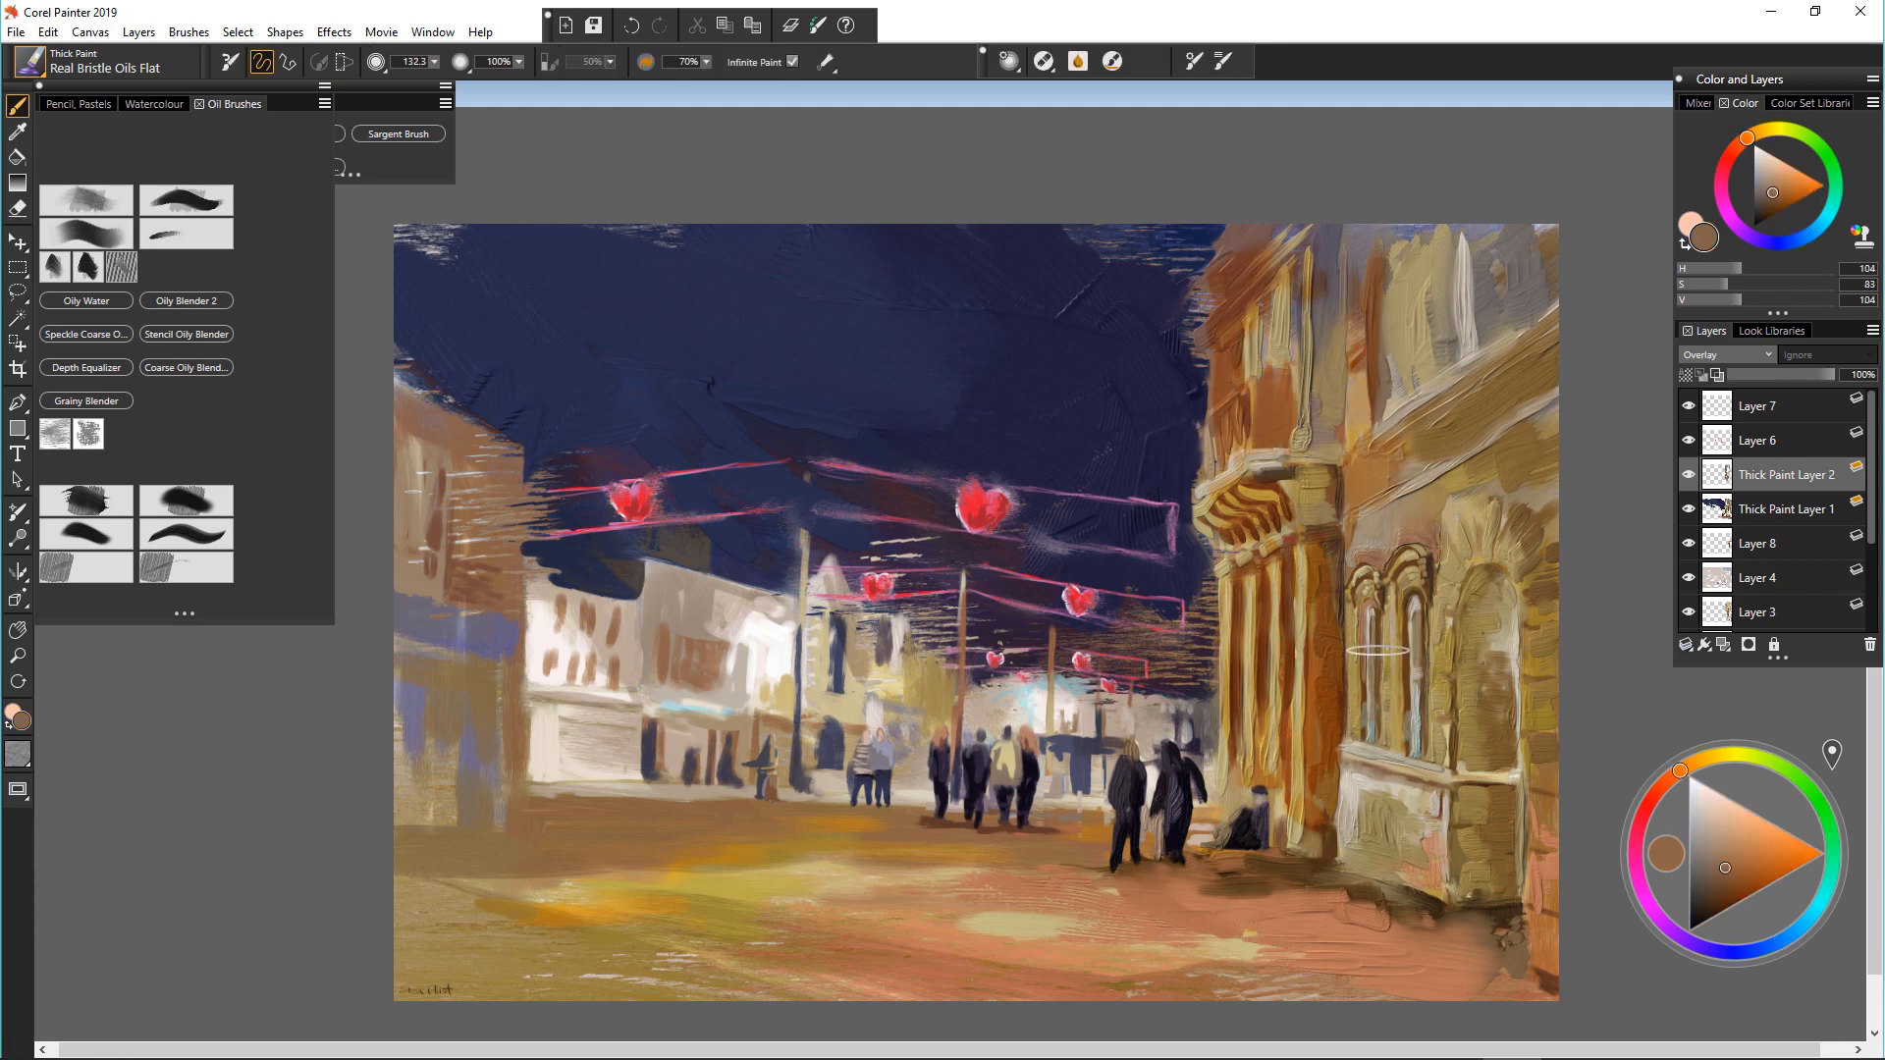
mouse_move(948, 852)
left_mouse_down()
mouse_move(1115, 856)
mouse_move(530, 854)
mouse_move(815, 815)
left_mouse_up()
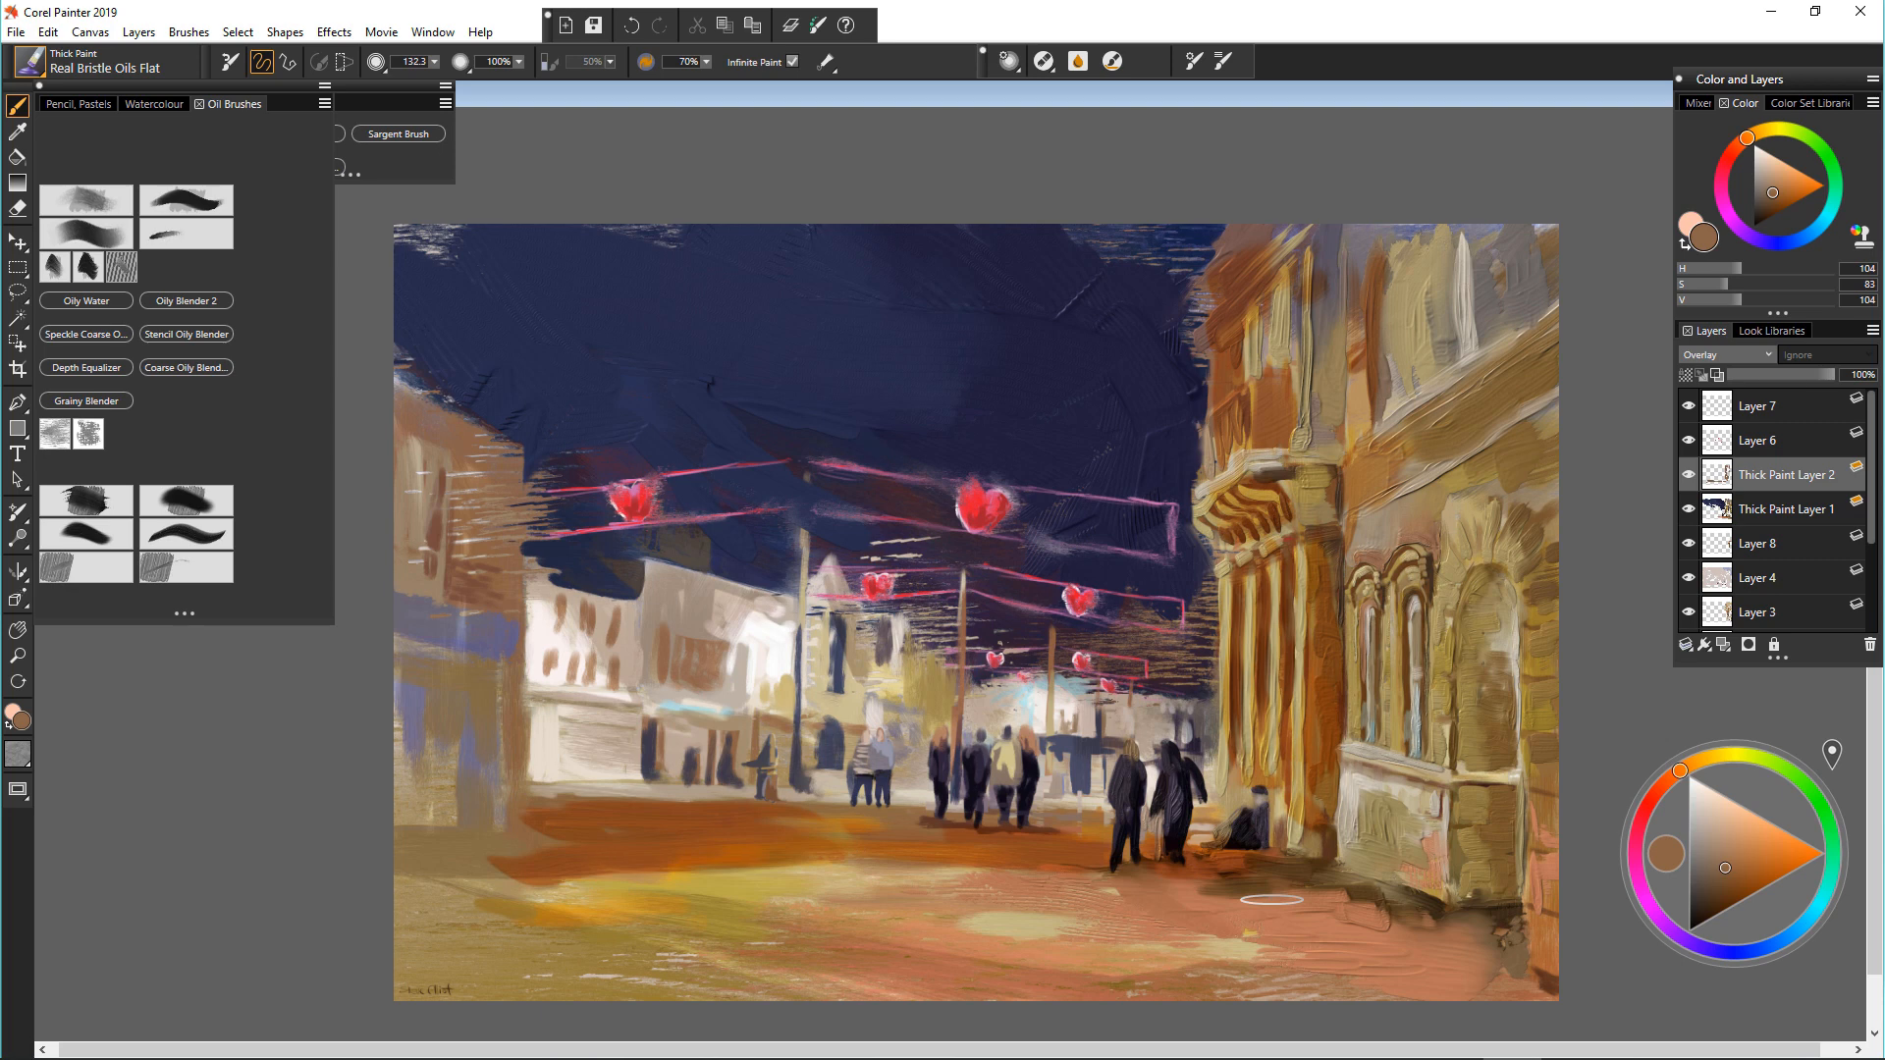
Step: Undo all the overlay strokes and erasures on the new thick paint layer
key("ctrl+z")
key("ctrl+z")
key("ctrl+z")
key("ctrl+z")
key("ctrl+z")
key("ctrl+z")
key("ctrl+z")
key("ctrl+z")
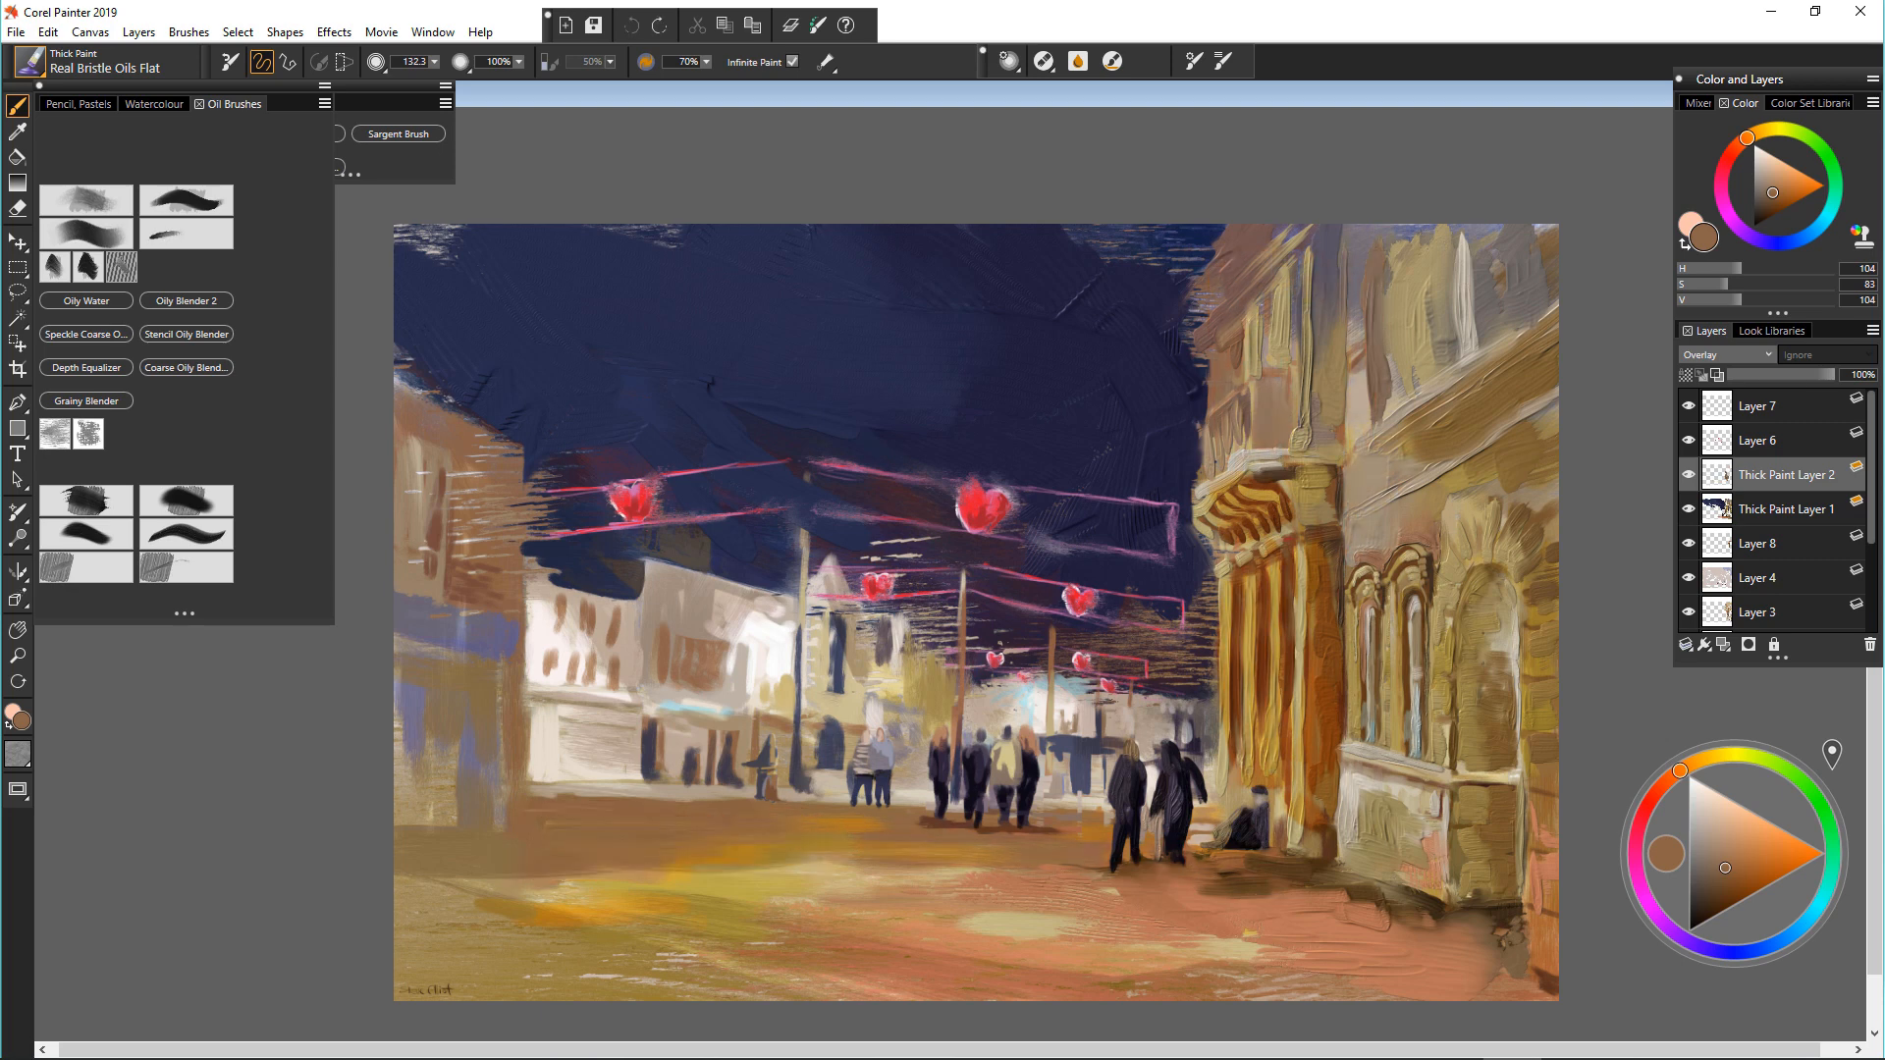
key("n")
key("ctrl+z")
key("ctrl+z")
key("ctrl+z")
key("ctrl+z")
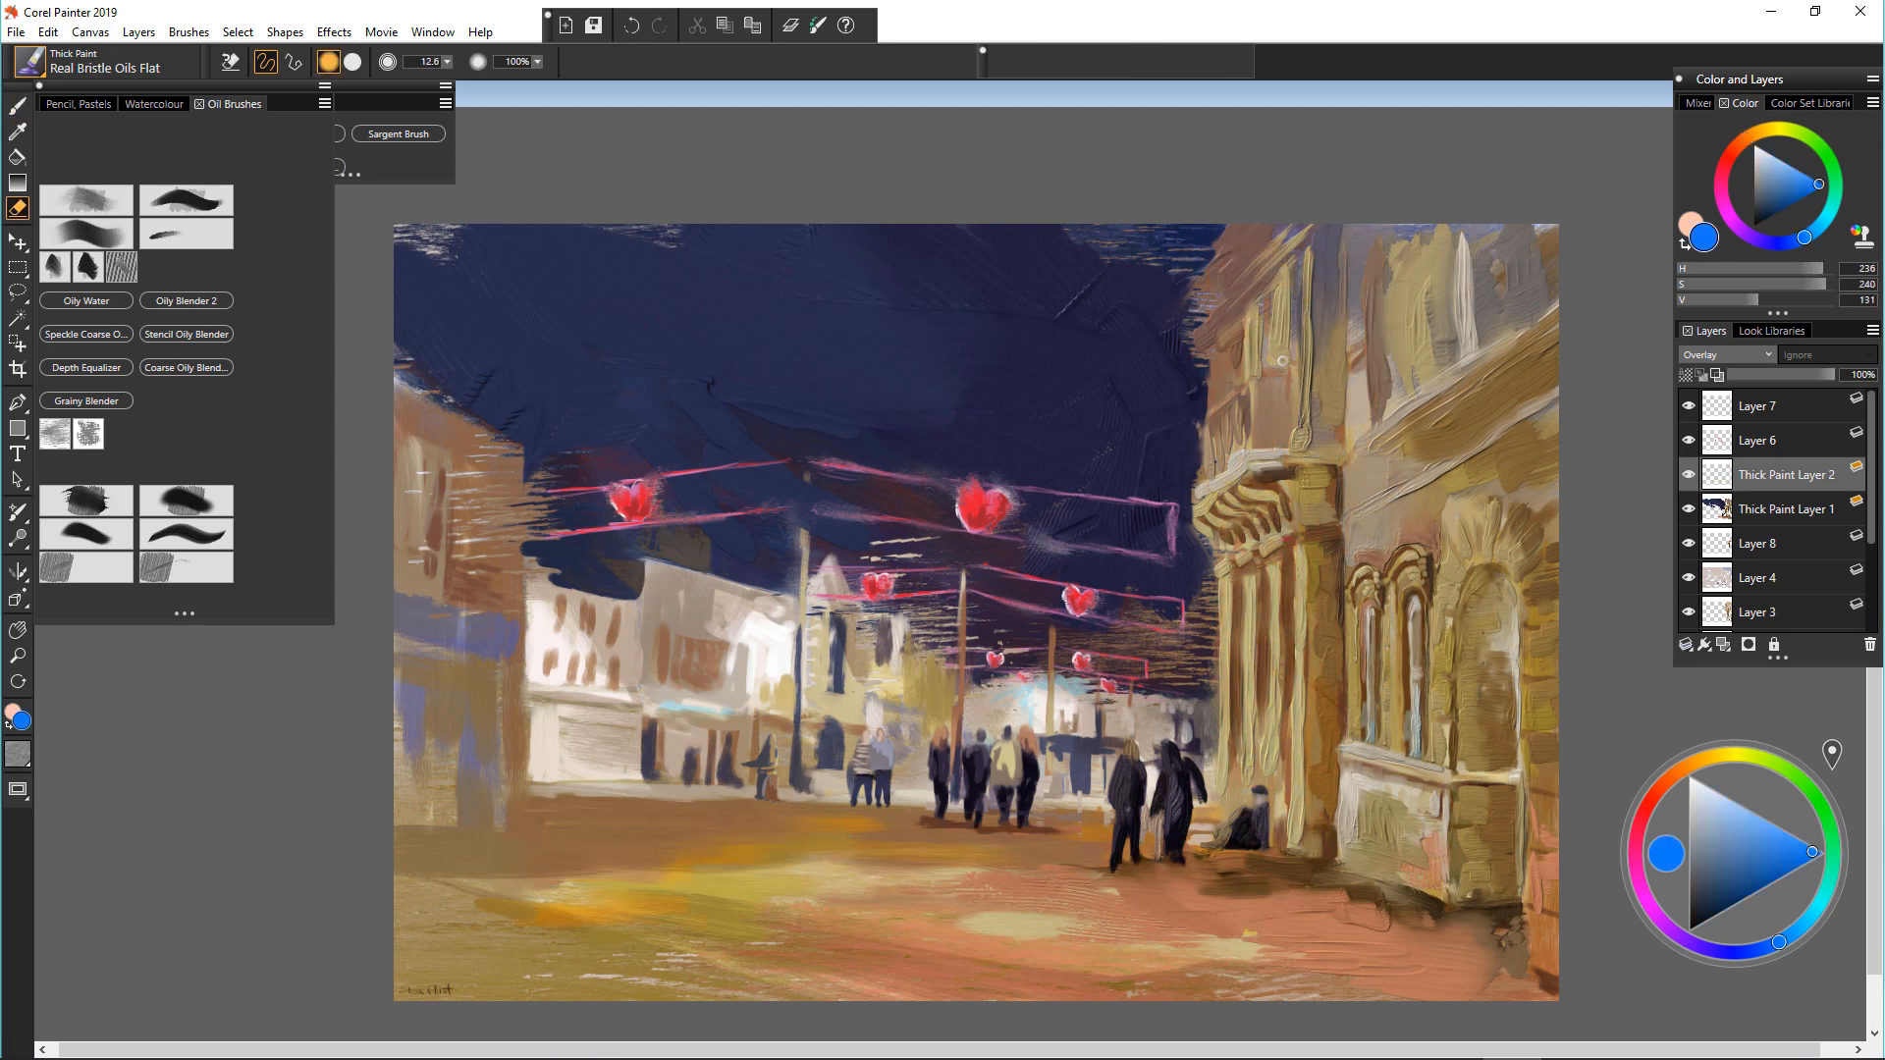
Step: Set the new layer to Default blending at 47% opacity and paint sampled golden brown strokes over the columns
left_click(1726, 355)
left_click(1709, 372)
left_click_drag(1828, 375, 1777, 375)
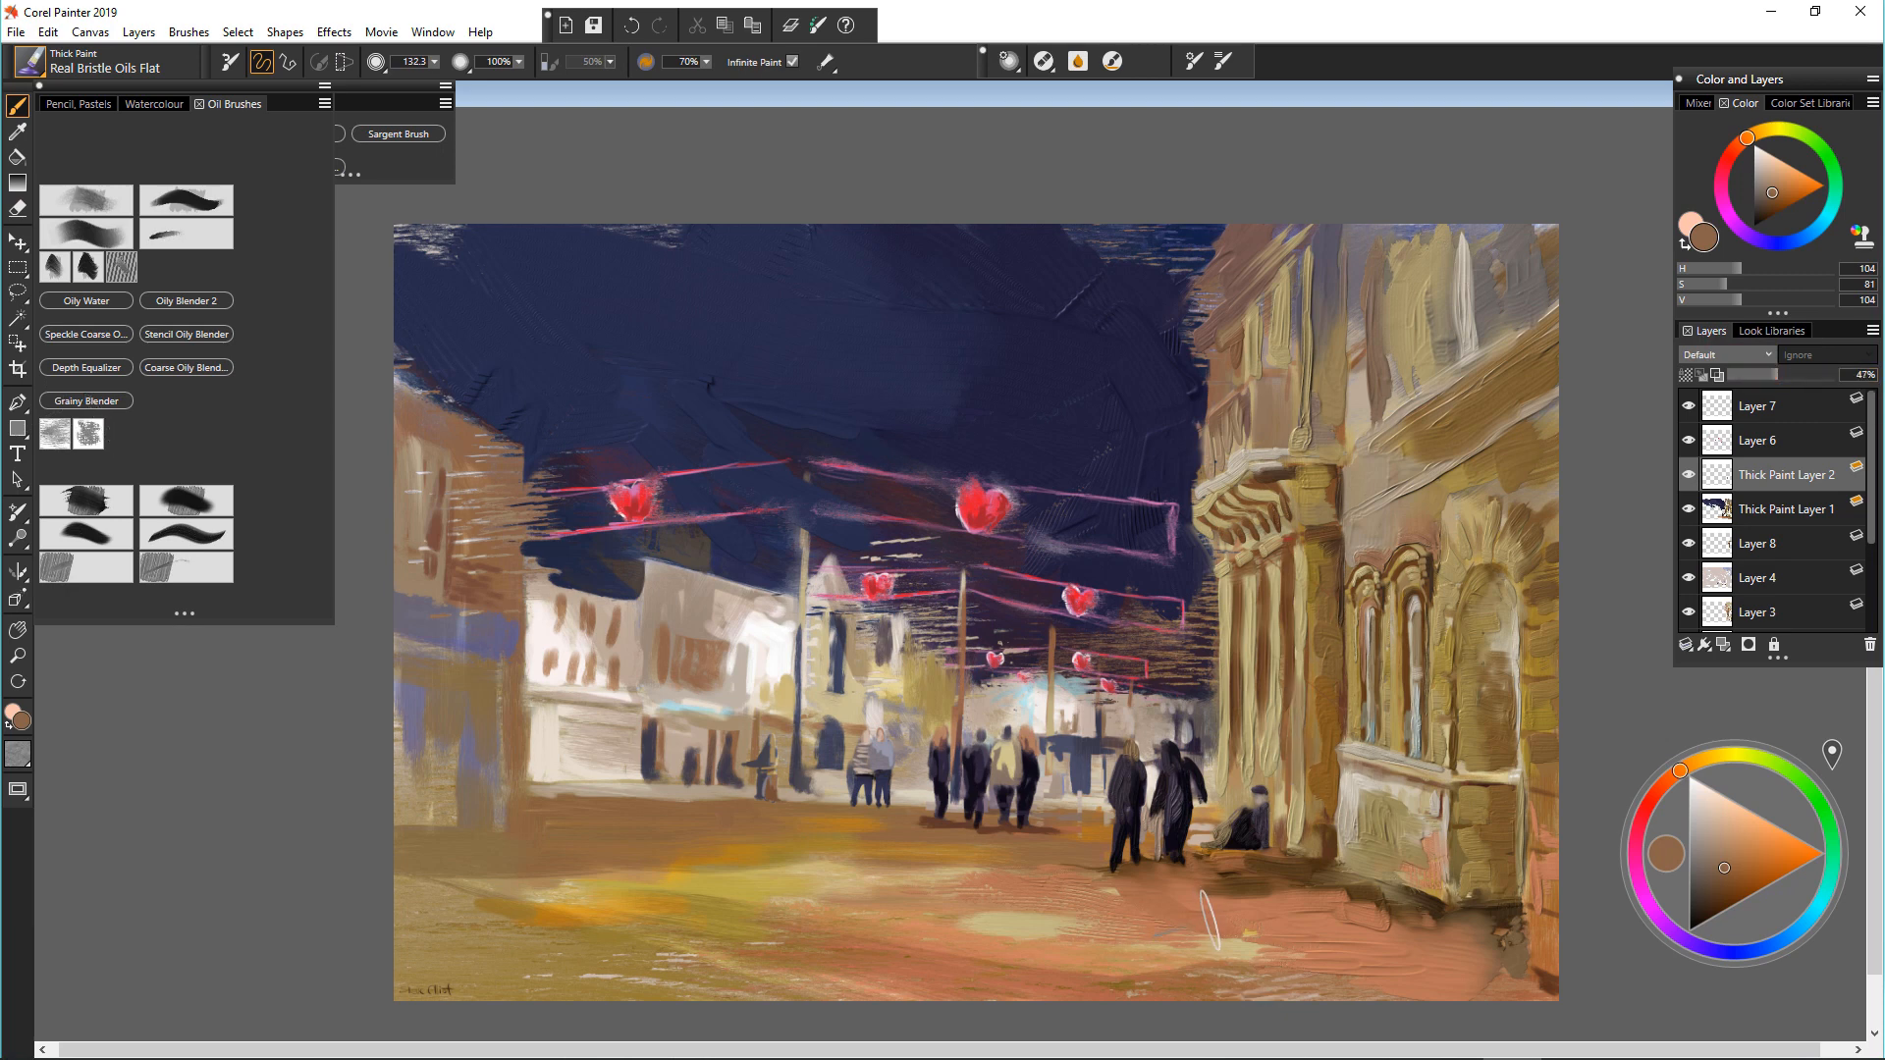
left_click(1267, 766, "alt")
left_click_drag(1259, 668, 1276, 834)
left_click_drag(1238, 594, 1243, 756)
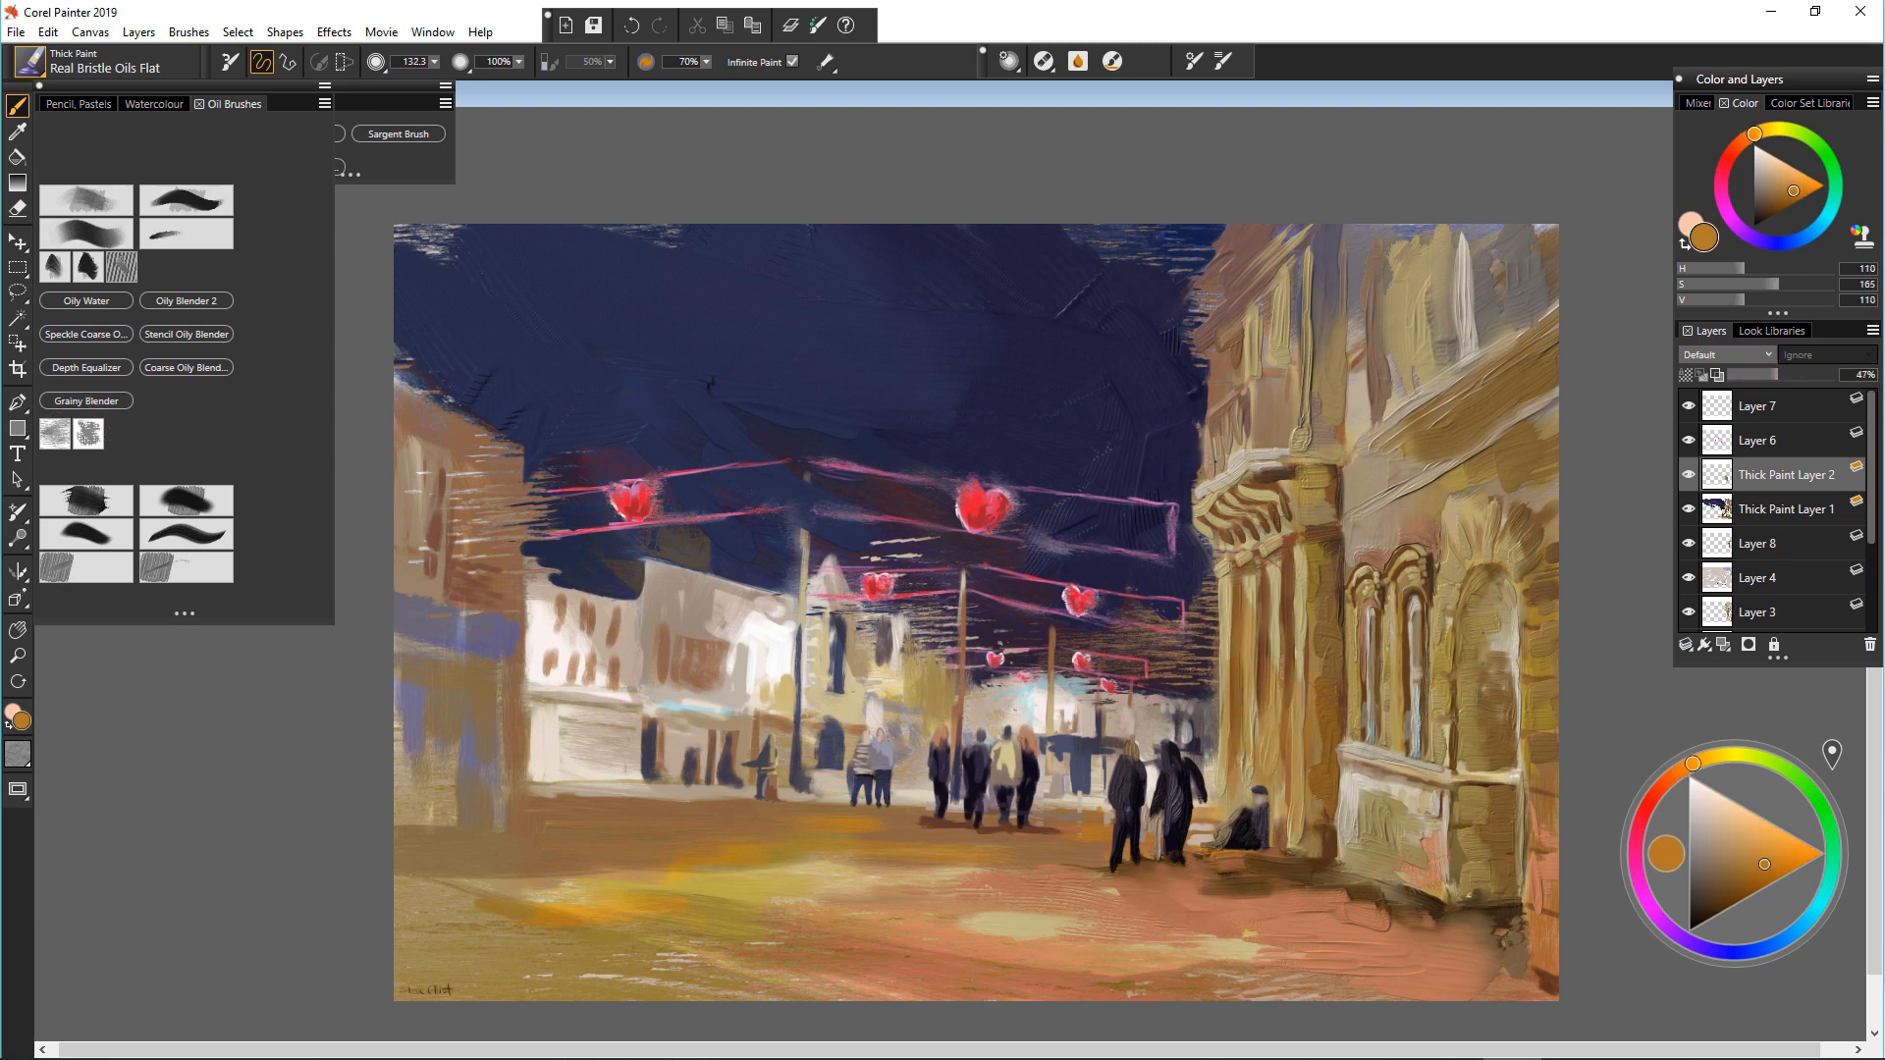
Step: Try the Overlay blend mode on the 47% thick paint layer, and undo the whole layer
left_click(1726, 355)
left_click(1718, 542)
left_click(1726, 355)
left_click(1719, 510)
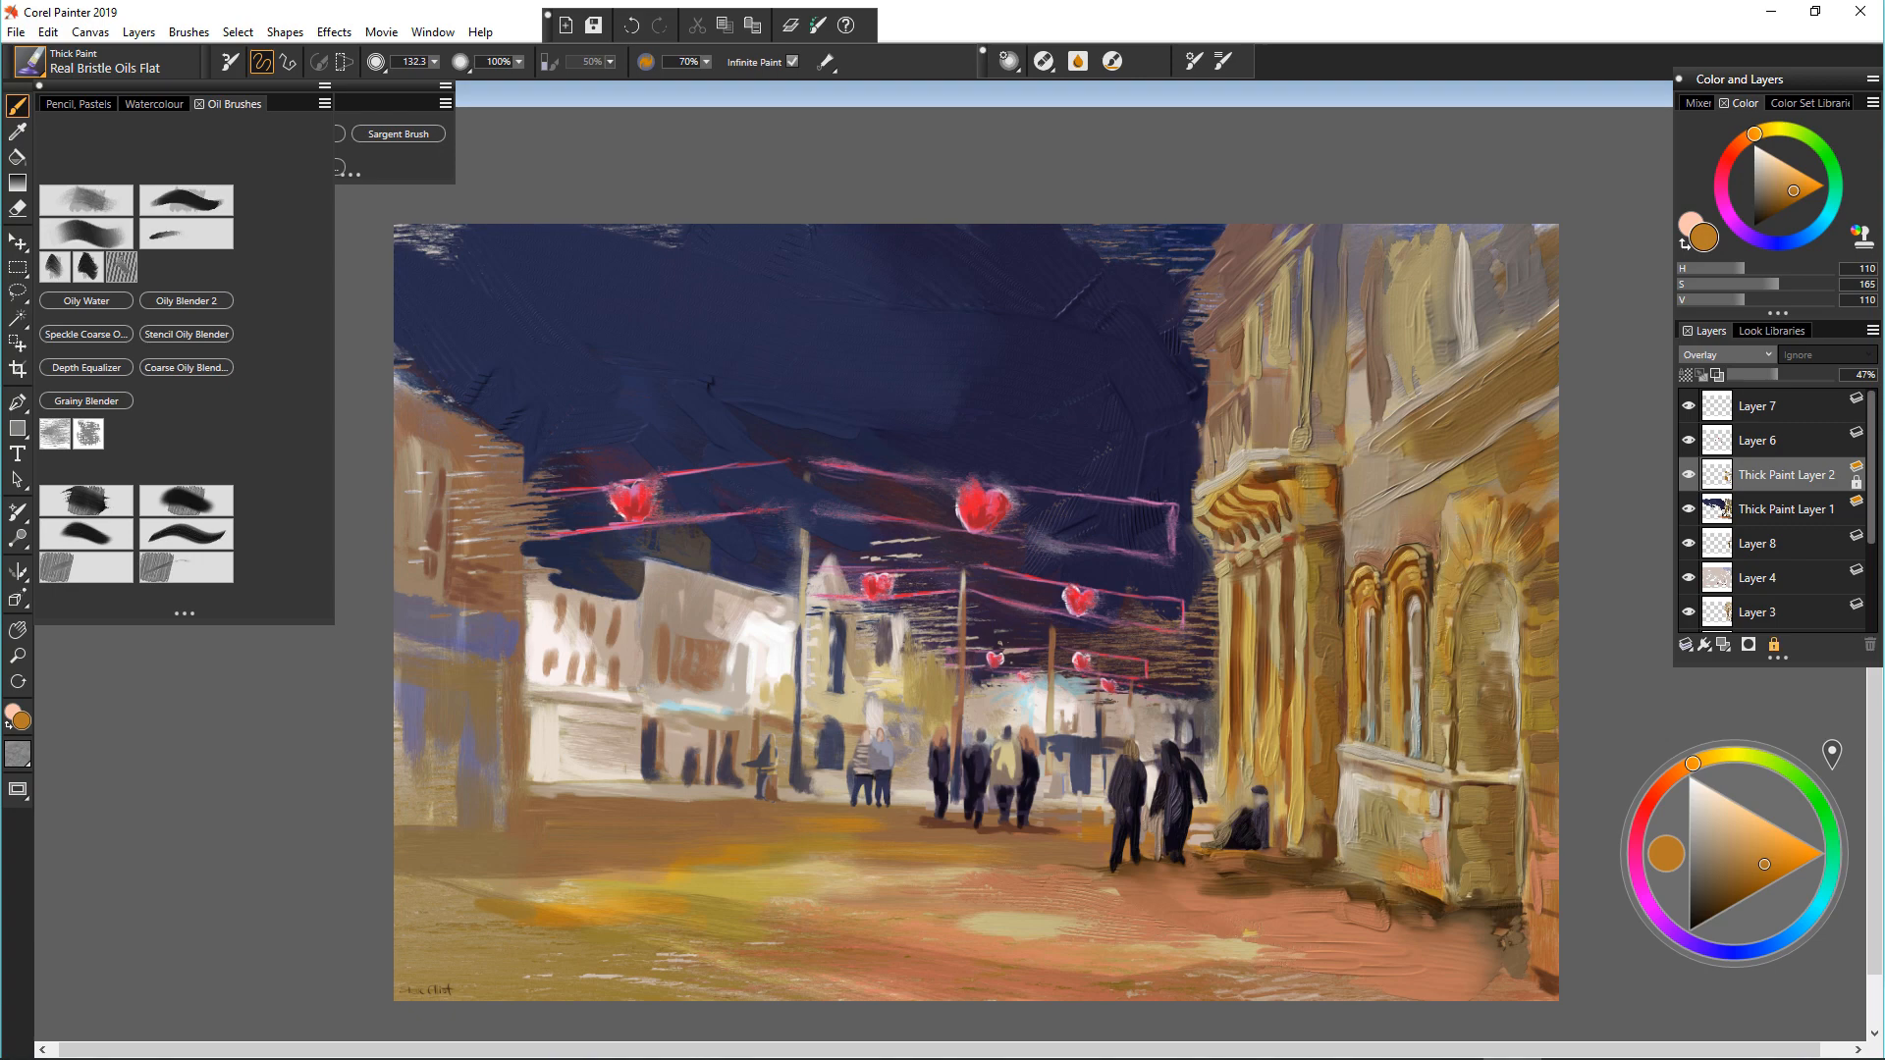
key("ctrl+z")
key("ctrl+z")
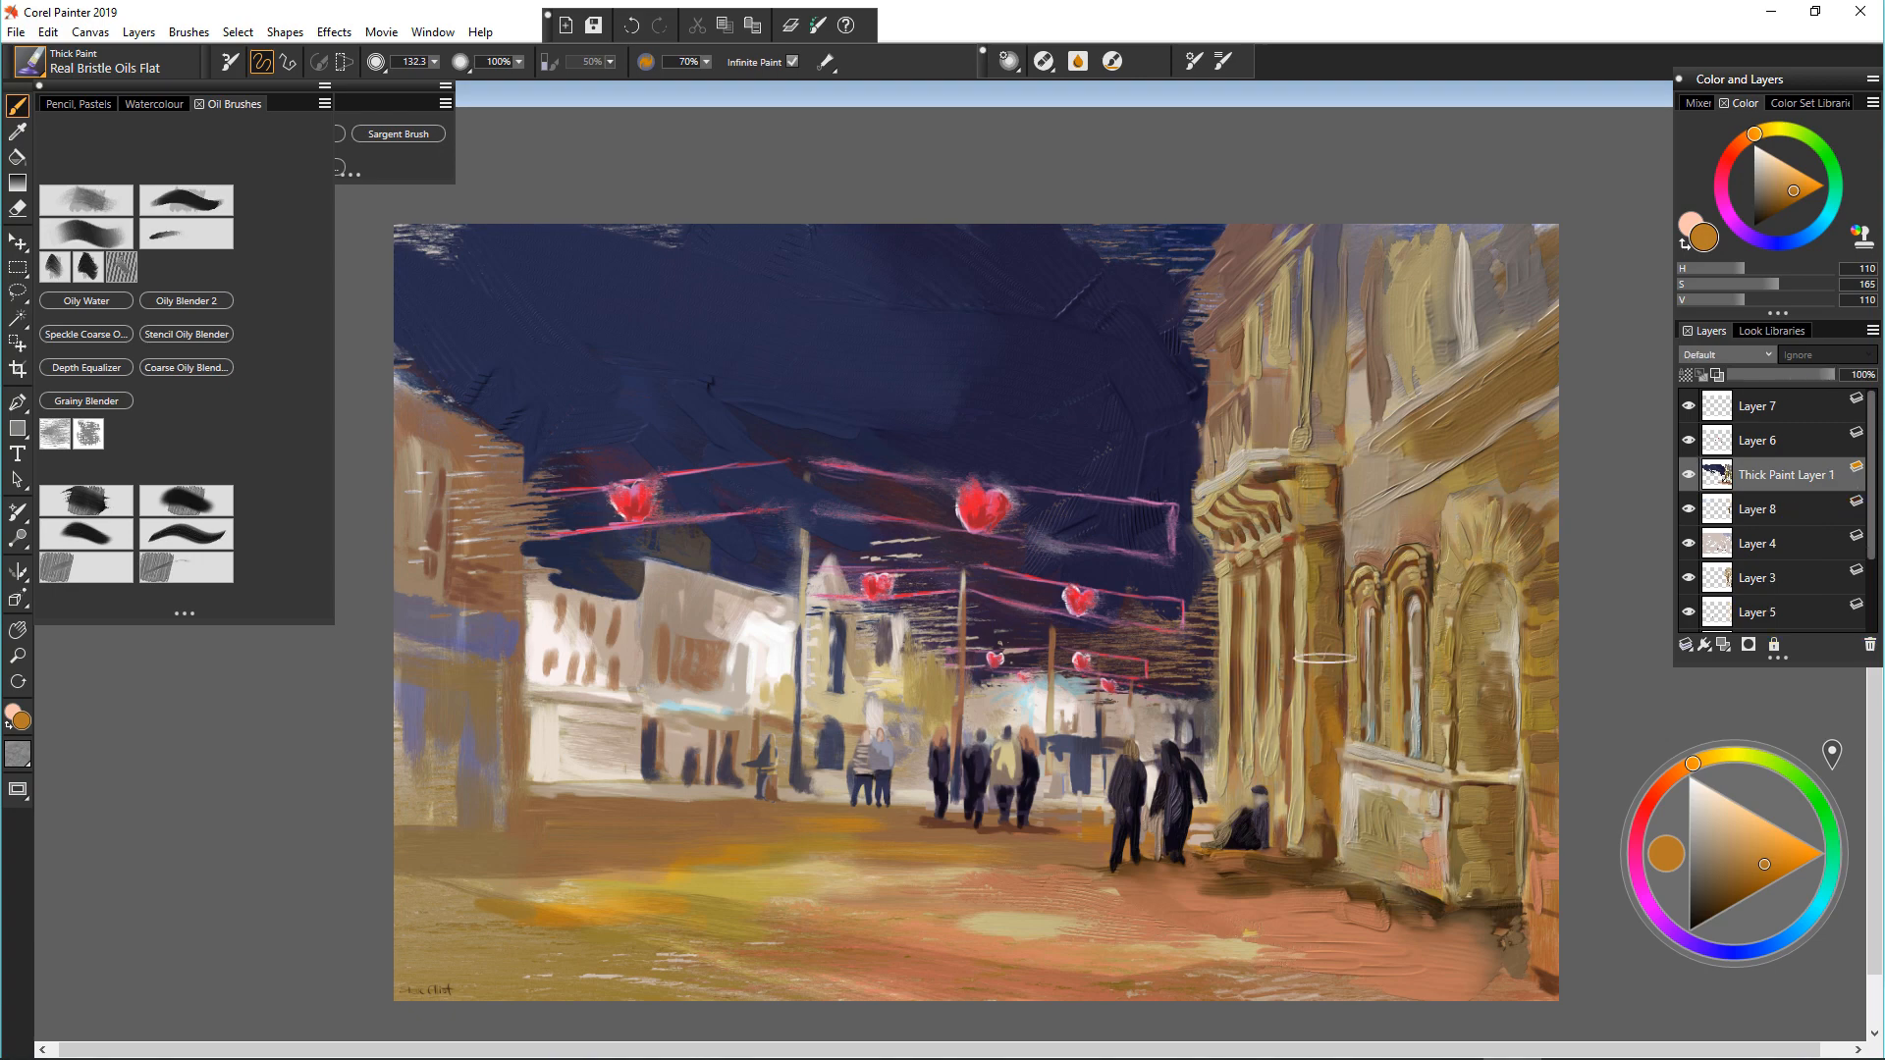
Step: Paint bare tree branches over the leftmost building with Real Bristle Oils Flat in golden brown and a sampled reddish brown
right_click(1318, 579)
left_click(1336, 677)
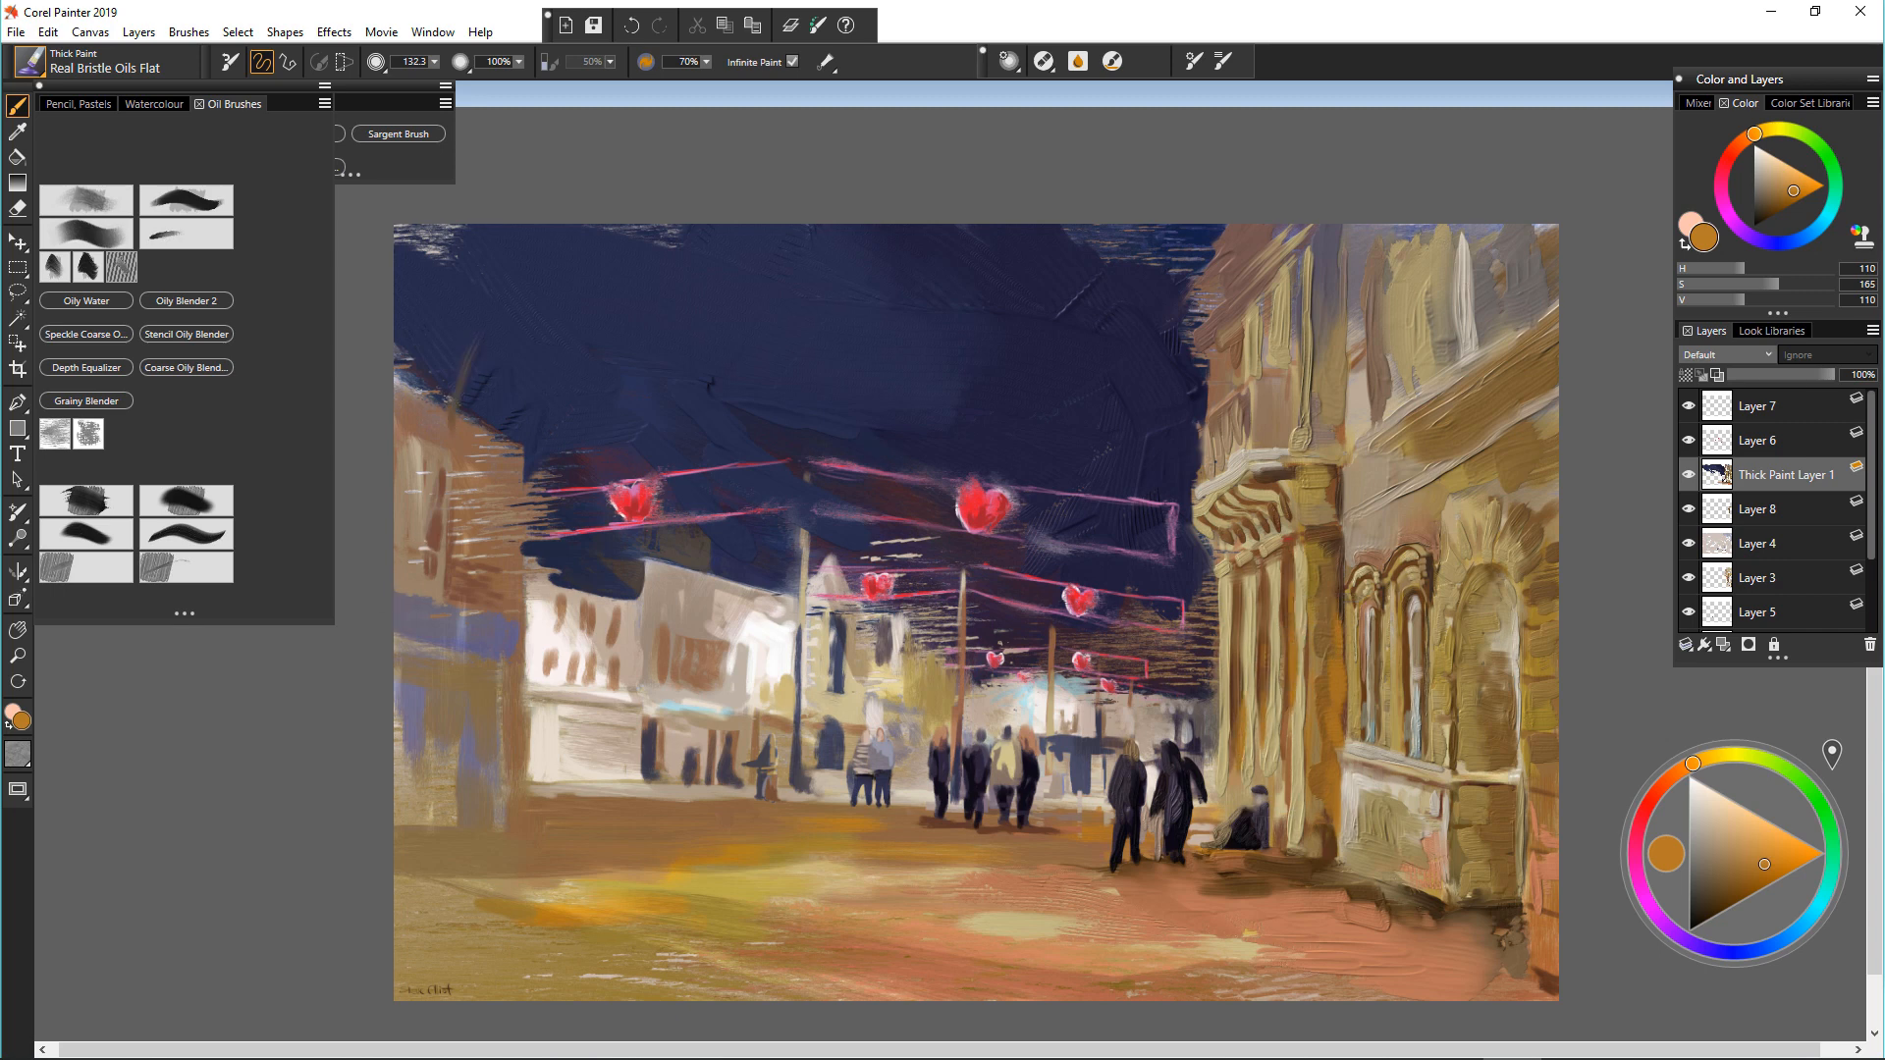
left_click_drag(450, 418, 411, 595)
key("bracketleft")
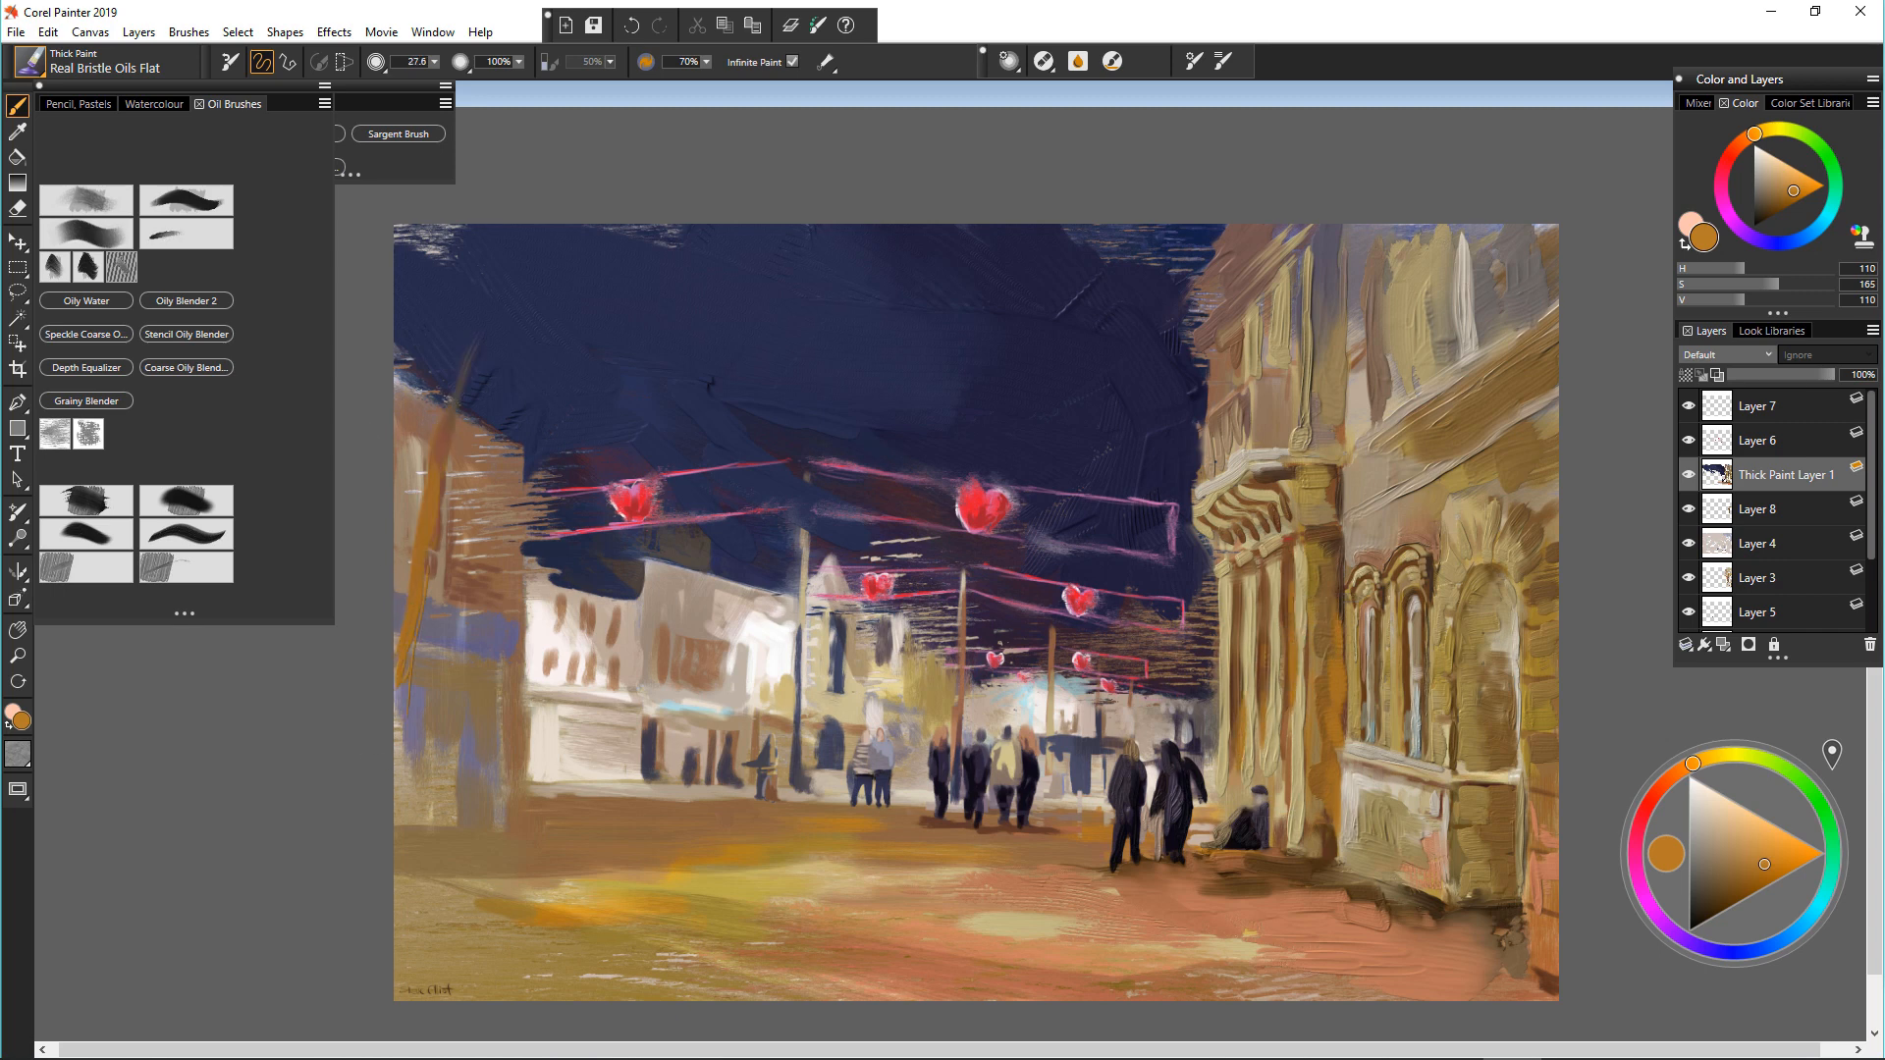
left_click(511, 471, "alt")
left_click_drag(552, 448, 405, 571)
left_click_drag(421, 349, 402, 576)
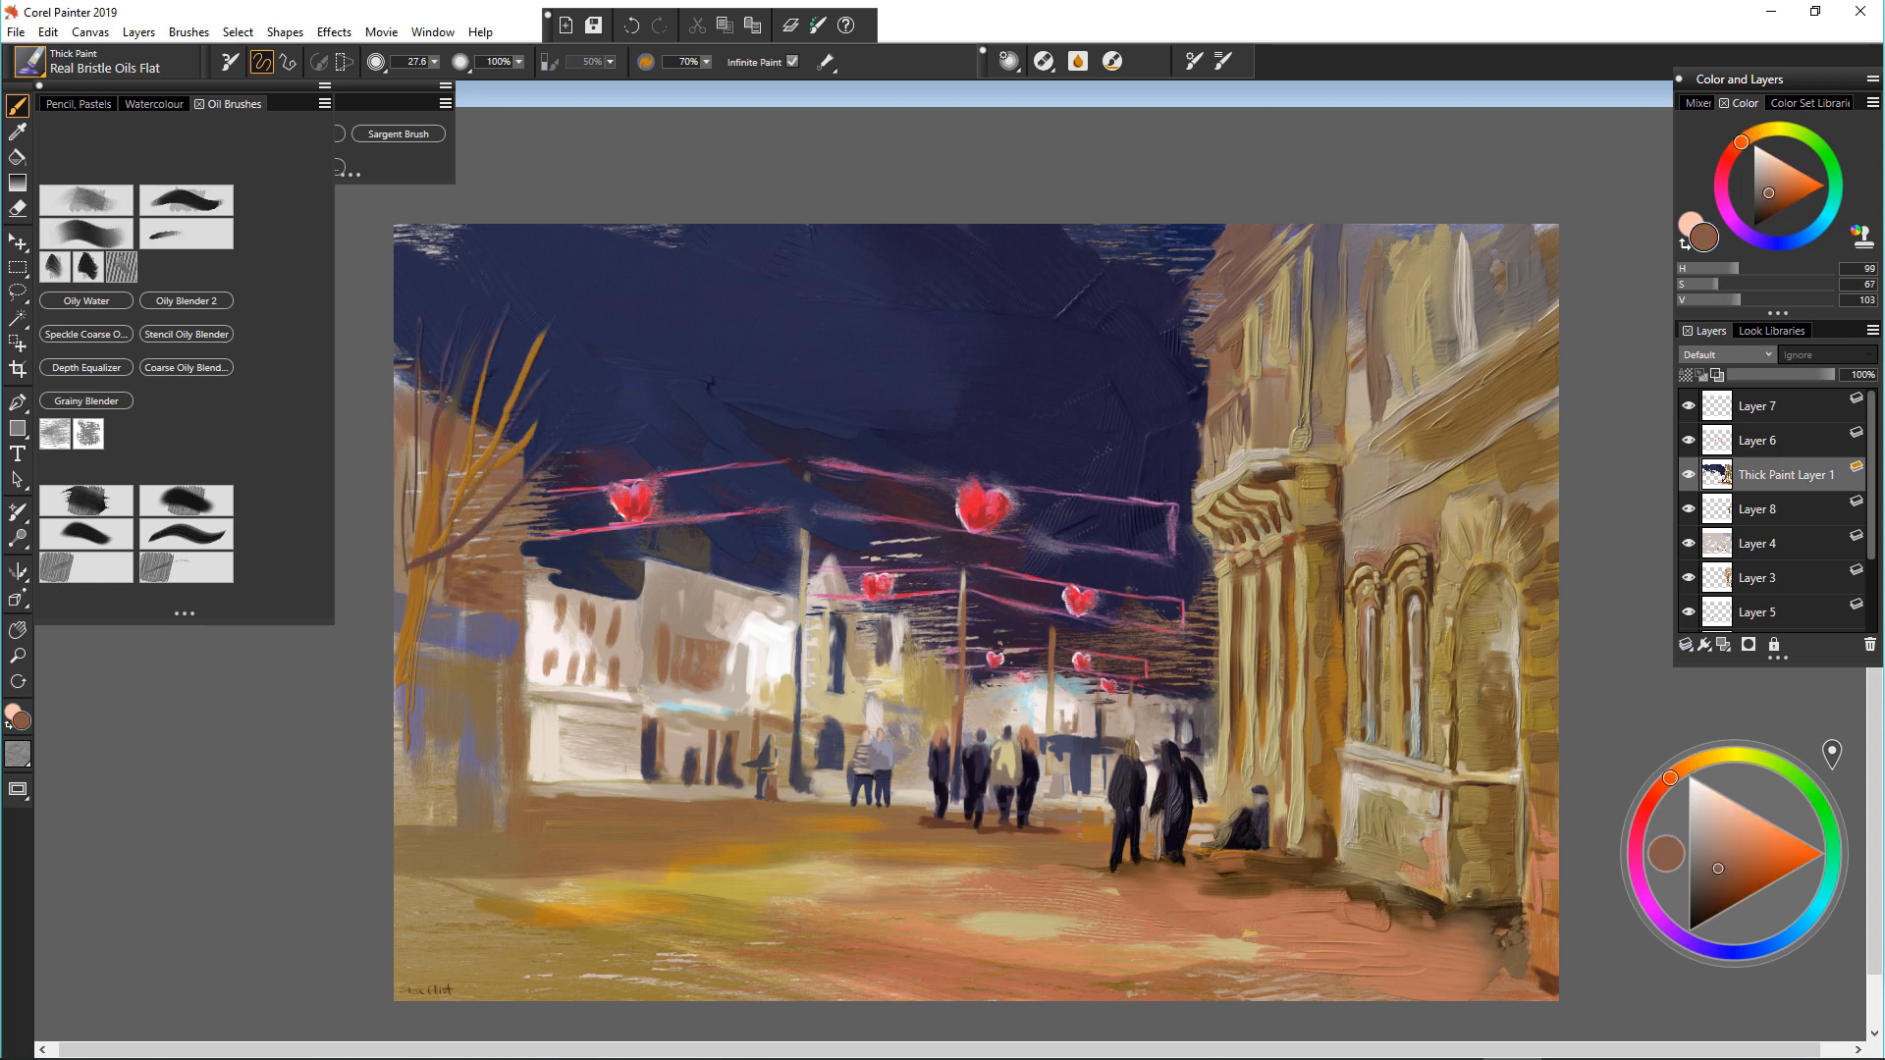
mouse_move(516, 592)
left_mouse_down()
mouse_move(411, 717)
mouse_move(398, 820)
left_mouse_up()
Step: Sample the pale building colour and add light cream branches fanning up through the bare tree
left_click(550, 746, "alt")
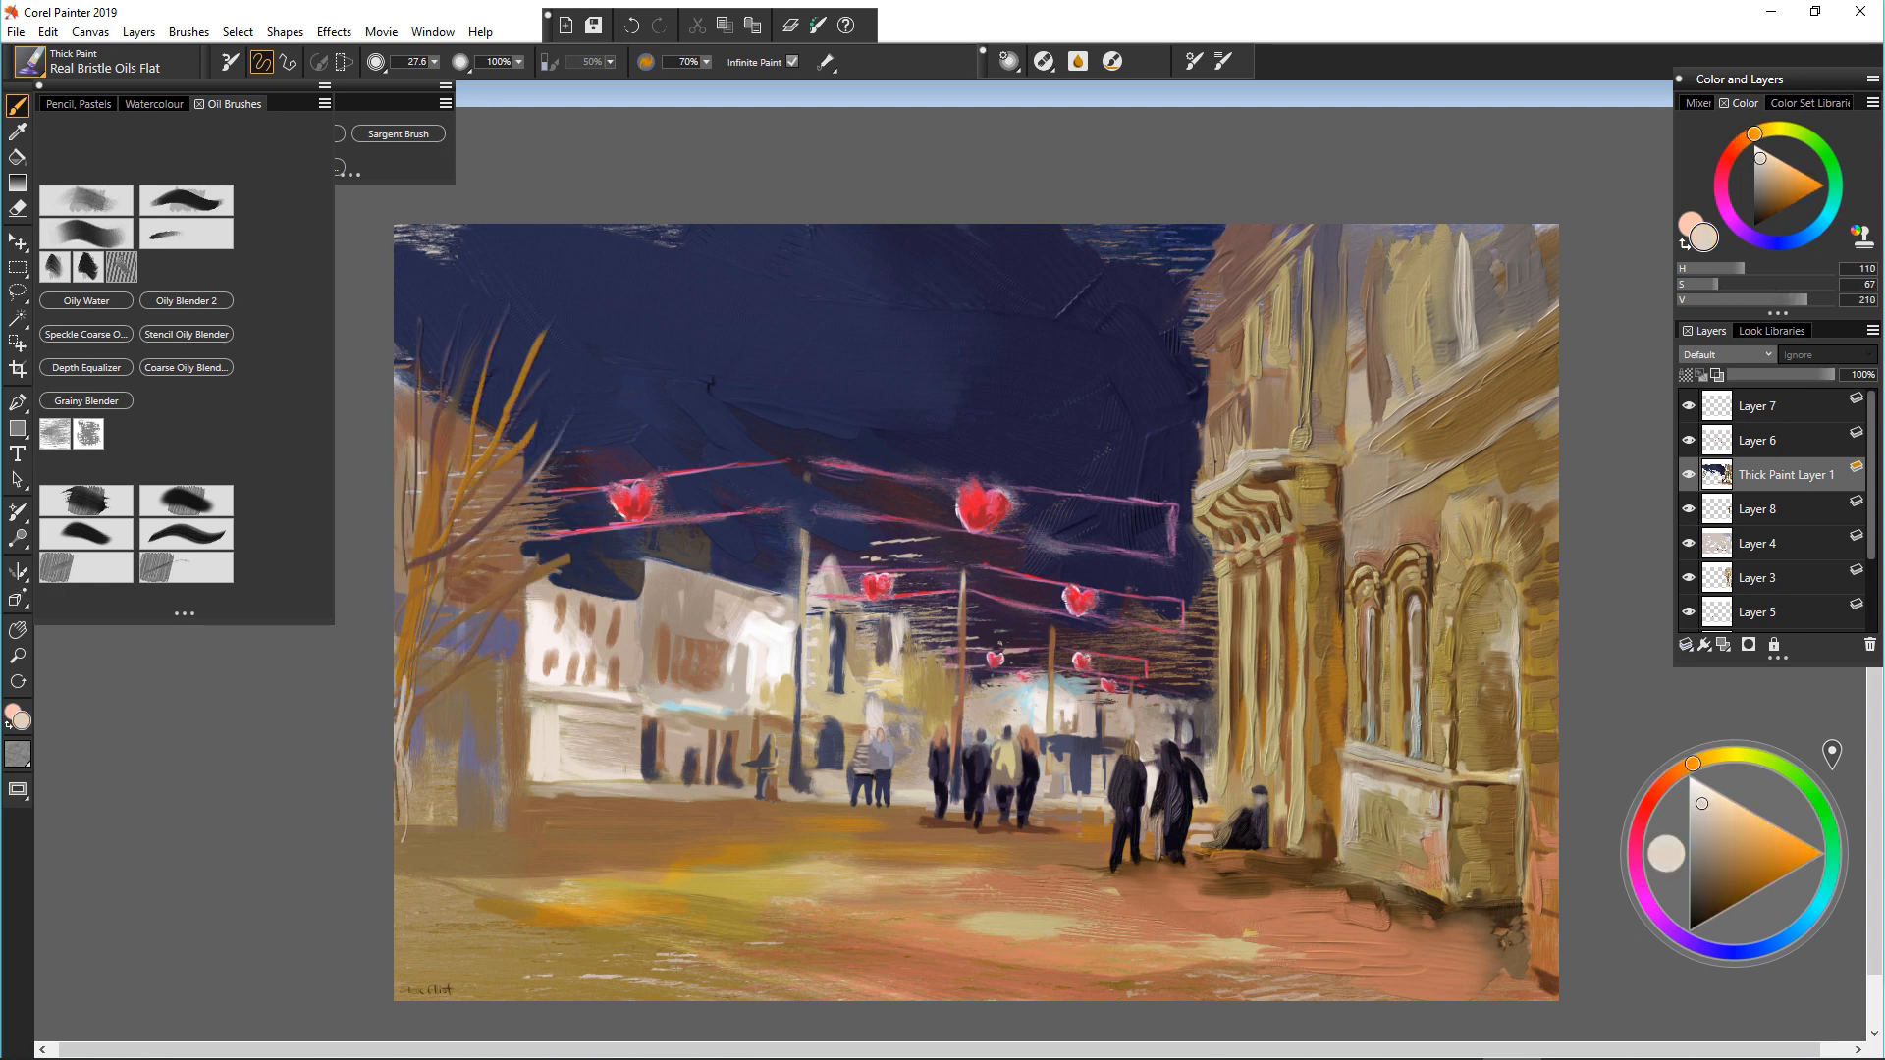
left_click_drag(429, 567, 526, 485)
left_click_drag(401, 643, 517, 339)
left_click_drag(447, 519, 560, 391)
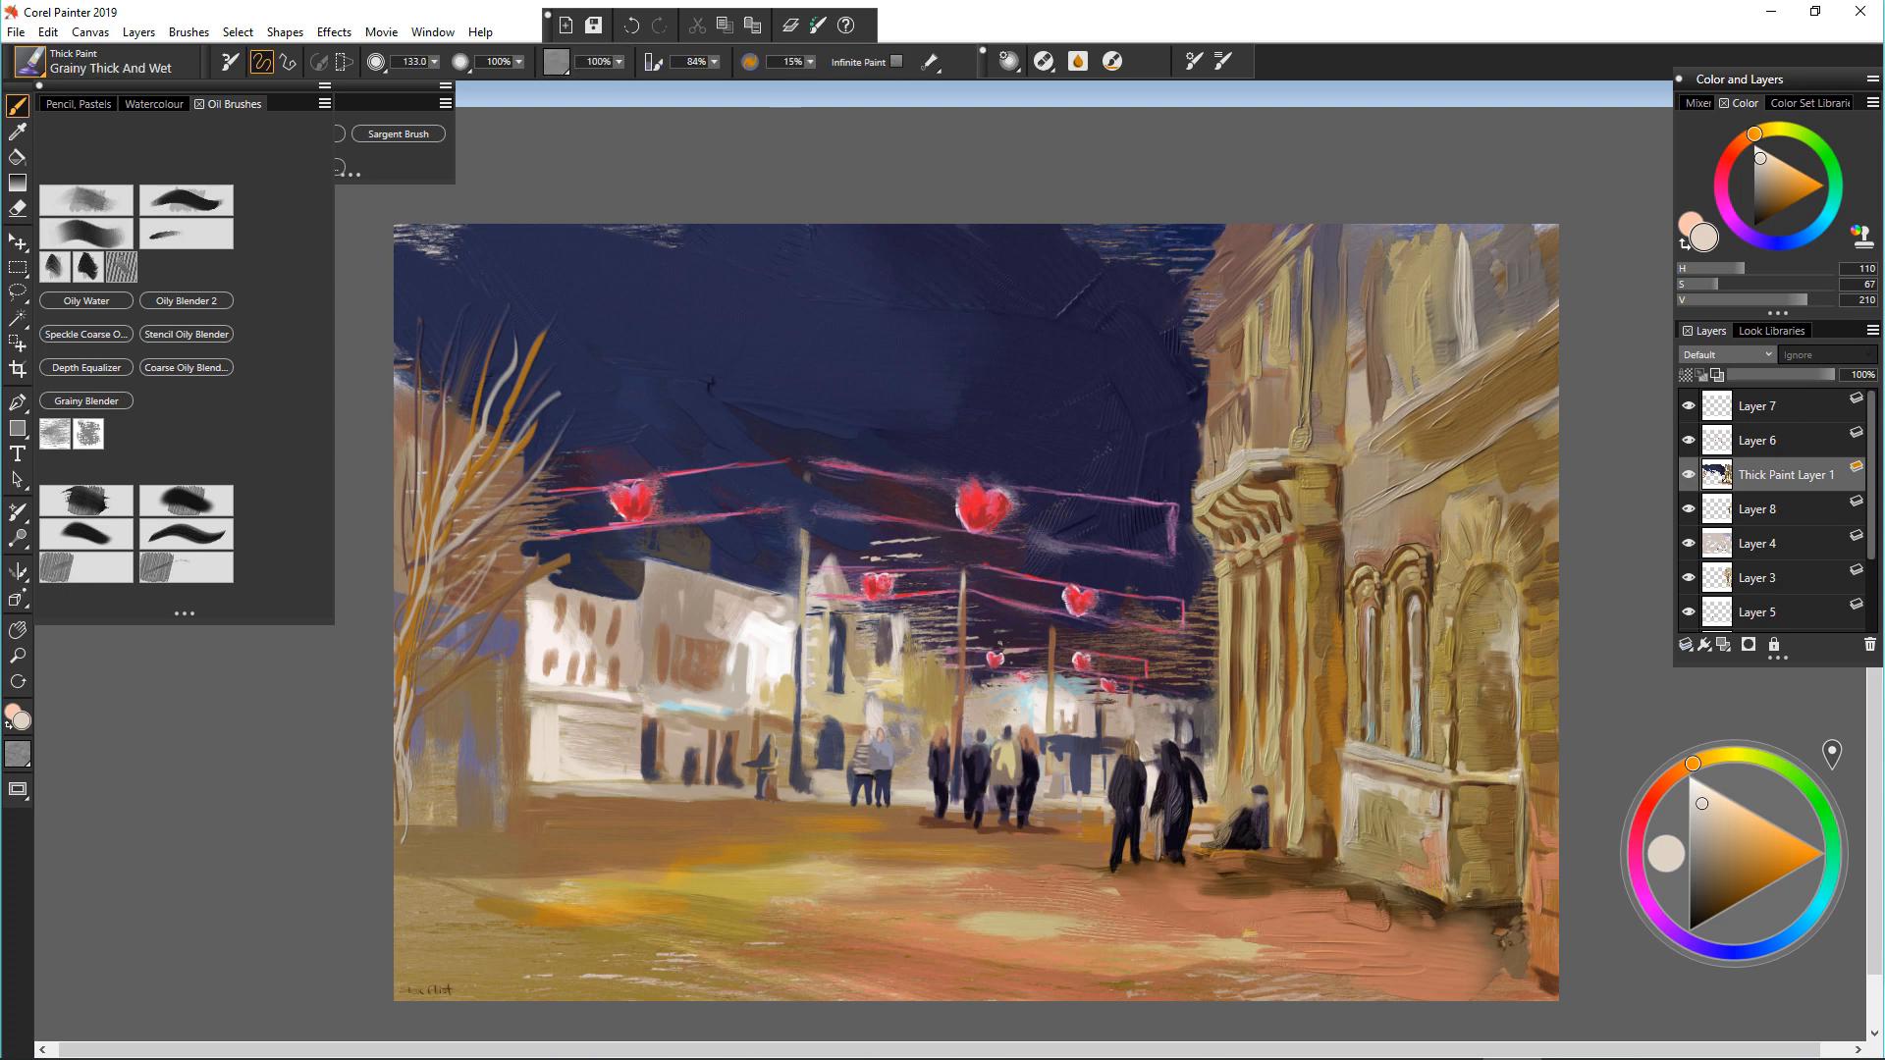
Step: Lower the Grainy Thick And Wet brush's 84% setting to 11% and paint soft pale foliage beside the tree
left_click(714, 61)
left_click(635, 84)
left_click_drag(538, 326, 611, 438)
left_click_drag(569, 535, 535, 579)
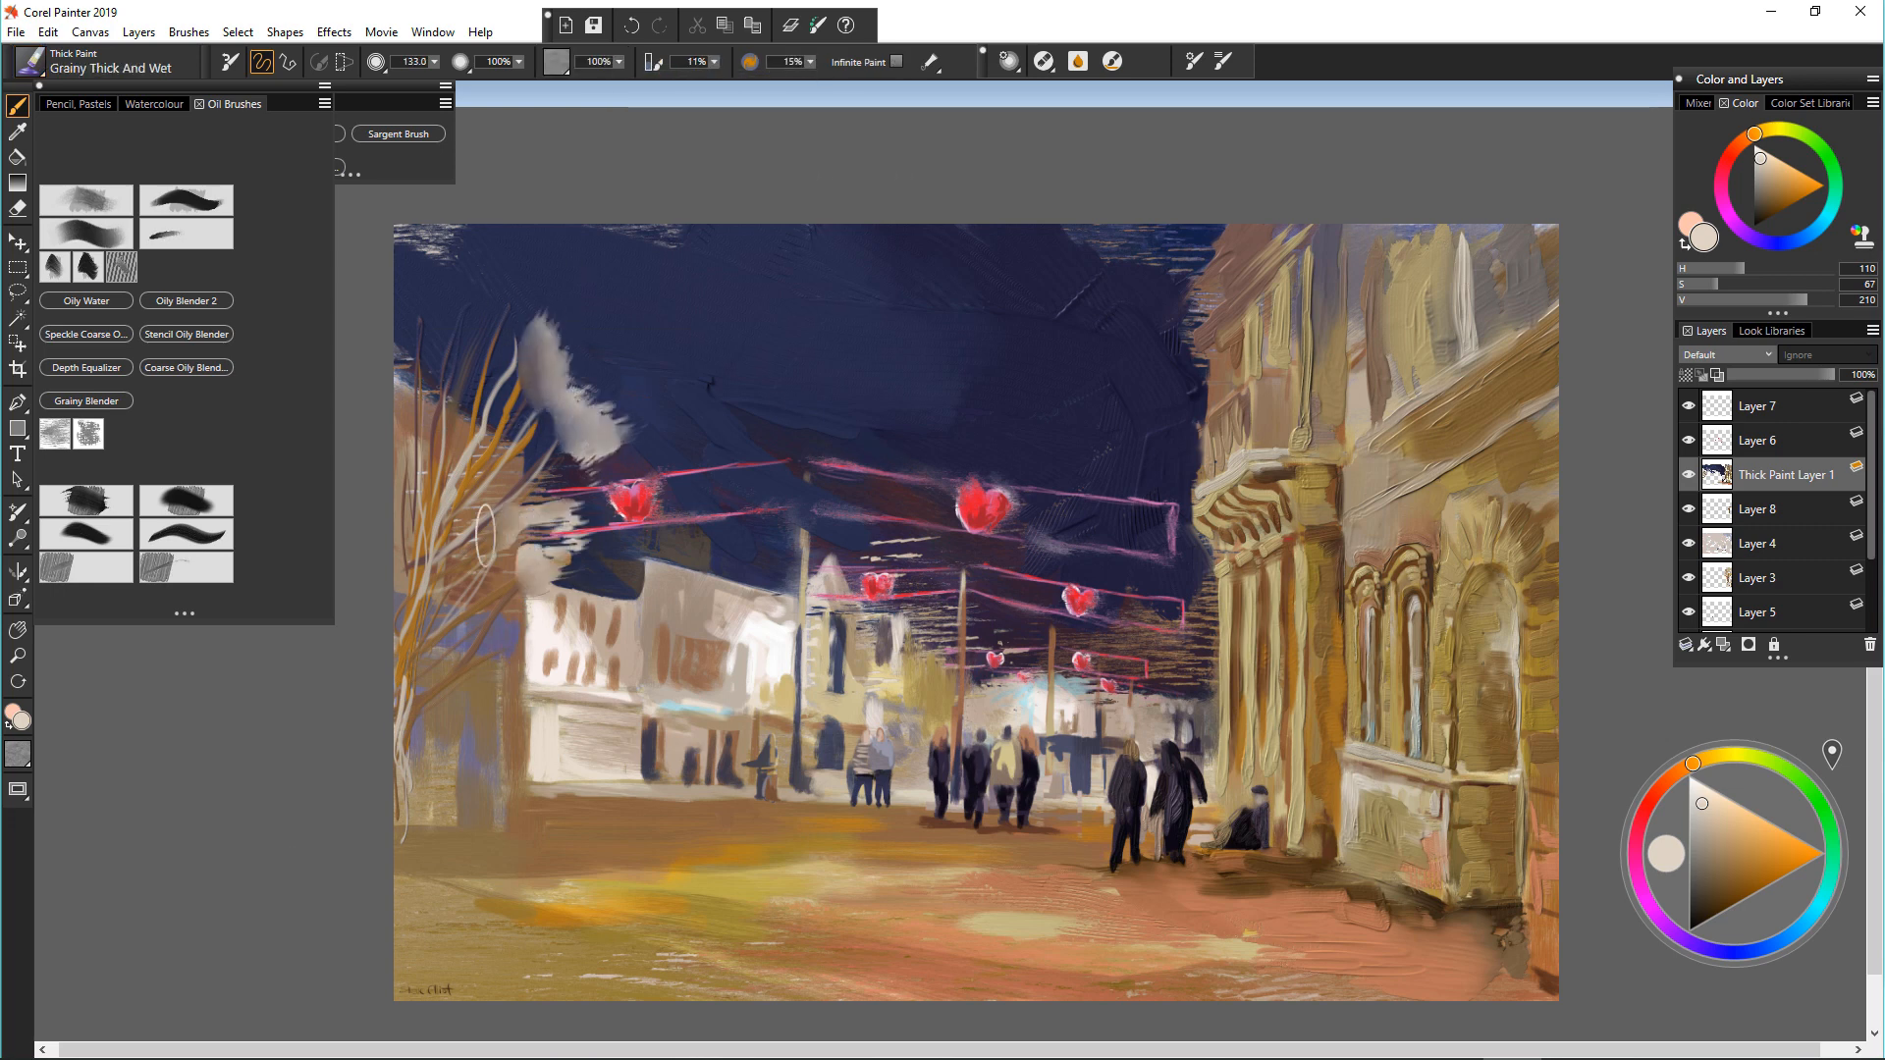
Step: Sample a muted brown from the tree and build up its soft foliage across the crown, lower branches and trunk
left_click(488, 533, "alt")
left_click_drag(555, 437, 550, 496)
mouse_move(496, 363)
left_mouse_down()
mouse_move(545, 257)
mouse_move(581, 301)
left_mouse_up()
left_click_drag(570, 432, 614, 356)
left_click_drag(496, 442, 449, 315)
left_click_drag(422, 422, 406, 295)
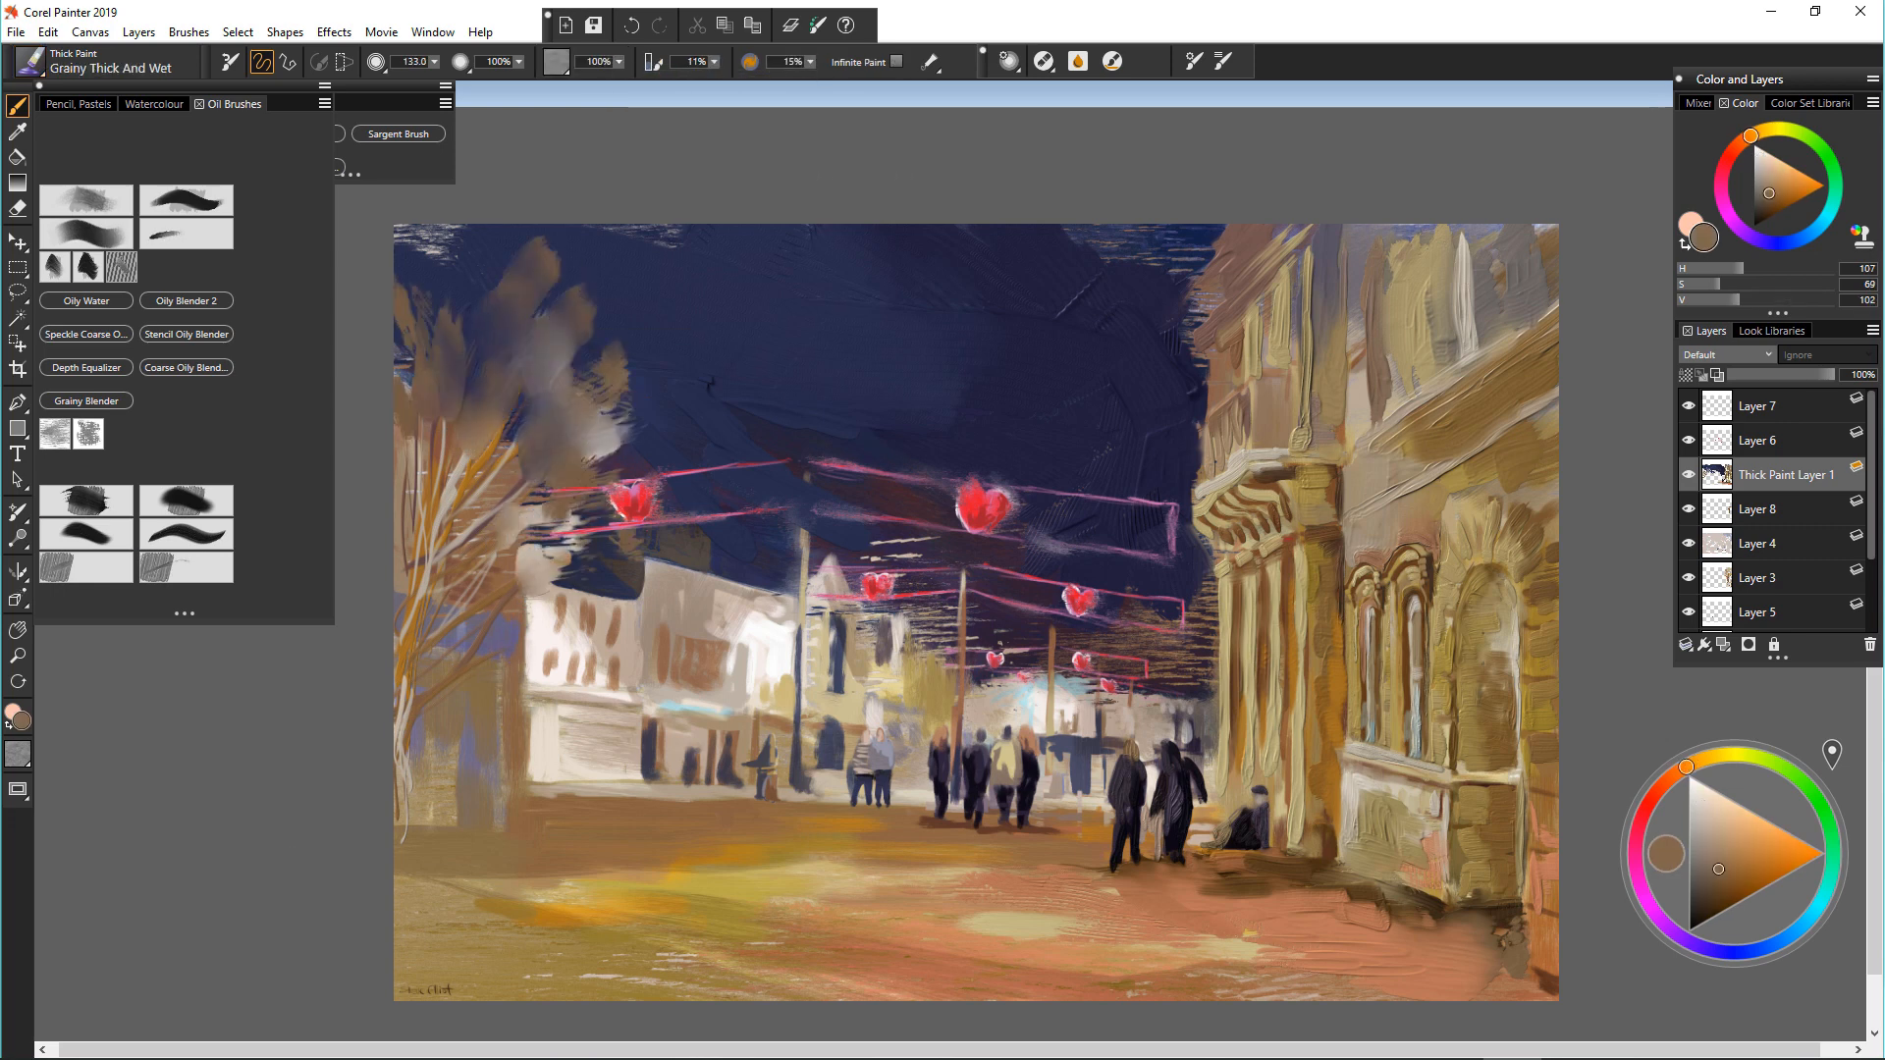
left_click_drag(412, 506, 408, 452)
left_click_drag(491, 579, 506, 491)
left_click_drag(516, 604, 535, 565)
Step: Scrape and soften the tree's brown foliage against the night sky with the Grainy Scraper
left_click(162, 566)
mouse_move(515, 250)
left_mouse_down()
mouse_move(589, 393)
mouse_move(461, 378)
mouse_move(422, 245)
left_mouse_up()
left_click_drag(476, 419, 496, 419, "ctrl+alt")
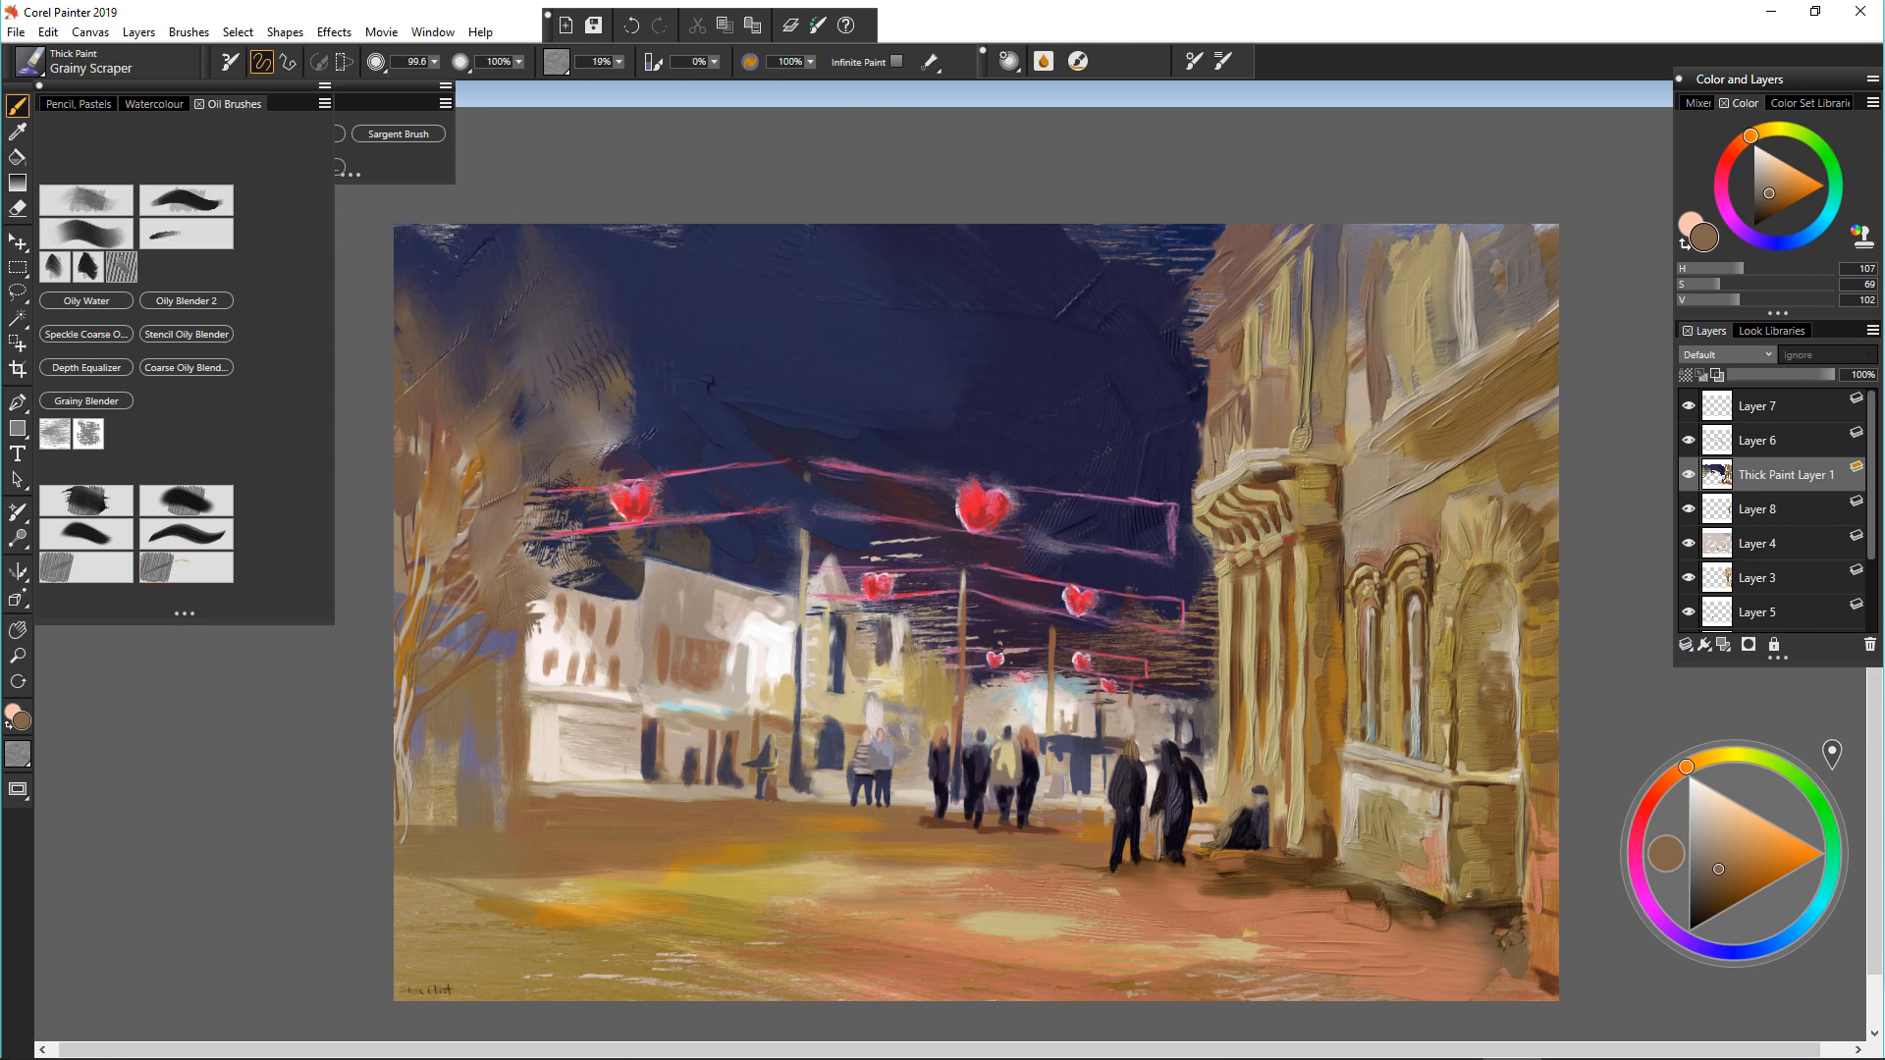
Step: Paint thin cream branches through the tree crown with Grainy Thick And Wet, using a colour sampled from the pale building
left_click(87, 499)
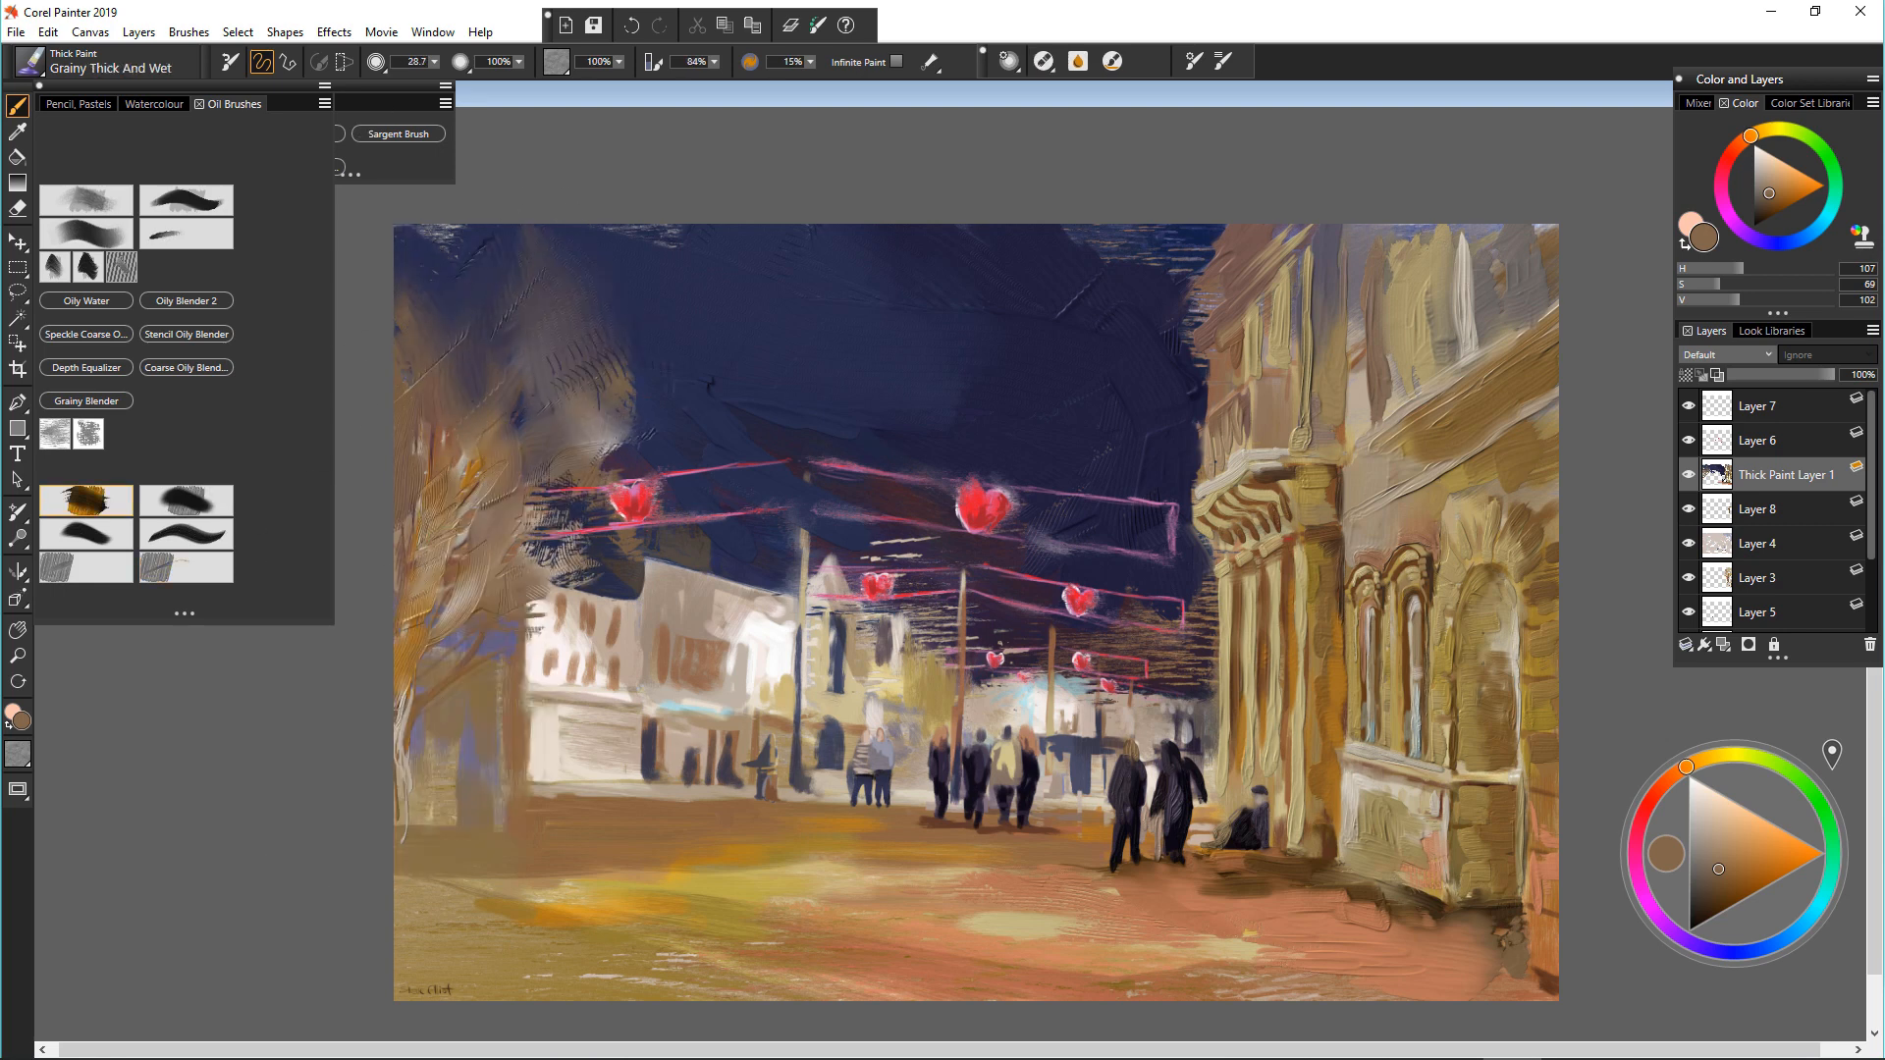
left_click(540, 618, "alt")
left_click_drag(465, 381, 428, 520)
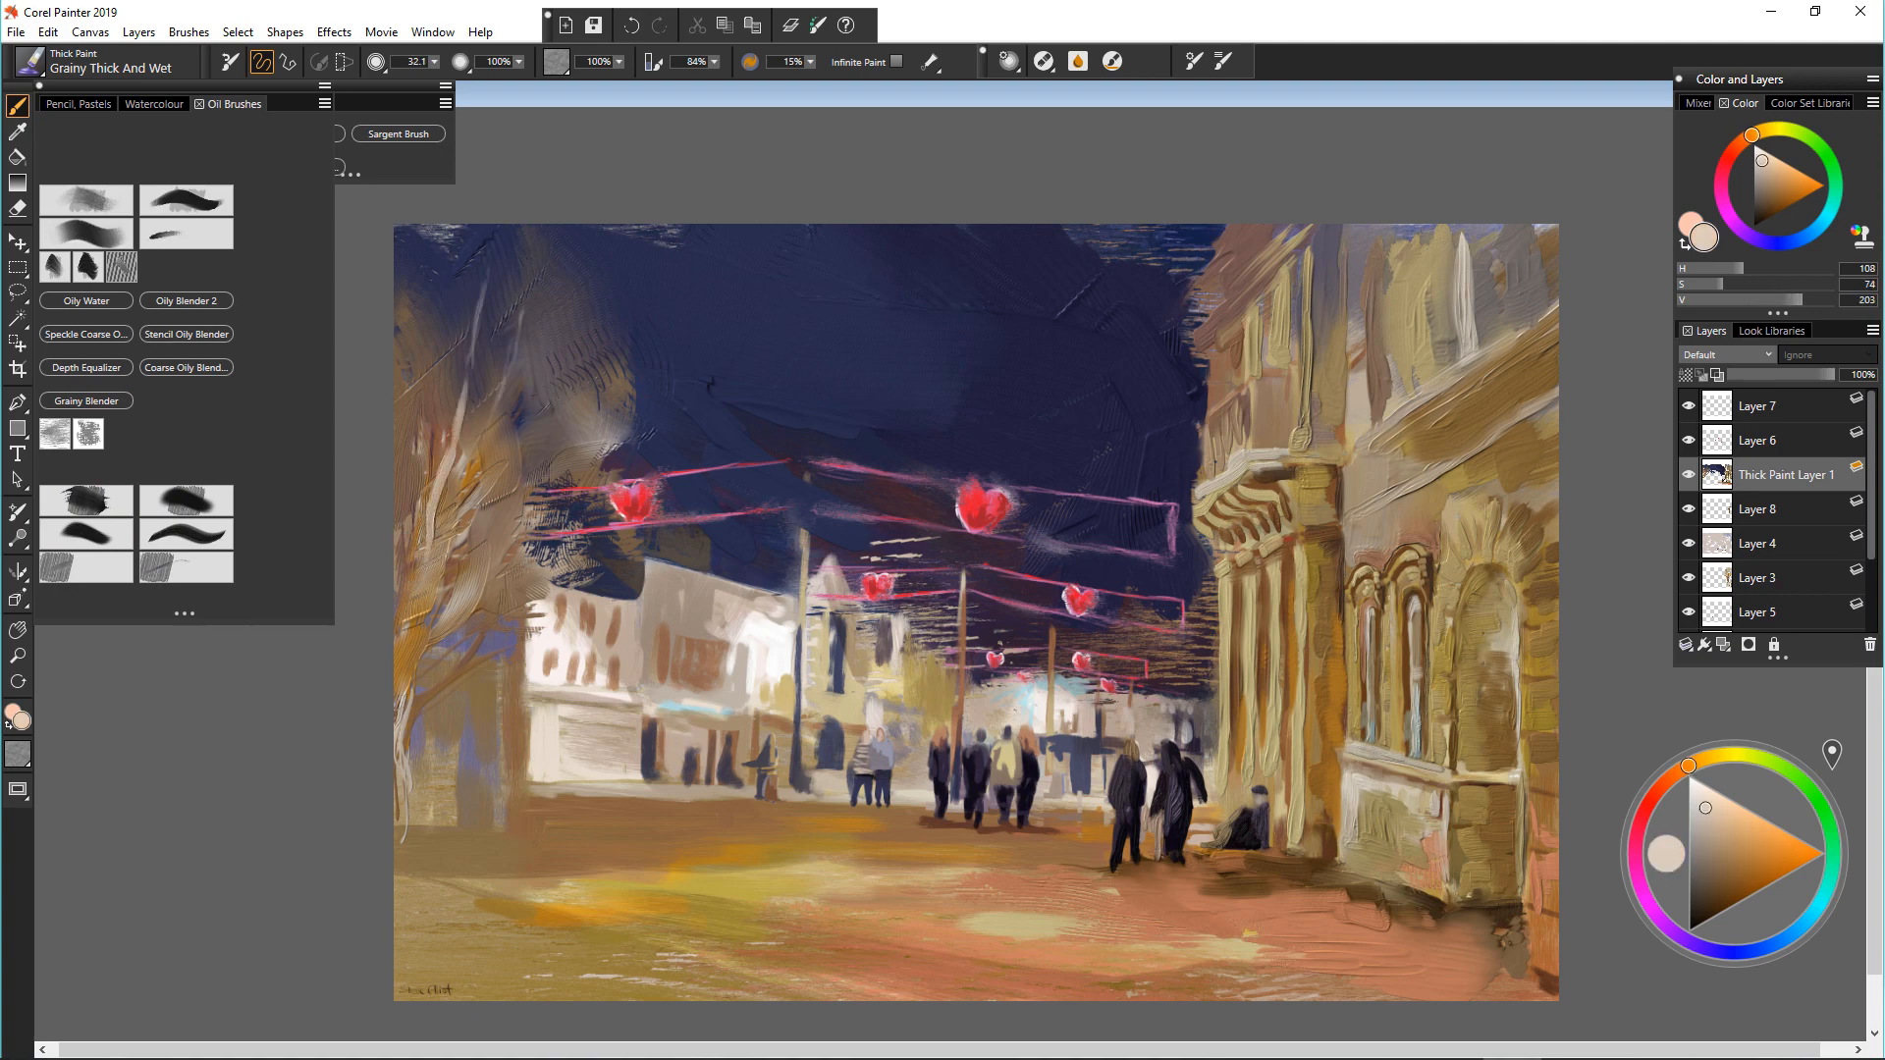
left_click_drag(545, 369, 450, 601)
left_click_drag(516, 491, 455, 582)
left_click(429, 601, "alt")
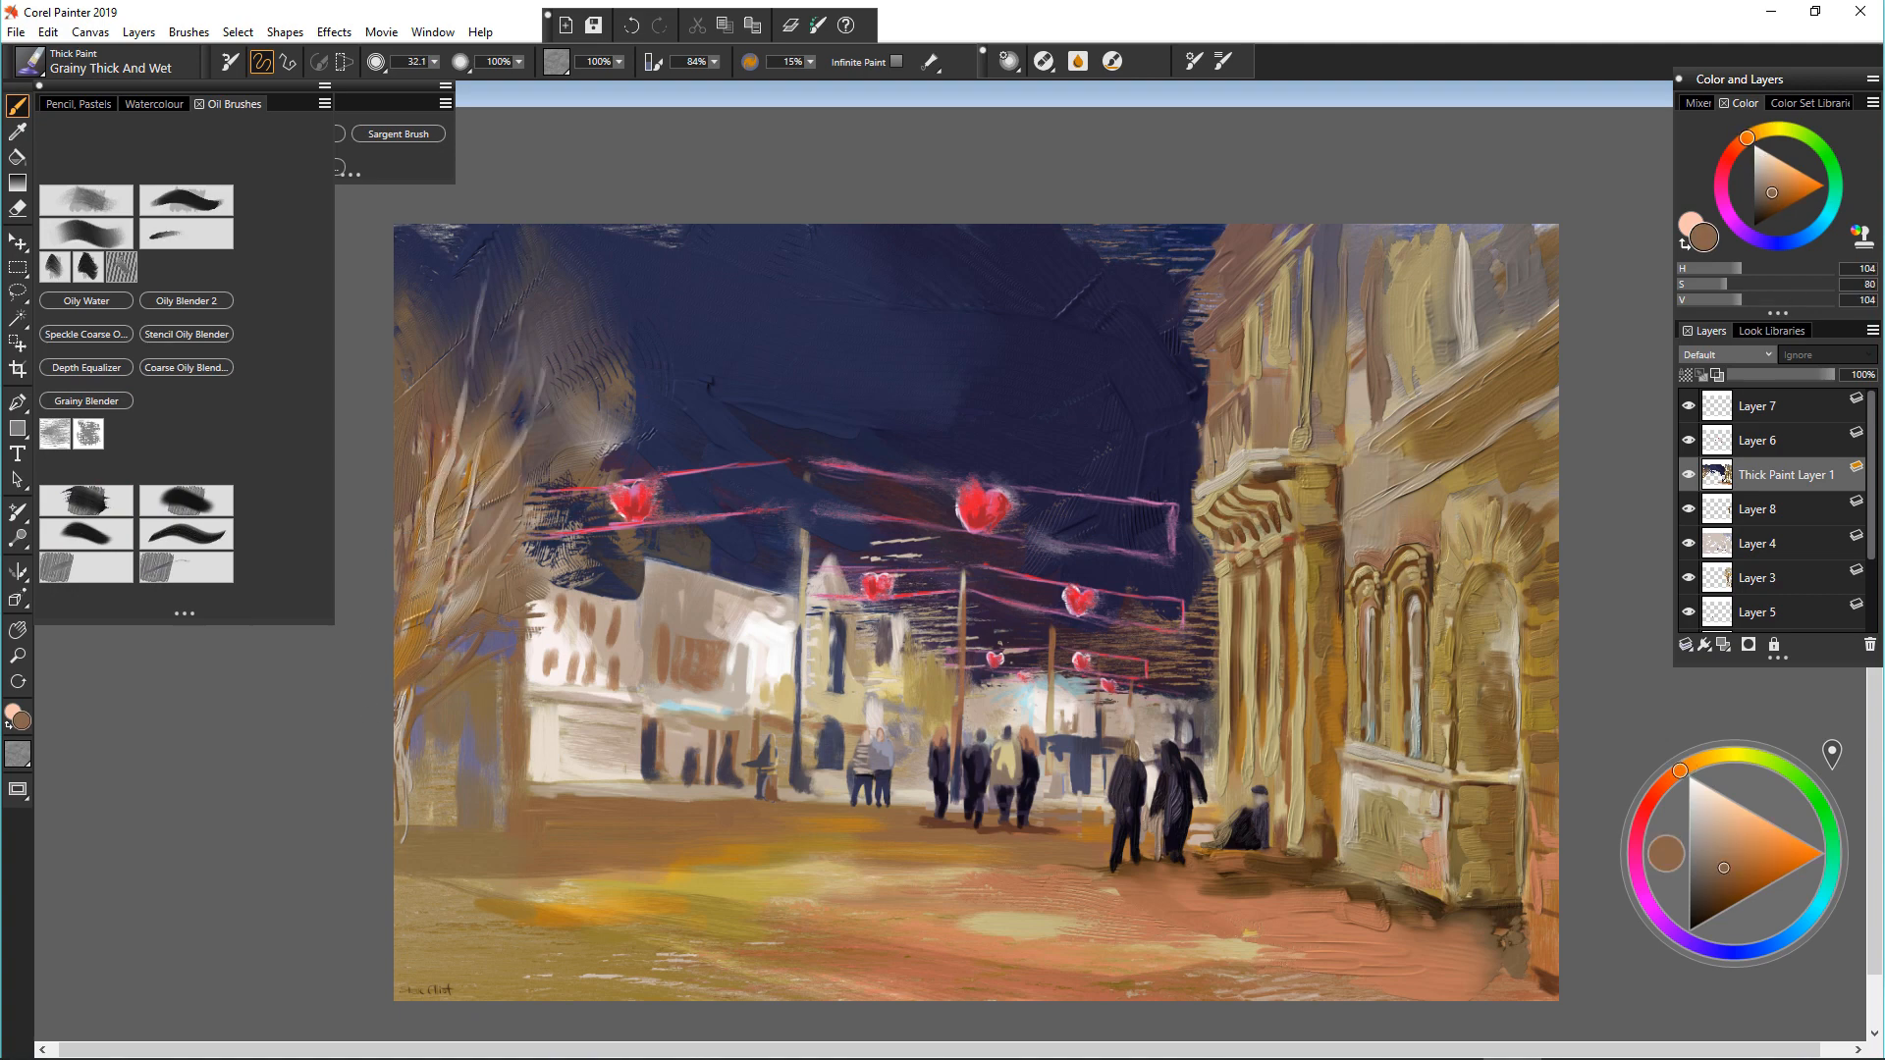
Step: Paint thick near-black strokes over the clothes, legs and feet of the red-haired figure beside the yellow jacket
scroll(784, 889, "up", 2)
left_click_drag(783, 888, 753, 792)
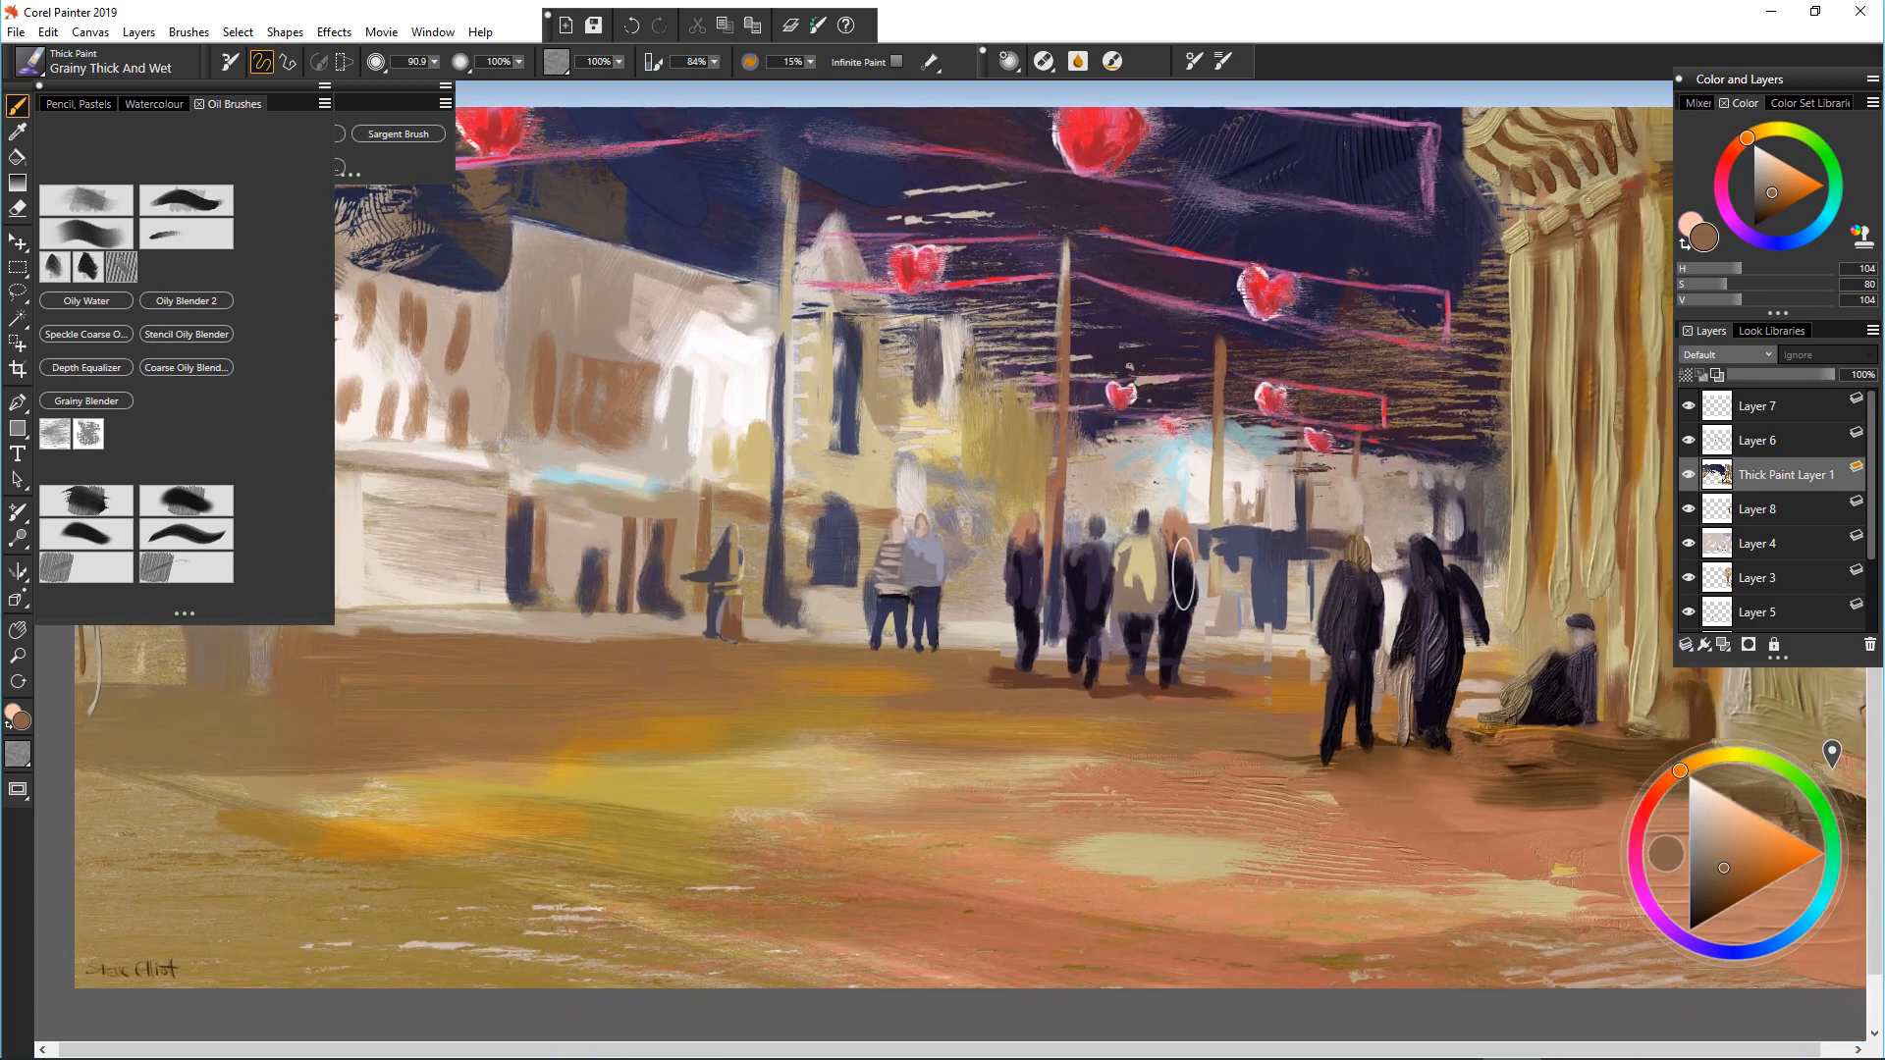
key("bracketleft")
left_click(1176, 574, "alt")
left_click_drag(1161, 690, 1206, 691)
left_click_drag(1129, 593, 1129, 693)
scroll(1110, 610, "up", 4)
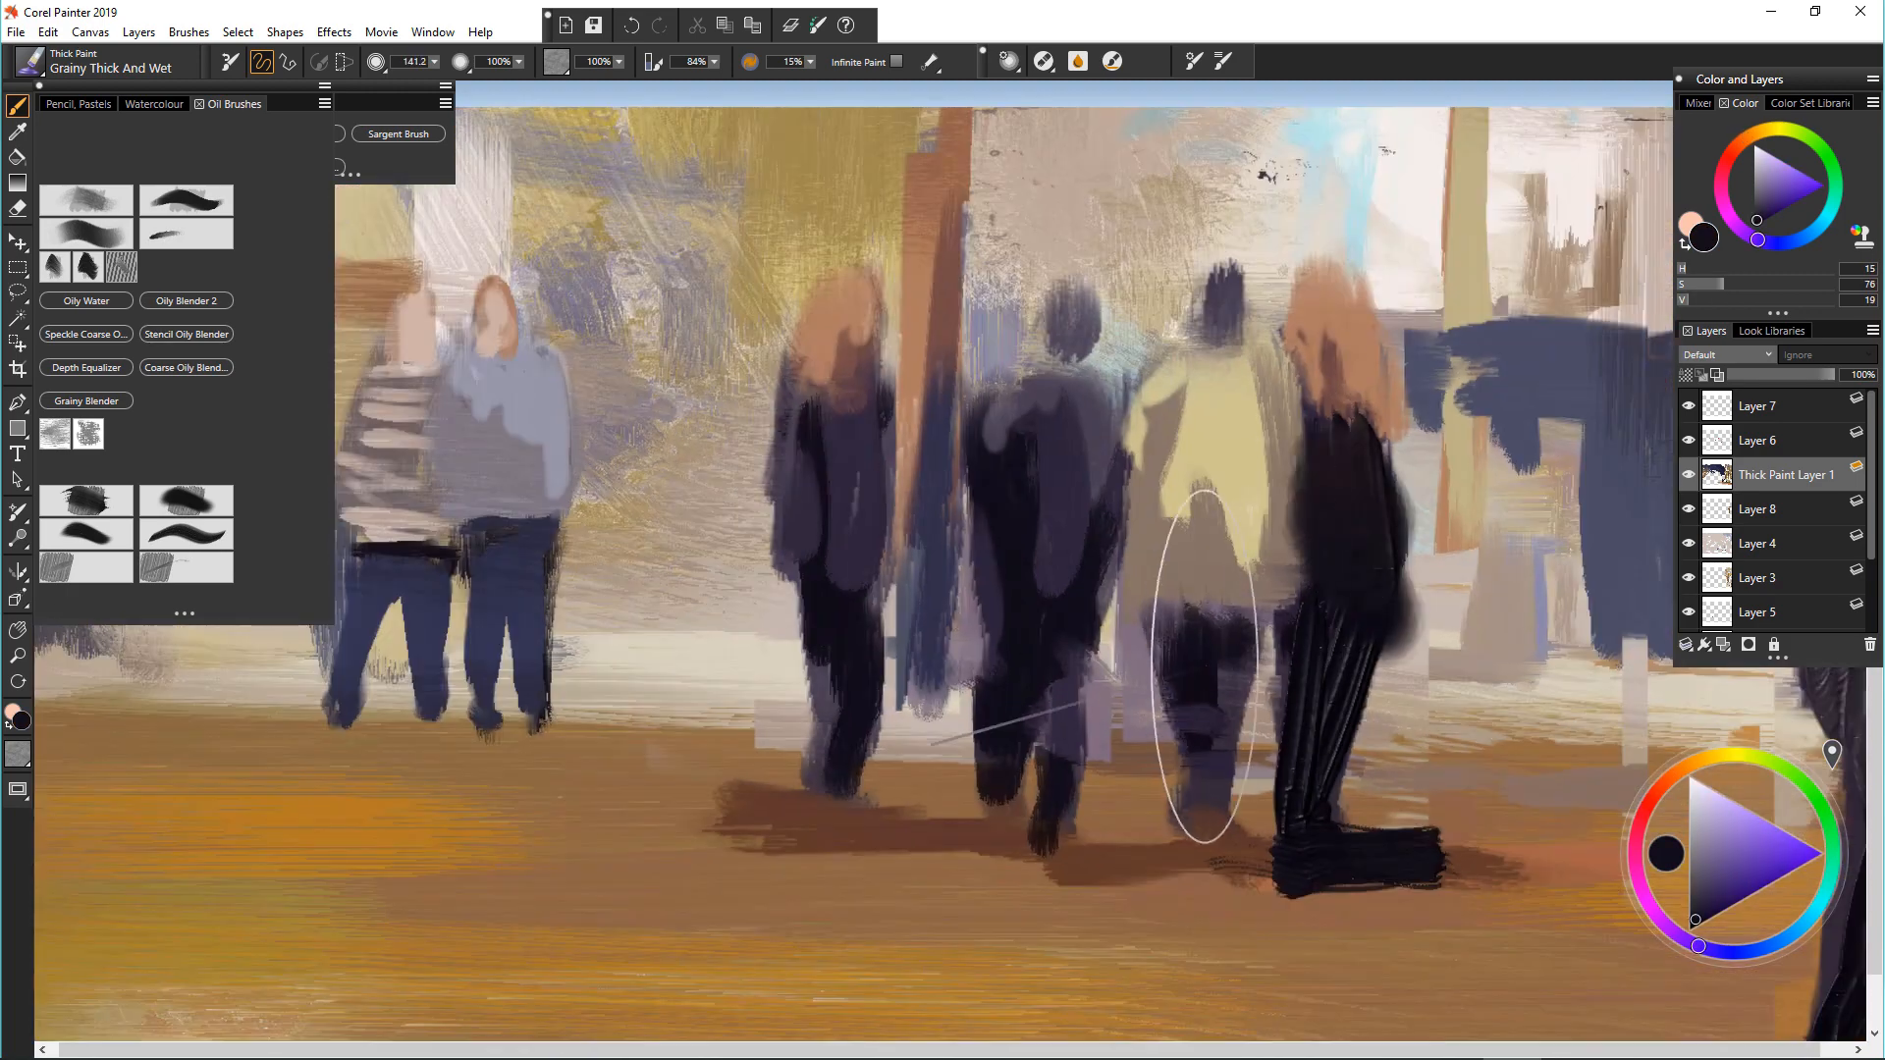
scroll(1228, 560, "down", 1)
left_click_drag(1254, 593, 1254, 614)
Step: Paint thick texture on the yellow-jacketed figure using sampled jacket and dark trouser colours
left_click(1213, 535, "alt")
left_click_drag(1277, 407, 1184, 589)
left_click(1239, 432, "alt")
mouse_move(1178, 442)
left_mouse_down()
mouse_move(1154, 589)
mouse_move(1252, 417)
mouse_move(1260, 561)
left_mouse_up()
left_click_drag(1228, 407, 1213, 559)
left_click(1209, 668, "alt")
mouse_move(1232, 614)
left_mouse_down()
mouse_move(1220, 785)
mouse_move(1205, 707)
left_mouse_up()
Step: Texture the adjacent dark-coated figure and the group's blue-grey and red heads with sampled thick paint
mouse_move(1129, 506)
left_mouse_down()
mouse_move(1093, 799)
mouse_move(1041, 432)
left_mouse_up()
left_click(1103, 425, "alt")
left_click_drag(1100, 329, 1092, 448)
left_click_drag(1233, 314, 1245, 393)
left_click(1330, 378, "alt")
left_click_drag(1340, 358, 1351, 442)
Step: Add thick sampled paint to the outer red-haired figure and to the trousers, blue jacket and heads of the distant couple
left_click(888, 462, "alt")
left_click_drag(894, 339, 909, 639)
left_click(623, 579, "alt")
left_click_drag(634, 565, 545, 697)
left_click_drag(565, 412, 580, 525)
left_click(638, 422, "alt")
left_click_drag(629, 392, 629, 530)
left_click(530, 368, "alt")
left_click_drag(531, 349, 540, 407)
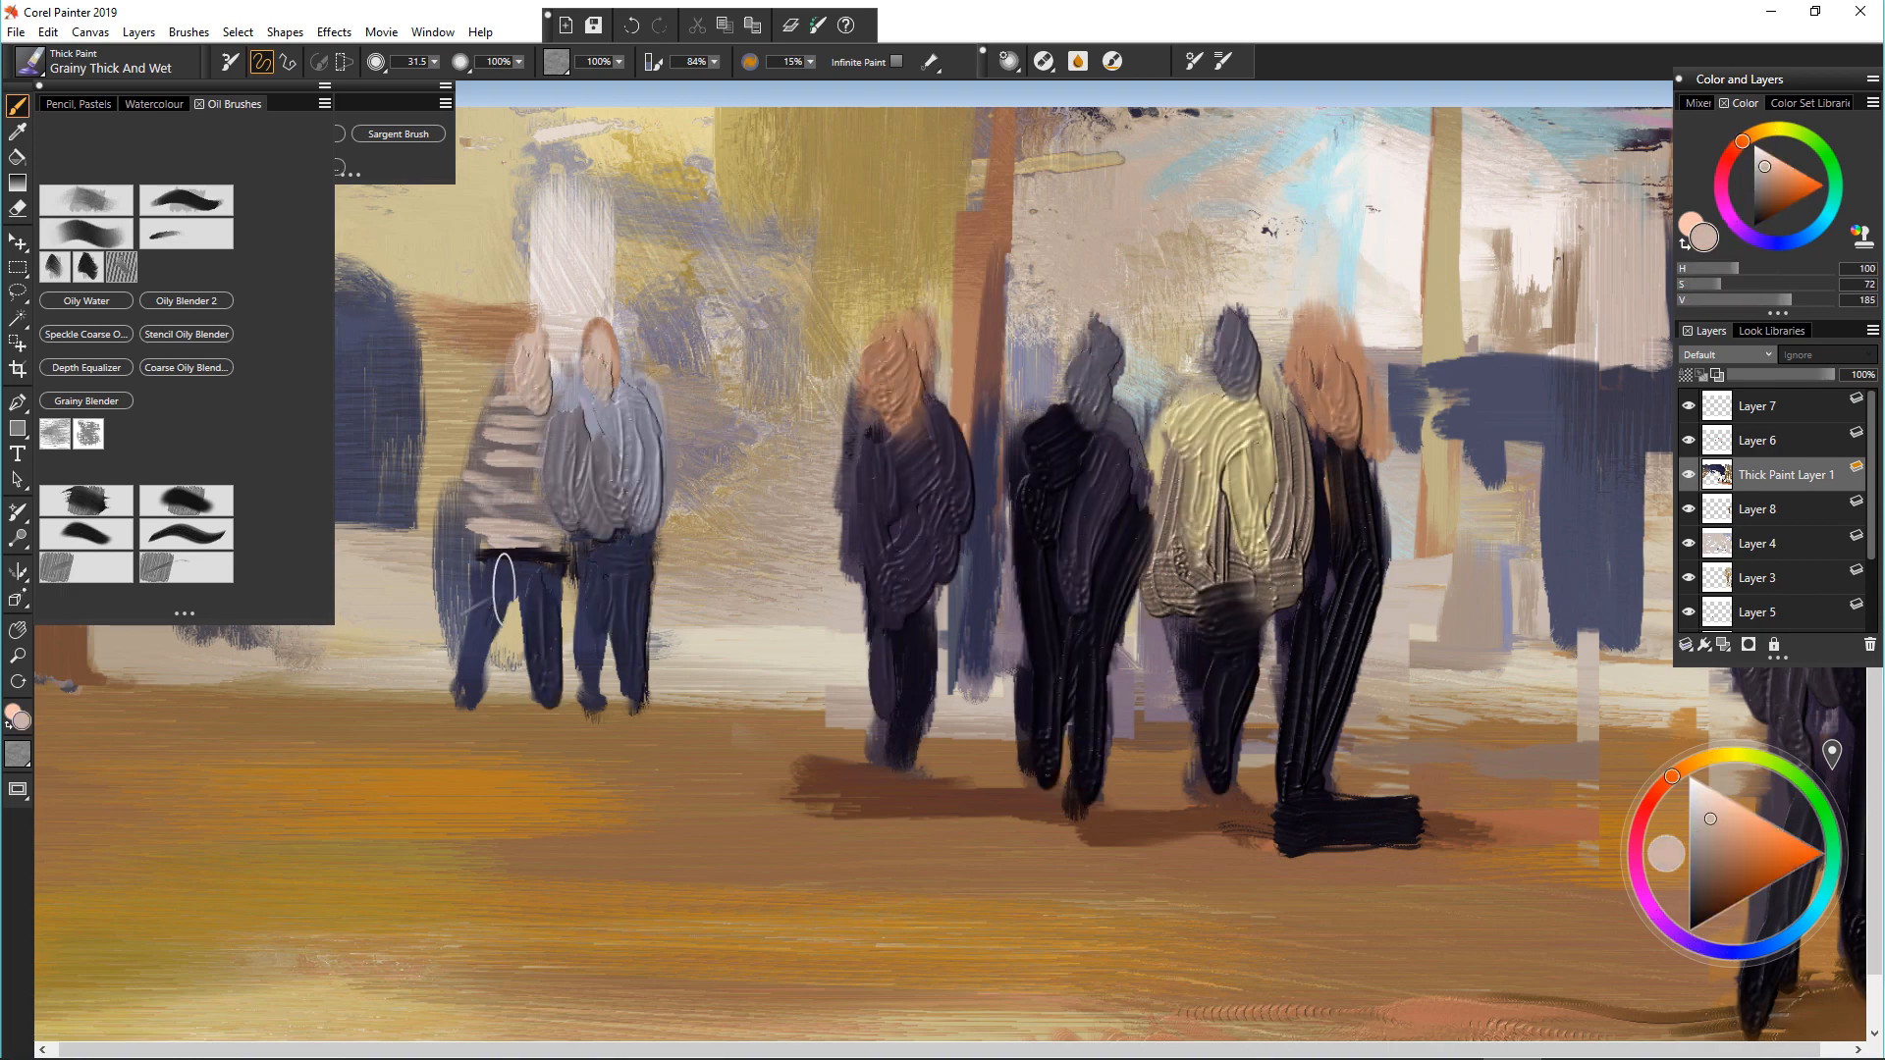
Step: Paint the striped figure's waist, the post behind the group and a dark shadow beneath the group's feet
left_click(508, 588, "alt")
left_click_drag(495, 545, 545, 574)
left_click_drag(972, 329, 997, 705)
mouse_move(1129, 825)
left_mouse_down()
mouse_move(1423, 805)
mouse_move(1355, 762)
left_mouse_up()
Step: Dab sampled pale paint between the group's feet and sweep a light stroke along the edge of their shadow
left_click(1276, 815, "alt")
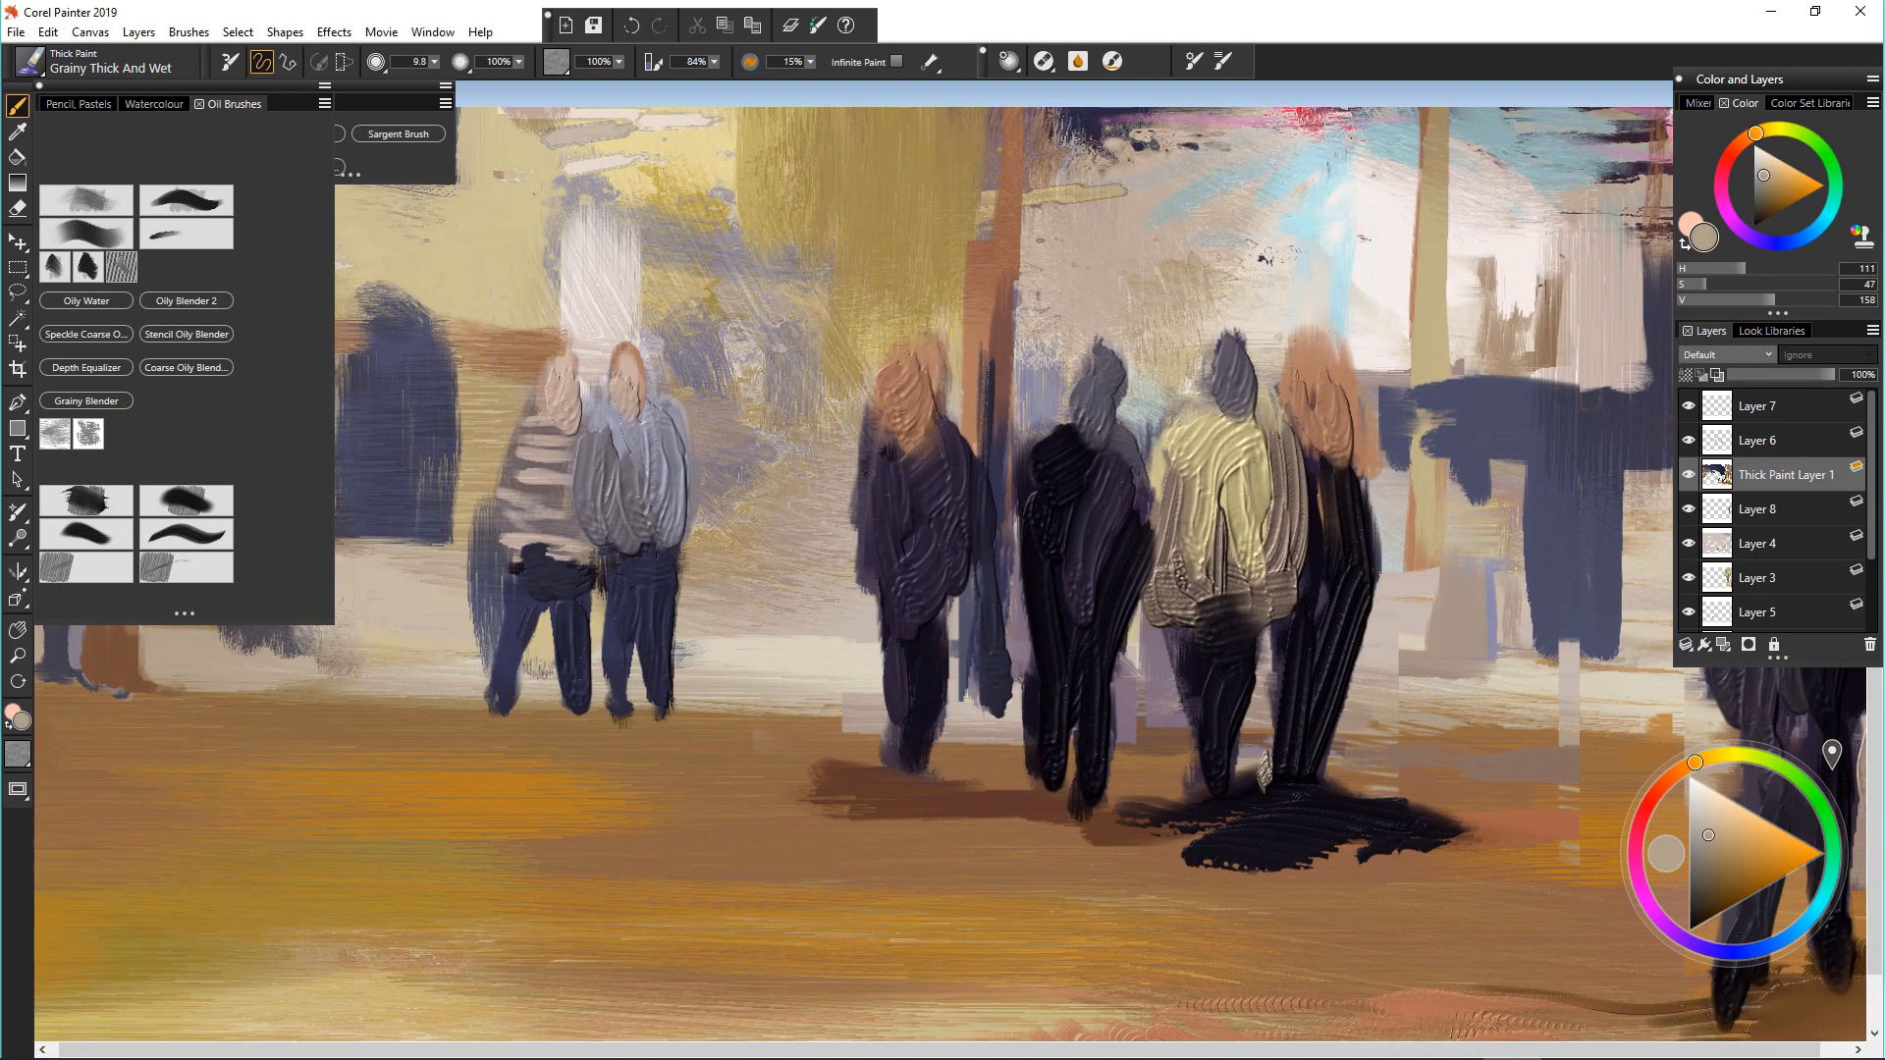
left_click_drag(1265, 772, 1239, 771)
left_click(1469, 821, "alt")
mouse_move(1365, 775)
left_mouse_down()
mouse_move(1591, 810)
mouse_move(1497, 817)
mouse_move(1541, 800)
left_mouse_up()
left_click(1256, 772, "alt")
Step: Paint wide horizontal strokes of sampled reddish brown and ochre across the pavement below the group of four
left_click(1110, 830, "alt")
left_click_drag(1164, 800, 825, 835)
left_click(884, 790, "alt")
left_click_drag(903, 776, 555, 786)
left_click_drag(864, 864, 1340, 923)
left_click(981, 913, "alt")
left_click_drag(824, 918, 1227, 938)
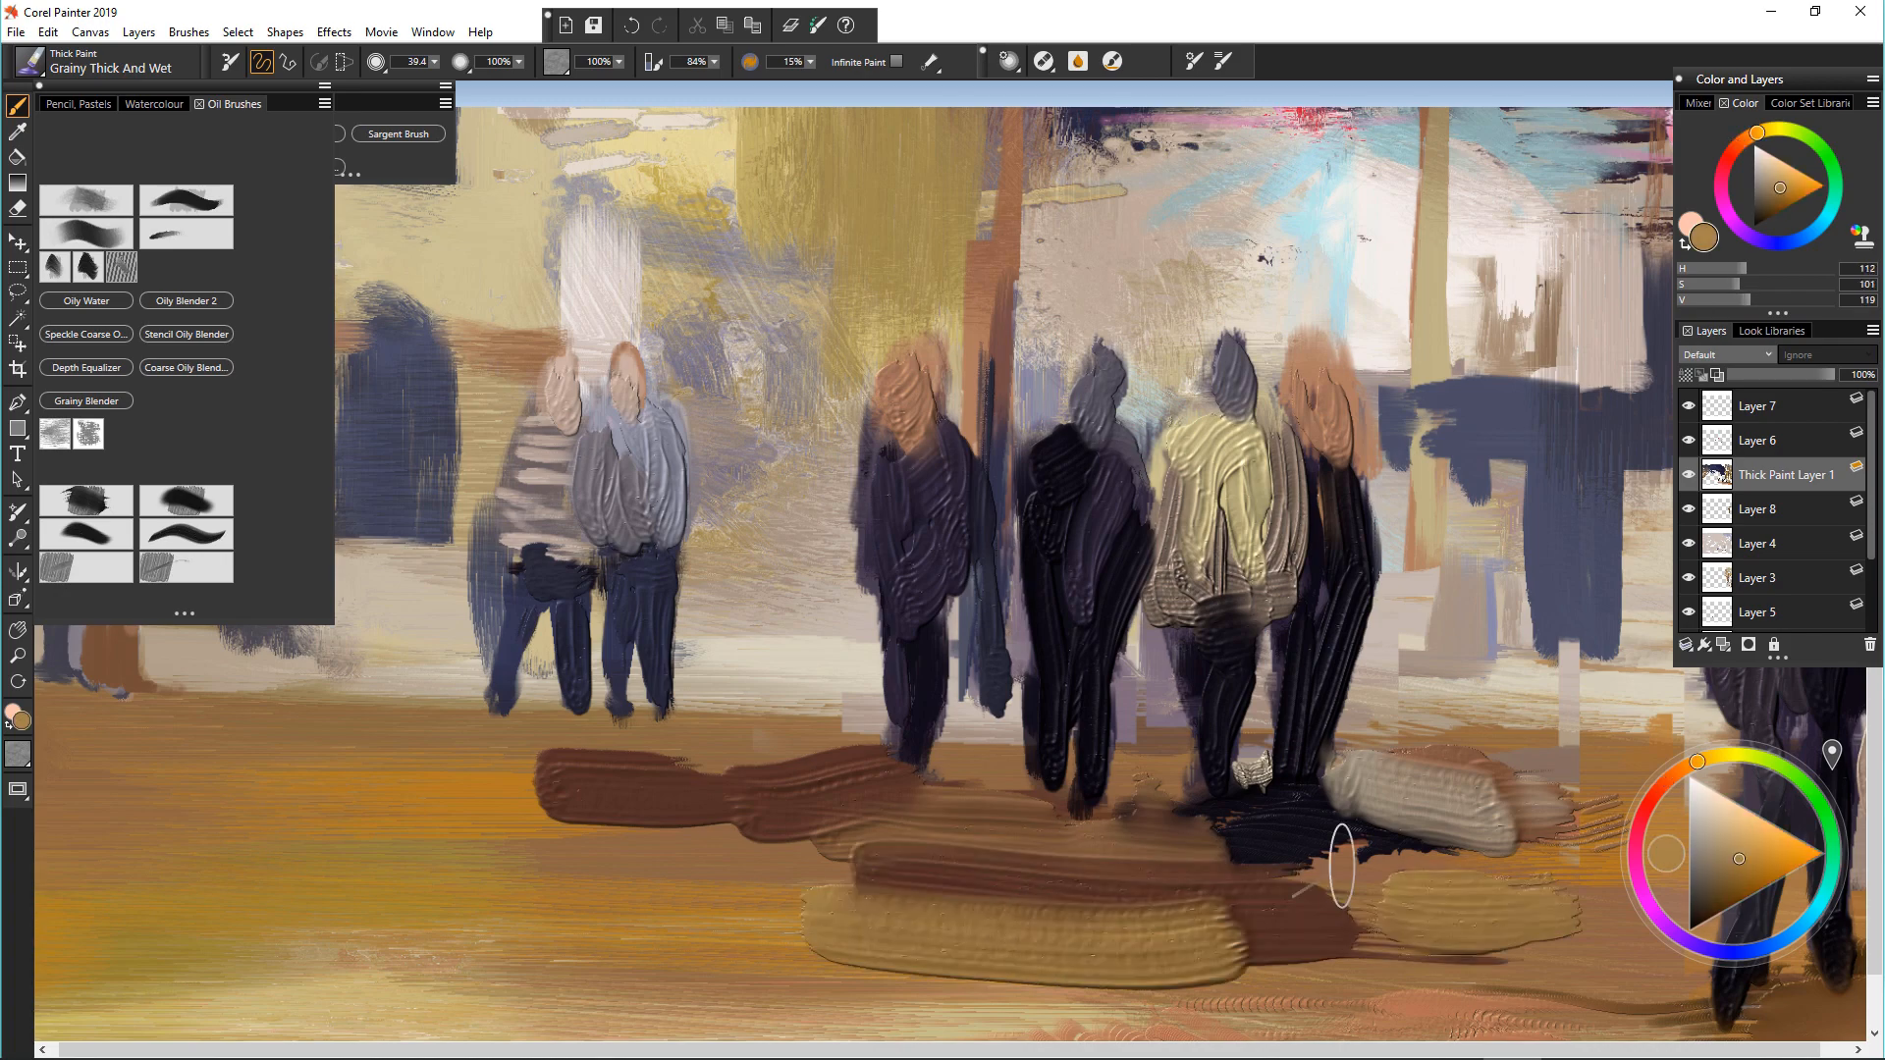
Step: Extend thick ochre and brown strokes over the pavement in front of the group and towards the yellow light patch
left_click_drag(1370, 923, 1562, 918)
left_click_drag(1375, 855, 1498, 874)
left_click_drag(1350, 884, 1517, 855)
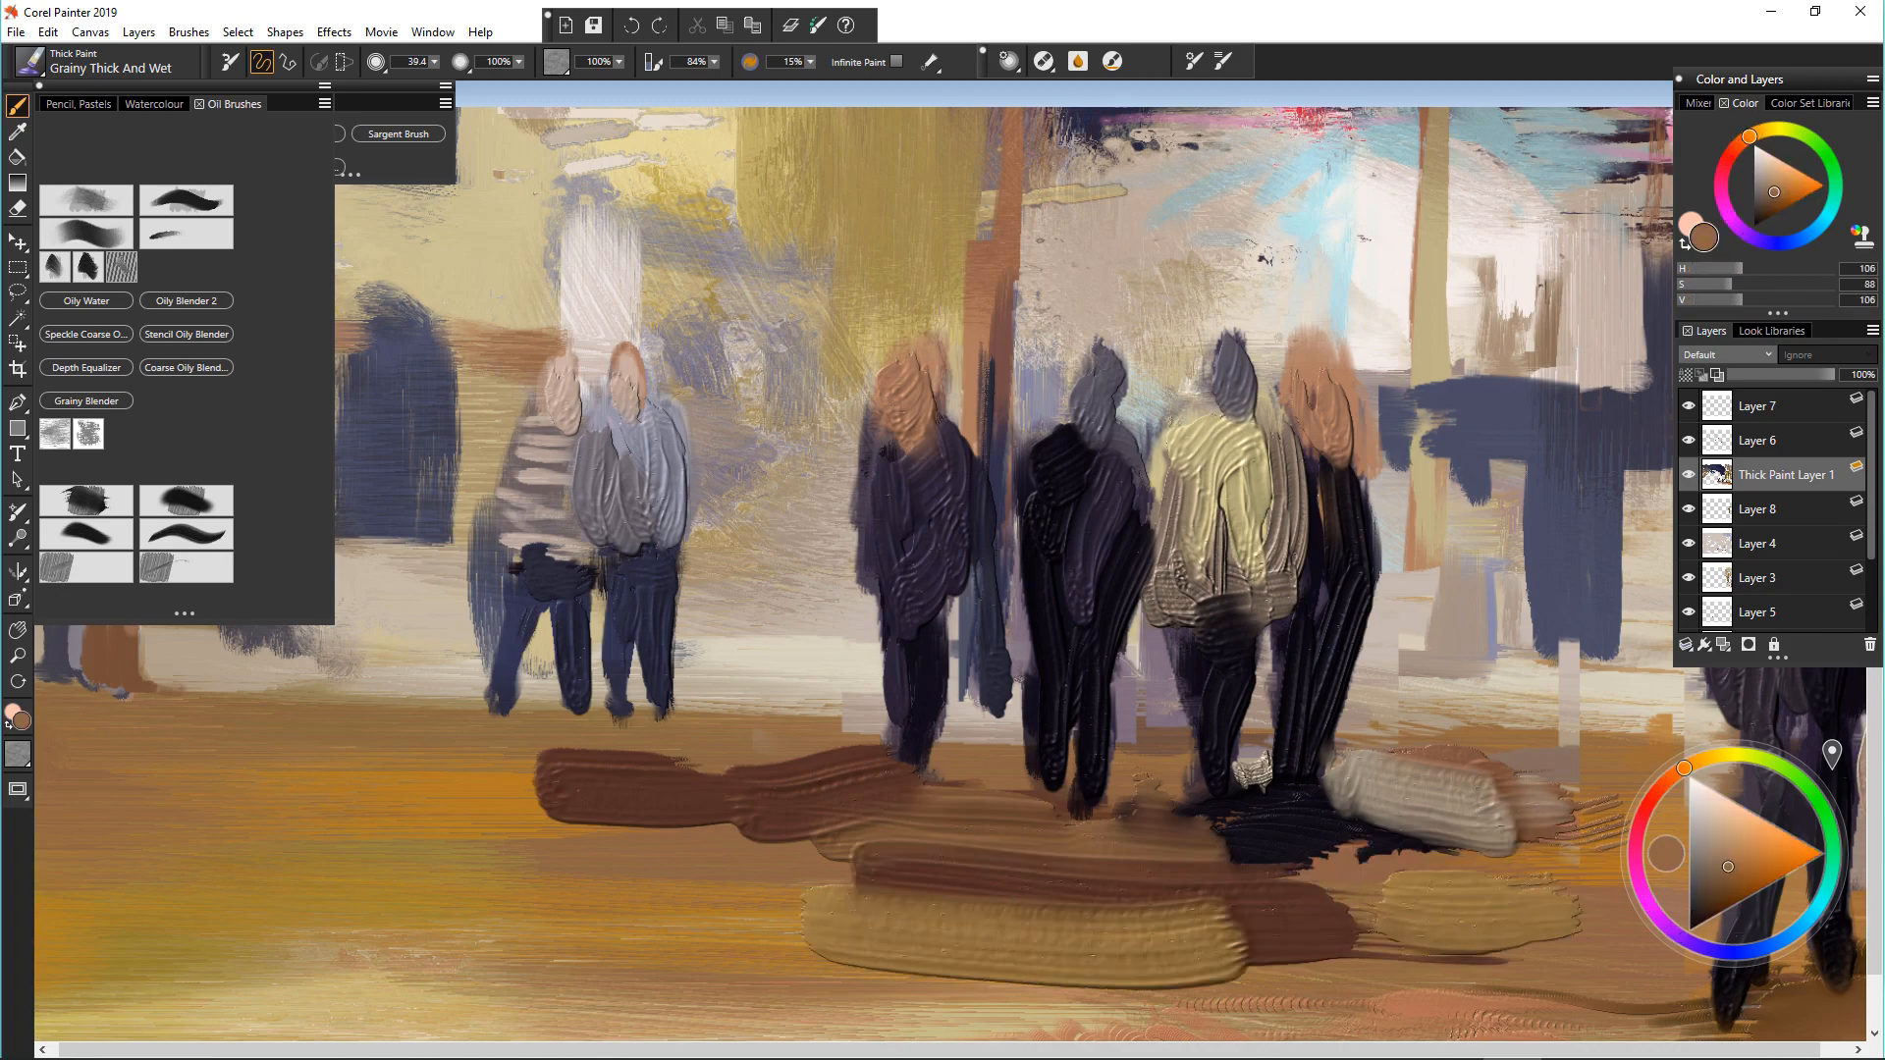
left_click_drag(1286, 864, 1463, 884)
left_click_drag(1453, 834, 1590, 972)
left_click_drag(1453, 1001, 1630, 923)
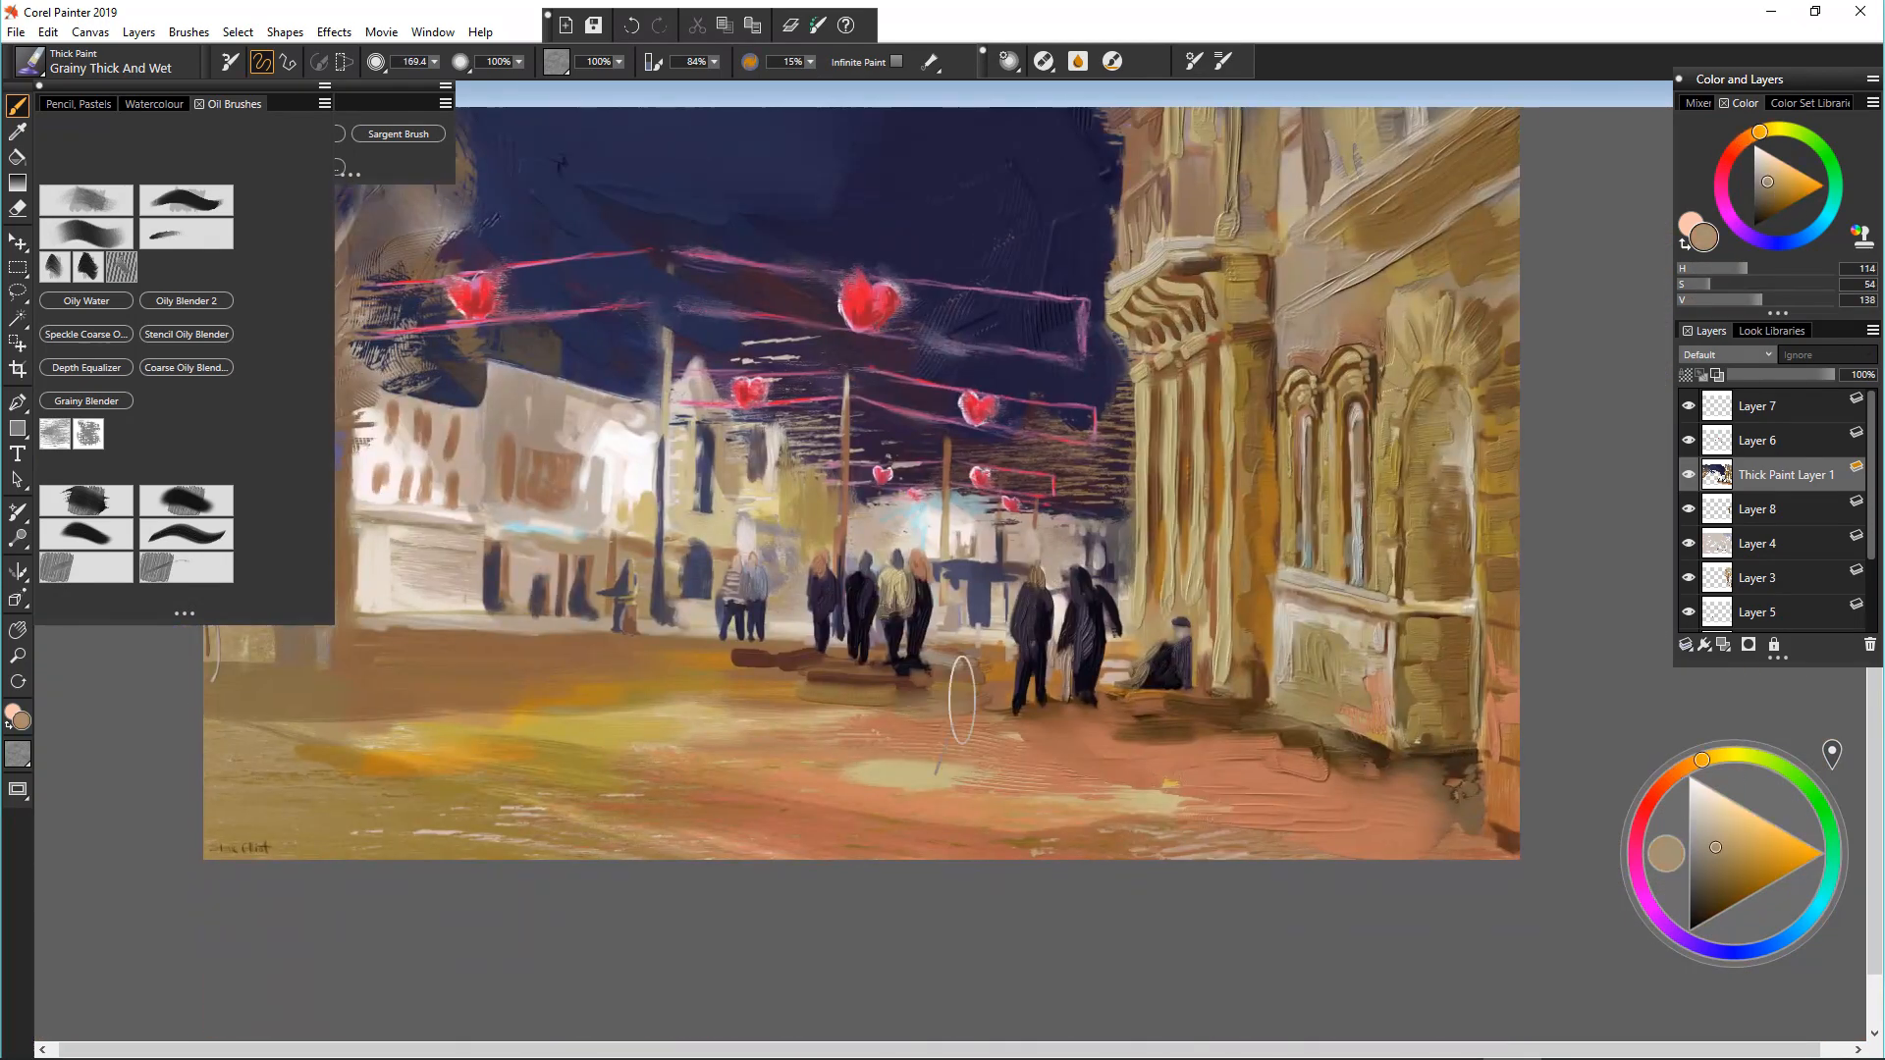
mouse_move(668, 707)
left_mouse_down()
mouse_move(864, 702)
mouse_move(933, 717)
mouse_move(918, 751)
left_mouse_up()
left_click_drag(682, 732, 815, 668)
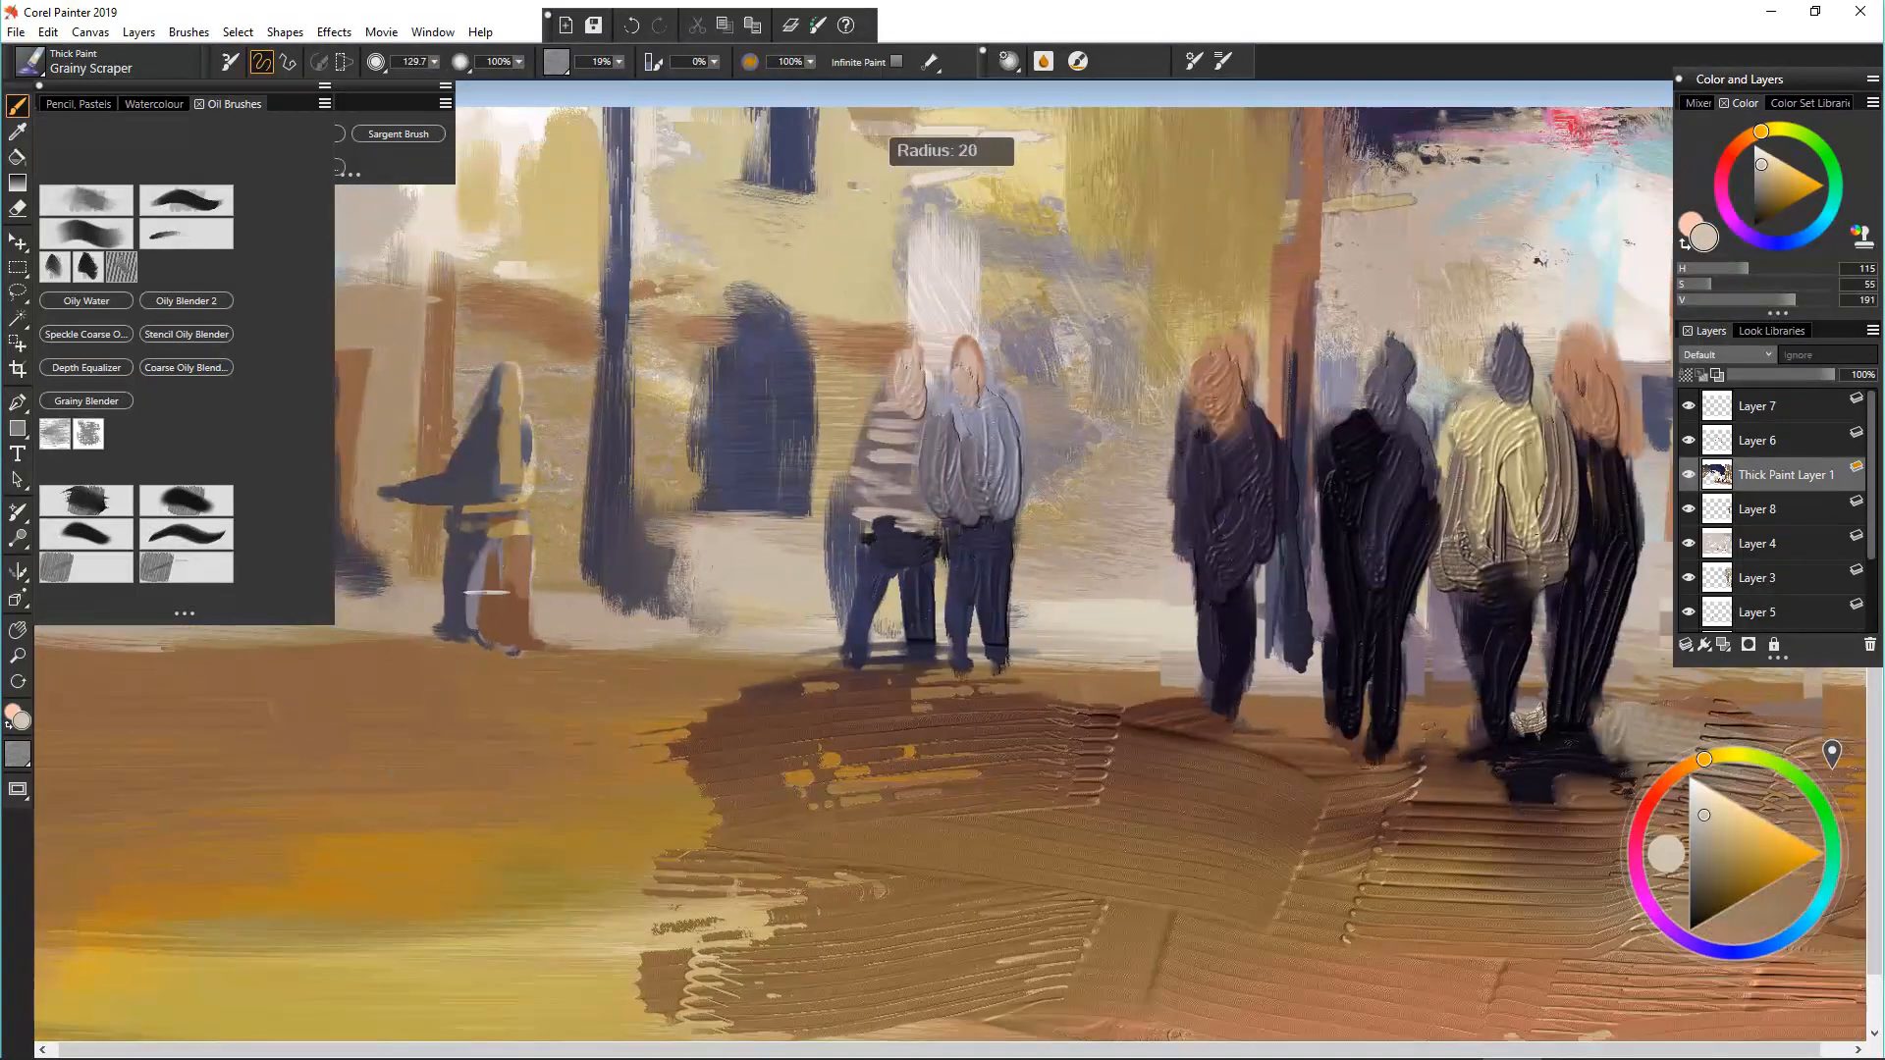
Step: Texture the lone figure near the tall post with thick dark, ochre and brown strokes on its coat, waist and legs
mouse_move(479, 561)
left_mouse_down()
mouse_move(460, 621)
mouse_move(476, 621)
left_mouse_up()
left_click_drag(469, 540, 456, 625)
left_click_drag(461, 481, 383, 493)
mouse_move(491, 383)
left_mouse_down()
mouse_move(467, 499)
mouse_move(520, 503)
left_mouse_up()
right_click(513, 639)
mouse_move(483, 530)
left_mouse_down()
mouse_move(532, 526)
mouse_move(521, 658)
left_mouse_up()
Step: Paint thick sampled dark strokes down the tall post and lay shadow strokes along the pavement edge
left_click(611, 521, "alt")
left_click_drag(614, 526, 614, 645)
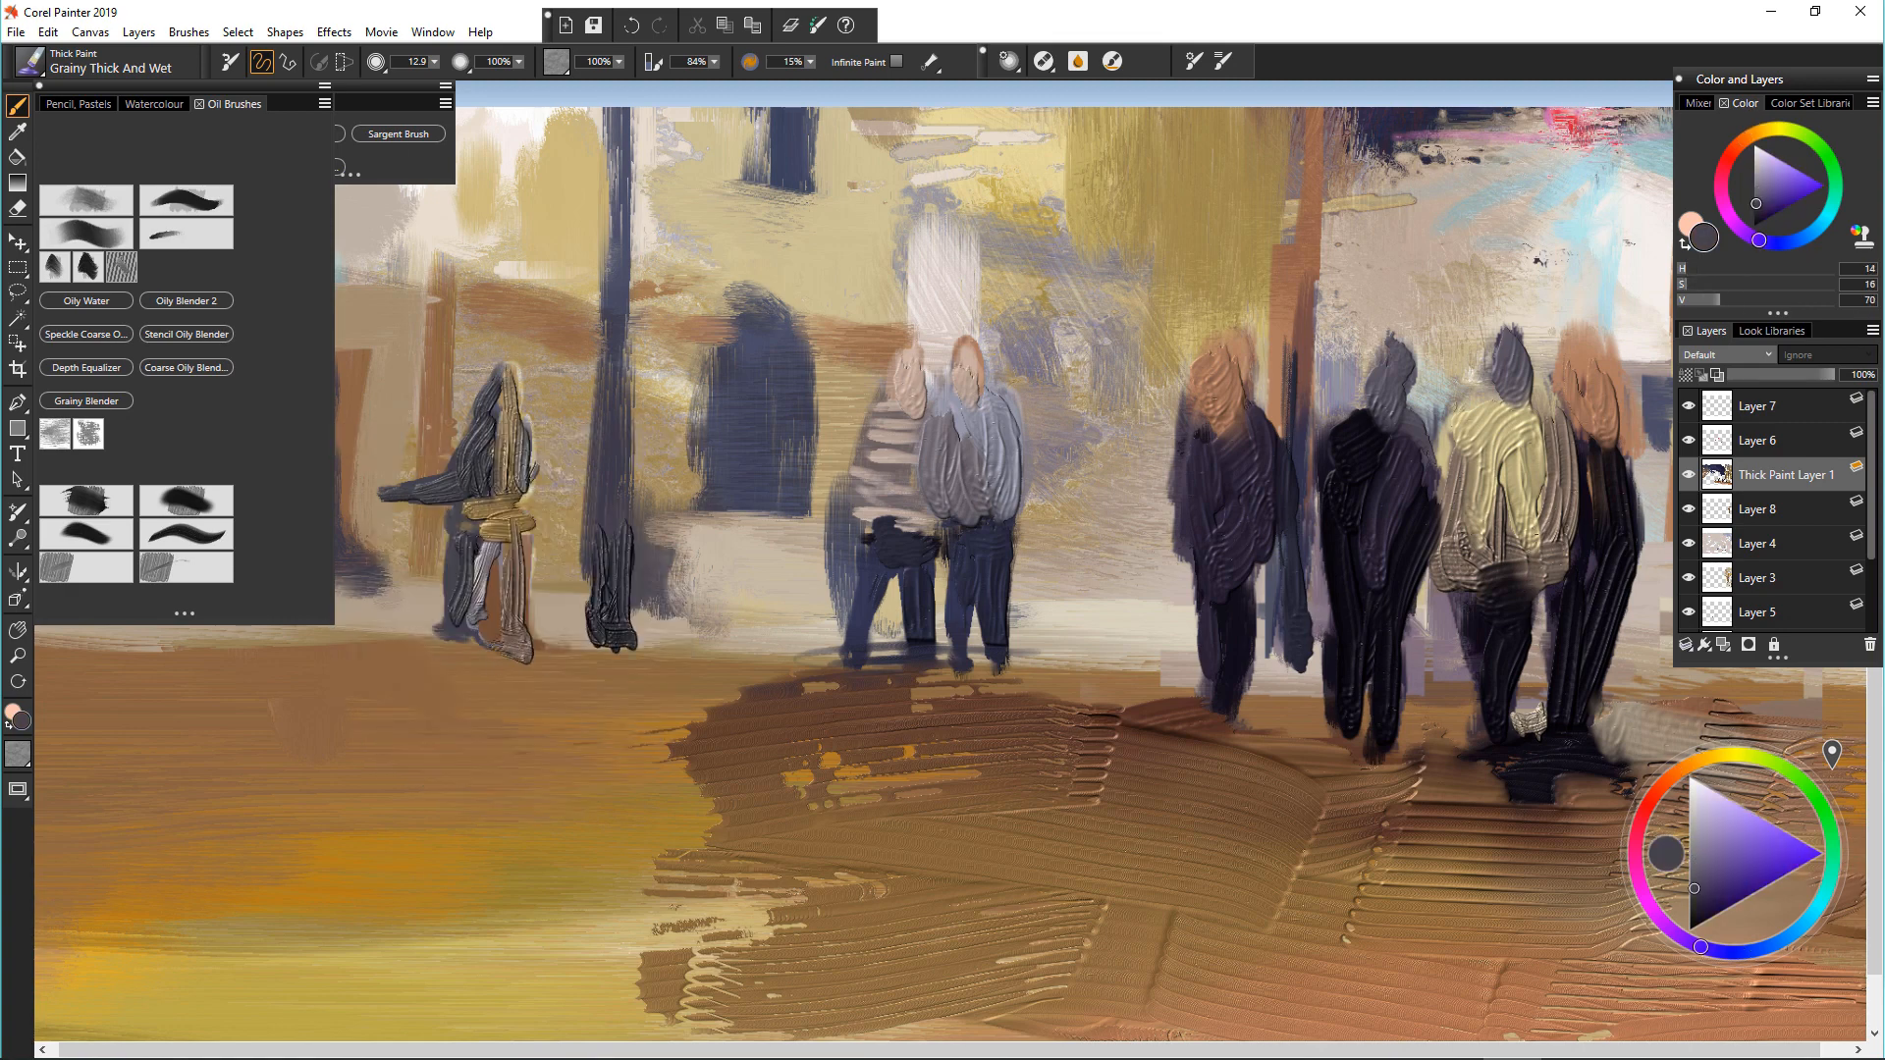
left_click_drag(608, 447, 597, 629)
left_click_drag(520, 633, 1144, 678)
left_click_drag(509, 656, 192, 650)
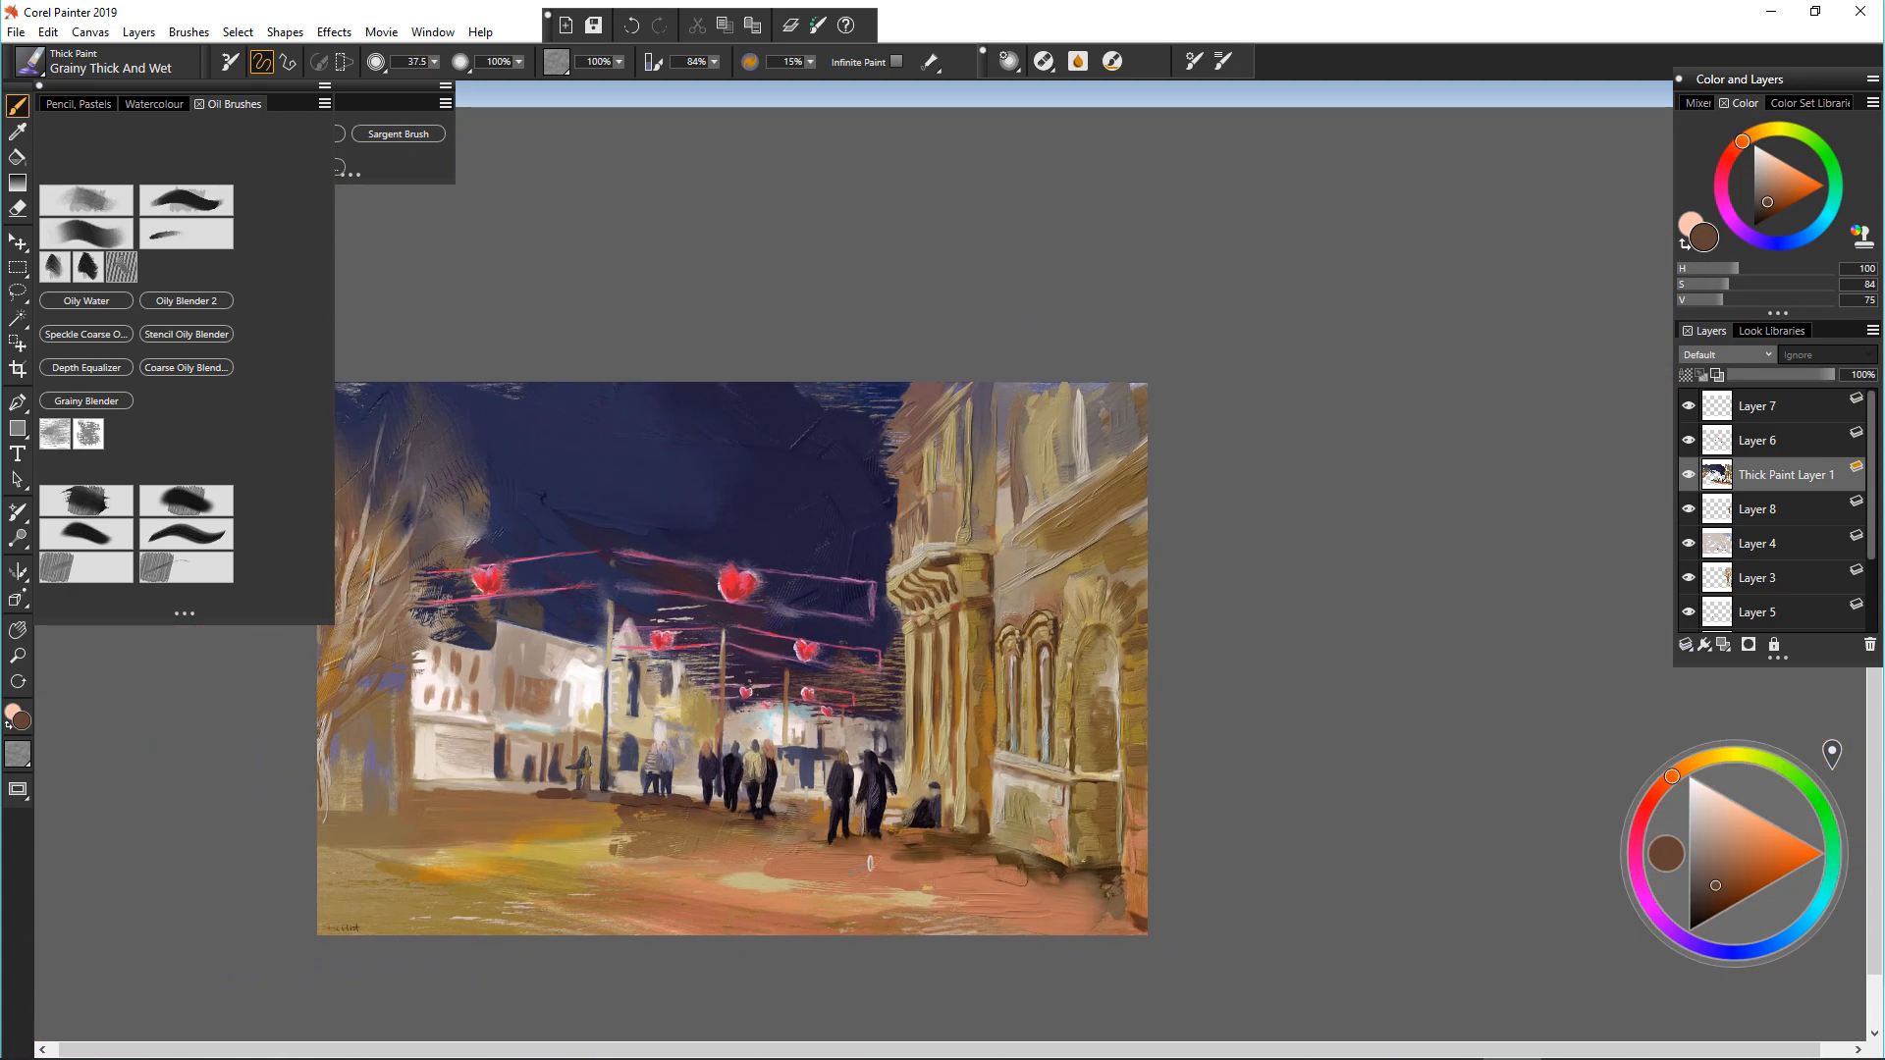
Step: Paint thick white and sampled cream highlights on the brightly lit building walls on either side of the tall post
left_click(870, 864, "alt")
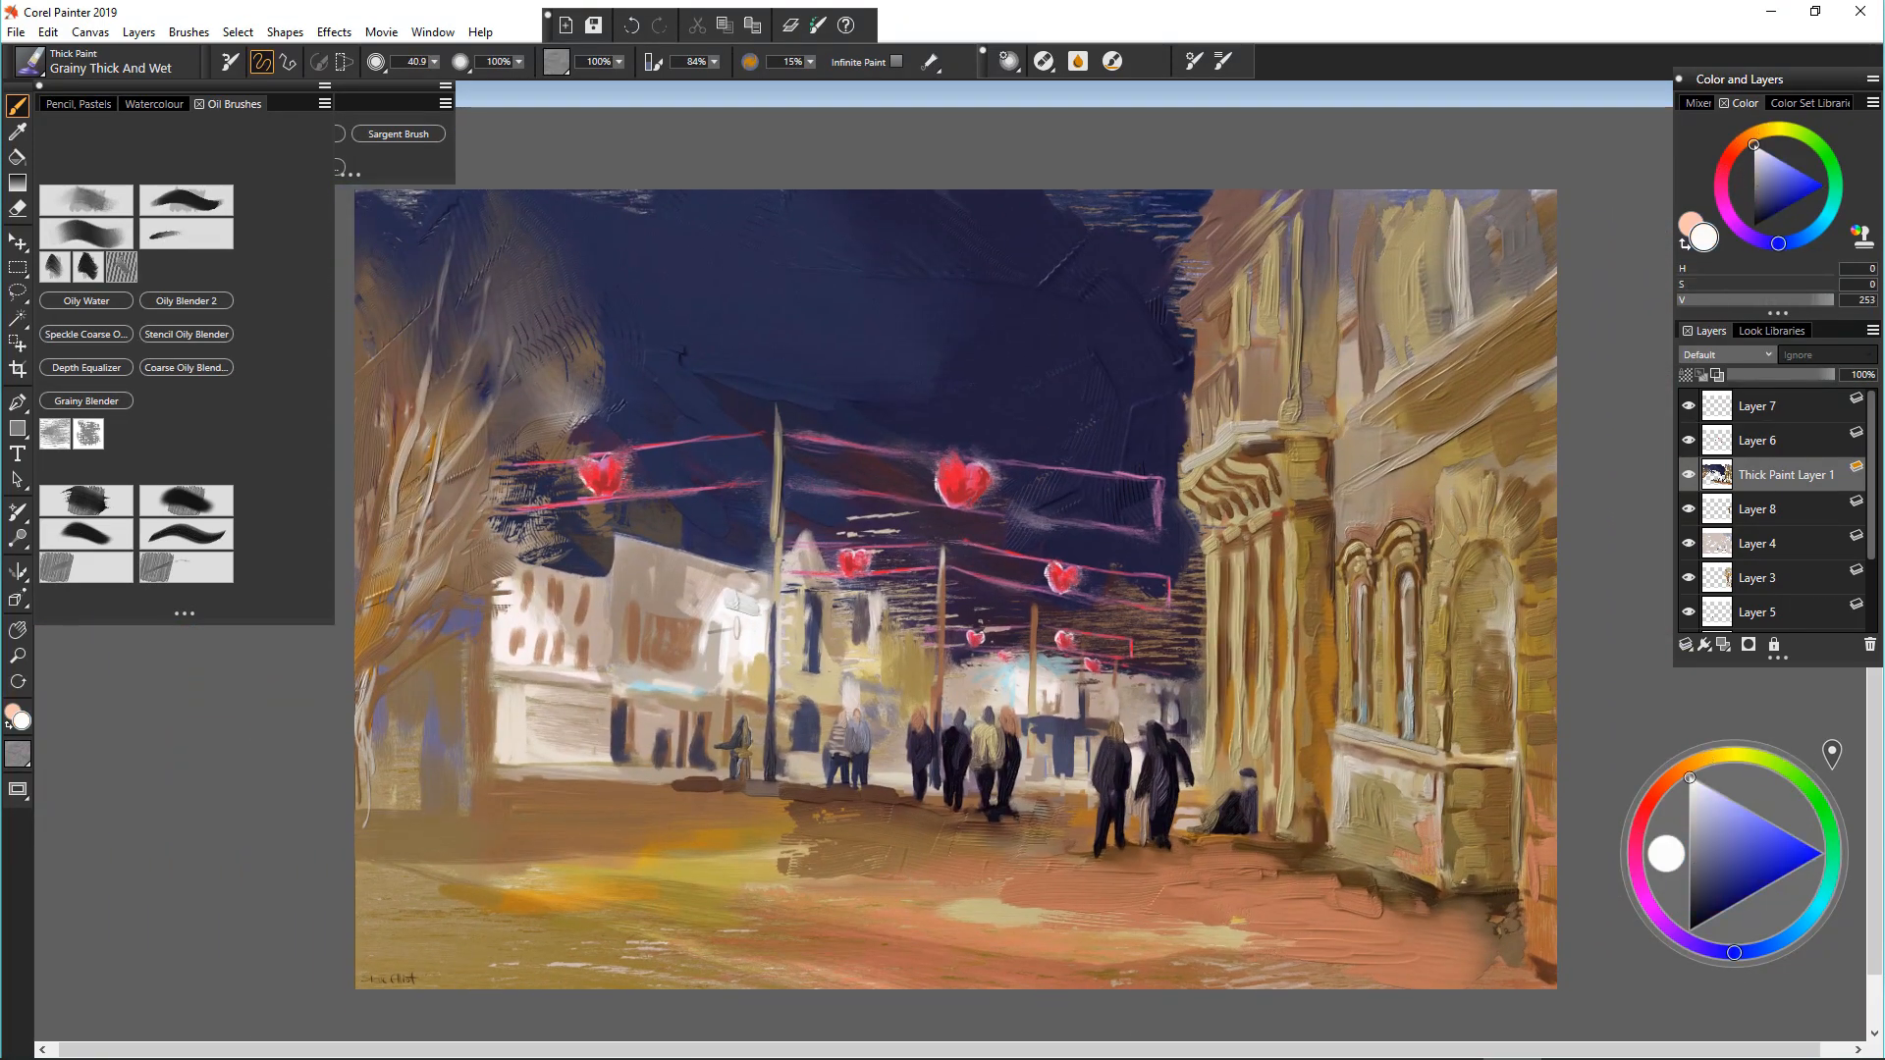
mouse_move(736, 600)
left_mouse_down()
mouse_move(719, 660)
mouse_move(746, 697)
left_mouse_up()
left_click(756, 667, "alt")
left_click_drag(825, 633, 807, 692)
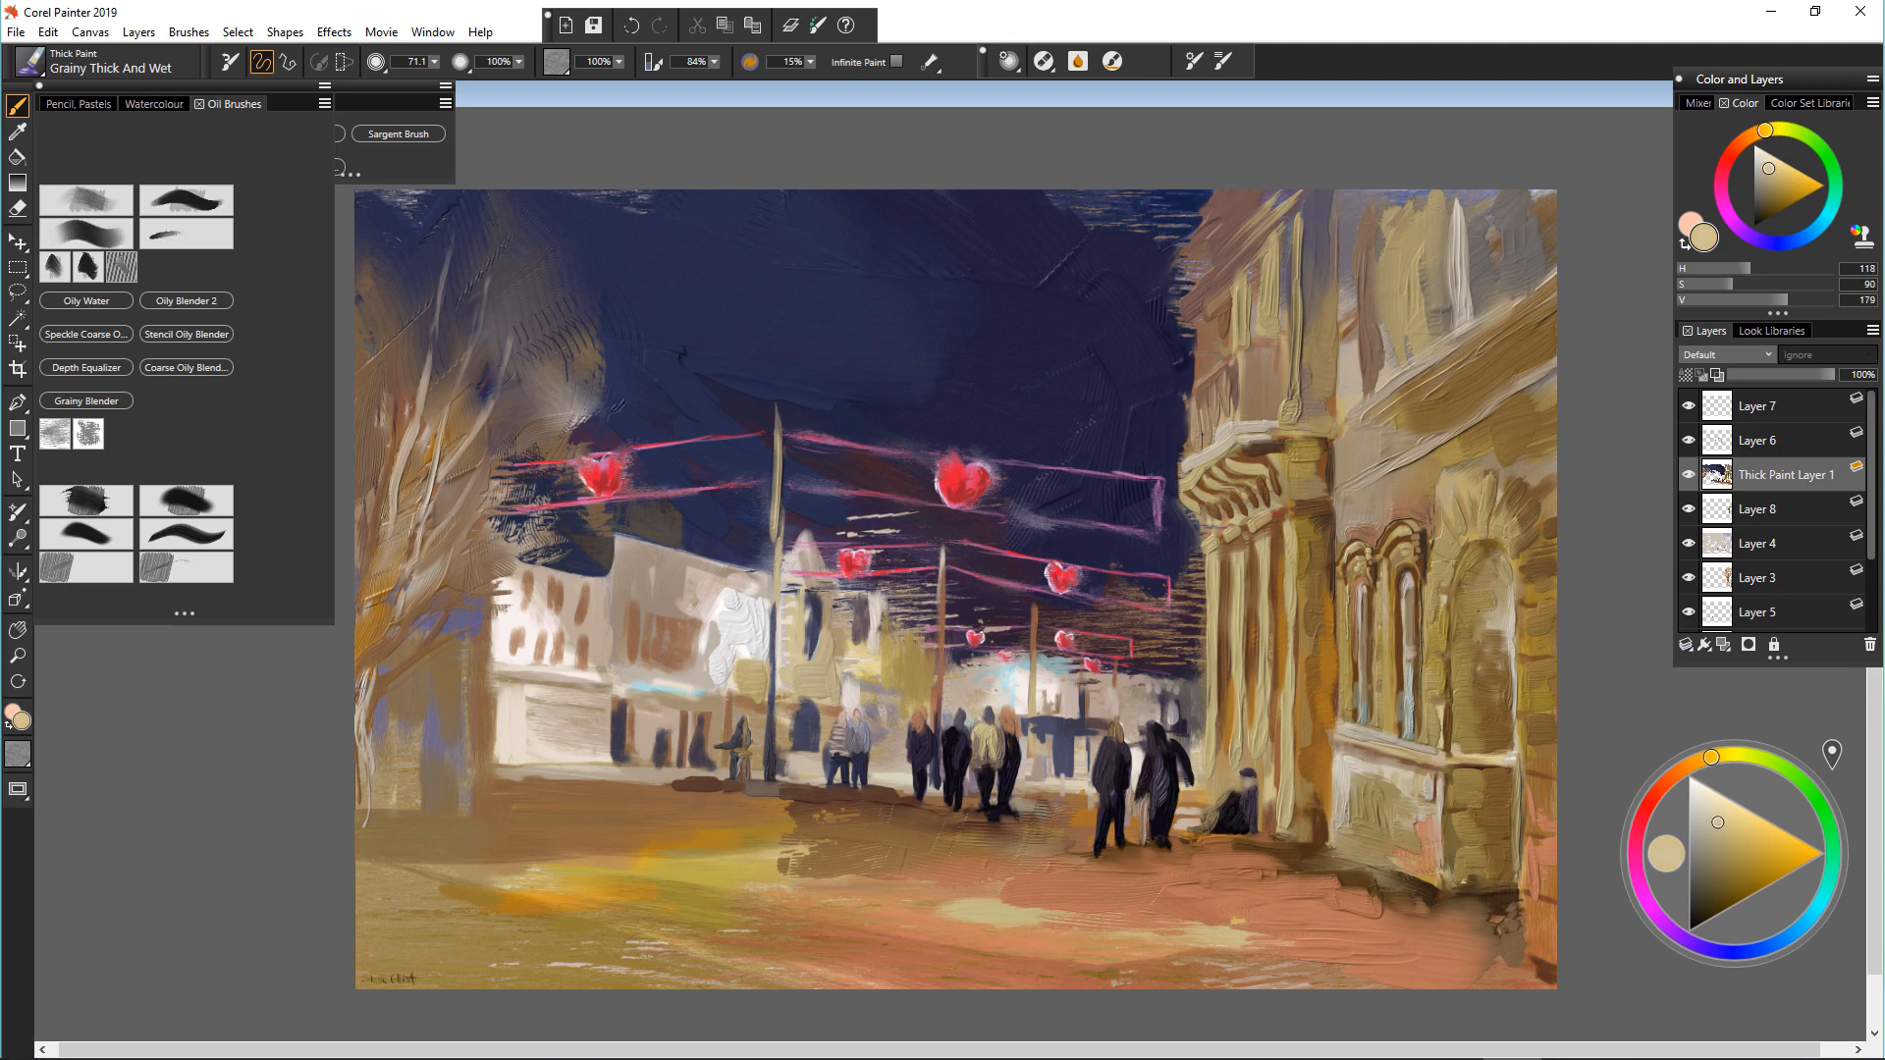
Step: Add a new thick paint layer above Layer 6 and paint saturated and sampled reds over the hanging hearts
left_click(951, 477, "alt")
left_click(954, 479, "alt")
scroll(948, 506, "up", 2)
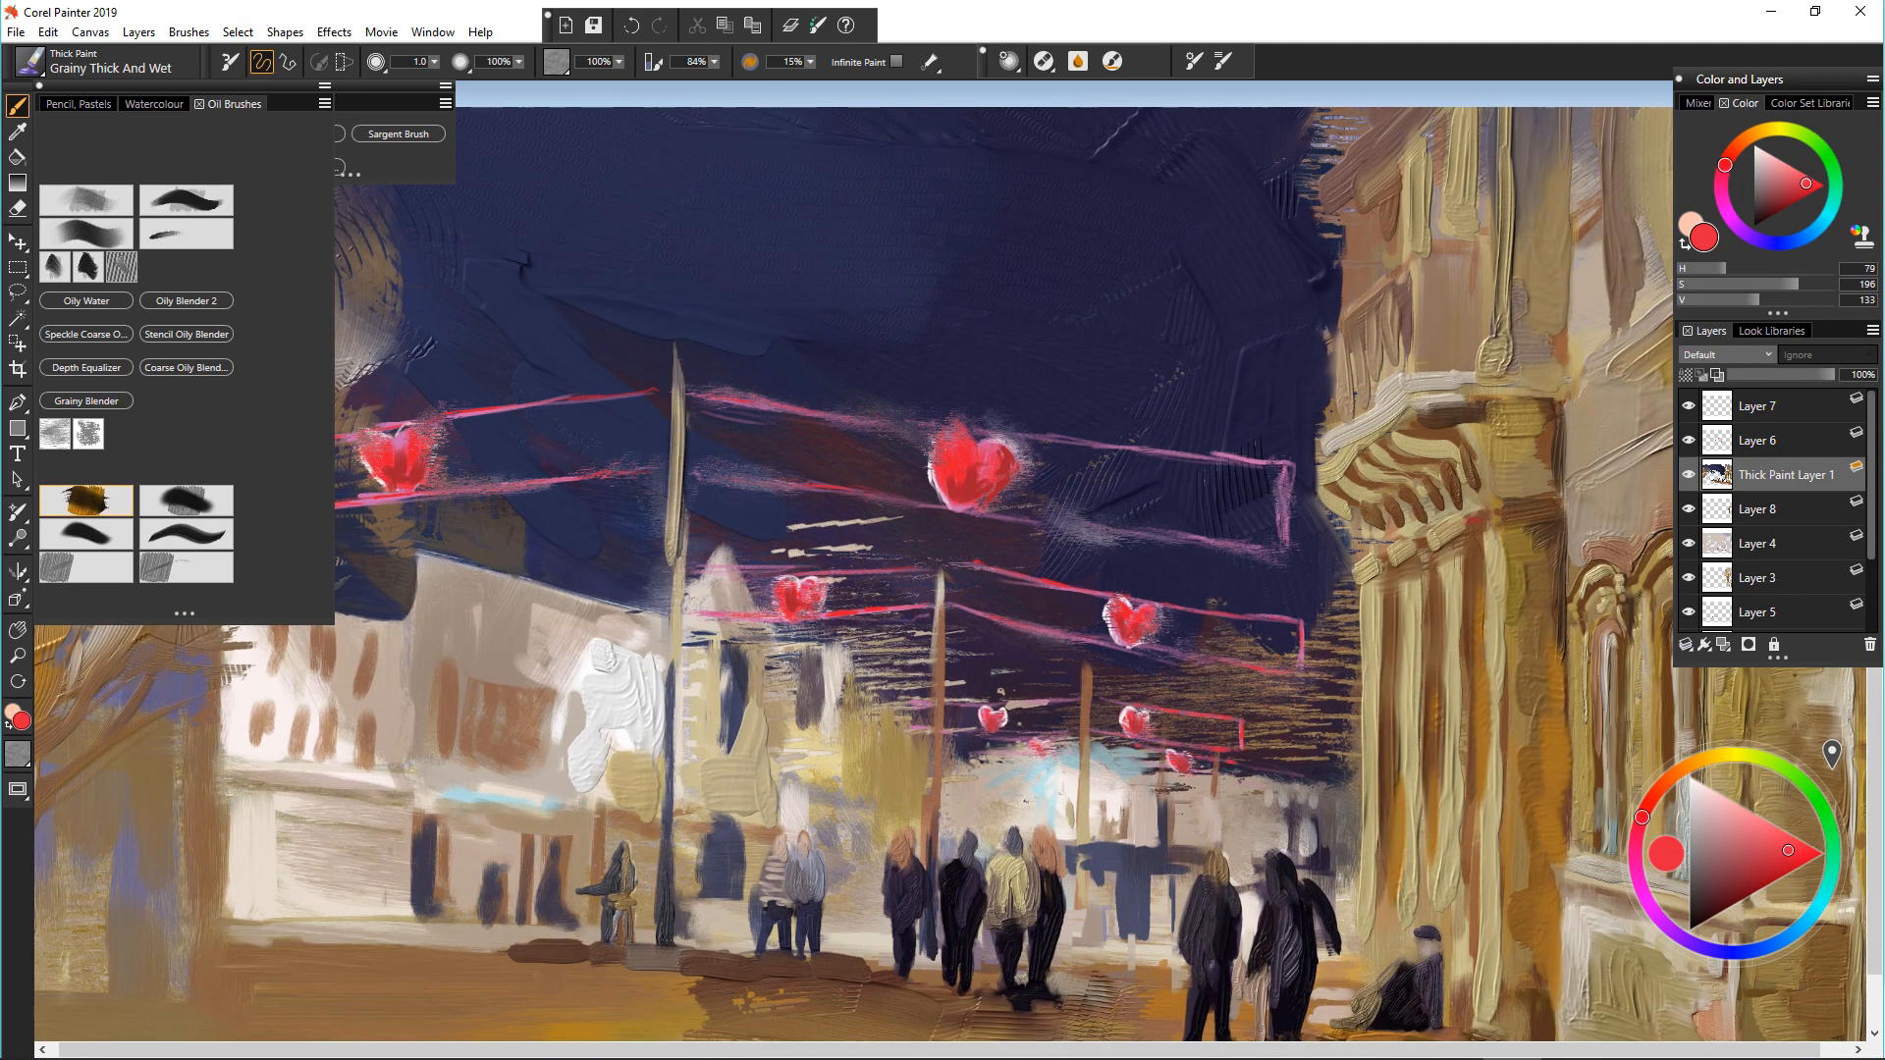
left_click(1012, 457, "alt")
left_click(1001, 453, "alt")
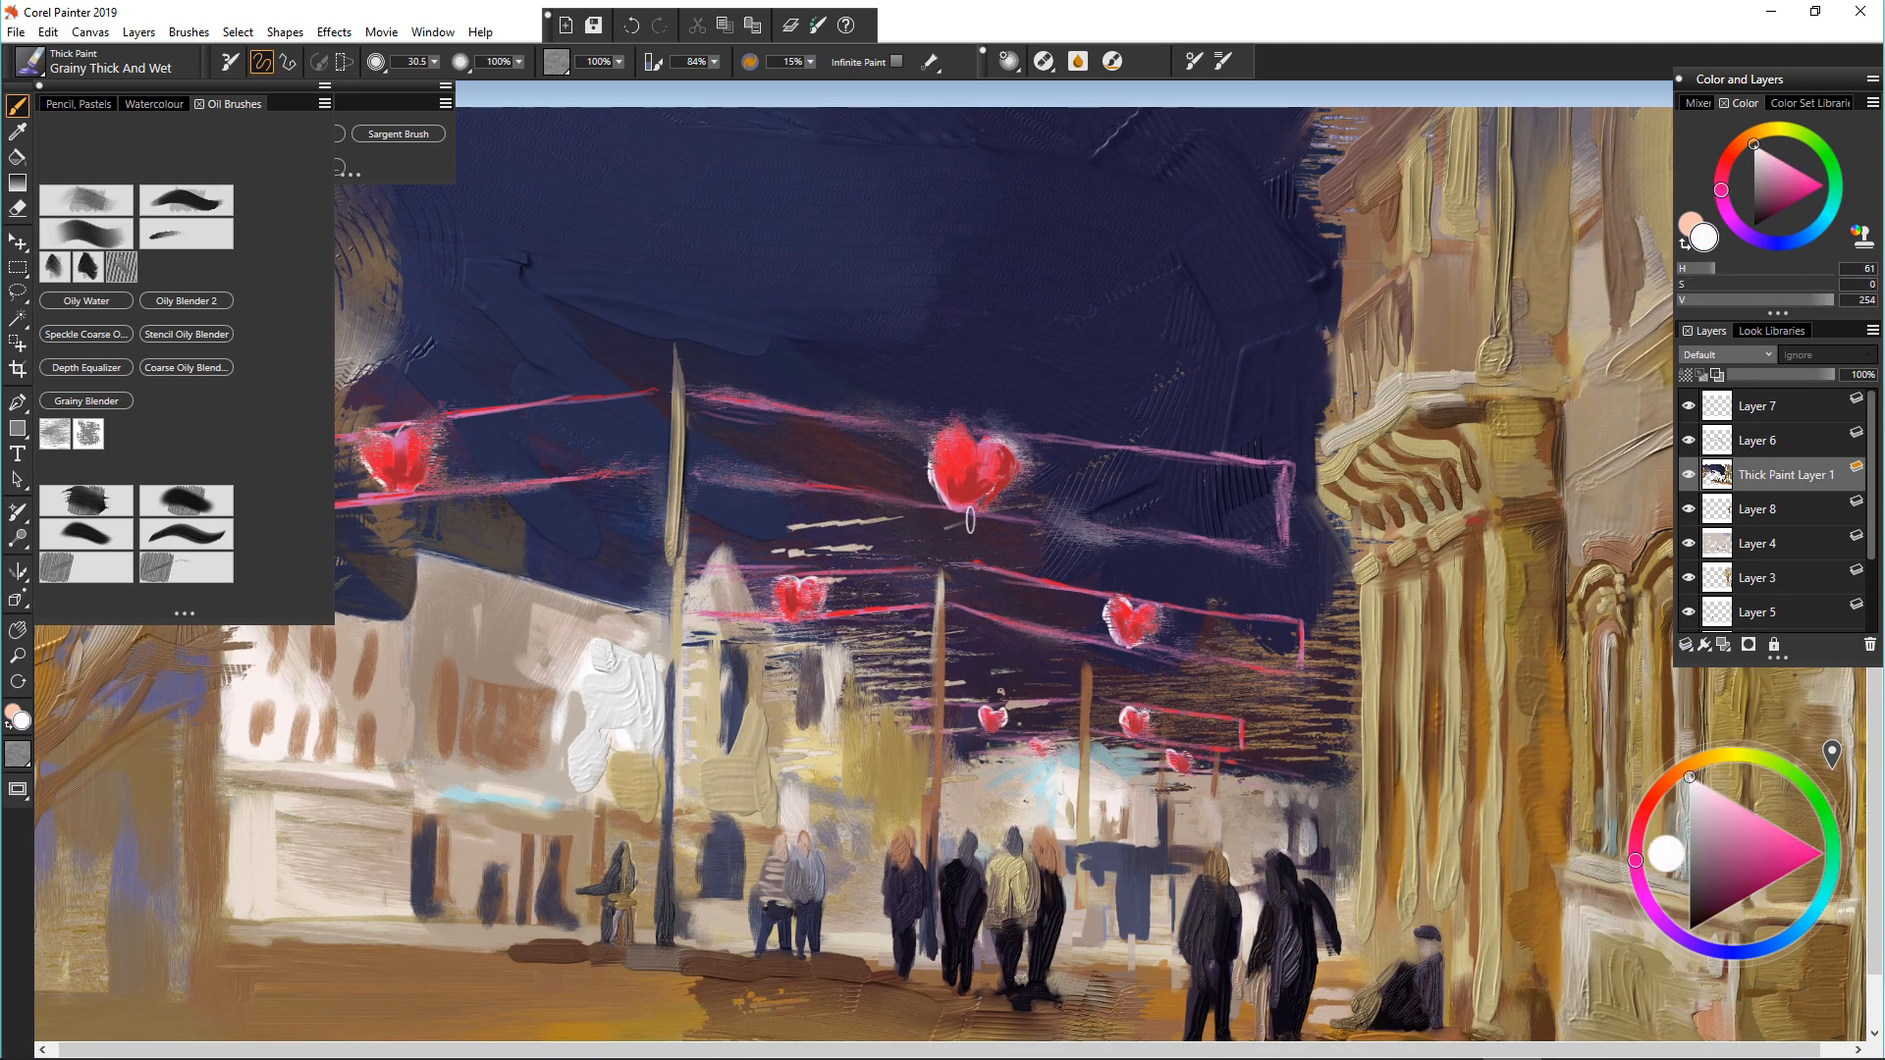
left_click(1773, 440)
mouse_move(960, 442)
left_mouse_down()
mouse_move(943, 460)
mouse_move(984, 462)
left_mouse_up()
left_click(957, 449, "alt")
left_click(1822, 853)
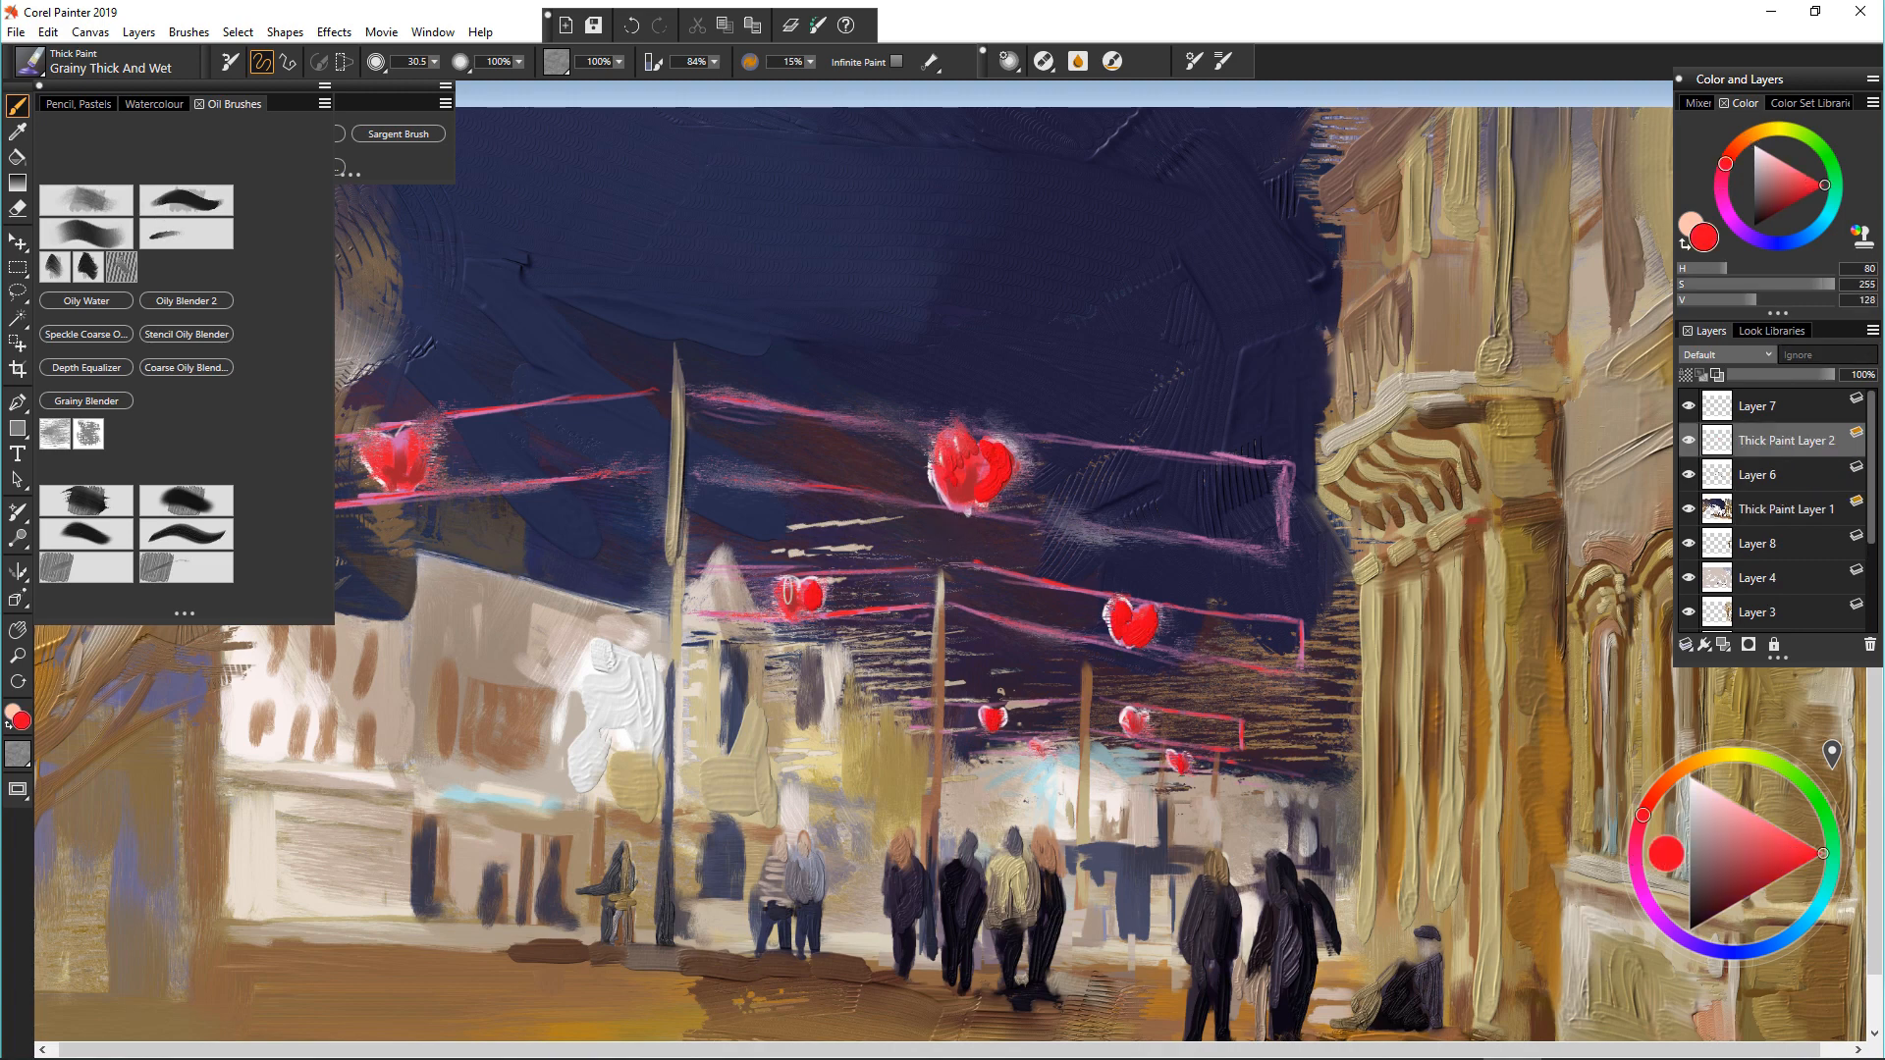
left_click(371, 453, "alt")
left_click_drag(373, 442, 394, 474)
Step: Outline the leftmost heart in white and scrape its edge with a smaller Grainy Scraper
left_click(378, 470, "alt")
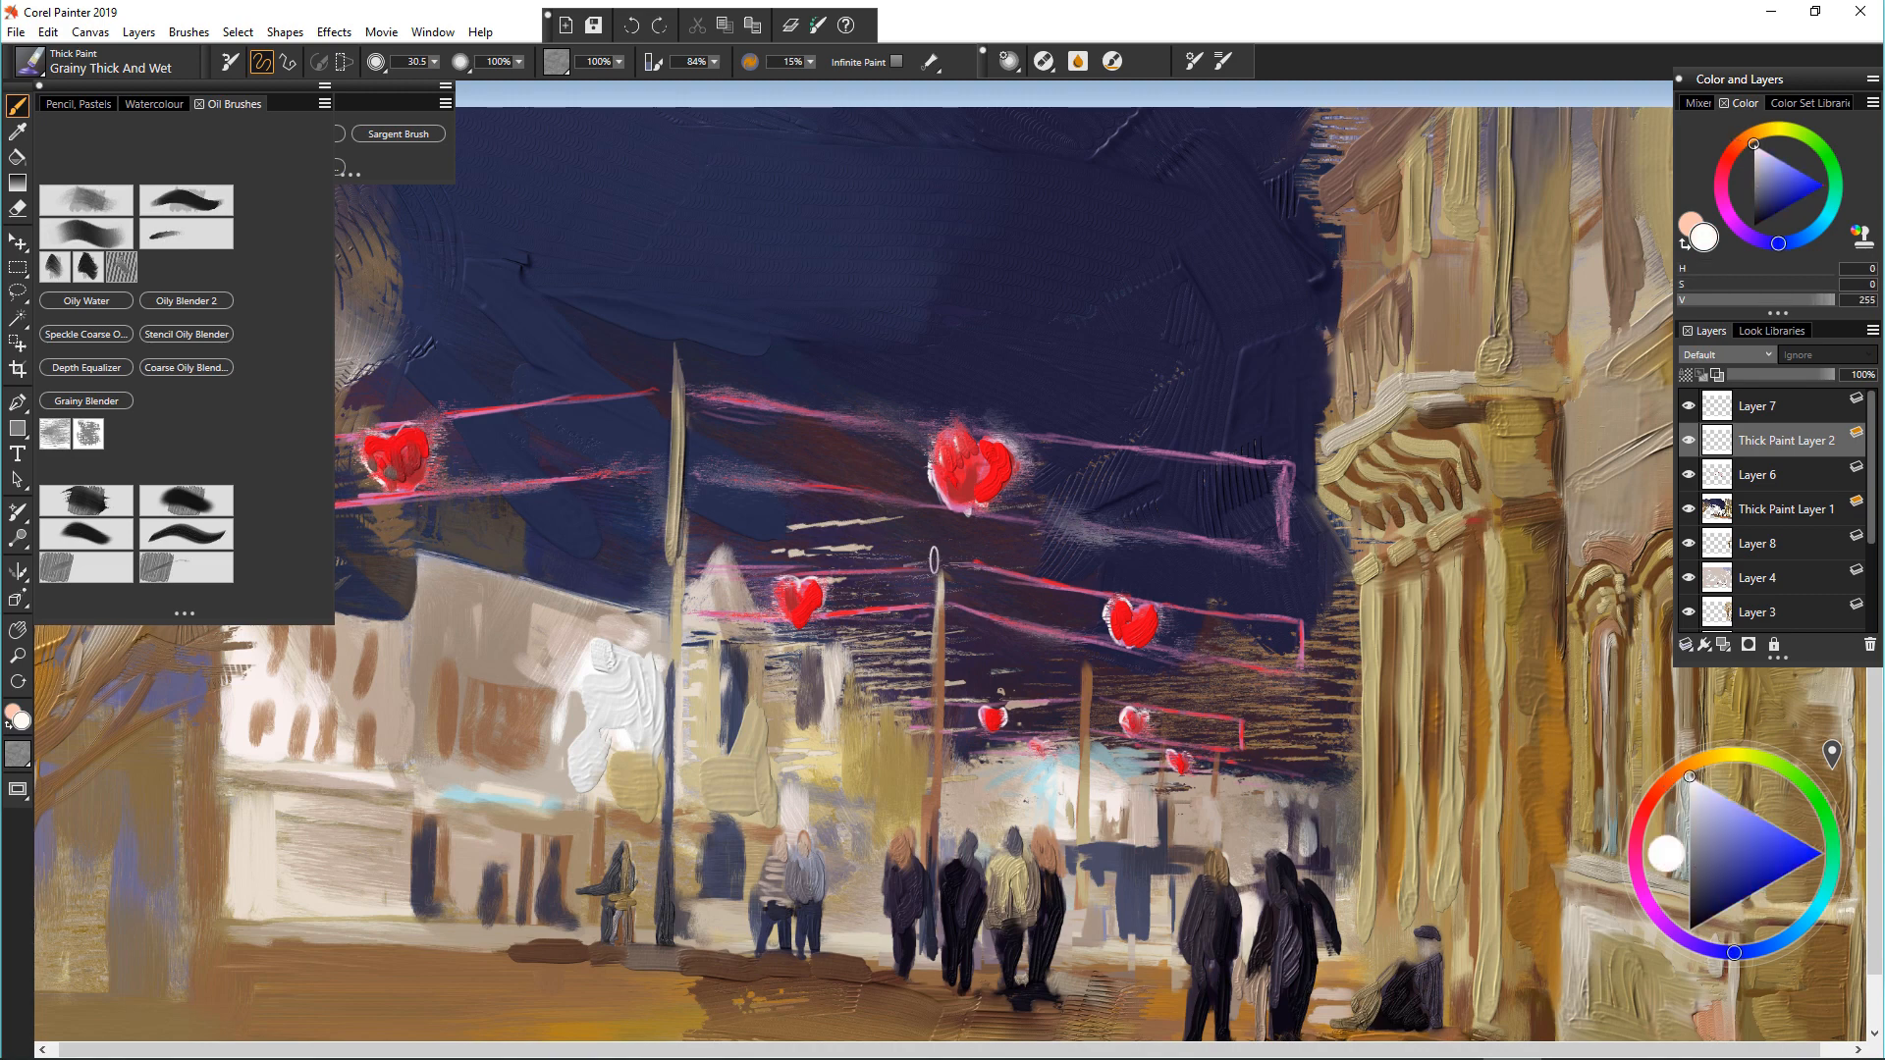
key("bracketleft")
key("bracketleft")
key("bracketleft")
key("bracketleft")
left_click(163, 567)
key("bracketleft")
left_click_drag(426, 483, 428, 430)
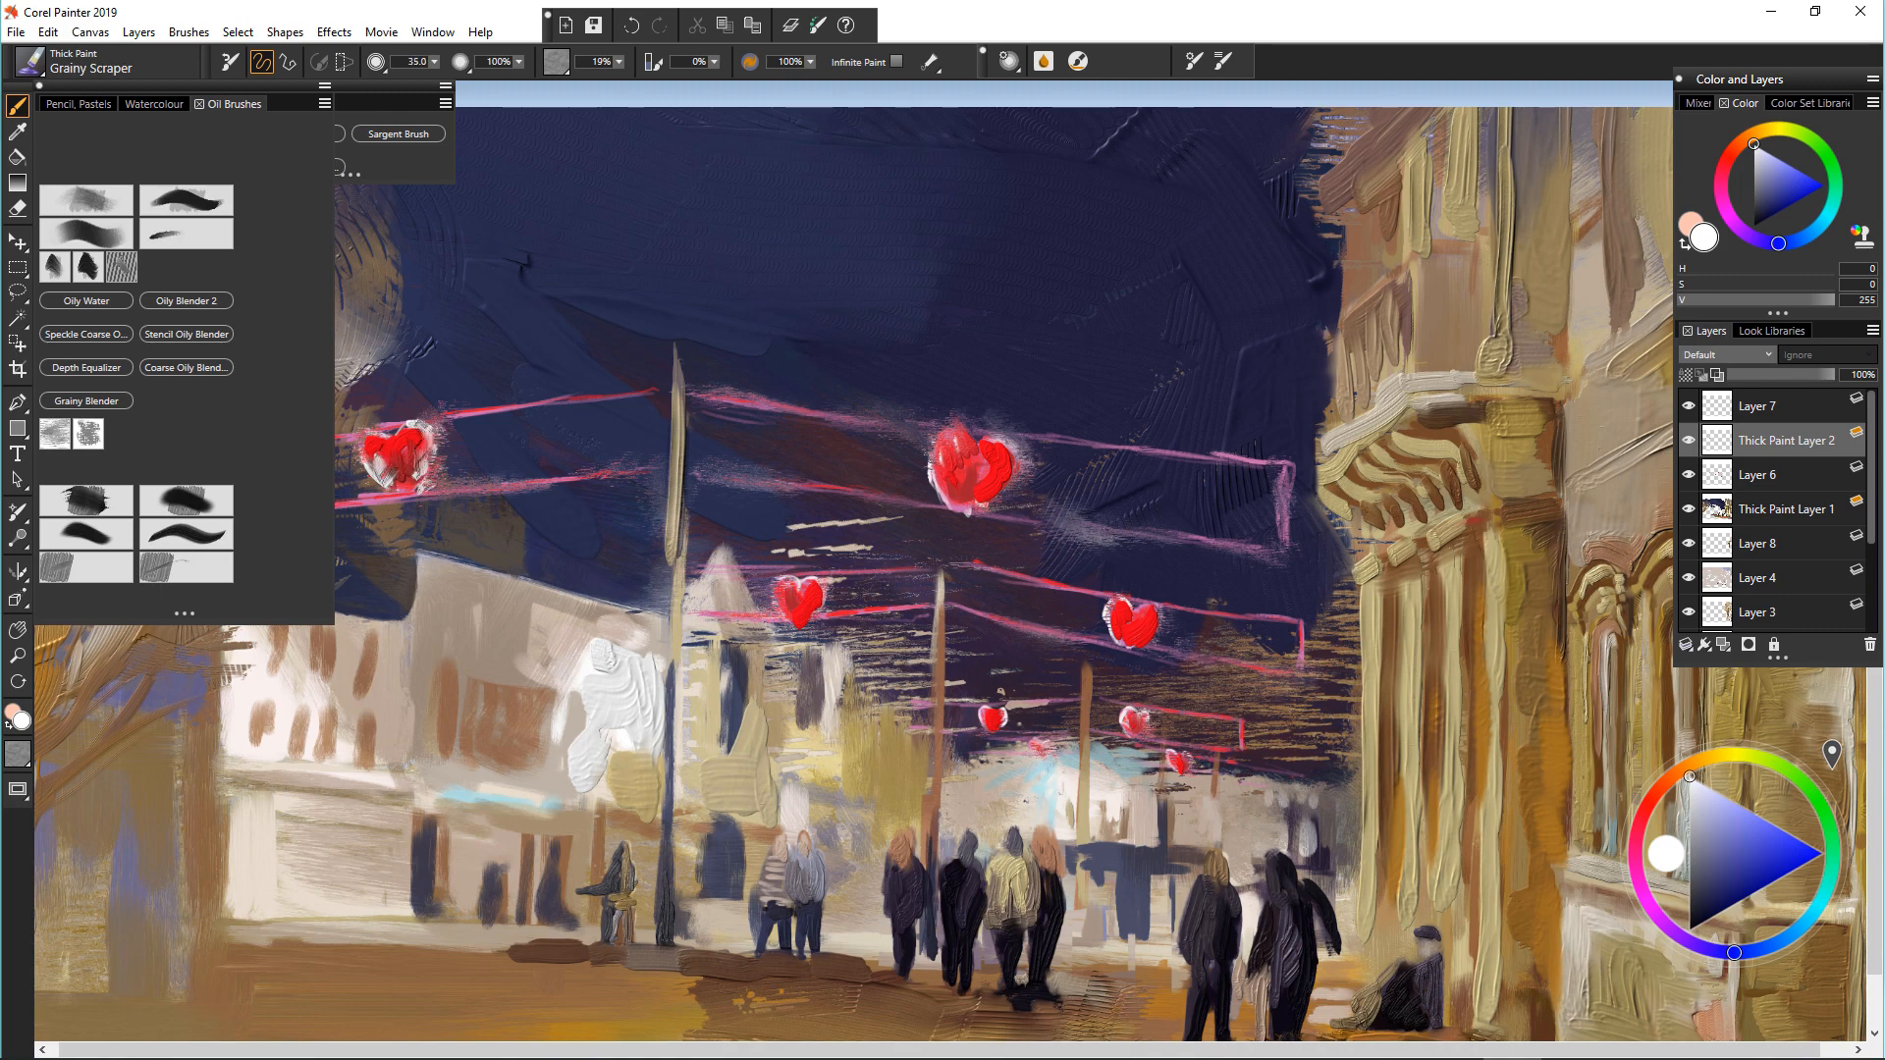
Step: Paint a thick white outline around the large central heart with Grainy Thick And Wet
scroll(933, 513, "up", 2)
key("bracketleft")
key("bracketleft")
key("bracketleft")
key("bracketleft")
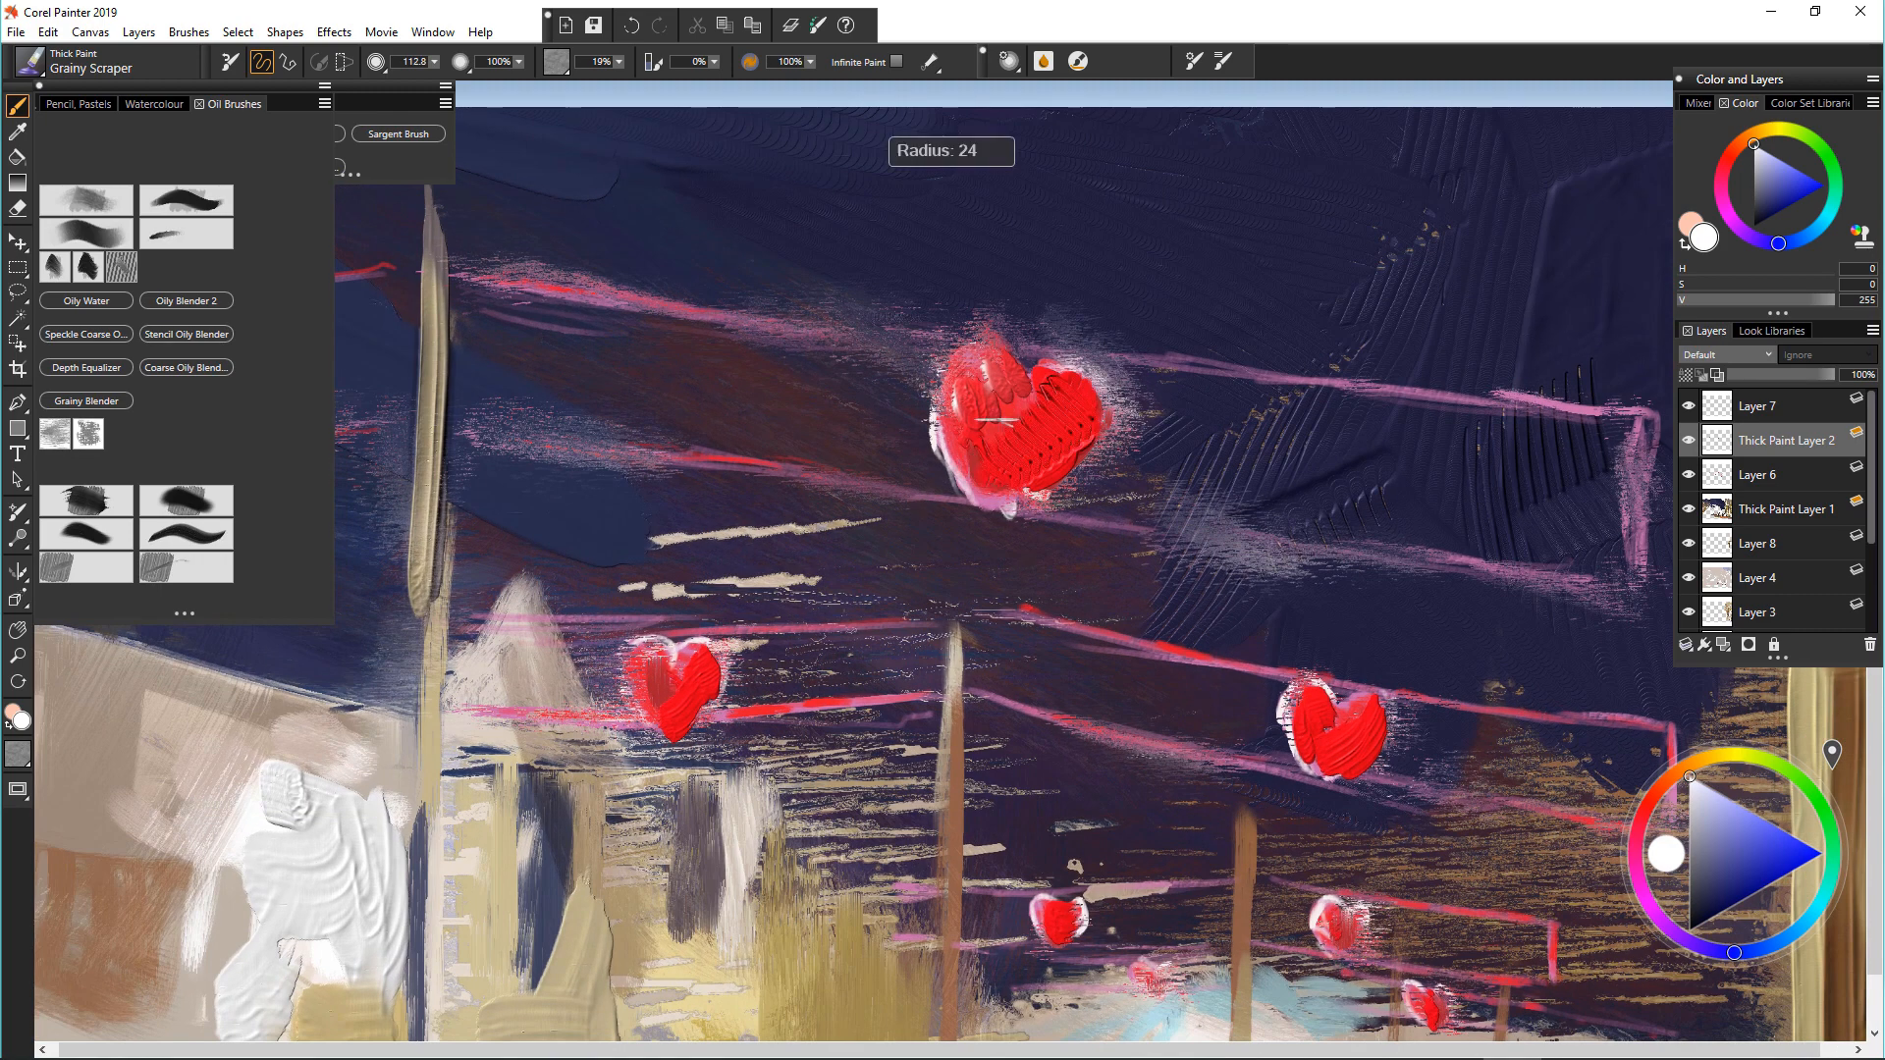
left_click(85, 499)
mouse_move(1078, 365)
left_mouse_down()
mouse_move(1098, 452)
mouse_move(987, 521)
left_mouse_up()
mouse_move(982, 515)
left_mouse_down()
mouse_move(933, 422)
mouse_move(1011, 348)
mouse_move(938, 432)
mouse_move(1021, 501)
mouse_move(1105, 454)
mouse_move(987, 526)
left_mouse_up()
Step: Scrape the red paint and white outline of the large central heart with the Grainy Scraper
left_click(163, 567)
left_click_drag(1060, 427, 1006, 506)
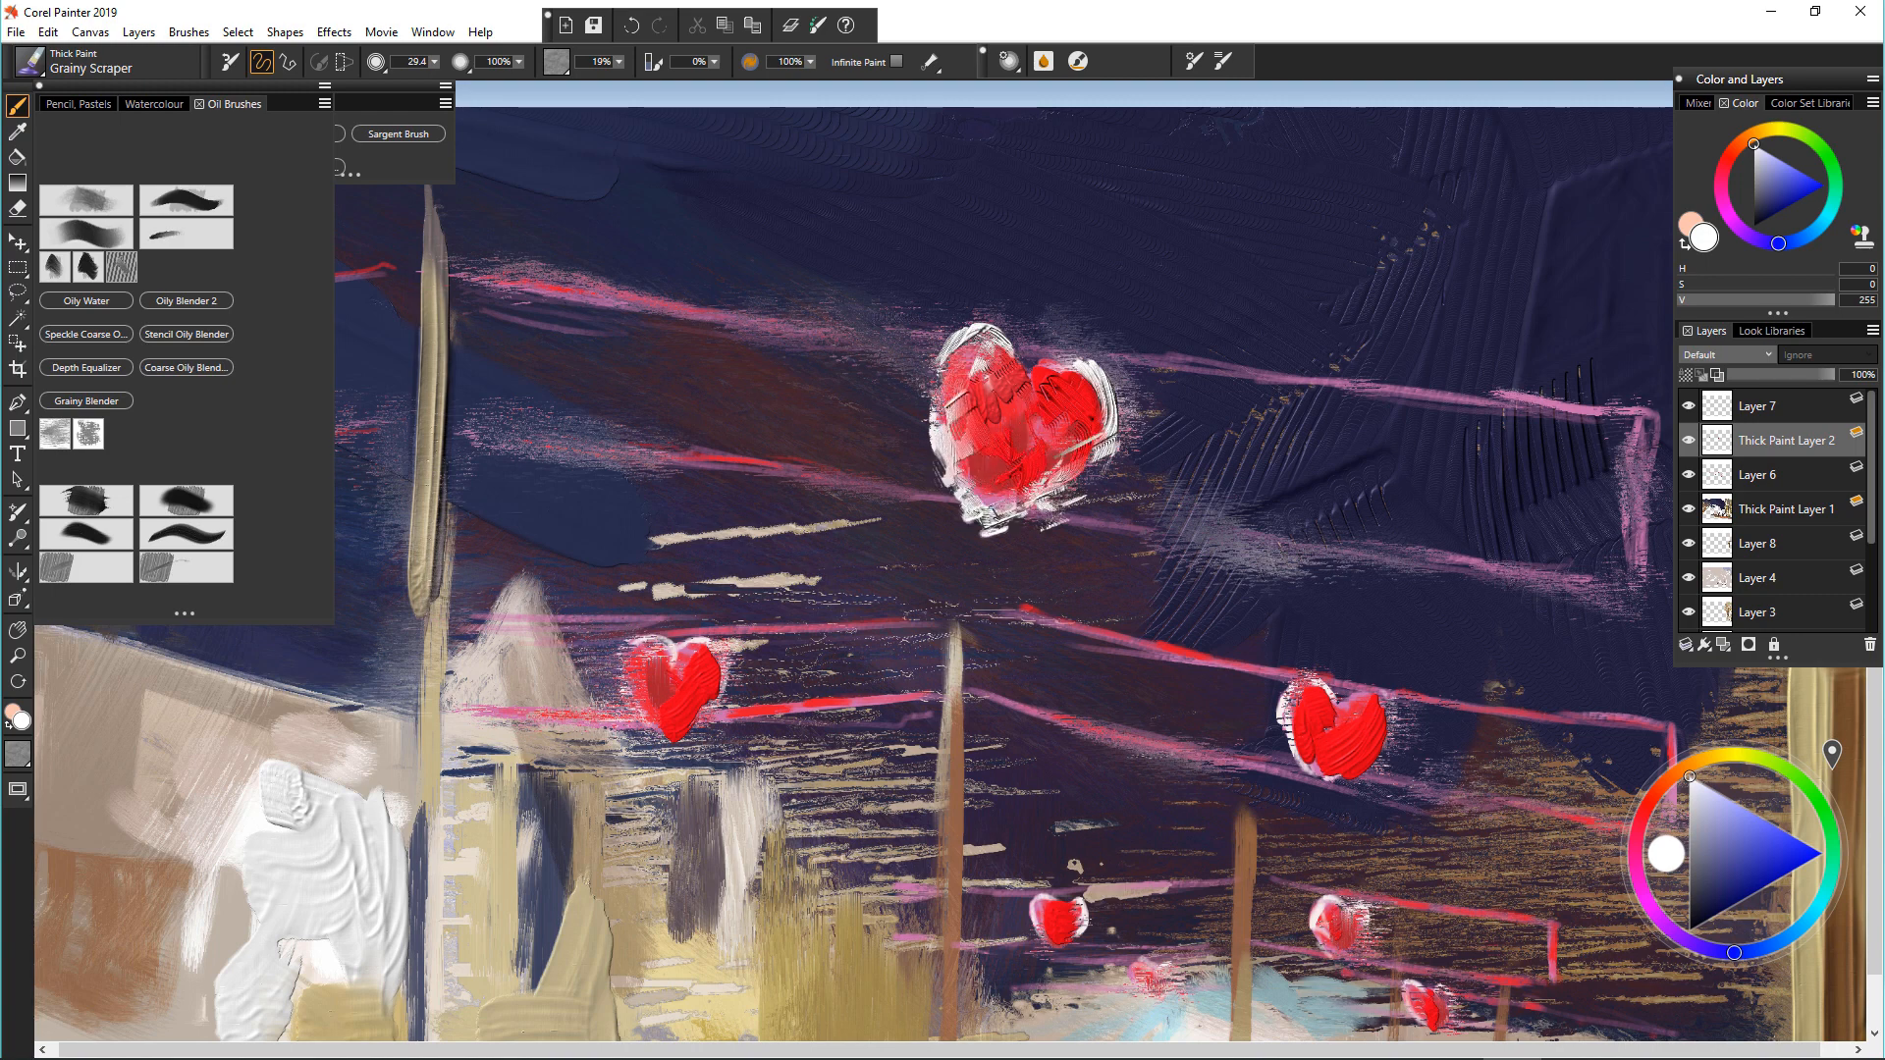
left_click_drag(1104, 397, 1075, 471)
Step: Outline the small heart beside the tall post in white and scrape its red fill and outline with the Grainy Scraper
left_click_drag(712, 677, 673, 722)
left_click(85, 500)
left_click_drag(708, 645, 725, 693)
left_click_drag(721, 699, 684, 735)
left_click_drag(632, 687, 650, 740)
left_click(163, 566)
left_click_drag(687, 650, 727, 687)
left_click_drag(732, 695, 682, 731)
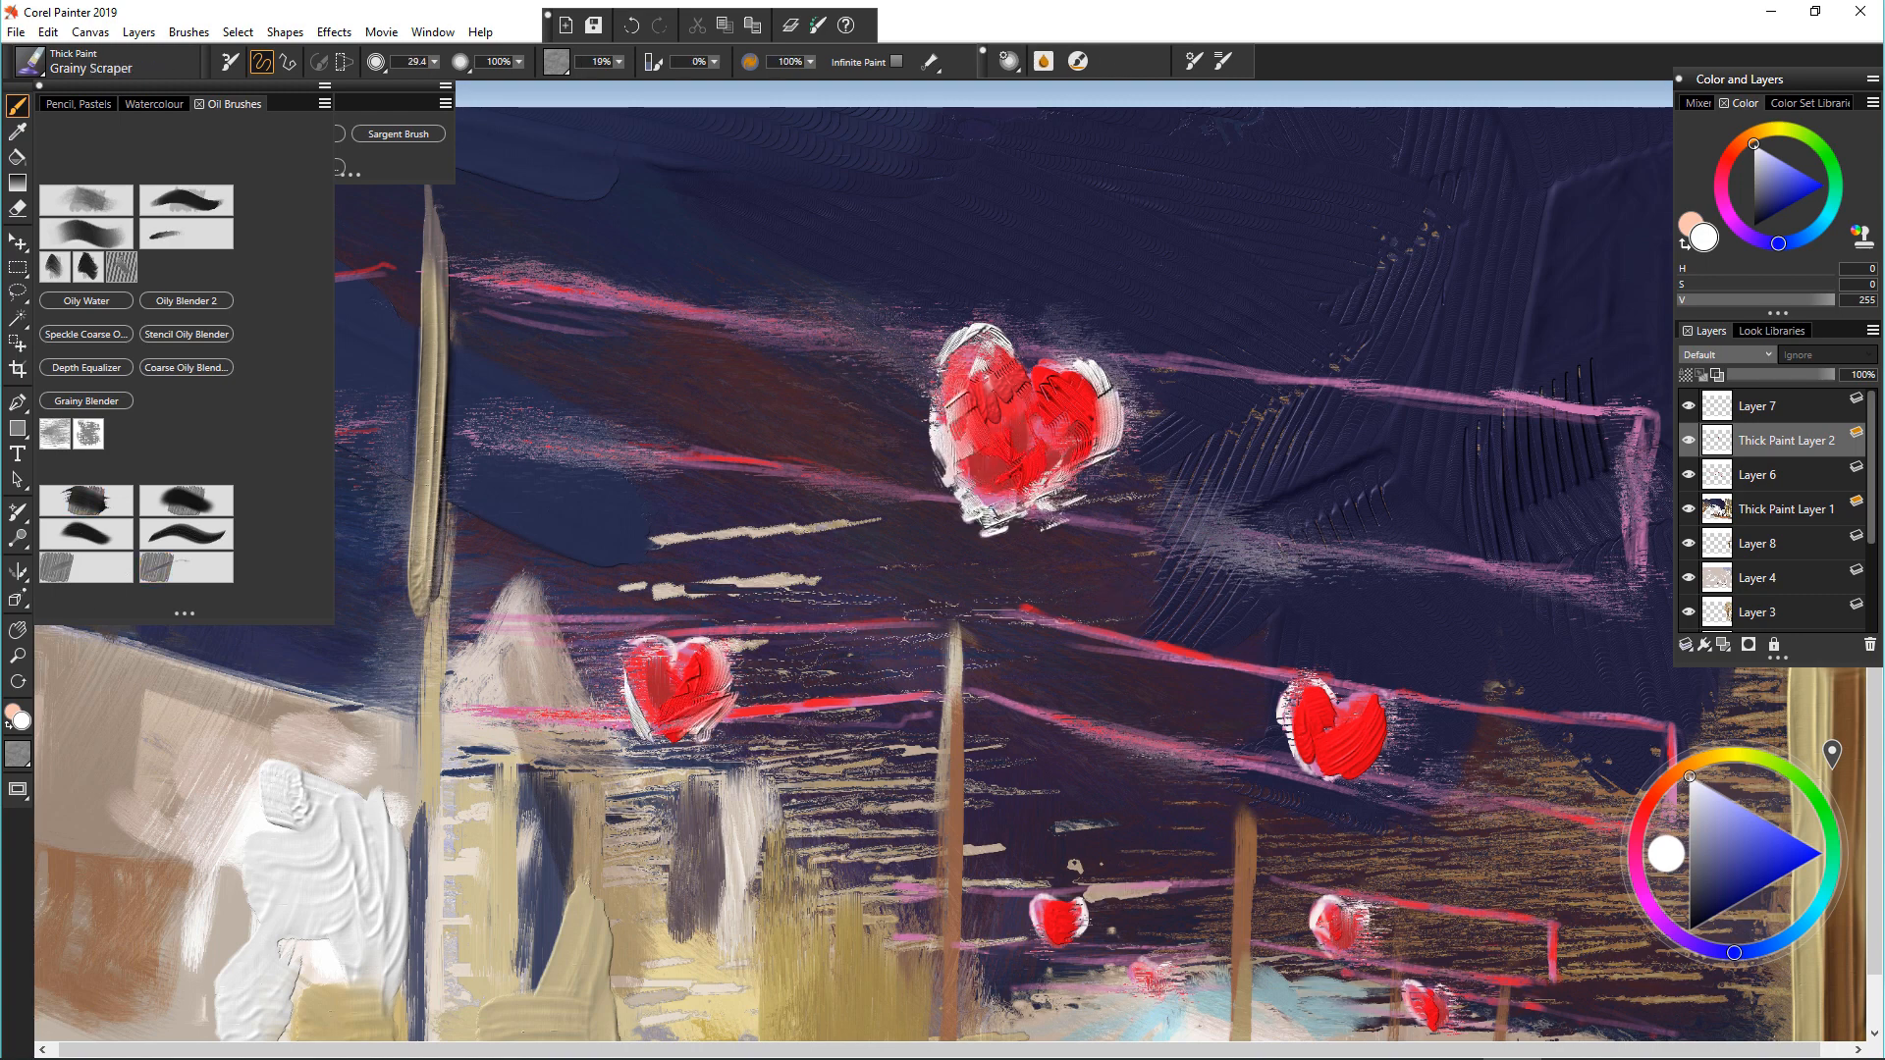
Step: Paint white highlights along the pink light strings beside the two middle hearts with Grainy Thick And Wet
left_click(85, 499)
left_click_drag(728, 633, 850, 624)
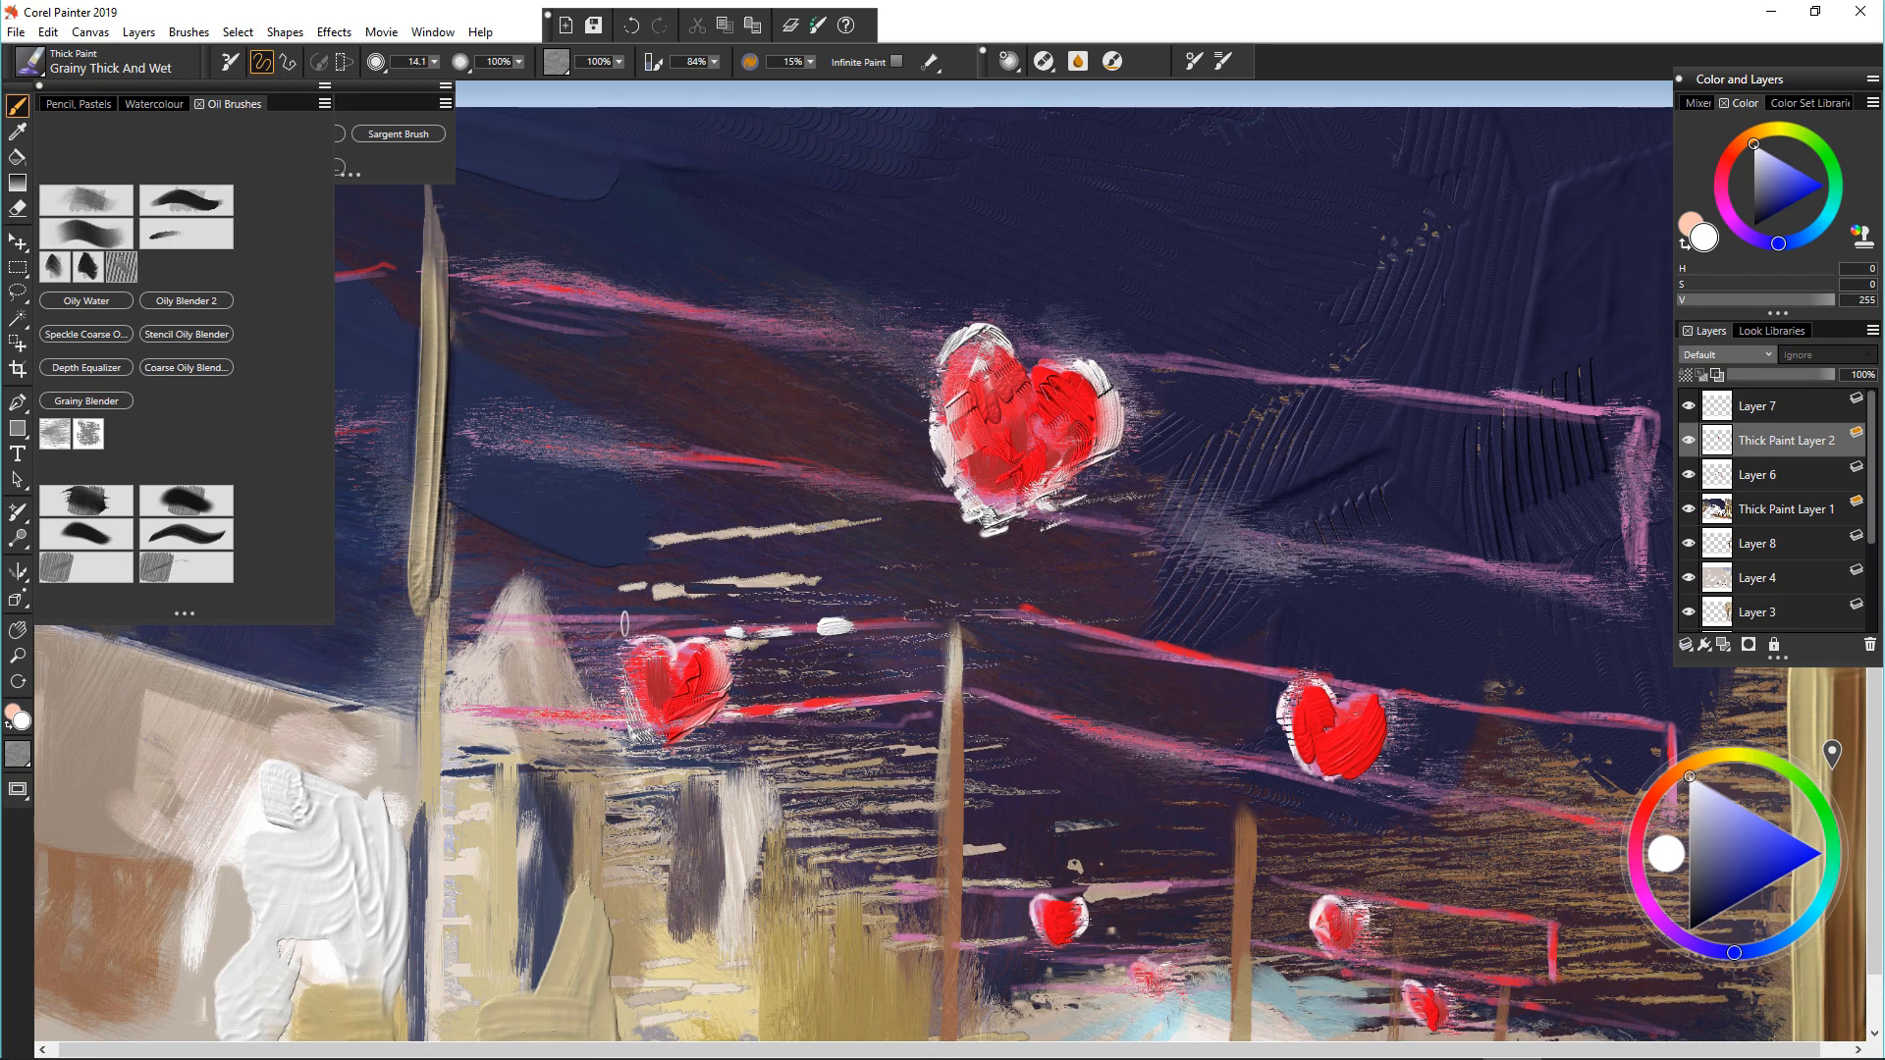
left_click_drag(1657, 732, 1399, 695)
left_click_drag(1566, 823, 1409, 796)
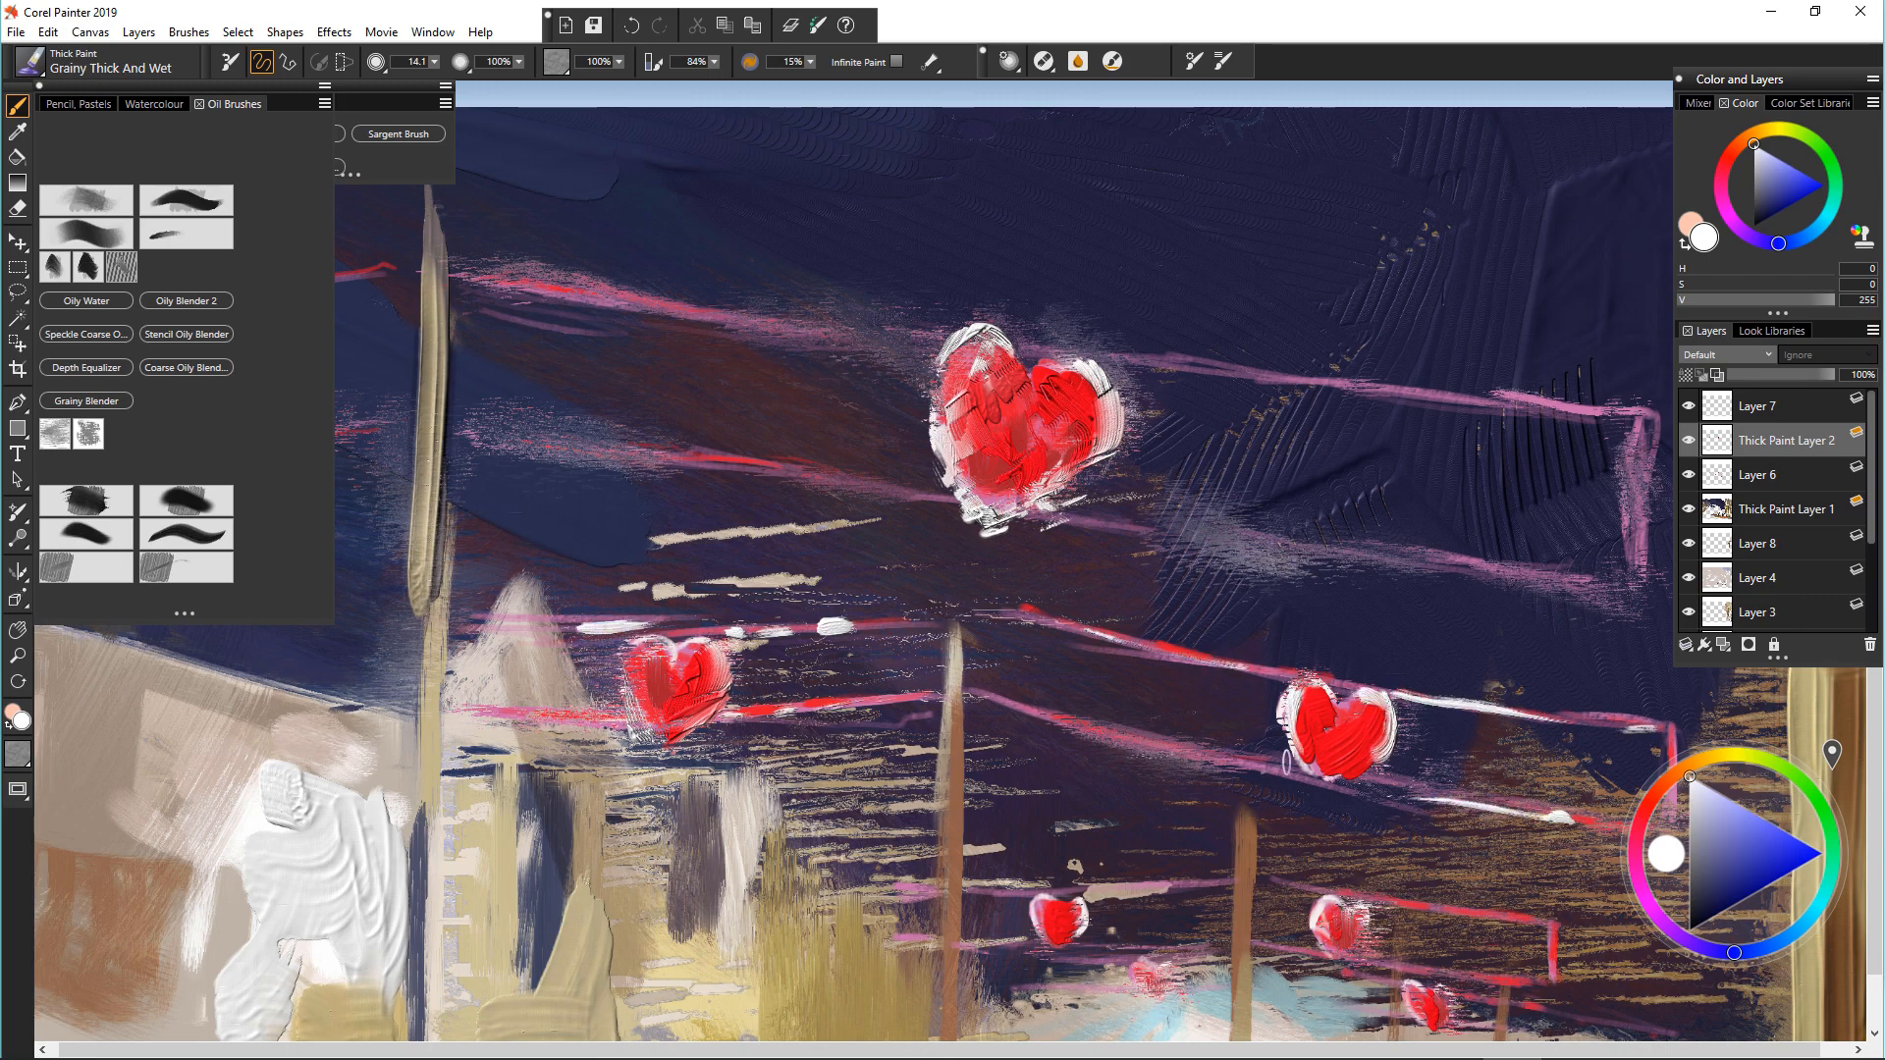
left_click_drag(1276, 765, 1105, 731)
Step: Break up the white highlights on the light strings with the Grainy Scraper
left_click(163, 566)
left_click_drag(1527, 725, 1429, 699)
left_click_drag(1566, 825, 1433, 800)
left_click_drag(1277, 766, 1099, 732)
left_click_drag(874, 614, 830, 638)
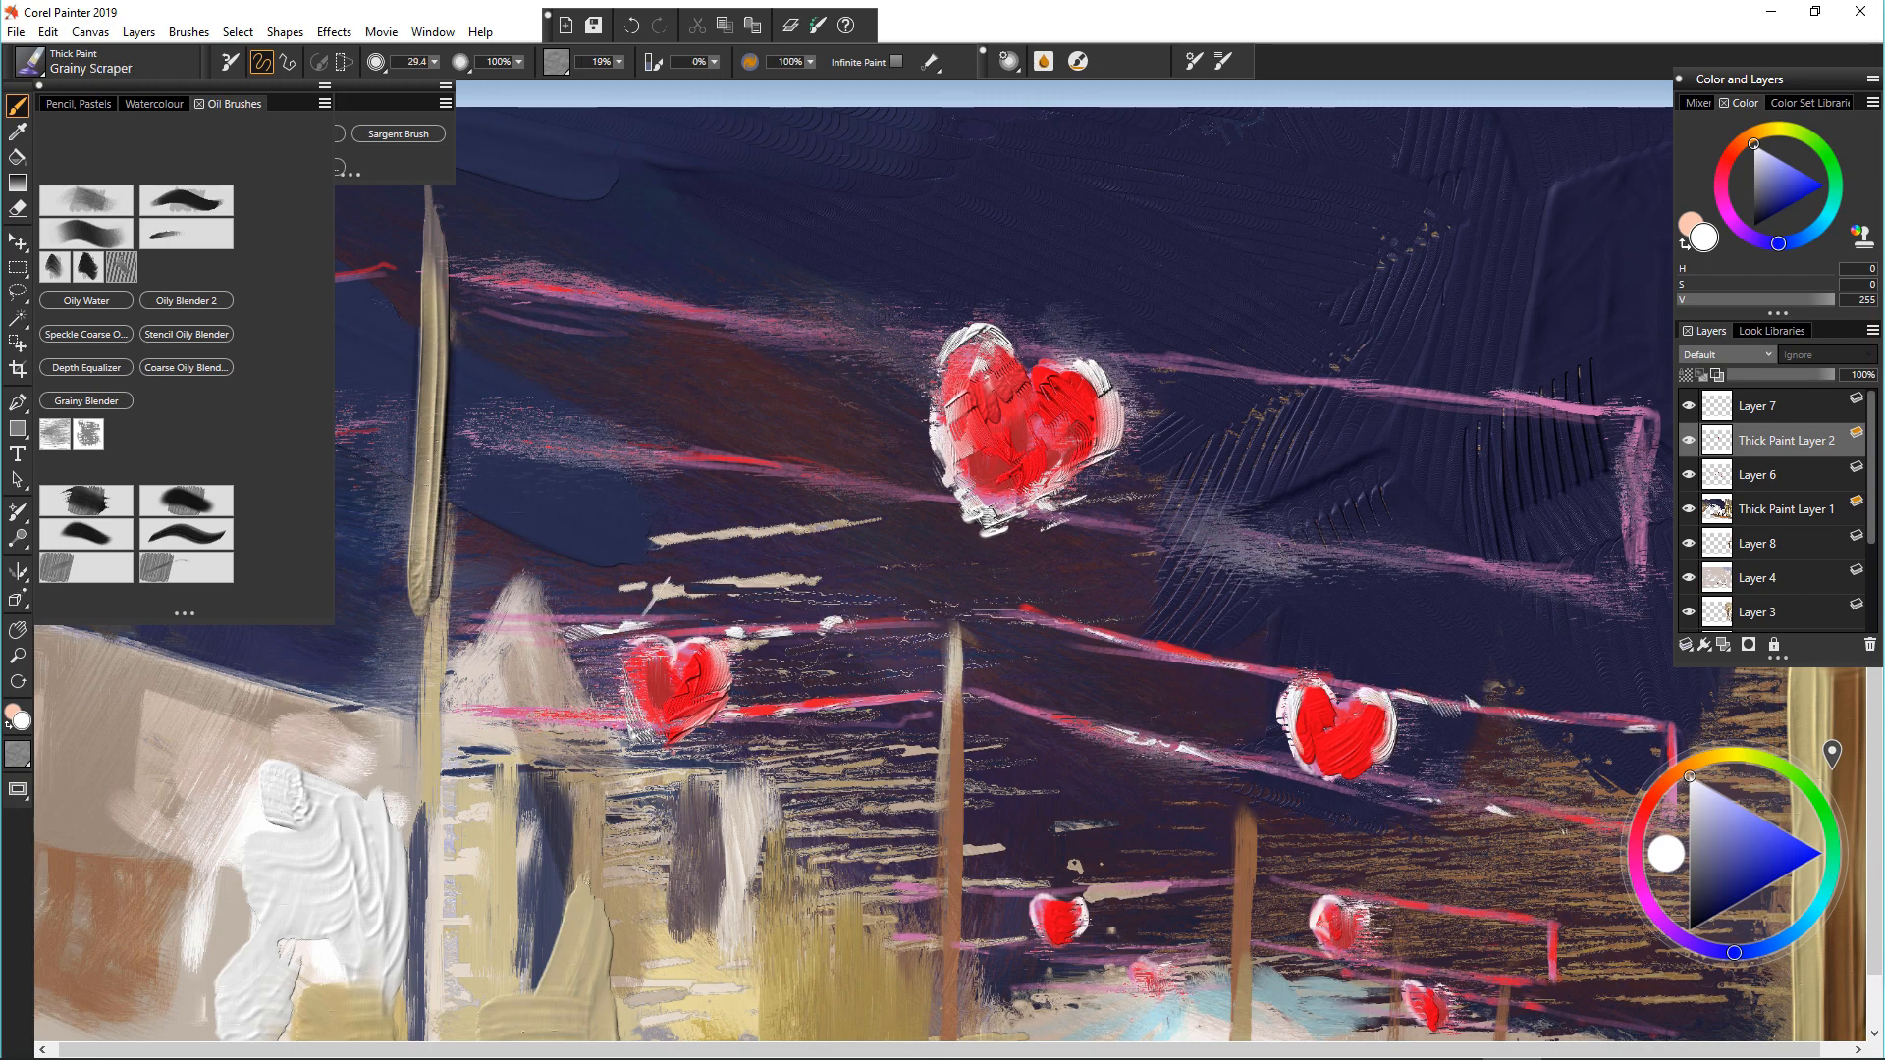
Step: Scrape the white outline and red fill of the heart between the two brown posts' light strings
scroll(857, 748, "down", 3)
scroll(985, 752, "up", 5)
left_click_drag(1212, 653, 1267, 736)
left_click_drag(1330, 683, 1293, 754)
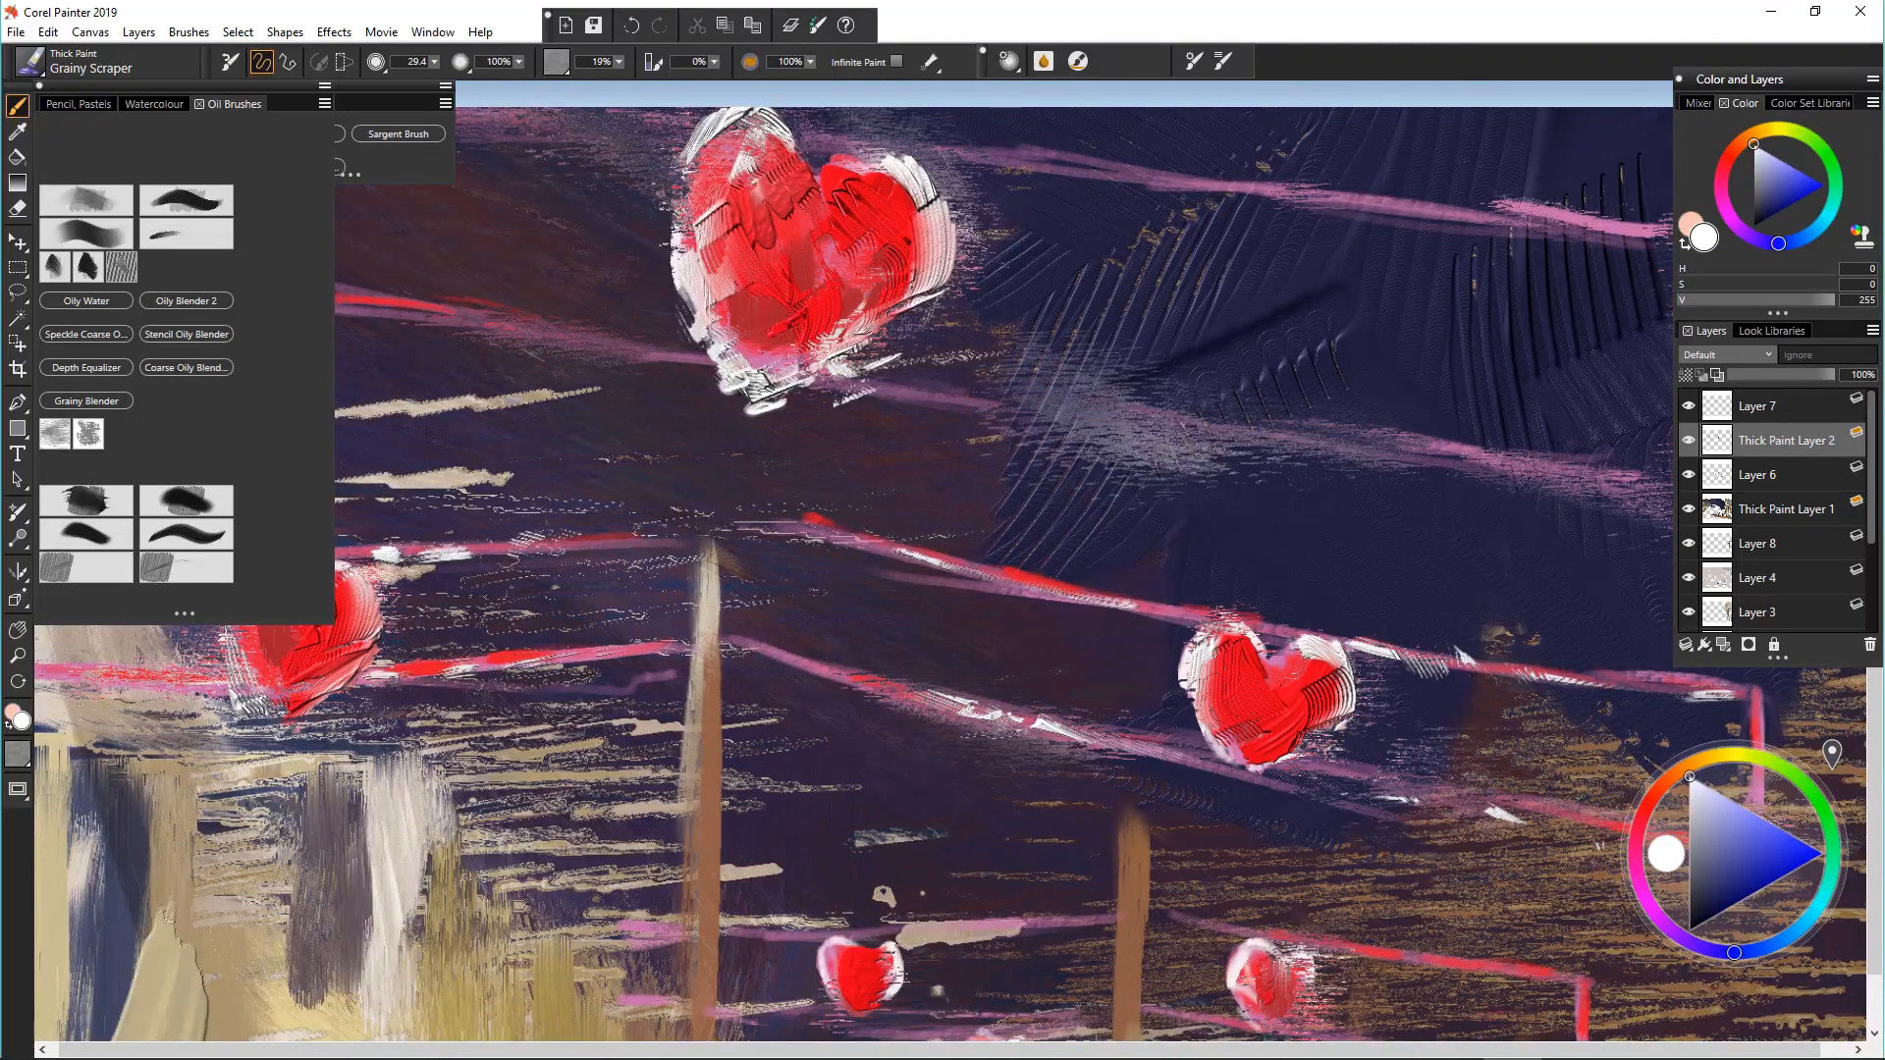
Step: Switch to the Real Bristle Oils Flat brush
scroll(958, 677, "down", 8)
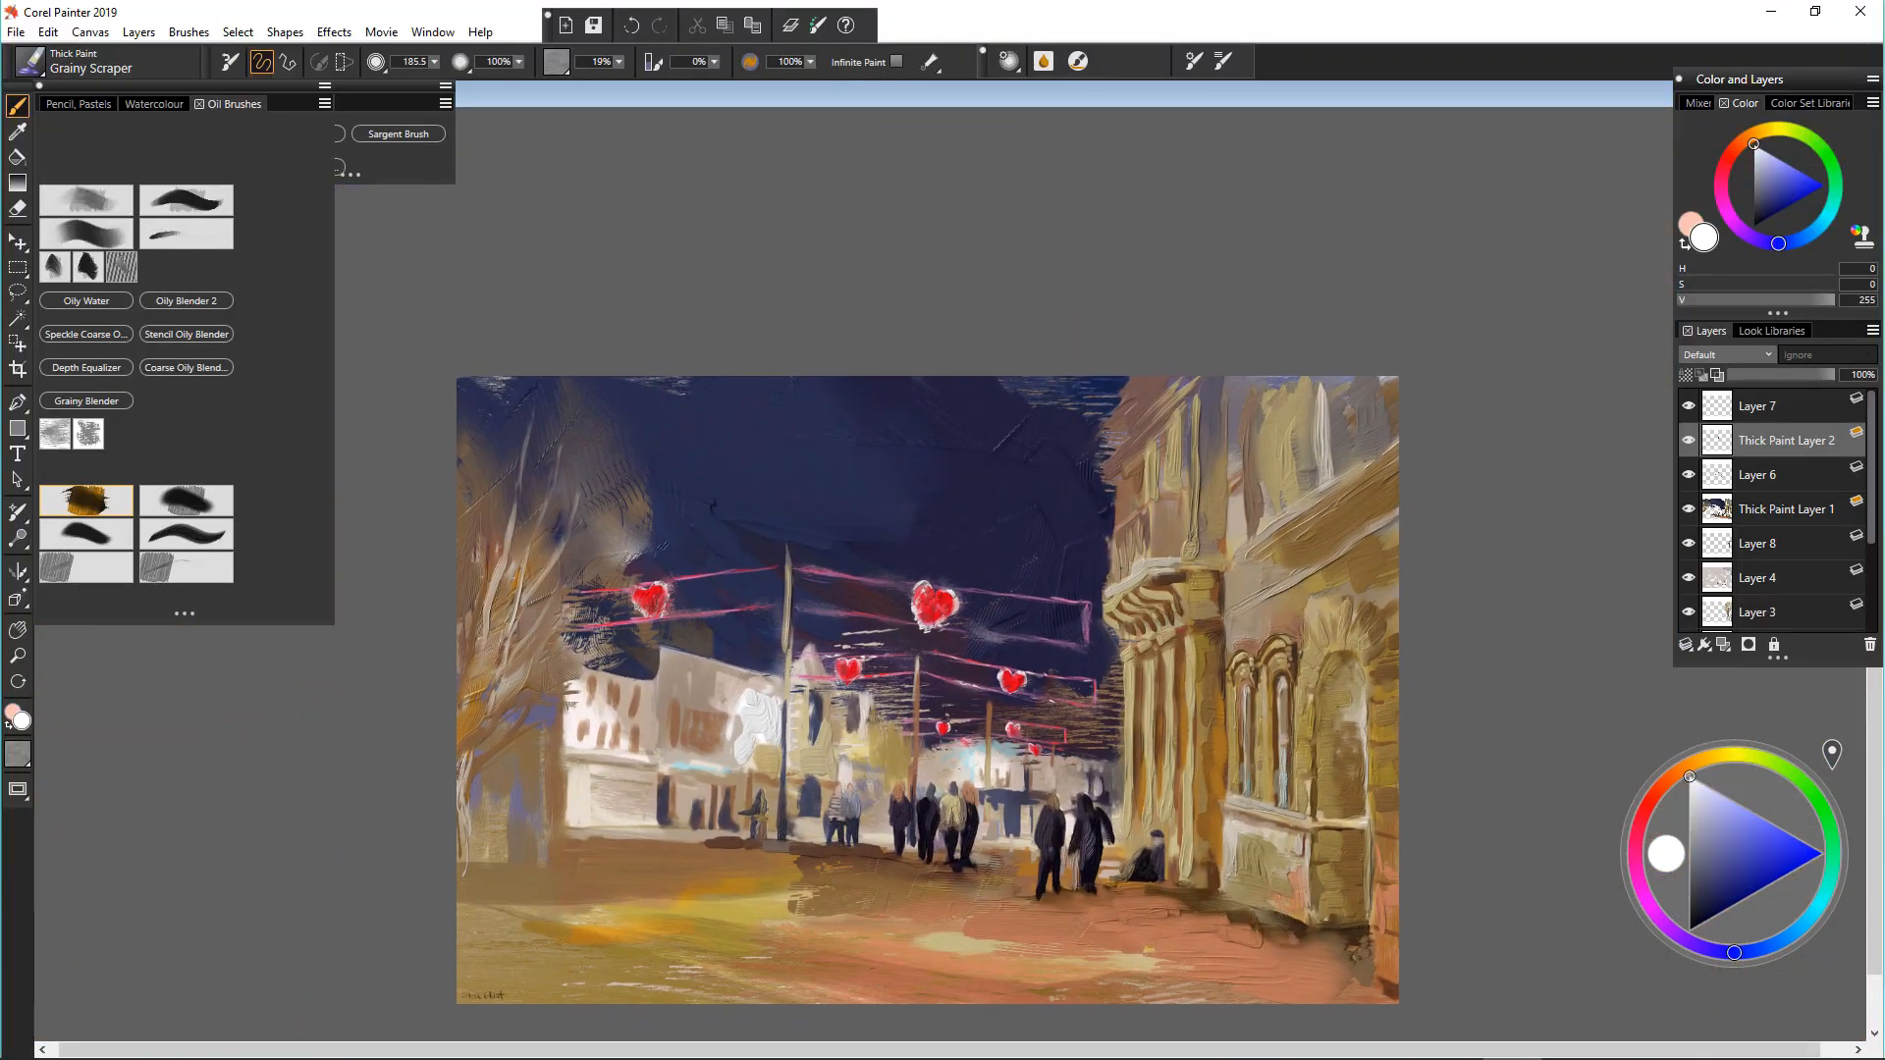
left_click(87, 501)
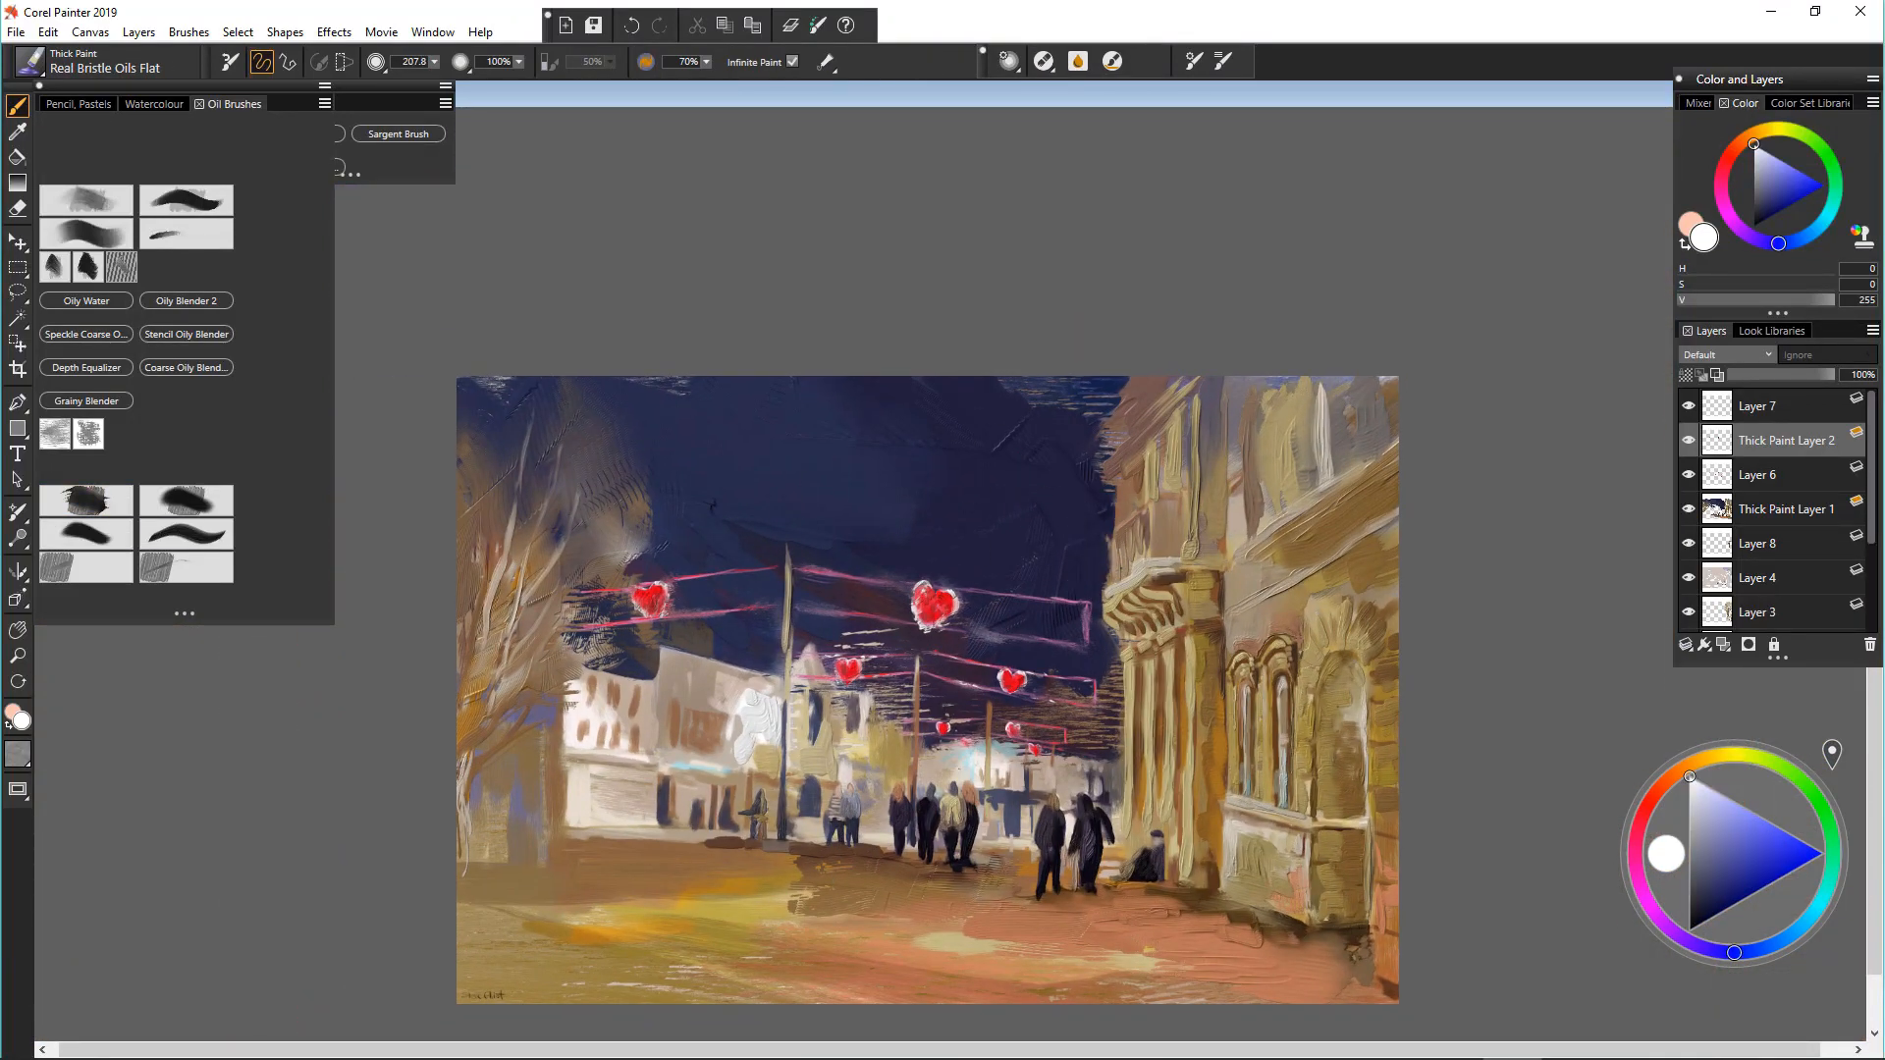
mouse_move(1073, 547)
left_mouse_down()
mouse_move(1009, 510)
mouse_move(1169, 557)
left_mouse_up()
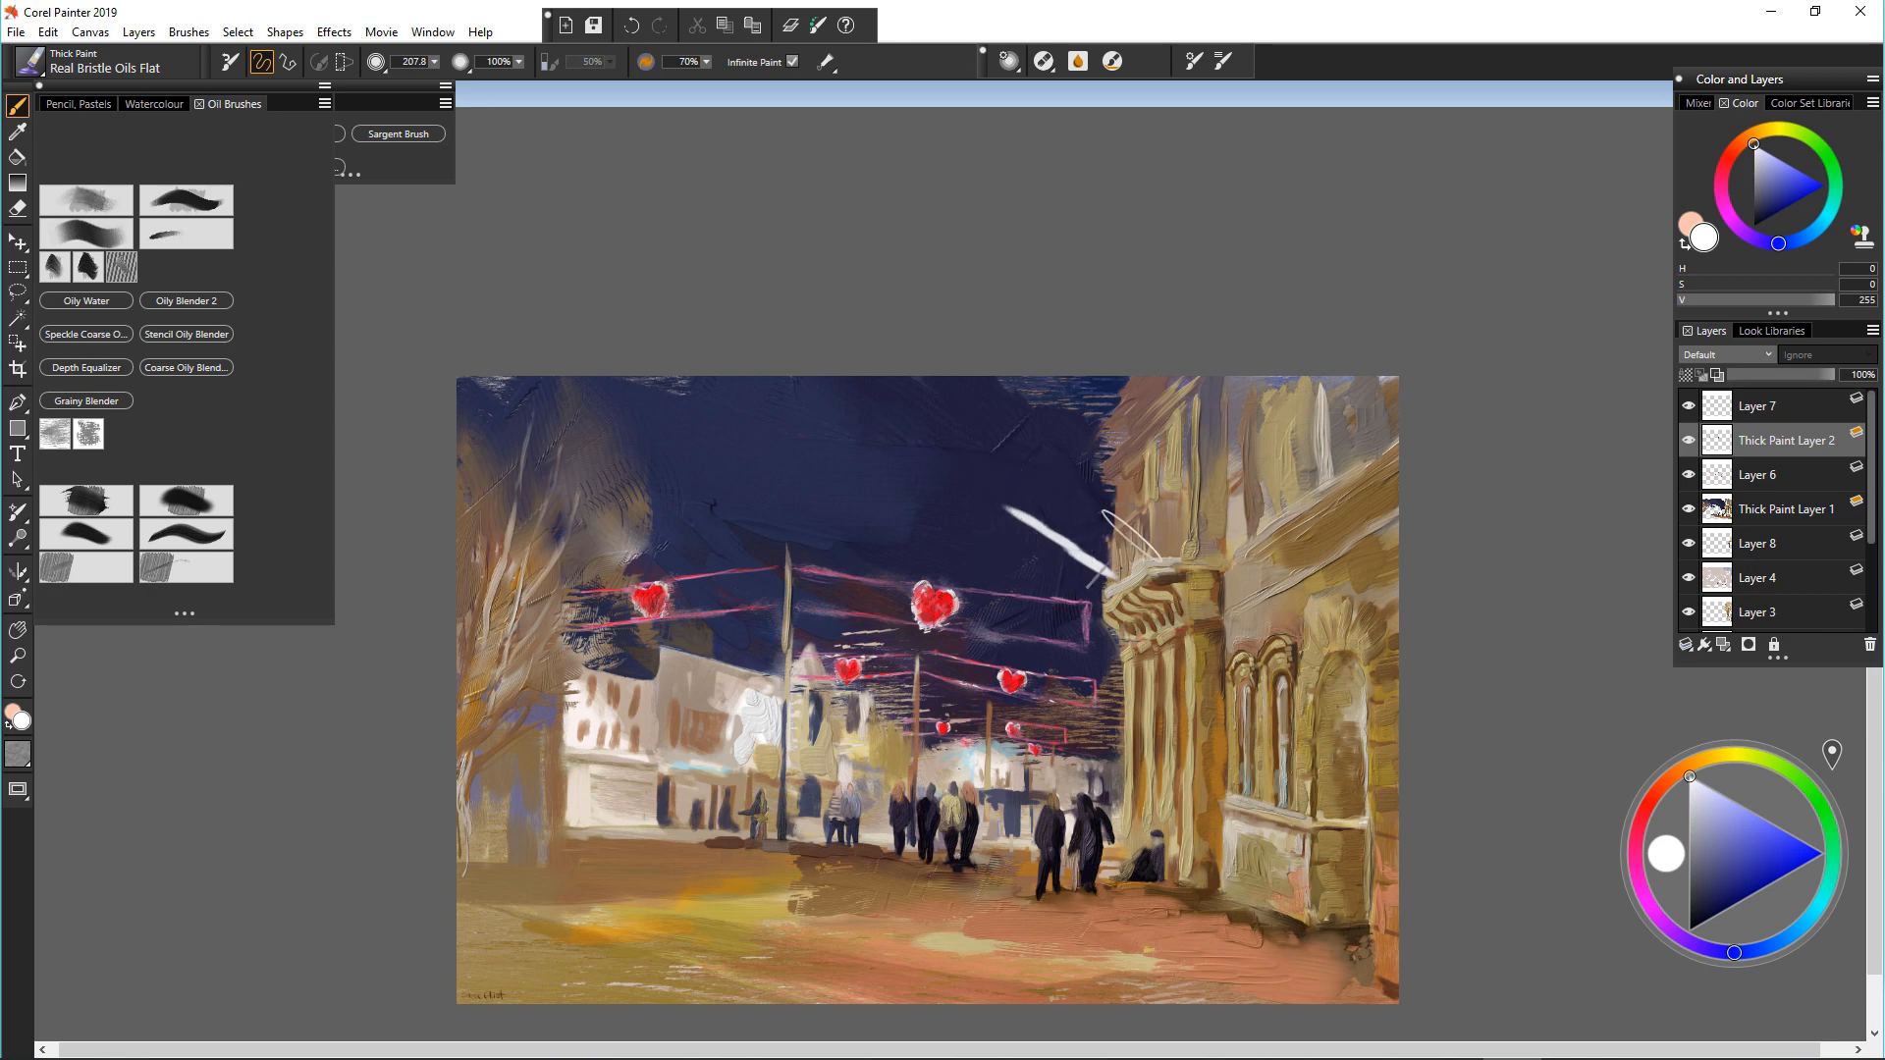
left_click_drag(1083, 496, 1029, 472)
key("ctrl+z")
key("ctrl+z")
key("ctrl+z")
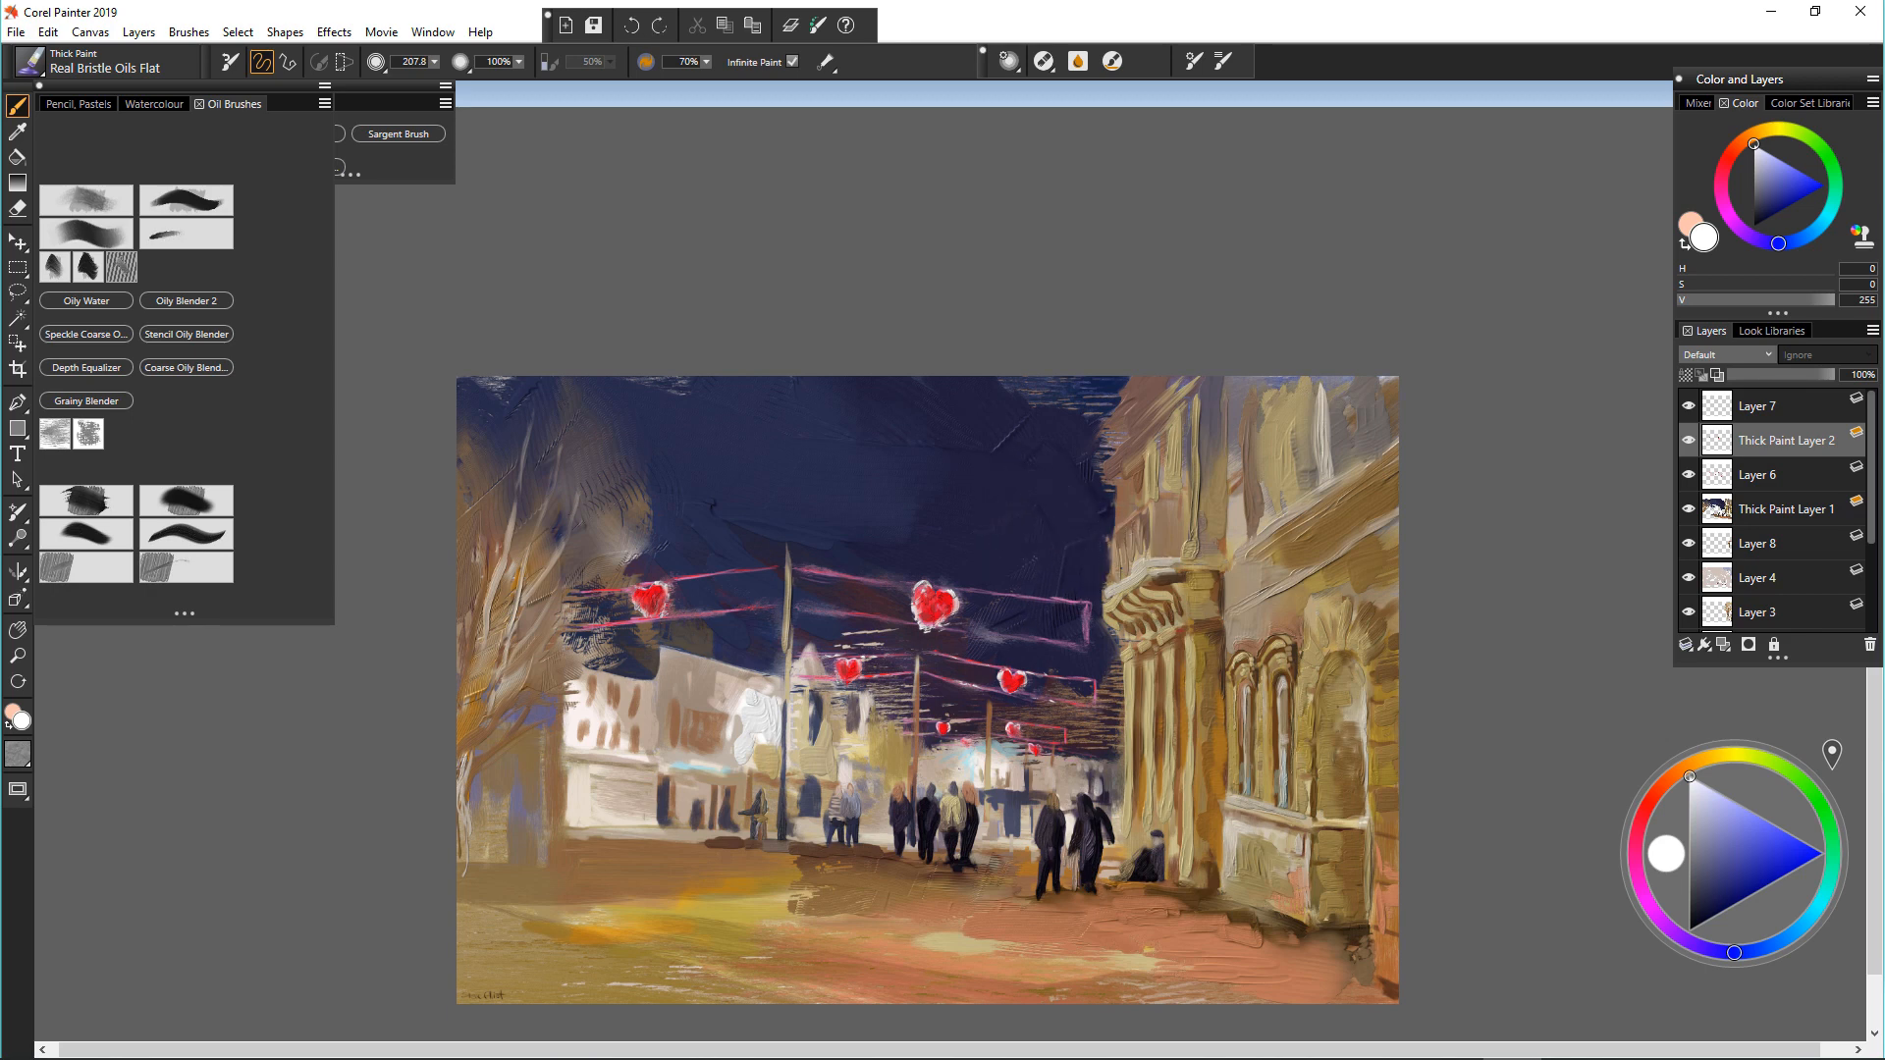
Step: Paint four thin beige flagpoles with grey shading, projecting from the right-hand building into the sky, using Real Bristle Oils Flat
left_click(1115, 589, "alt")
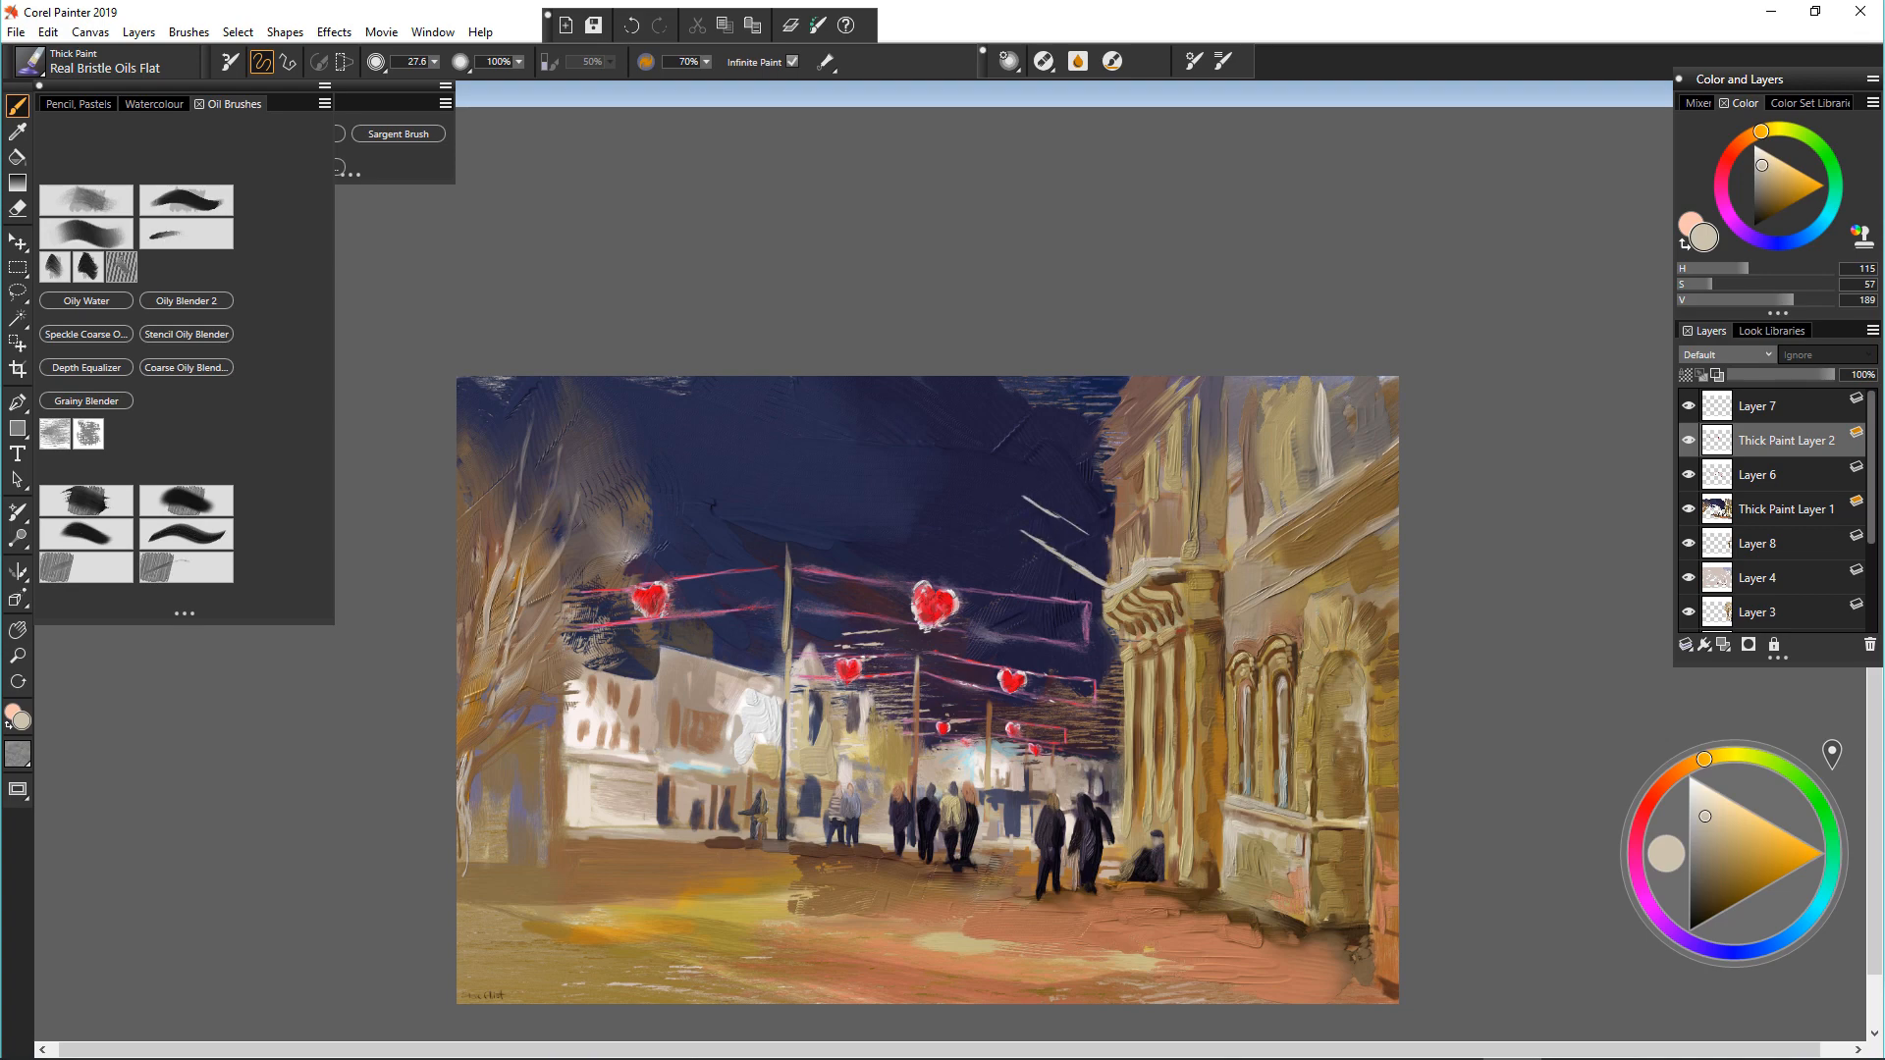
scroll(1065, 552, "up", 2)
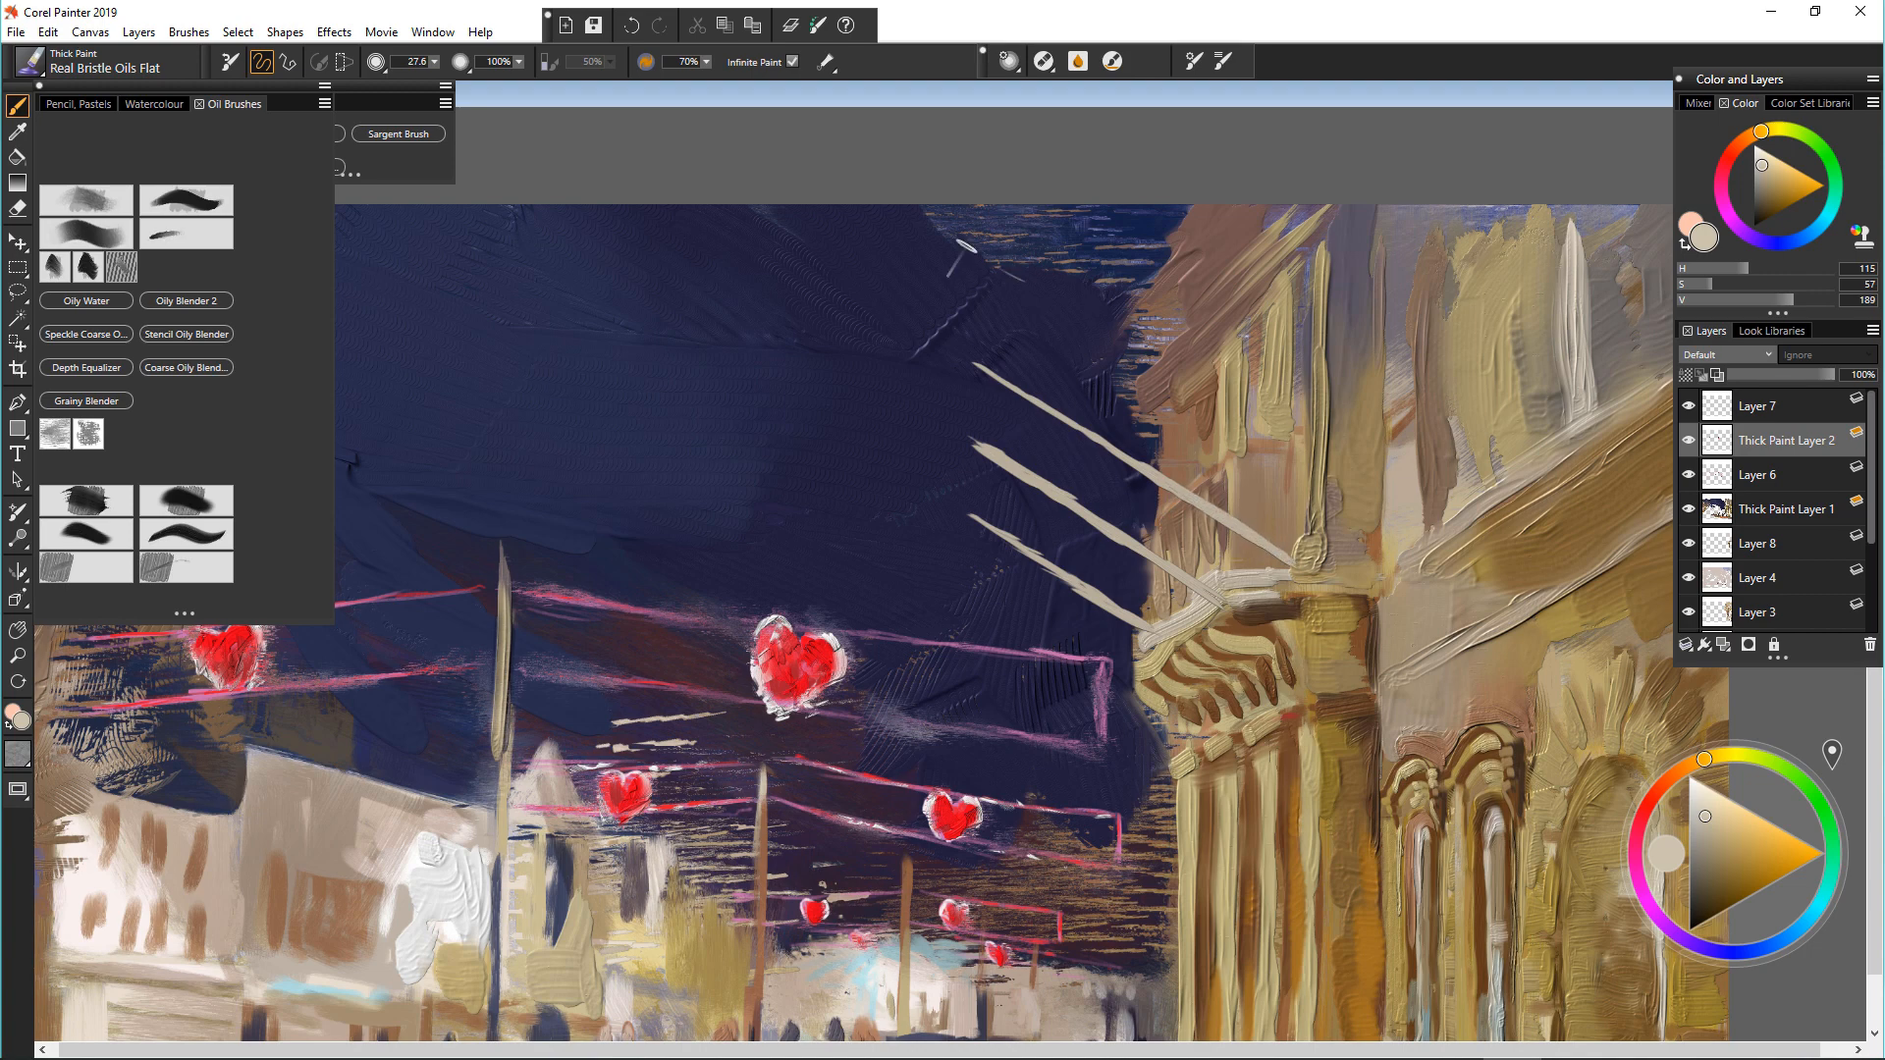
left_click_drag(964, 249, 1122, 338)
left_click(1328, 352, "alt")
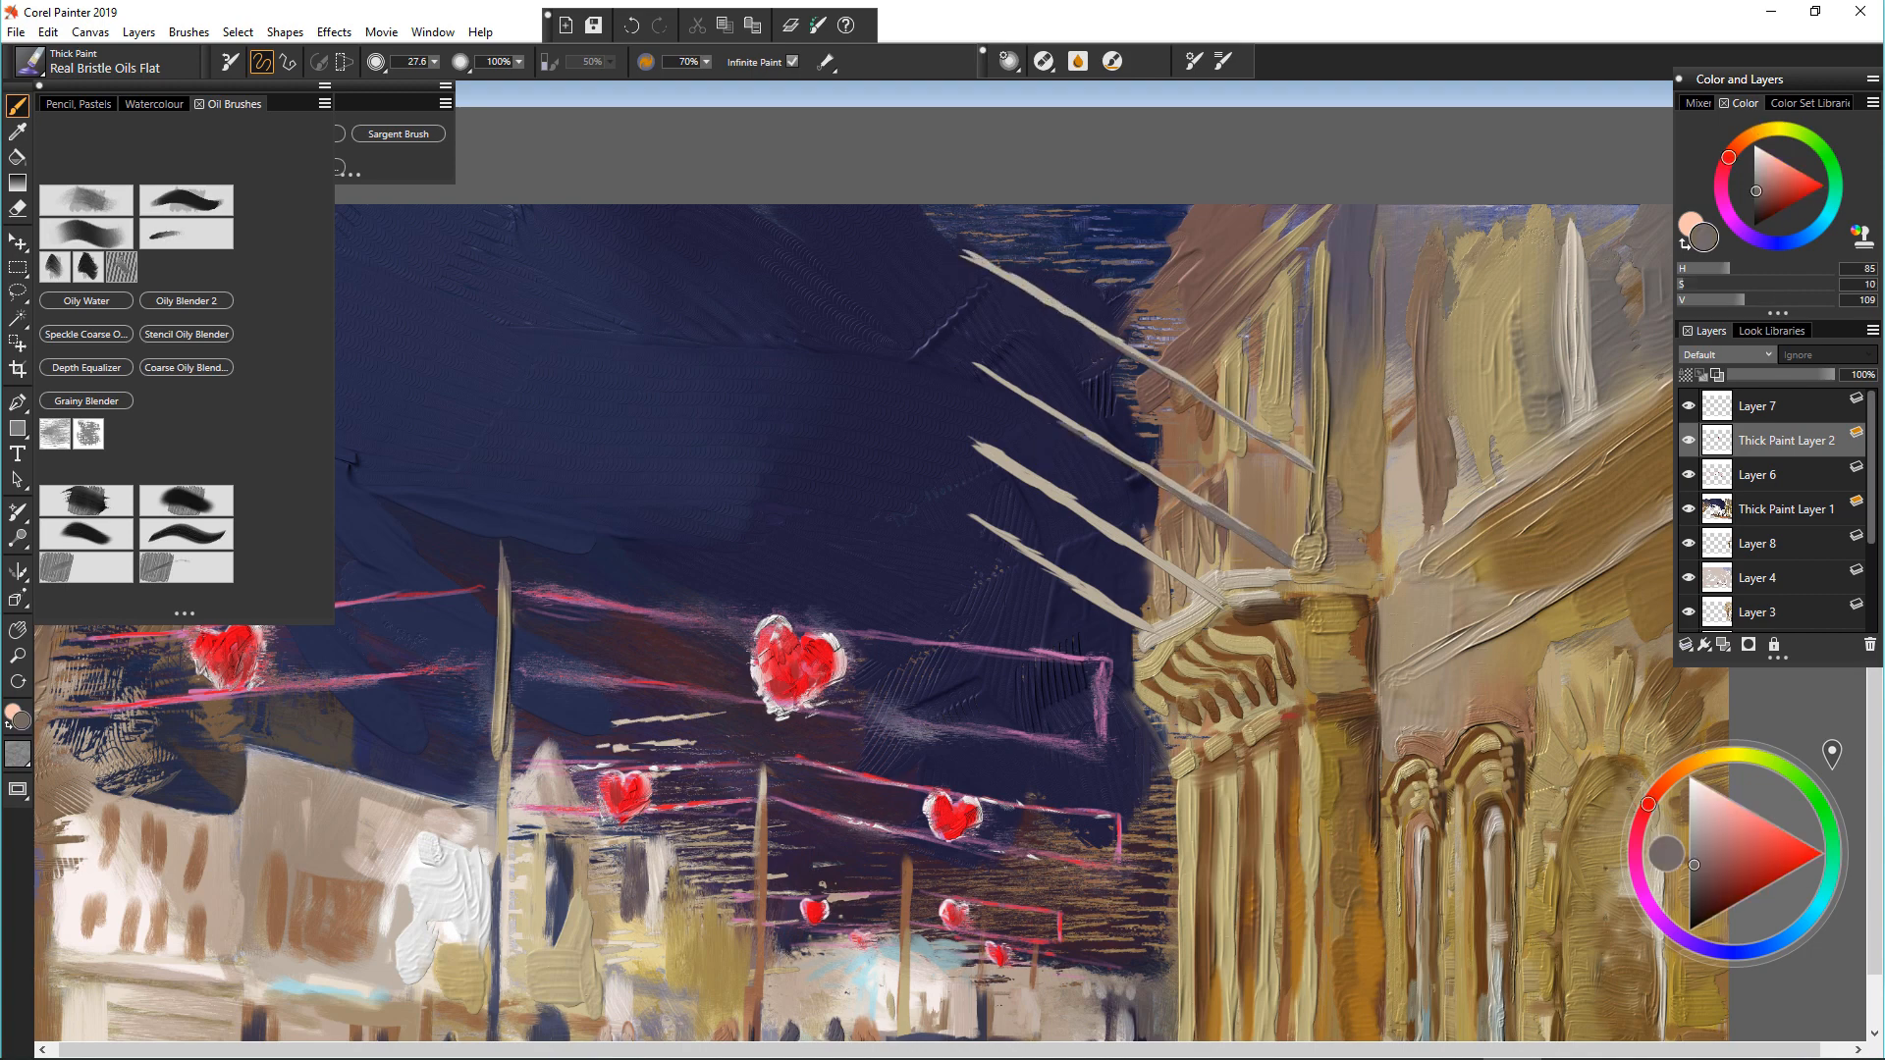
Step: Paint a small hanging flag near the tip of the third flagpole in dark blue, purple, yellow and orange with Real Bristle Oils Flat
left_click(85, 500)
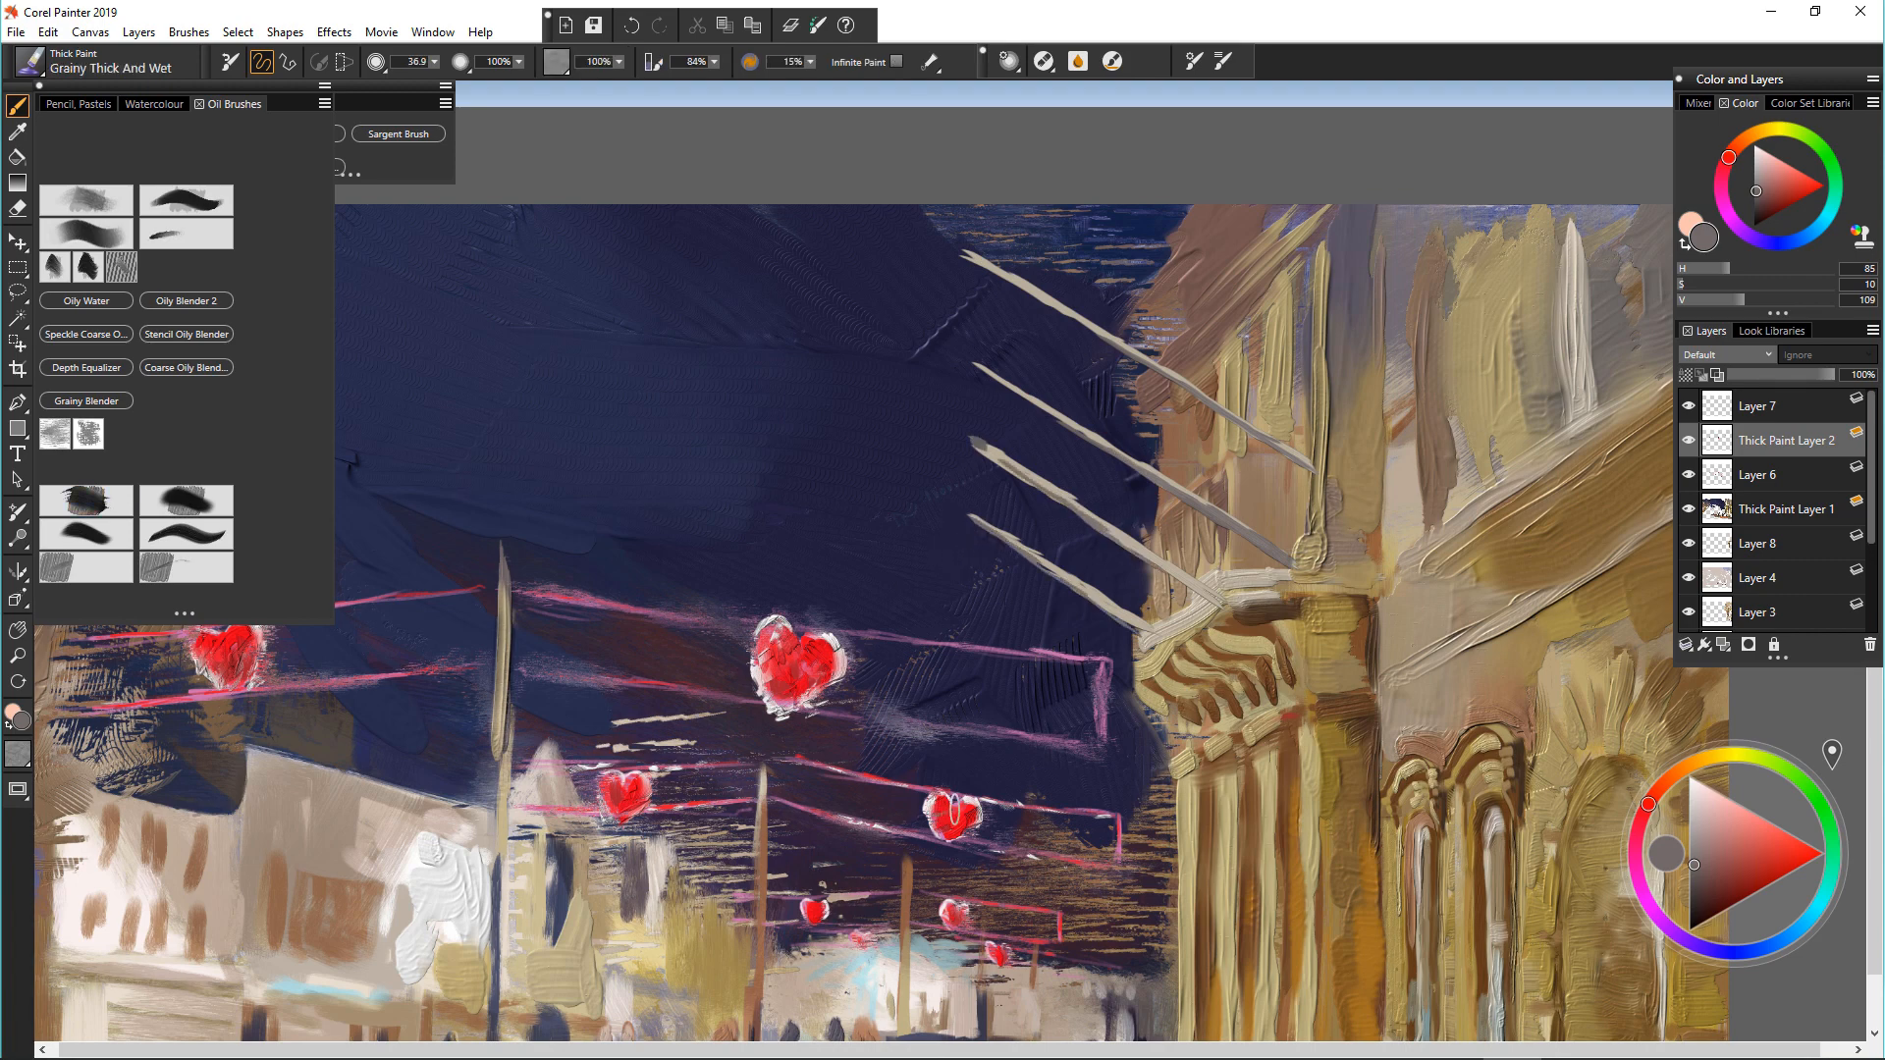
left_click(1810, 855)
scroll(985, 463, "up", 2)
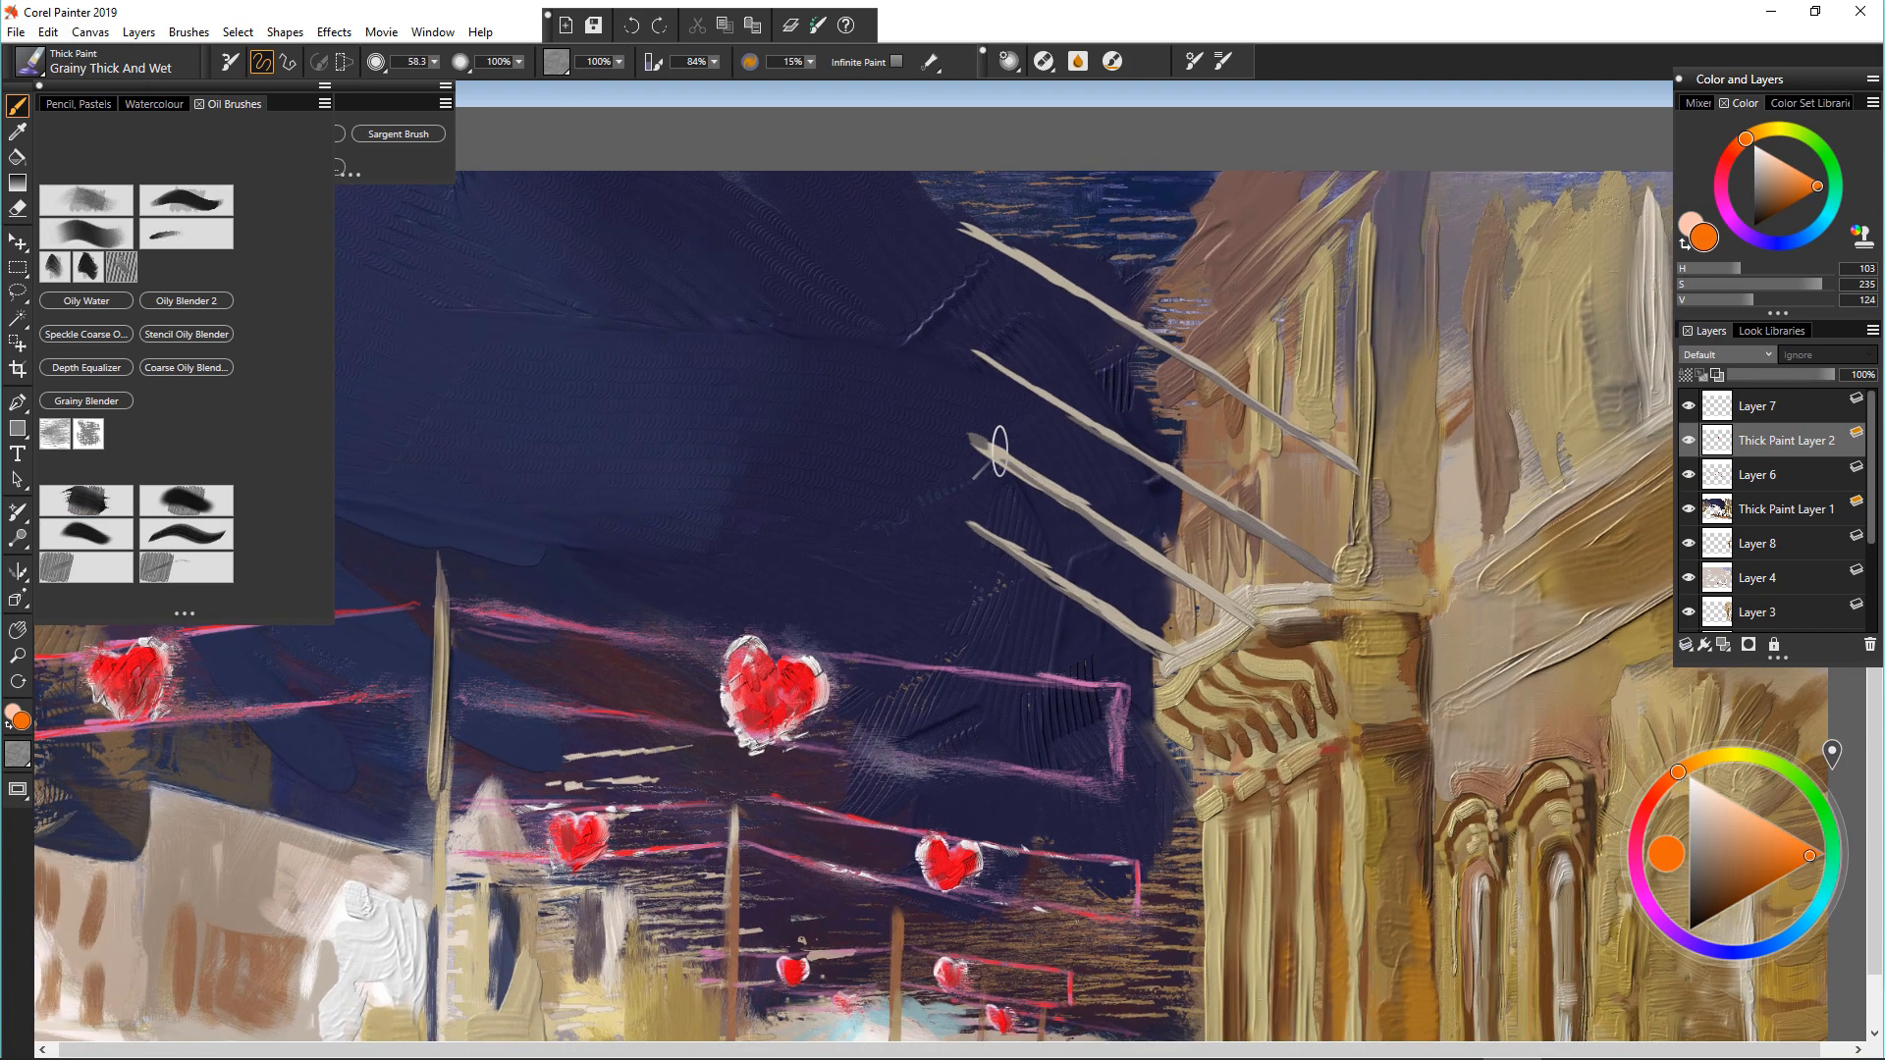
right_click(1002, 477)
left_click(1077, 968)
key("]")
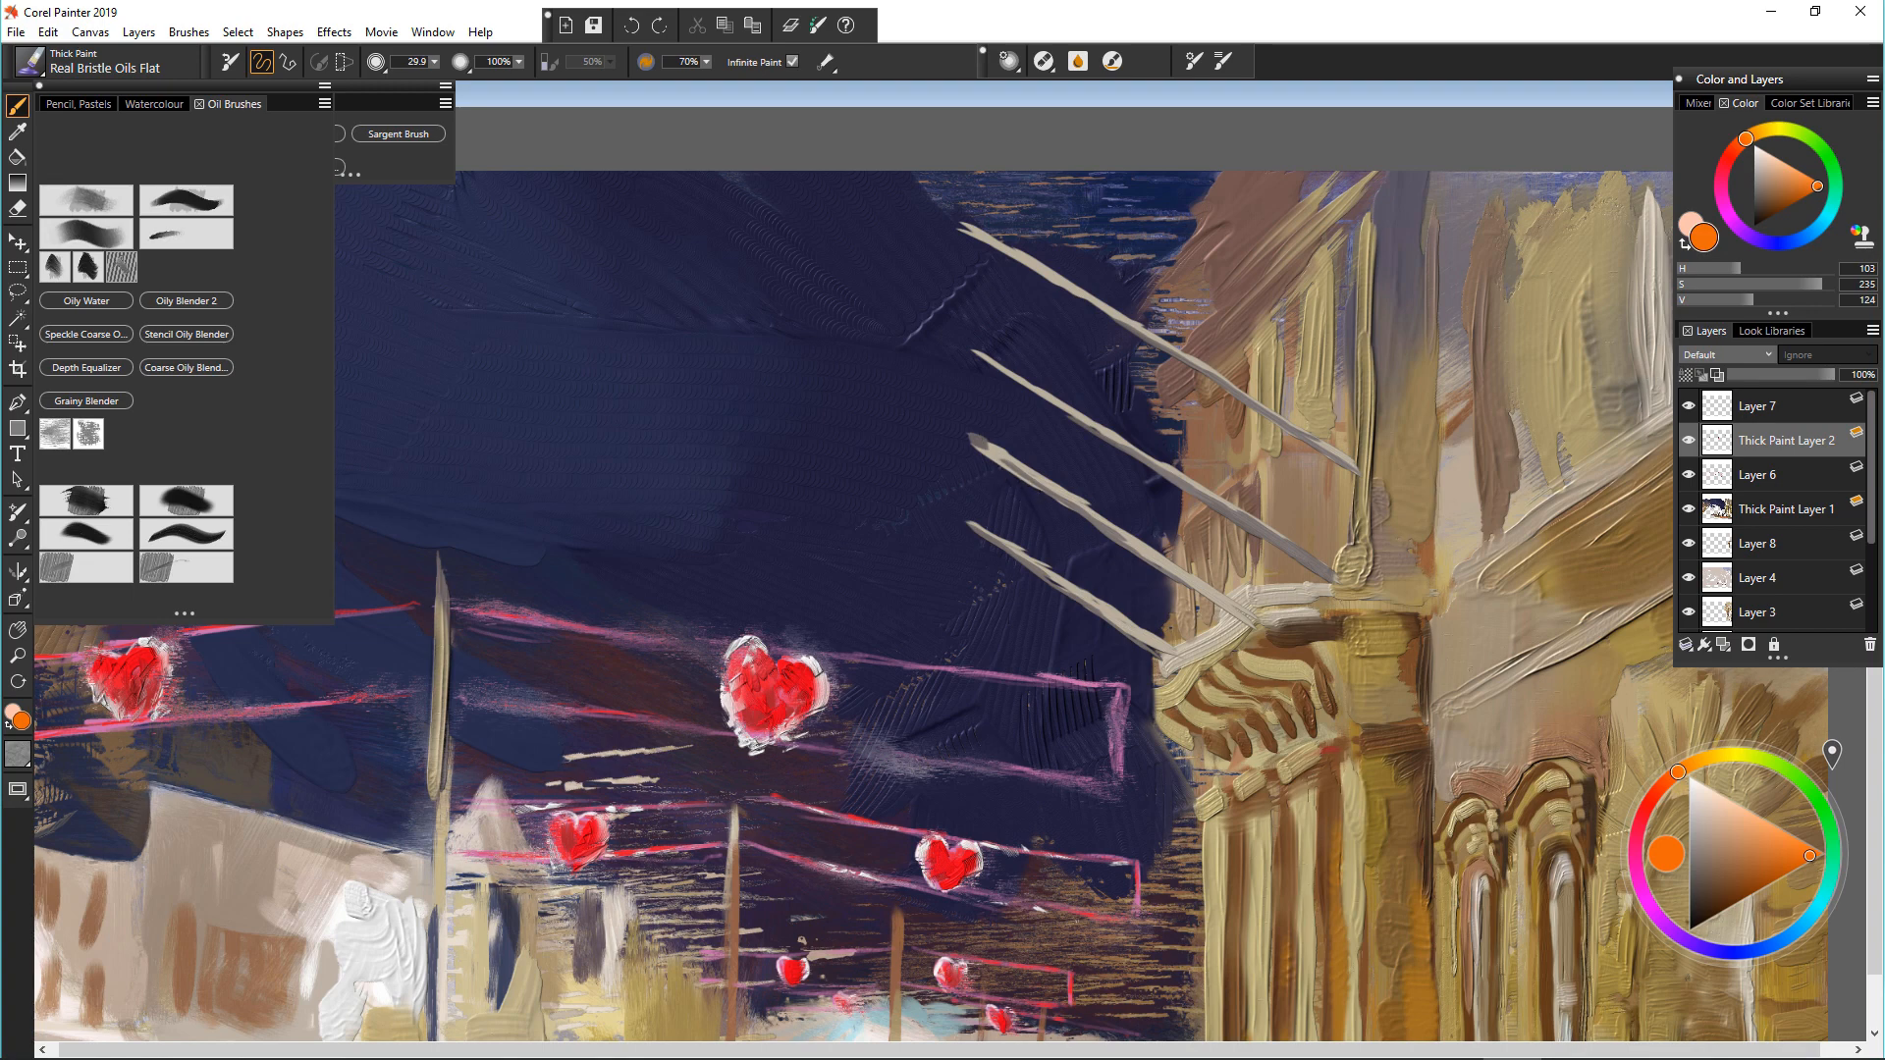
left_click(1018, 483, "alt")
left_click(1021, 495, "alt")
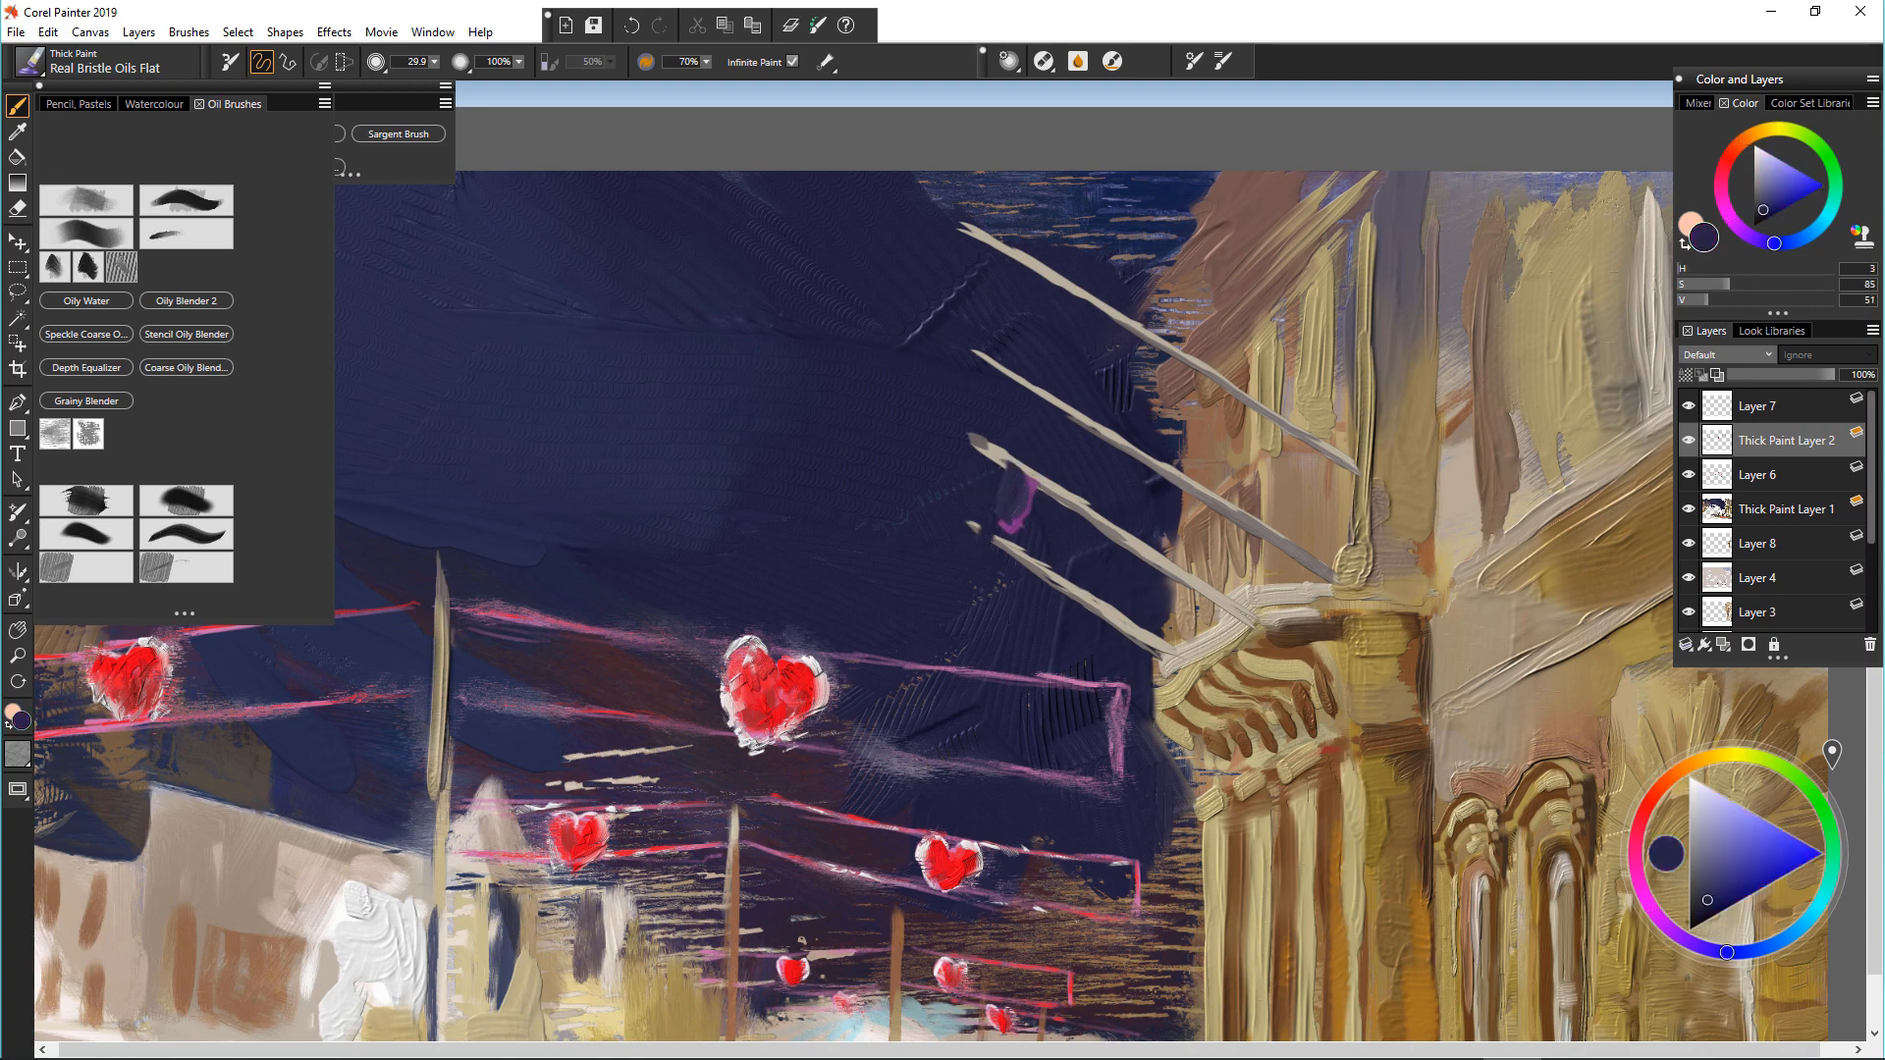
left_click(985, 512, "alt")
mouse_move(999, 459)
left_mouse_down()
mouse_move(998, 565)
mouse_move(991, 447)
left_mouse_up()
left_click(1722, 755)
left_click(1018, 469, "alt")
Step: Trim the flagpole tips with the Eraser and add beige, orange and brown strokes to the flag
key("n")
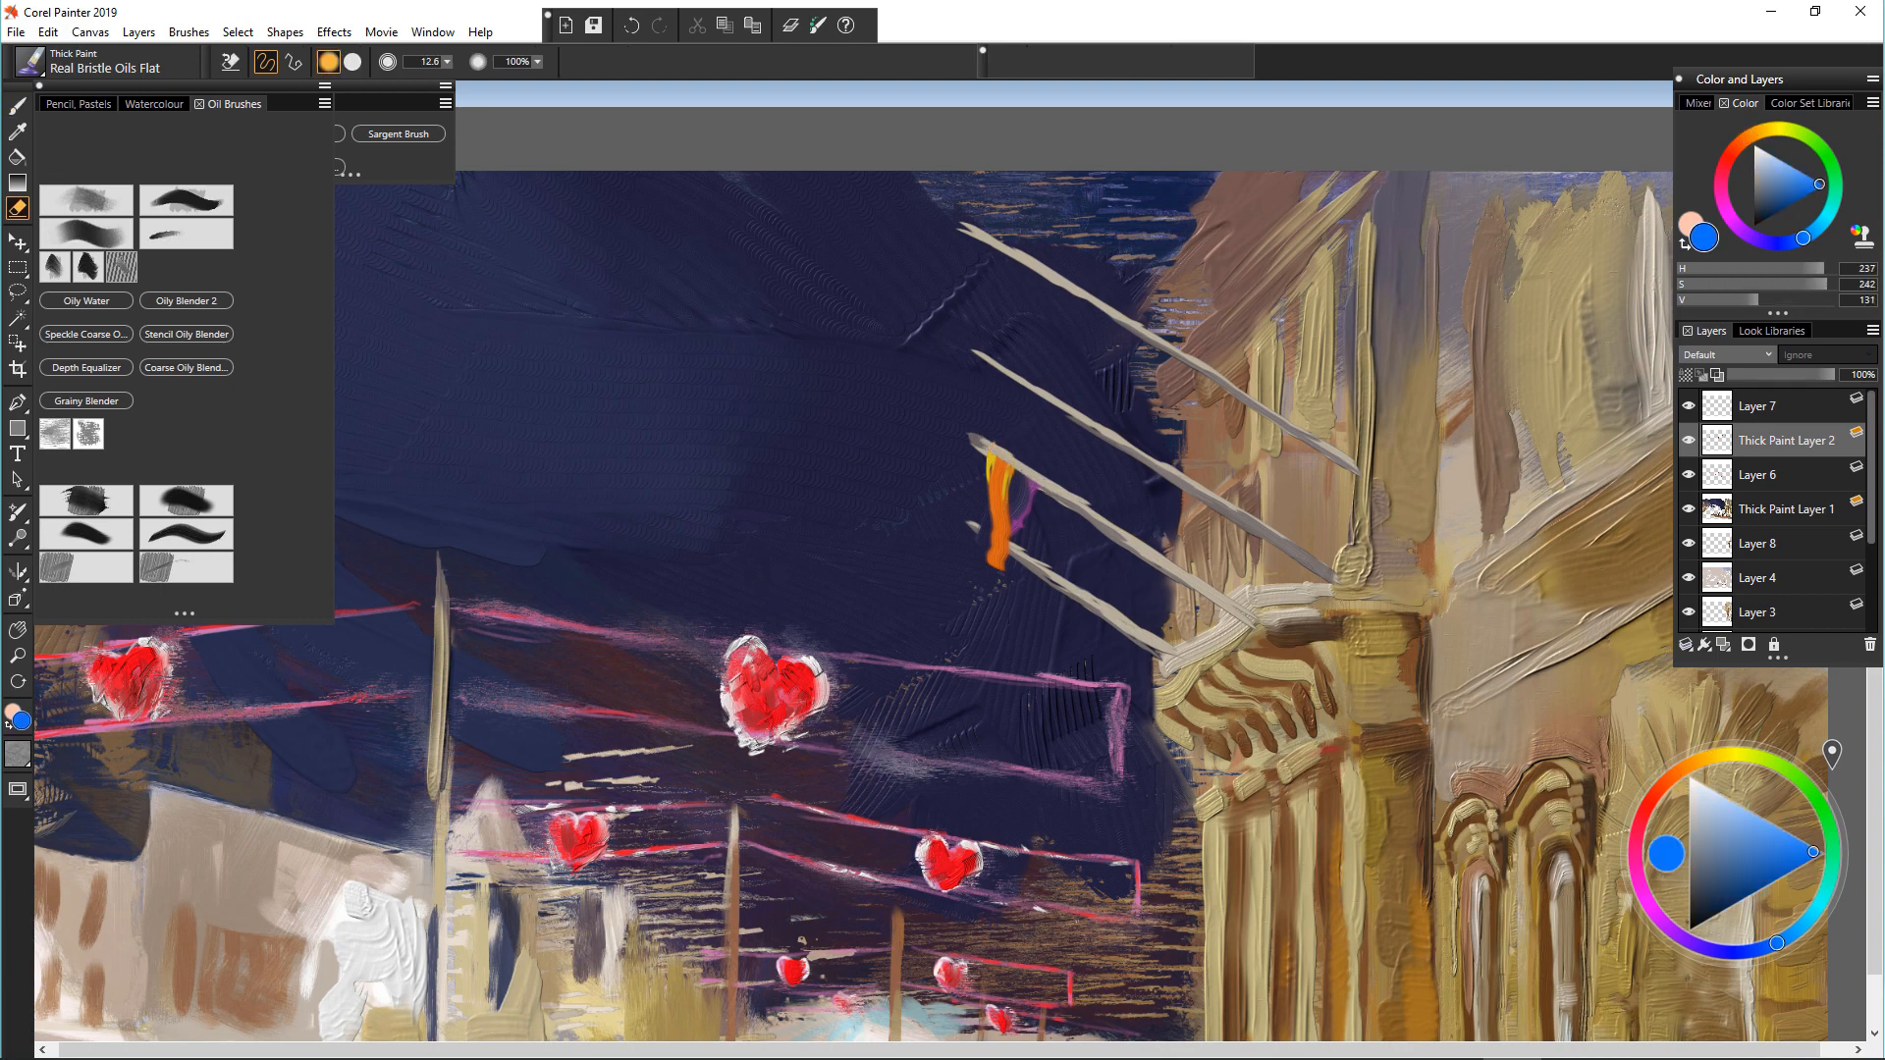
key("b")
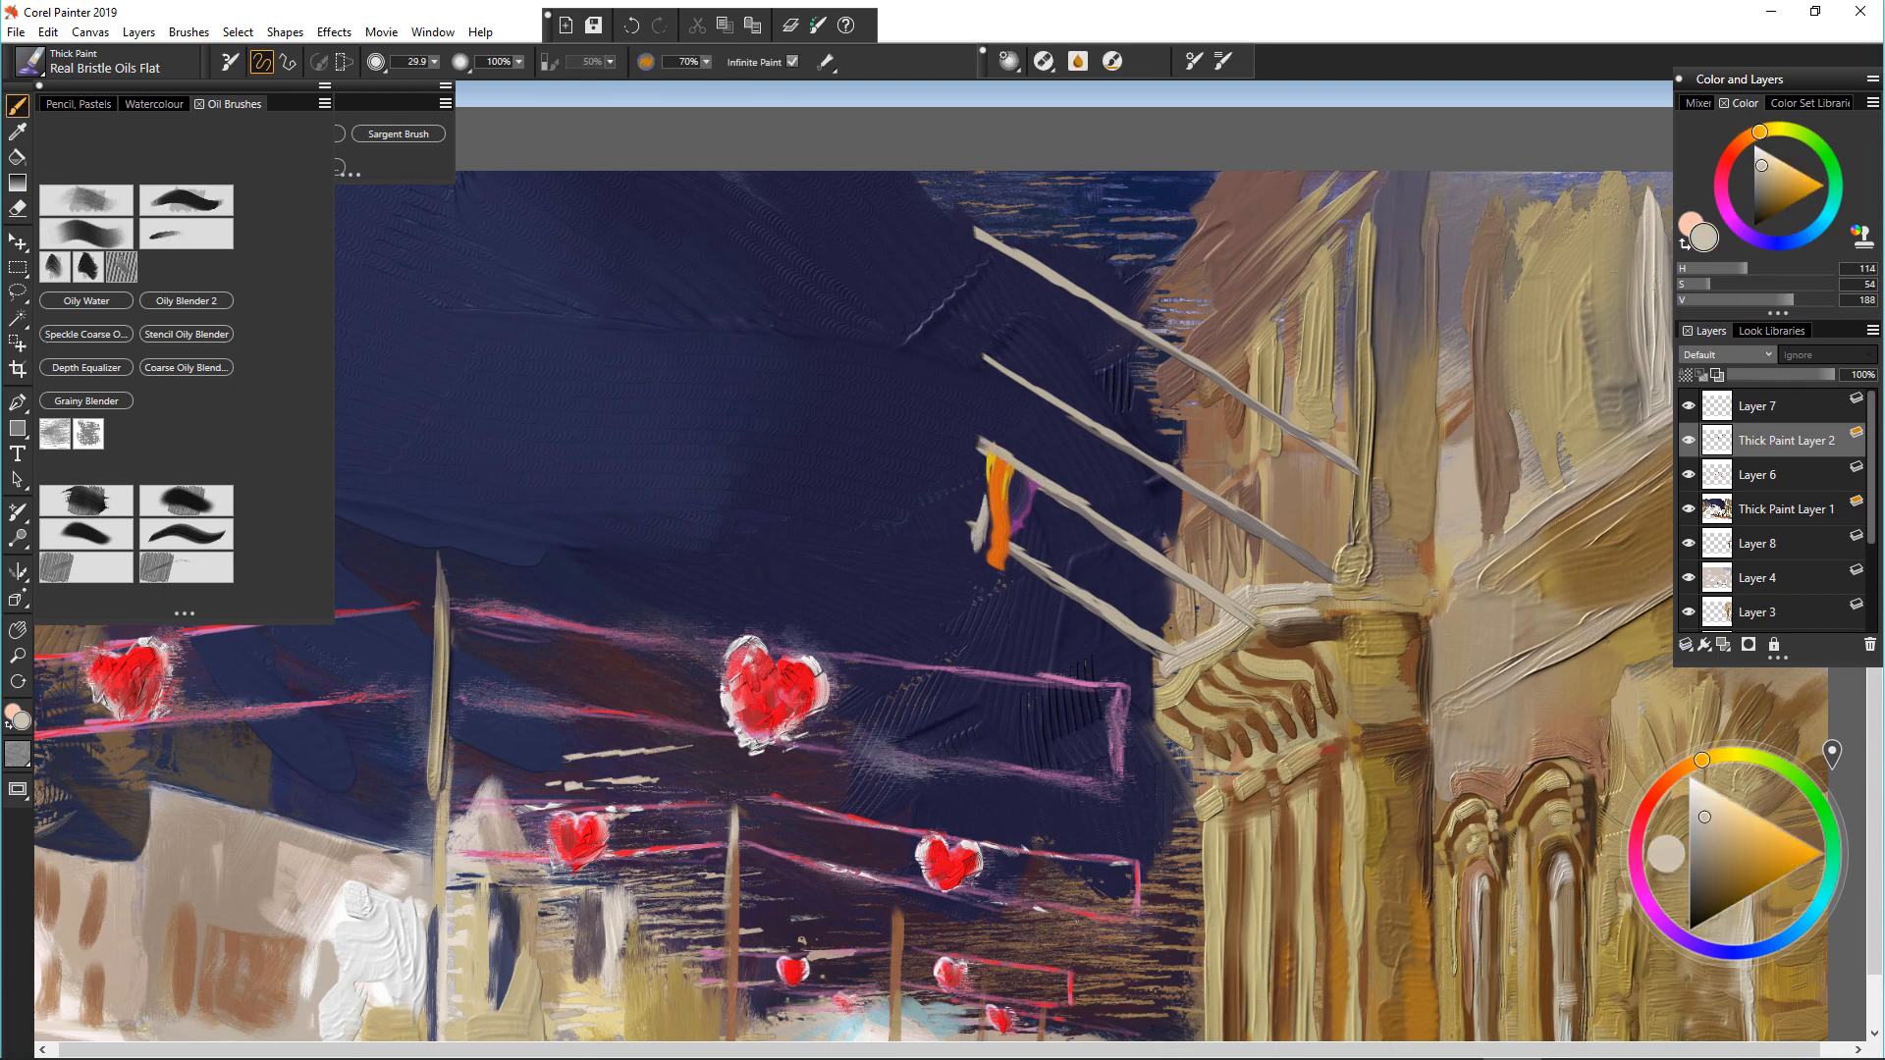
left_click(977, 530, "alt")
left_click(1001, 530, "alt")
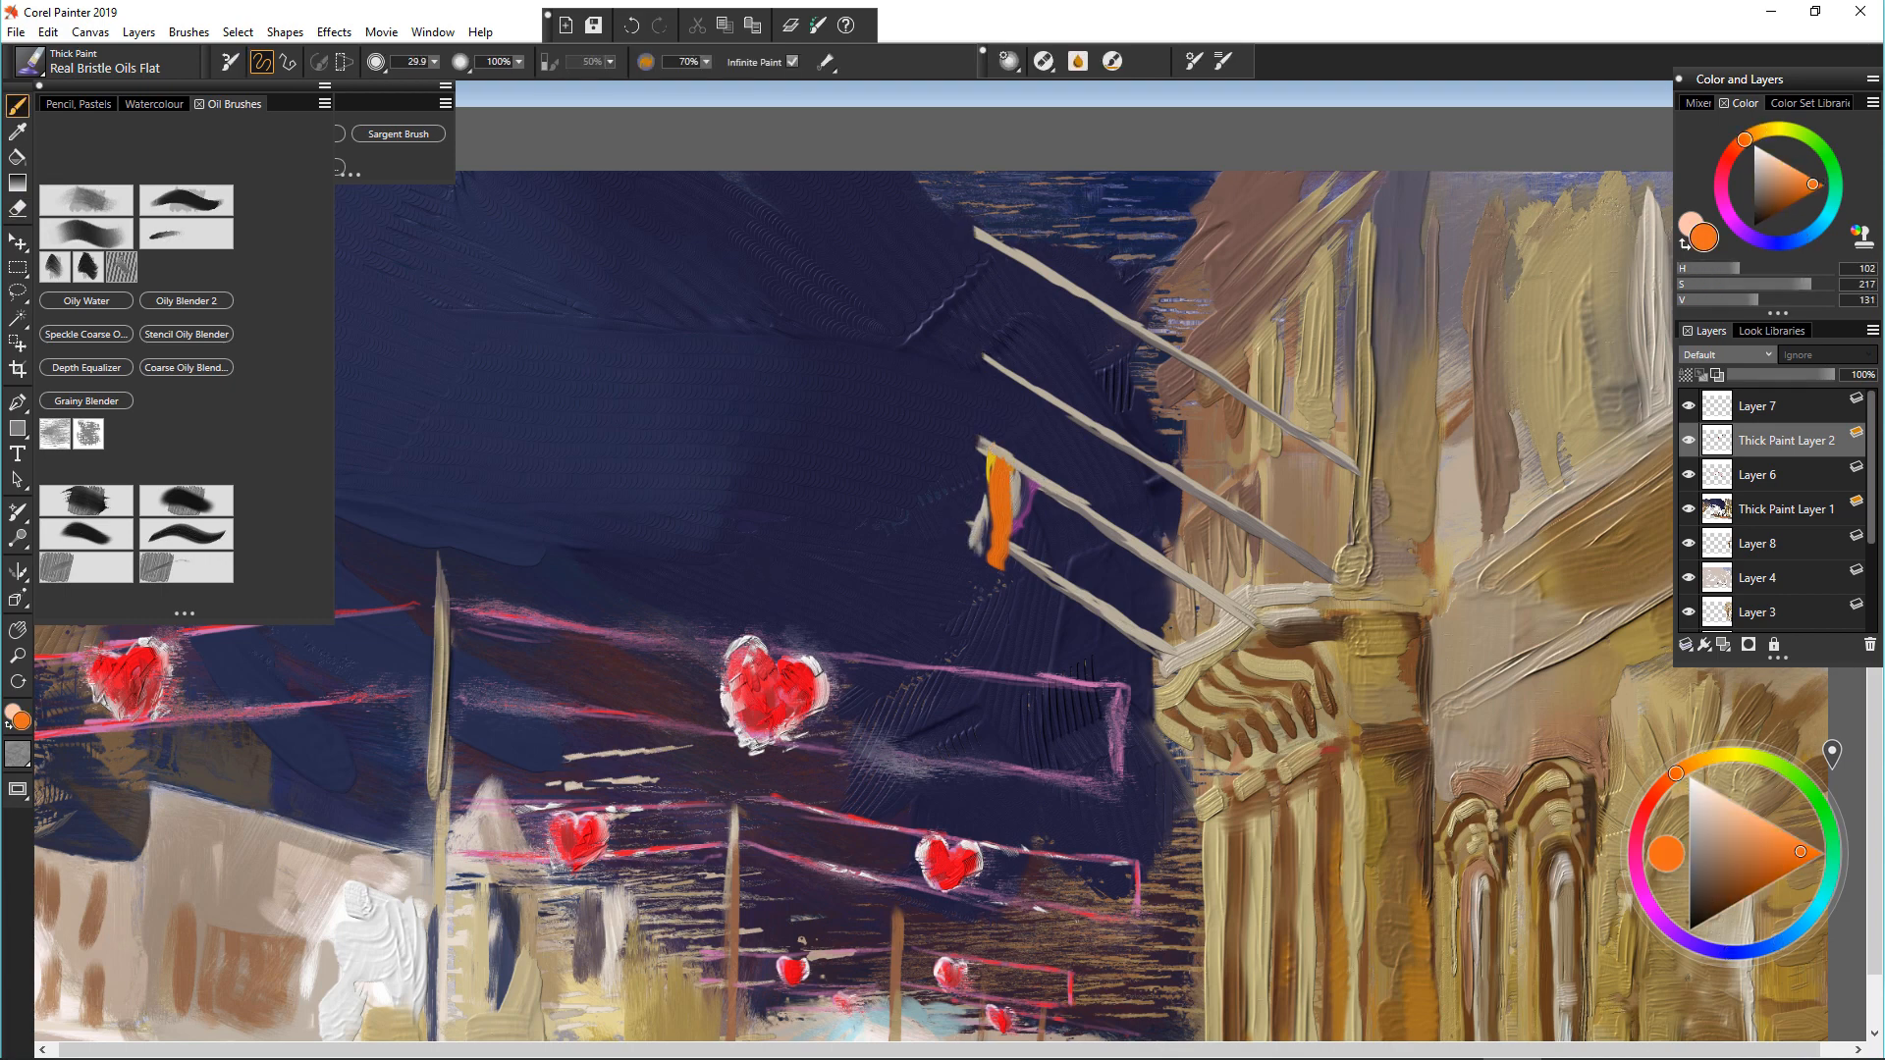
left_click(994, 458, "alt")
Step: Roughen the four flagpoles along their length with a small Grainy Scraper
left_click(185, 567)
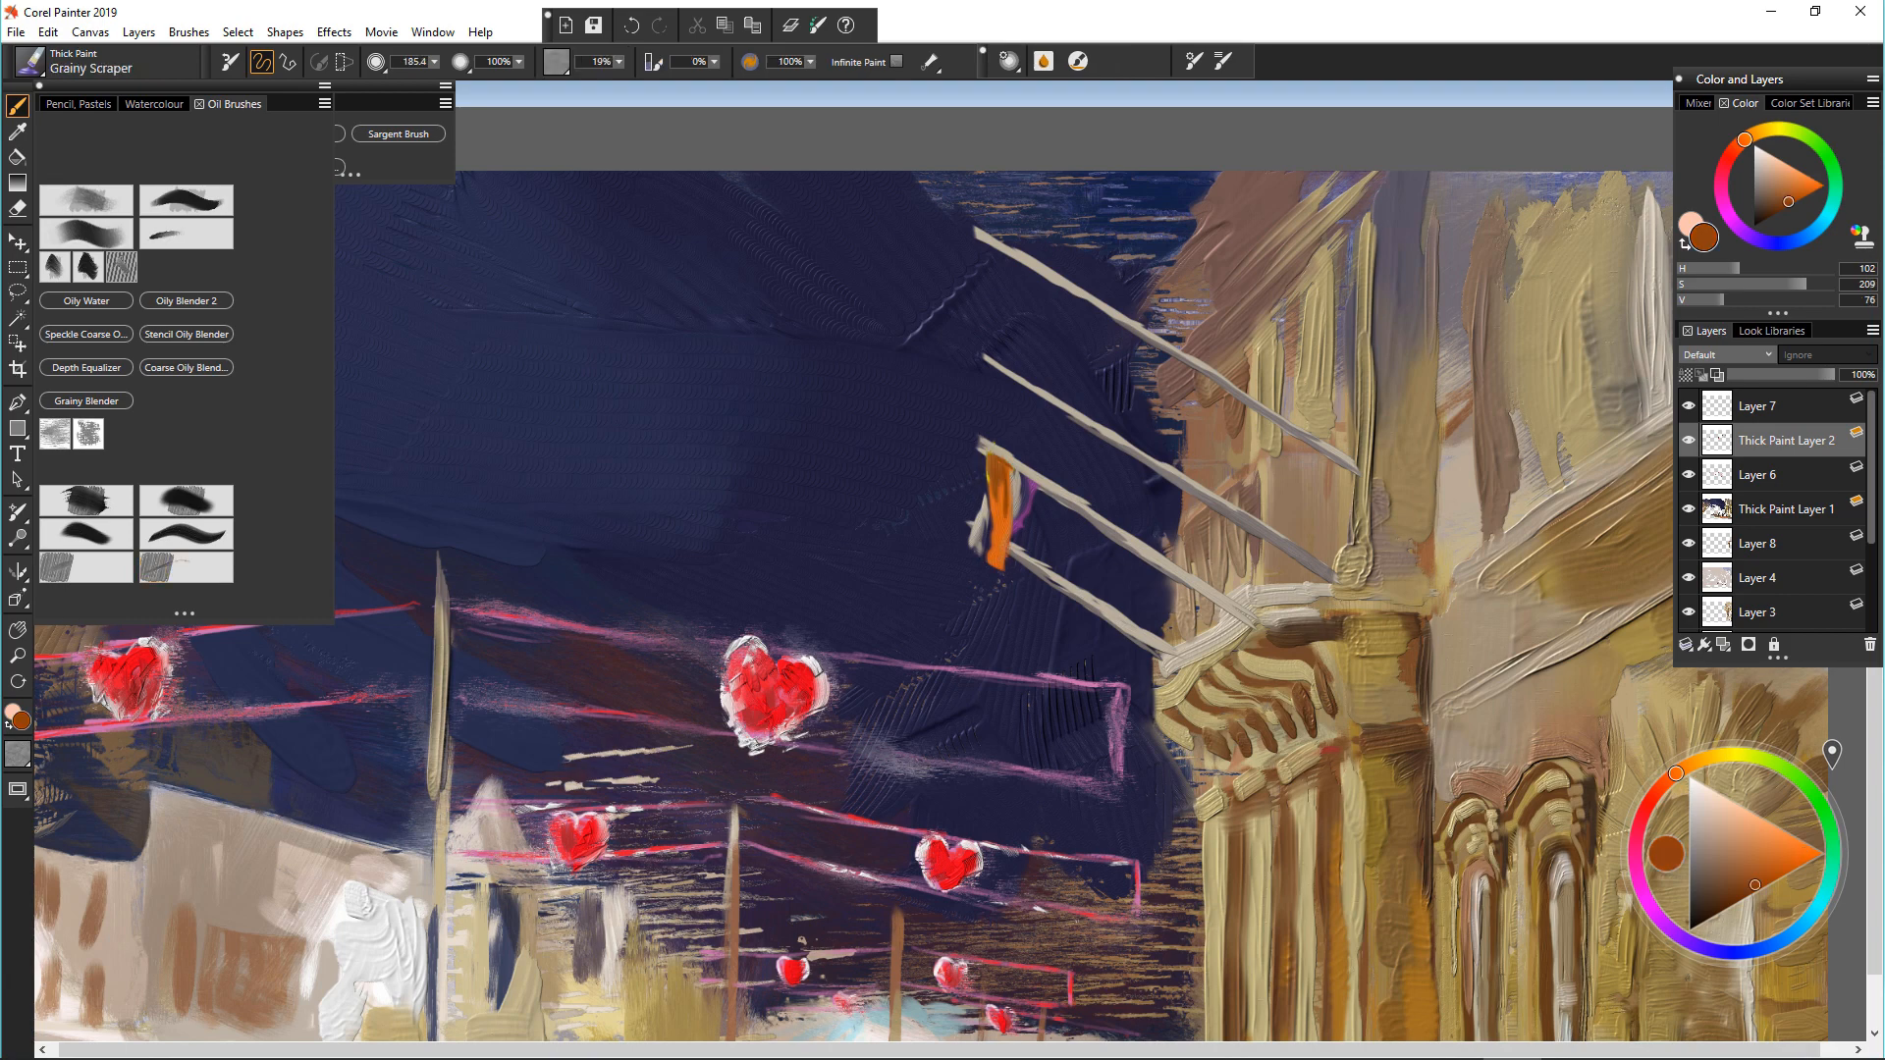
left_click_drag(992, 246, 1316, 442)
left_click_drag(997, 361, 1296, 551)
left_click_drag(1021, 472, 1232, 604)
key("ctrl+z")
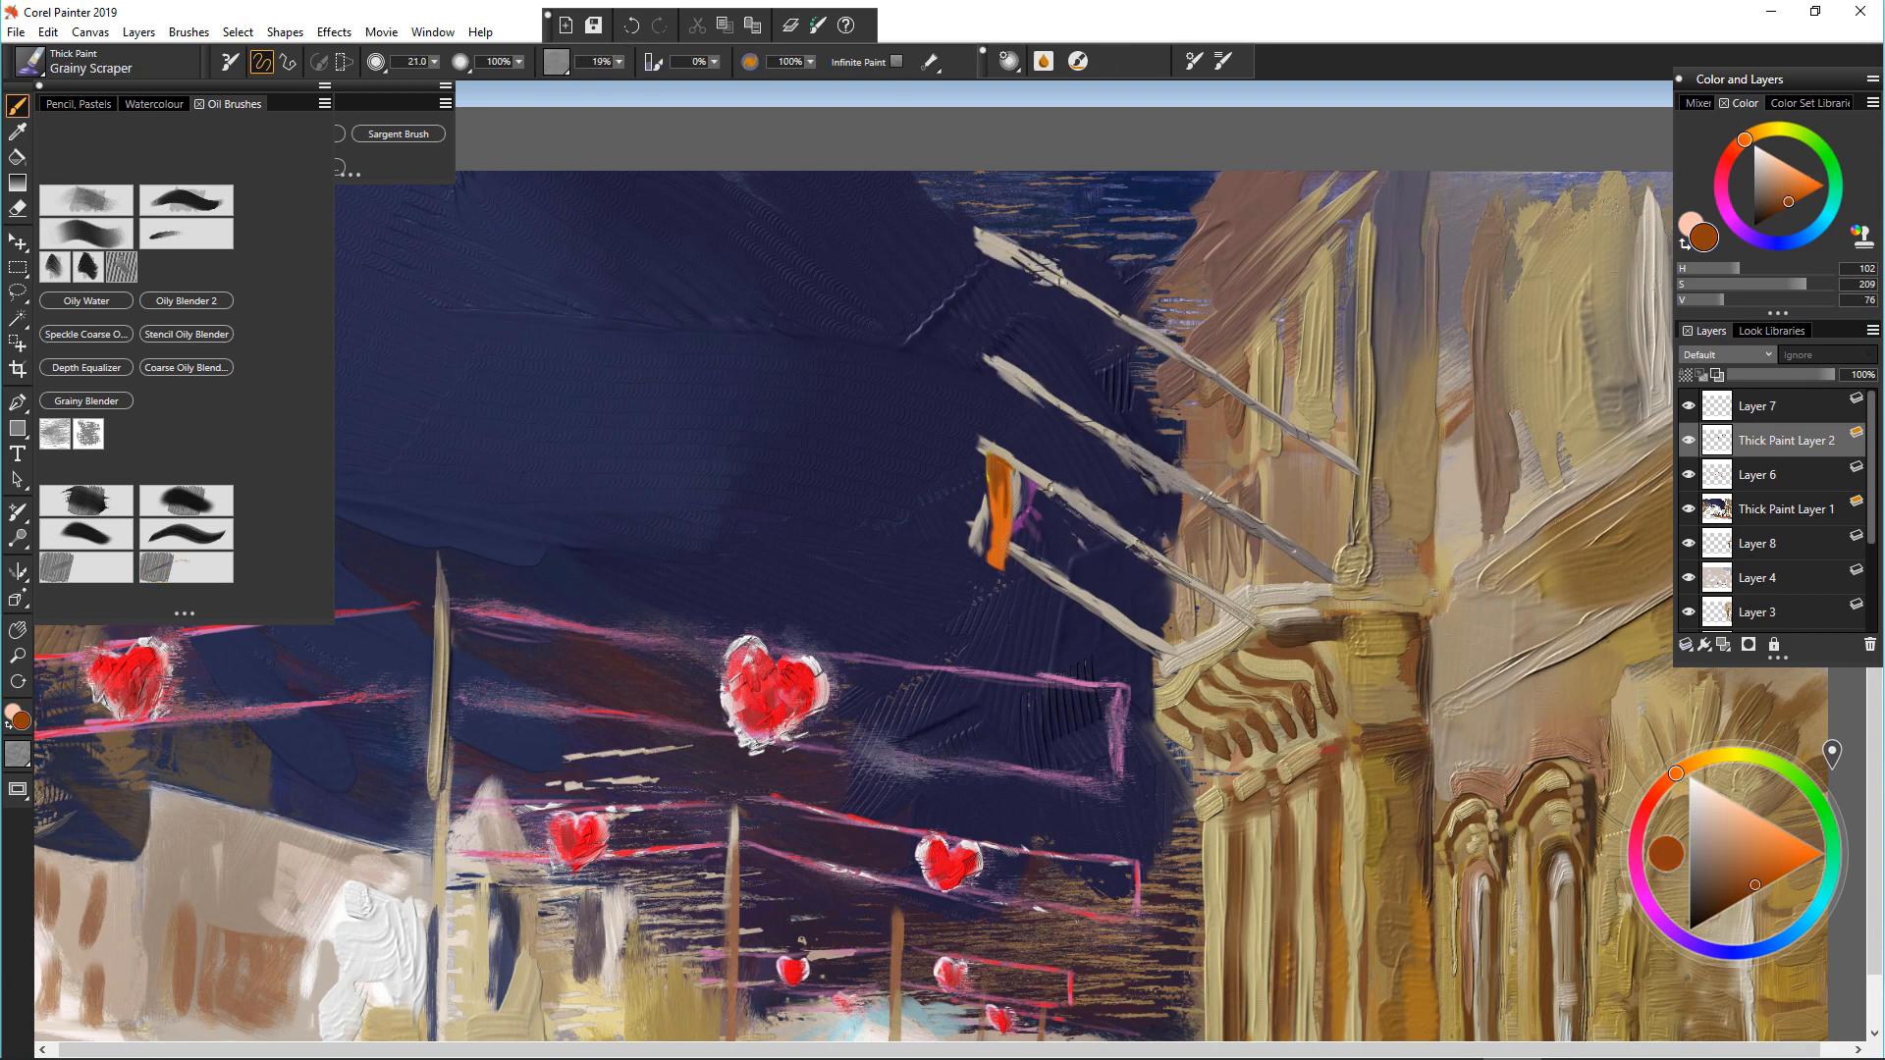
left_click_drag(1028, 562, 1102, 613)
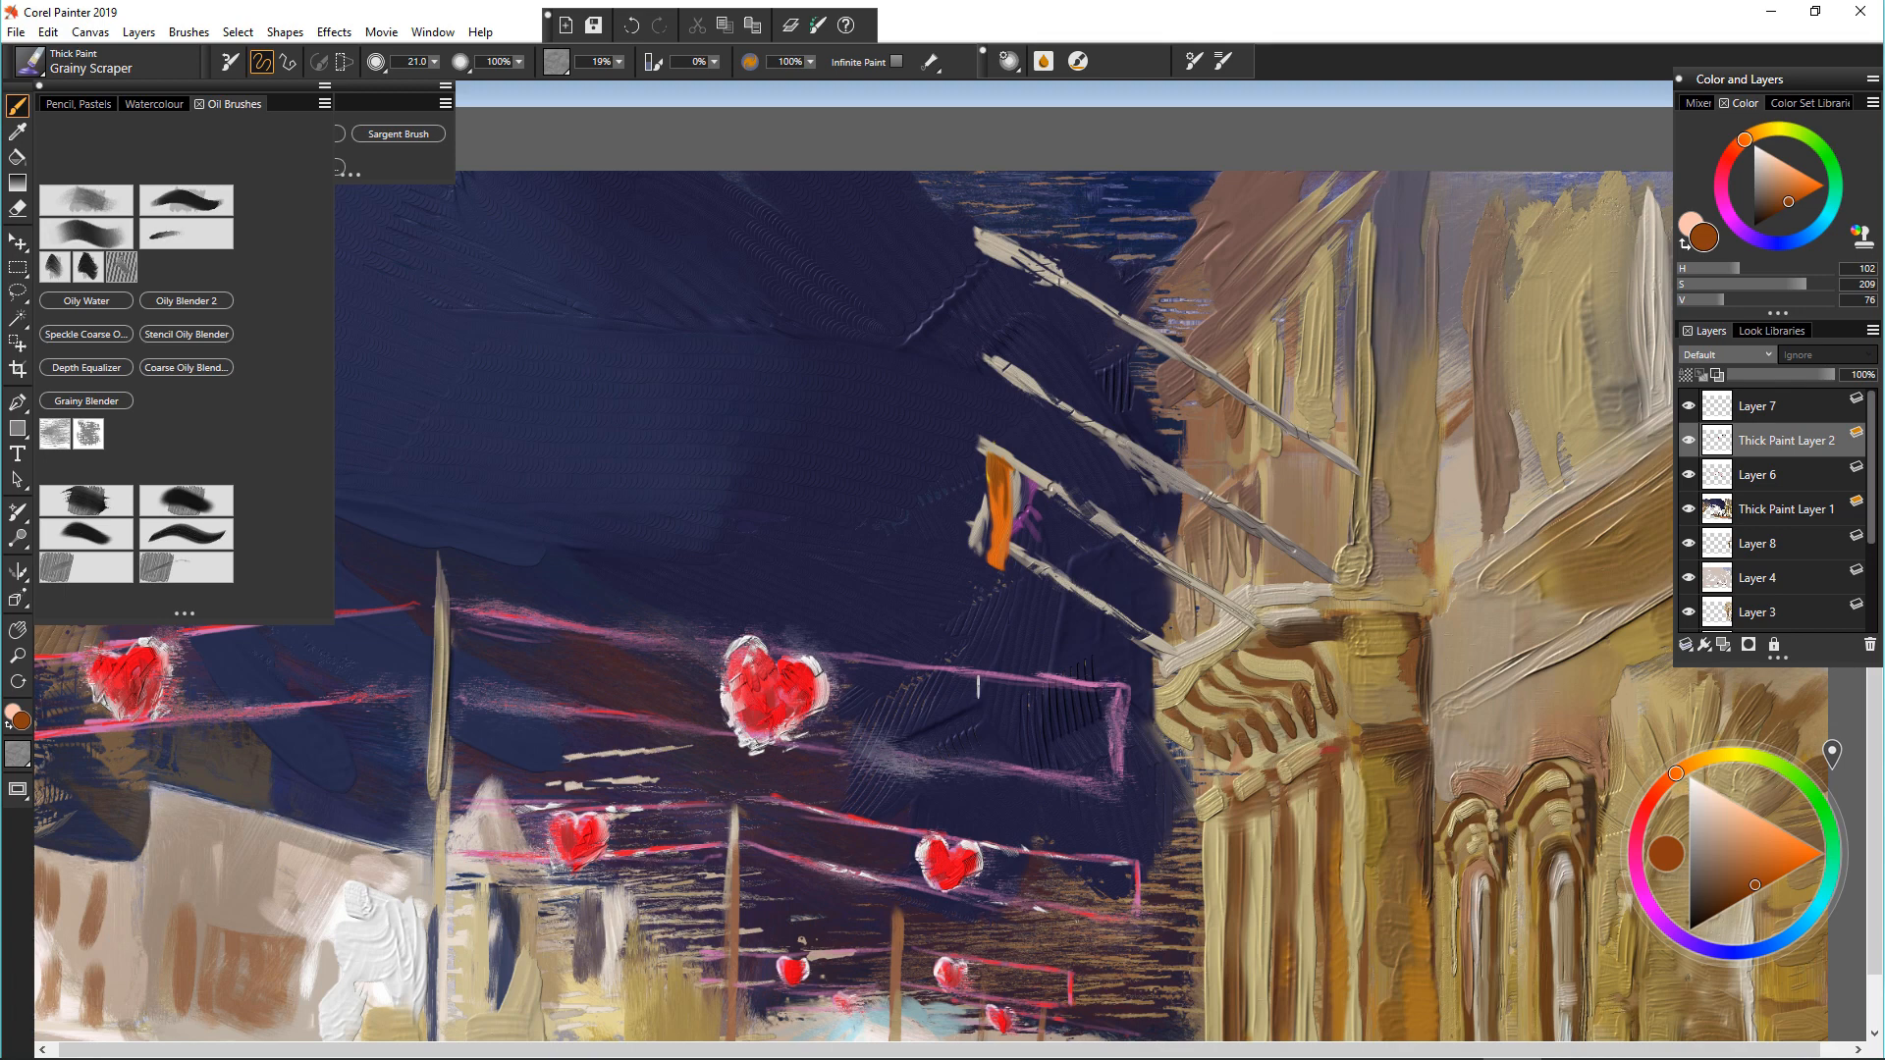
left_click_drag(977, 235, 1167, 355)
left_click_drag(987, 358, 1183, 491)
Step: On Thick Paint Layer 1, paint muted purple-grey strokes between the left-hand tree's branches and trunk with Grainy Thick And Wet
key("ctrl+0")
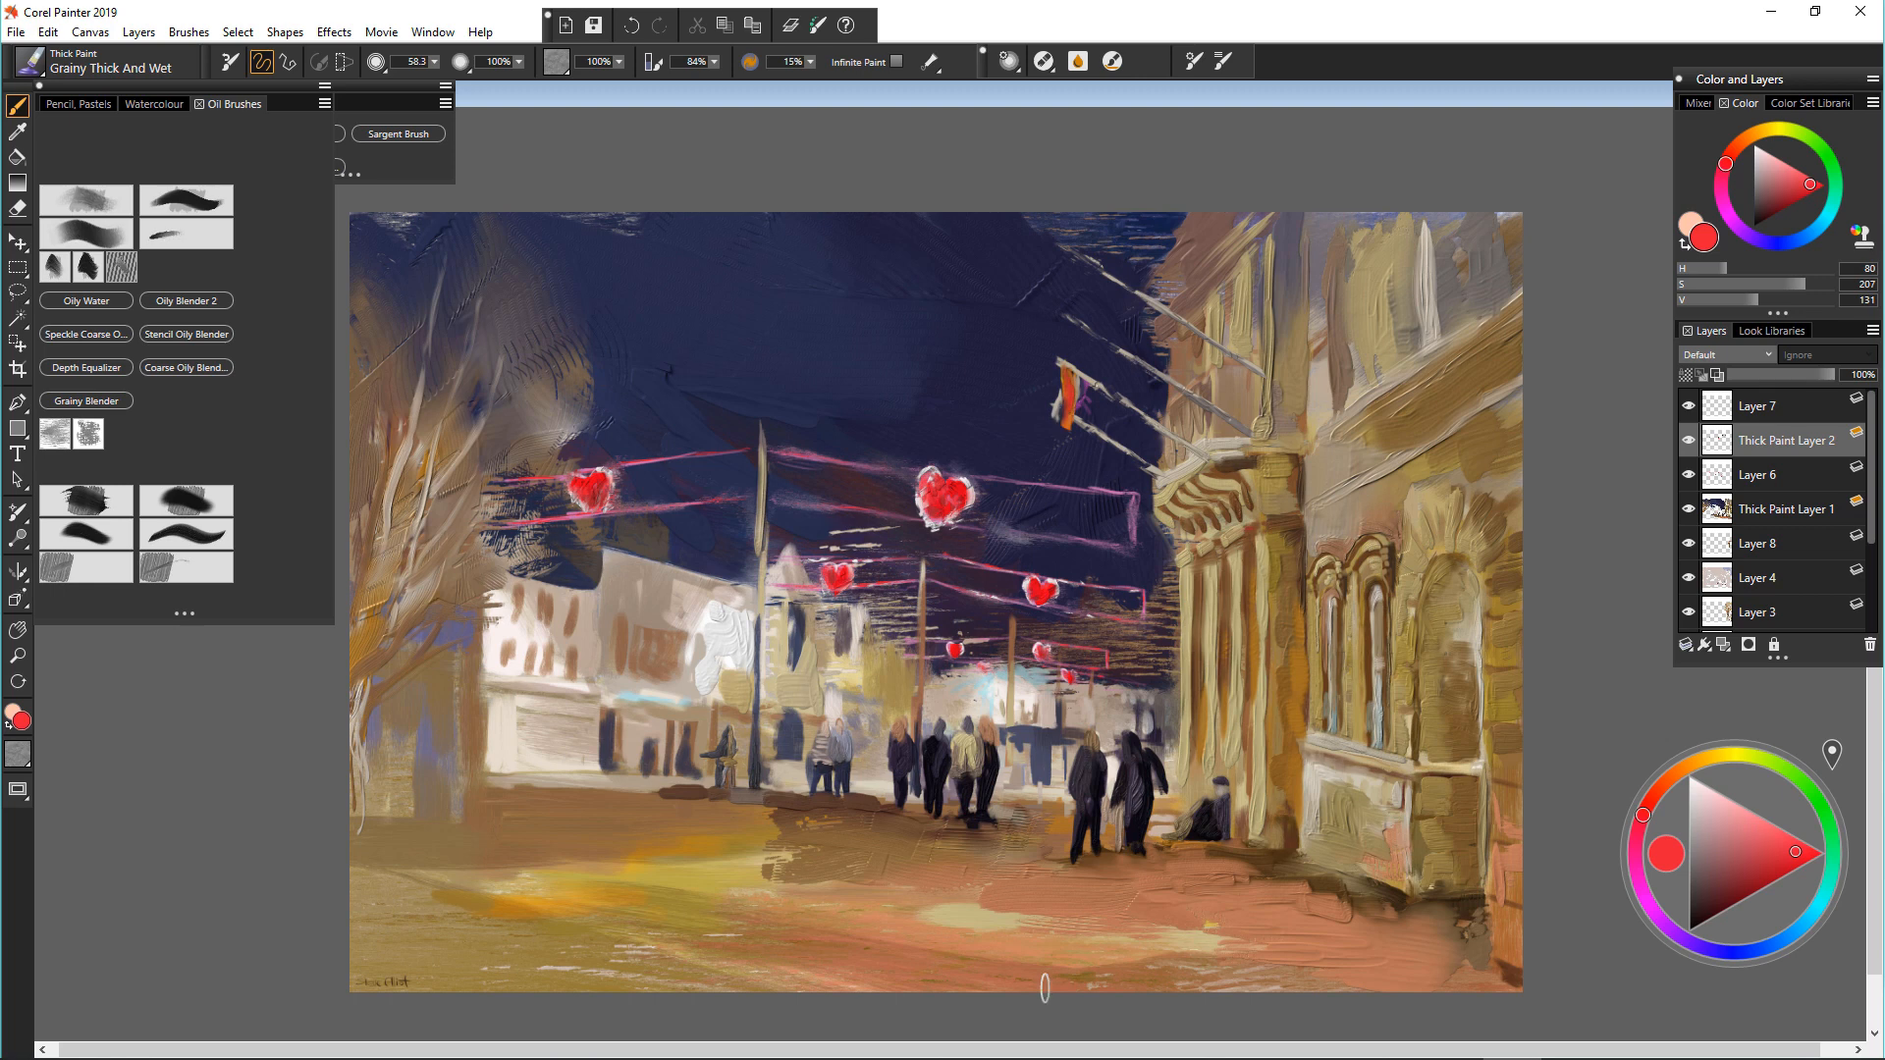
left_click(1787, 509)
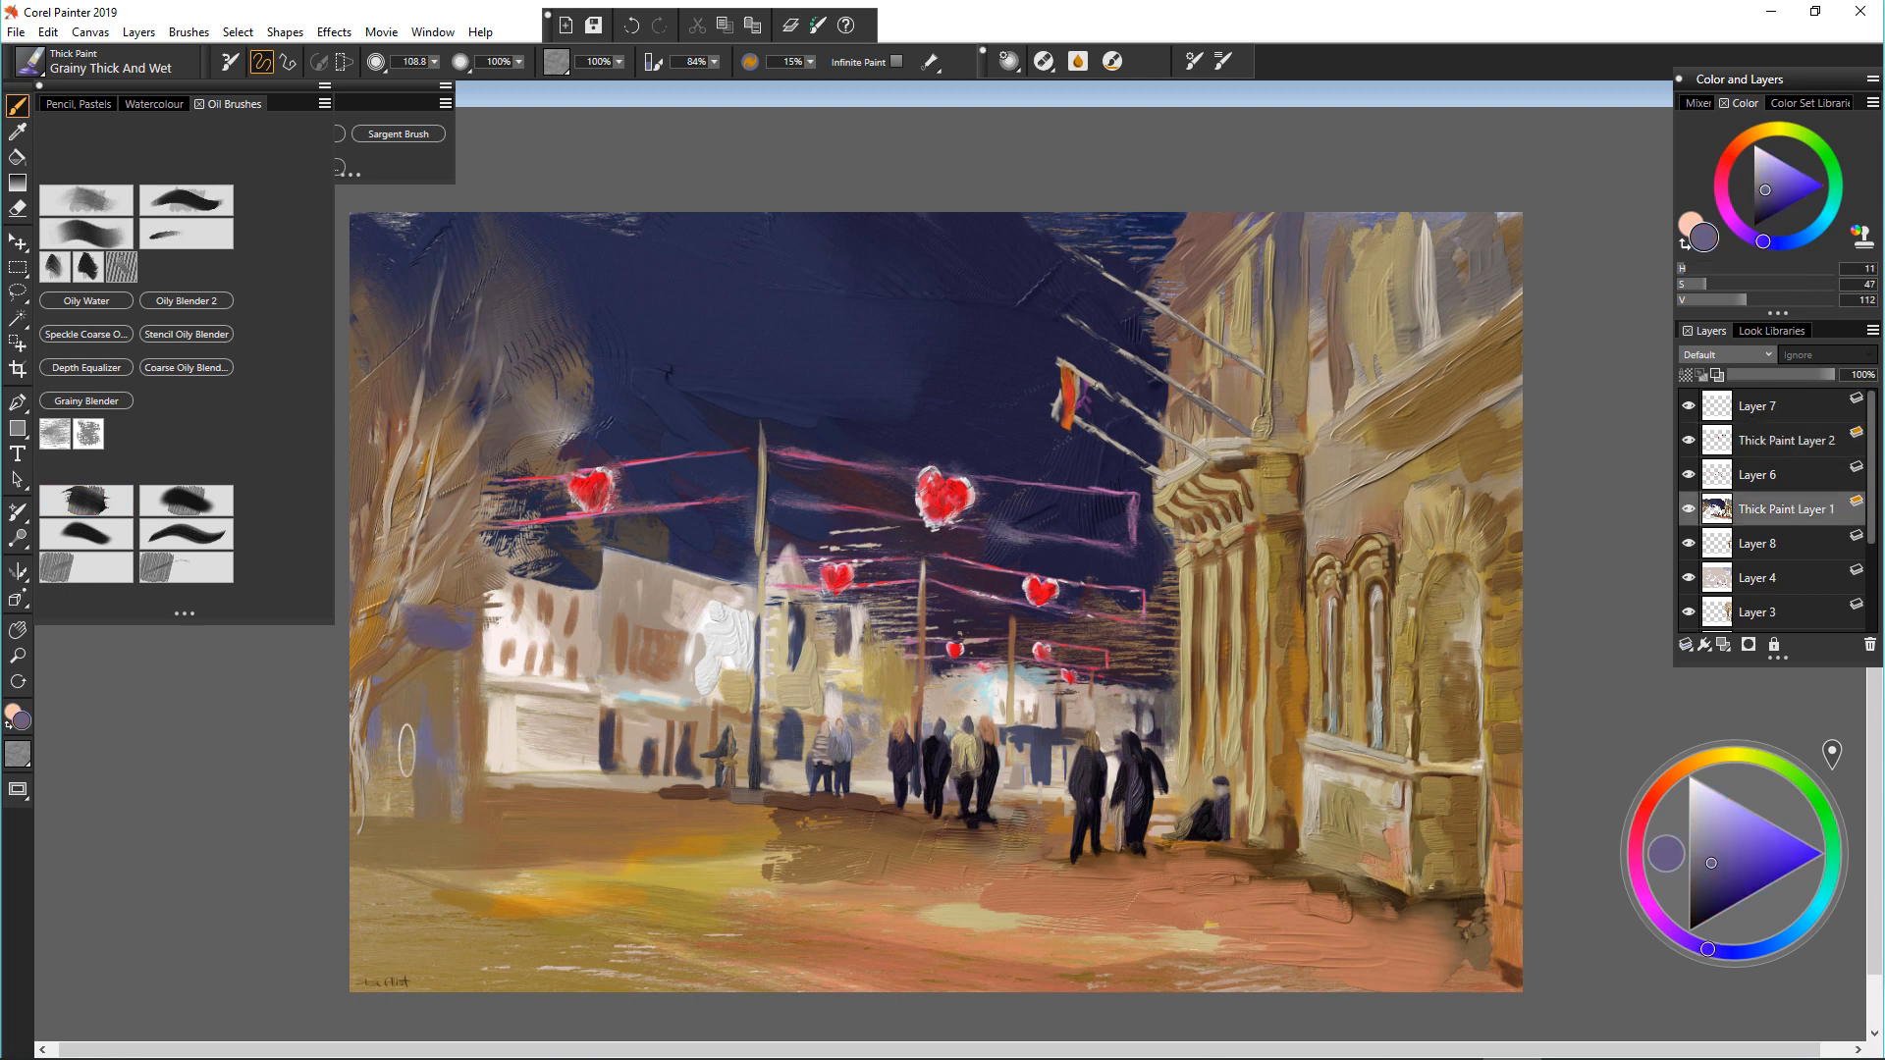
left_click(434, 707, "alt")
left_click(452, 605, "alt")
left_click_drag(423, 617, 383, 618)
left_click_drag(406, 622, 362, 687)
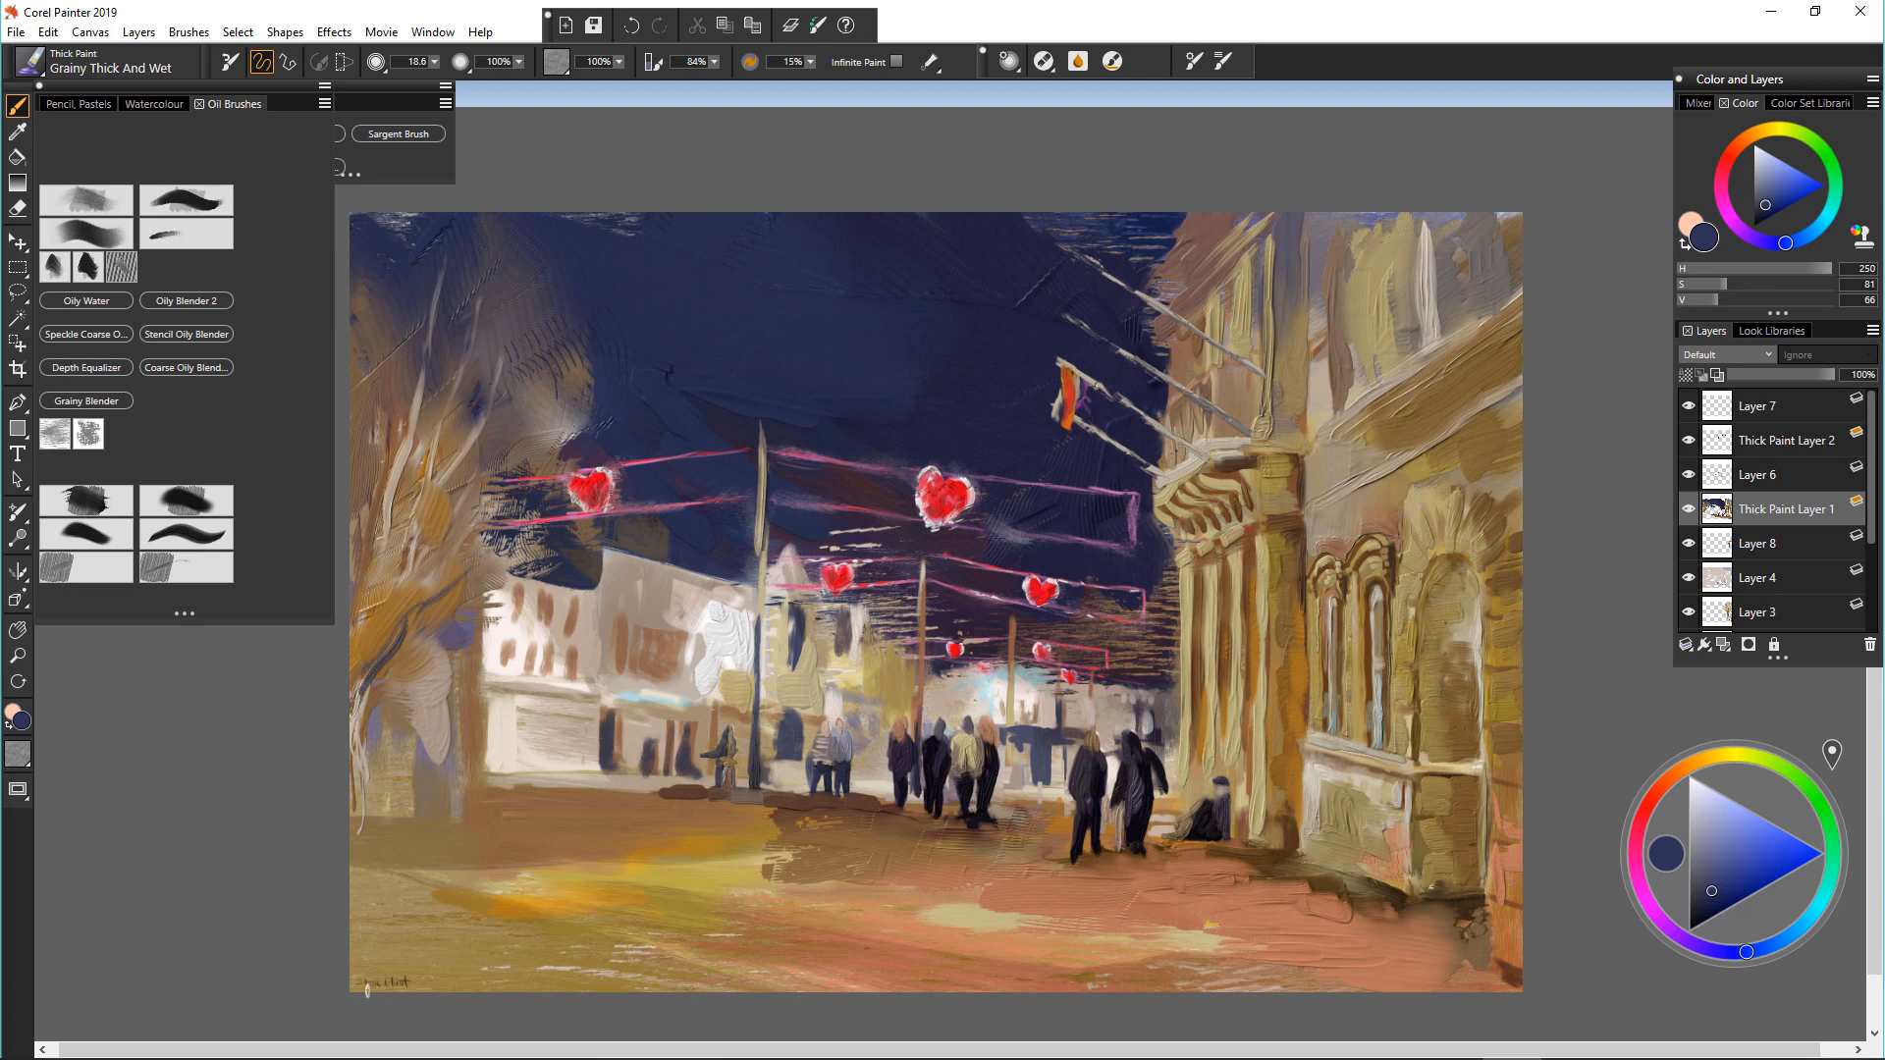
Step: Paint thick white highlights on the distant lit buildings behind the walking figures
left_click(972, 692, "alt")
left_click(987, 695, "alt")
mouse_move(954, 689)
left_mouse_down()
mouse_move(999, 675)
mouse_move(987, 707)
left_mouse_up()
left_click(85, 499)
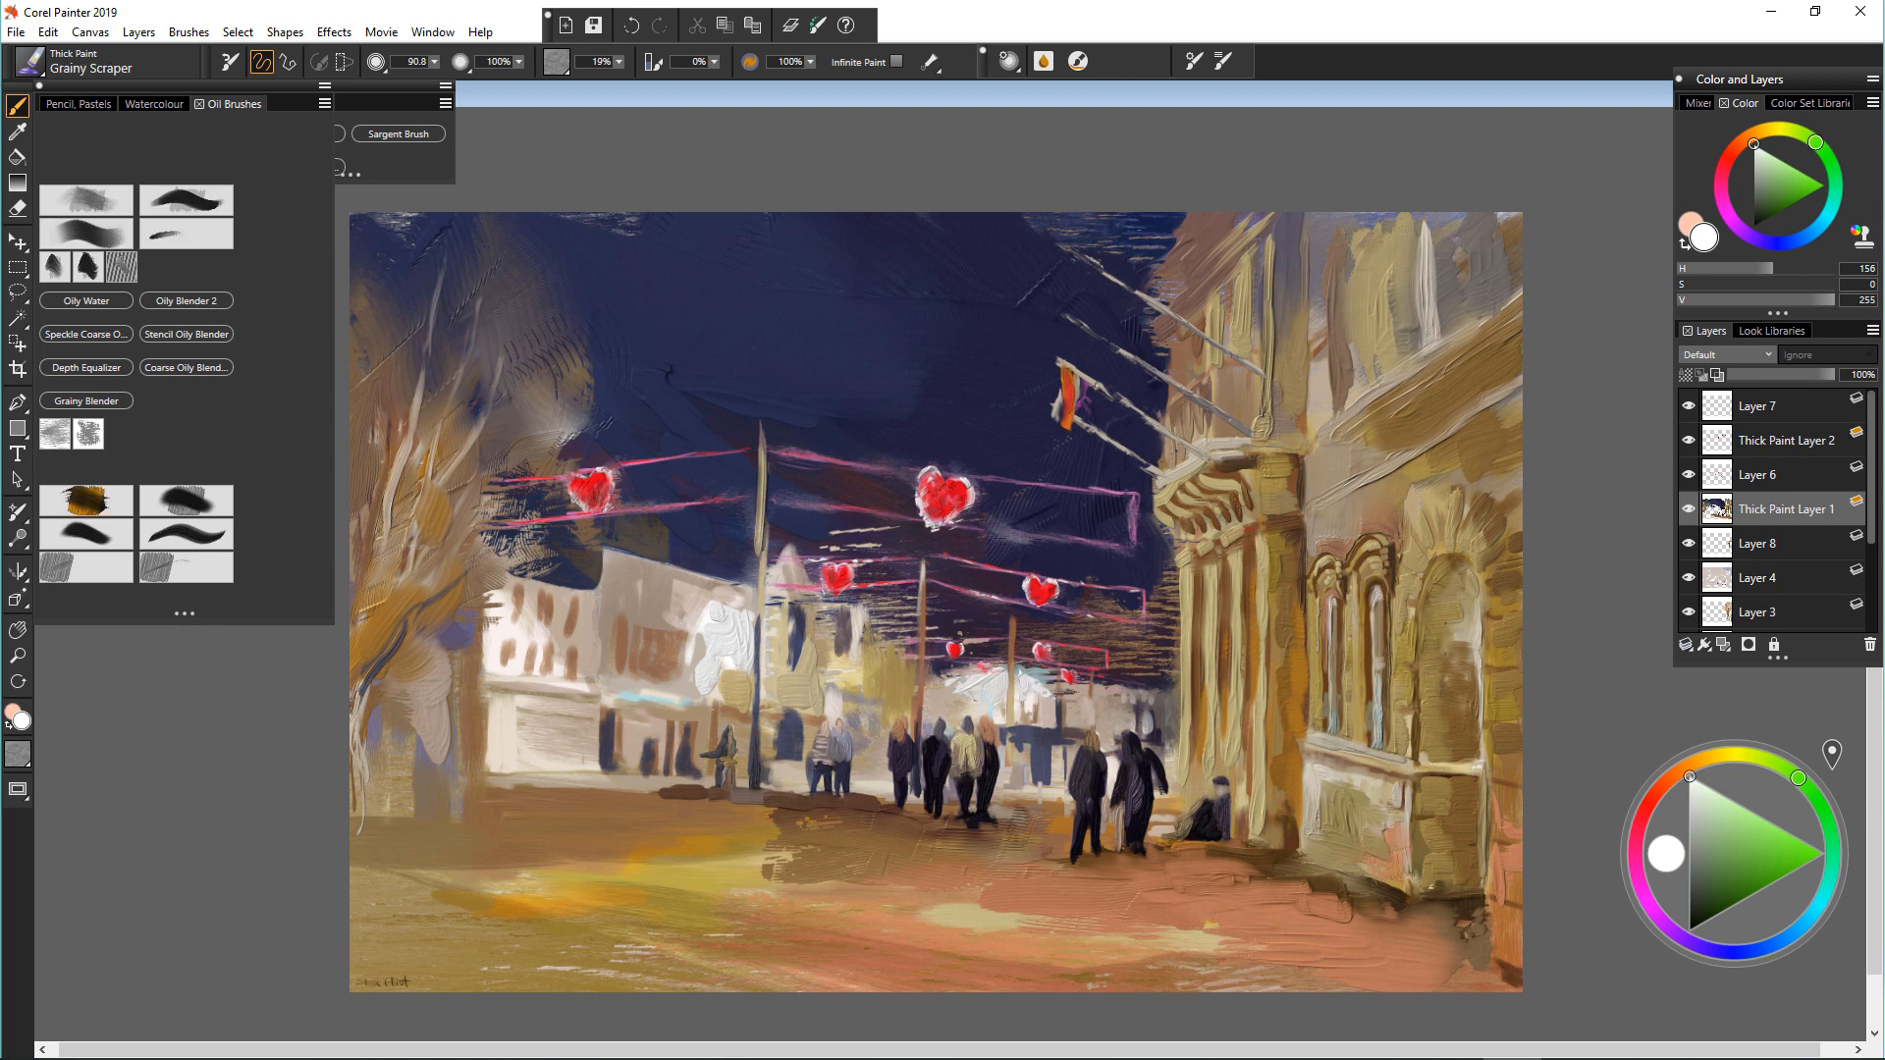
mouse_move(1103, 704)
left_mouse_down()
mouse_move(1119, 707)
mouse_move(1087, 722)
left_mouse_up()
Step: Add small pale blue and white accents to the distant buildings and the yellow building beside the tall post
left_click(1812, 916)
left_click(1715, 791)
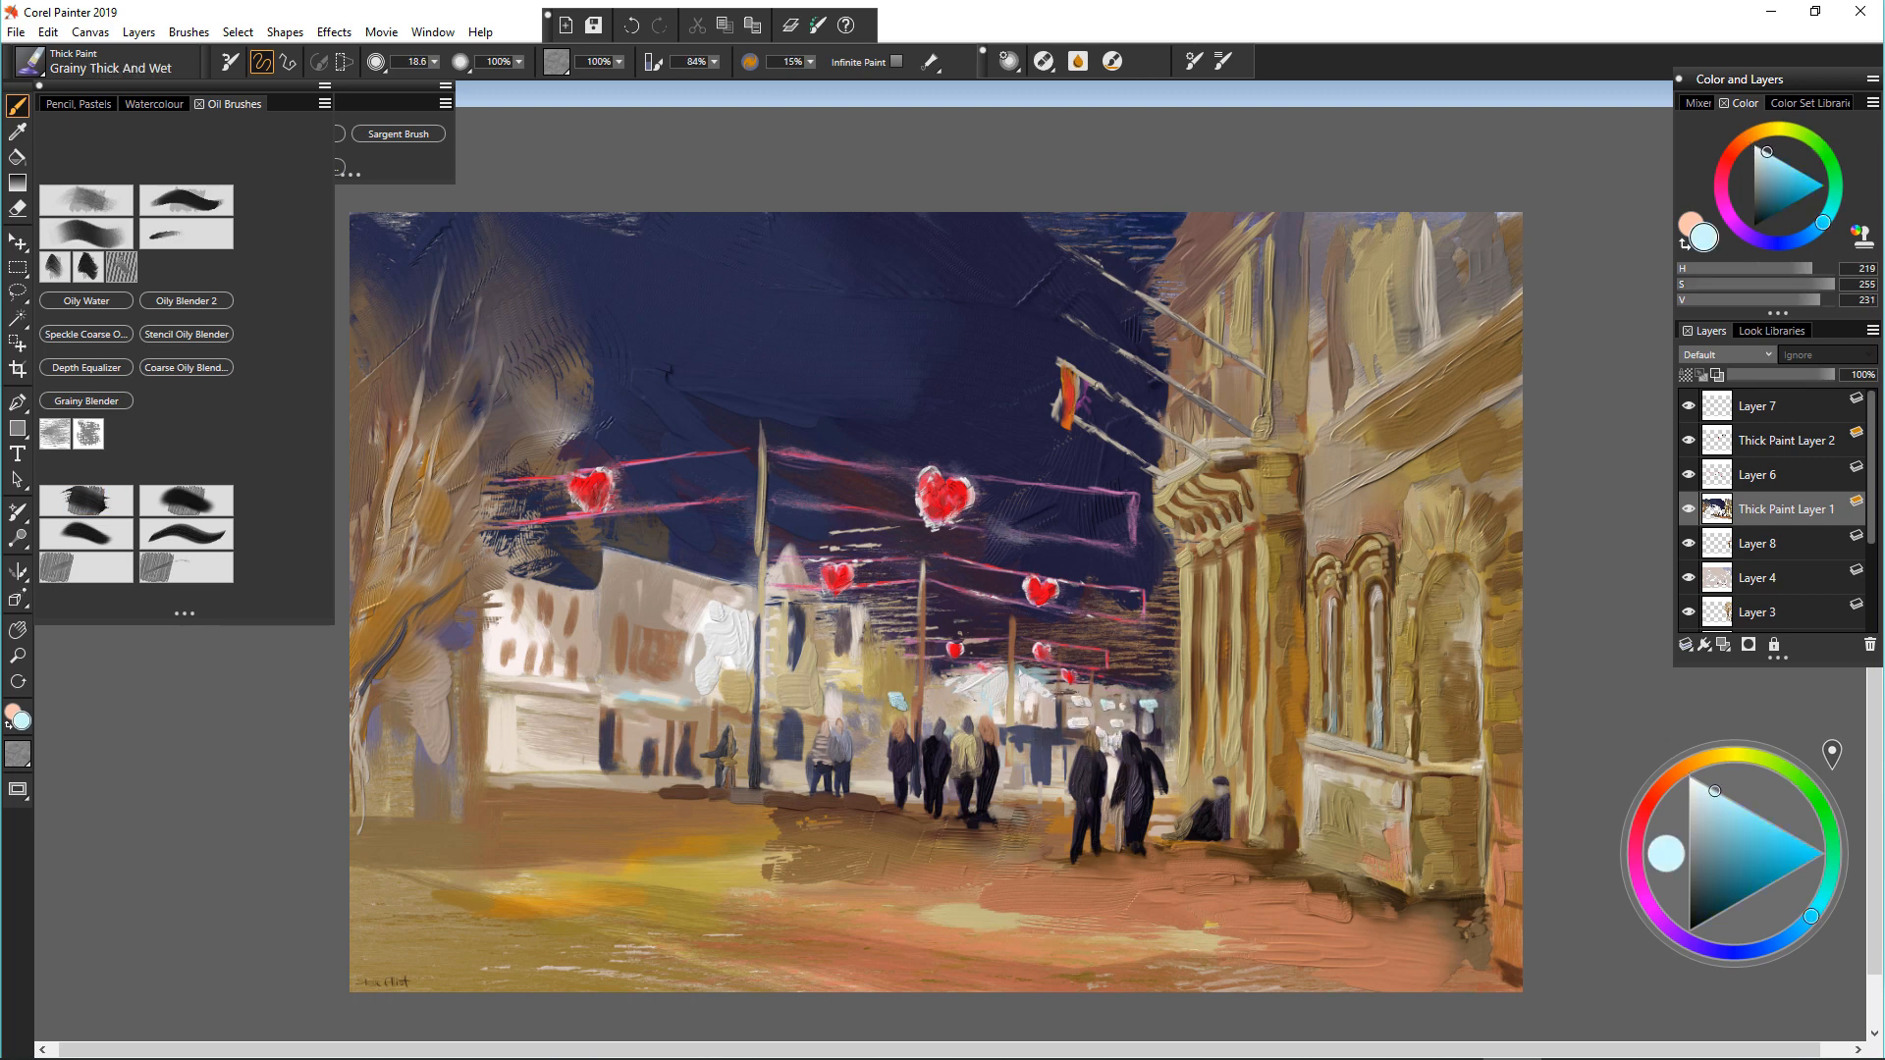
left_click(1690, 777)
left_click_drag(864, 621, 859, 666)
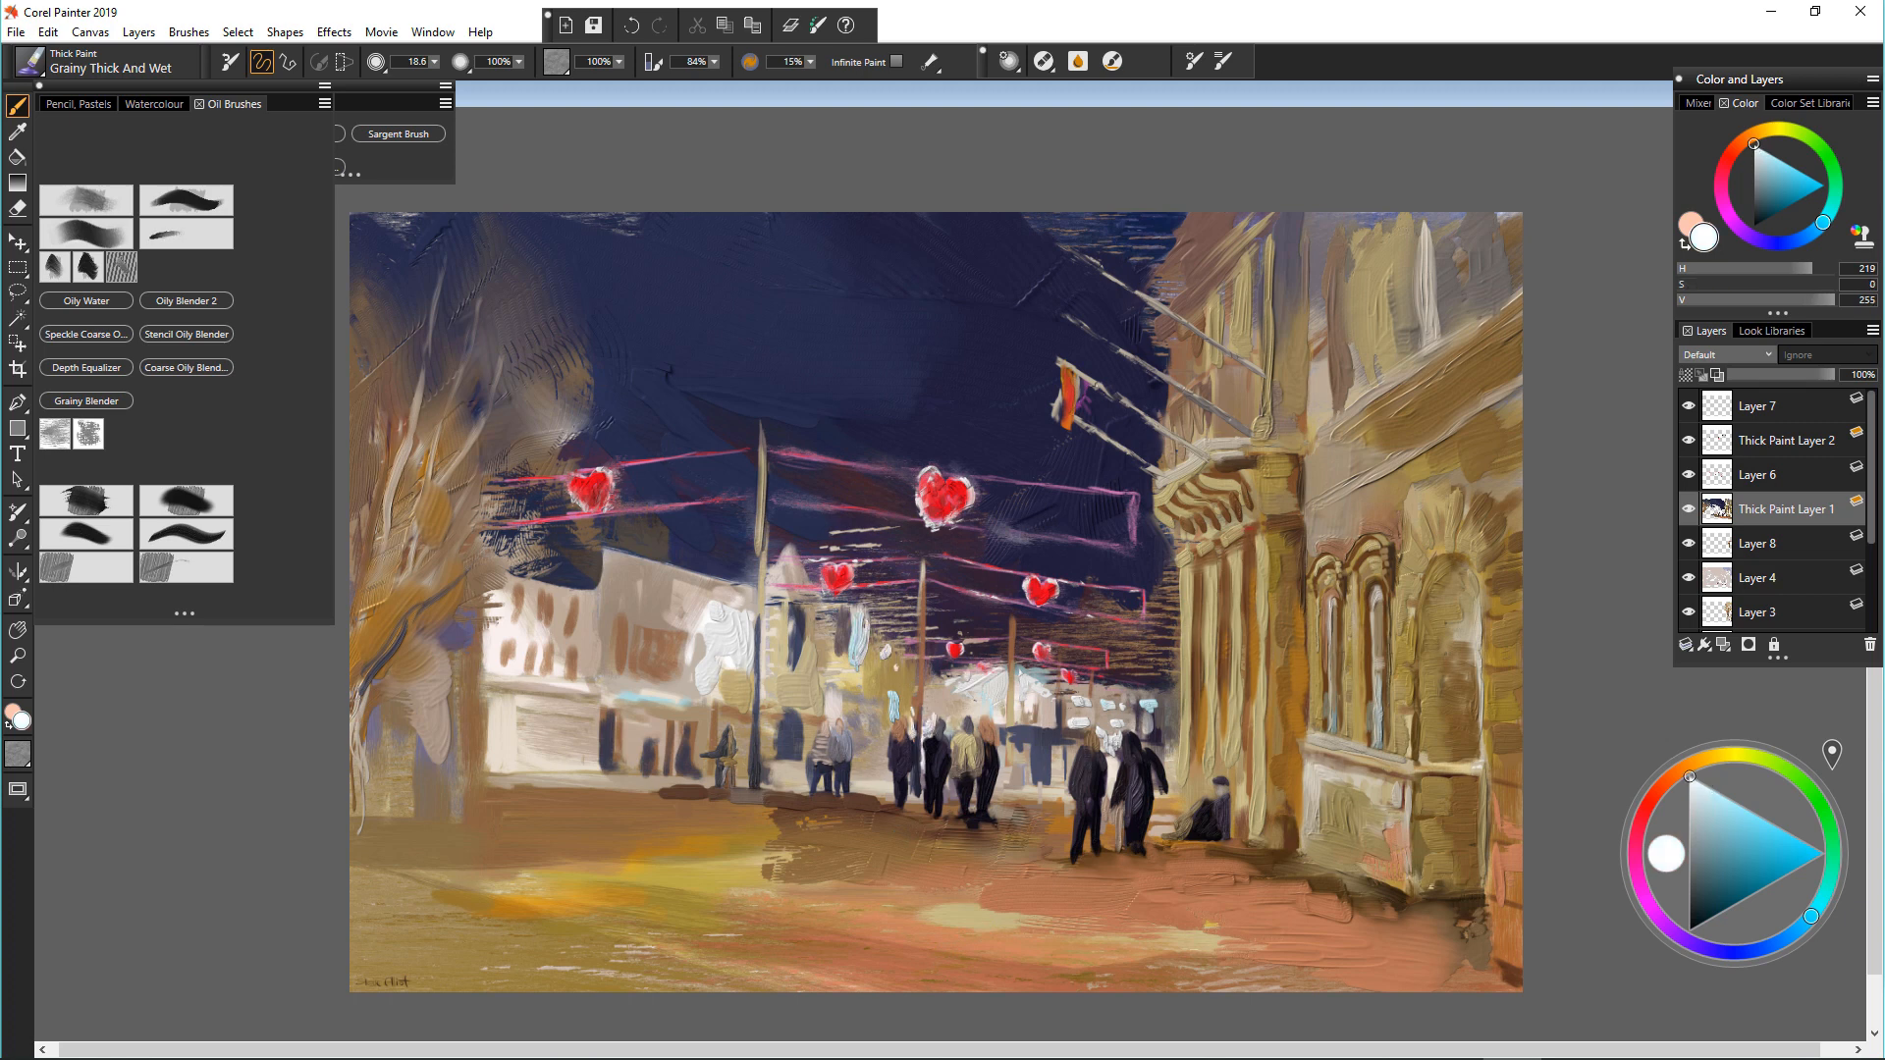
Step: Paint a bright cyan shop sign on the white building and thick white strokes on its end wall
left_click_drag(619, 693, 682, 703)
left_click(1823, 853)
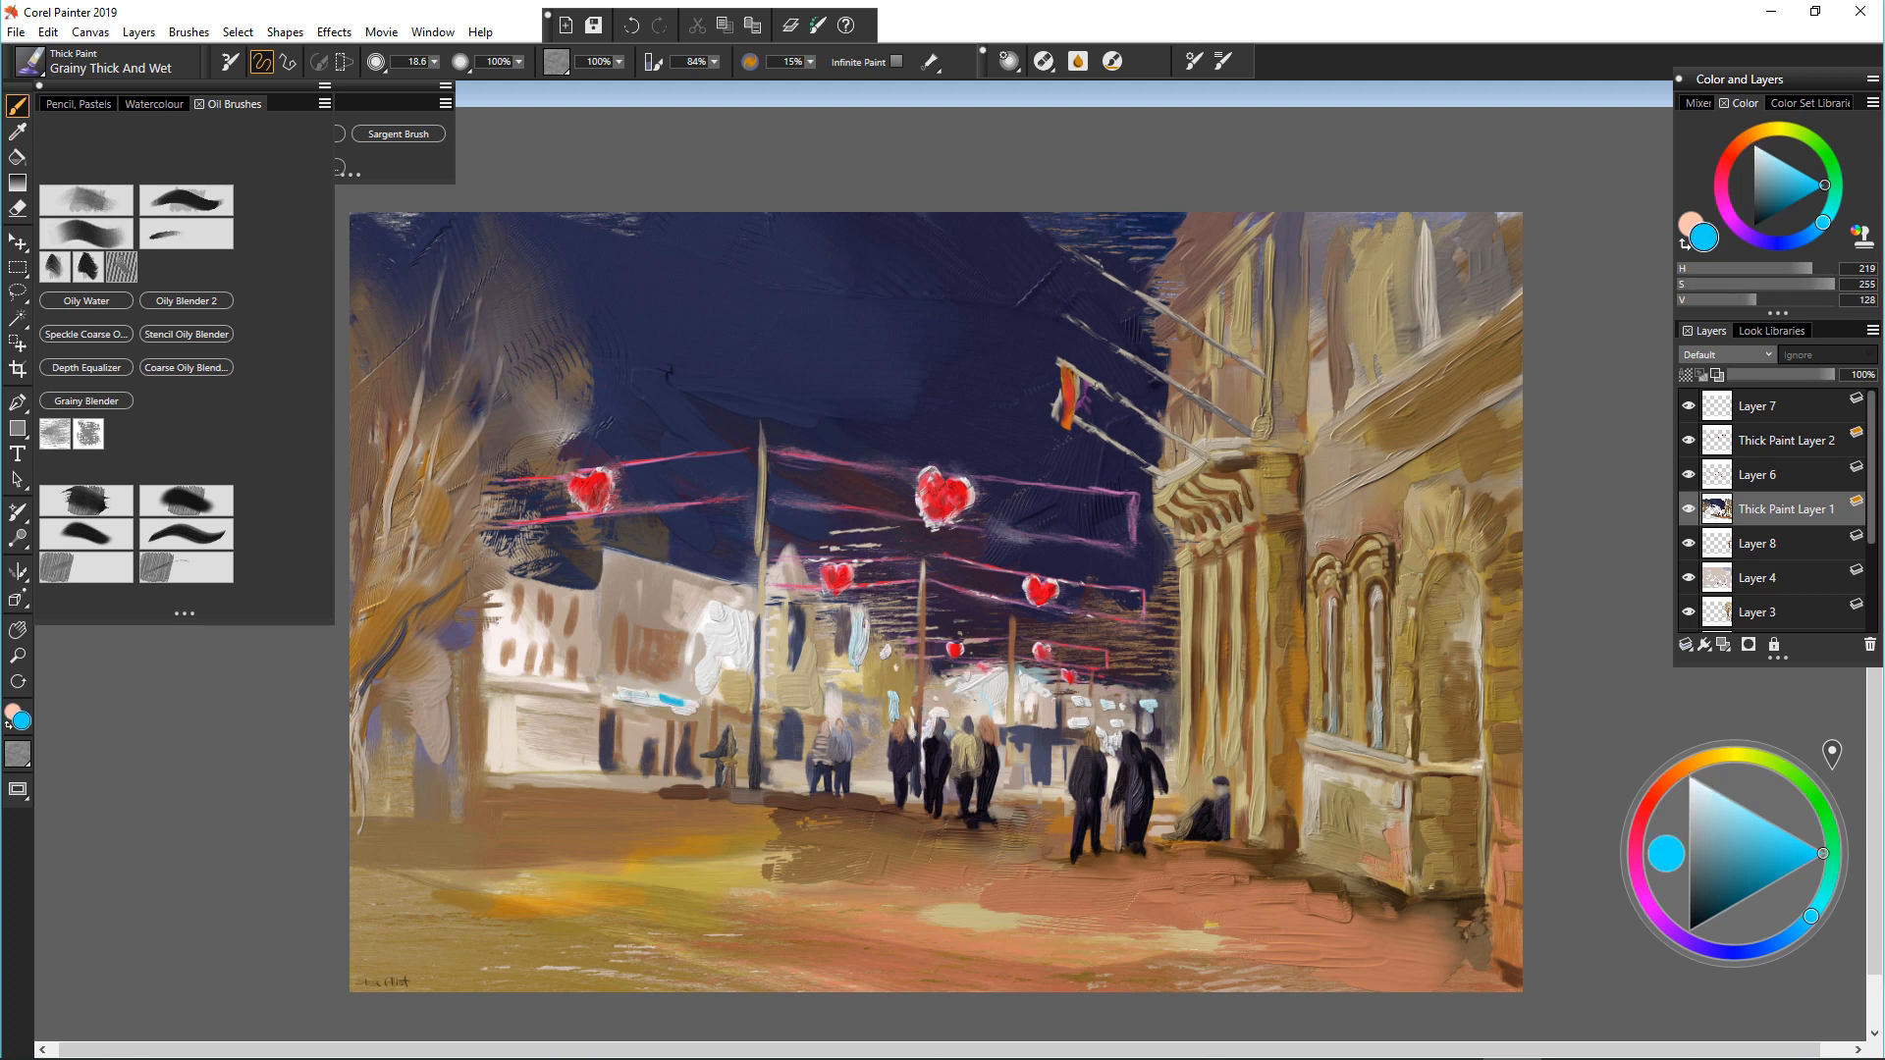
left_click(1690, 777)
left_click_drag(709, 619, 734, 643)
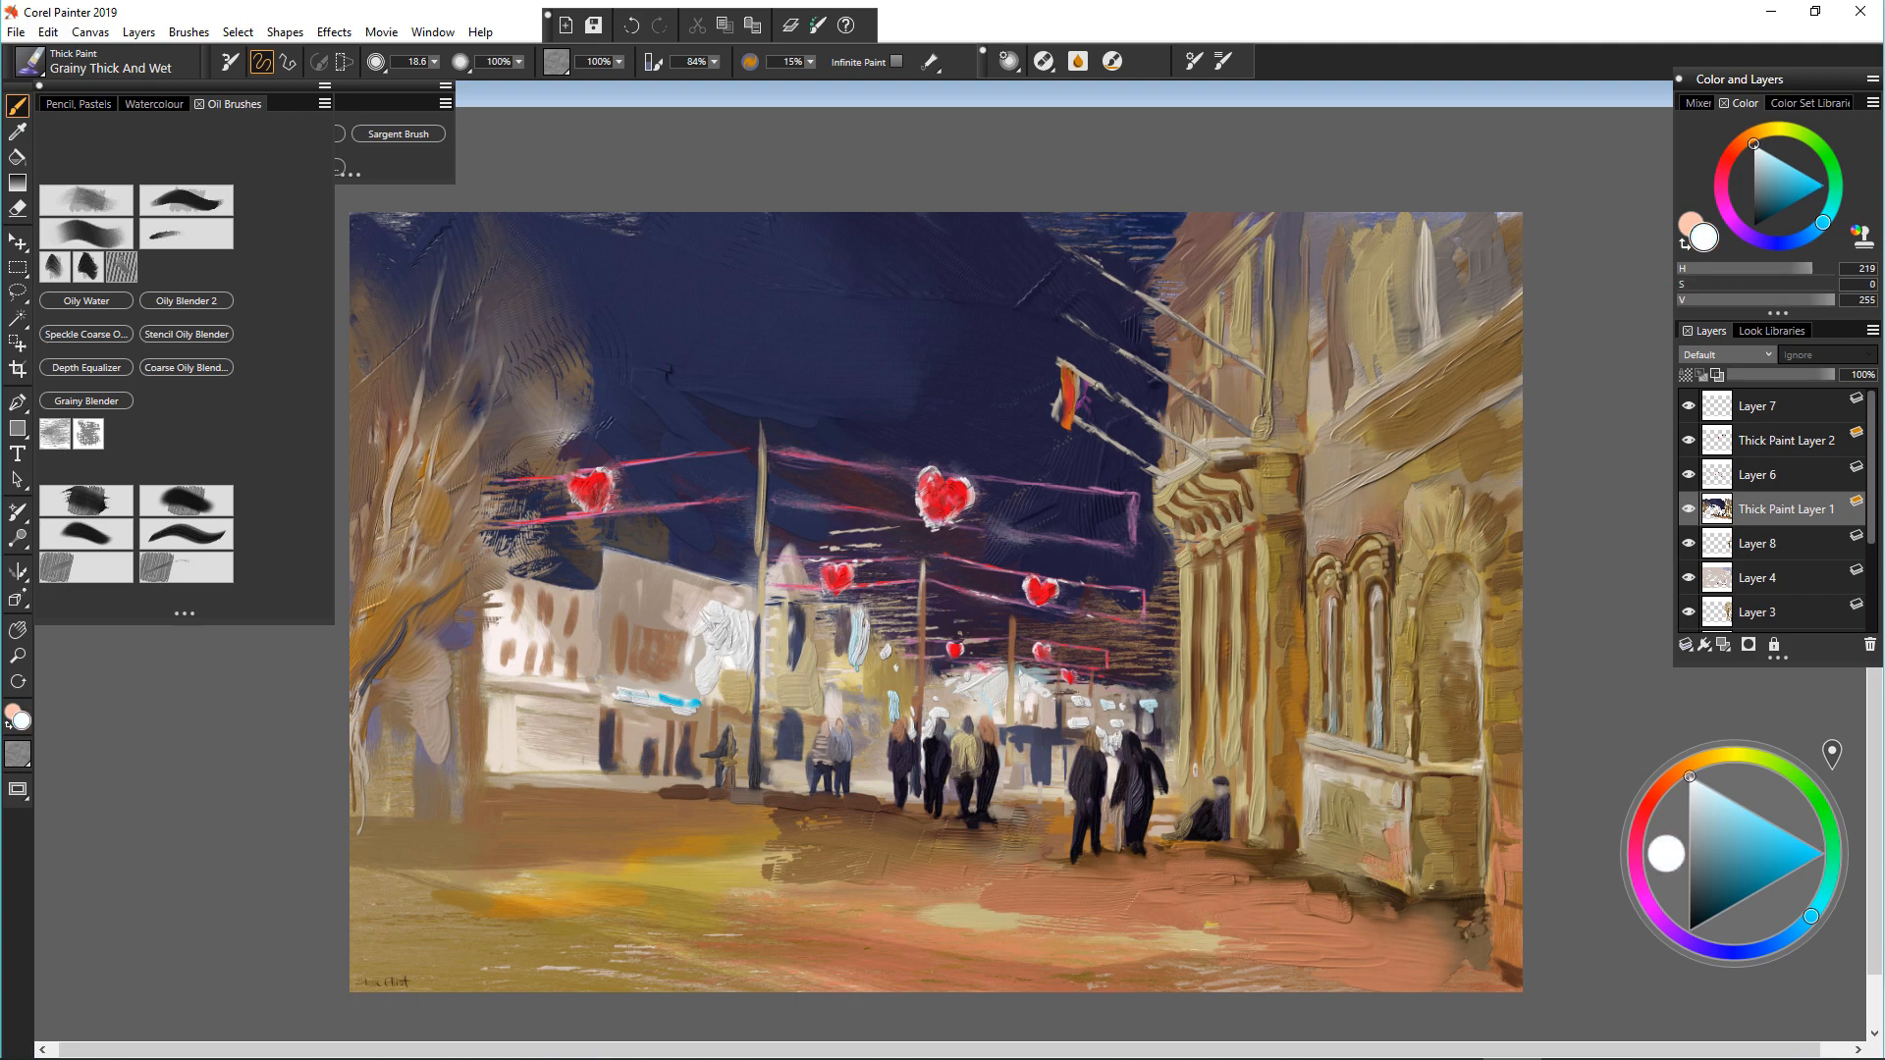
Step: Add a new thick paint layer above Thick Paint Layer 1 and set its composite method to Screen
left_click(1685, 646)
left_click(1660, 724)
left_click(1728, 354)
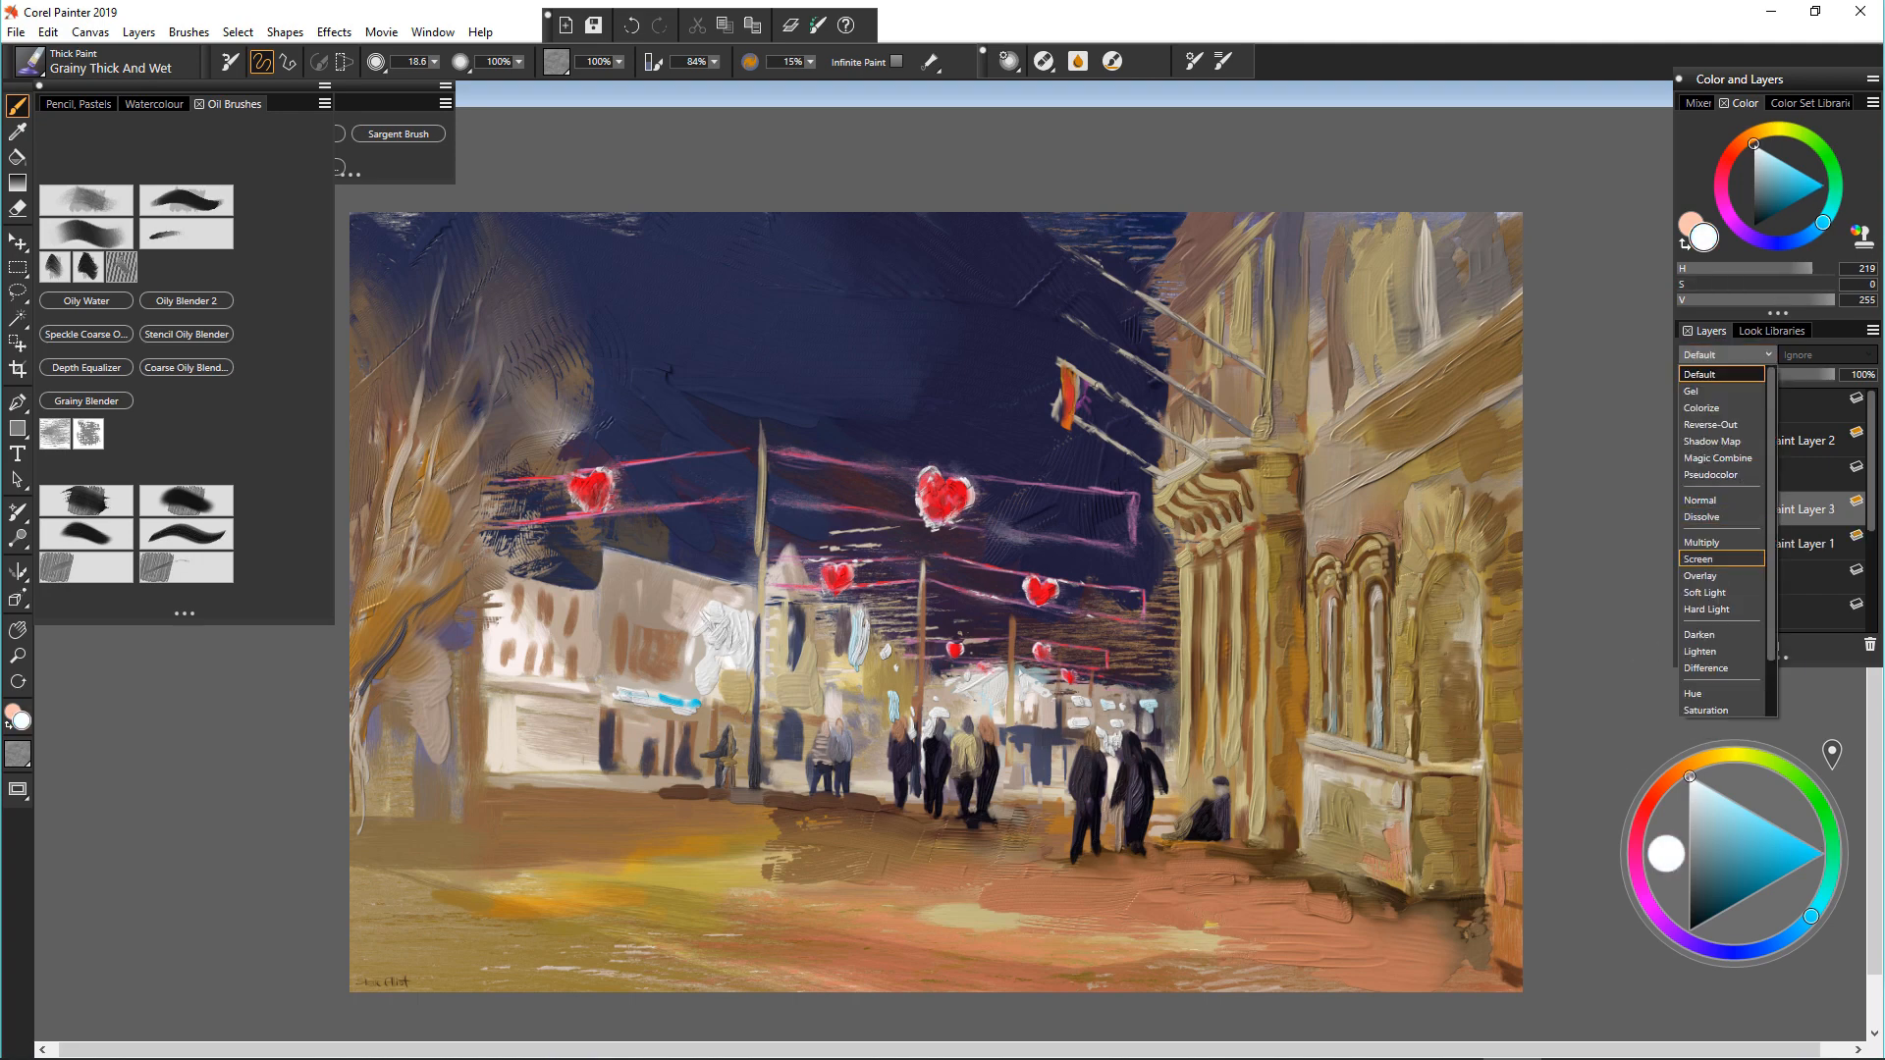
left_click(1719, 558)
Step: Dab white light on the distant buildings, around the walking figures and on the yellow building with Grainy Thick And Wet
left_click_drag(965, 703, 979, 691)
mouse_move(993, 673)
left_mouse_down()
mouse_move(1005, 699)
mouse_move(1040, 693)
left_mouse_up()
left_click_drag(1061, 756, 1068, 770)
left_click_drag(1104, 774, 1113, 784)
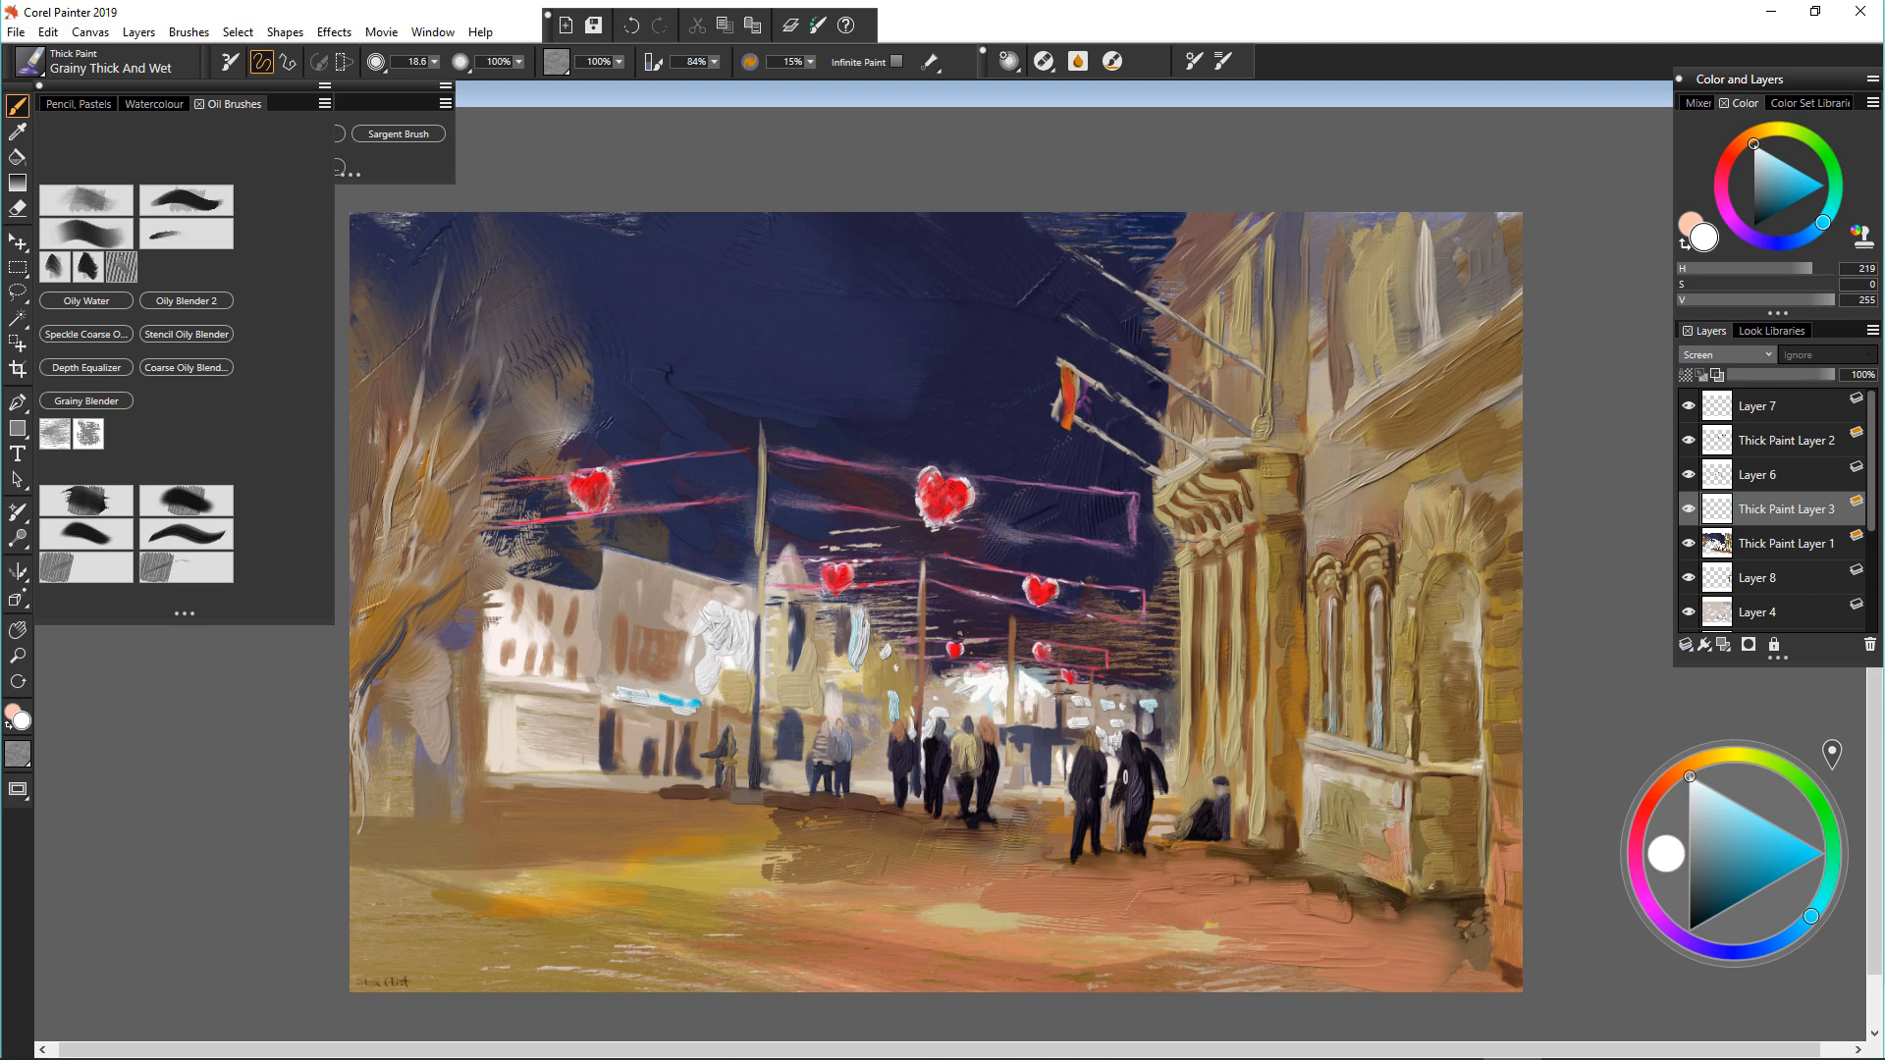
left_click_drag(852, 623, 864, 656)
left_click_drag(894, 754, 898, 764)
Step: Erase the pale blue patch on the yellow building beside the tall post
key("n")
mouse_move(852, 640)
left_mouse_down()
mouse_move(857, 669)
mouse_move(843, 631)
left_mouse_up()
left_click(1785, 543)
key("b")
Step: Set the composite method of Thick Paint Layer 2 to Normal
left_click(1785, 439)
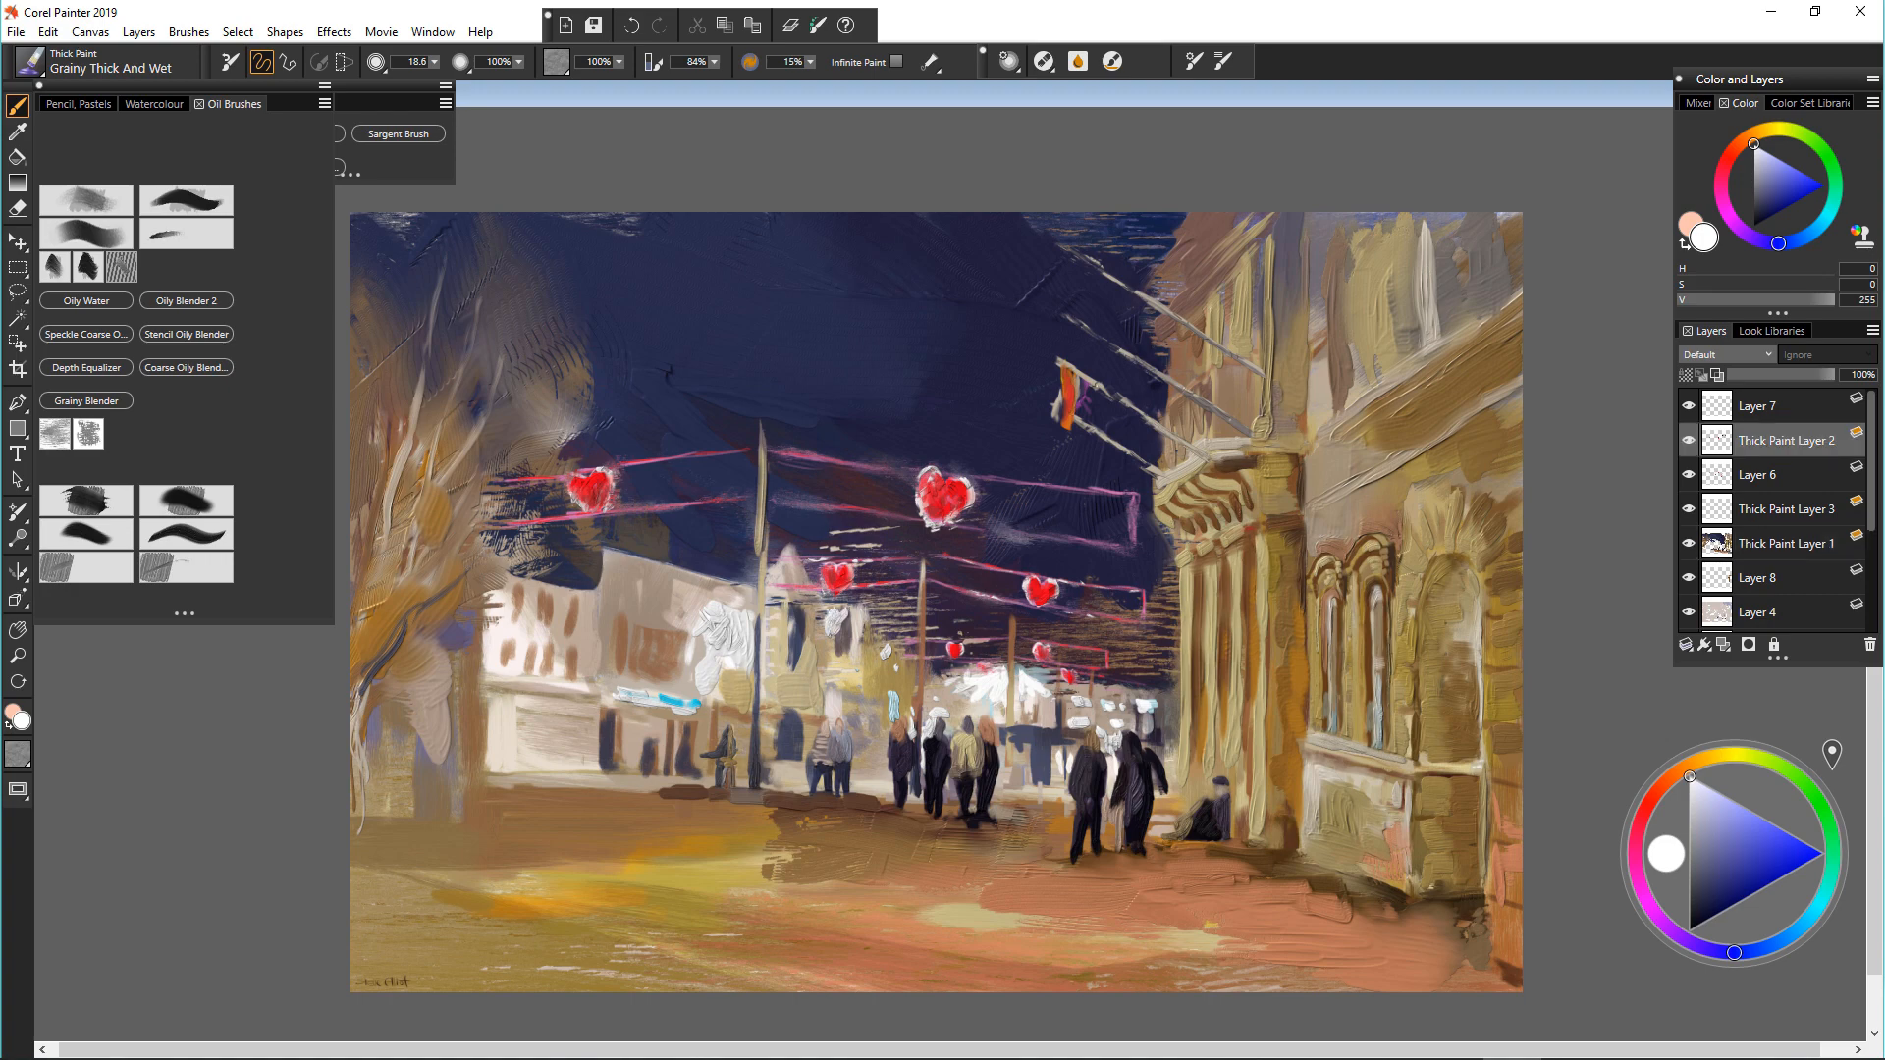
left_click(1725, 354)
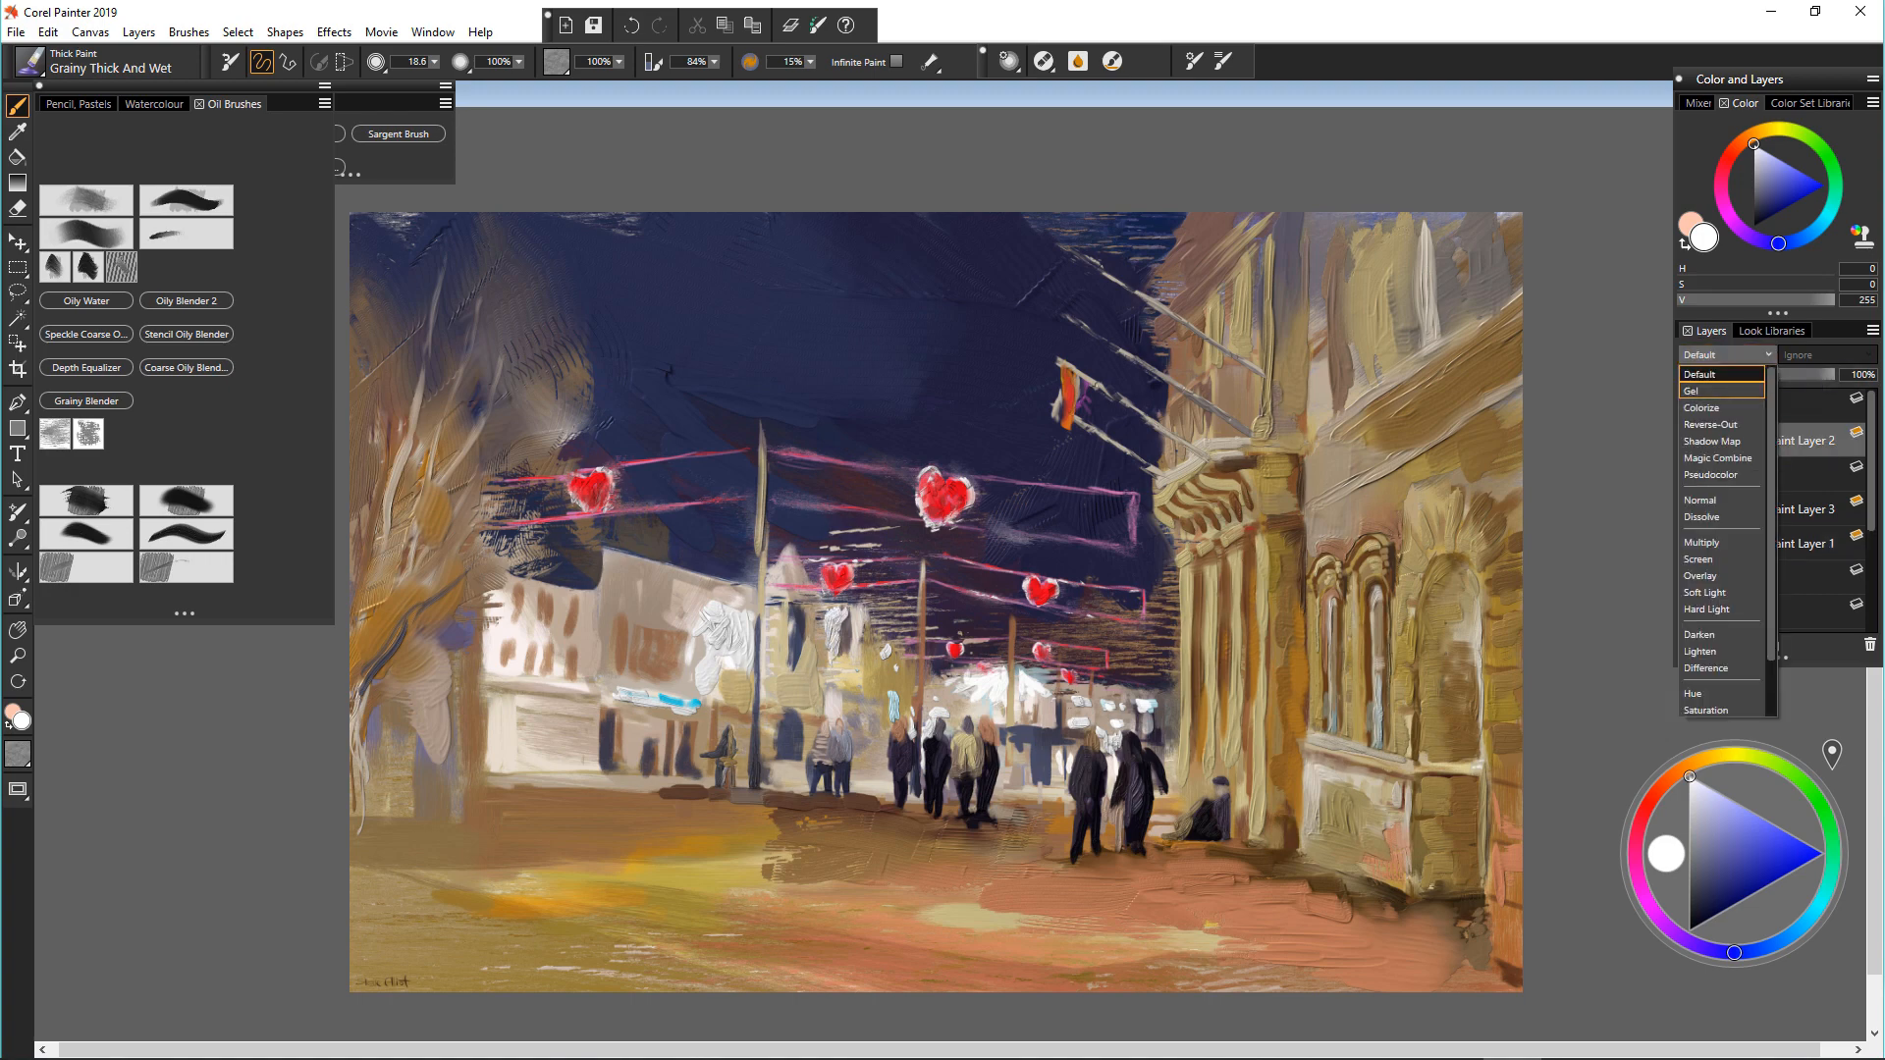
left_click(1719, 569)
left_click(1726, 354)
left_click(1719, 433)
Step: Erase stray paint around the white window patch on the yellow building
key("n")
left_click_drag(831, 613, 817, 665)
key("b")
Step: On Thick Paint Layer 3, brighten the white building's end wall and far-left facade with white strokes at brush size 63
left_click(1785, 509)
key("bracketright")
scroll(824, 626, "up", 1)
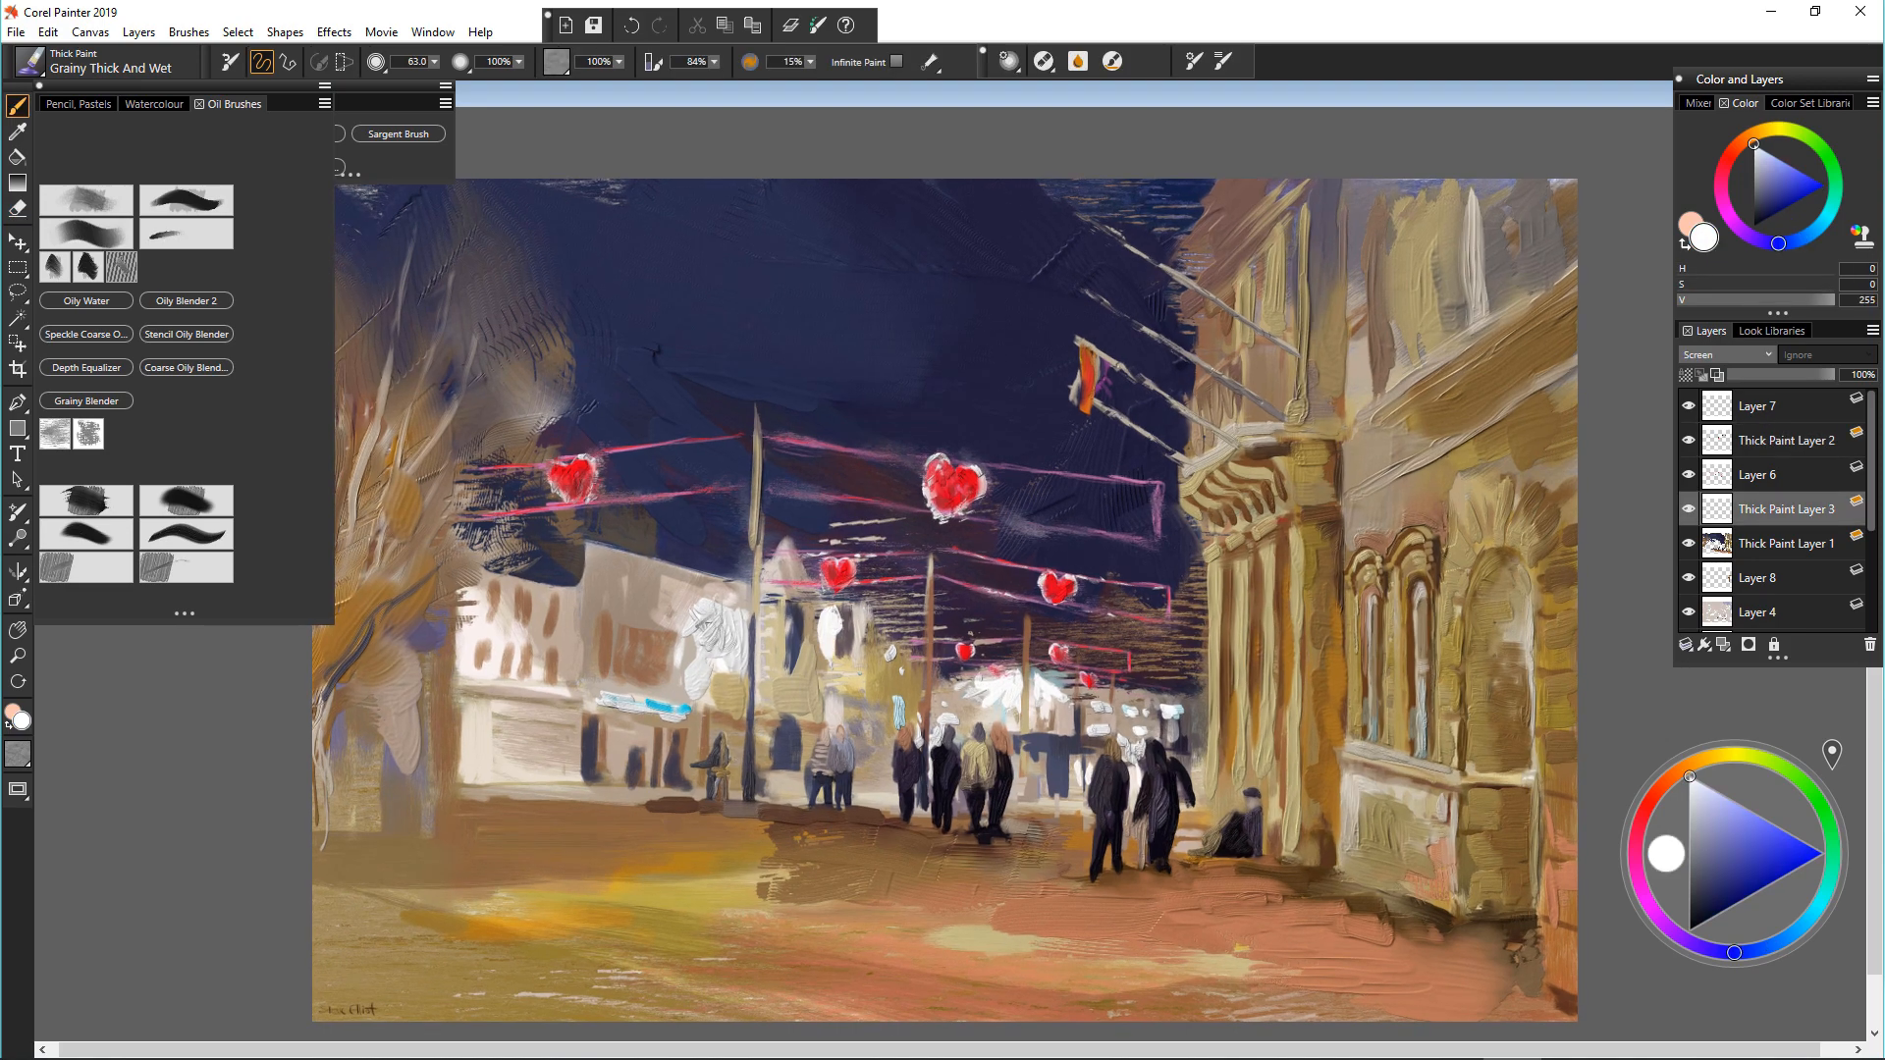
mouse_move(717, 604)
left_mouse_down()
mouse_move(707, 677)
mouse_move(685, 660)
left_mouse_up()
left_click_drag(475, 613, 540, 684)
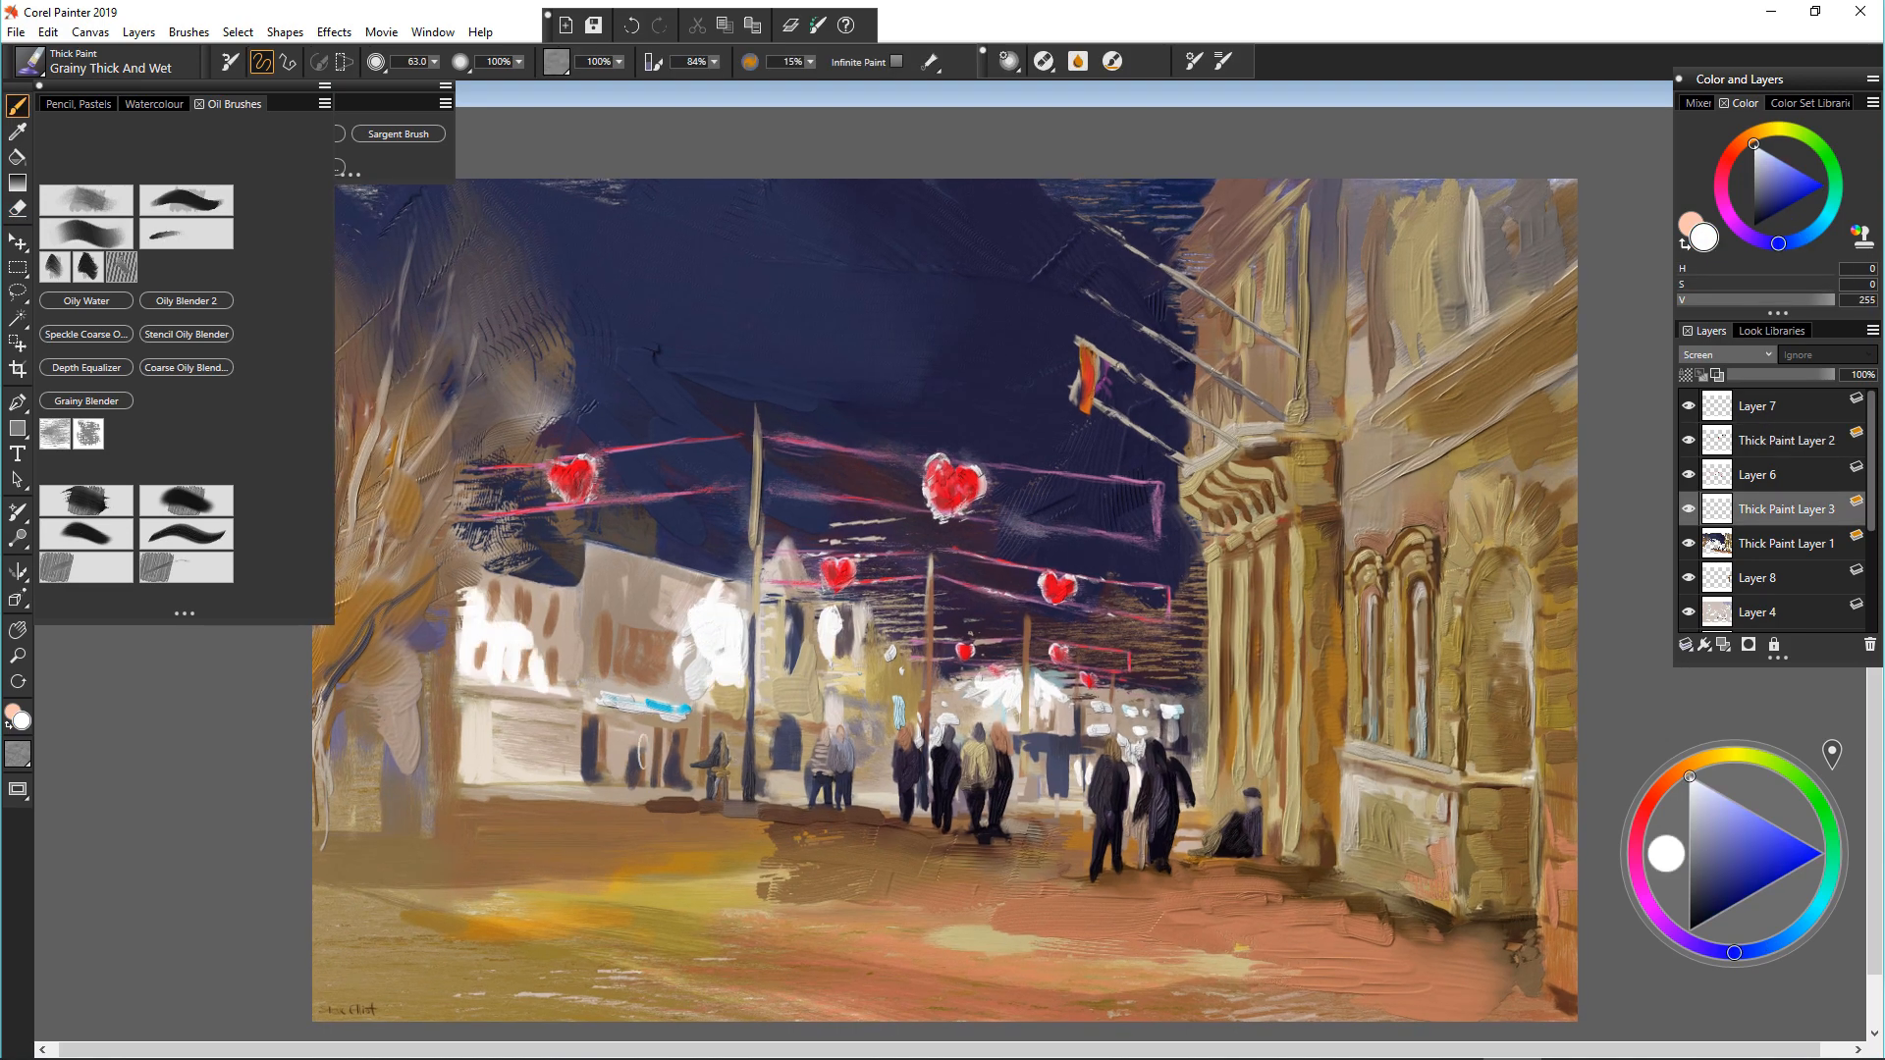
Step: Move Thick Paint Layer 3 above Thick Paint Layer 2 and brush white light onto the cornice below the flagpoles
key("ctrl+bracketright")
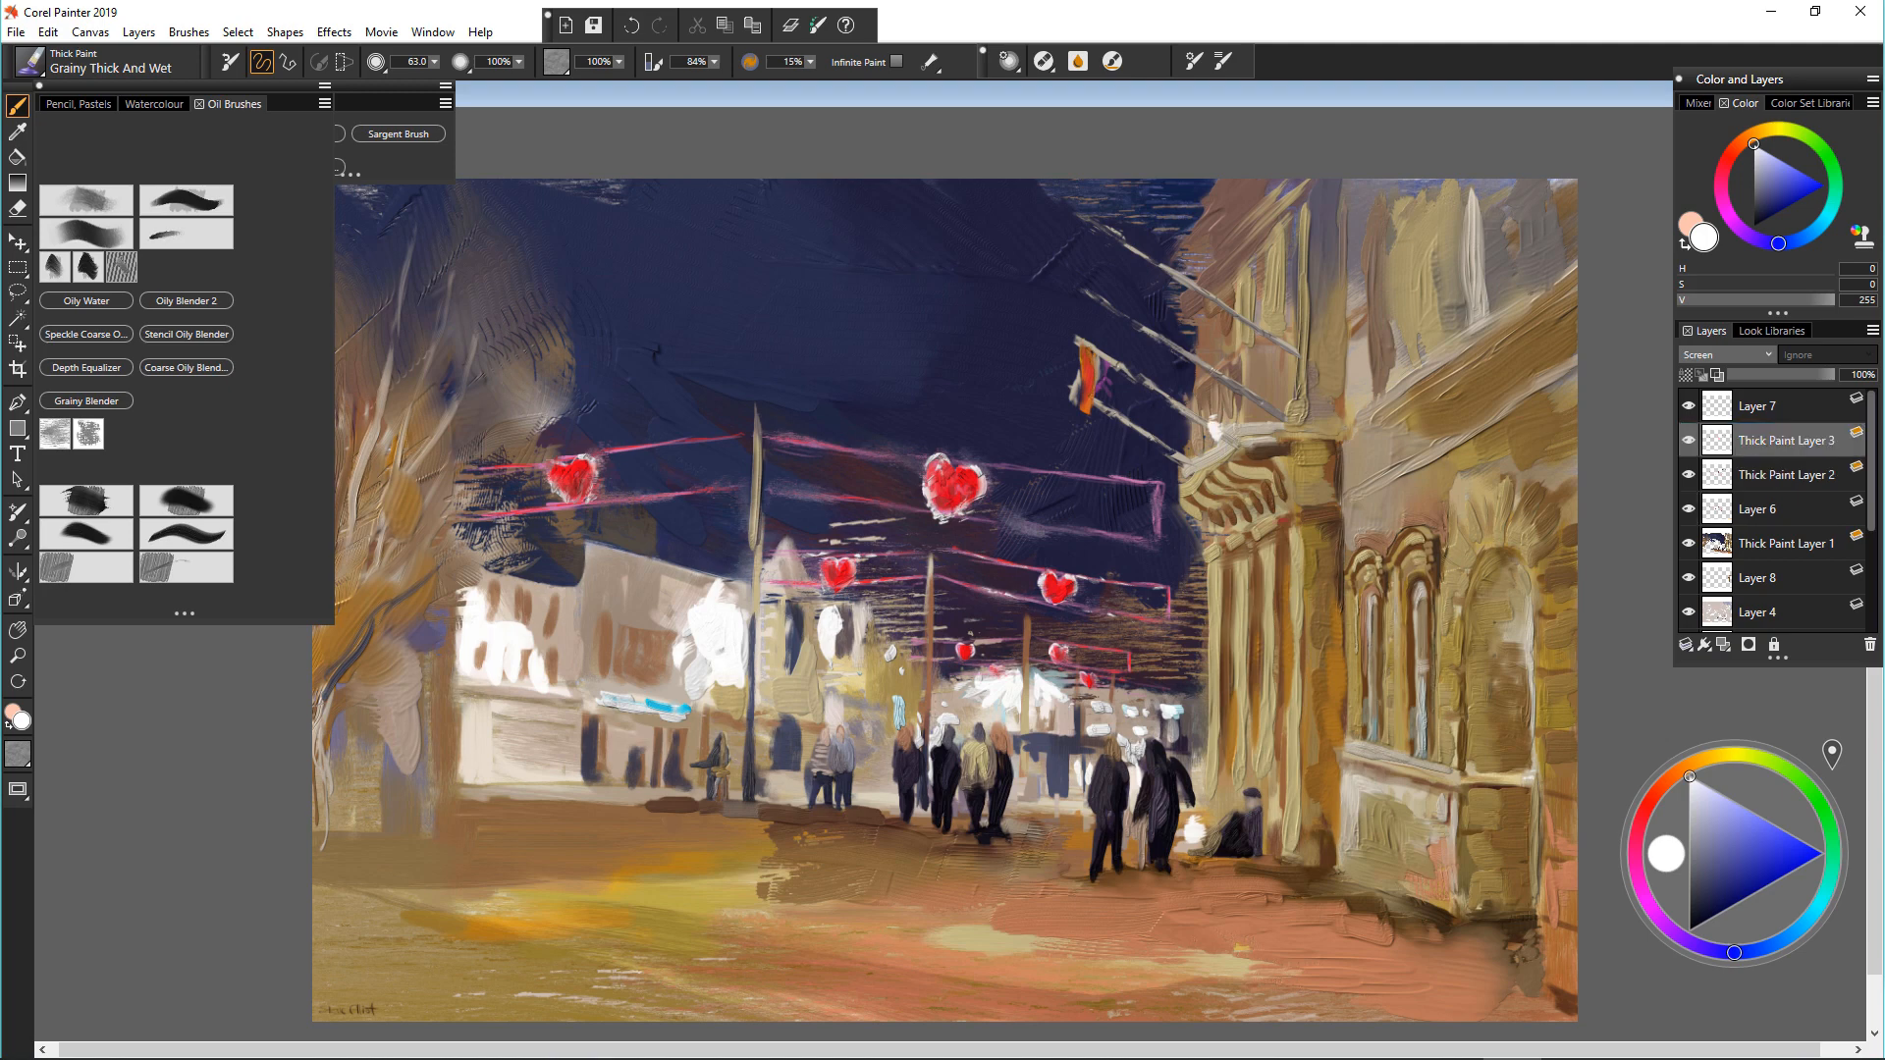
key("bracketleft")
left_click_drag(1233, 442, 1205, 468)
Step: Lower Thick Paint Layer 3's opacity to 66% and check the painting with the interface panels hidden
mouse_move(1829, 374)
left_mouse_down()
mouse_move(1728, 374)
mouse_move(1800, 374)
left_mouse_up()
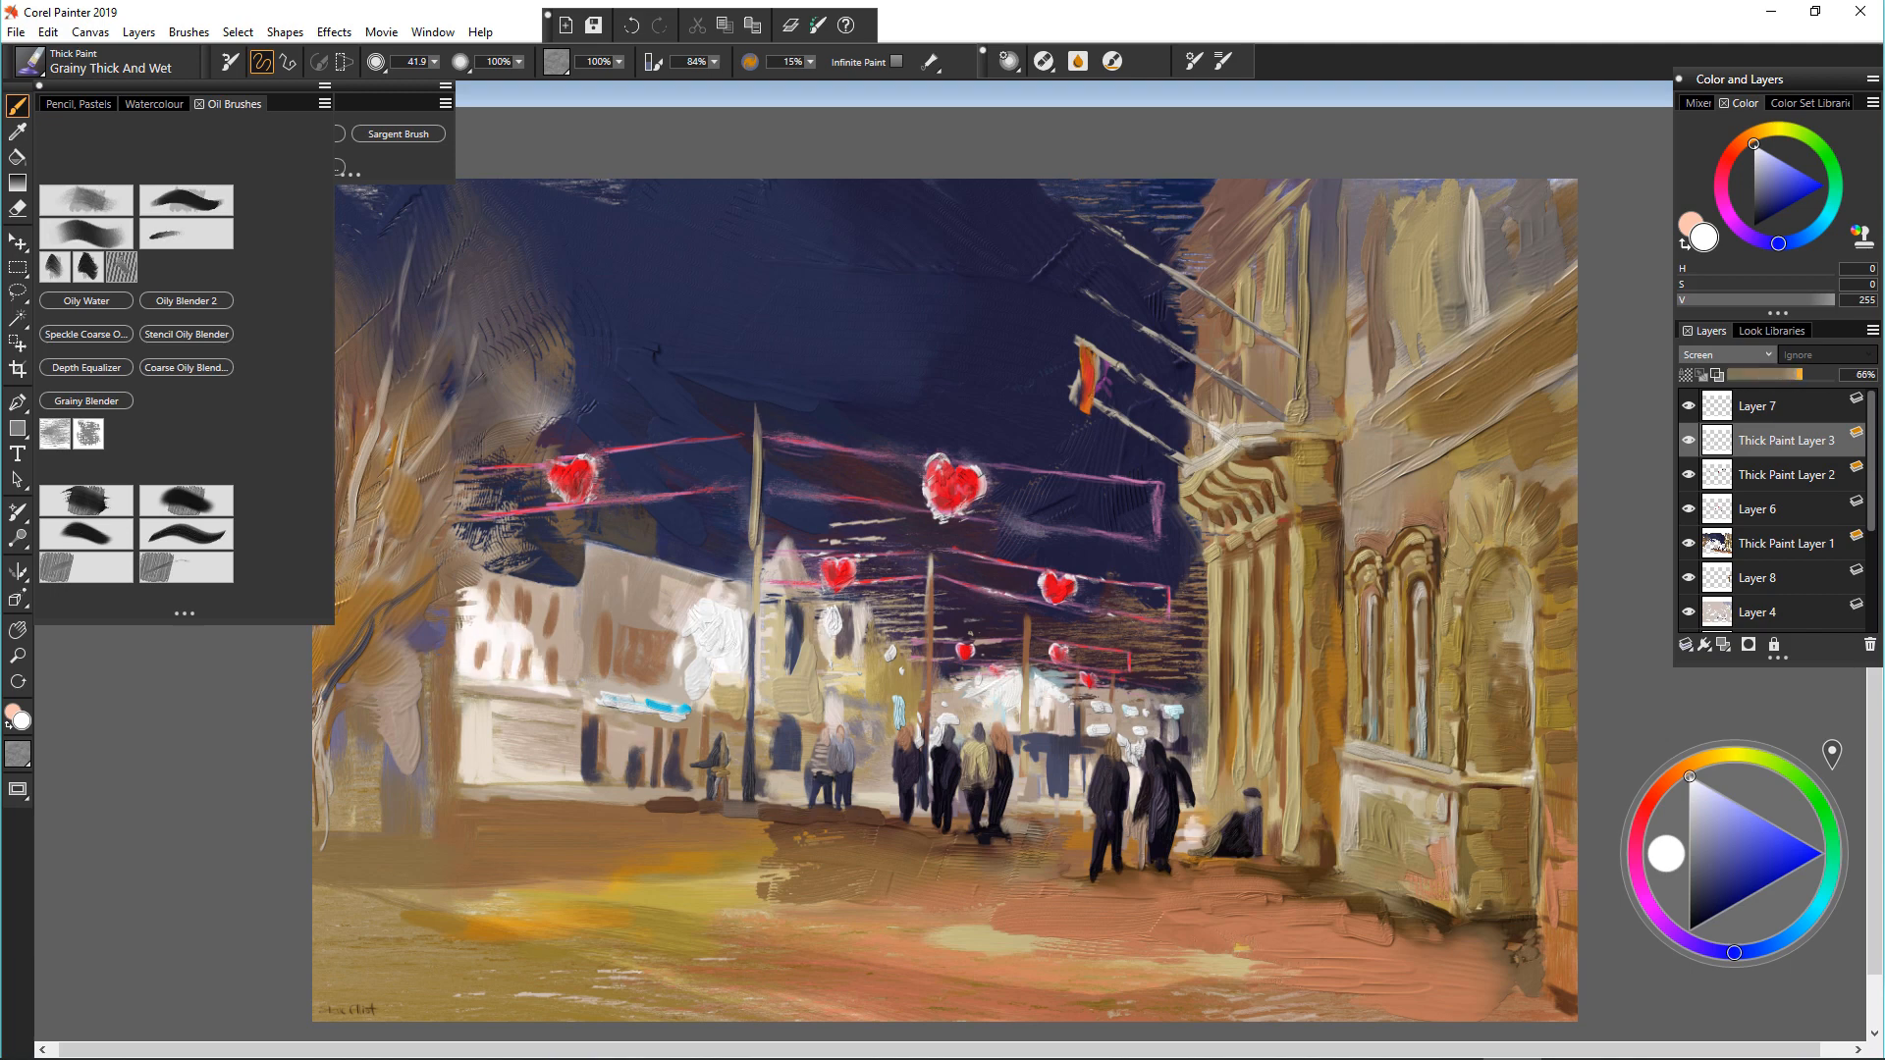
key("Tab")
key("Tab")
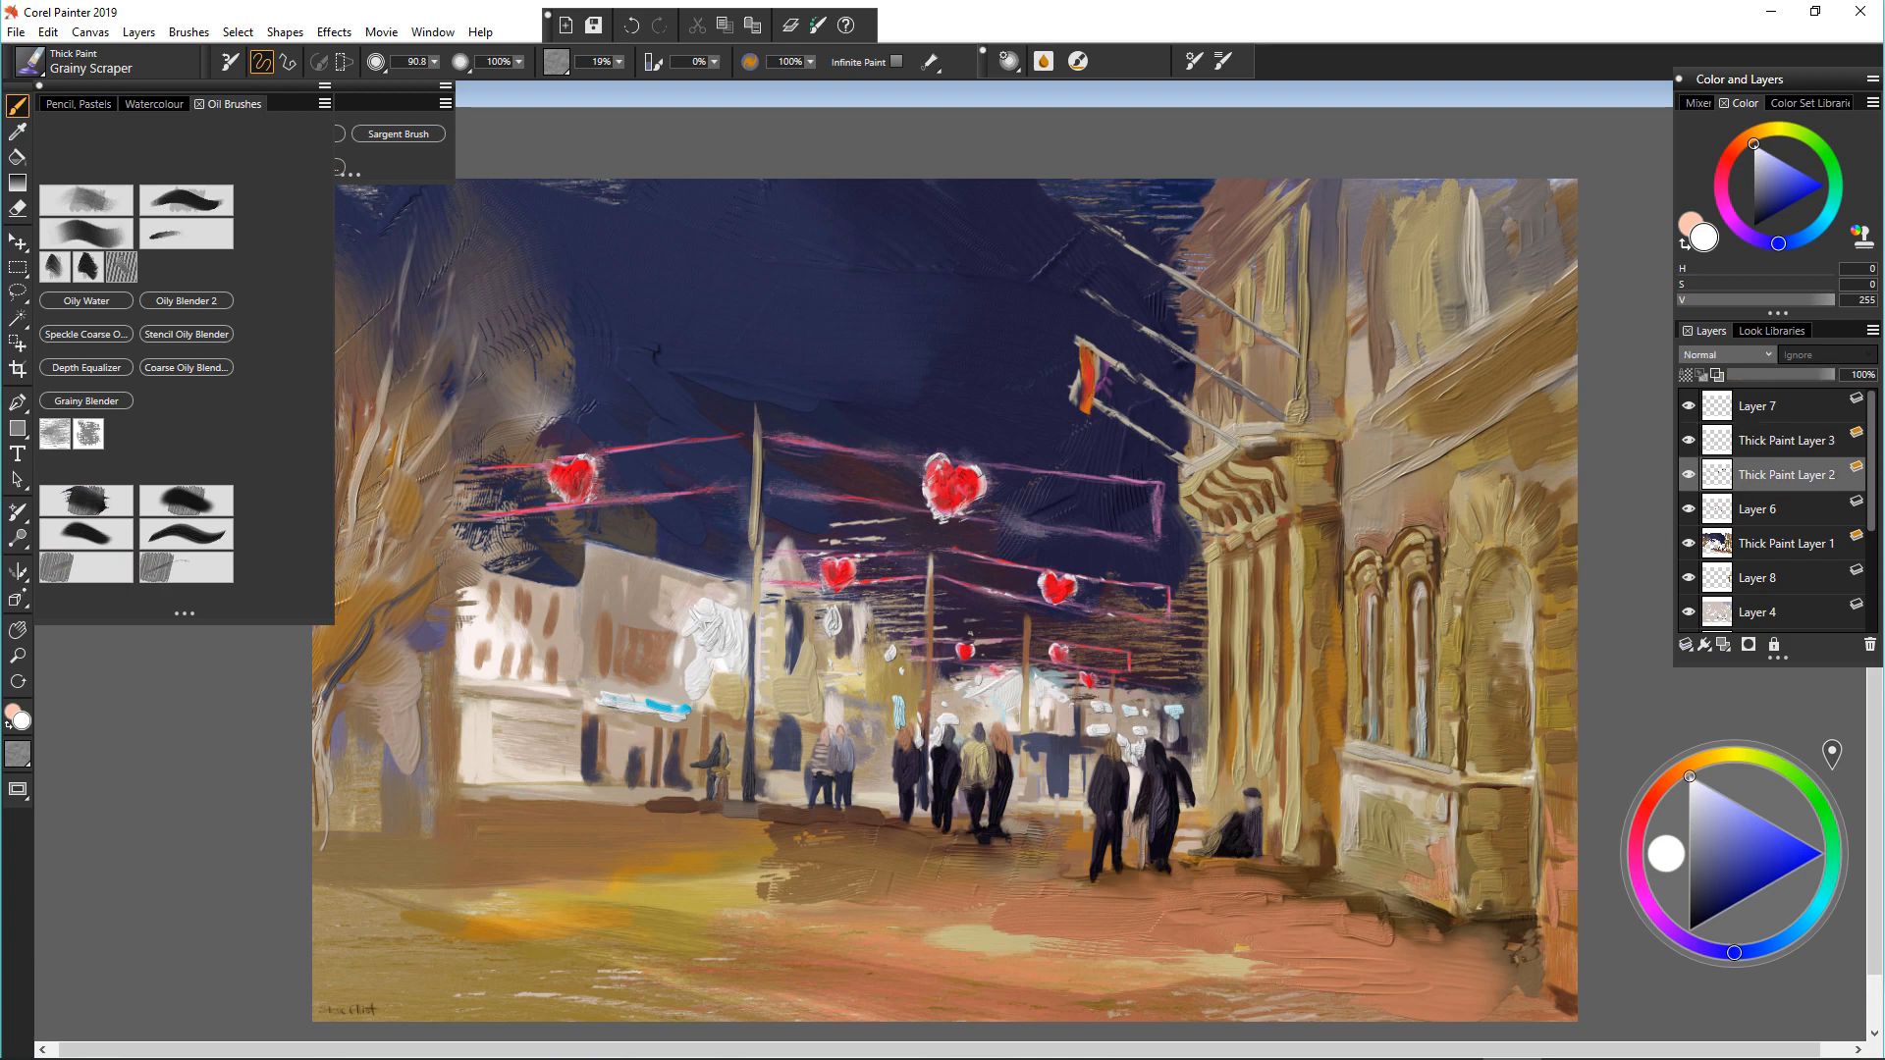
Step: On Thick Paint Layer 1, scrape the thick white paint on the white building's end wall with the Grainy Scraper
left_click(1786, 440)
left_click(1786, 543)
left_click_drag(732, 677, 656, 597)
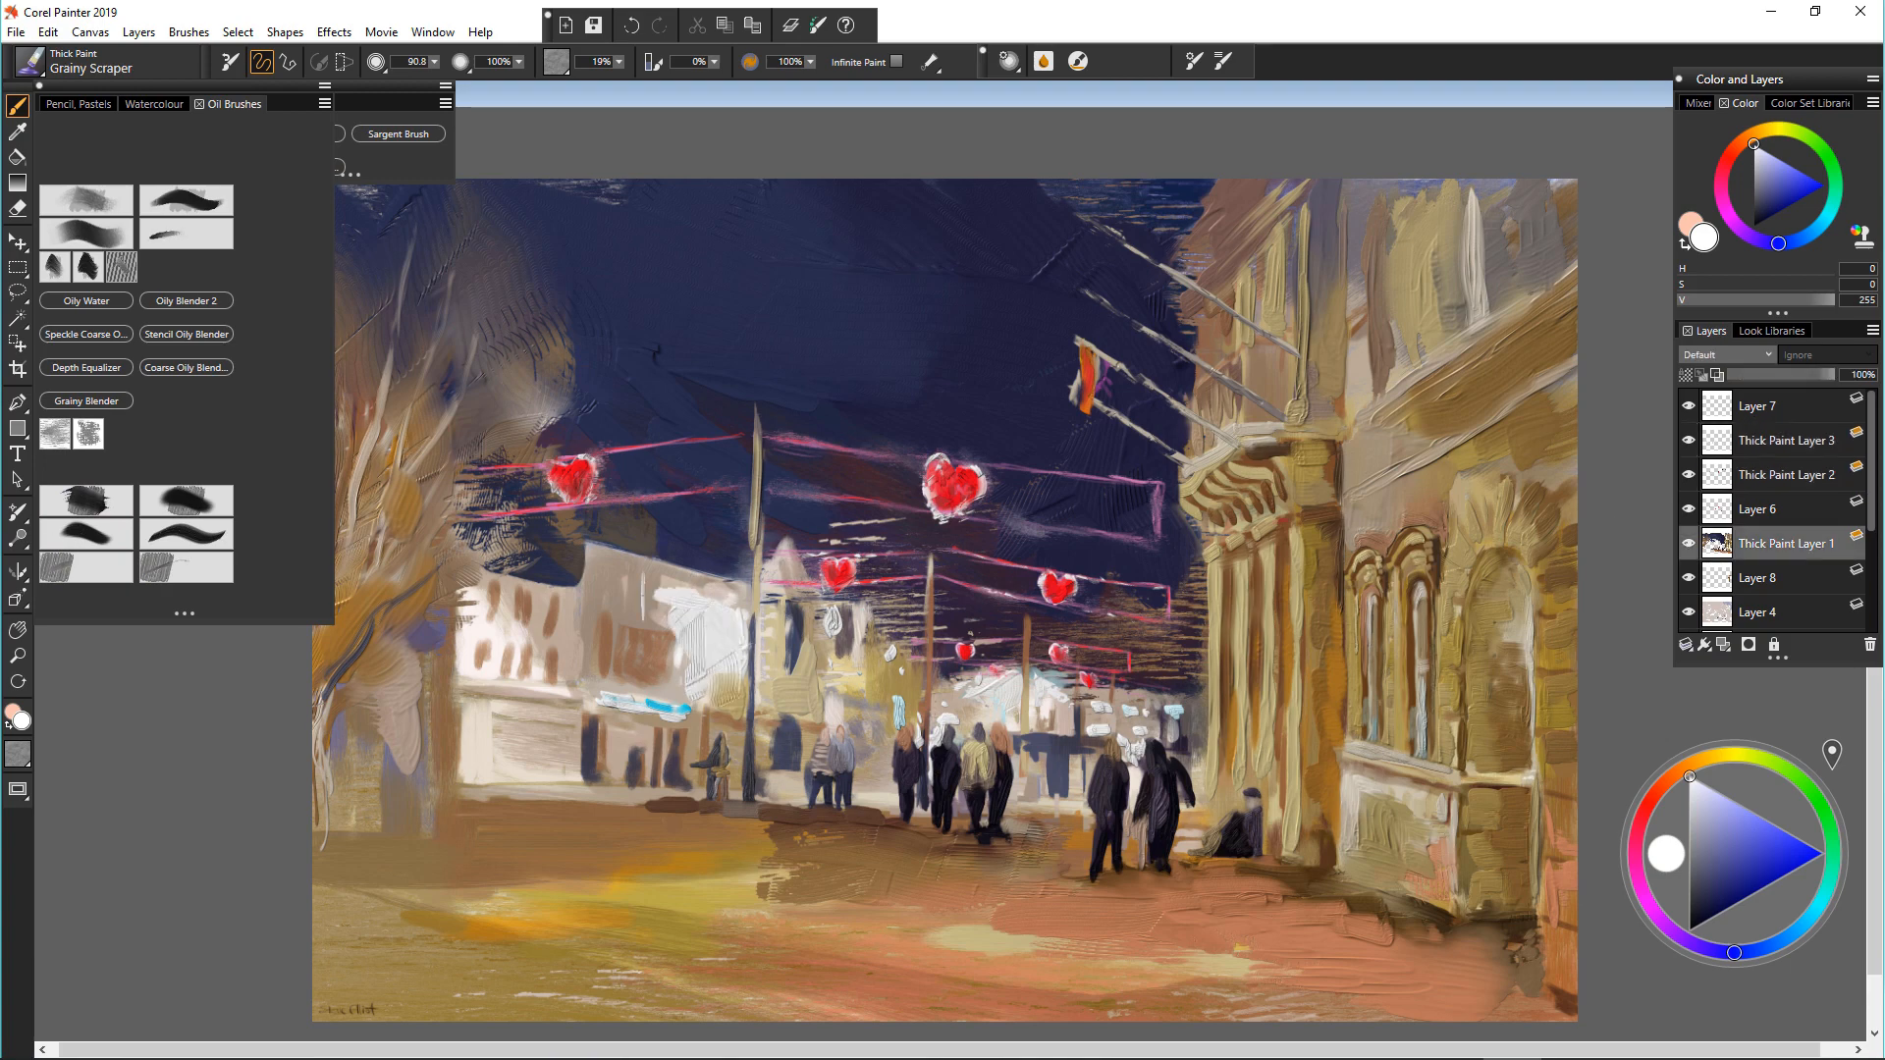
Step: Extend the Grainy Scraper strokes over the white building's end wall and the pale gabled building beyond the lamp post
left_click_drag(805, 618, 839, 611)
mouse_move(672, 603)
left_mouse_down()
mouse_move(648, 623)
mouse_move(729, 692)
mouse_move(677, 616)
mouse_move(736, 709)
left_mouse_up()
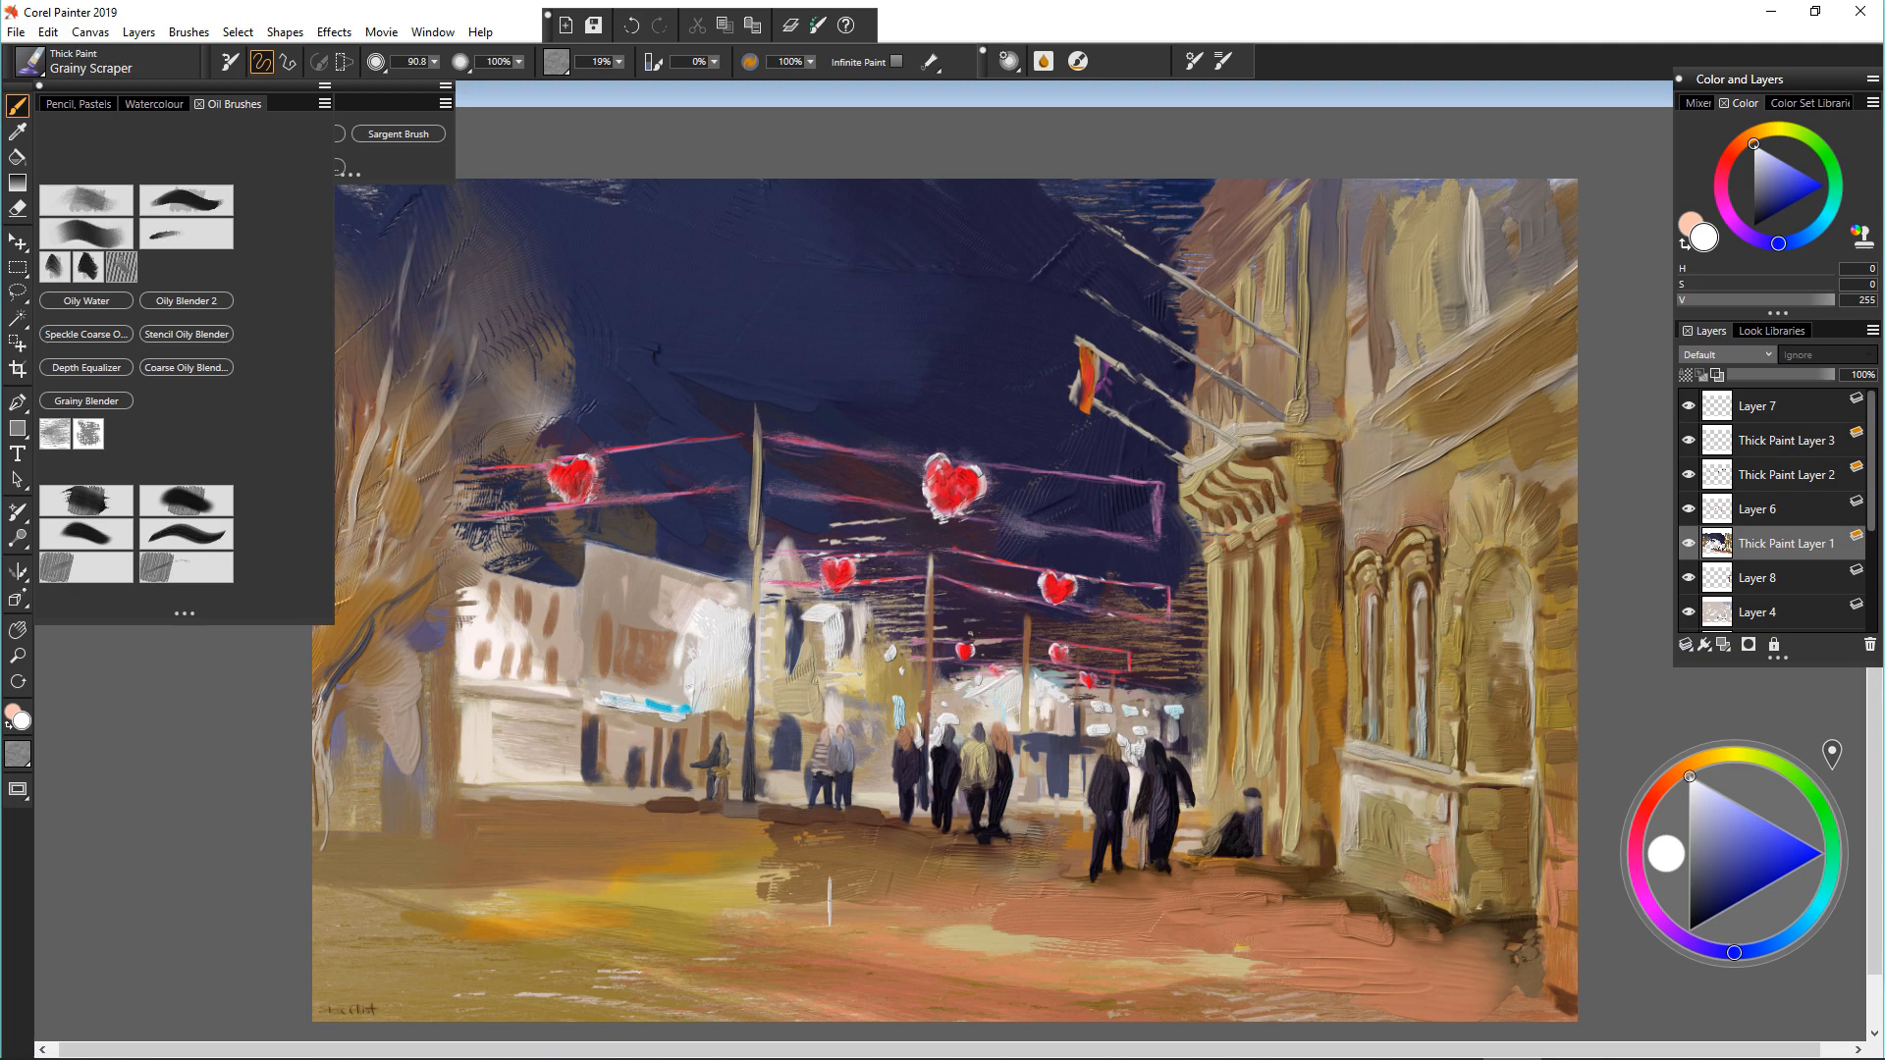
Step: On Thick Paint Layer 2, dab yellow, green and bright blue light accents behind the central figures with Grainy Thick And Wet and scrape them
left_click(87, 500)
left_click(1786, 475)
left_click(861, 730, "alt")
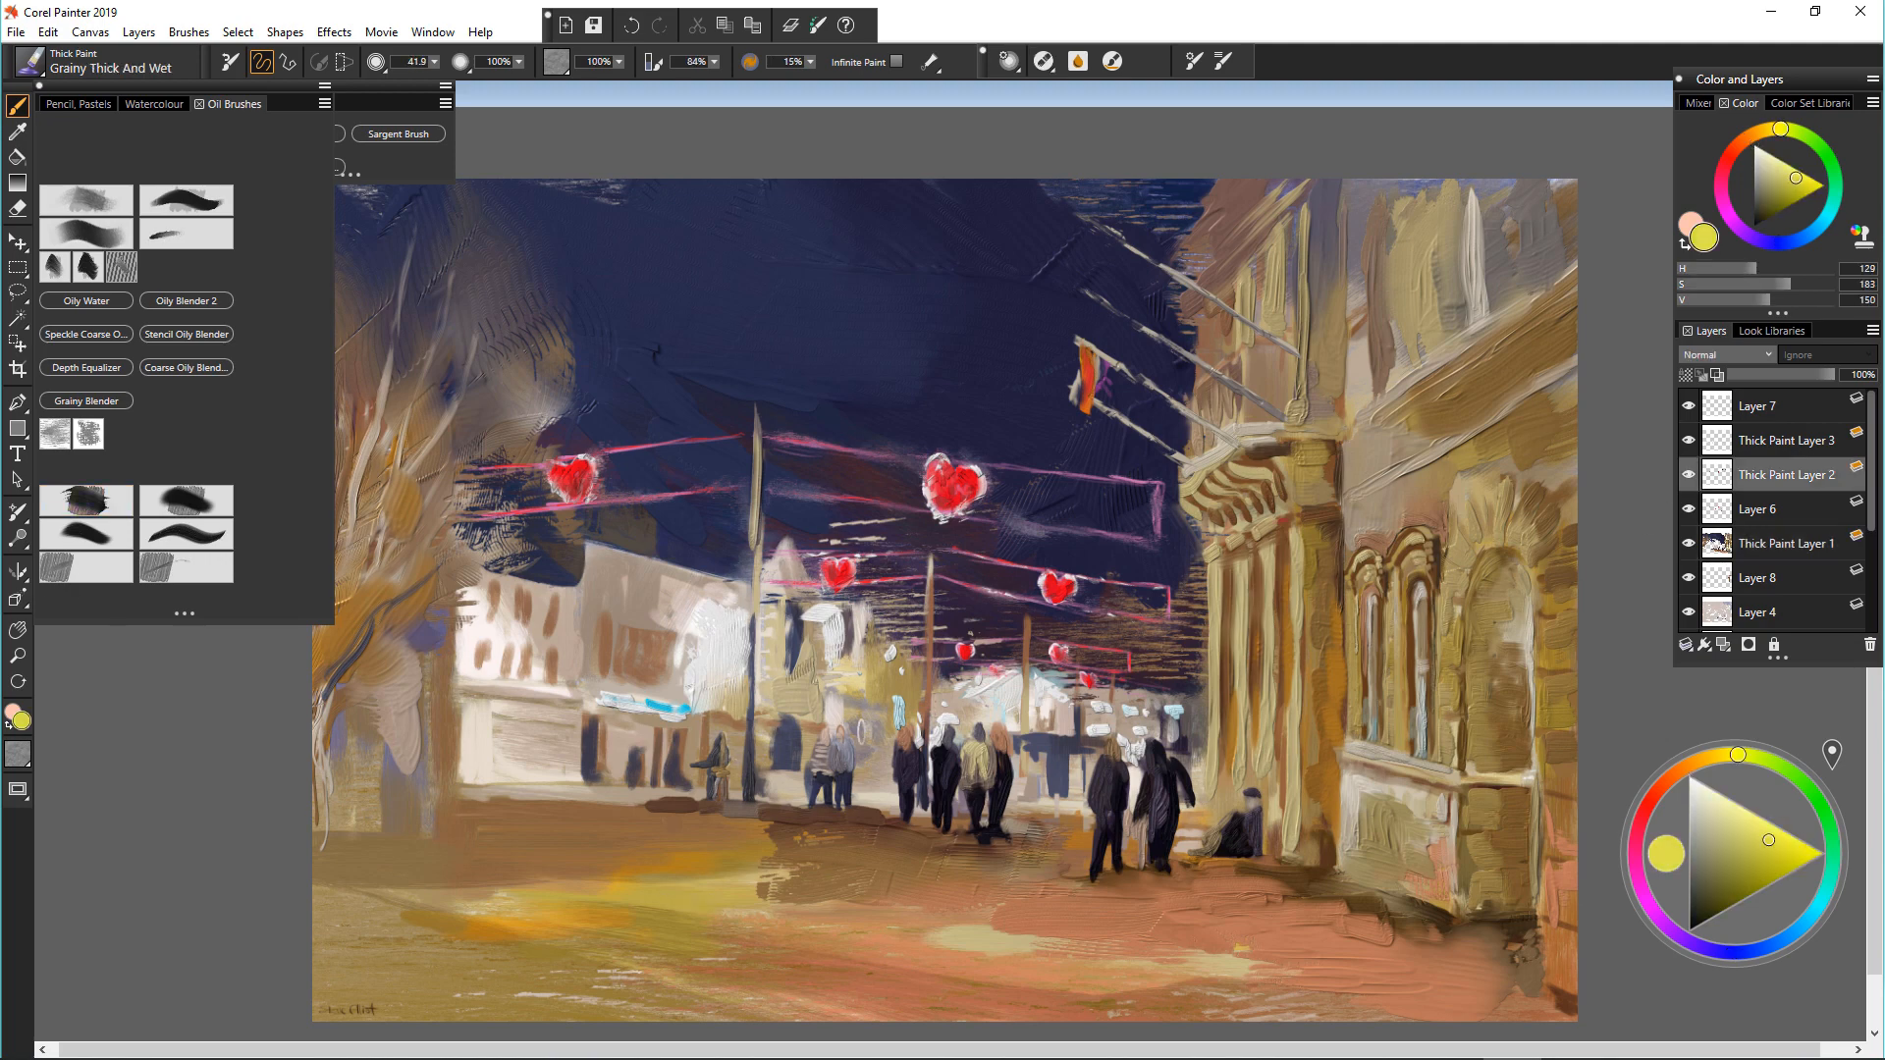
mouse_move(868, 670)
left_mouse_down()
mouse_move(883, 725)
mouse_move(882, 685)
mouse_move(856, 699)
mouse_move(868, 738)
mouse_move(869, 687)
mouse_move(1000, 721)
mouse_move(893, 702)
left_mouse_up()
left_click(162, 567)
left_click(667, 706, "alt")
left_click(69, 566)
left_click(162, 567)
left_click(69, 570)
left_click(163, 567)
mouse_move(909, 709)
left_mouse_down()
mouse_move(857, 688)
mouse_move(923, 673)
left_mouse_up()
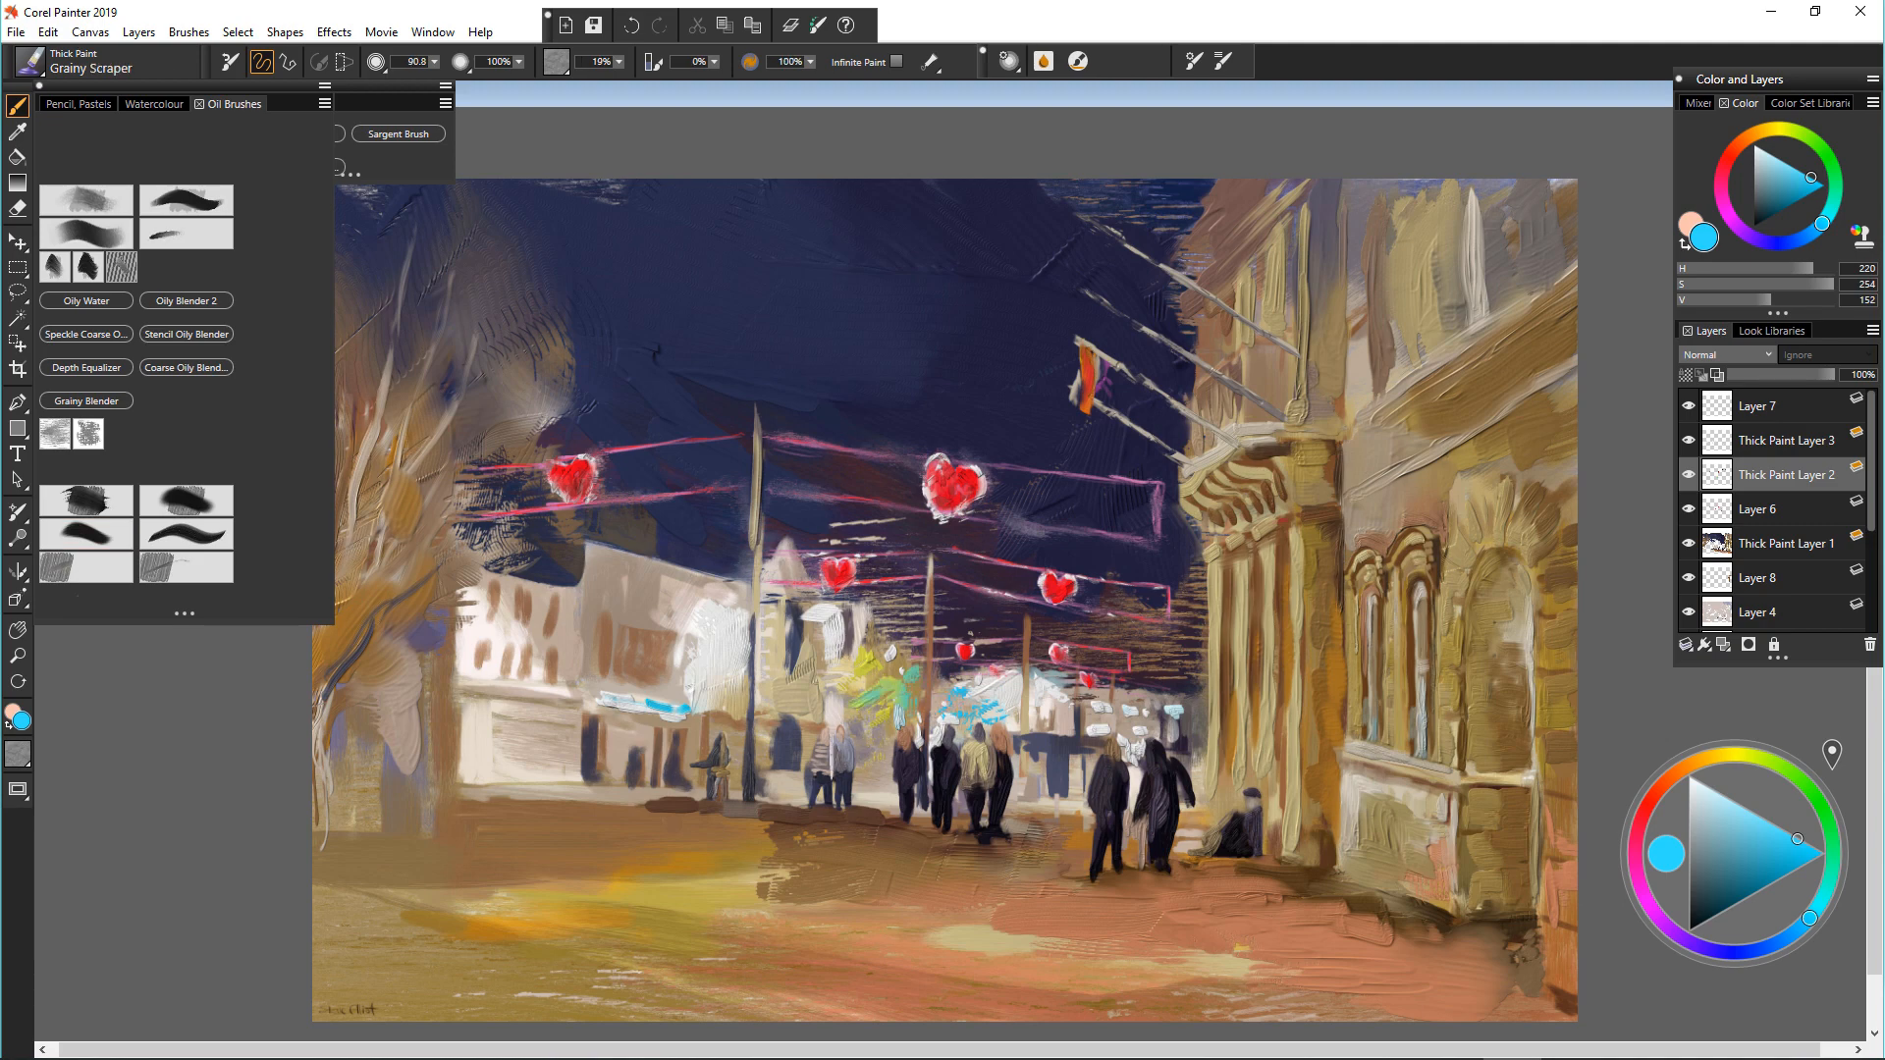
Step: Undo the last scrape and repaint the brown-haired figure and the dark figure beside her in the central group with Grainy Thick And Wet
left_click_drag(830, 796, 803, 770)
scroll(867, 774, "up", 3)
key("ctrl+z")
key("bracketright")
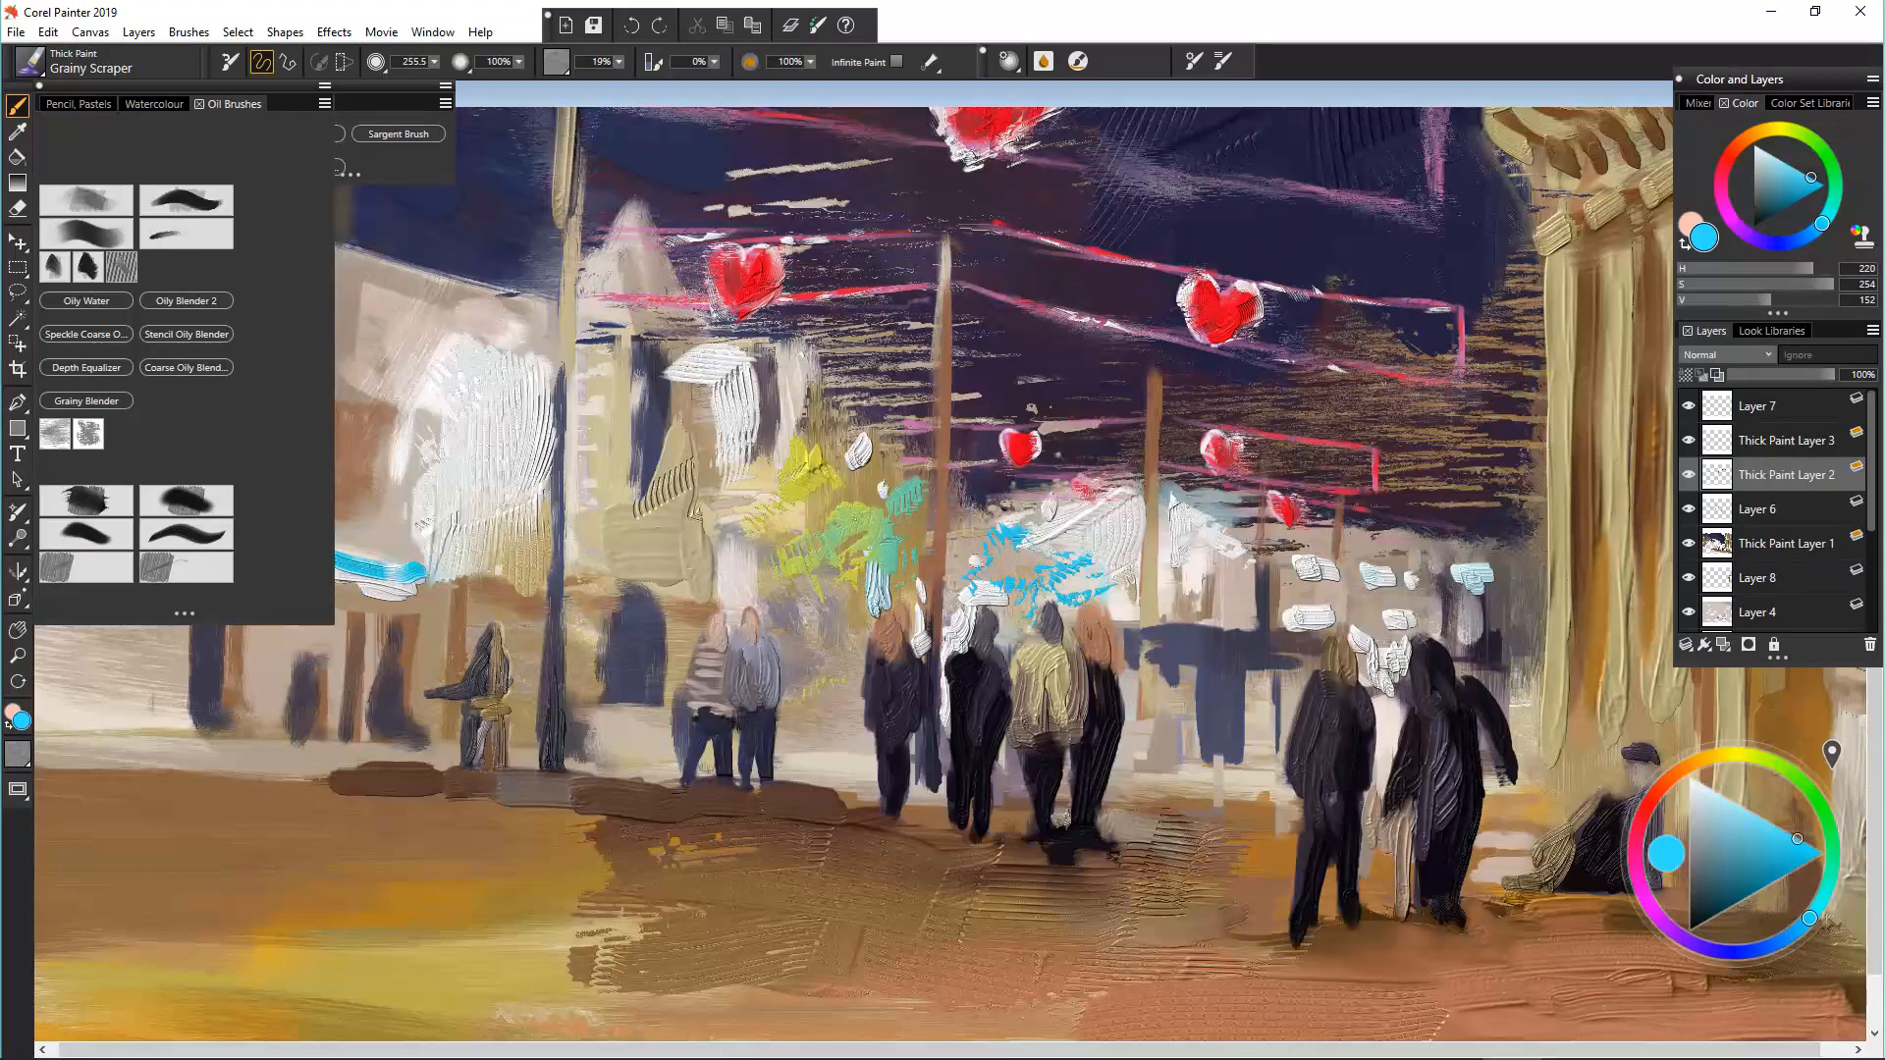
left_click(877, 687, "alt")
left_click(68, 567)
left_click(892, 634, "alt")
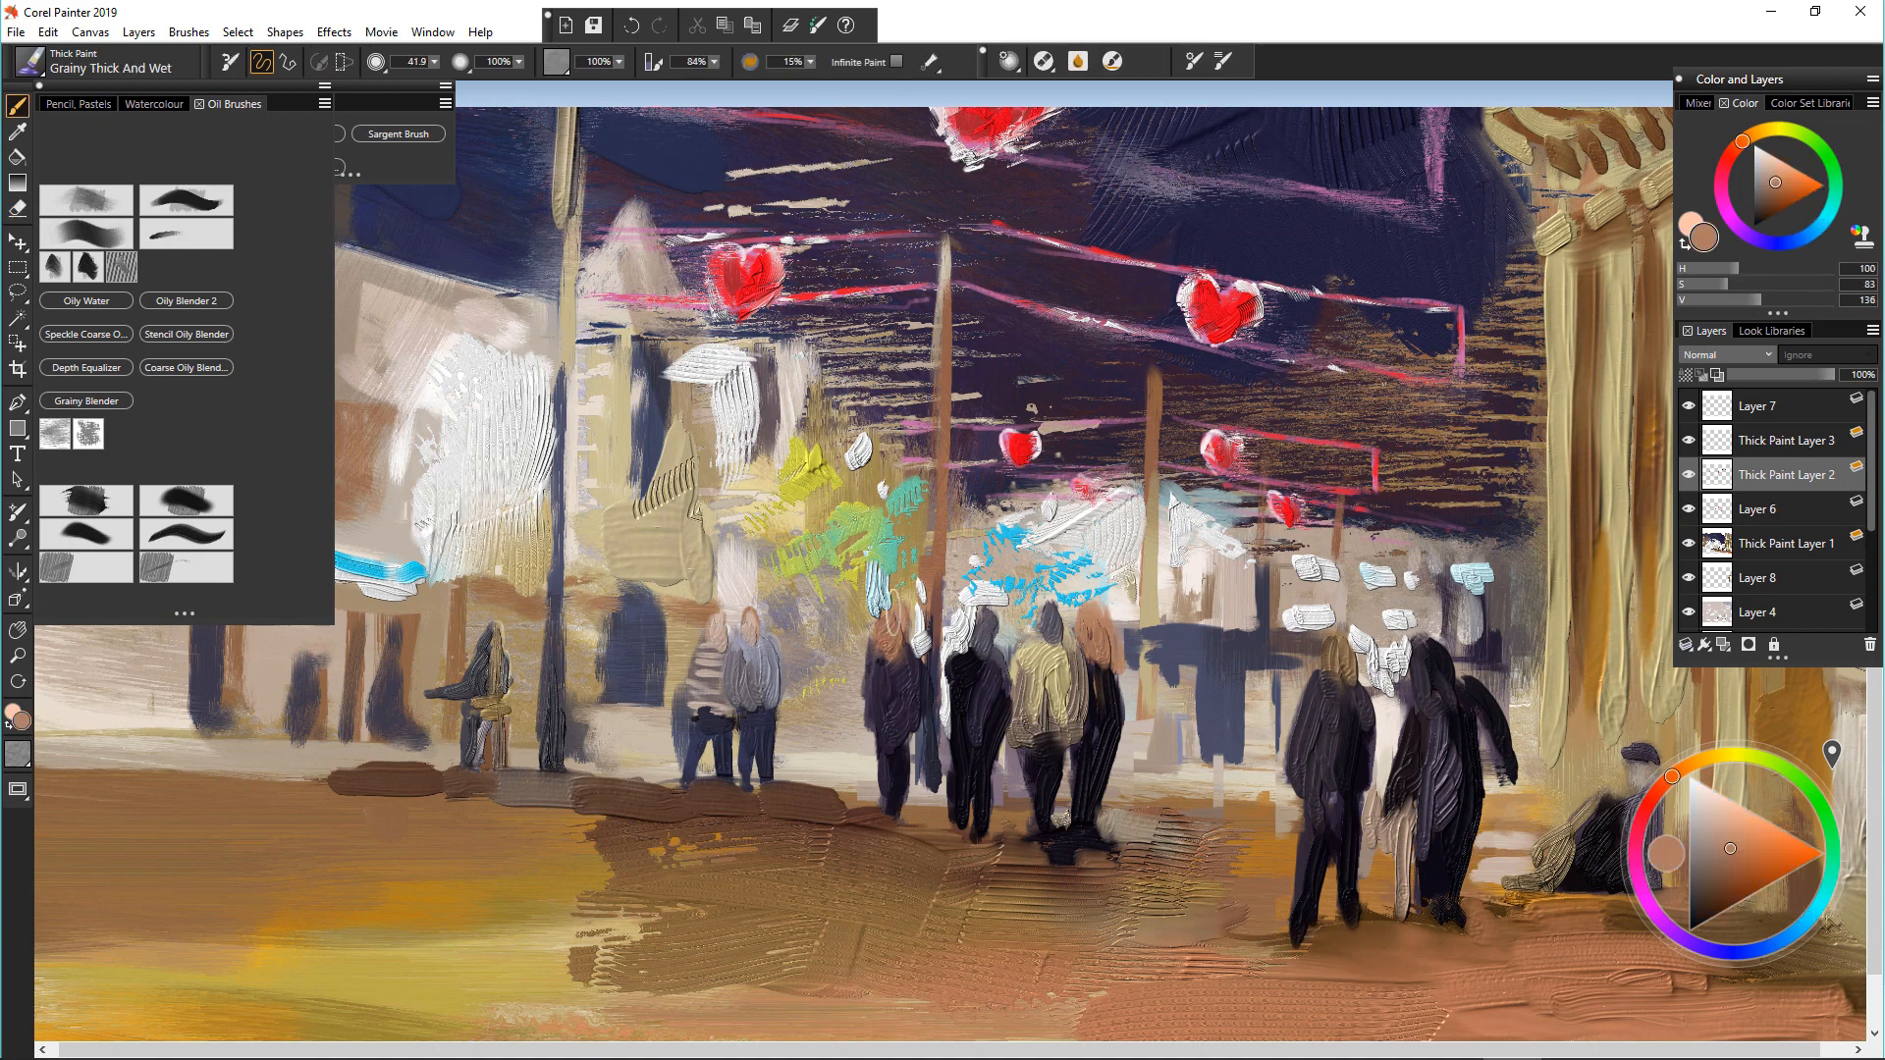
left_click(884, 687, "alt")
mouse_move(892, 595)
left_mouse_down()
mouse_move(889, 648)
mouse_move(918, 683)
left_mouse_up()
mouse_move(870, 650)
left_mouse_down()
mouse_move(864, 712)
mouse_move(904, 771)
left_mouse_up()
mouse_move(978, 609)
left_mouse_down()
mouse_move(958, 687)
mouse_move(972, 643)
left_mouse_up()
left_click_drag(979, 625, 985, 624)
mouse_move(985, 614)
left_mouse_down()
mouse_move(1006, 692)
mouse_move(1083, 656)
mouse_move(1016, 684)
left_mouse_up()
Step: Brush lime green onto the jacket of the pale-coated figure in the central group and undo the last stroke
left_click(1033, 678, "alt")
left_click(844, 530, "alt")
mouse_move(1056, 648)
left_mouse_down()
mouse_move(1083, 695)
mouse_move(1021, 685)
mouse_move(1015, 705)
left_mouse_up()
left_click(185, 566)
left_click_drag(1070, 662, 1072, 705)
left_click(1021, 550, "alt")
left_click(85, 566)
left_click_drag(1055, 609, 1062, 646)
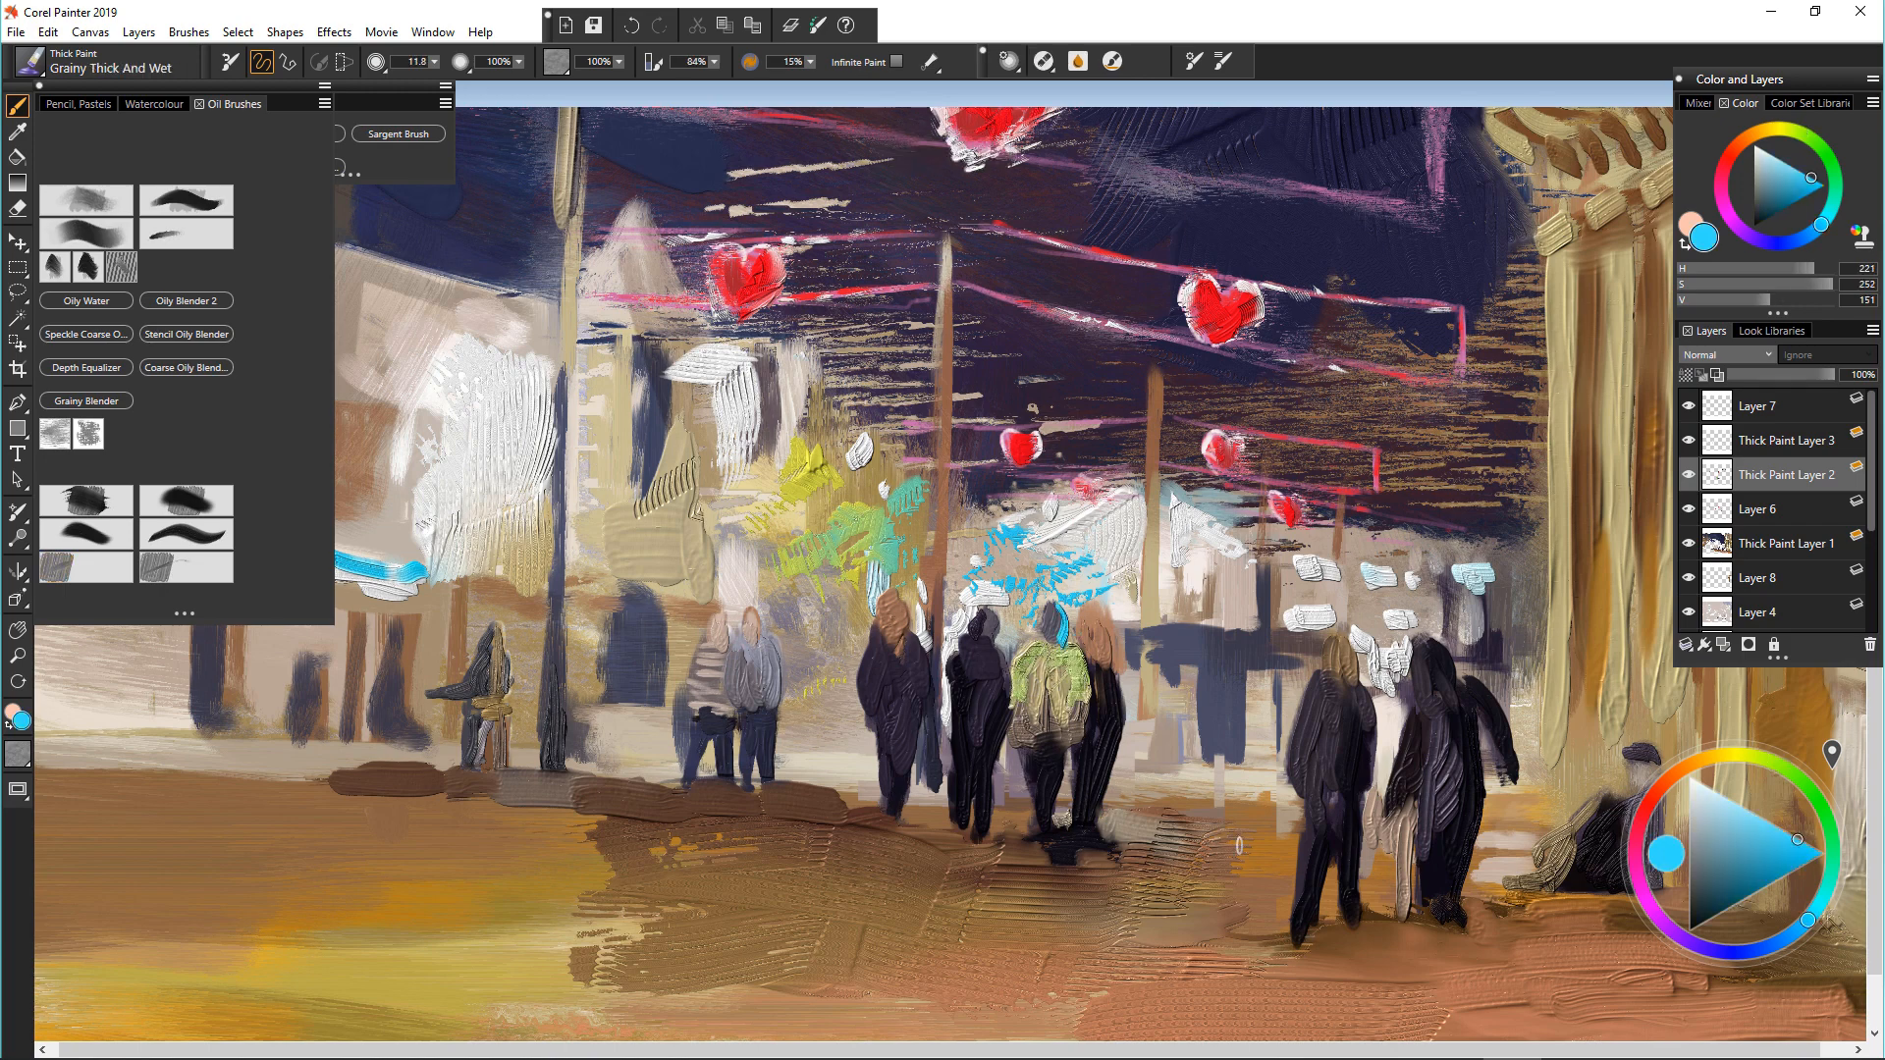
key("ctrl+z")
Step: Add light edges to the distant couple and the figure by the lamp post, and darken the post with a grey-blue stroke
left_click(724, 591, "alt")
mouse_move(766, 630)
left_mouse_down()
mouse_move(783, 695)
mouse_move(736, 650)
left_mouse_up()
left_click_drag(715, 642, 682, 698)
left_click_drag(497, 625, 508, 688)
left_click(553, 707, "alt")
left_click_drag(563, 403, 545, 663)
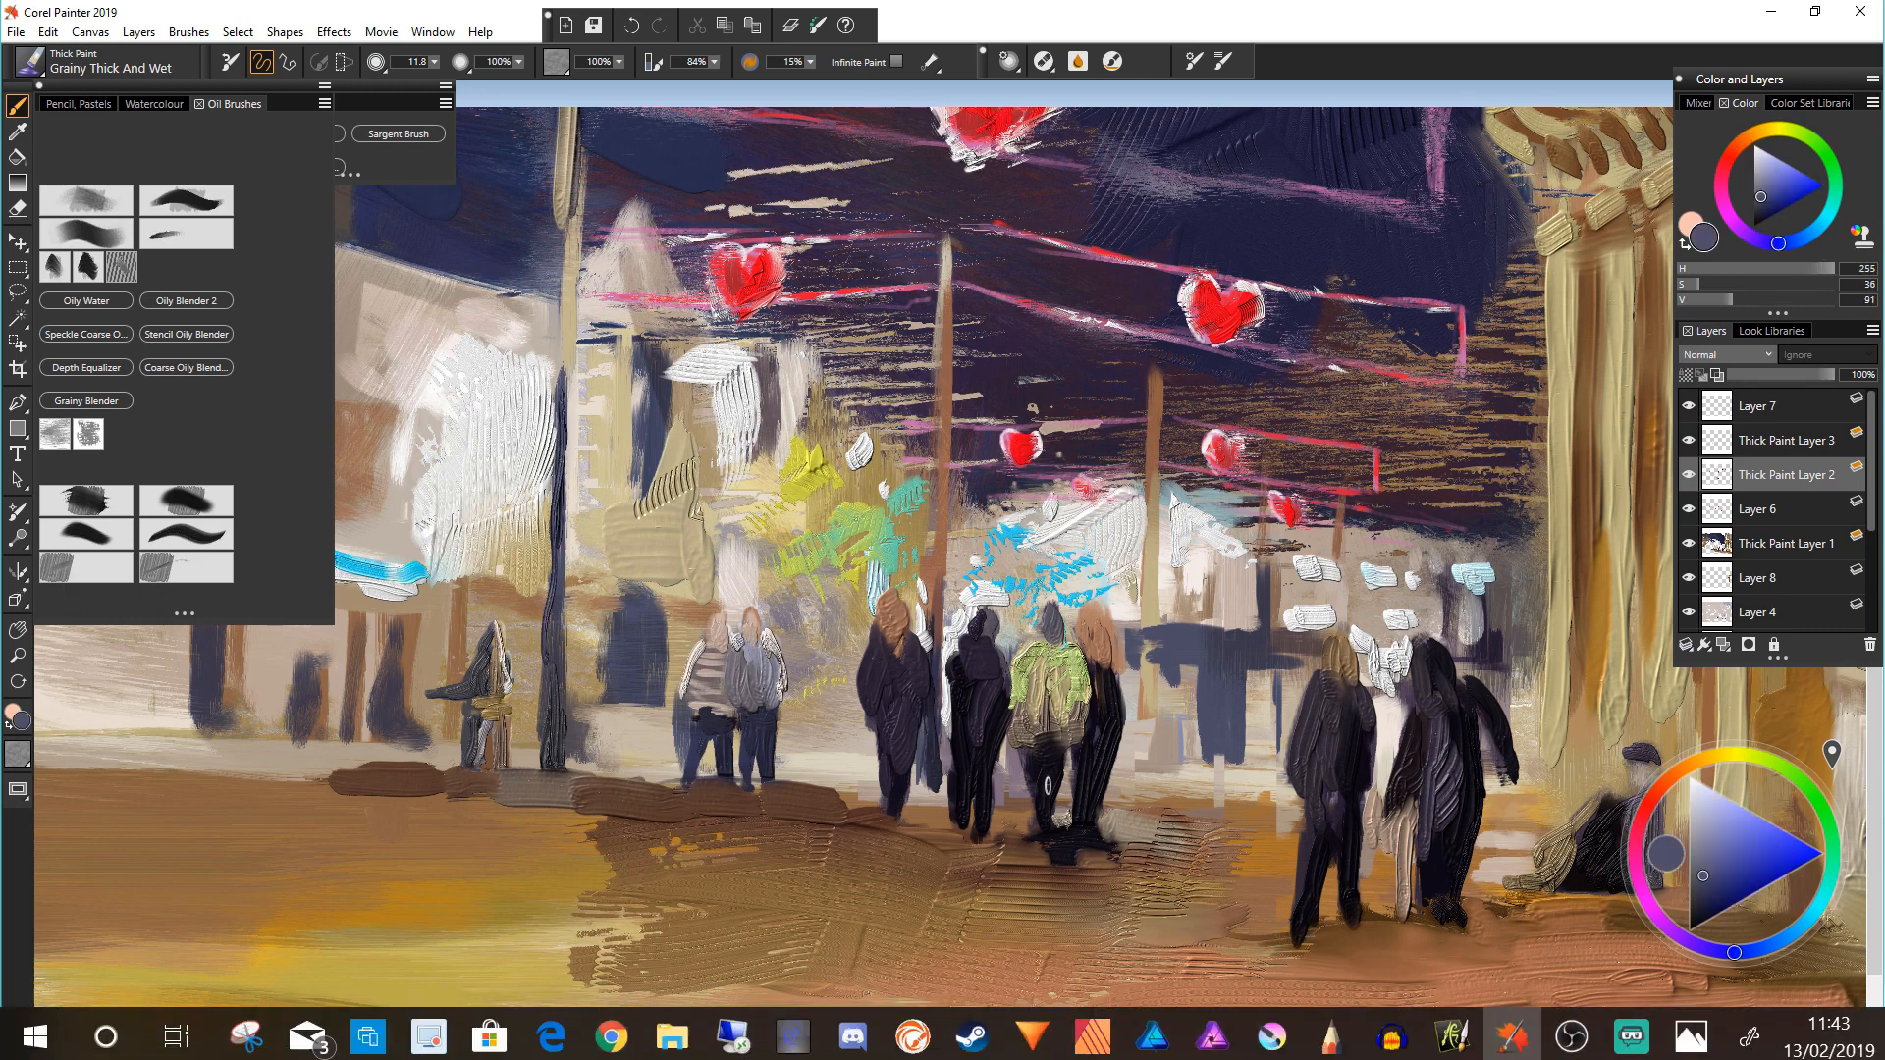
Step: Brush off-white strokes over the bright blue lights above the central figures, switching to Real Bristle Oils Flat
left_click(1100, 520, "alt")
mouse_move(1078, 542)
left_mouse_down()
mouse_move(1029, 562)
mouse_move(1061, 572)
mouse_move(997, 540)
left_mouse_up()
left_click(186, 533)
mouse_move(977, 538)
left_mouse_down()
mouse_move(1050, 569)
mouse_move(1011, 587)
left_mouse_up()
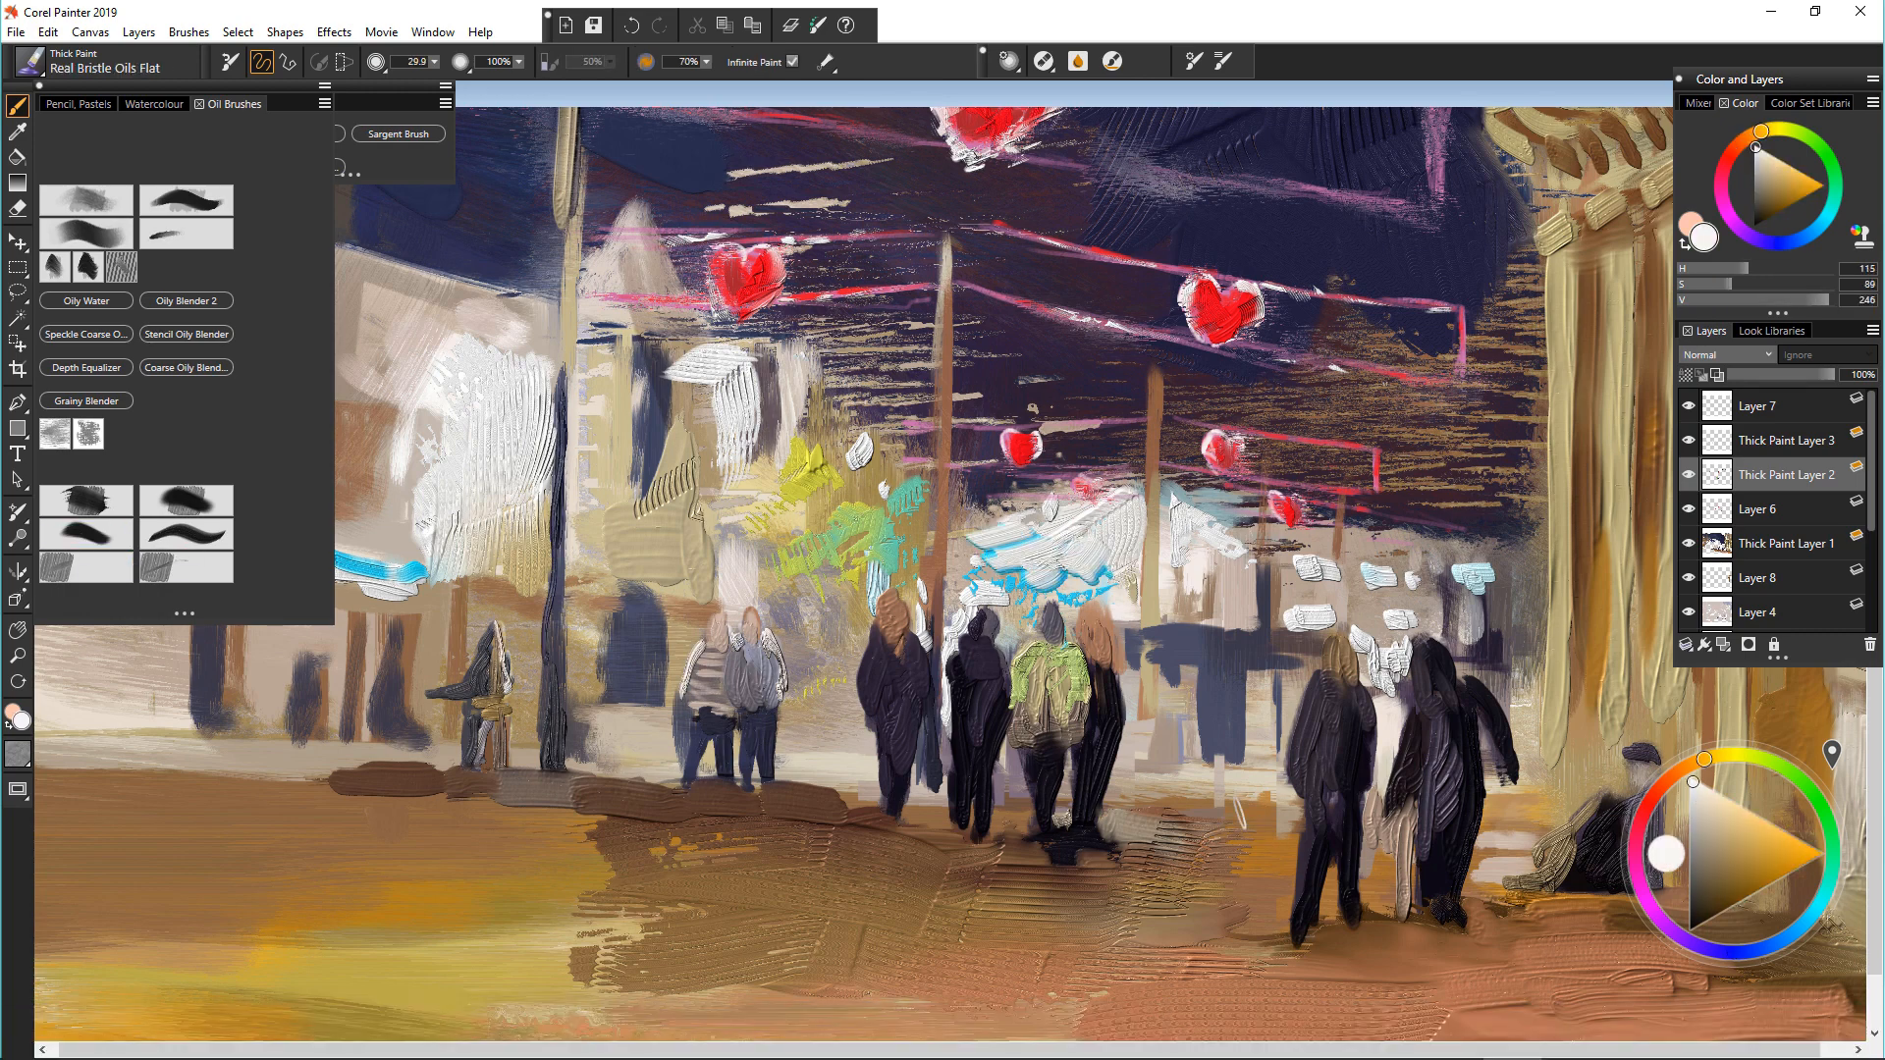
left_click(1236, 823, "alt")
left_click_drag(805, 501, 879, 521)
mouse_move(825, 476)
left_mouse_down()
mouse_move(899, 530)
mouse_move(791, 628)
left_mouse_up()
left_click(815, 456, "alt")
mouse_move(771, 559)
left_mouse_down()
mouse_move(835, 648)
mouse_move(815, 660)
mouse_move(830, 678)
mouse_move(845, 664)
left_mouse_up()
left_click(741, 658, "alt")
left_click(86, 568)
key("ctrl+z")
key("ctrl+z")
key("ctrl+z")
key("ctrl+z")
key("ctrl+z")
key("ctrl+z")
key("ctrl+z")
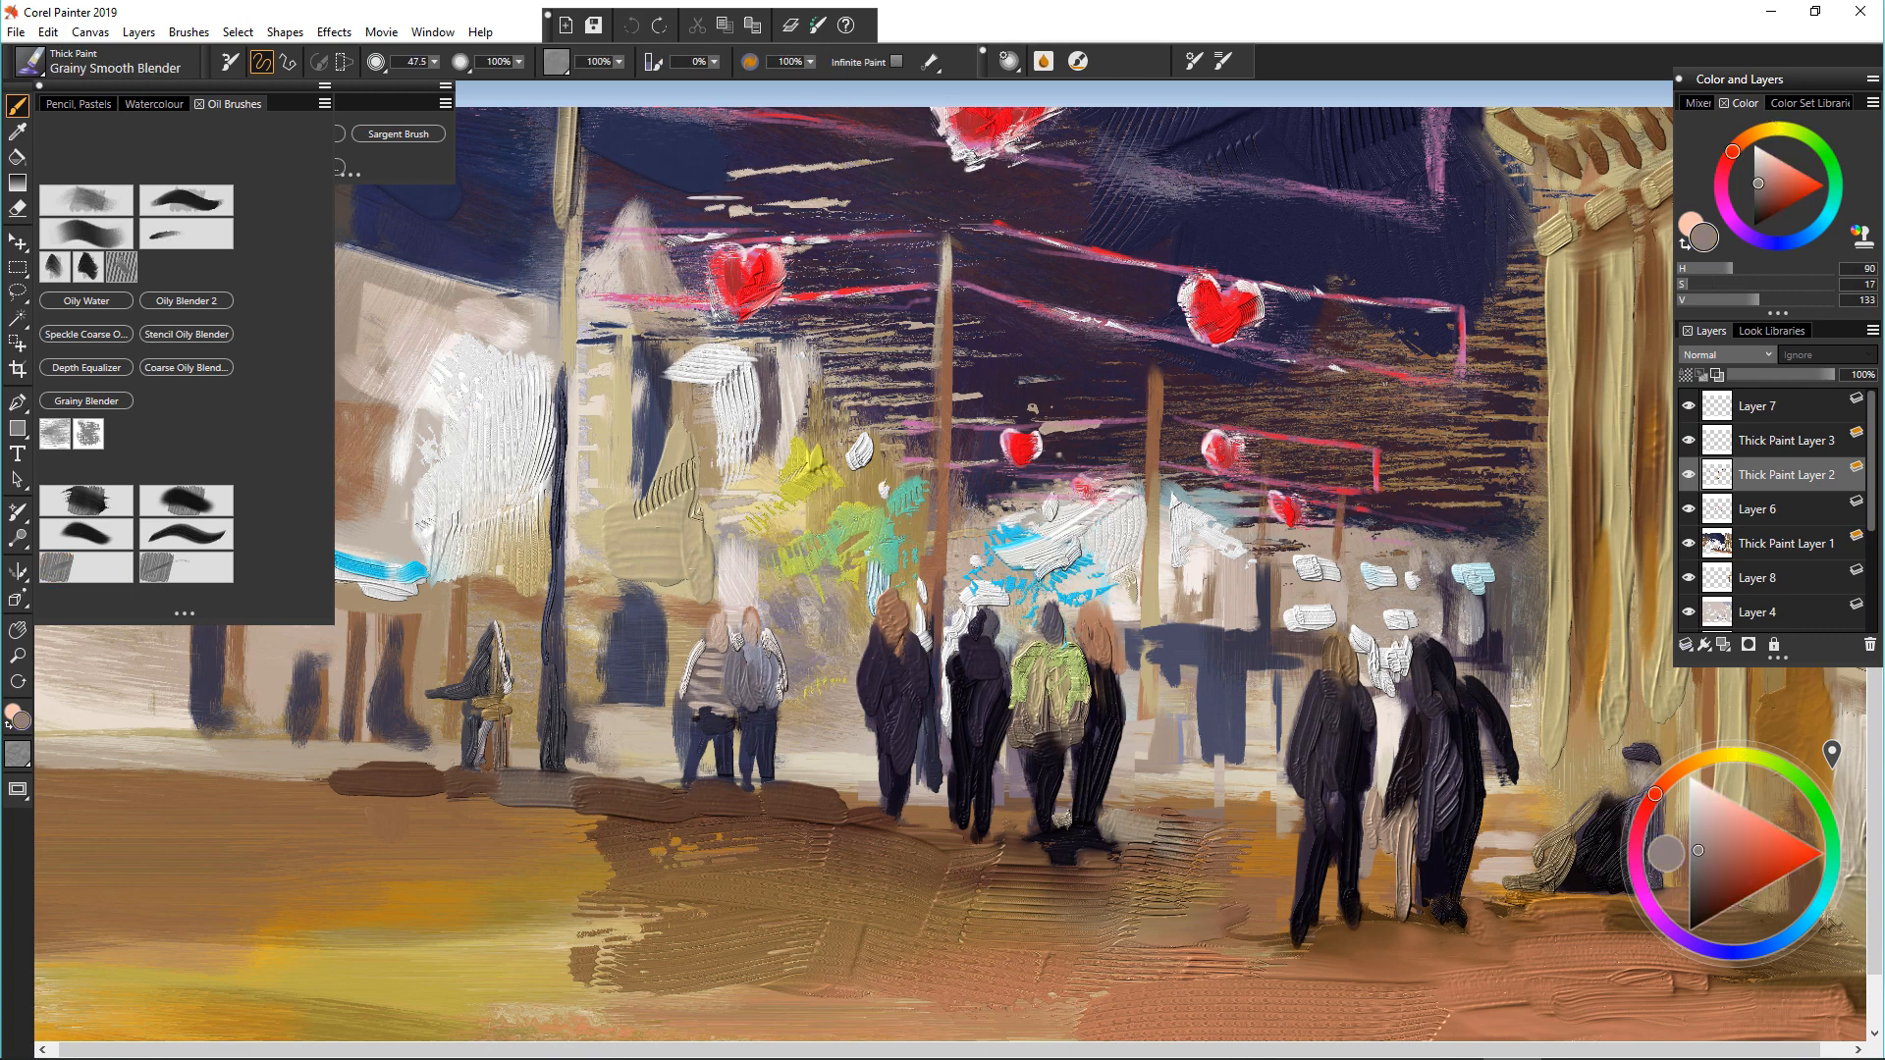
left_click(1185, 636, "alt")
key("F2")
left_click_drag(1214, 609, 1211, 623)
mouse_move(1178, 582)
left_mouse_down()
mouse_move(1179, 633)
mouse_move(1219, 622)
left_mouse_up()
key("ctrl+z")
key("ctrl+z")
Step: Brush light blue and white highlights onto the distant shopfront beside the brown pole with Real Bristle Oils Flat
left_click(1055, 583, "alt")
mouse_move(1186, 583)
left_mouse_down()
mouse_move(1188, 615)
mouse_move(1254, 630)
mouse_move(1167, 640)
mouse_move(1125, 736)
mouse_move(1259, 736)
left_mouse_up()
left_click(1383, 742, "alt")
right_click(1229, 627)
left_click(1228, 628)
left_click(1149, 617, "alt")
key("ctrl+z")
Step: Brush sampled beige and brown tones along the distant pavement and street edge behind the figures with Real Bristle Oils Flat at size 27.2
left_click(1172, 755, "alt")
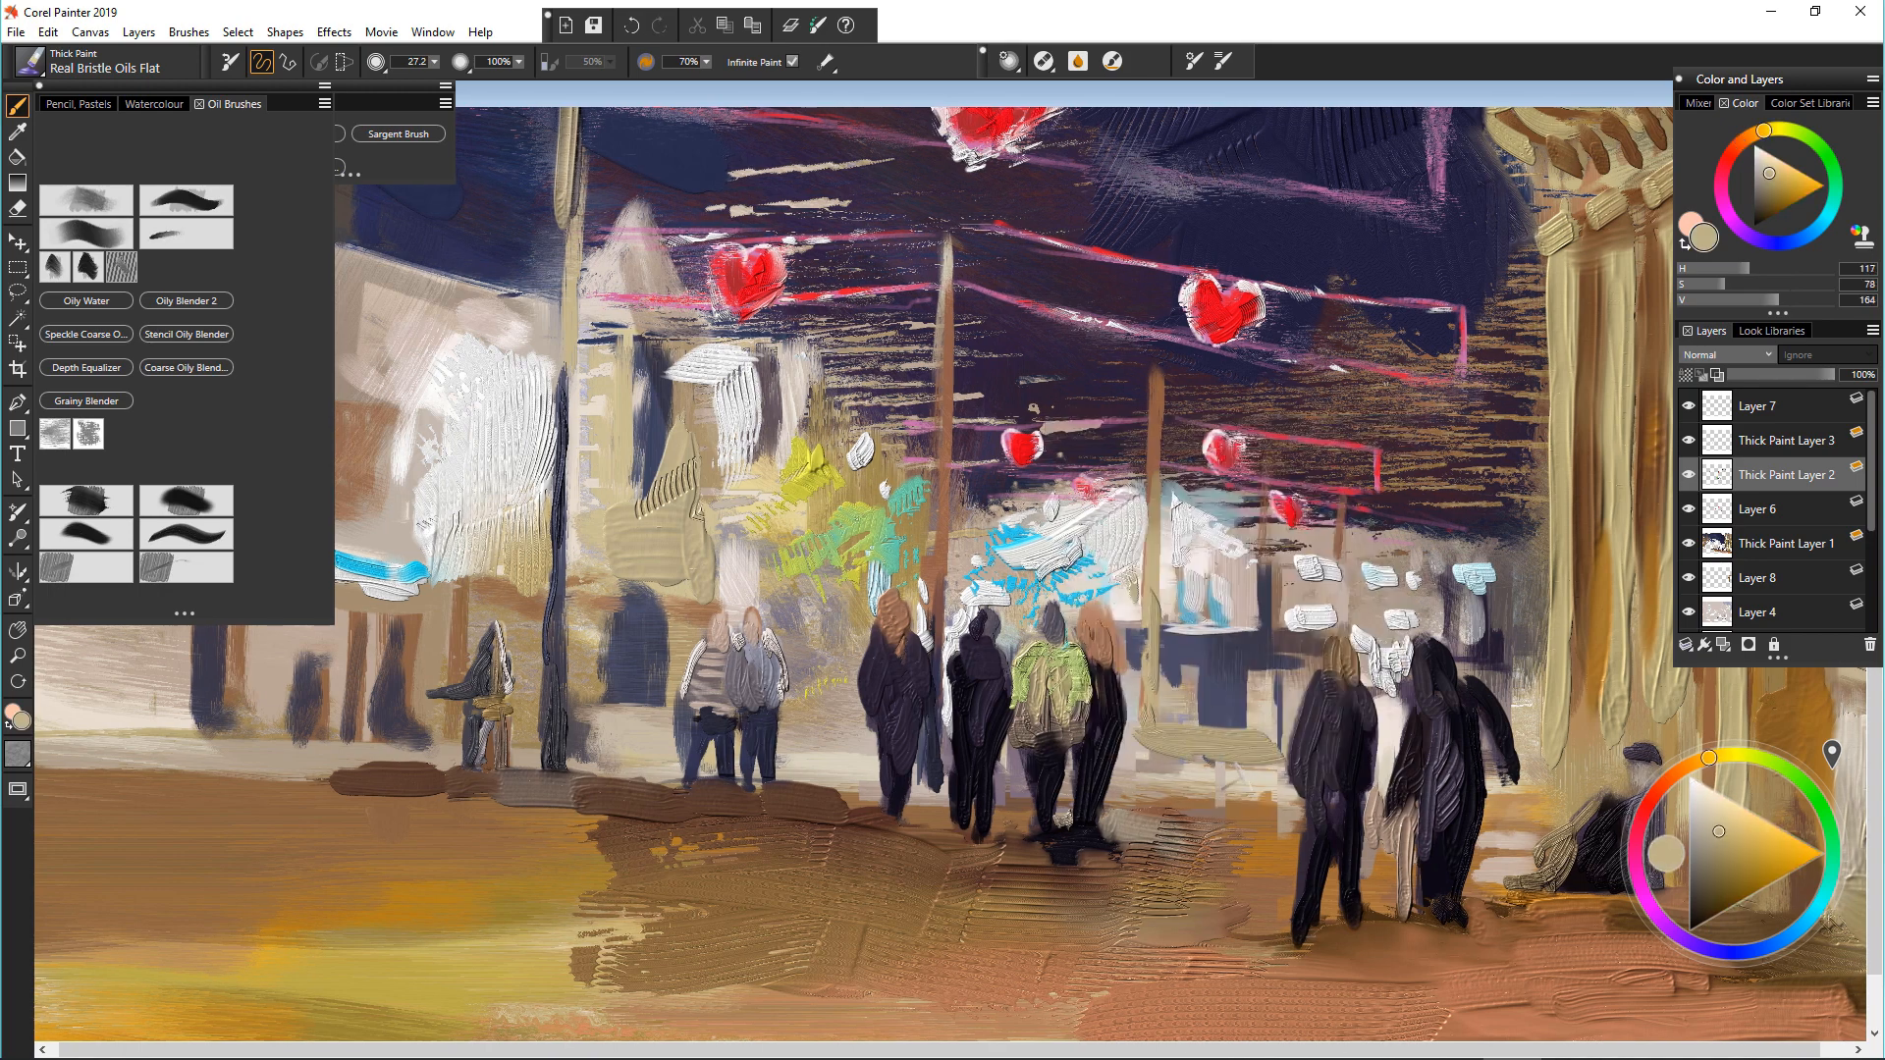
left_click_drag(1145, 762, 1275, 768)
mouse_move(1151, 734)
left_mouse_down()
mouse_move(1133, 770)
mouse_move(1269, 742)
left_mouse_up()
left_click(1099, 743, "alt")
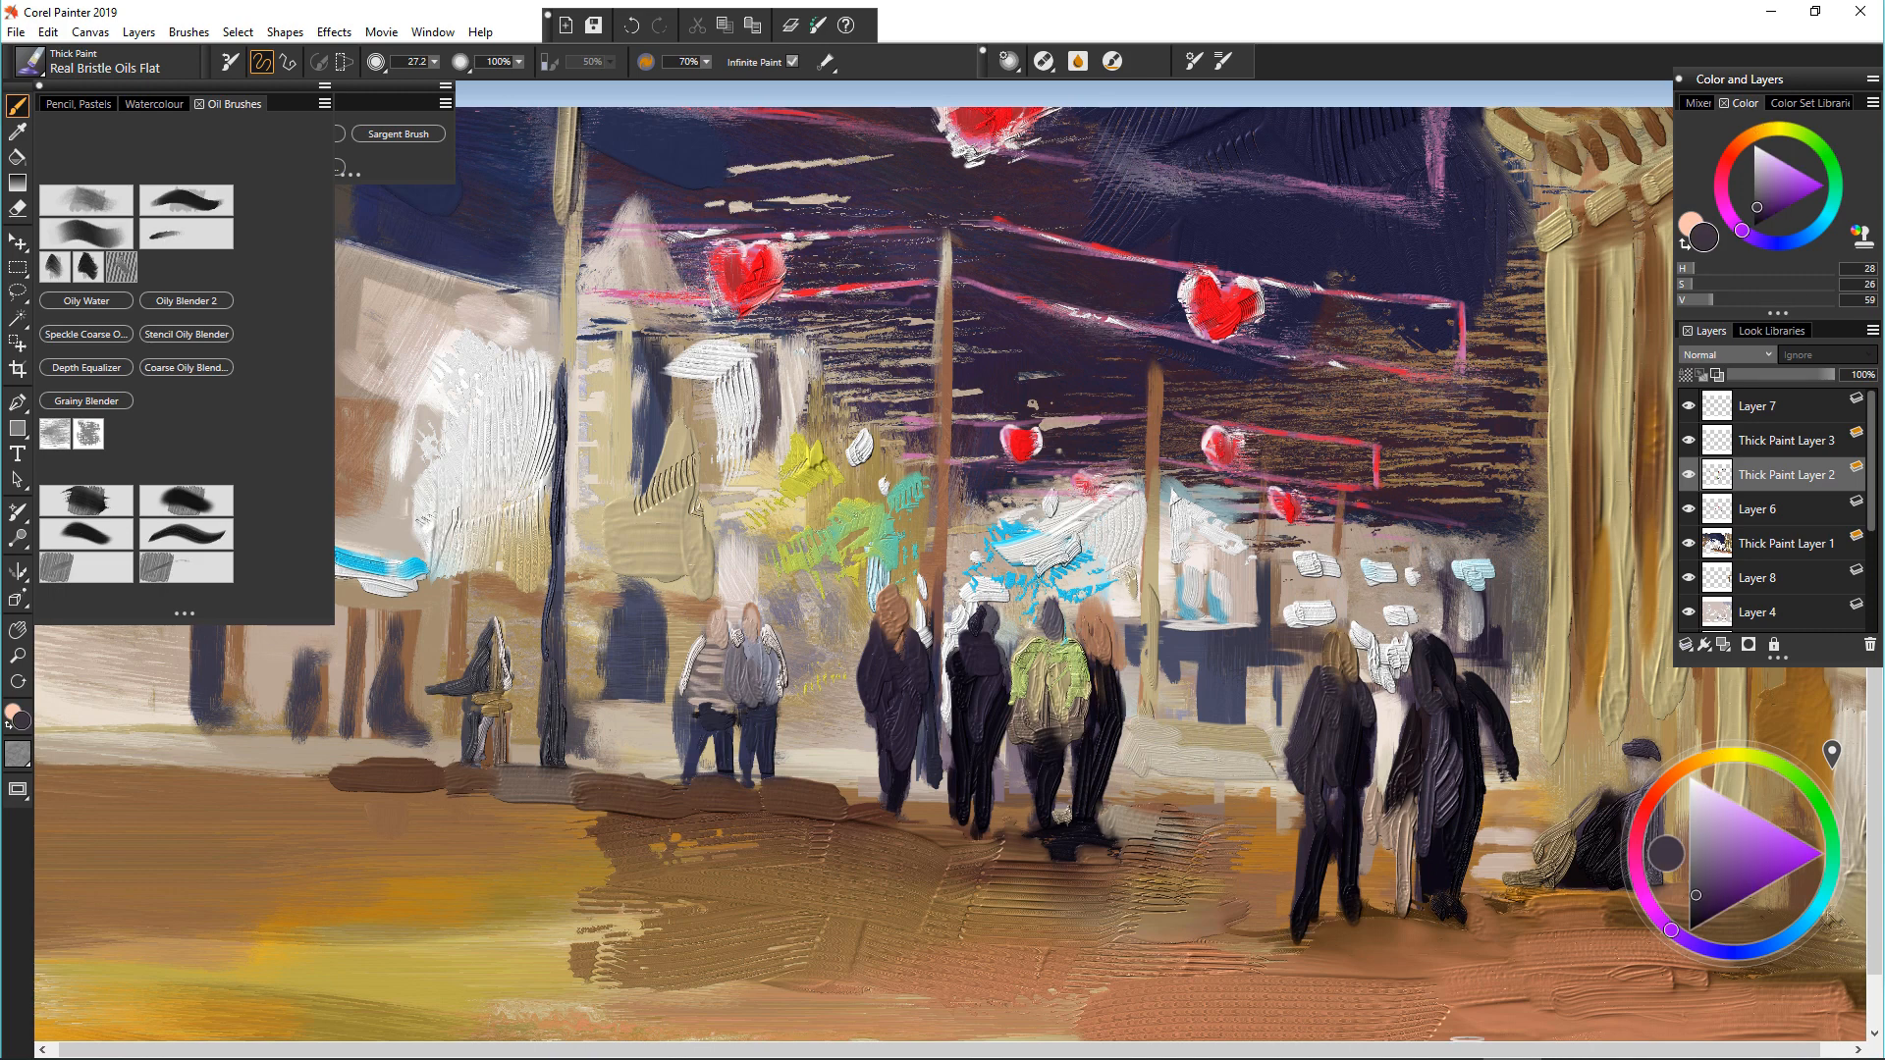
left_click(926, 757, "alt")
left_click_drag(873, 735, 602, 718)
mouse_move(1275, 793)
left_mouse_down()
mouse_move(1164, 807)
mouse_move(1282, 814)
mouse_move(1110, 798)
left_mouse_up()
left_click(1281, 825, "alt")
key("ctrl+0")
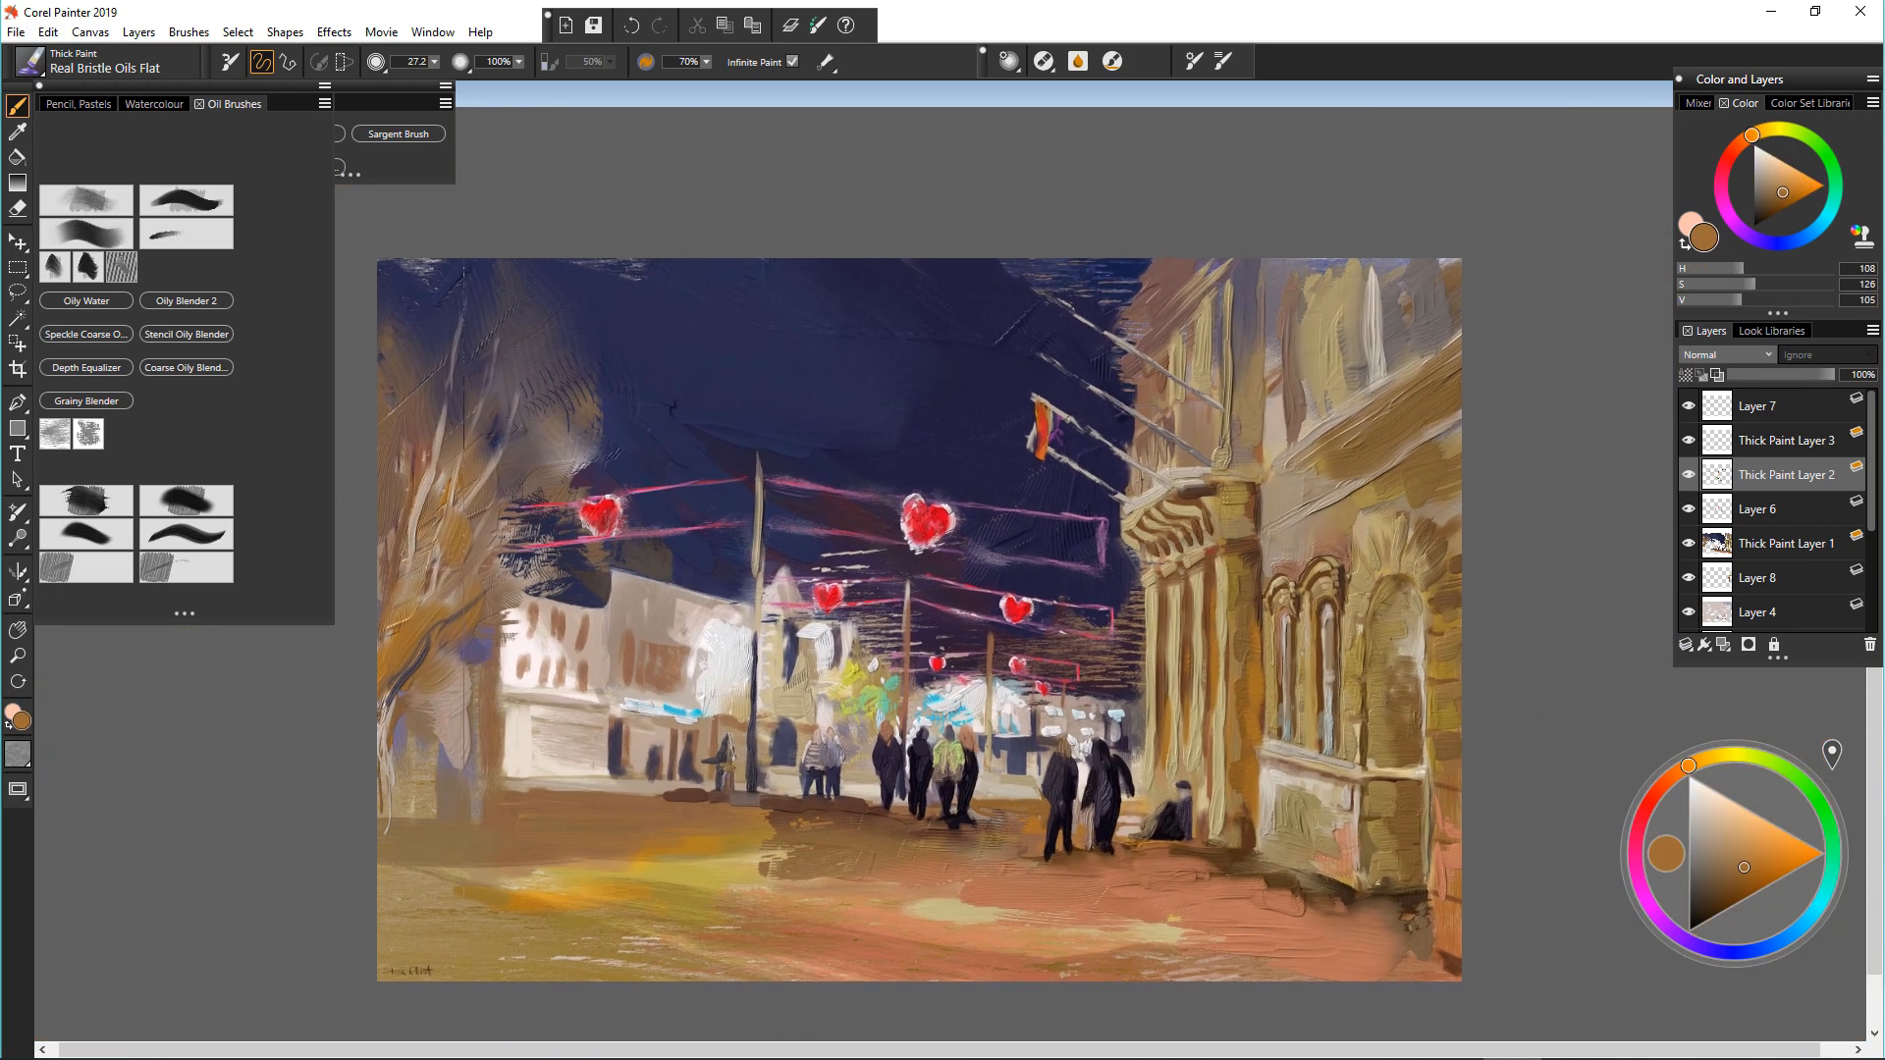
Step: Work dark blue sky around the gabled building and down over the yellow lights, softening it with the Grainy Smooth Blender
left_click(846, 630, "alt")
key("]")
mouse_move(830, 618)
left_mouse_down()
mouse_move(846, 648)
mouse_move(883, 650)
mouse_move(825, 638)
mouse_move(819, 699)
mouse_move(864, 650)
mouse_move(821, 652)
left_mouse_up()
left_click(815, 667, "alt")
left_click(826, 672, "alt")
key("]")
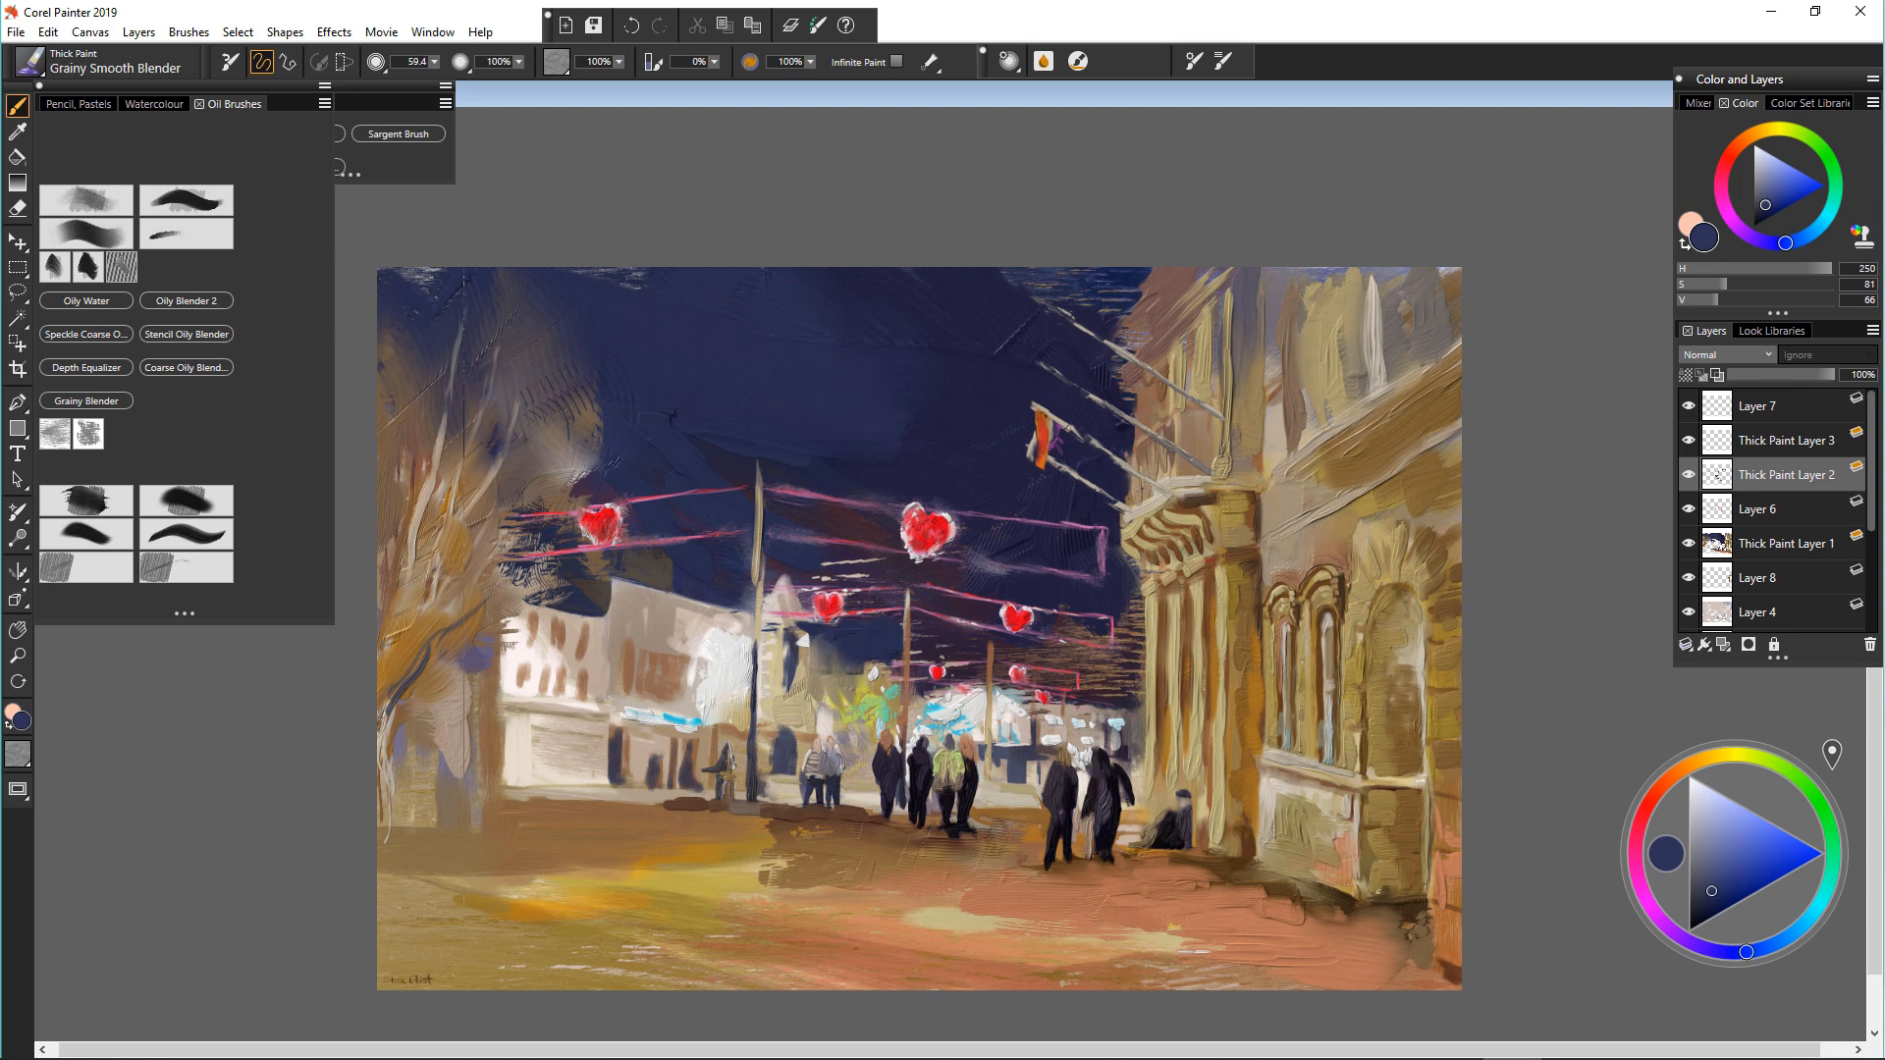
Step: Brush cream highlights onto the columns and cornice of the large stone building with Real Bristle Oils Flat at size 73.9
left_click(1194, 951, "alt")
left_click(186, 500)
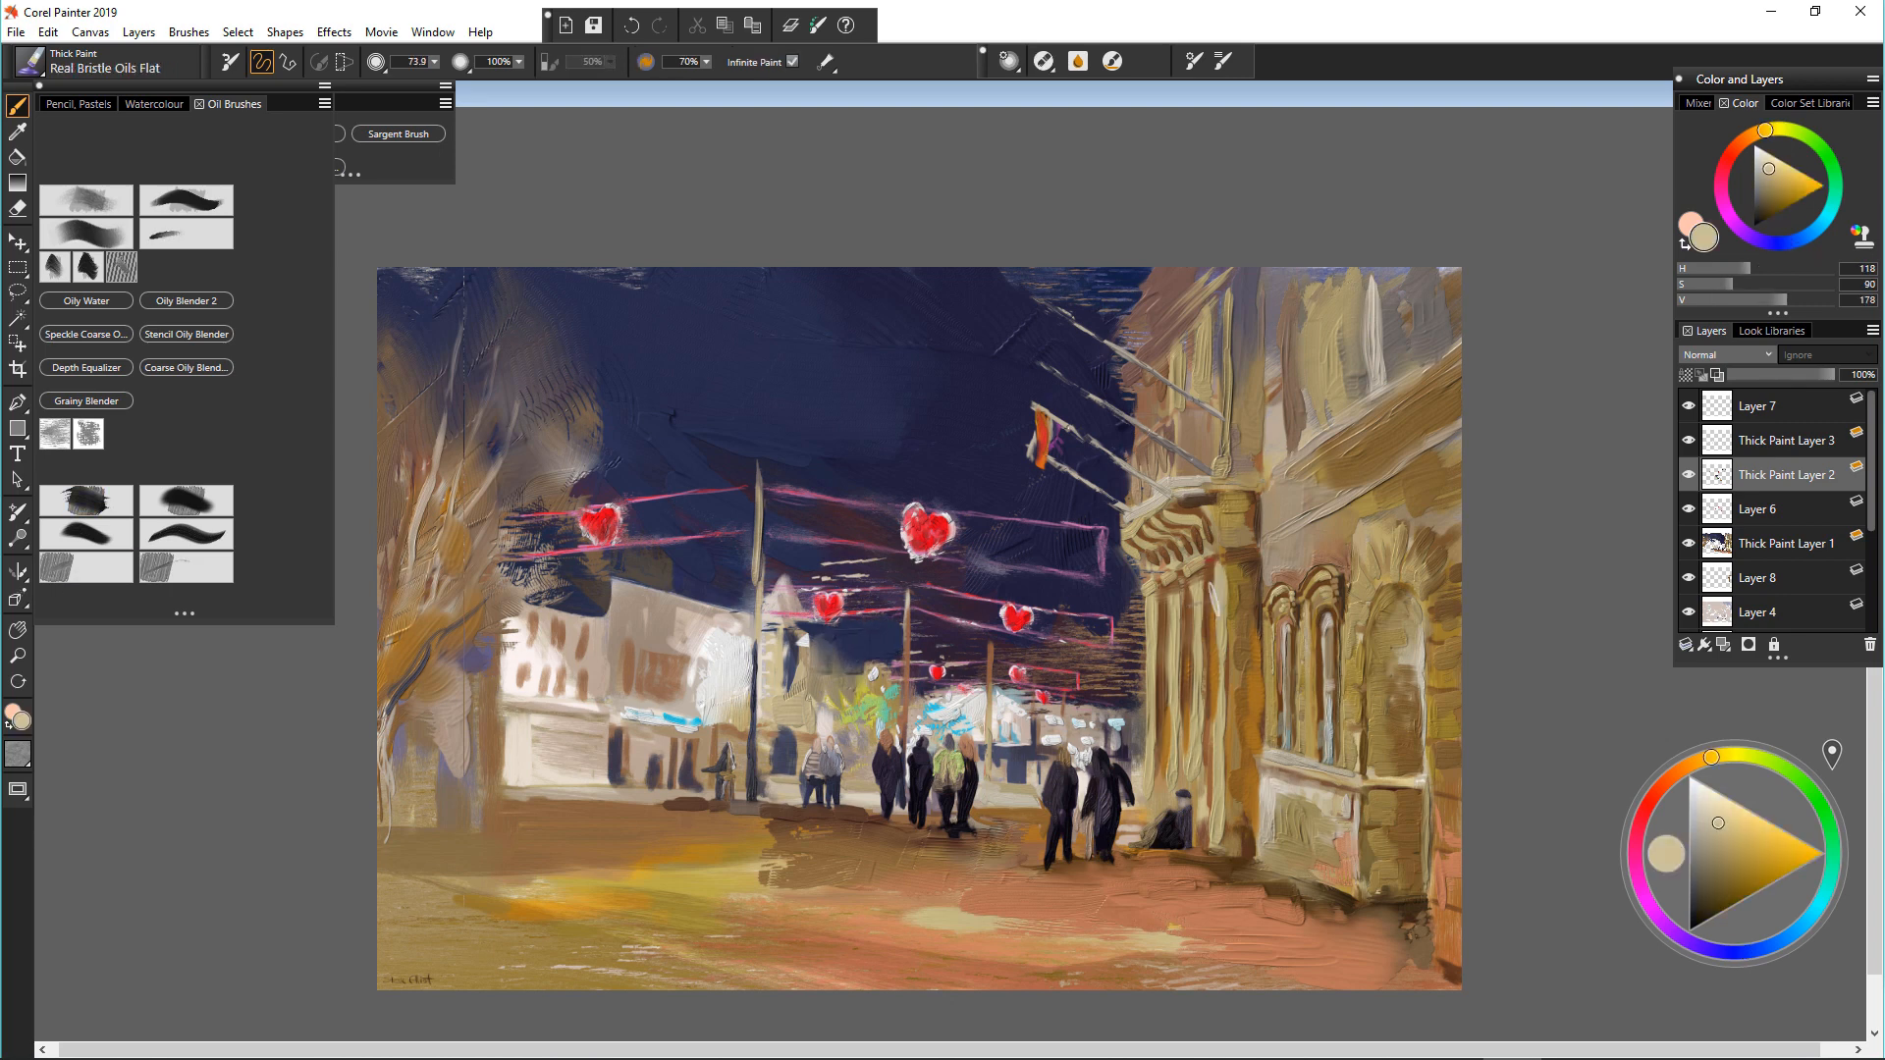
left_click_drag(1172, 591, 1173, 629)
left_click_drag(1148, 599, 1149, 660)
left_click_drag(1168, 488, 1185, 516)
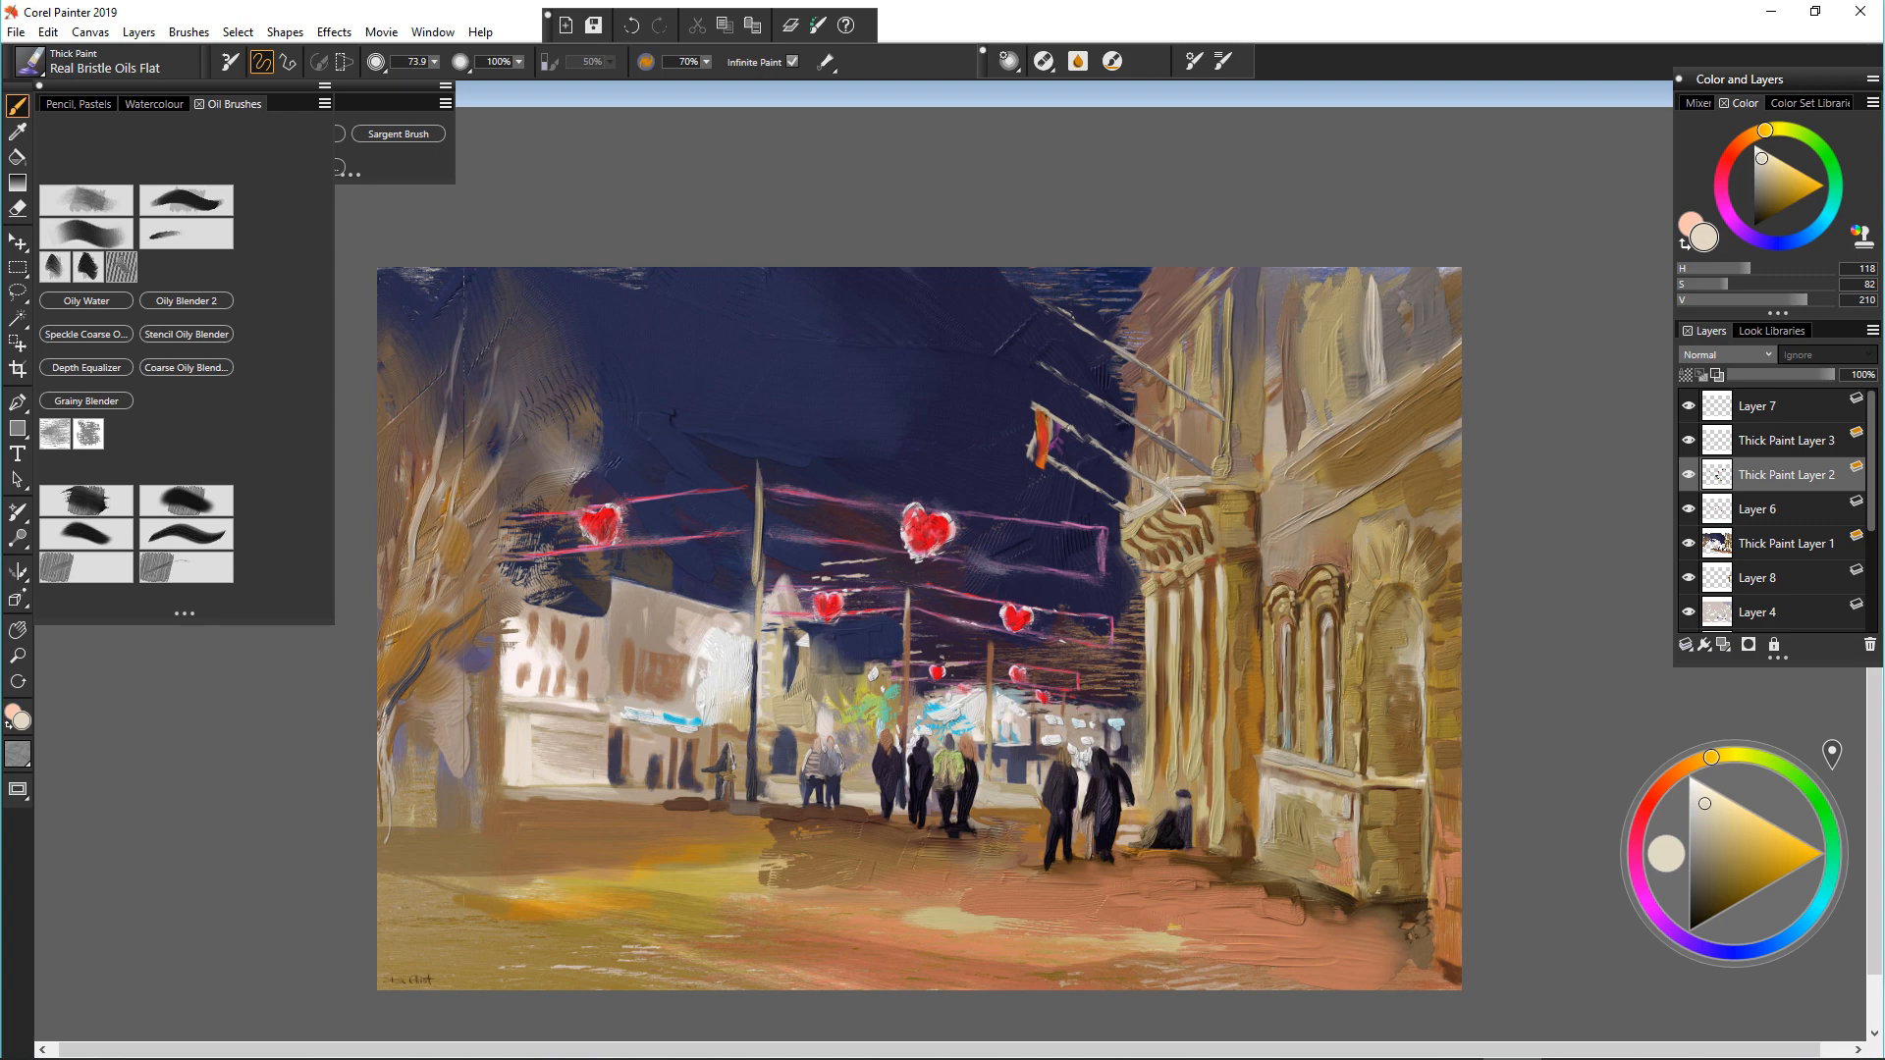